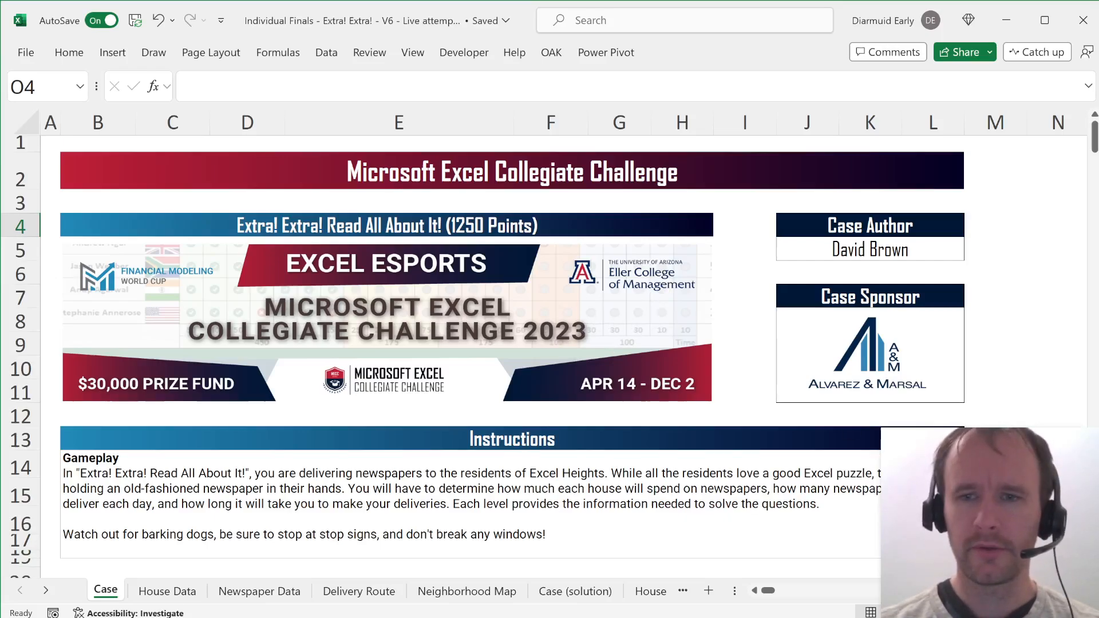
Step: Read the gameplay instructions and the four bonus questions on the Case sheet
key(alt+Tab)
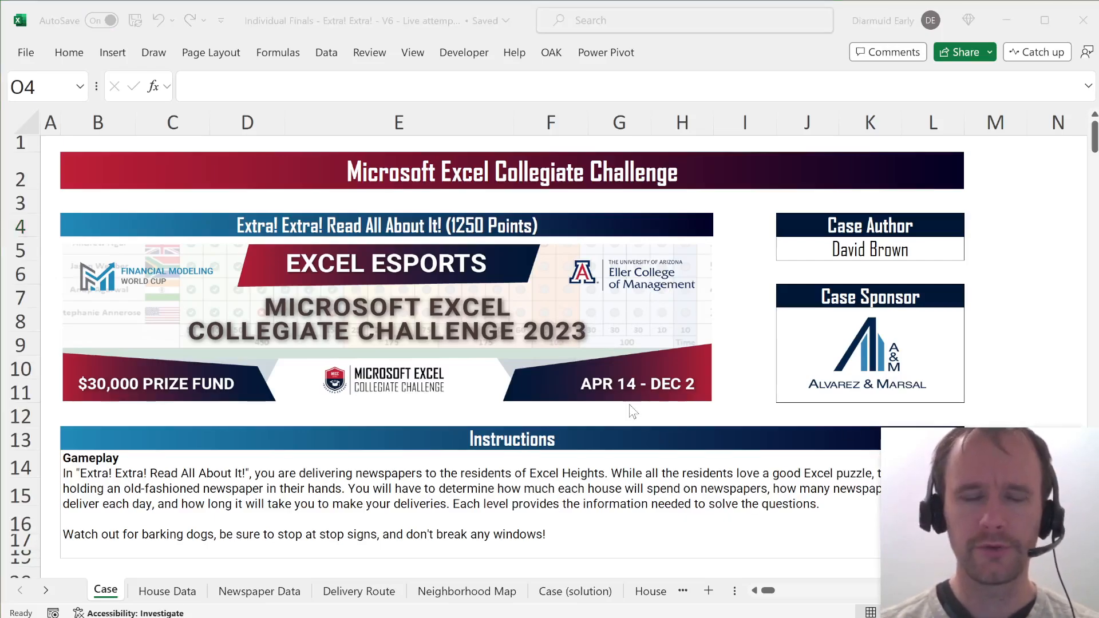
scroll(632, 411, down, 2)
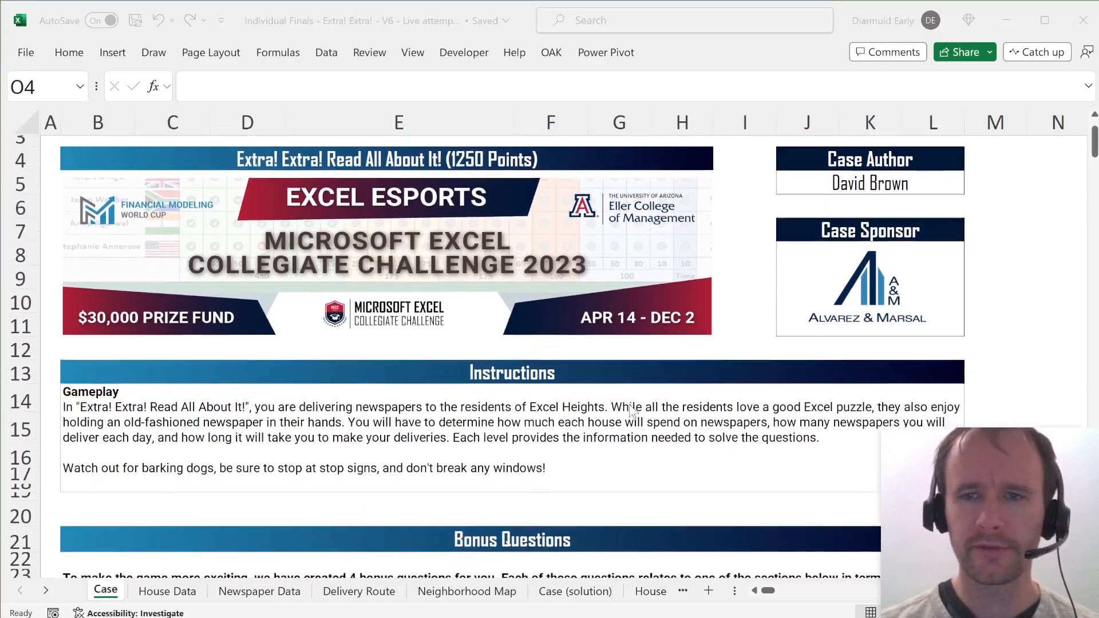
scroll(632, 411, down, 1)
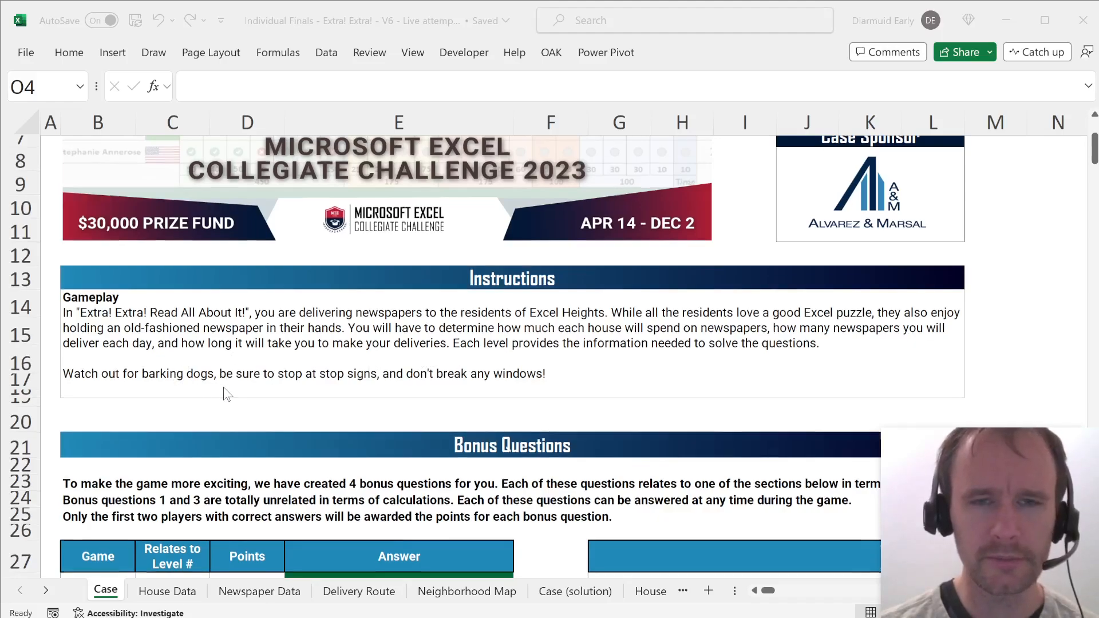
scroll(226, 394, down, 3)
scroll(224, 389, down, 2)
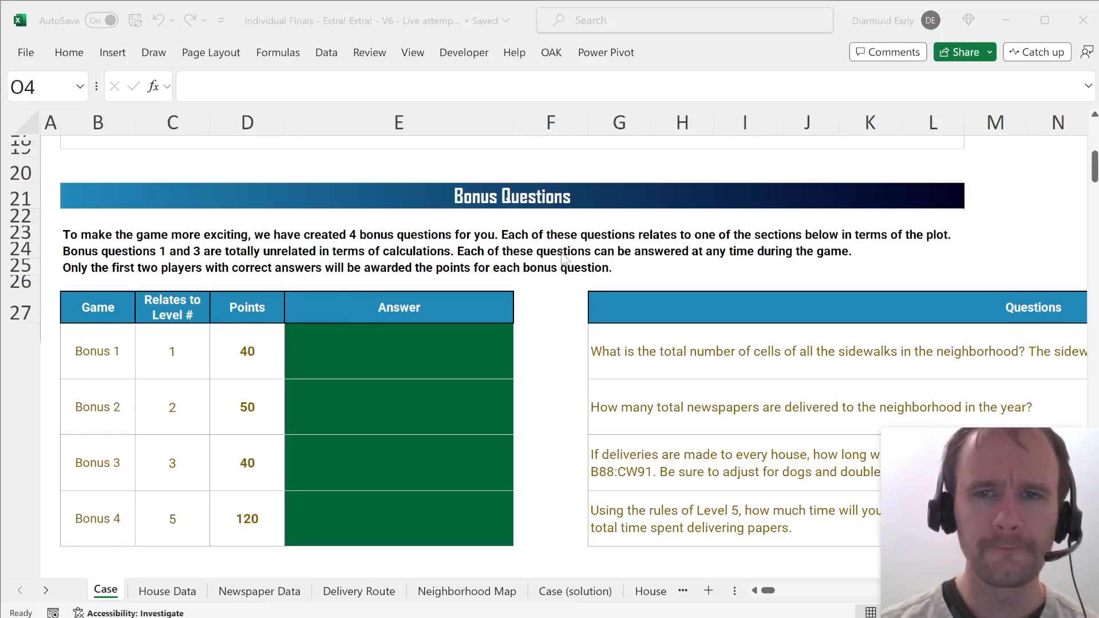
scroll(563, 257, down, 2)
scroll(564, 258, right, 3)
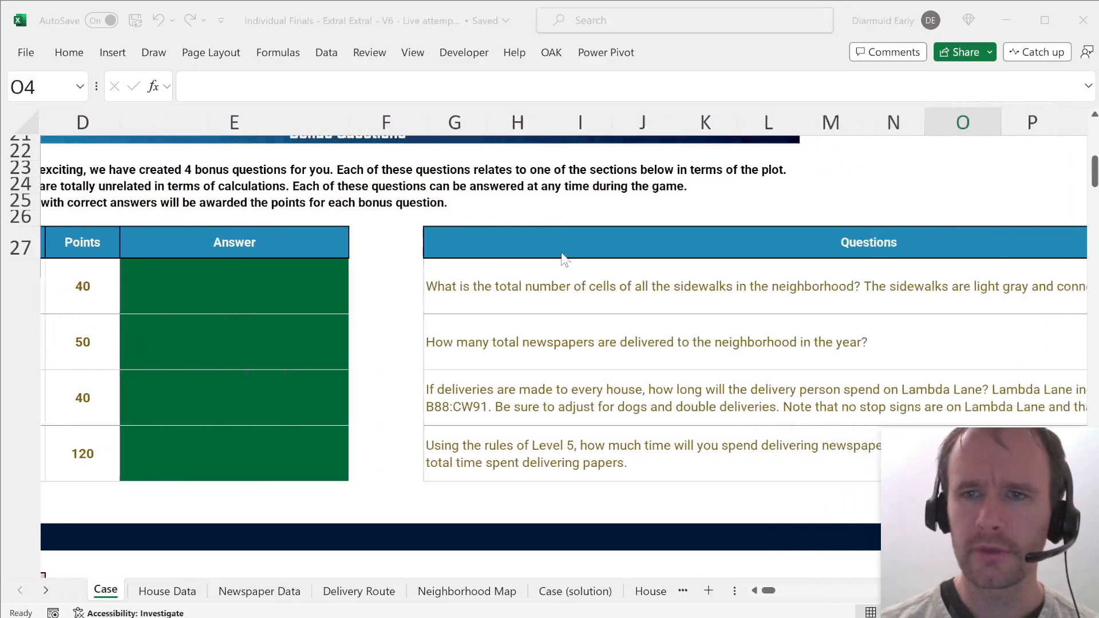
scroll(564, 259, right, 4)
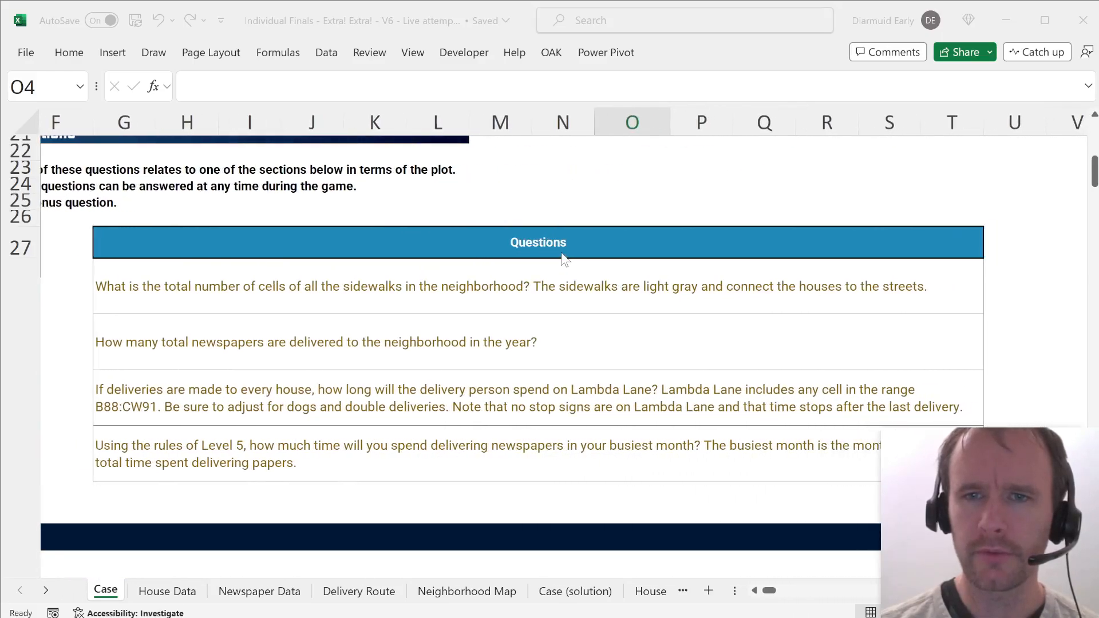
scroll(563, 259, left, 4)
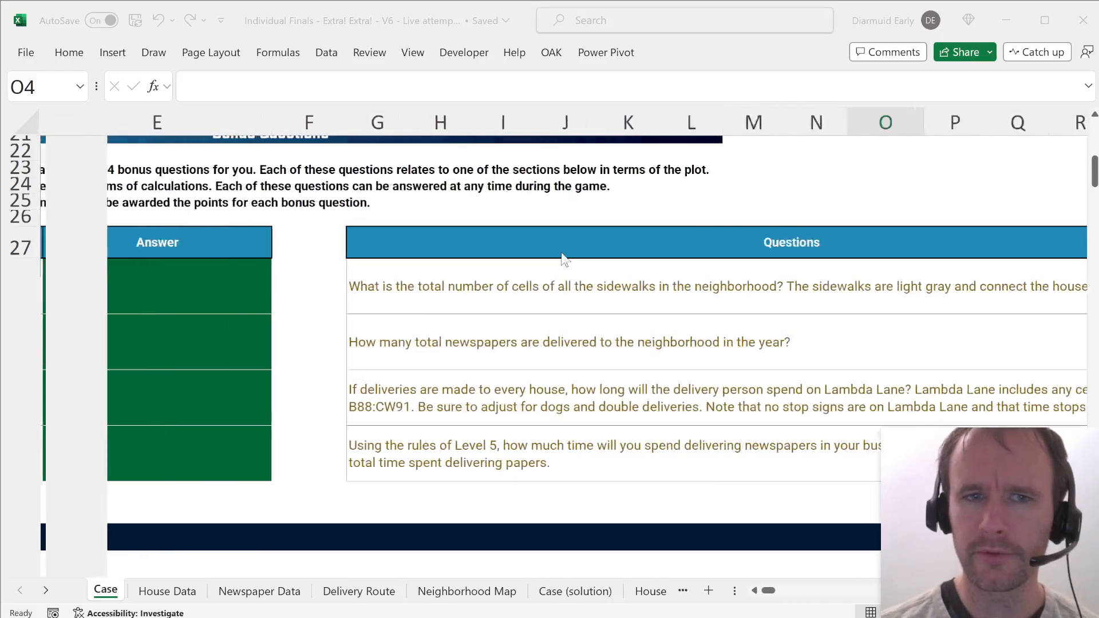
scroll(564, 258, left, 1)
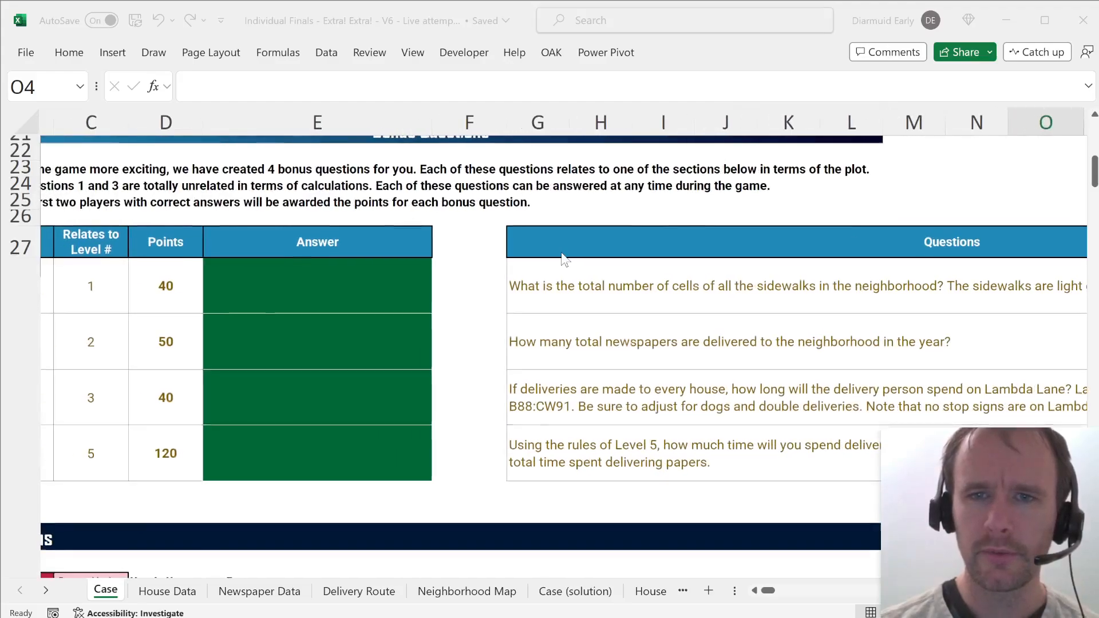
scroll(564, 258, down, 2)
scroll(564, 259, down, 2)
scroll(564, 259, right, 3)
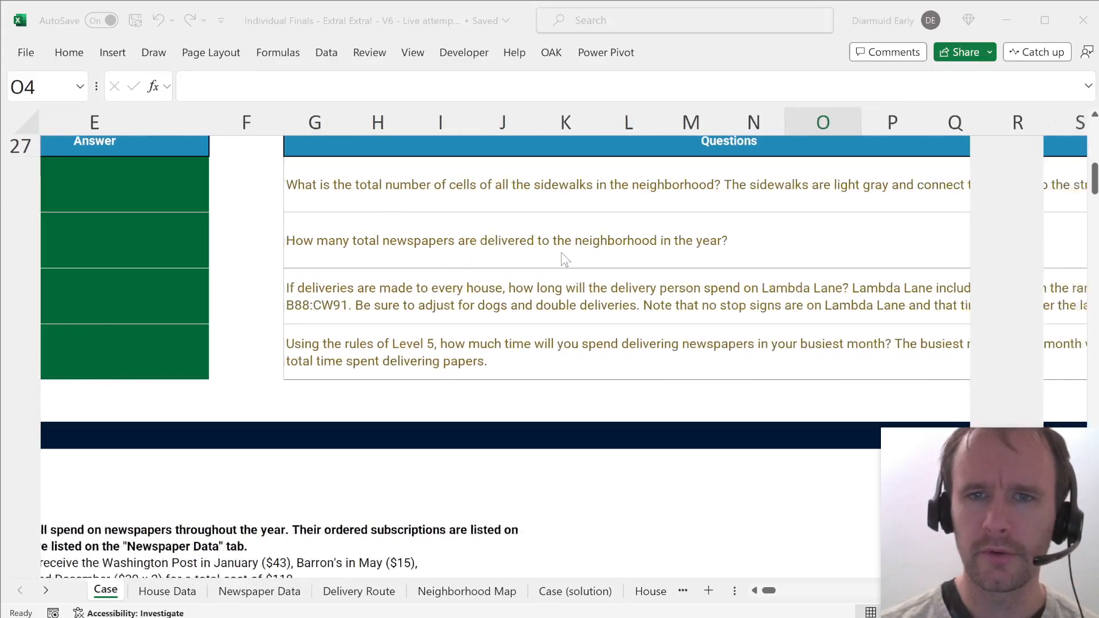
scroll(564, 258, right, 2)
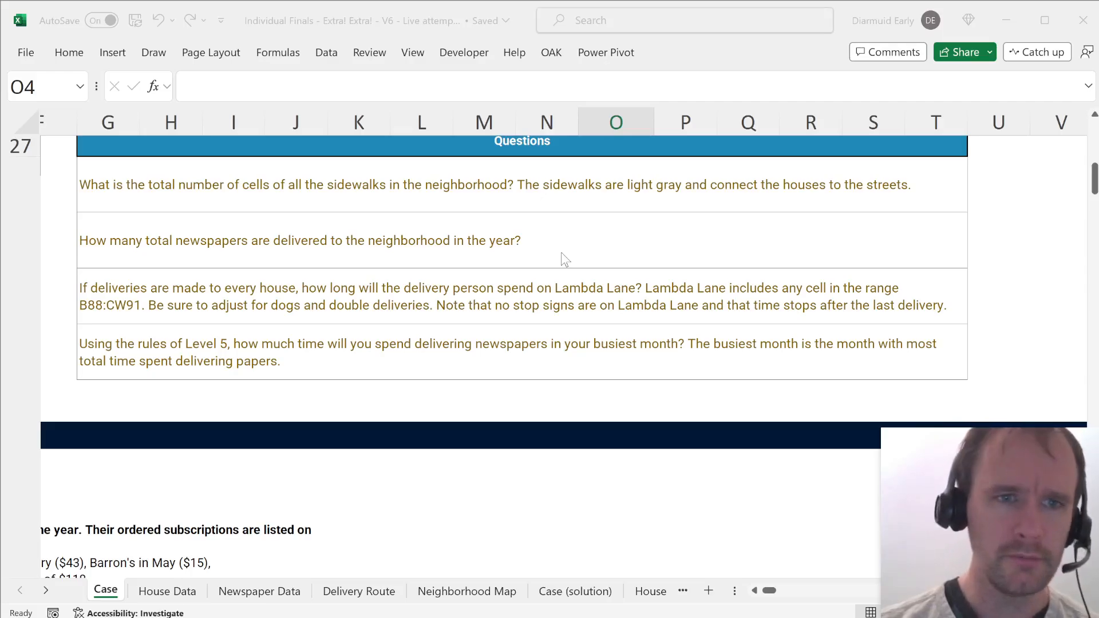
scroll(564, 258, left, 6)
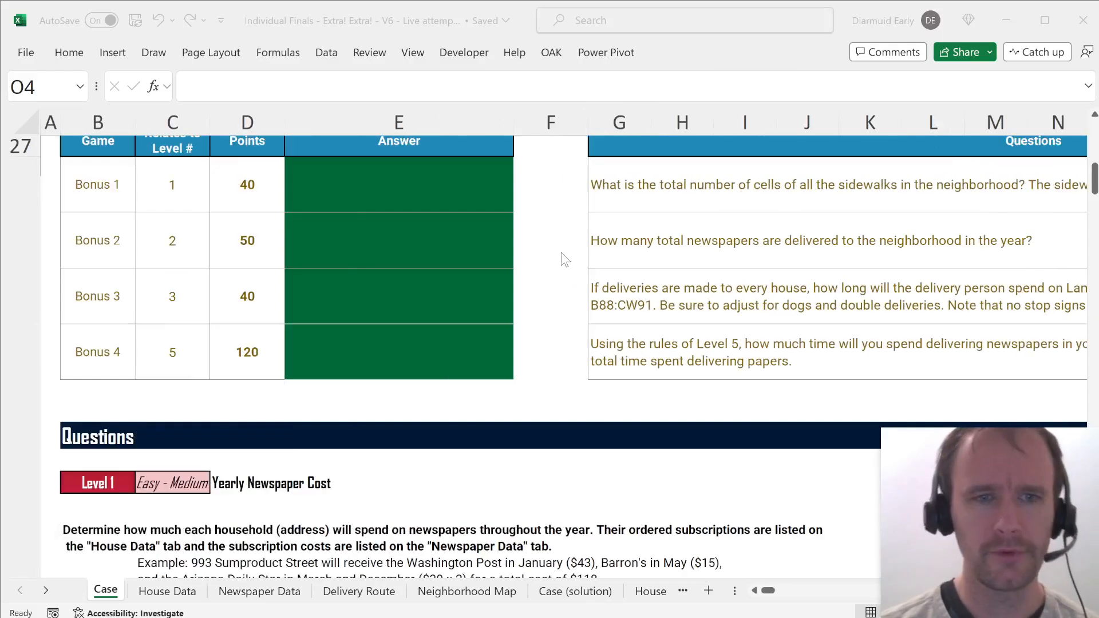
Step: Skim the question levels down to Level 5 and read the Level 1 Yearly Newspaper Cost task
scroll(564, 259, down, 20)
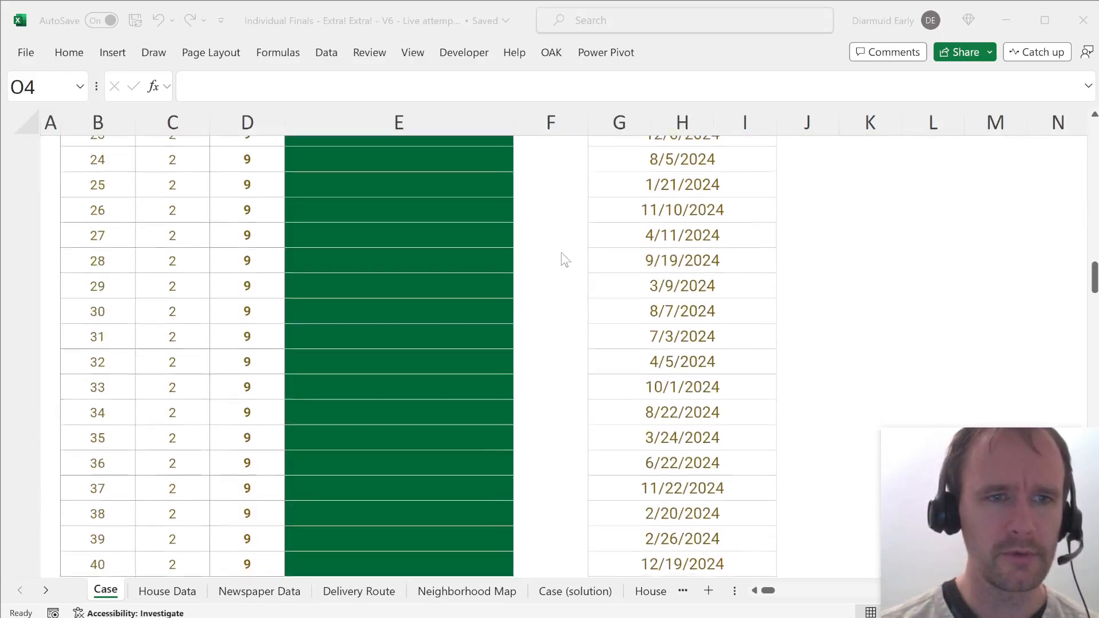
scroll(564, 259, down, 20)
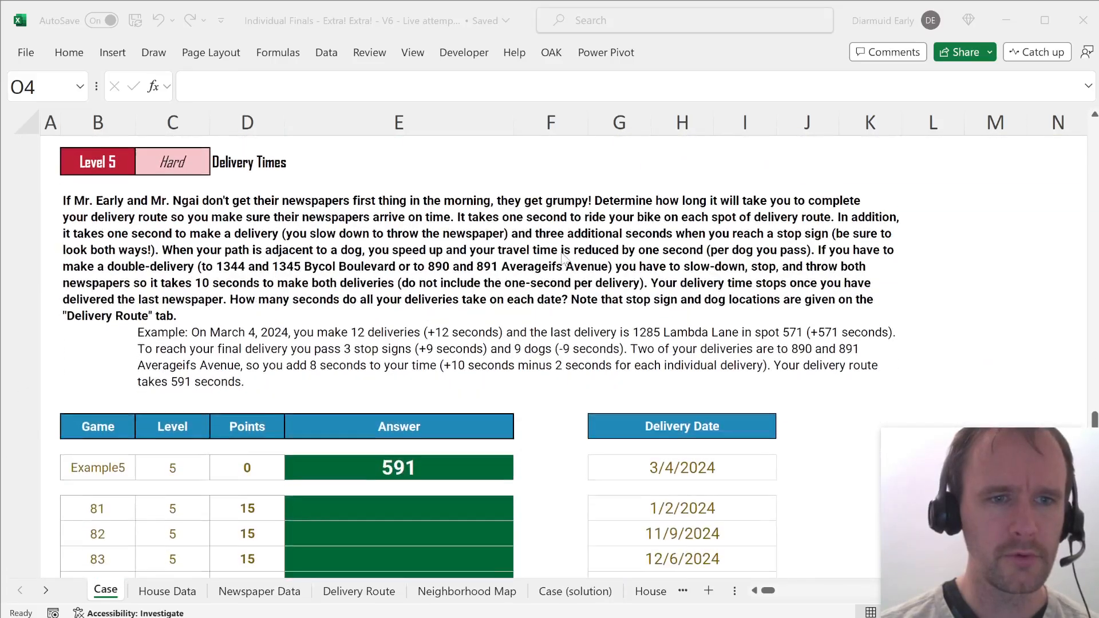
scroll(564, 259, down, 8)
scroll(564, 258, up, 12)
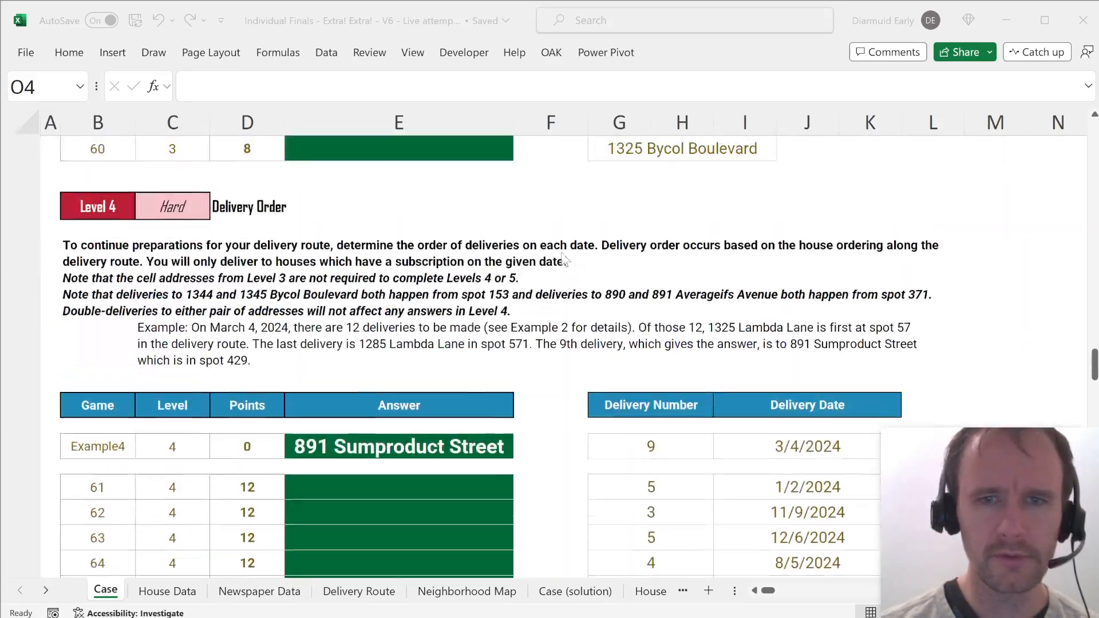
scroll(564, 260, up, 20)
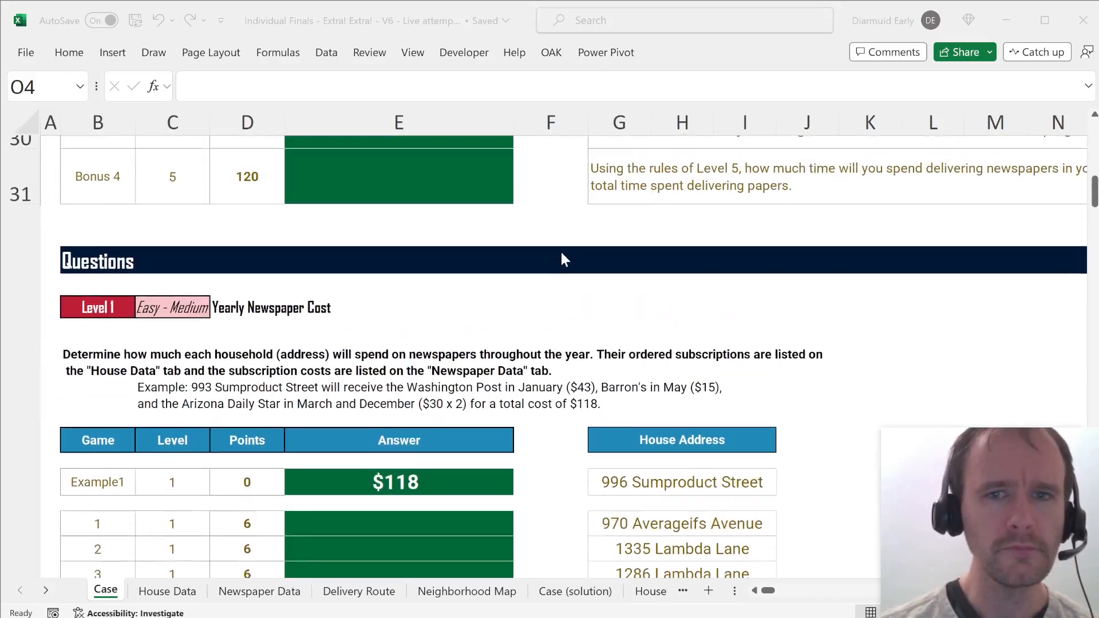
scroll(561, 259, down, 1)
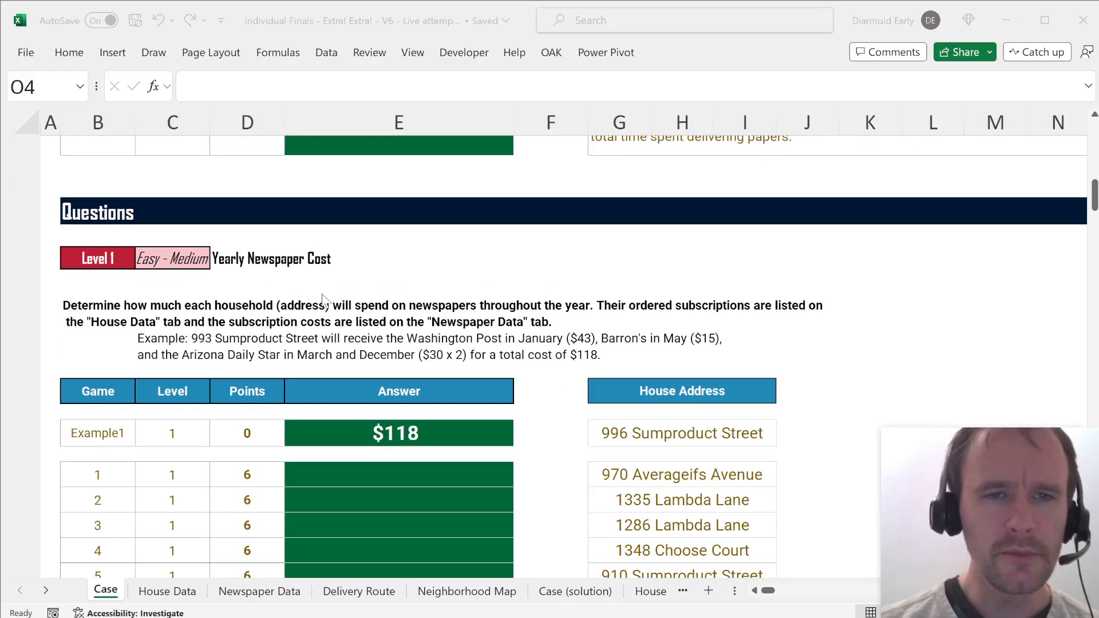
click(277, 292)
key(ctrl+Left)
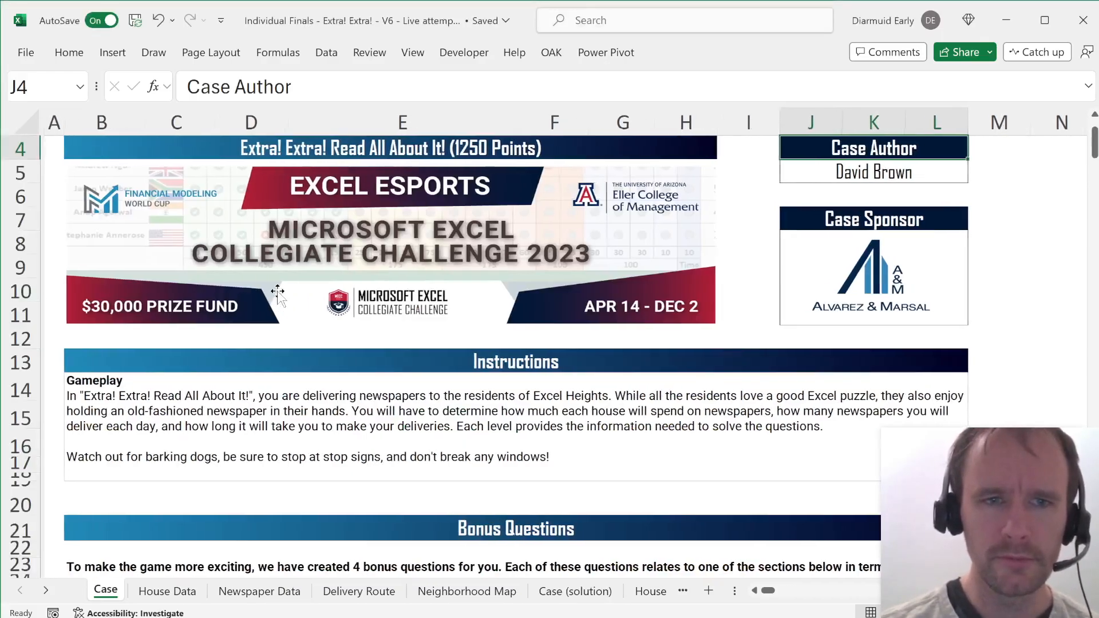
scroll(278, 291, down, 9)
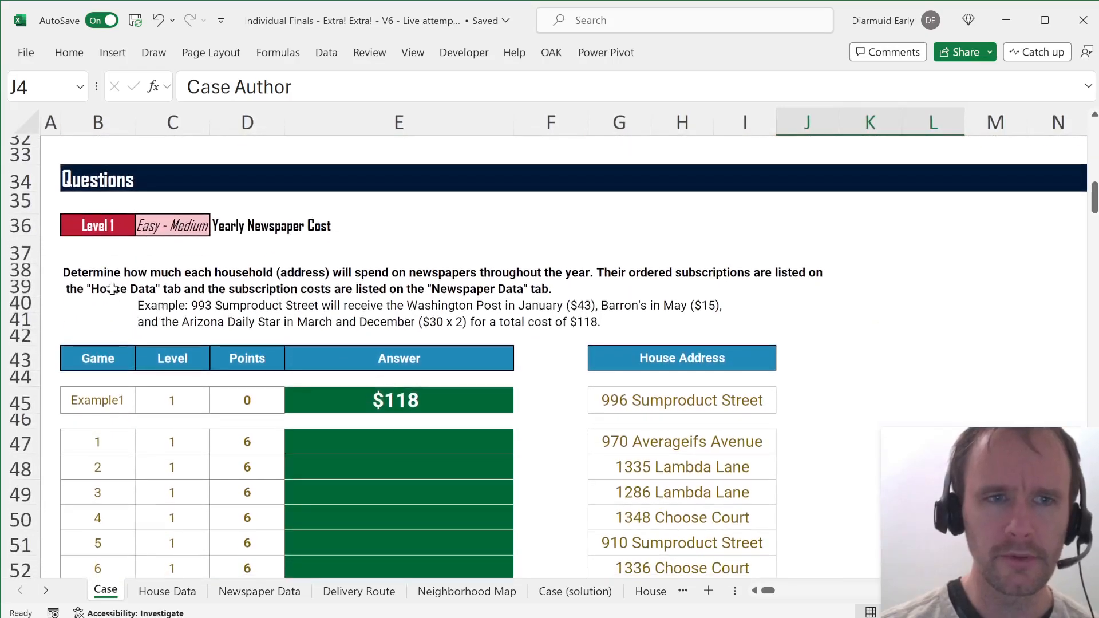
click(140, 286)
key(Home)
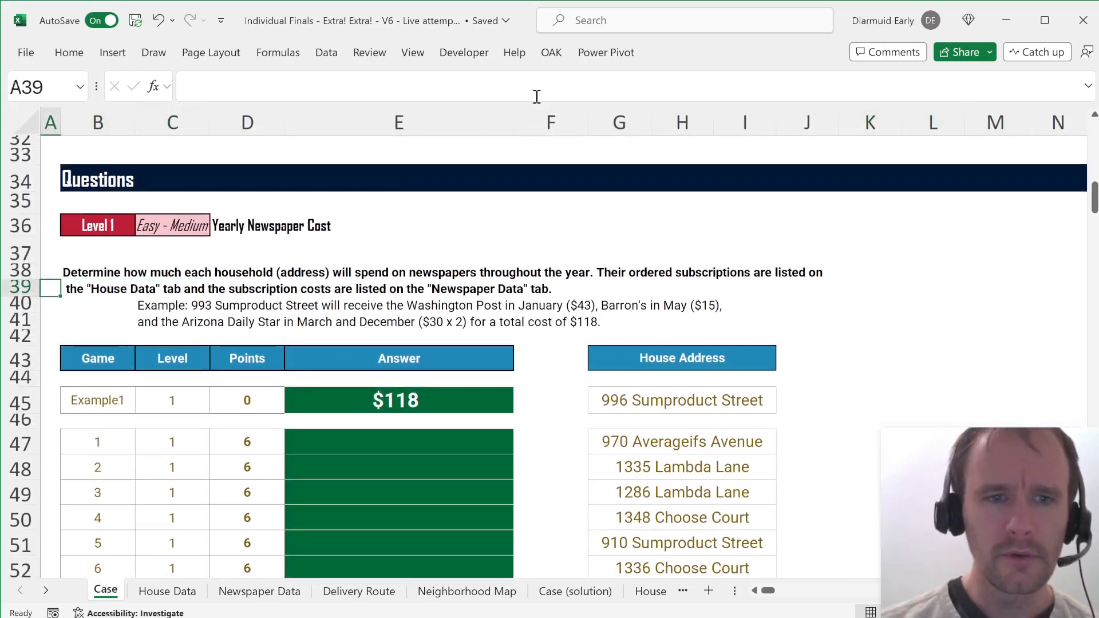
Step: Examine the House Data sheet's table of house addresses and monthly newspaper subscriptions, checking how far it extends
key(ctrl+Page_Down)
key(ctrl+Up)
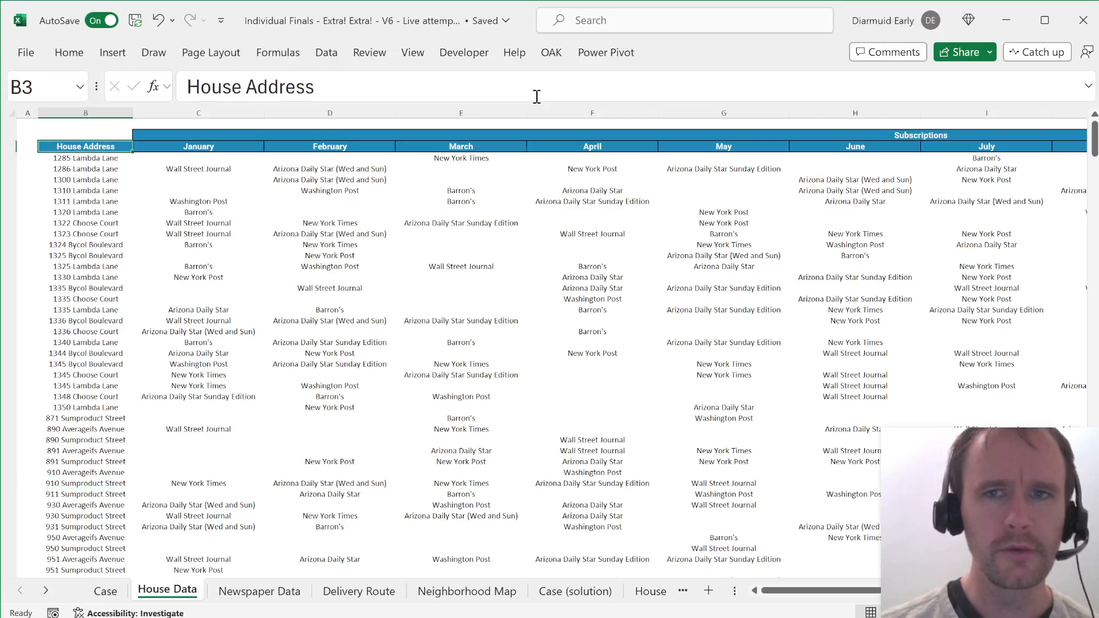
key(ctrl+Right)
key(Down)
key(Up)
key(ctrl+Left)
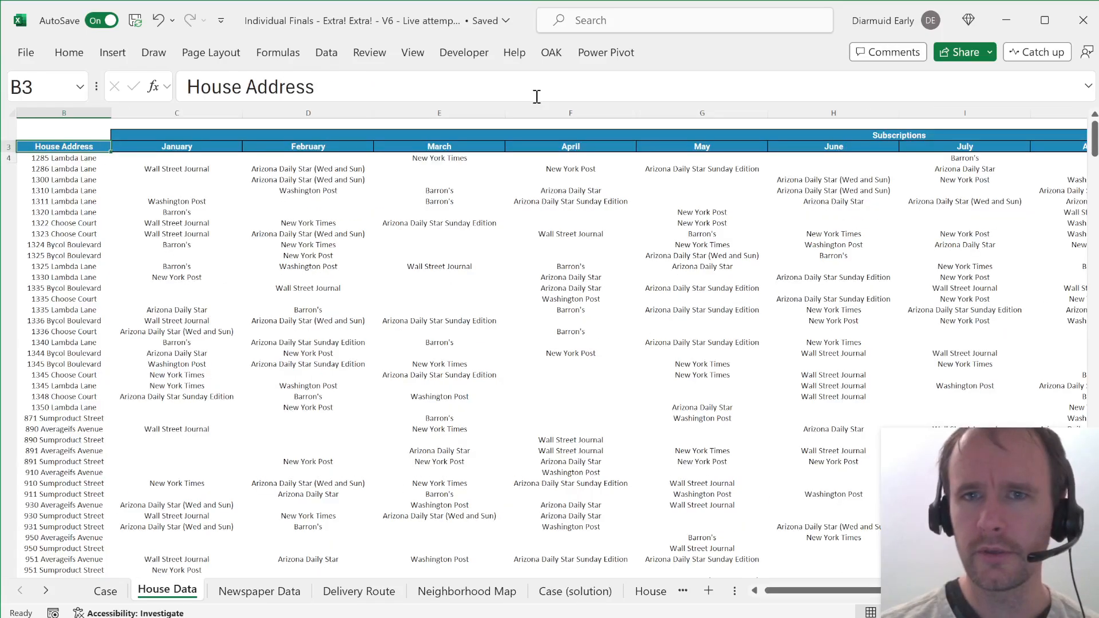
key(Down)
key(ctrl+Down)
key(Down)
key(Down)
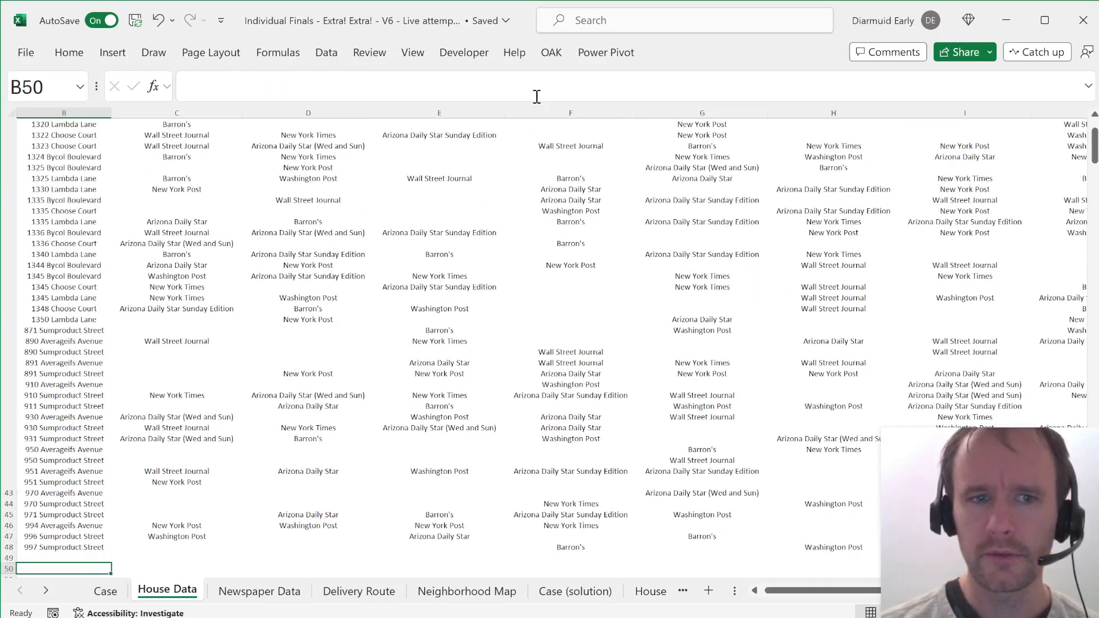
key(Up)
key(Up)
key(ctrl+Home)
Step: Examine the newspapers, delivery days and monthly costs on the Newspaper Data sheet
key(ctrl+Page_Down)
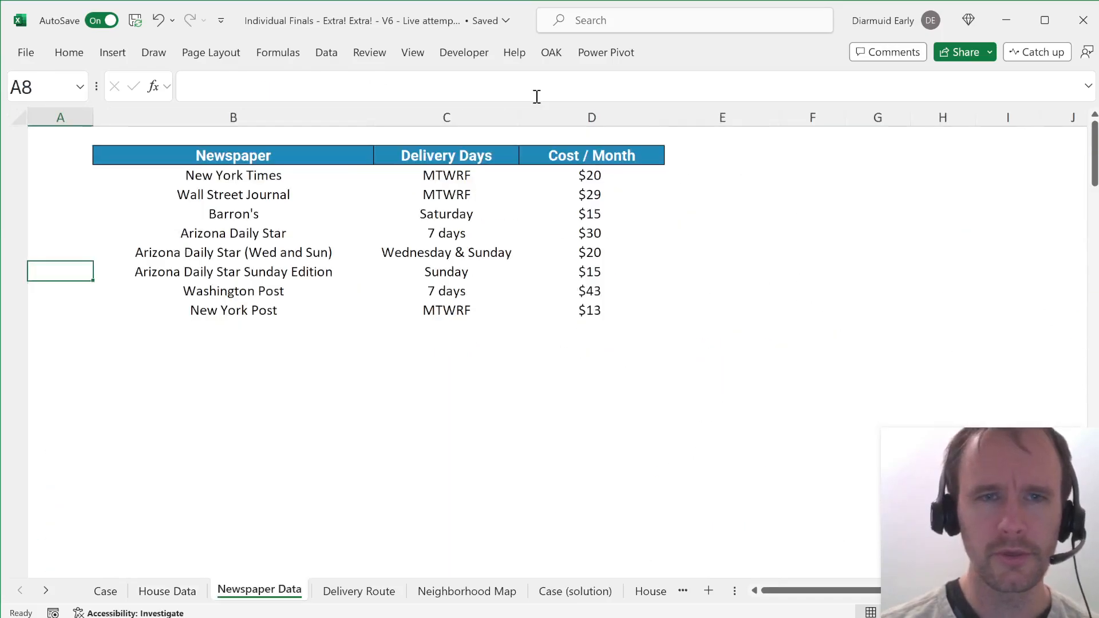
key(Right)
key(ctrl+Up)
key(Down)
key(ctrl+shift+End)
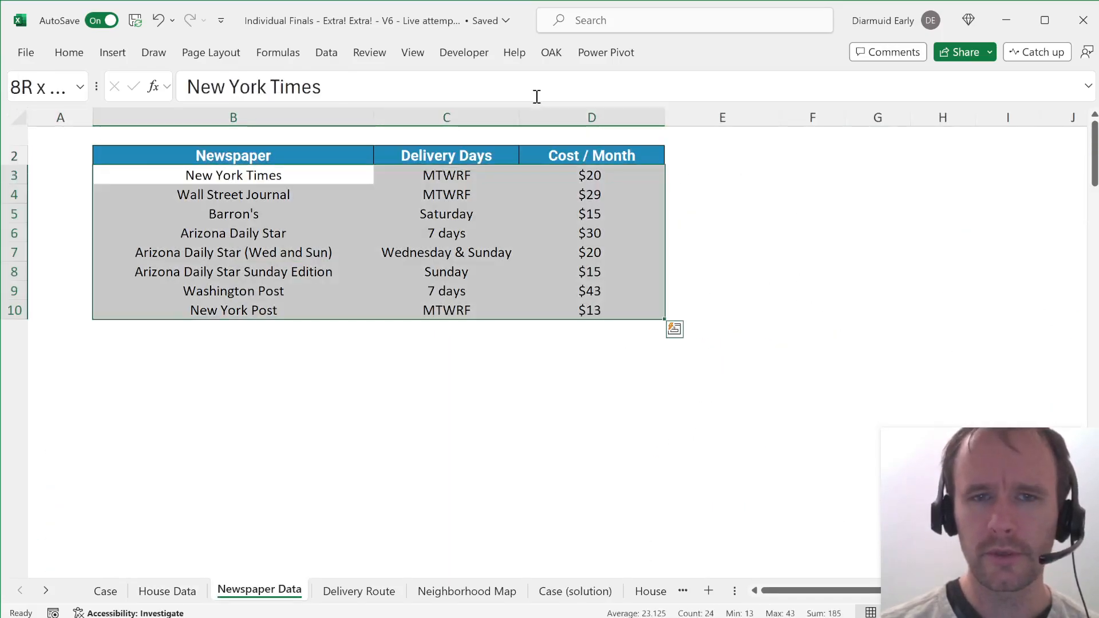
key(shift+BackSpace)
key(Right)
key(Down)
key(Down)
key(Down)
key(Down)
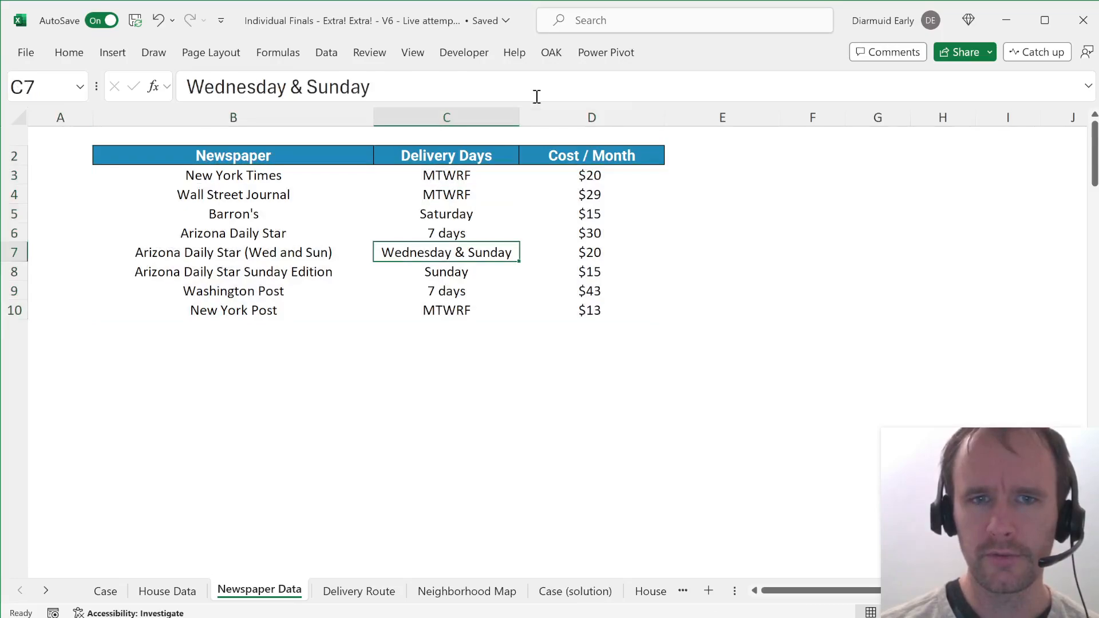
key(ctrl+Up)
key(Left)
key(Left)
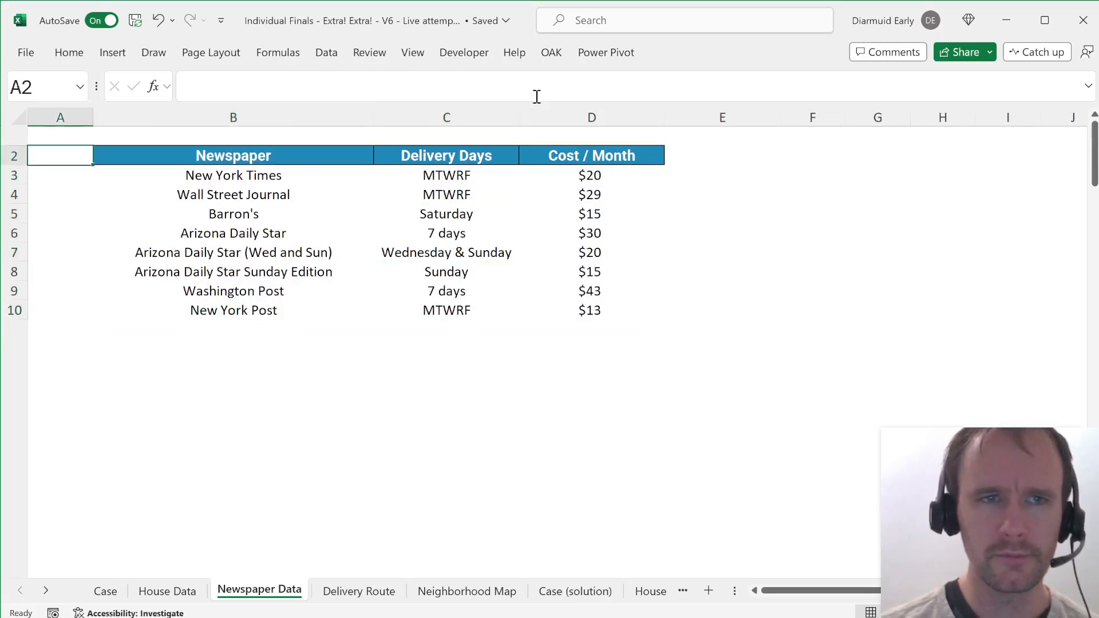
key(Up)
Step: Look through the Delivery Route sheet for its route spots, house addresses, stop signs and dogs down to the last row
key(ctrl+Page_Down)
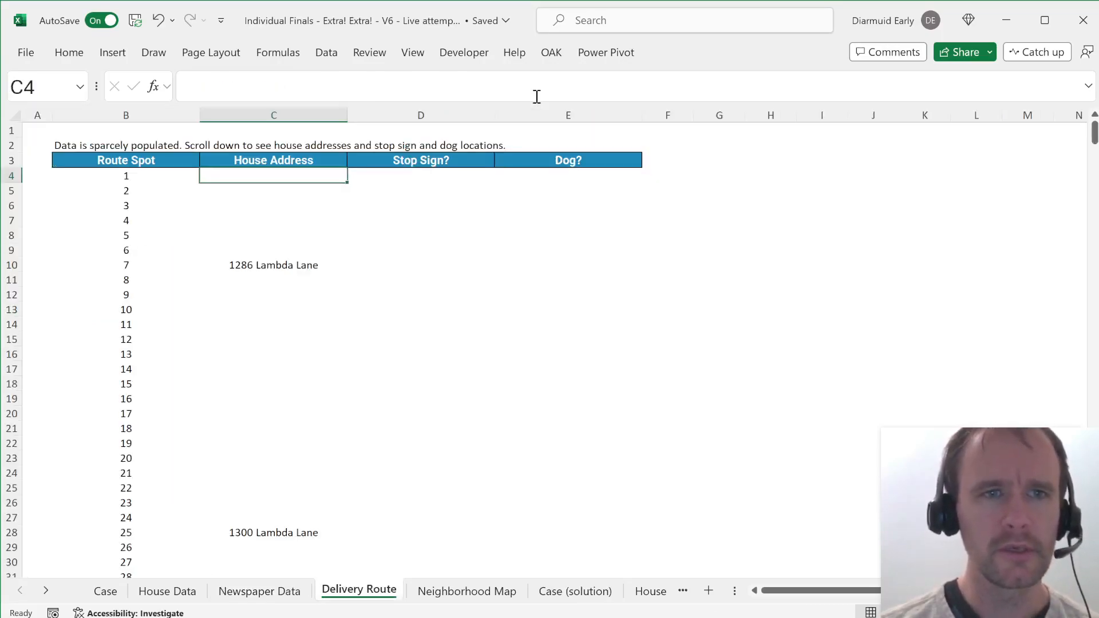
key(Left)
key(Right)
key(Left)
key(ctrl+Down)
key(Right)
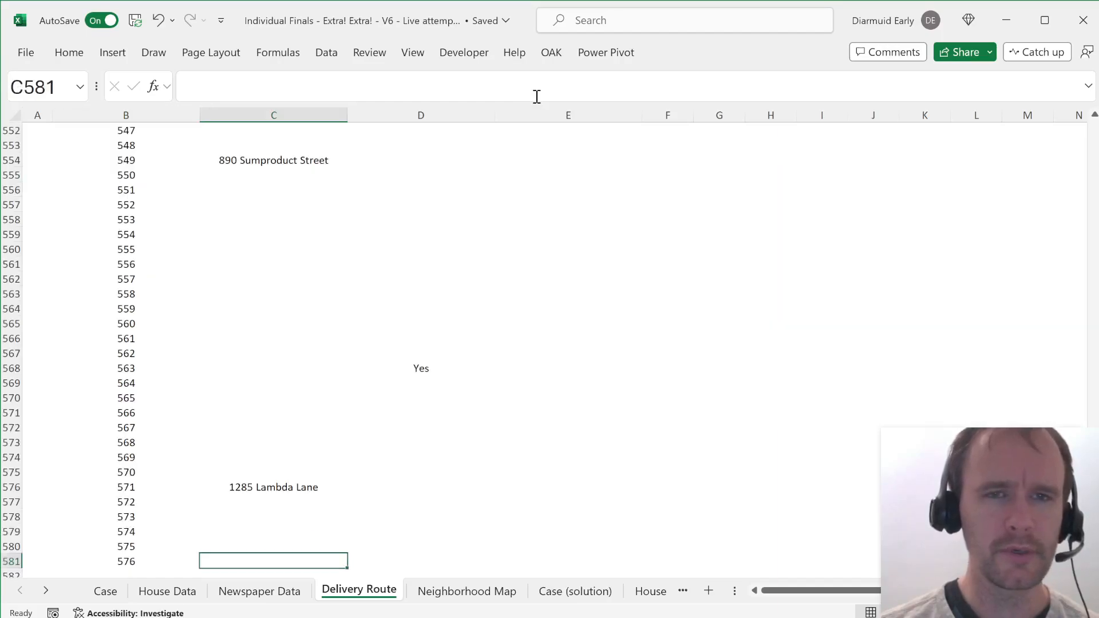
key(ctrl+Up)
key(Down)
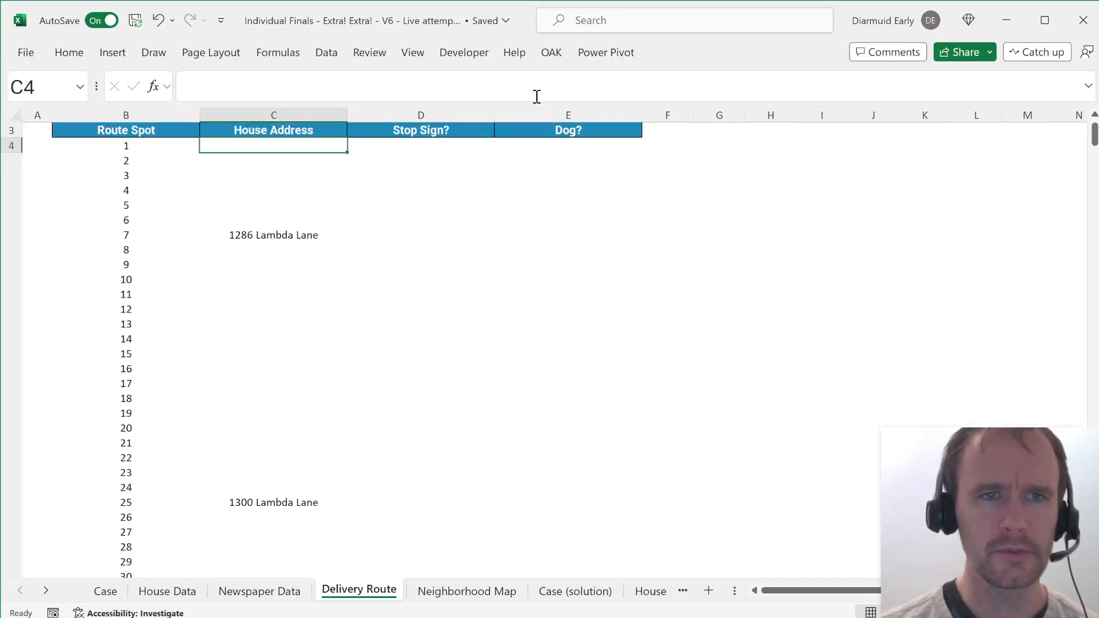
key(Page_Down)
key(Page_Down)
key(Page_Down)
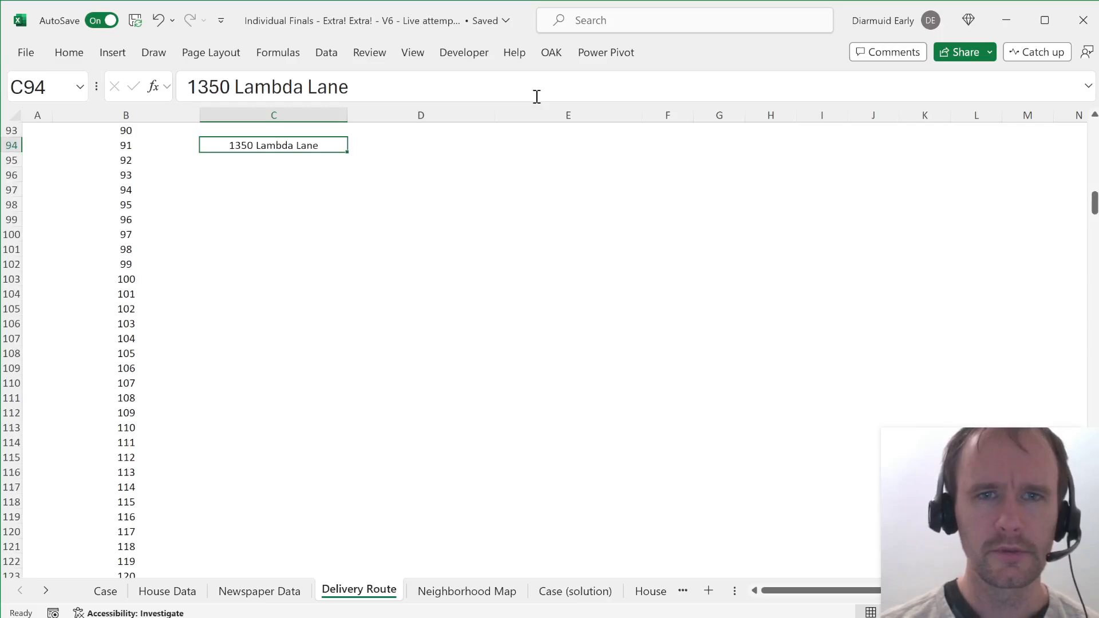
key(Page_Down)
key(Page_Down)
key(Page_Down)
key(ctrl+Up)
key(Up)
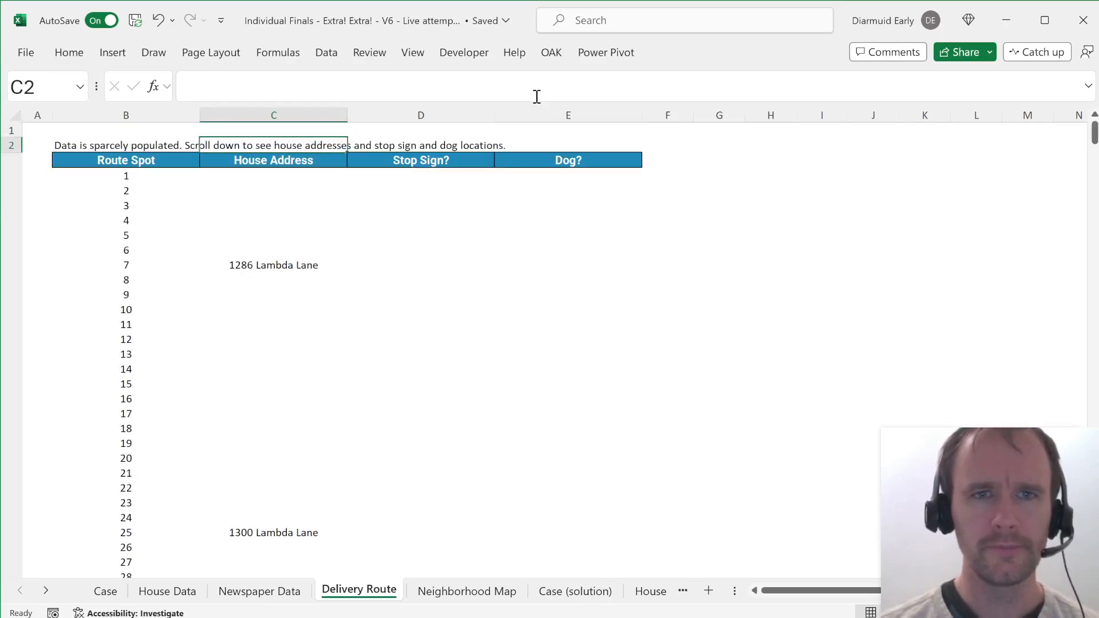
Step: Add filters to the header row of the whole Delivery Route table, from Route Spot to Dog?
key(Left)
key(Down)
key(ctrl+shift+Right)
key(ctrl+shift+Down)
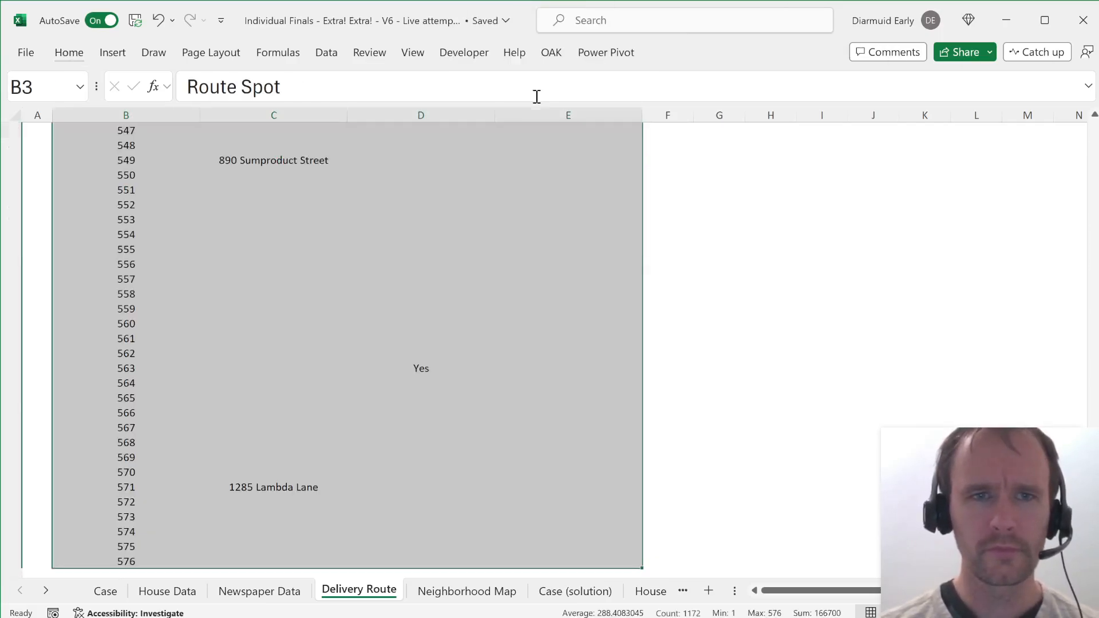
Step: Check which values the Stop Sign?, Dog? and House Address filters offer, then return to cell A1
key(ctrl+Right)
key(Left)
key(alt+Down)
key(Escape)
key(Right)
key(alt+Down)
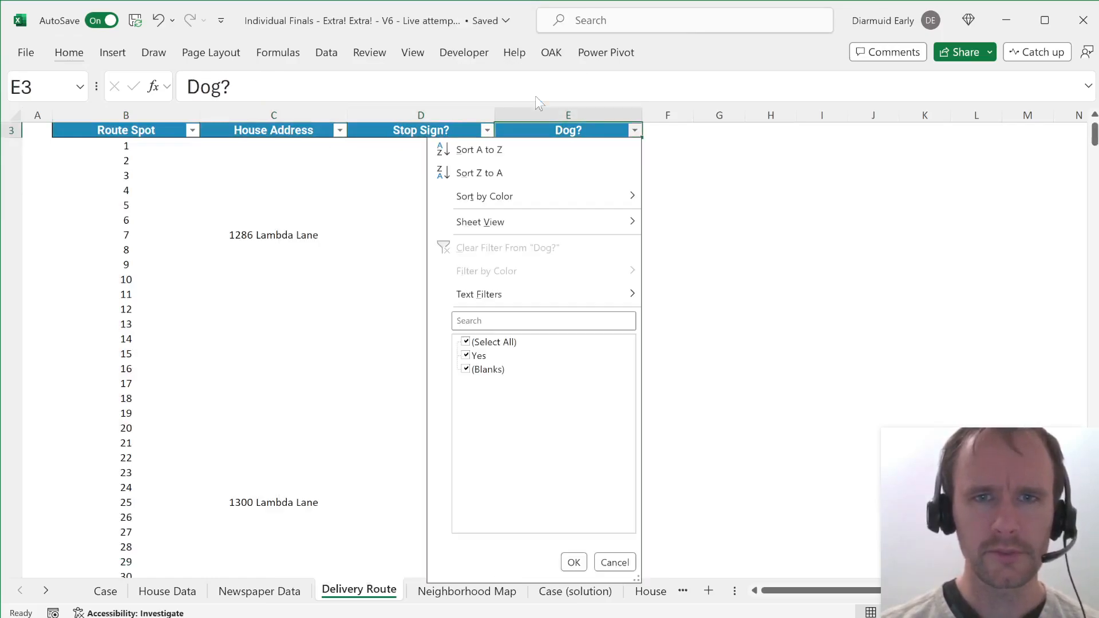
key(Escape)
key(Left)
key(Left)
key(alt+Down)
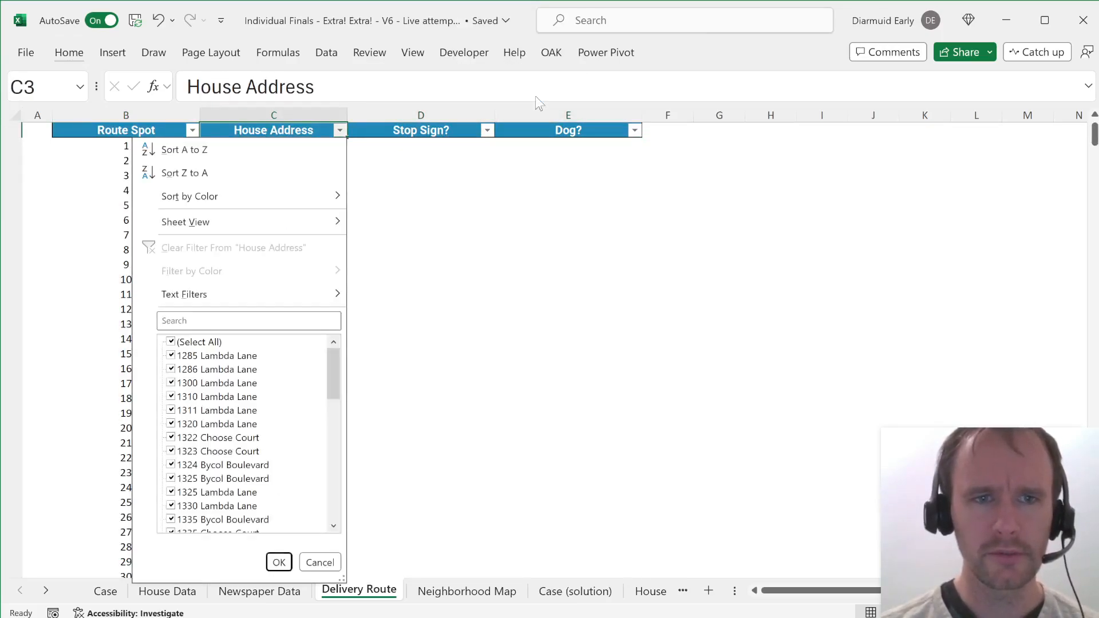
key(Escape)
key(Down)
key(Left)
key(Left)
key(Up)
key(Up)
key(Up)
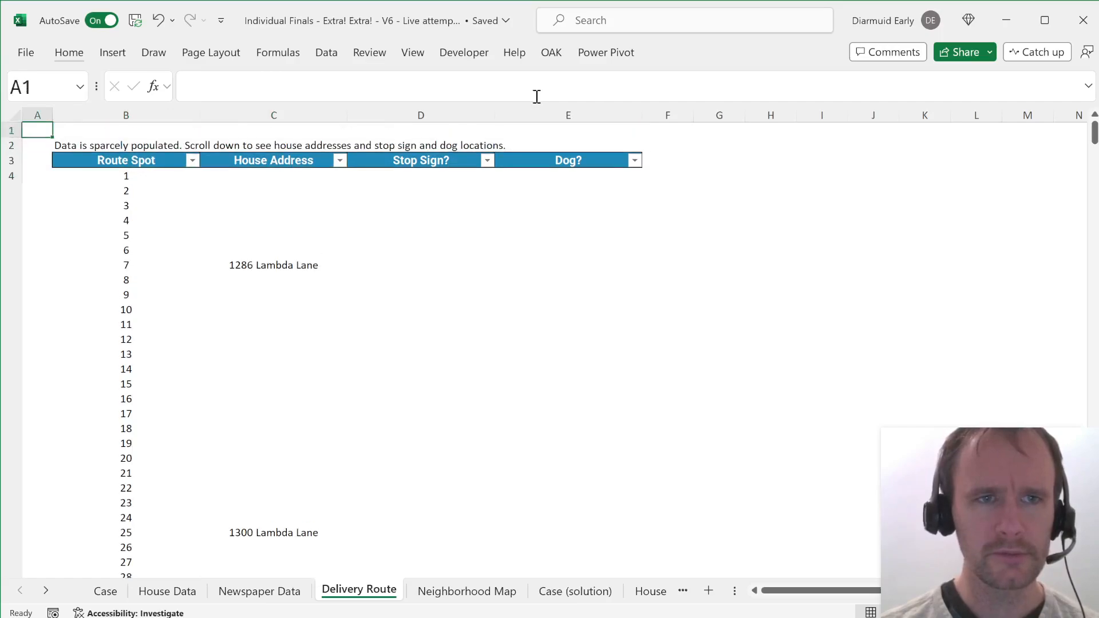
Step: Look over the Neighborhood Map sheet down to Lambda Lane for its houses, streets, numbered route spots, stop signs and dogs
key(Down)
key(Right)
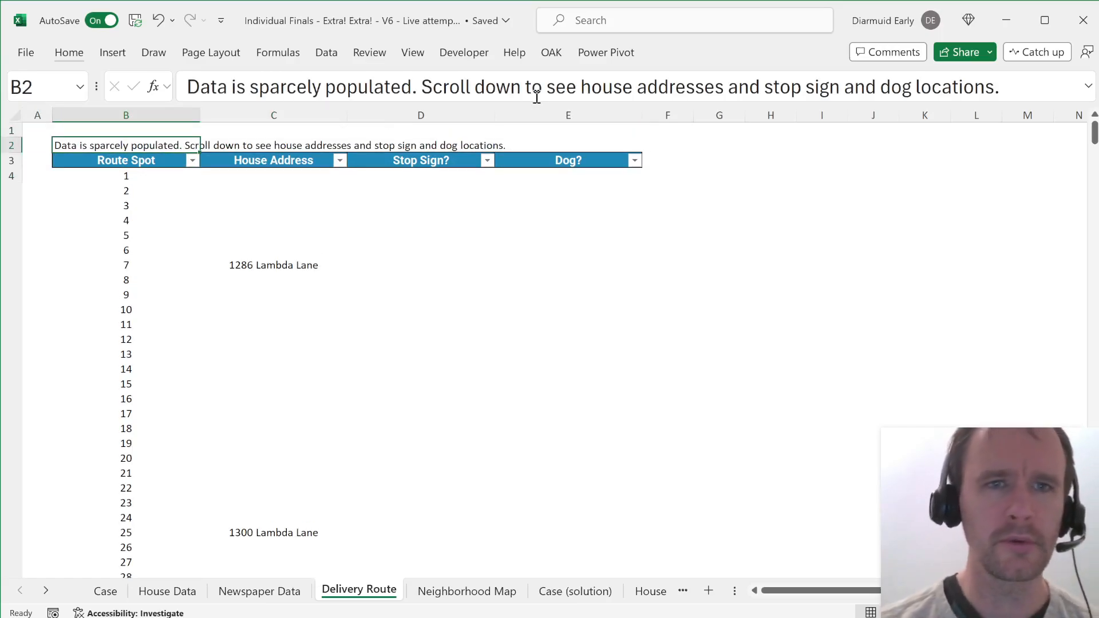
key(Right)
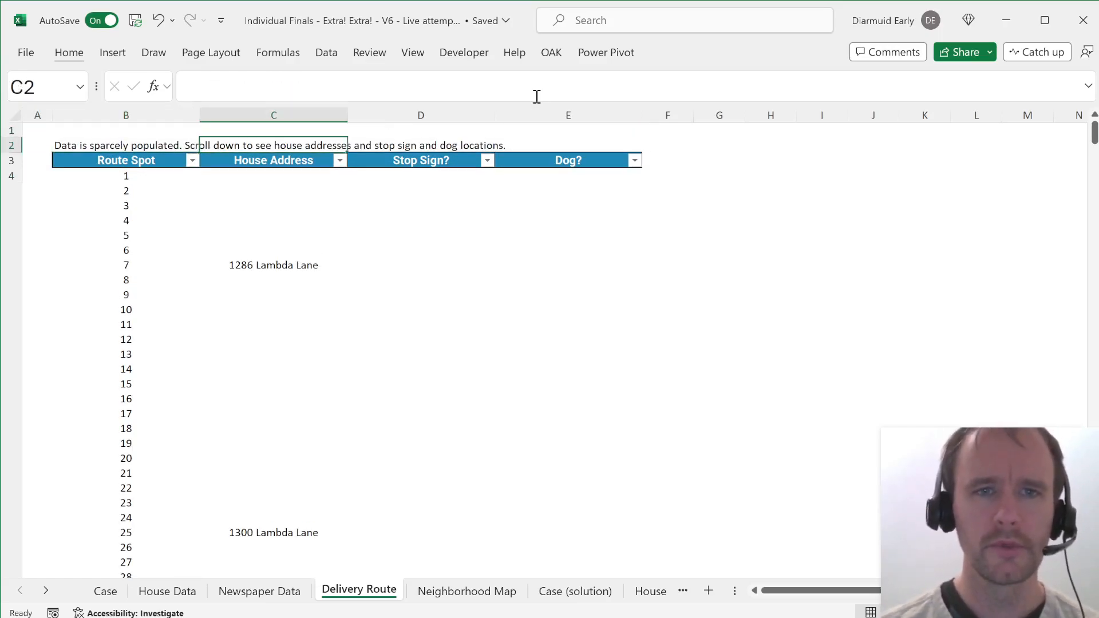
key(Left)
key(Left)
key(ctrl+Page_Down)
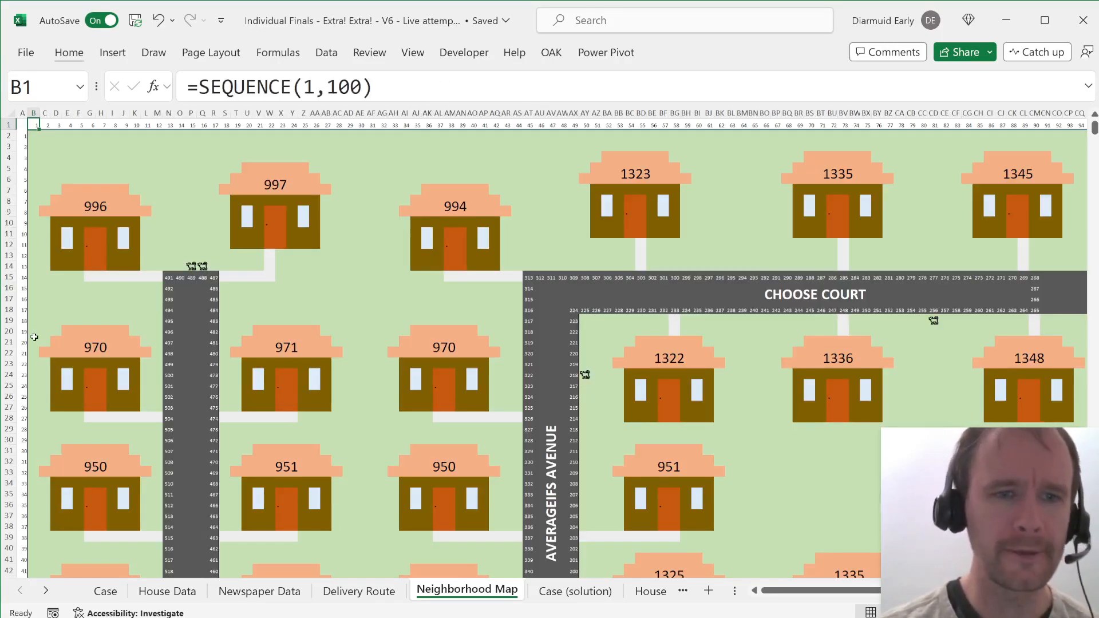
scroll(158, 509, down, 17)
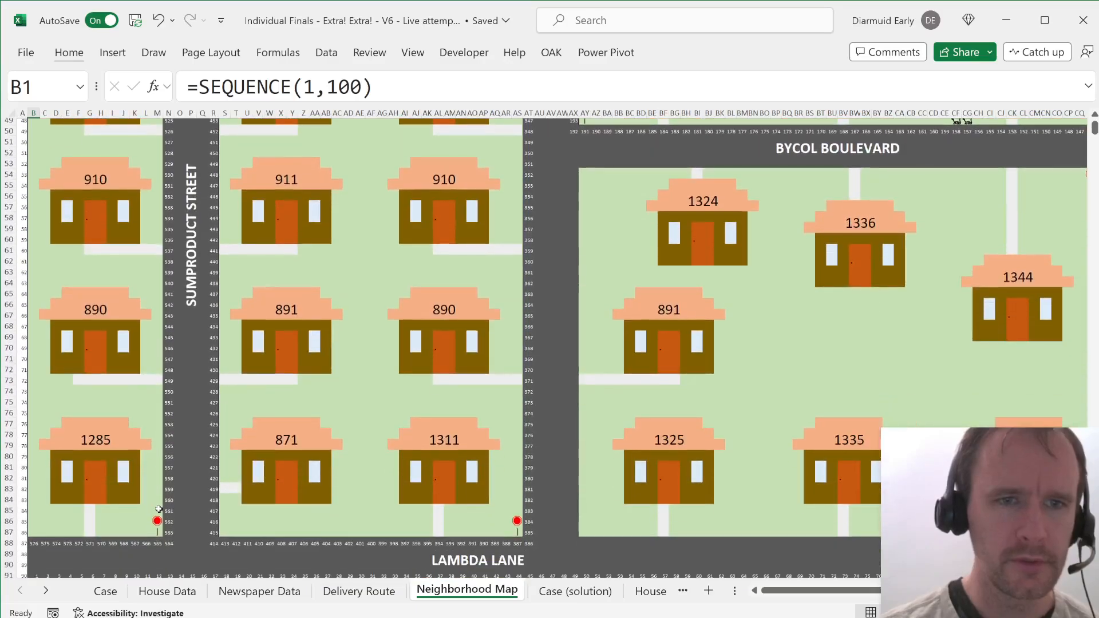
scroll(159, 509, down, 3)
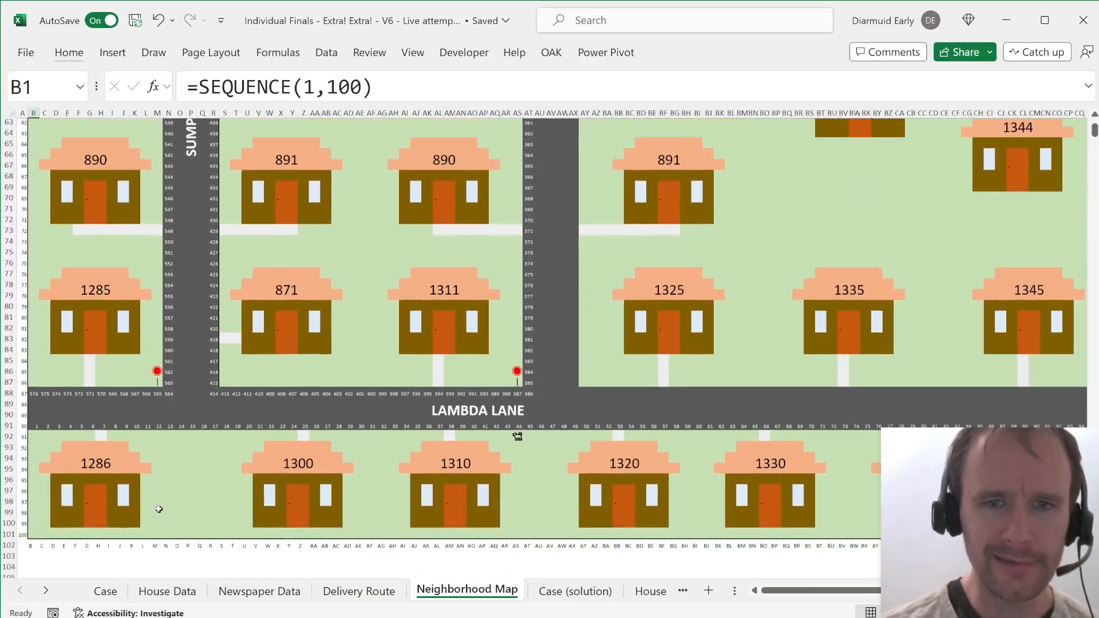
Step: Hide the Case (solution) sheet
key(ctrl+Page_Down)
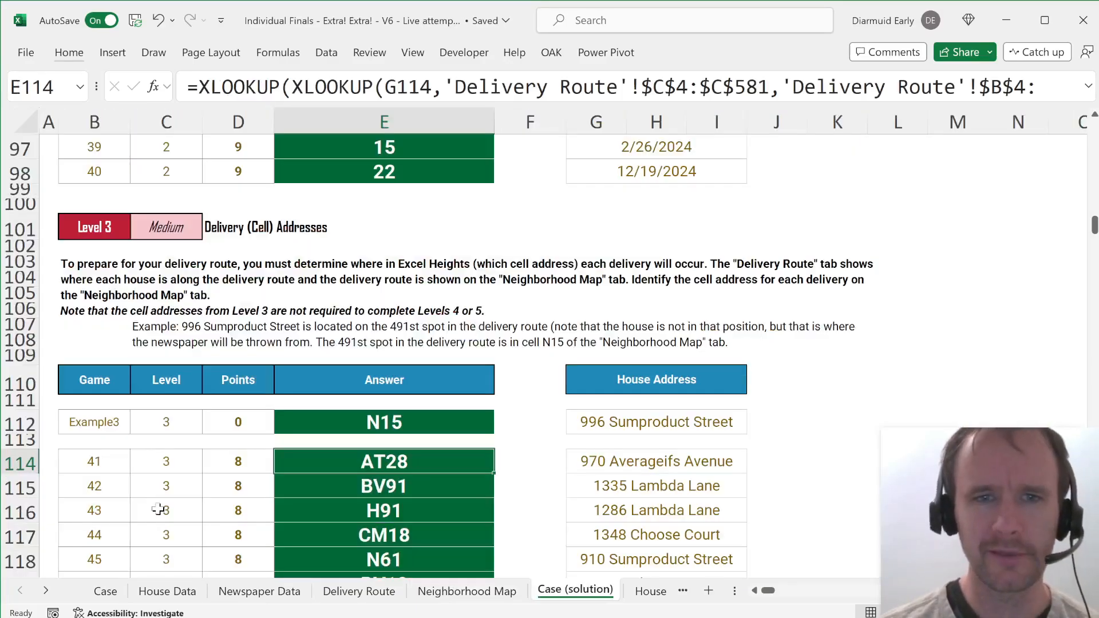
key(ctrl+Page_Up)
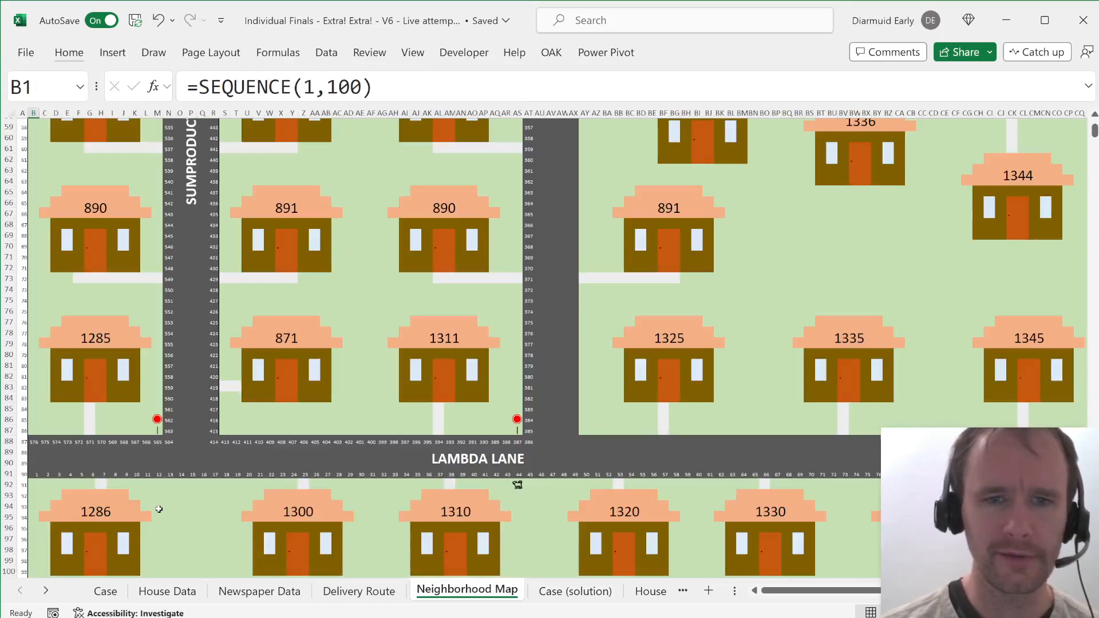
click(574, 594)
right_click(575, 596)
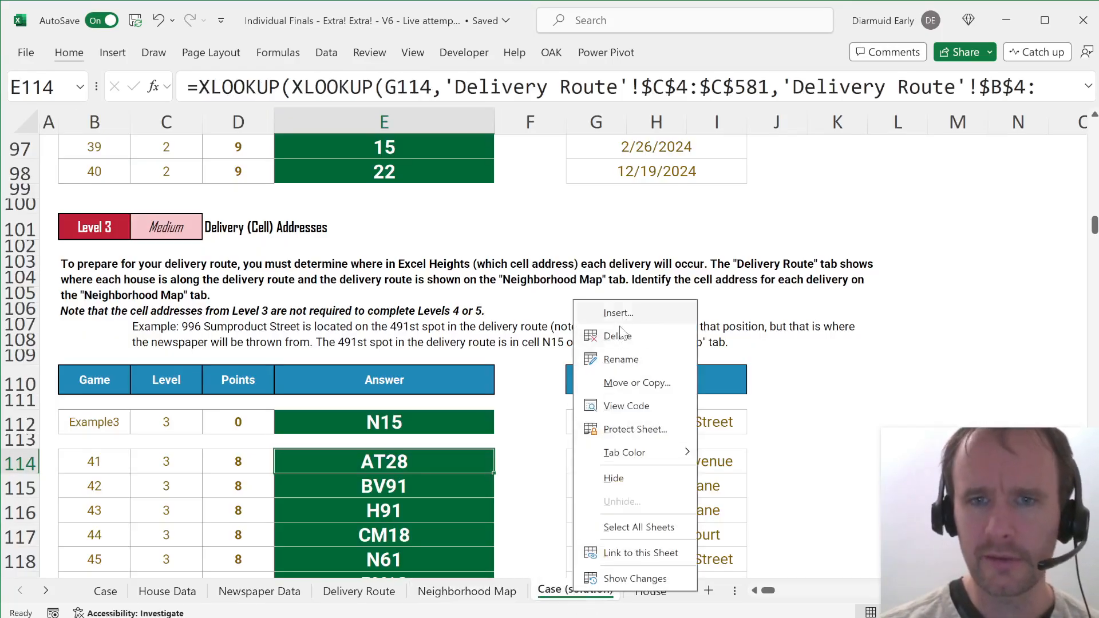
click(615, 478)
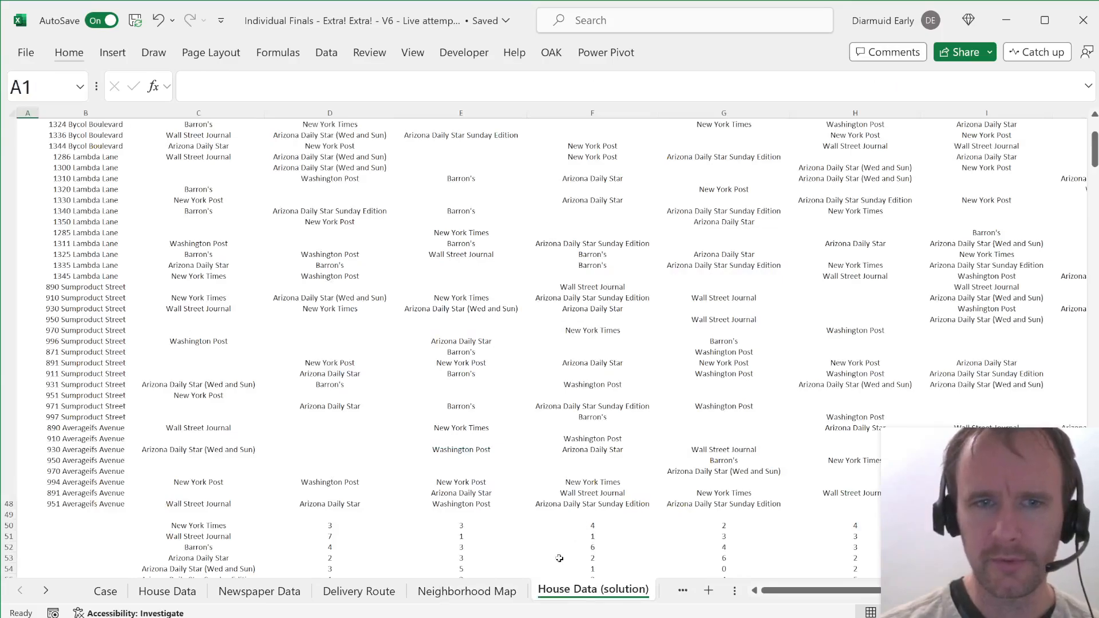
Step: Hide the remaining solution sheets, from House Data (solution) through Deliveries by Date (solution), and return to the Case sheet
right_click(570, 596)
key(Escape)
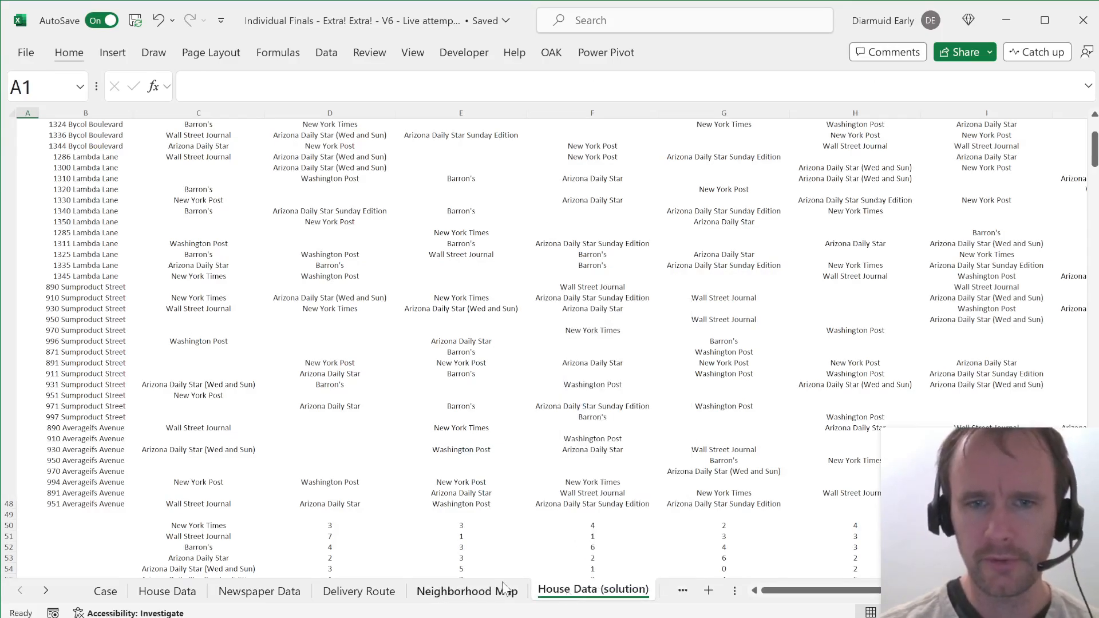
key(ctrl+Page_Down)
key(ctrl+Page_Down)
key(ctrl+Page_Down)
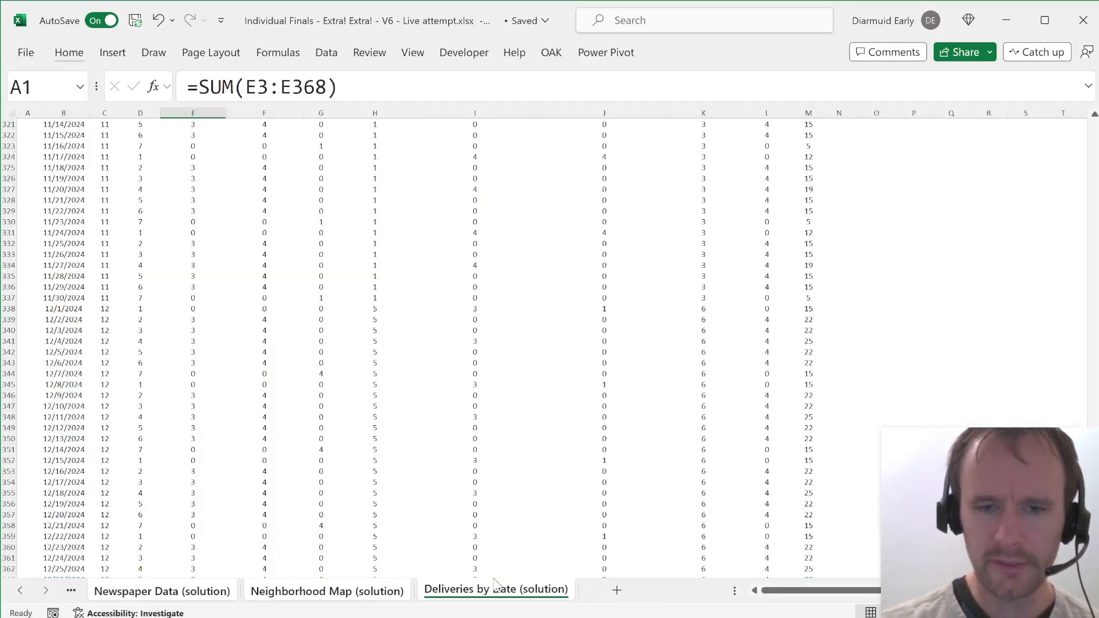
key(ctrl+Page_Up)
key(ctrl+Page_Up)
key(ctrl+Page_Up)
key(ctrl+Page_Up)
key(ctrl+Page_Up)
key(ctrl+Page_Up)
key(ctrl+Page_Up)
key(ctrl+Page_Up)
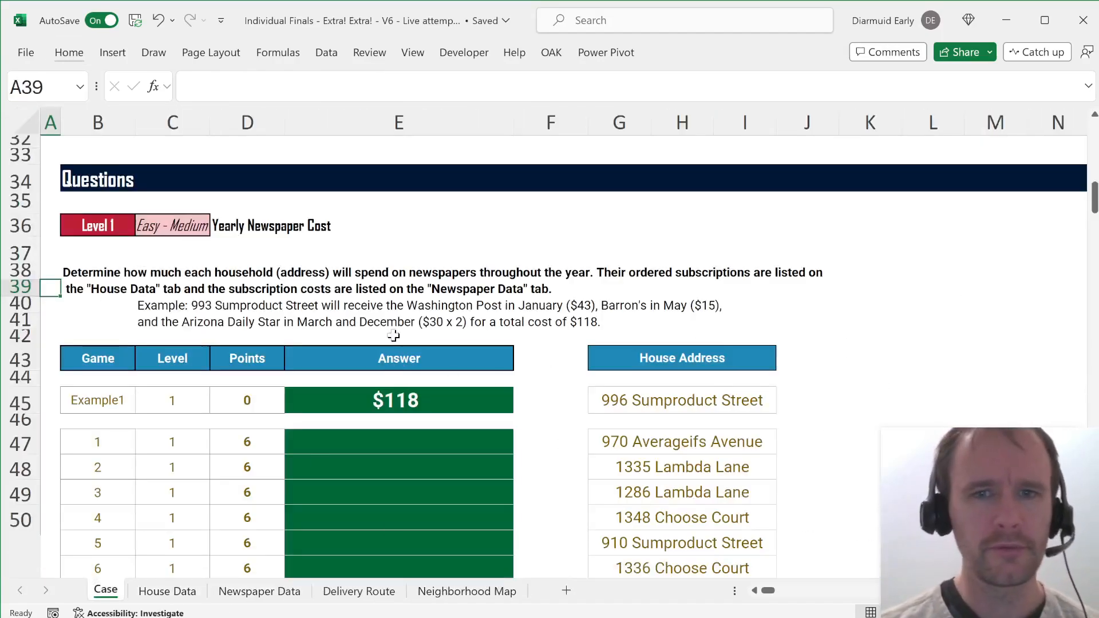
Step: Find the Level 1 example's house address on the House Data sheet
scroll(316, 310, up, 1)
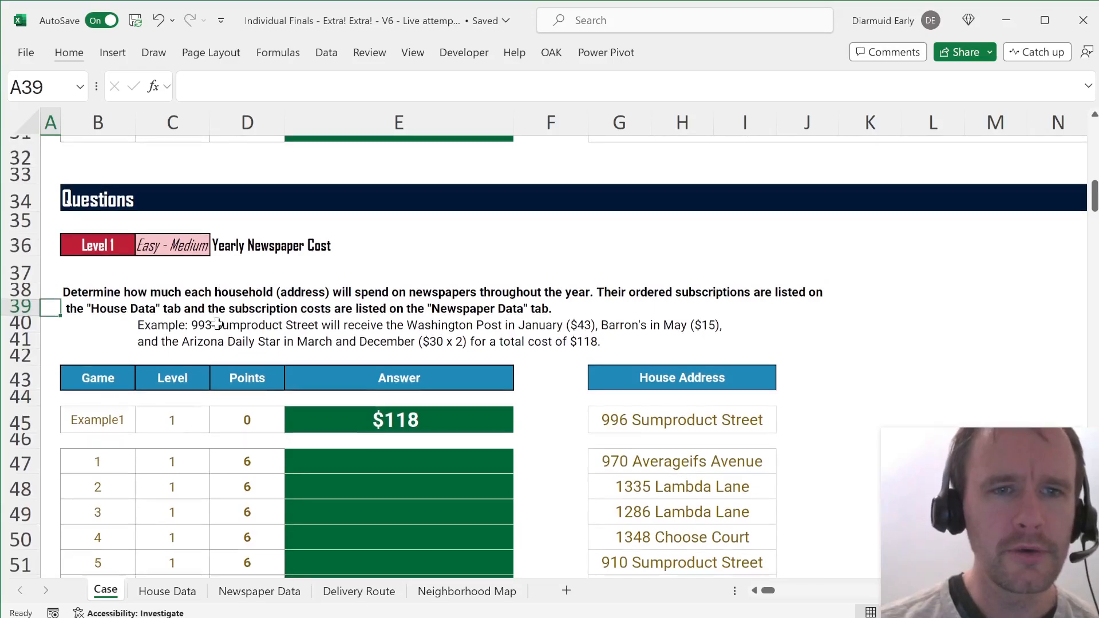
click(614, 419)
key(ctrl+c)
key(ctrl+Page_Down)
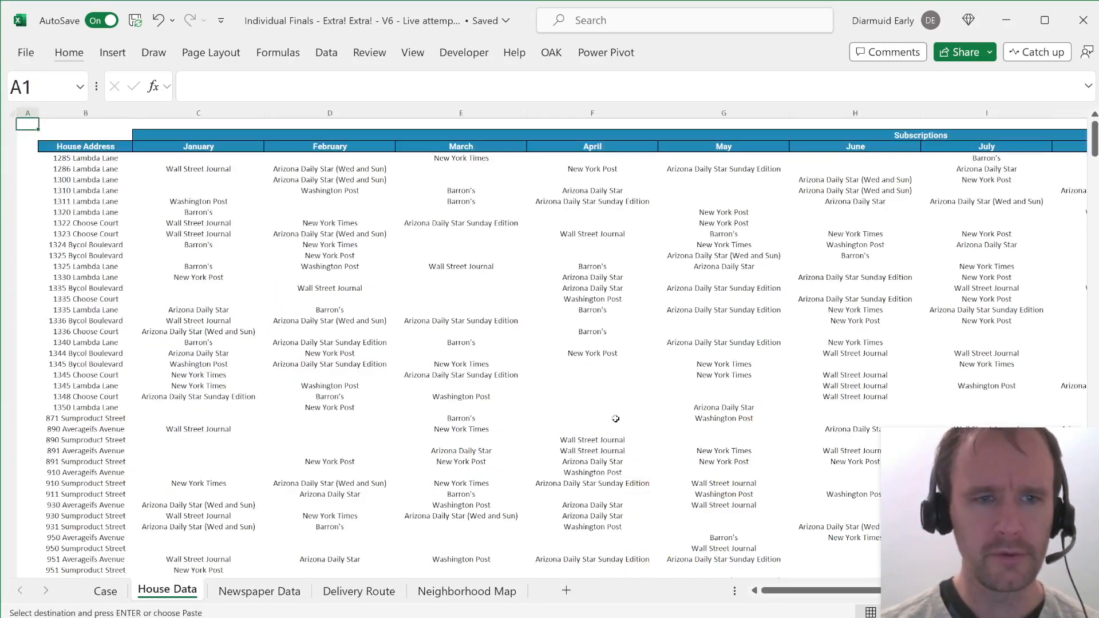
key(ctrl+f)
key(ctrl+v)
key(Return)
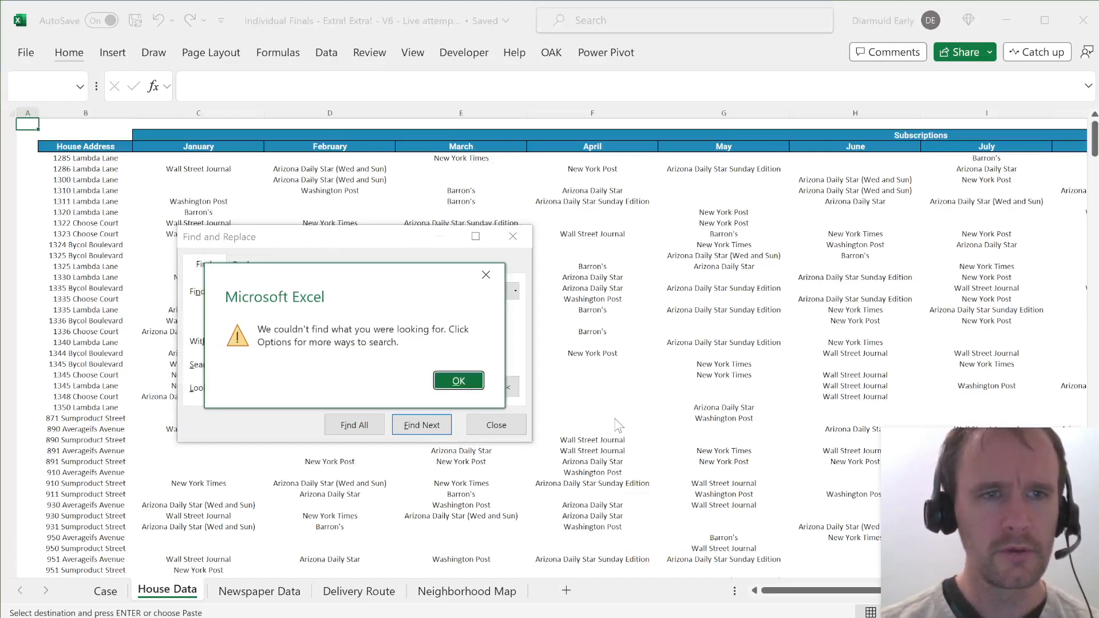
key(Return)
key(BackSpace)
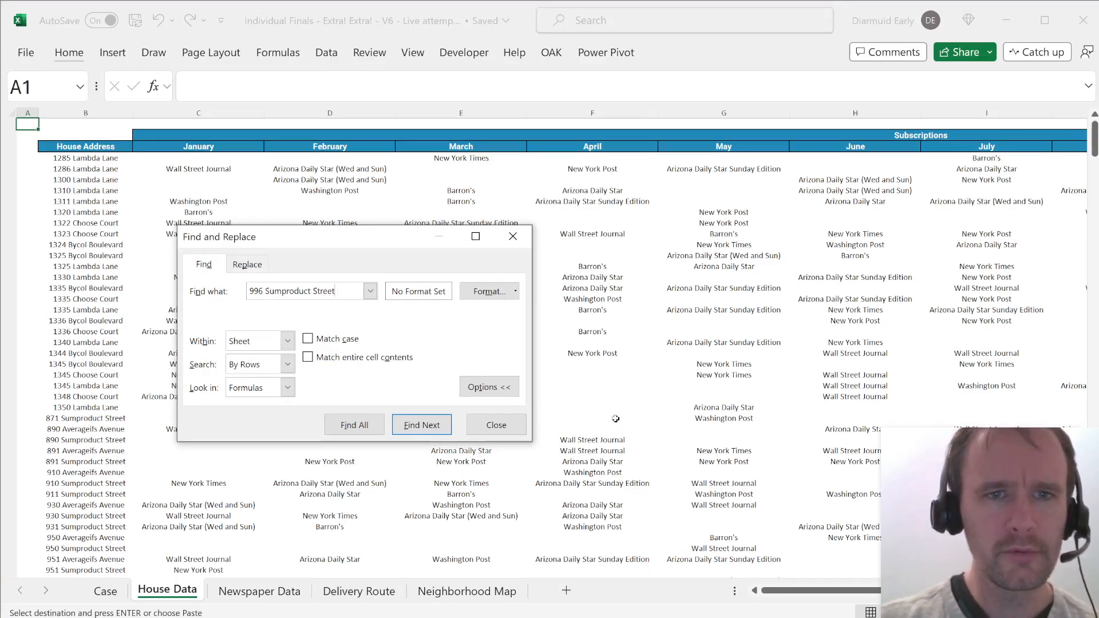
key(Return)
key(Escape)
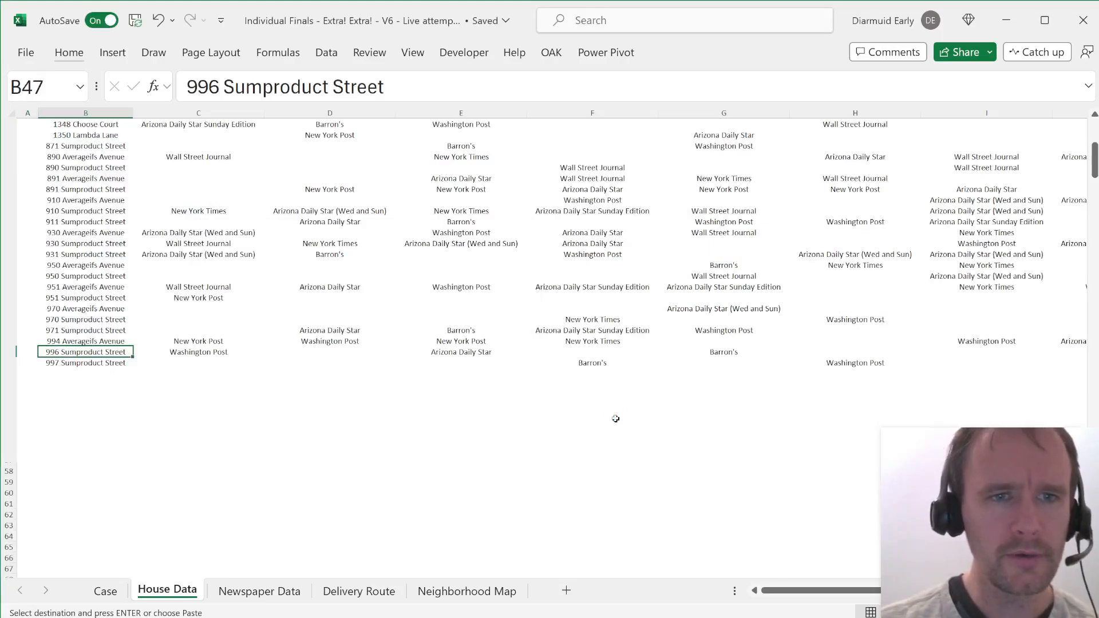
Step: Check the example house's newspaper subscriptions across all twelve months by selecting its row from January to December
key(Right)
key(shift+Right)
key(shift+Right)
key(shift+Right)
key(shift+Right)
key(shift+Right)
key(shift+Right)
key(shift+Right)
key(shift+Right)
key(shift+Right)
key(shift+Right)
key(shift+Right)
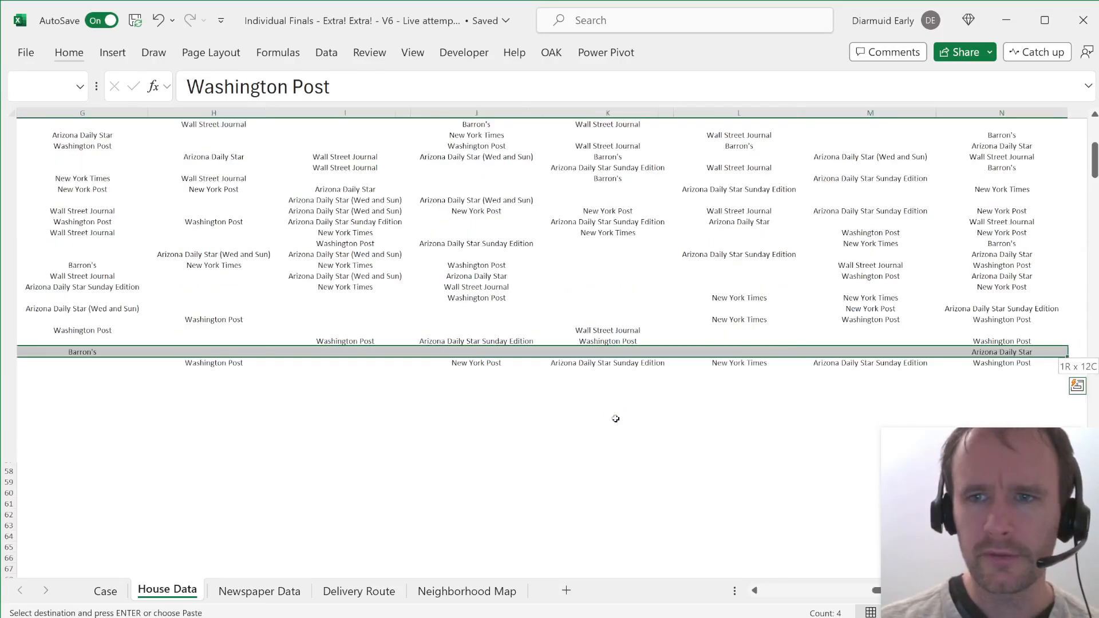
Step: Check the example house's January subscription against the newspaper price list on the Newspaper Data sheet
key(Home)
key(ctrl+shift+Up)
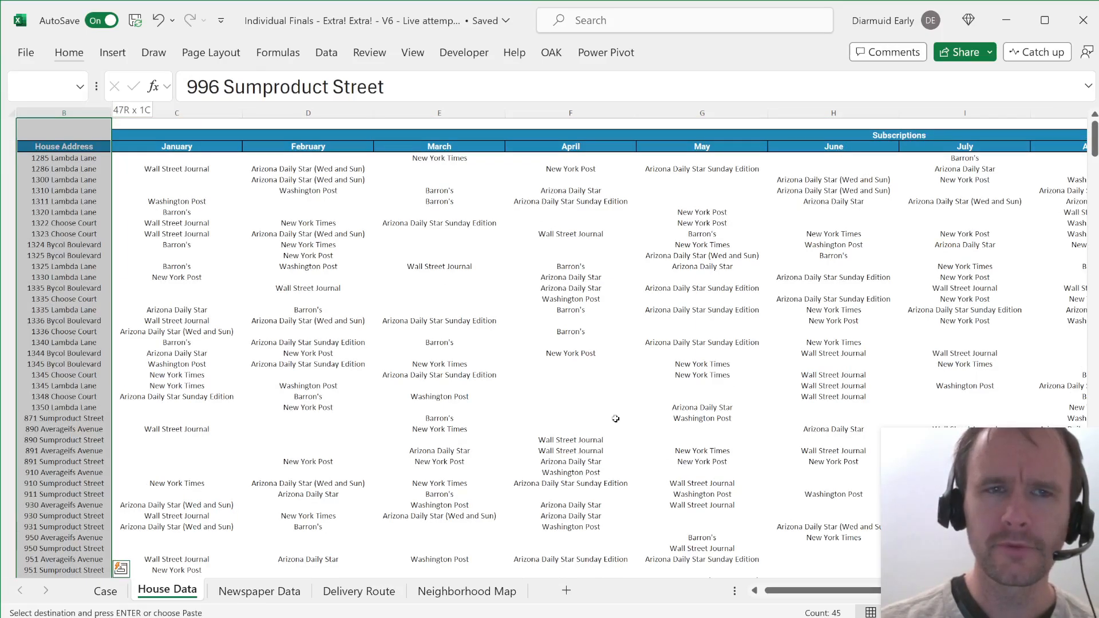
key(Right)
key(Down)
key(Down)
key(Up)
key(Up)
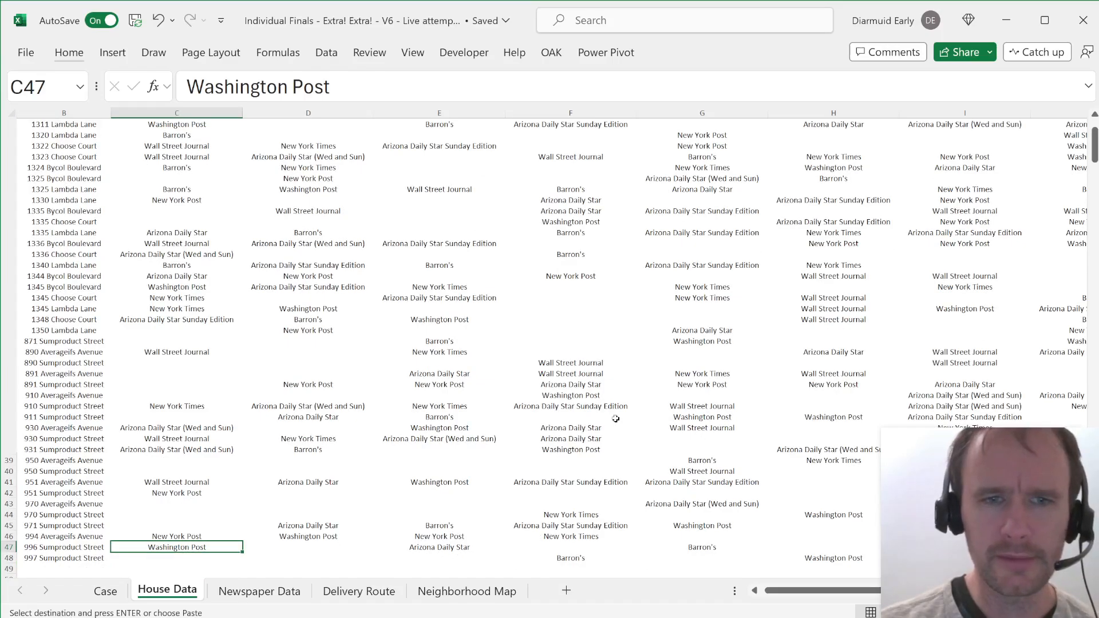
key(ctrl+Page_Down)
key(Right)
key(Down)
key(Down)
key(Down)
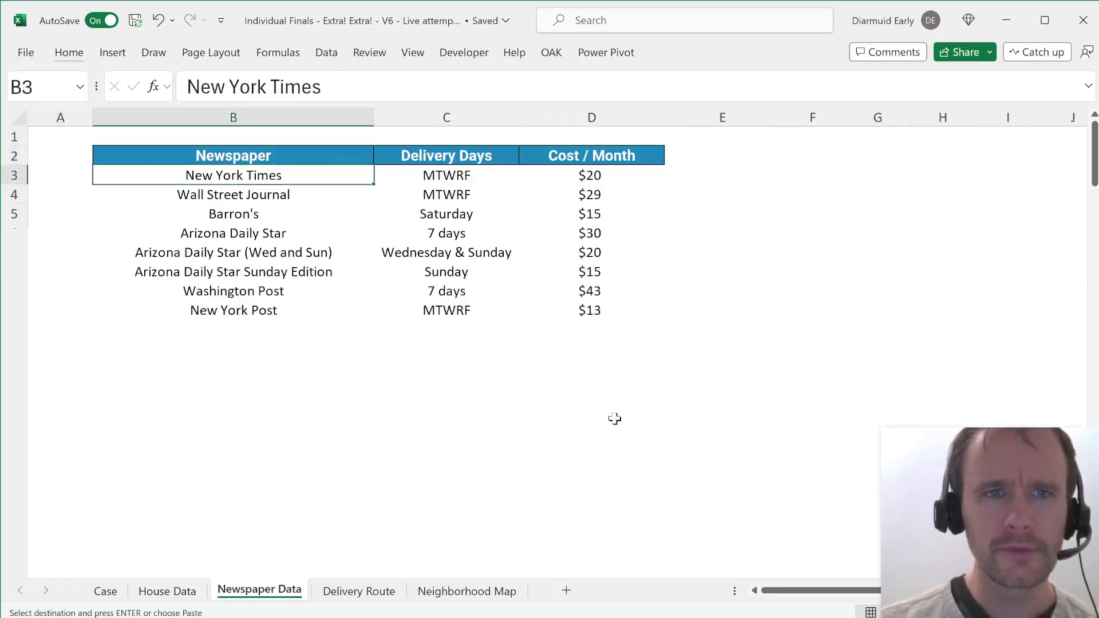
key(Right)
key(Right)
key(ctrl+Page_Up)
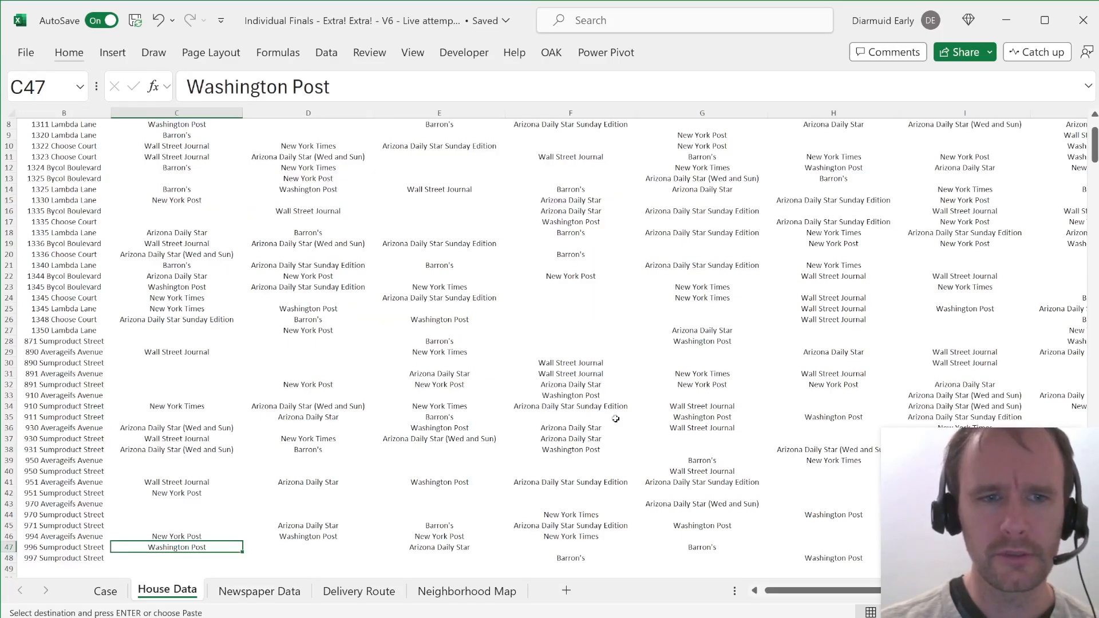
Step: Check the example house's March subscription and look up the monthly cost of the Arizona Daily Star
key(Right)
key(Right)
key(ctrl+Page_Down)
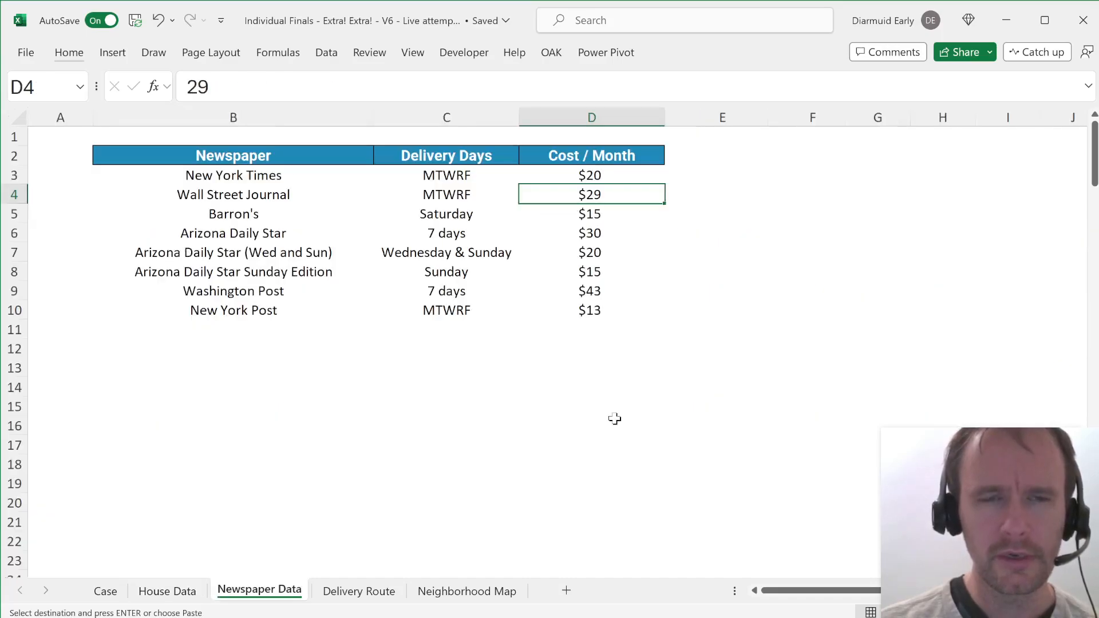
key(Down)
key(Down)
key(ctrl+Page_Up)
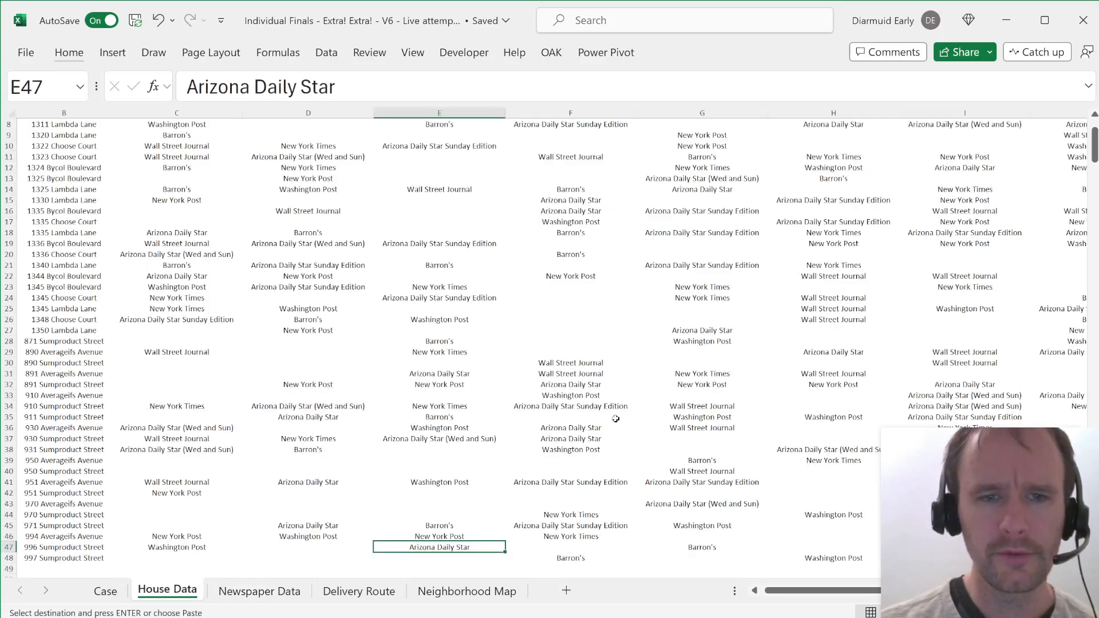
Step: Check the example house's May subscription against the Level 1 example and look up the monthly cost of Barron's
key(Right)
key(Right)
key(ctrl+Page_Up)
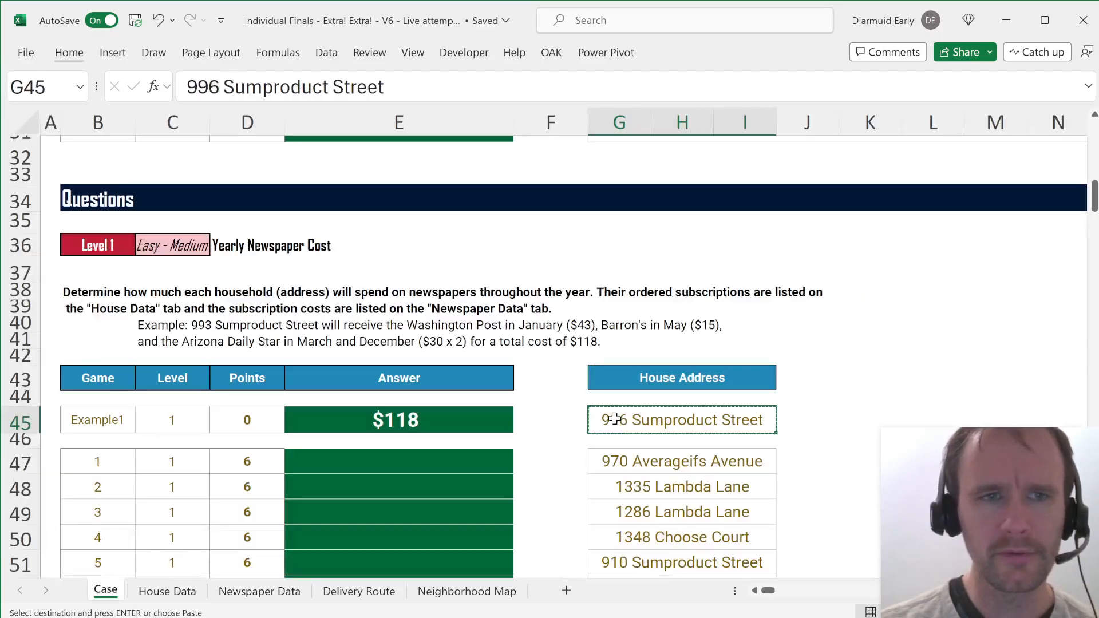
key(ctrl+Page_Down)
key(ctrl+Page_Down)
key(Up)
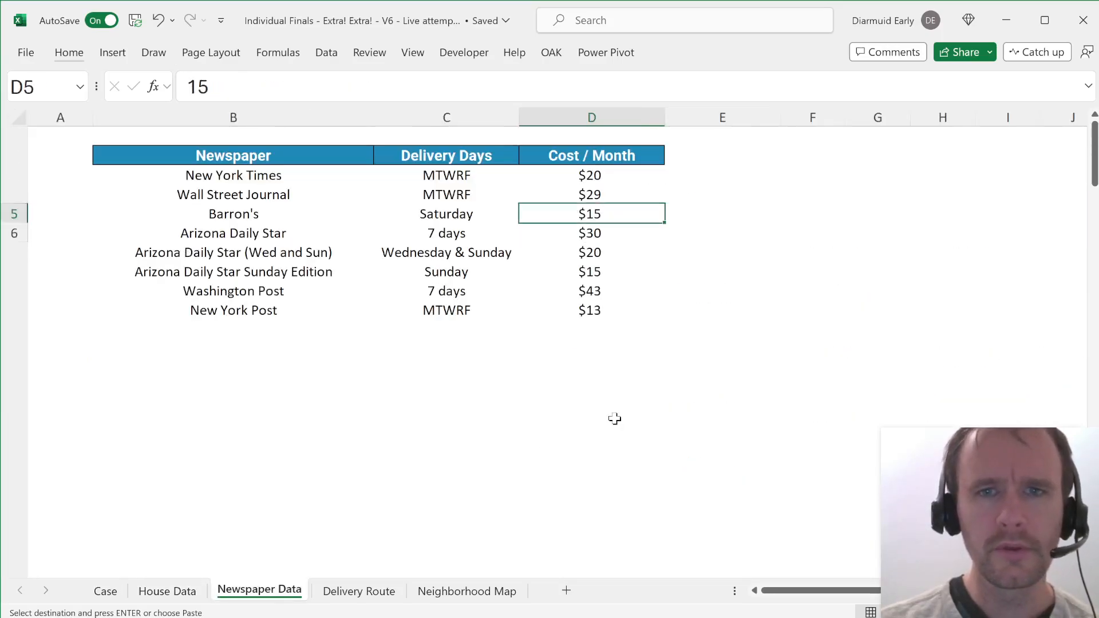
key(ctrl+Page_Up)
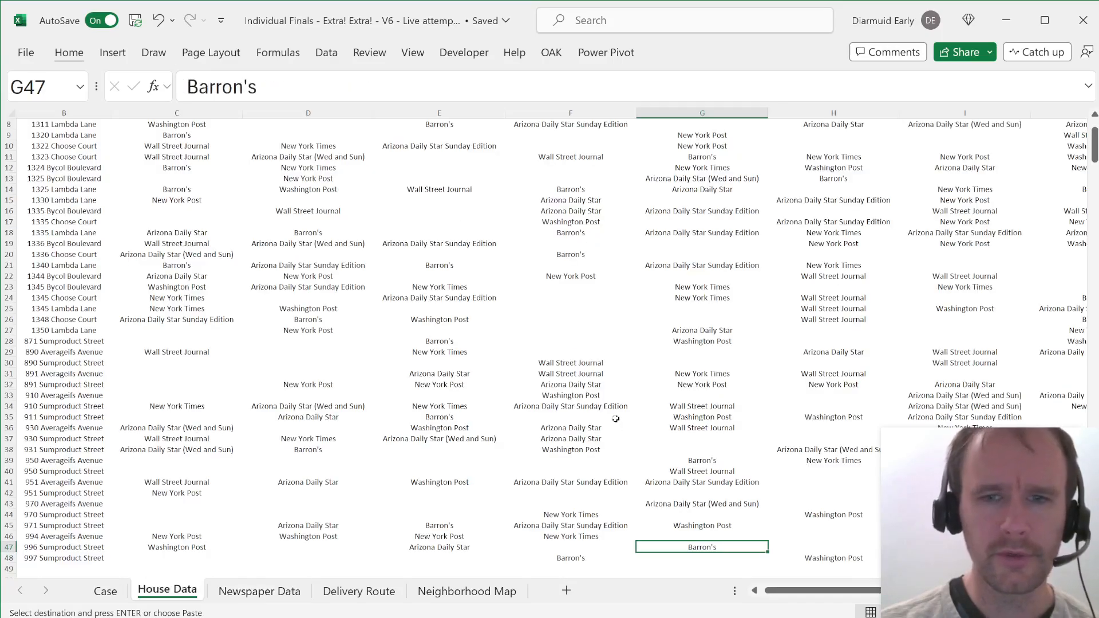
Step: Check the example house's December subscription and its monthly cost, then return to the Level 1 example on the Case sheet
key(ctrl+Right)
key(Right)
key(Right)
key(Right)
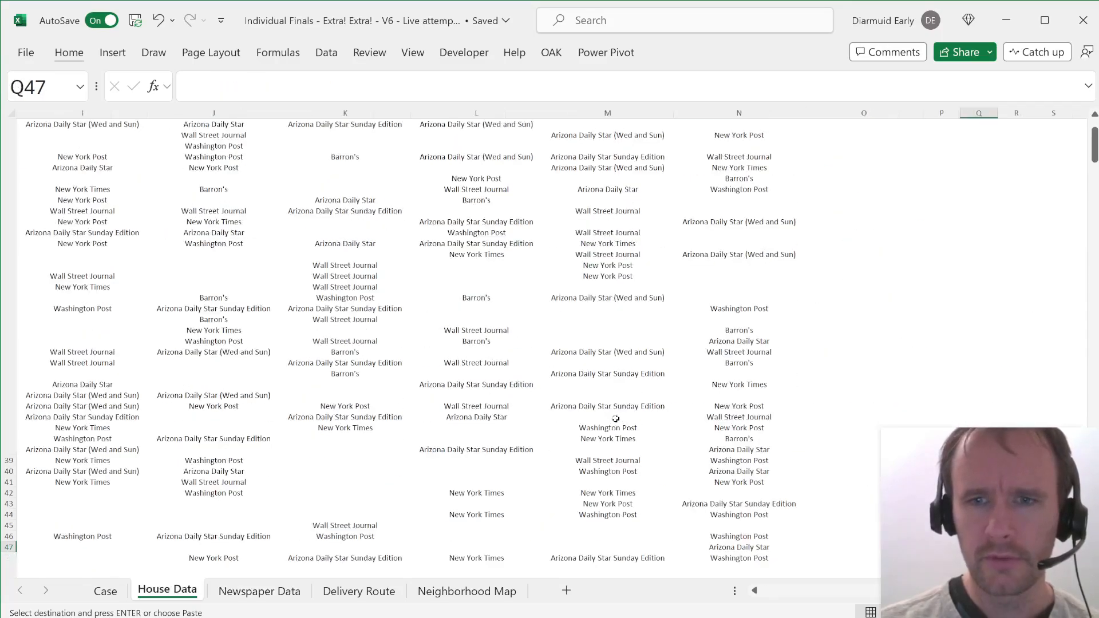
key(ctrl+Left)
key(ctrl+Page_Down)
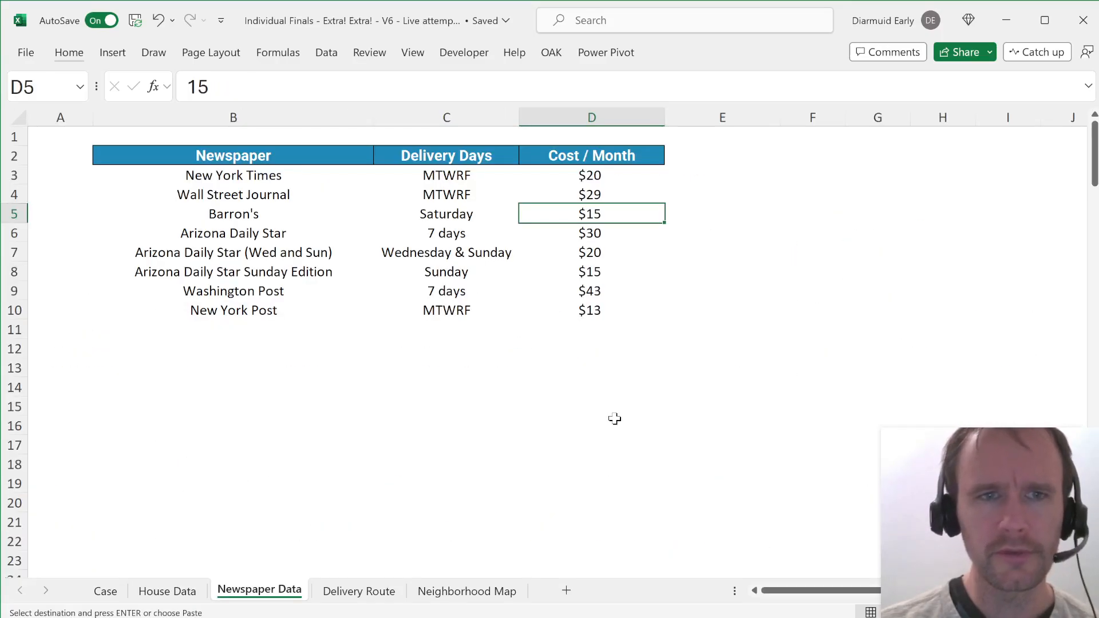
key(Down)
key(ctrl+Page_Up)
key(ctrl+Page_Up)
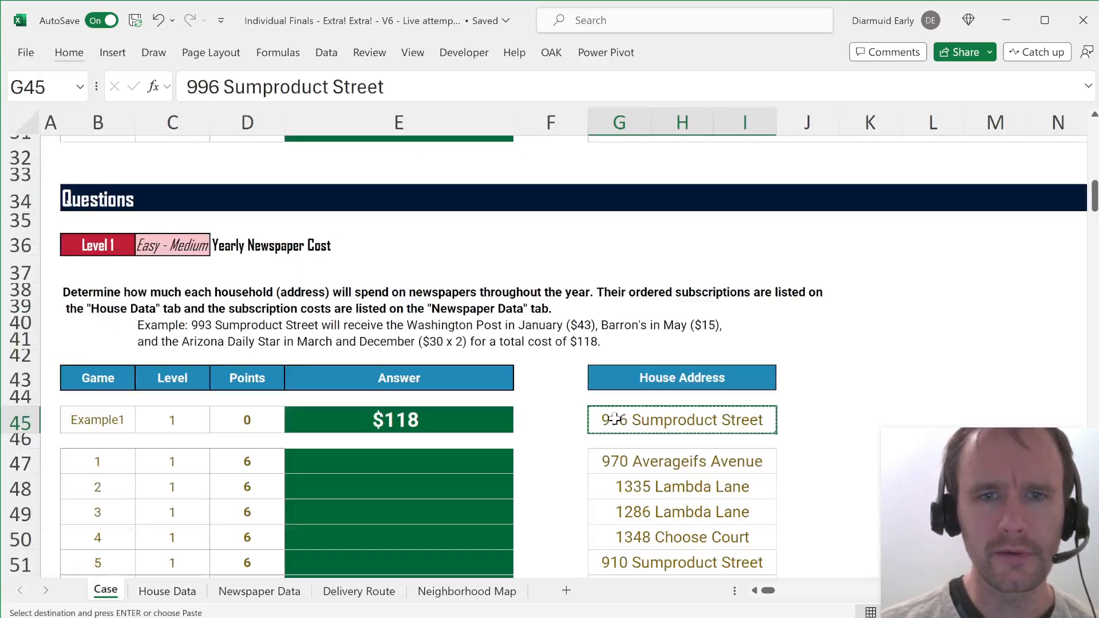
Step: Reread the Level 1 example's explanation and answer, then check the Washington Post's monthly cost on the Newspaper Data sheet
key(ctrl+Left)
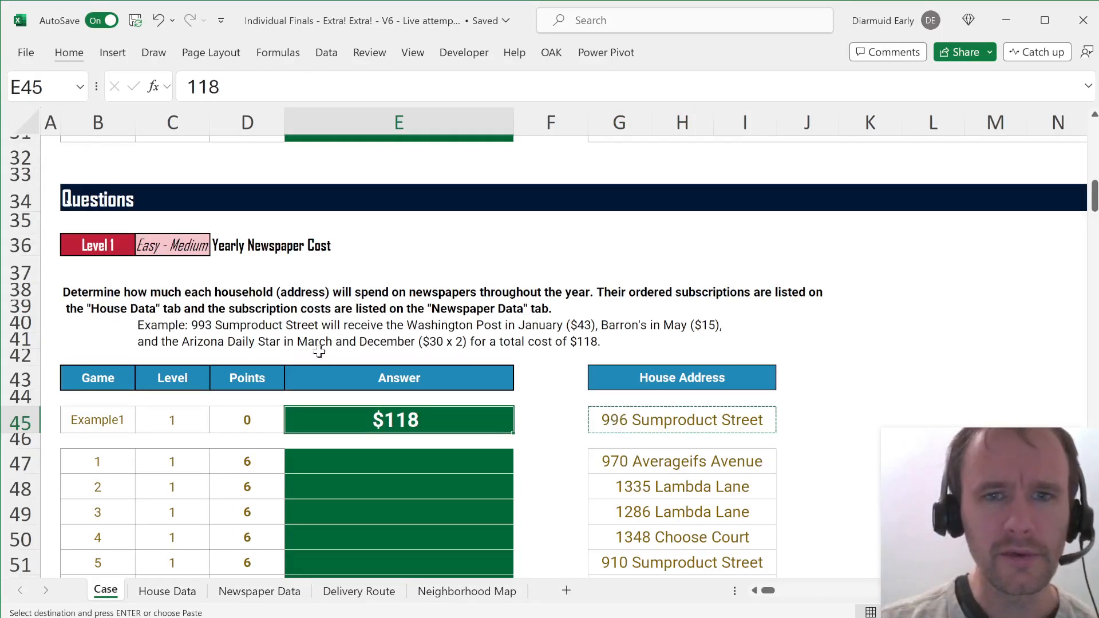
click(159, 324)
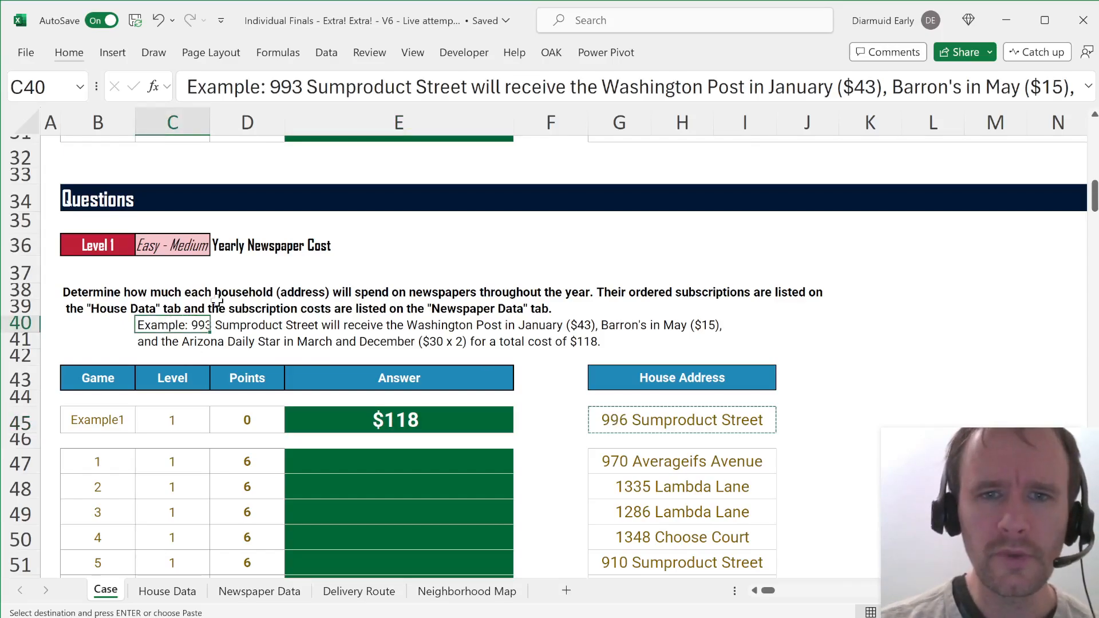
key(Down)
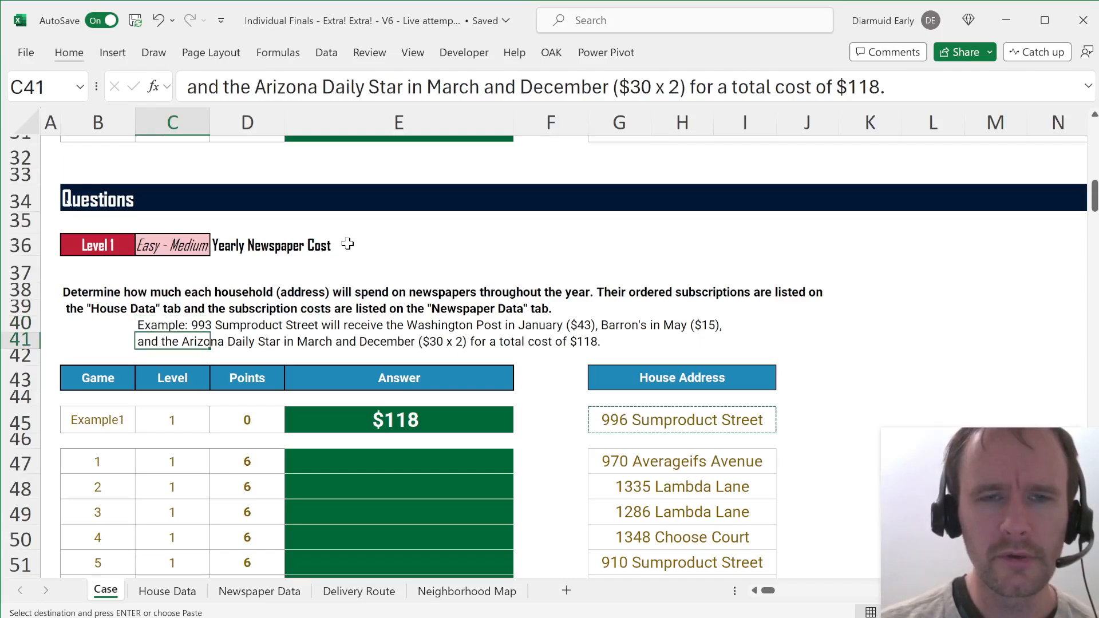
key(ctrl+Page_Down)
key(ctrl+Page_Down)
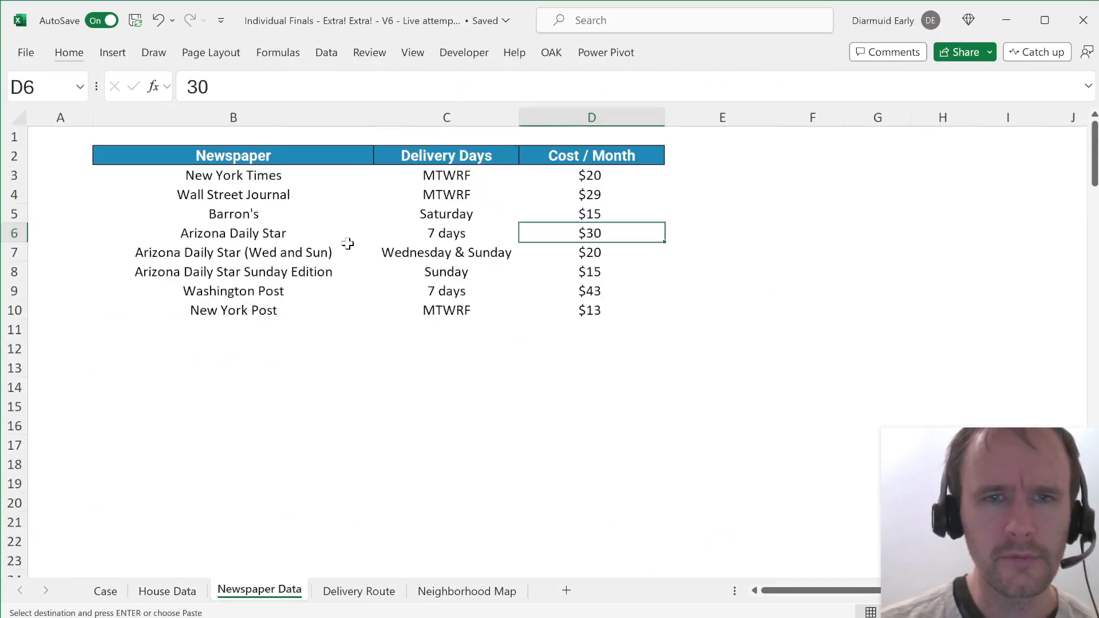
key(Down)
key(Down)
key(Down)
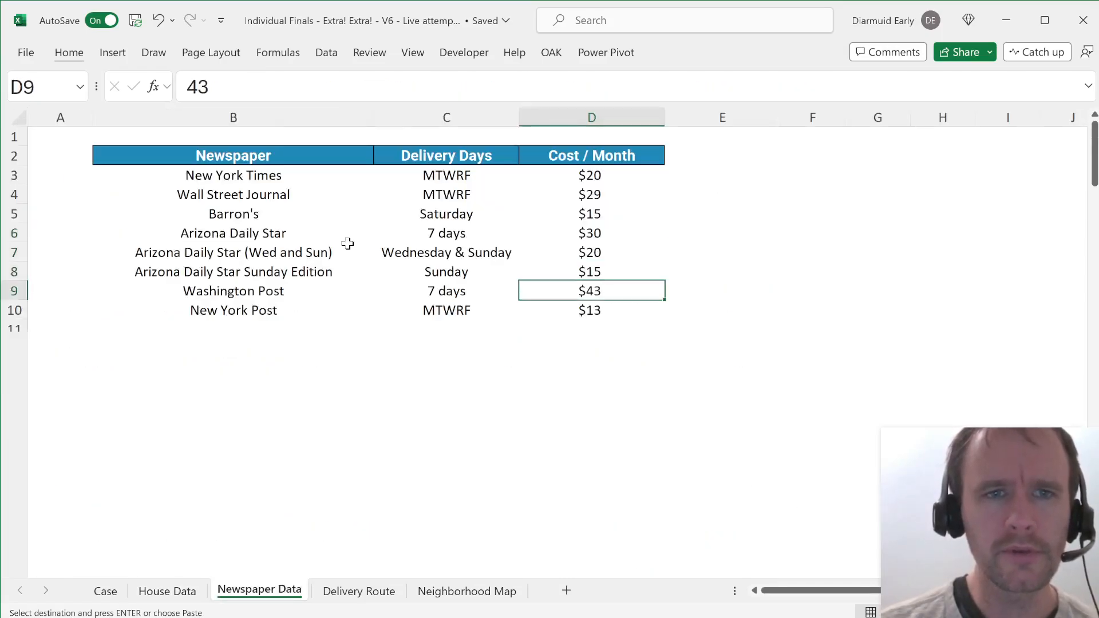
Step: Highlight the Washington Post entry, recheck the example house's address on House Data, and return to the Level 1 example
key(shift+space)
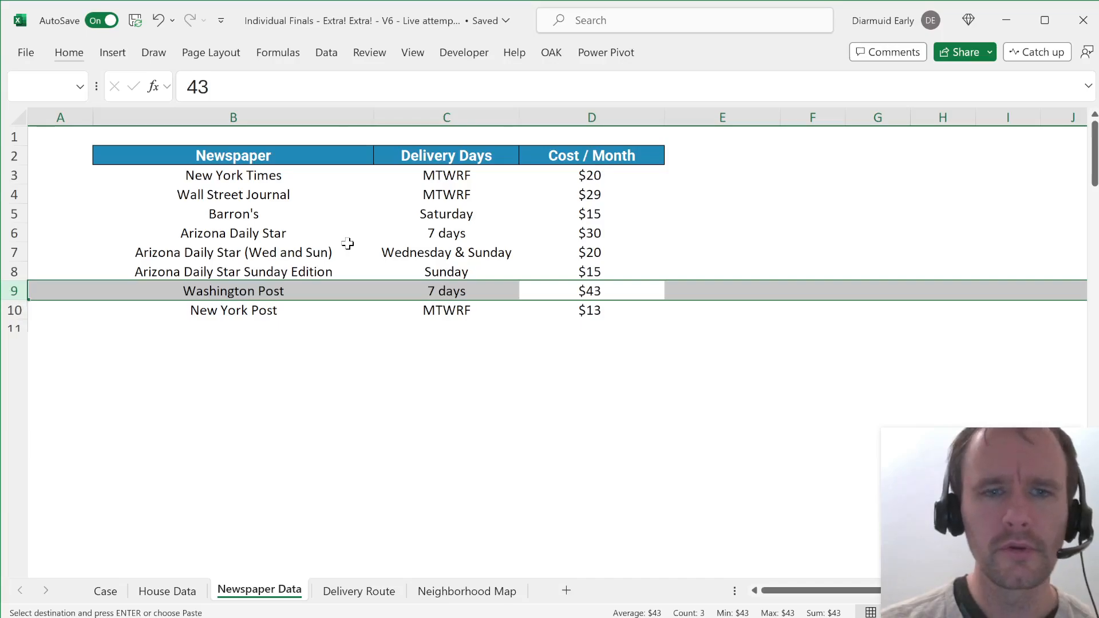
key(ctrl+Page_Up)
key(Left)
key(Left)
key(Left)
key(Left)
key(Left)
key(Left)
key(Left)
key(Left)
key(Left)
key(Left)
key(Left)
key(Left)
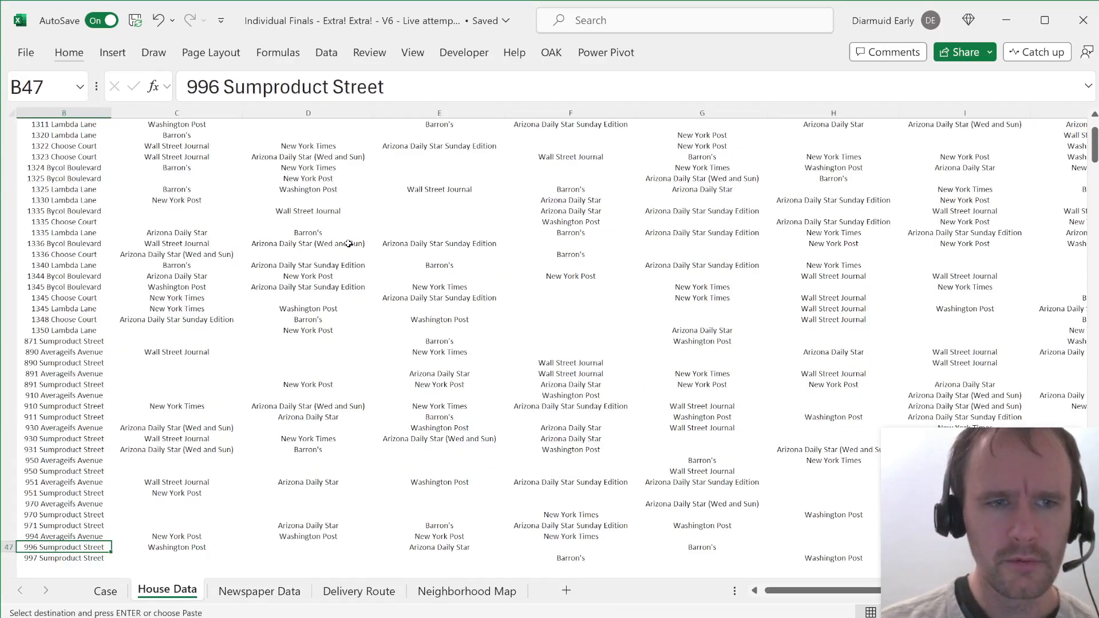
key(Left)
key(ctrl+Page_Up)
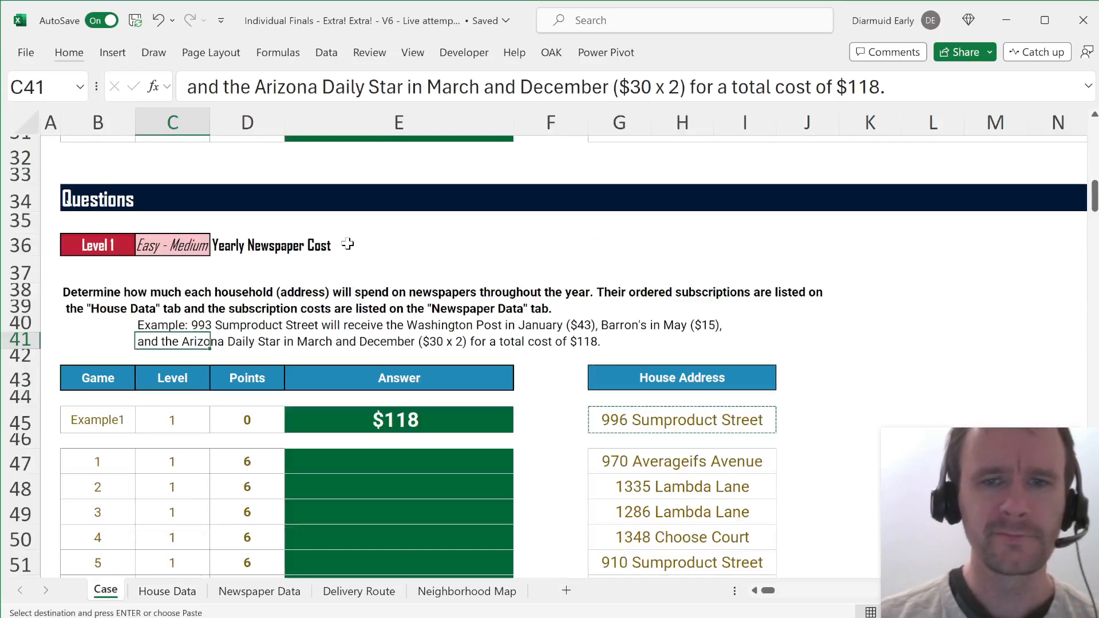
Step: Return House Data to its header row, then read the Level 2 Daily Deliveries question on the Case sheet
scroll(420, 444, down, 1)
key(ctrl+Page_Down)
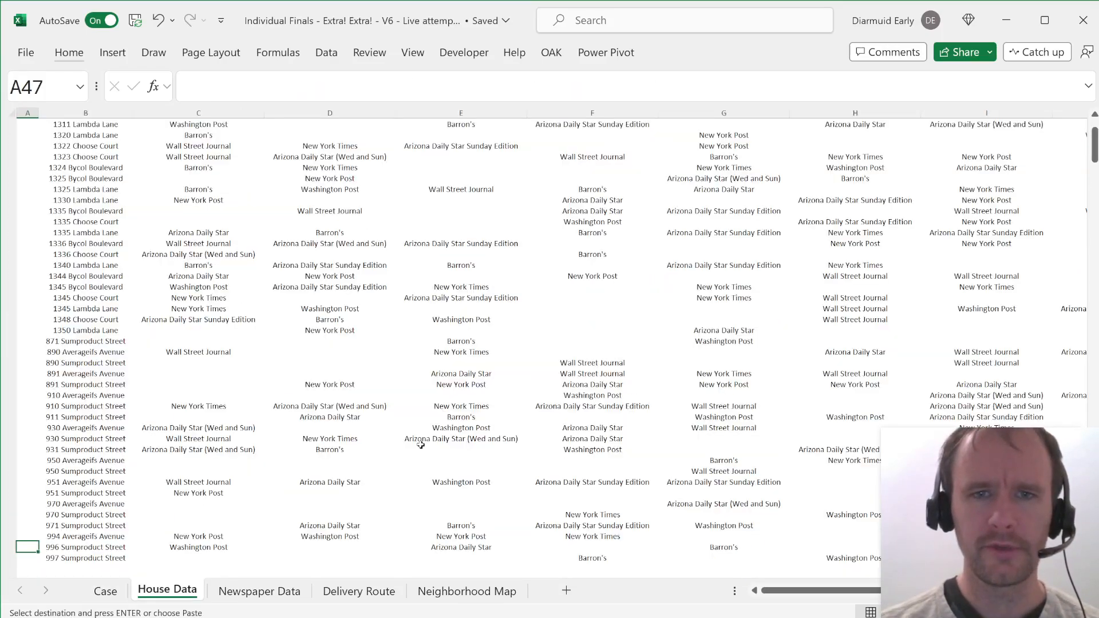
click(257, 281)
key(ctrl+Home)
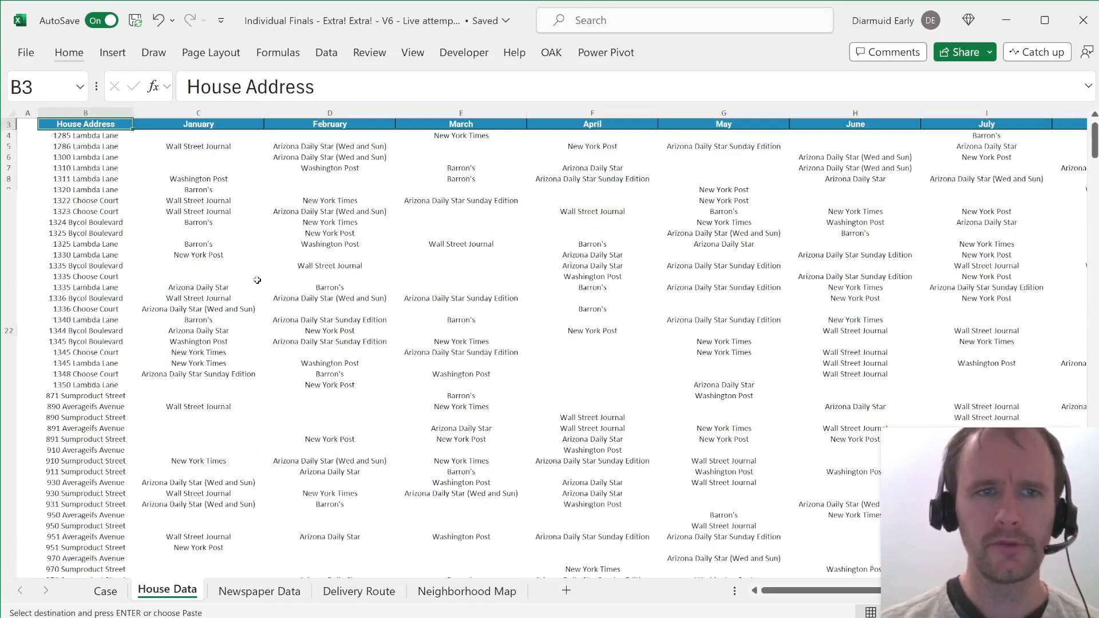
key(ctrl+Page_Up)
scroll(257, 281, down, 11)
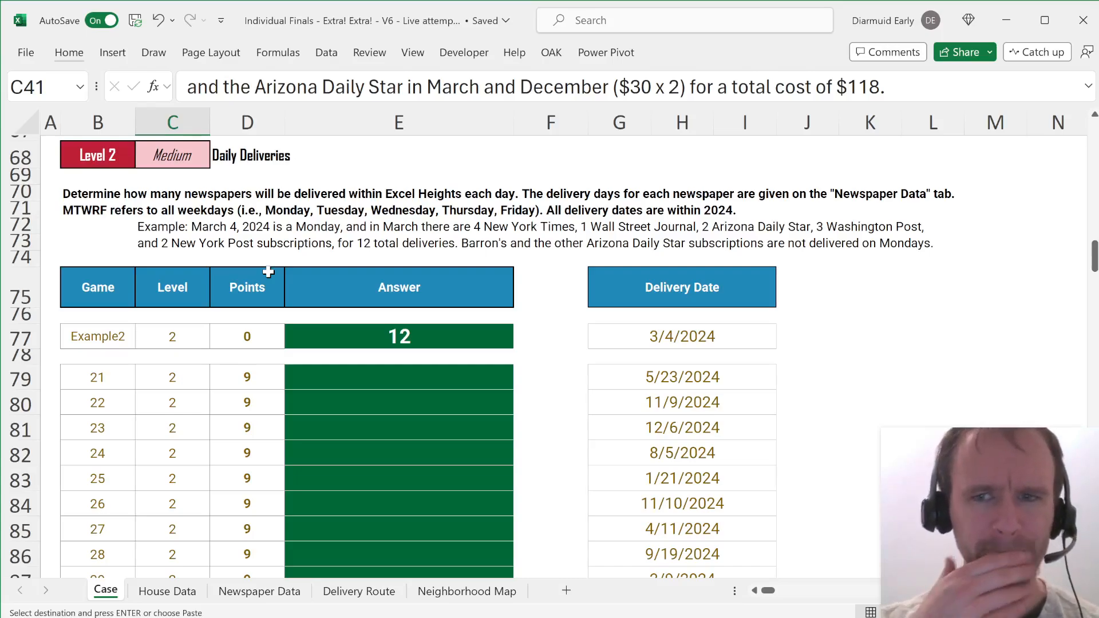
Step: Check the delivery days on Newspaper Data and the extent of the House Data table, then return to the Level 2 question
key(ctrl+Page_Down)
key(ctrl+Page_Down)
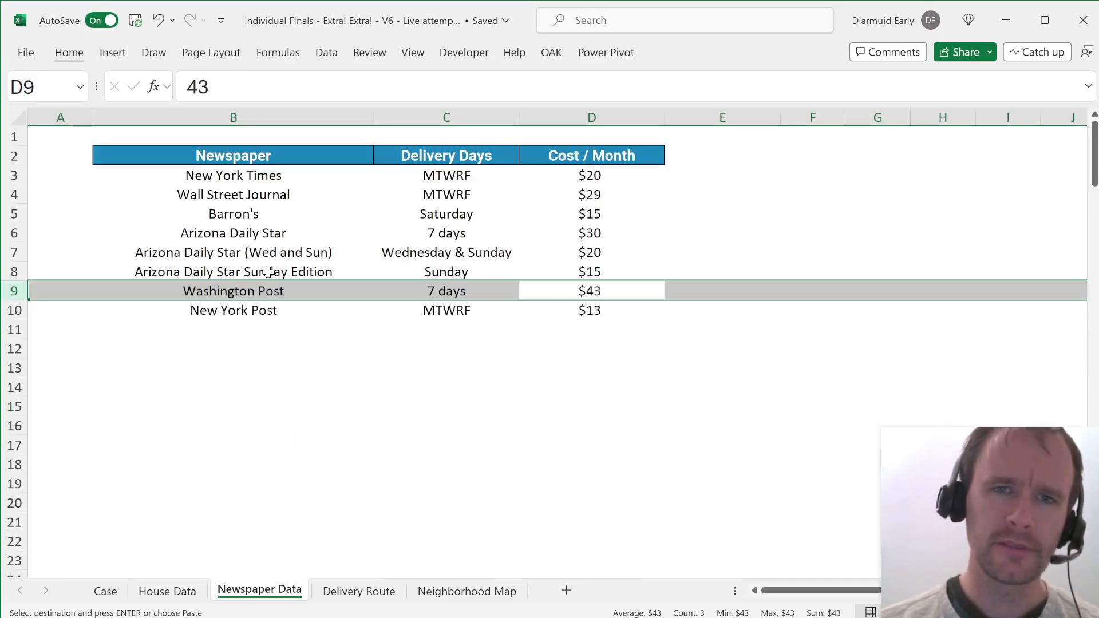
key(ctrl+Page_Up)
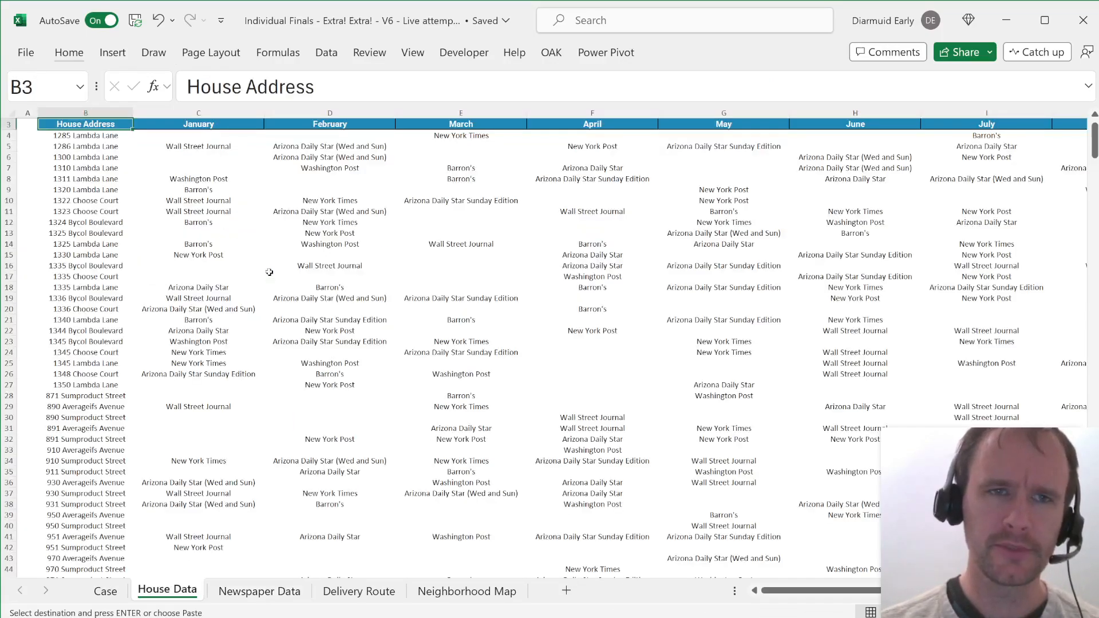
key(ctrl+Right)
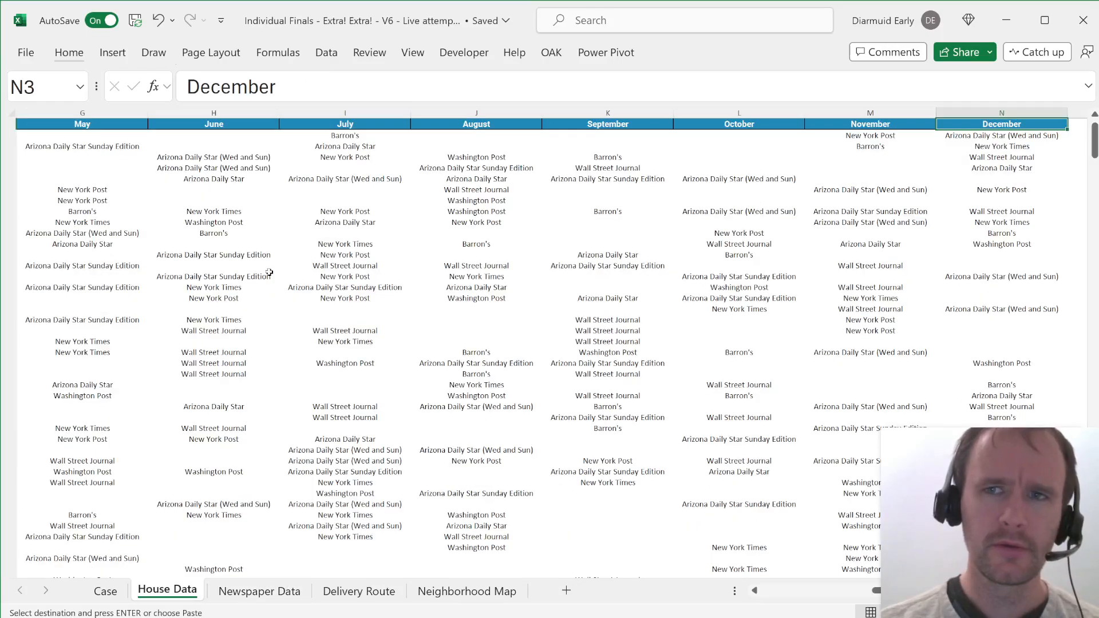
key(ctrl+Left)
key(Down)
key(ctrl+Down)
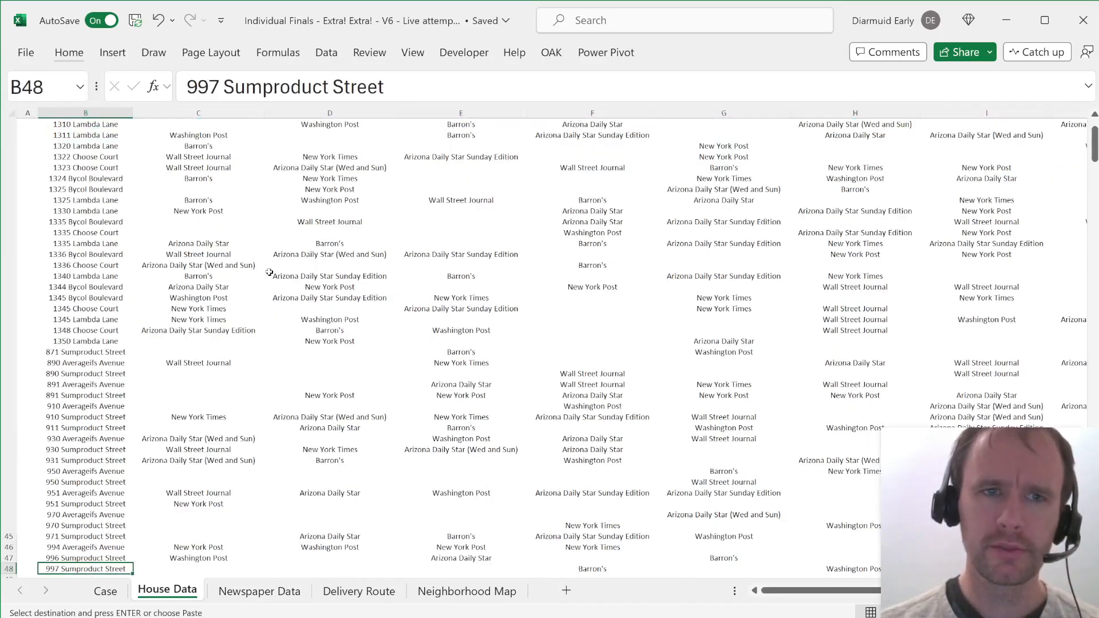
key(Down)
key(Down)
key(Right)
key(ctrl+Page_Down)
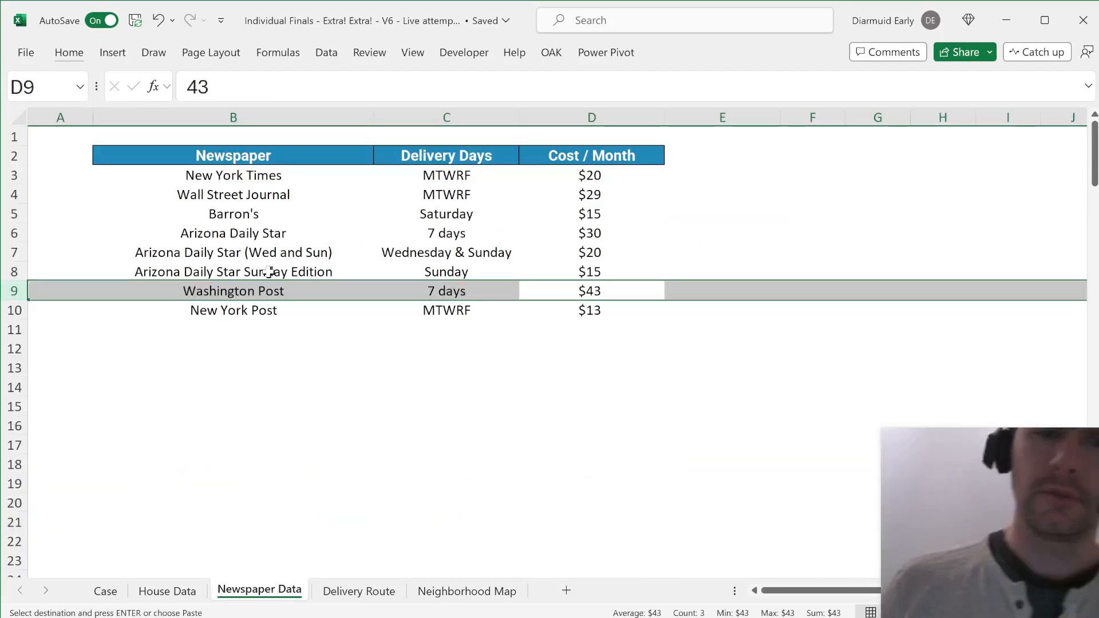
key(ctrl+Page_Up)
key(ctrl+Page_Up)
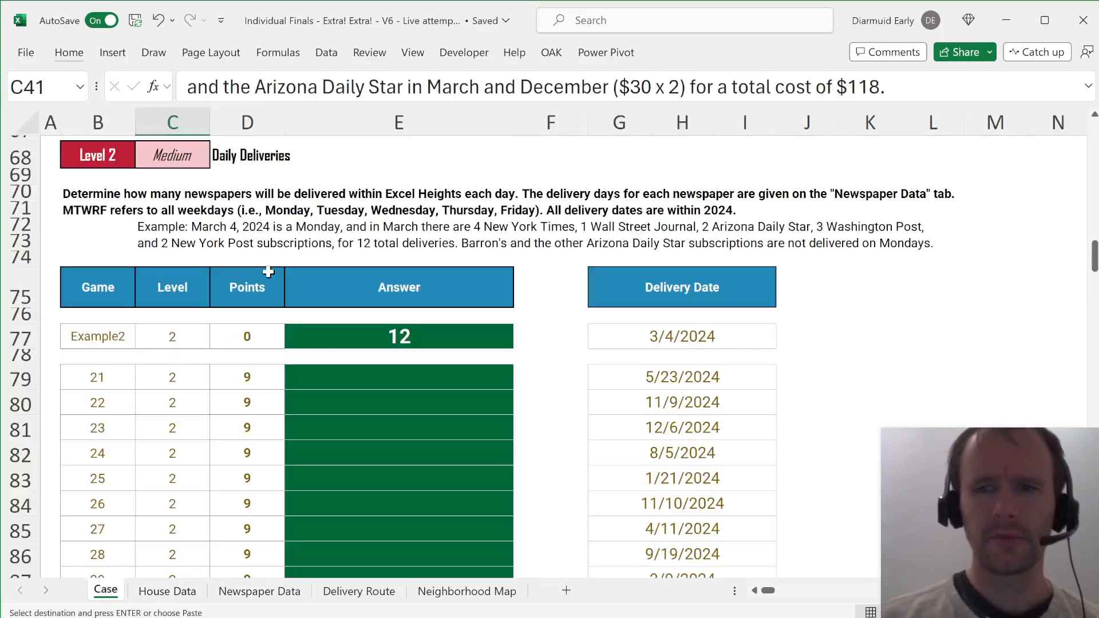
Step: Read the Level 3 Delivery (Cell) Addresses question and select its example answer
scroll(268, 272, down, 9)
scroll(269, 271, down, 1)
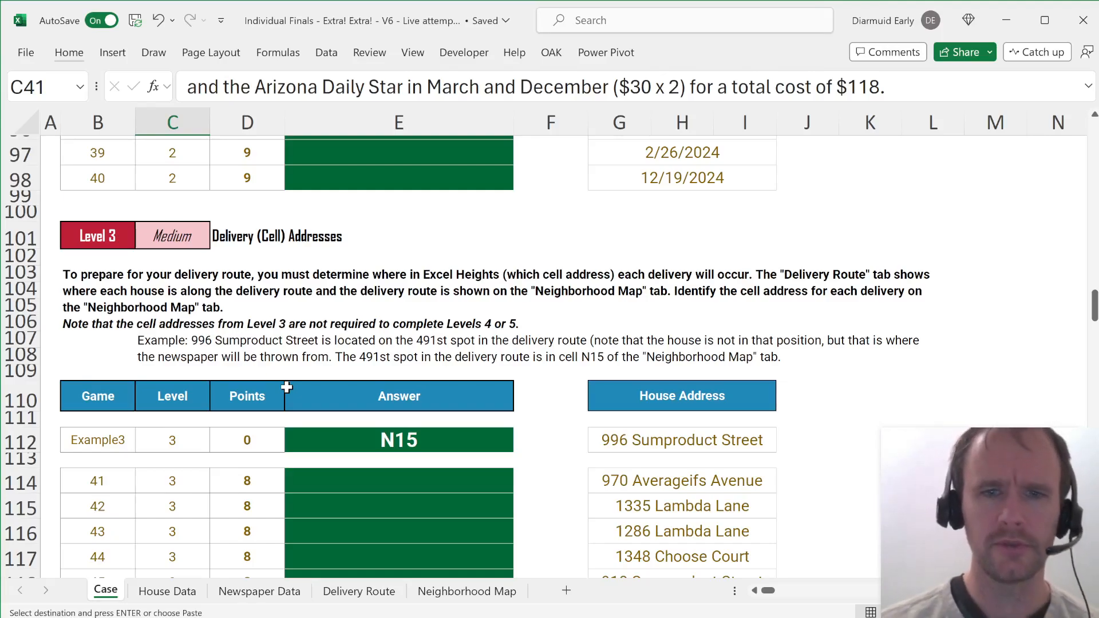
click(625, 446)
click(412, 445)
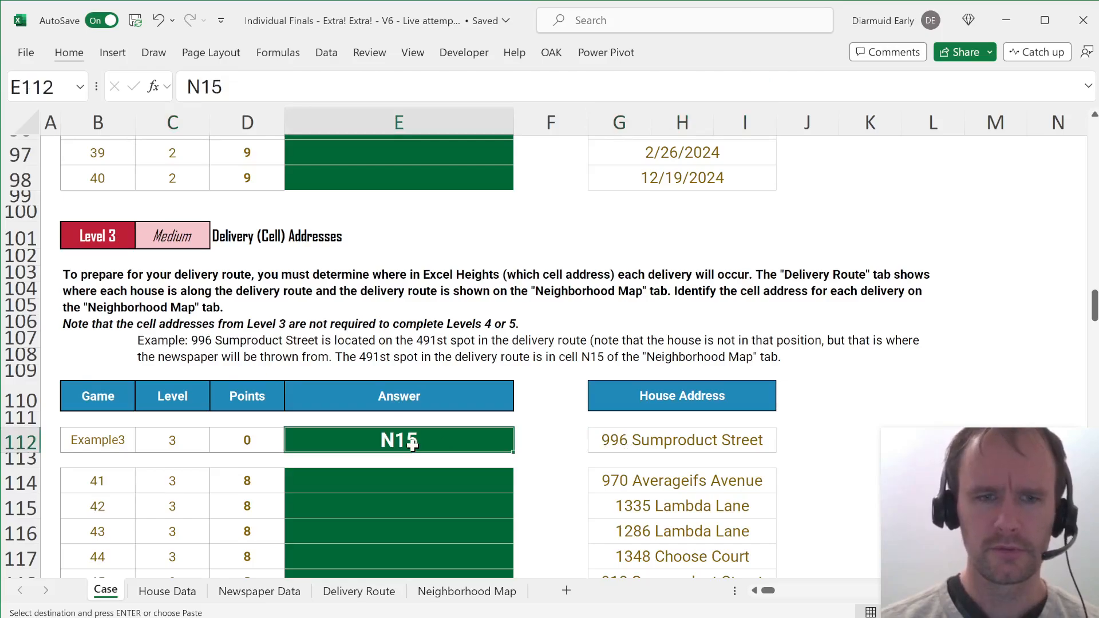
Step: Glance at the Delivery Route sheet and go to cell N15 on the Neighborhood Map sheet
key(ctrl+Page_Down)
key(ctrl+Page_Down)
key(ctrl+Page_Down)
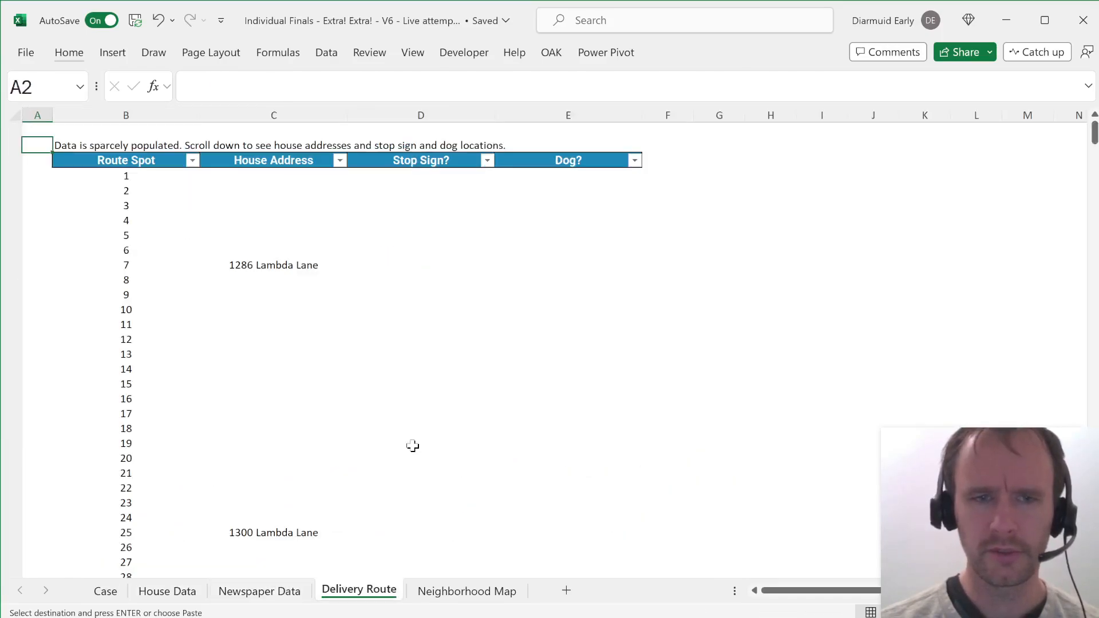
key(ctrl+Page_Down)
click(36, 87)
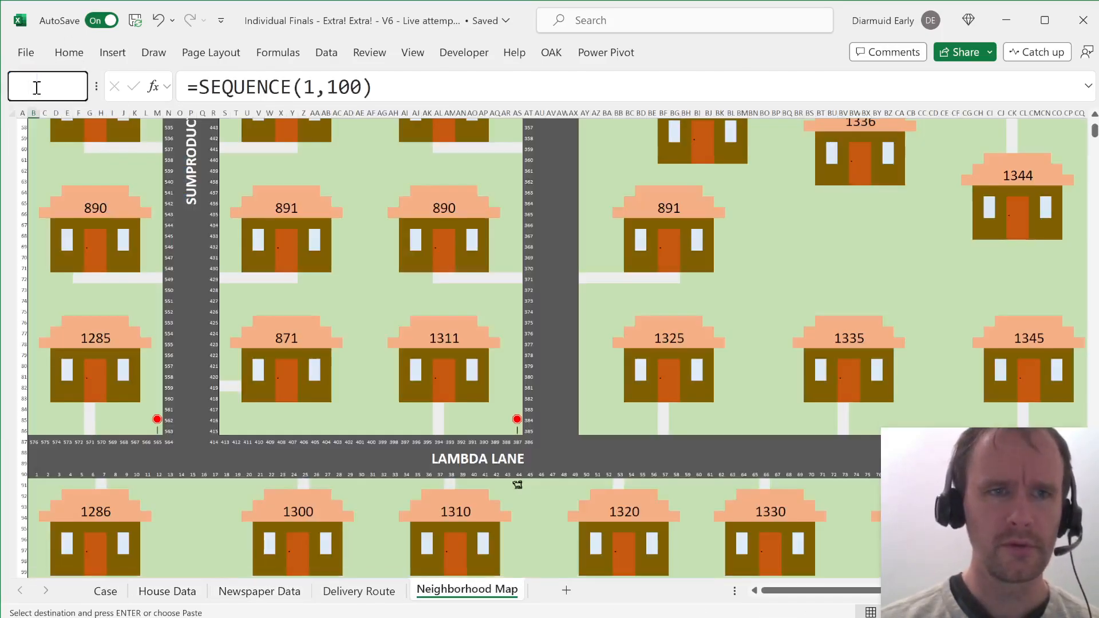
text(n15)
key(Return)
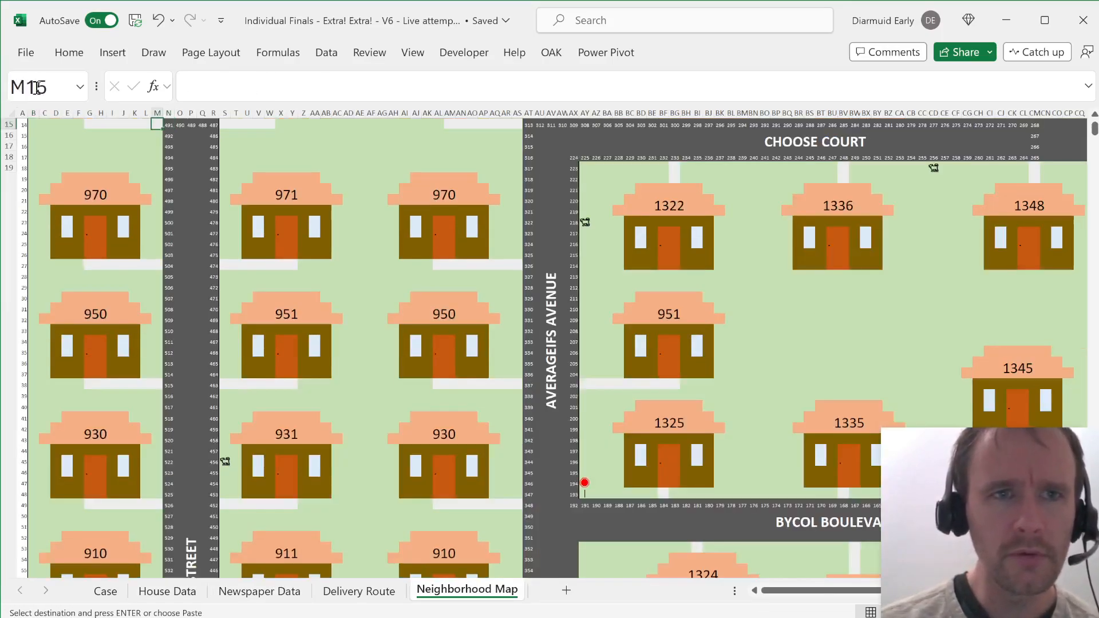
Step: Examine the houses and the numbered route spots around cell N15 on the Neighborhood Map
key(Up)
key(Up)
key(Up)
key(Up)
key(Up)
key(Up)
key(Up)
key(Up)
key(Up)
key(Up)
key(Up)
key(Up)
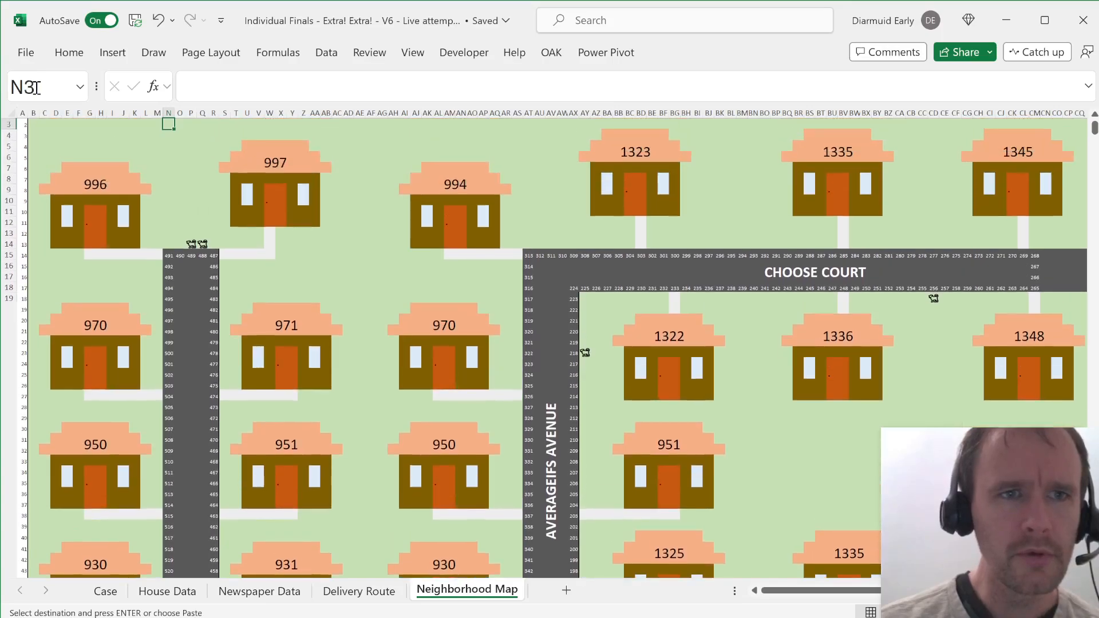
key(Down)
key(Down)
key(Down)
key(Down)
key(Down)
key(Down)
key(Down)
key(Down)
key(Down)
key(Down)
key(Down)
key(Down)
Step: Copy the Level 3 example's house address from the Case sheet and find its route spot on the Delivery Route sheet
key(ctrl+Page_Up)
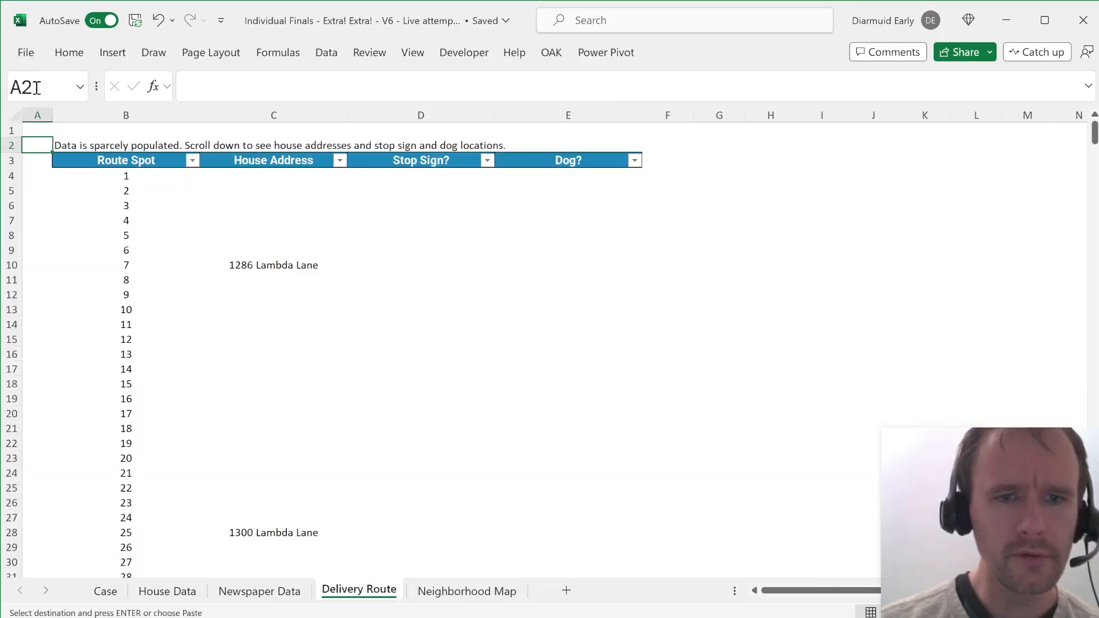
key(Down)
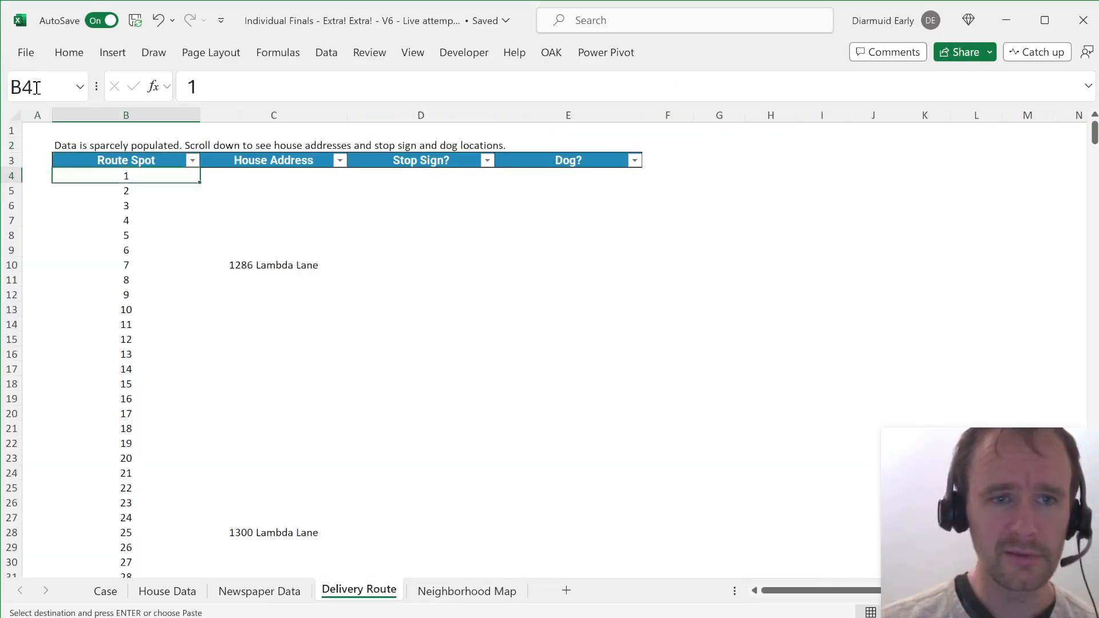
key(ctrl+Page_Up)
key(ctrl+Page_Up)
key(ctrl+Page_Up)
key(Right)
key(Right)
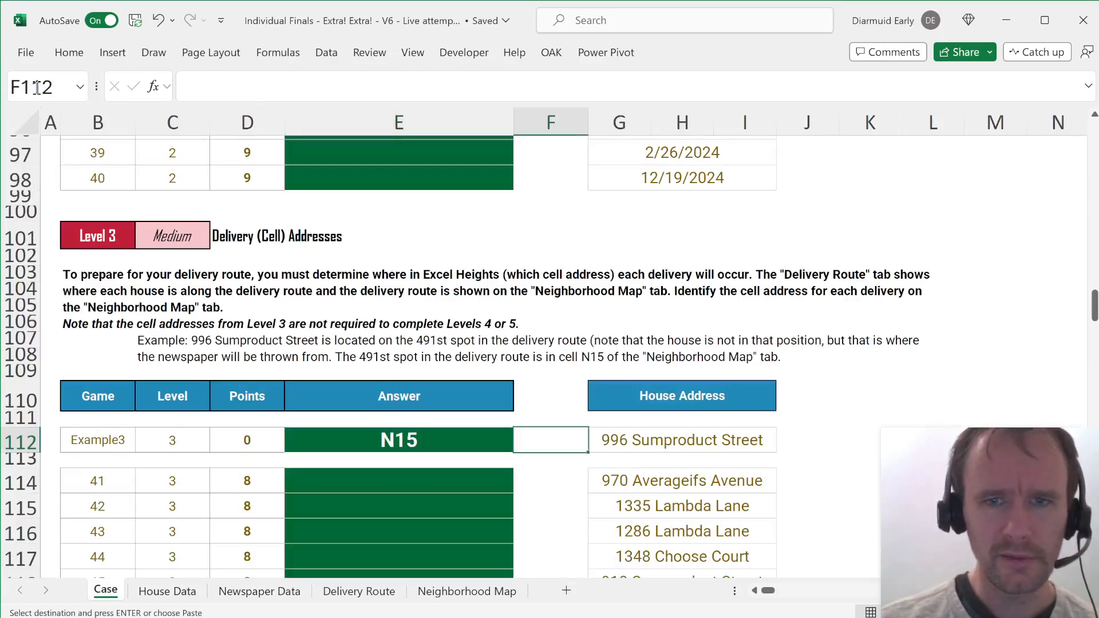
key(ctrl+Page_Down)
key(ctrl+Page_Down)
key(ctrl+Page_Down)
key(ctrl+f)
text(996 Sumproduct Street)
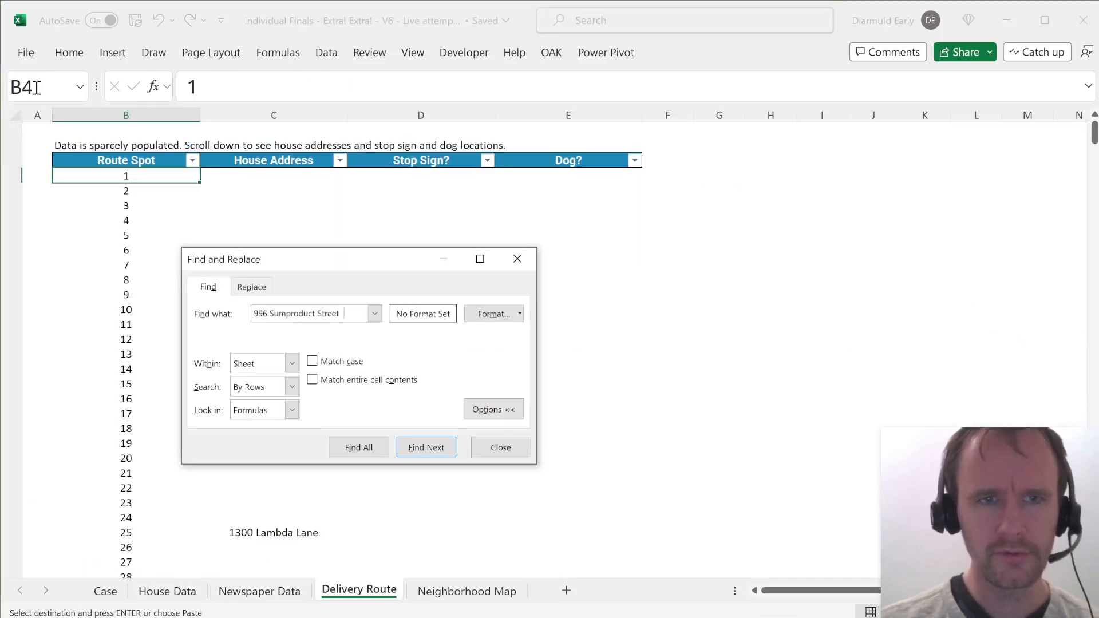
key(Return)
key(Return)
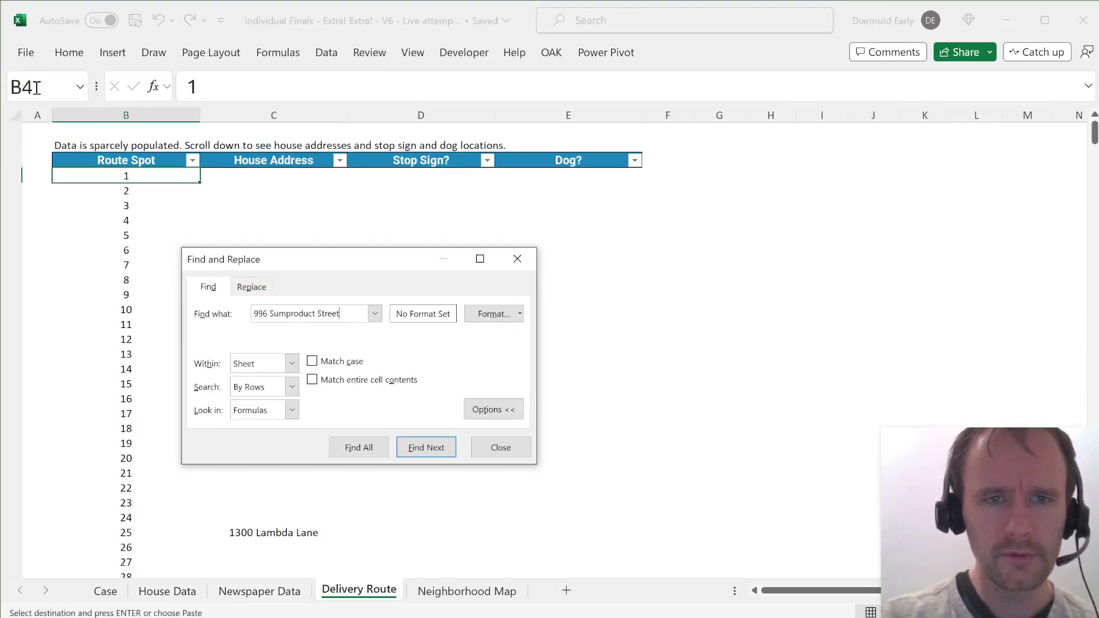
key(Return)
key(Escape)
key(Left)
Step: Check N15's row and column position from the Neighborhood Map's origin, then return to the Level 3 example on the Case sheet
key(ctrl+Page_Down)
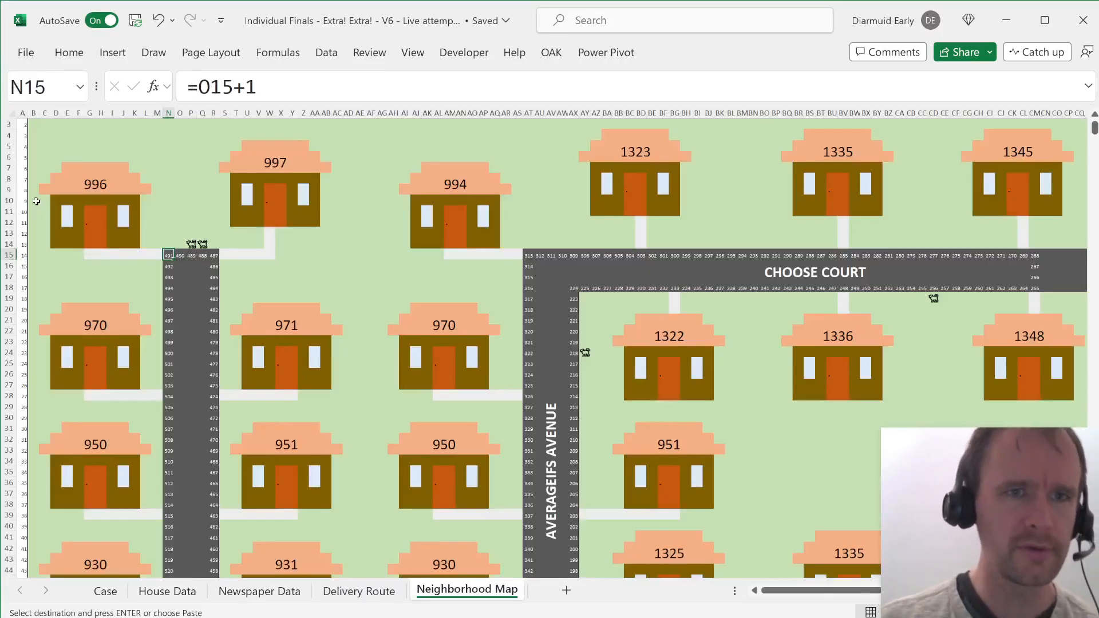
key(ctrl+shift+Left)
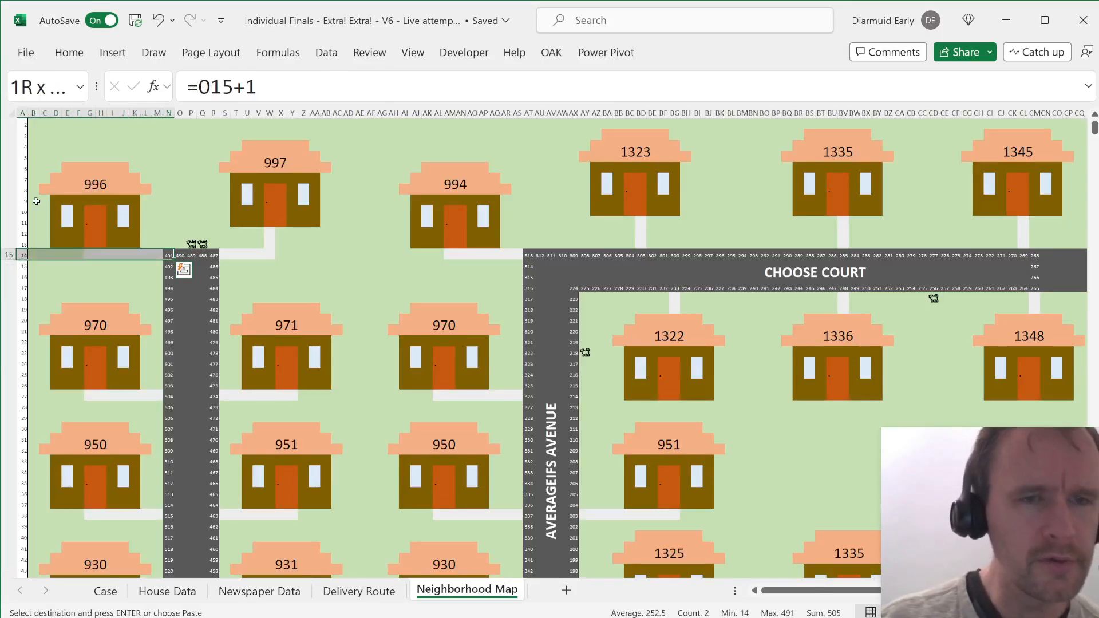
key(ctrl+shift+Up)
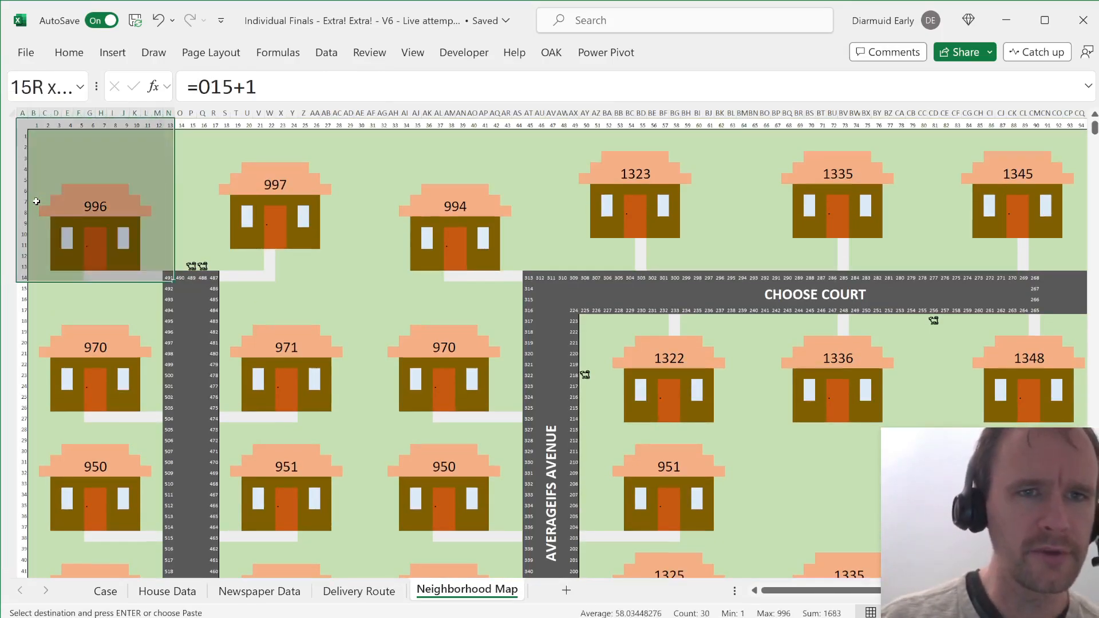
key(shift+BackSpace)
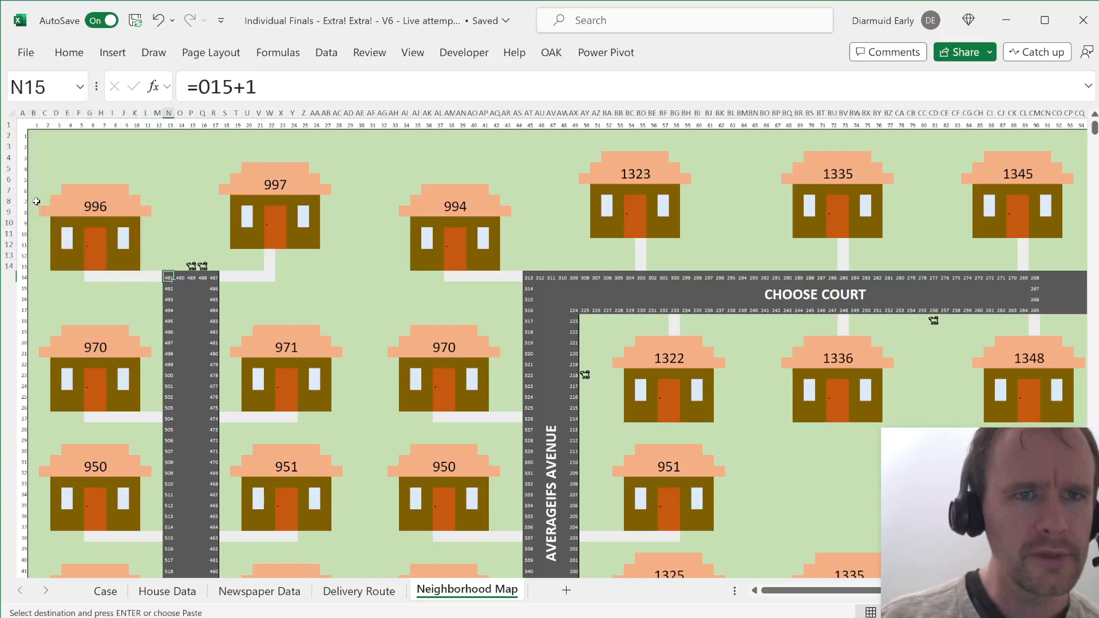
key(ctrl+Page_Up)
key(ctrl+Page_Up)
key(ctrl+Page_Up)
key(ctrl+Page_Up)
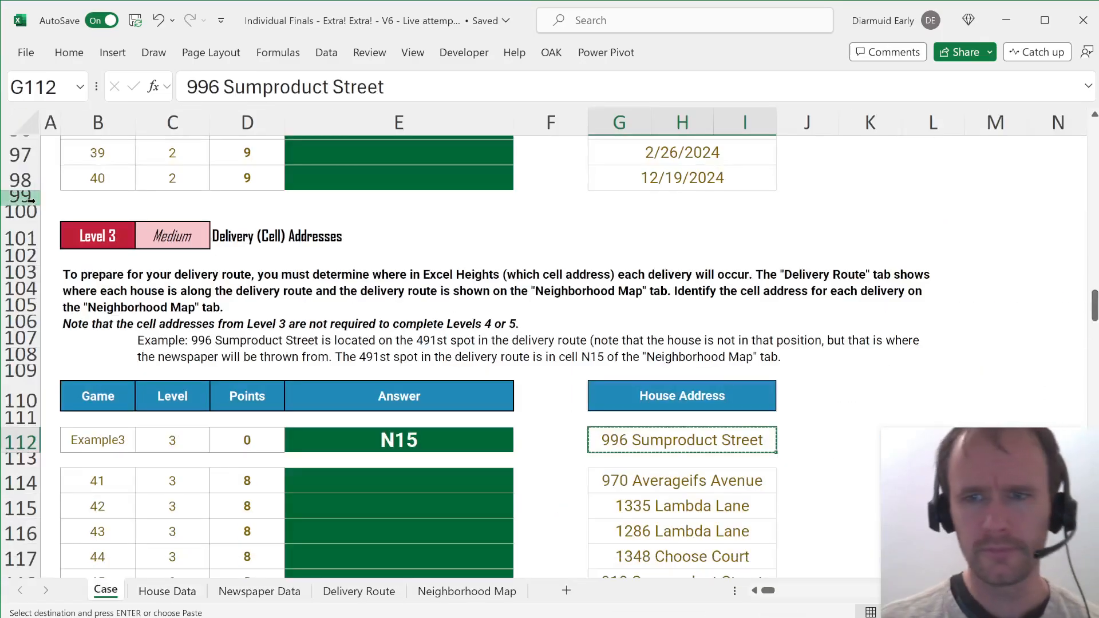
Step: Skim the Case sheet down to Level 4, then go back up and read the four bonus questions
scroll(245, 356, down, 10)
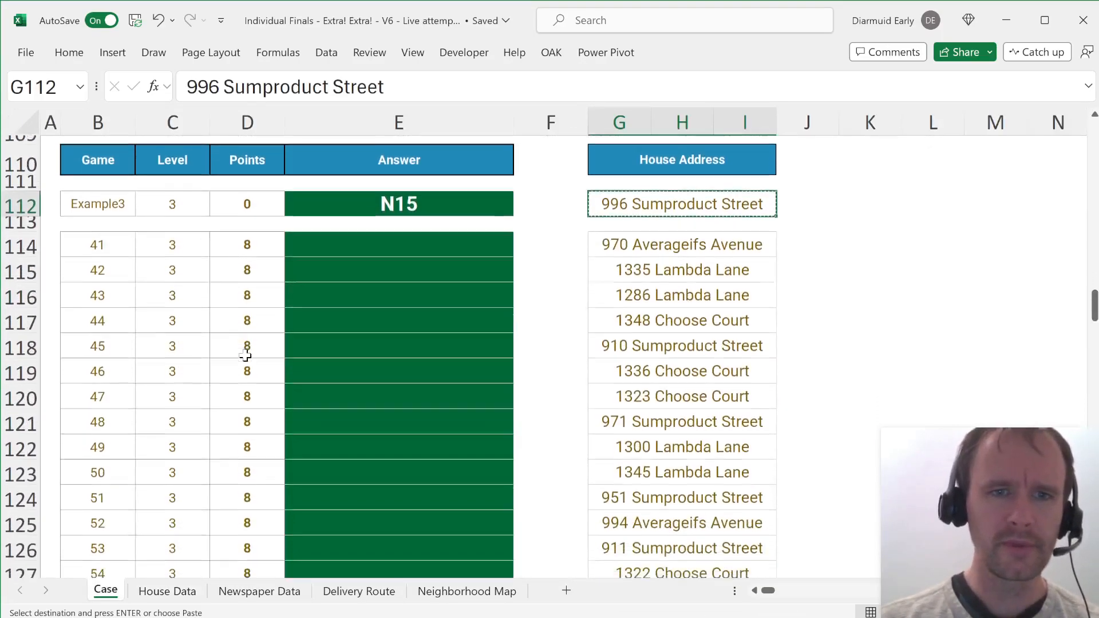
scroll(245, 355, up, 15)
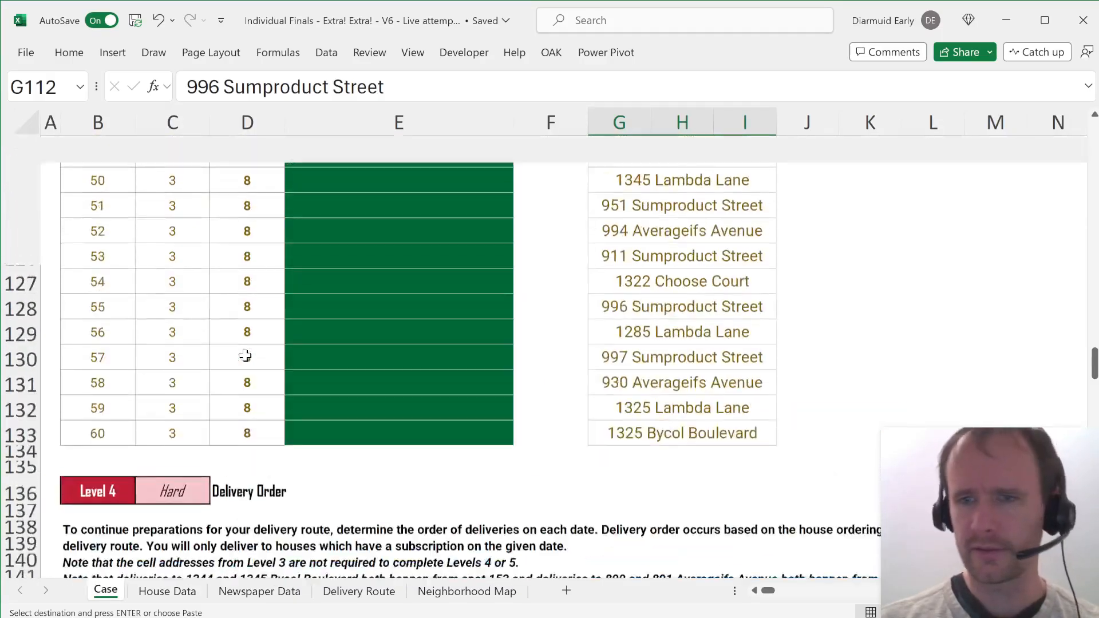
scroll(245, 355, up, 20)
scroll(246, 356, down, 5)
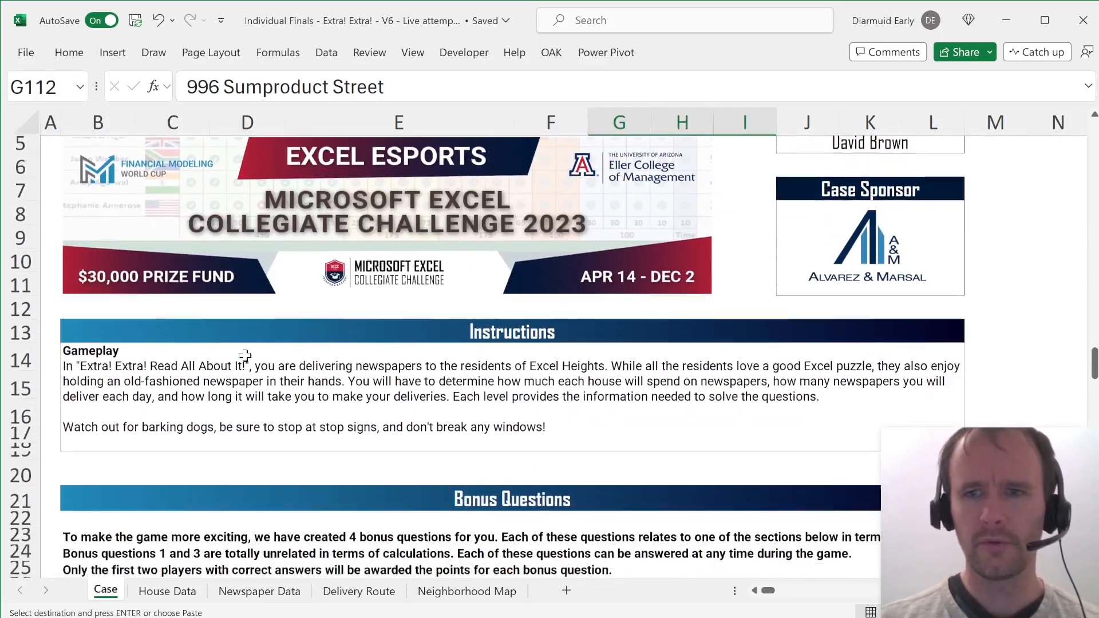
scroll(354, 438, down, 3)
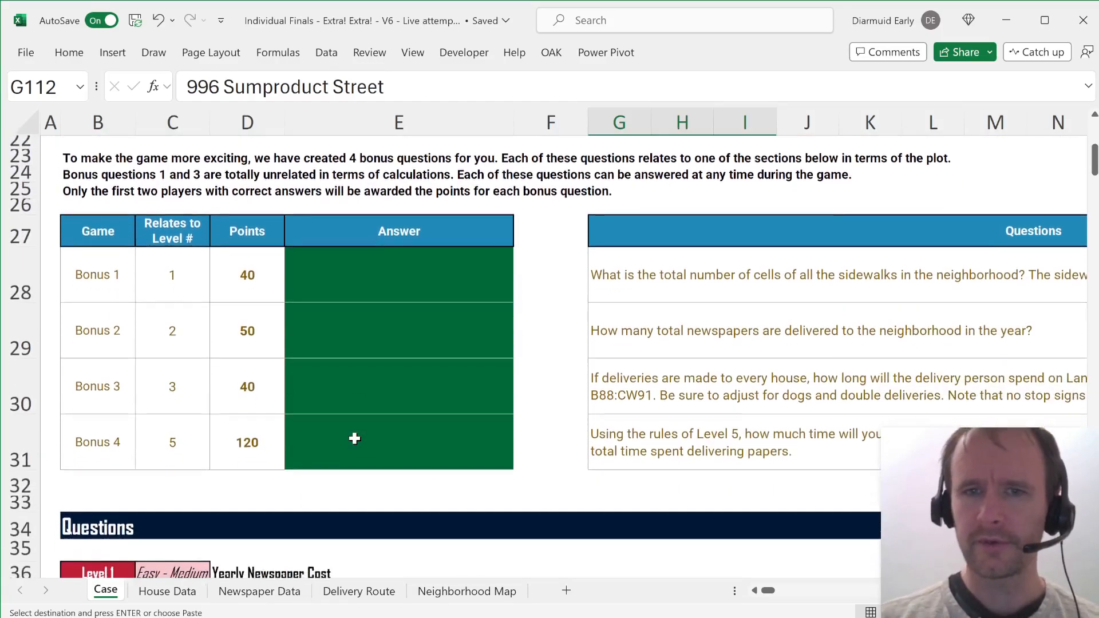
scroll(354, 438, right, 3)
scroll(354, 439, up, 1)
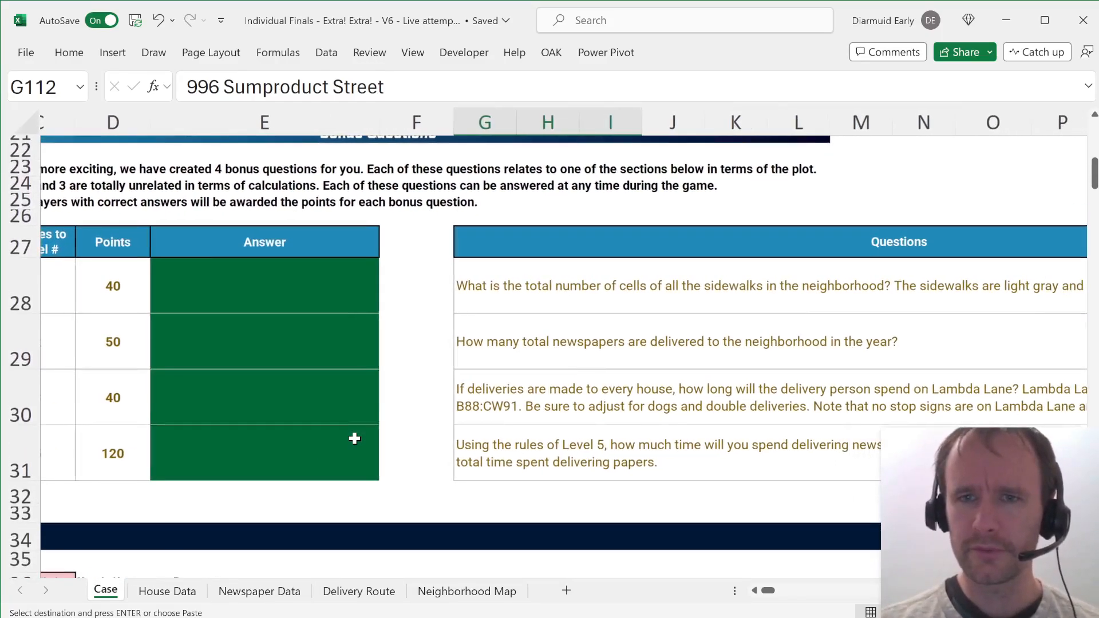
Step: Examine the sidewalks on the Neighborhood Map, down to Lambda Lane and the map's far corner, for Bonus 1
key(ctrl+Page_Down)
key(ctrl+Page_Down)
key(ctrl+Page_Down)
key(ctrl+Page_Down)
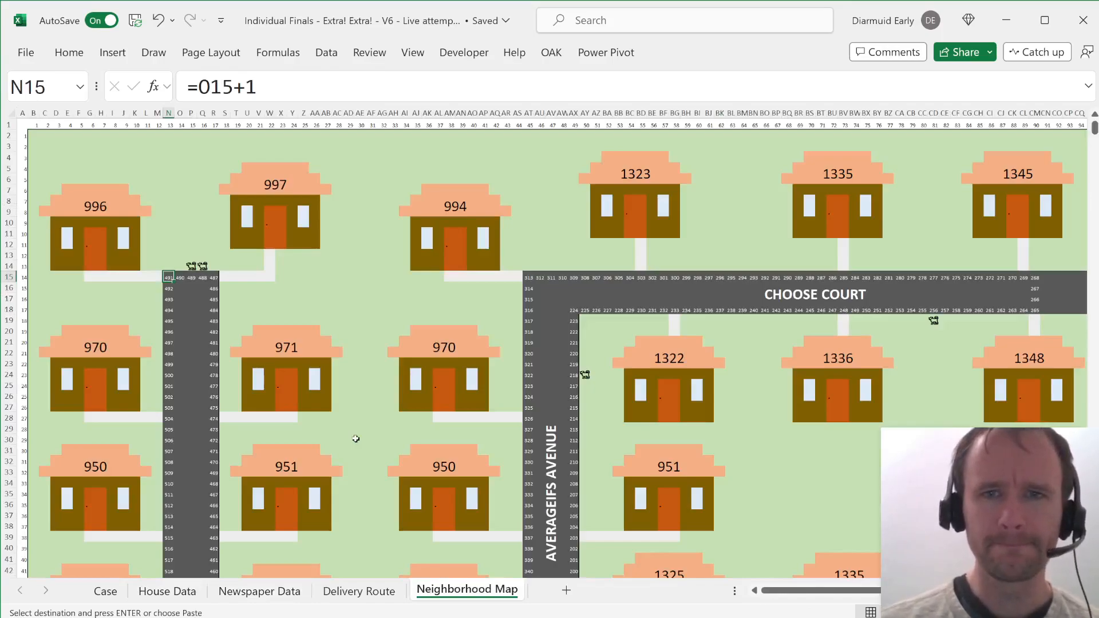
scroll(355, 439, right, 5)
scroll(355, 438, down, 15)
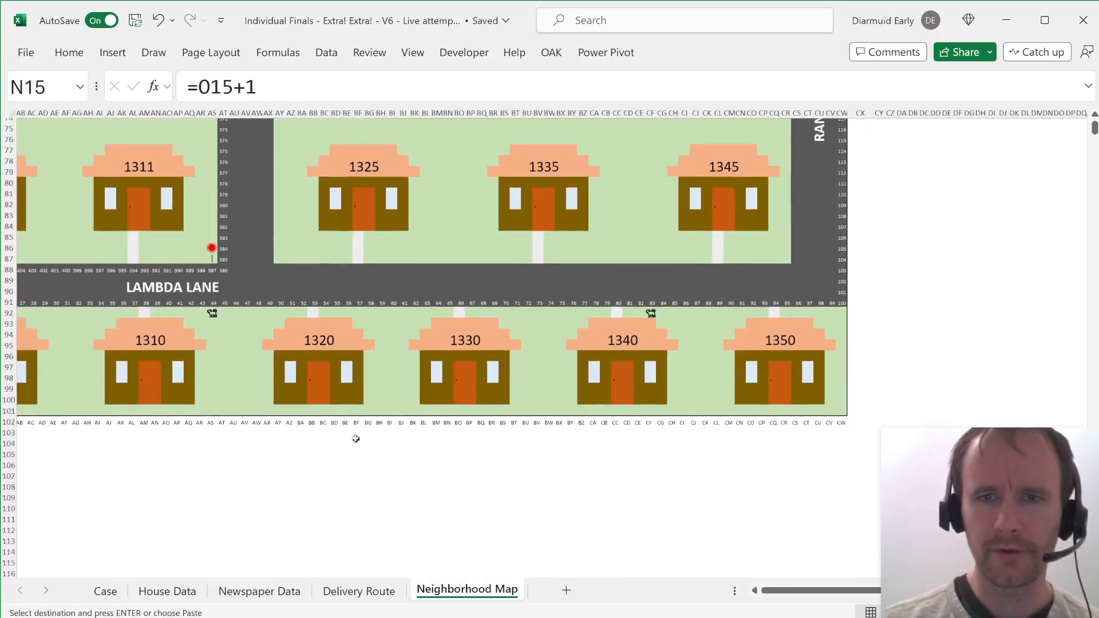
Step: Use the blank sidewalk cell G15 below house 996 as the search format for Find and Replace, with the search text cleared
scroll(355, 439, up, 3)
scroll(355, 438, left, 5)
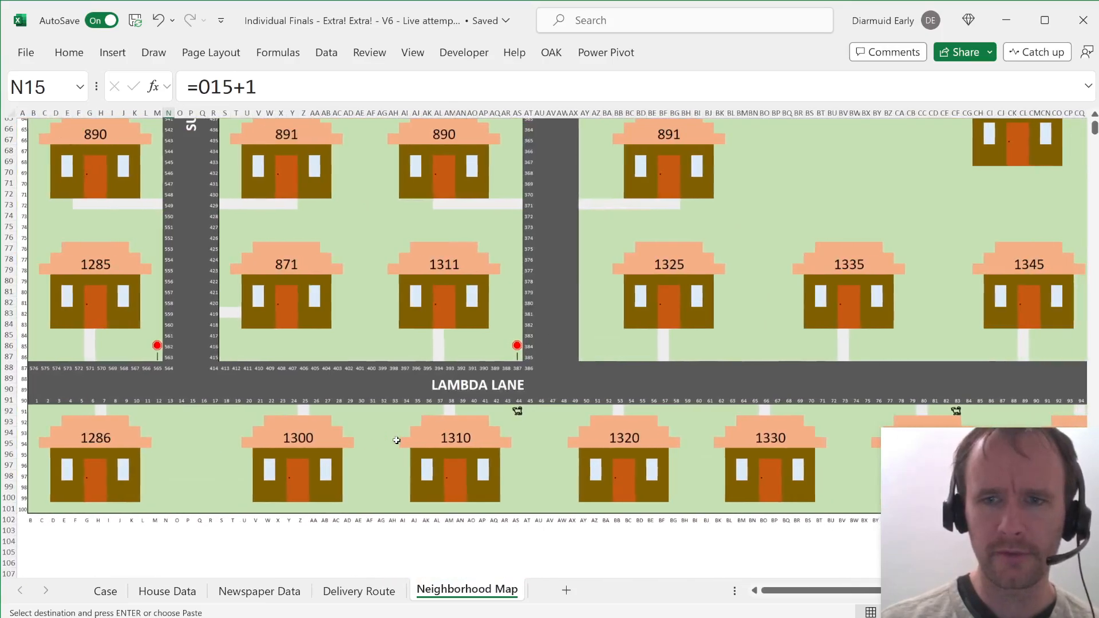
scroll(241, 355, up, 20)
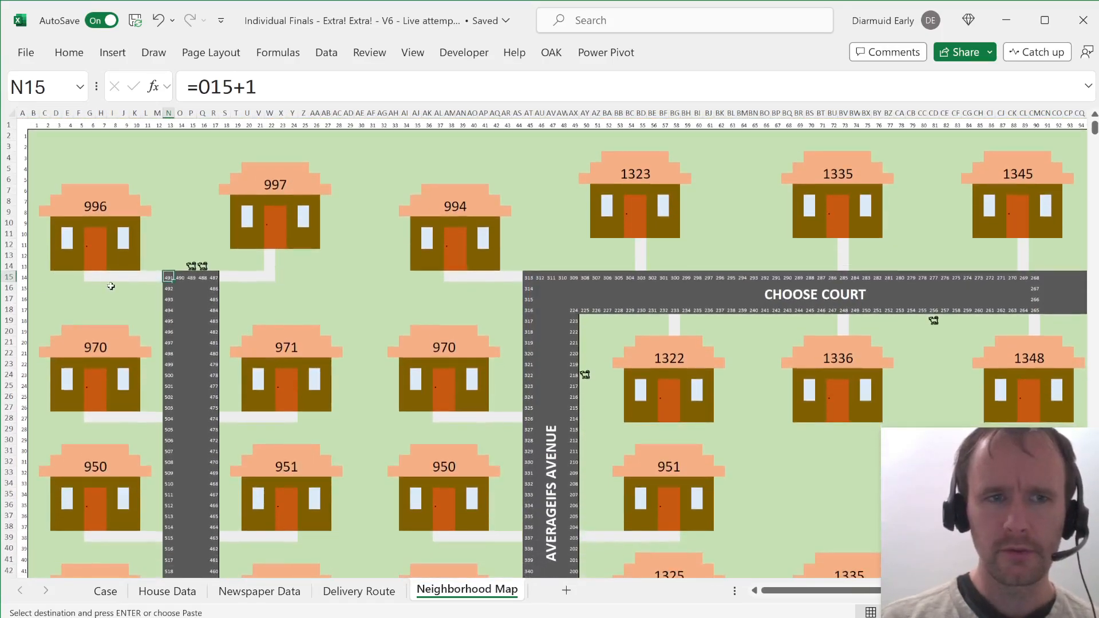
click(87, 276)
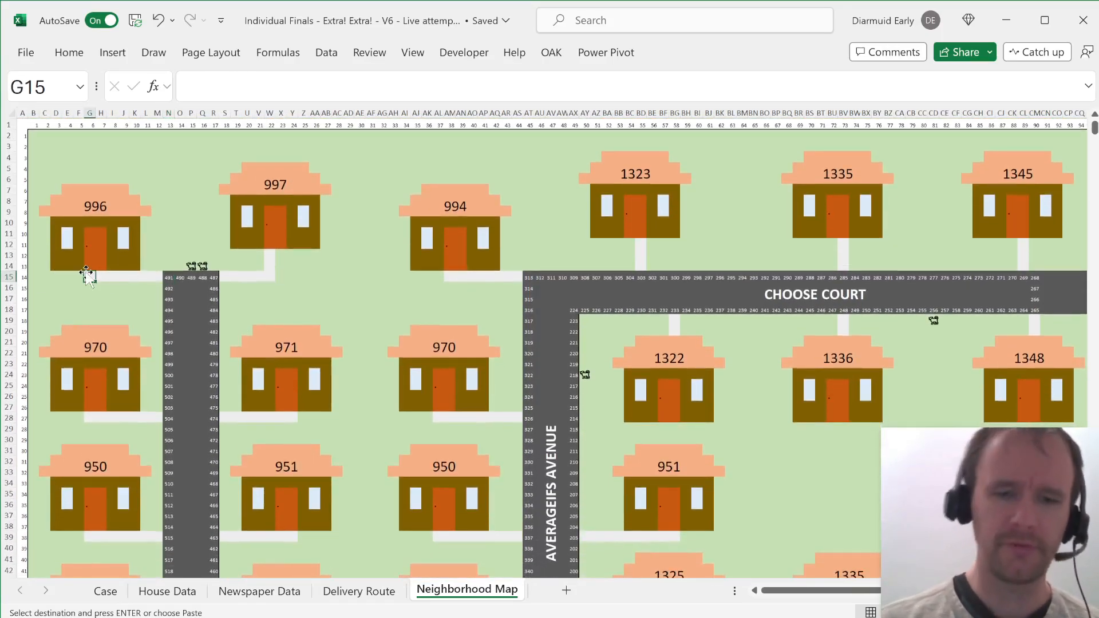
key(ctrl+f)
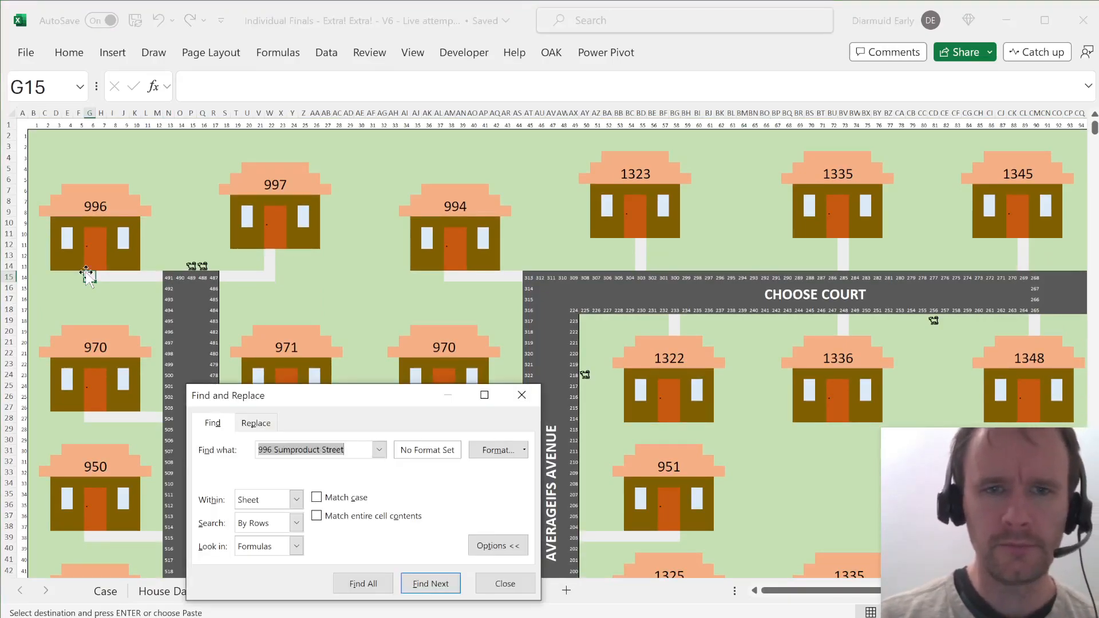
key(BackSpace)
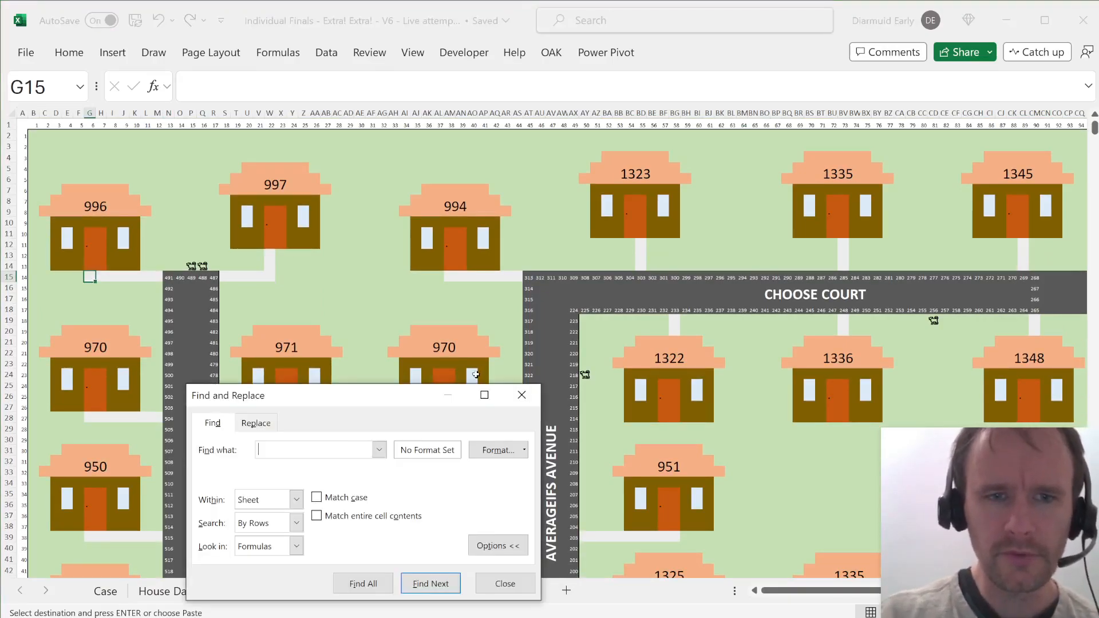
click(517, 452)
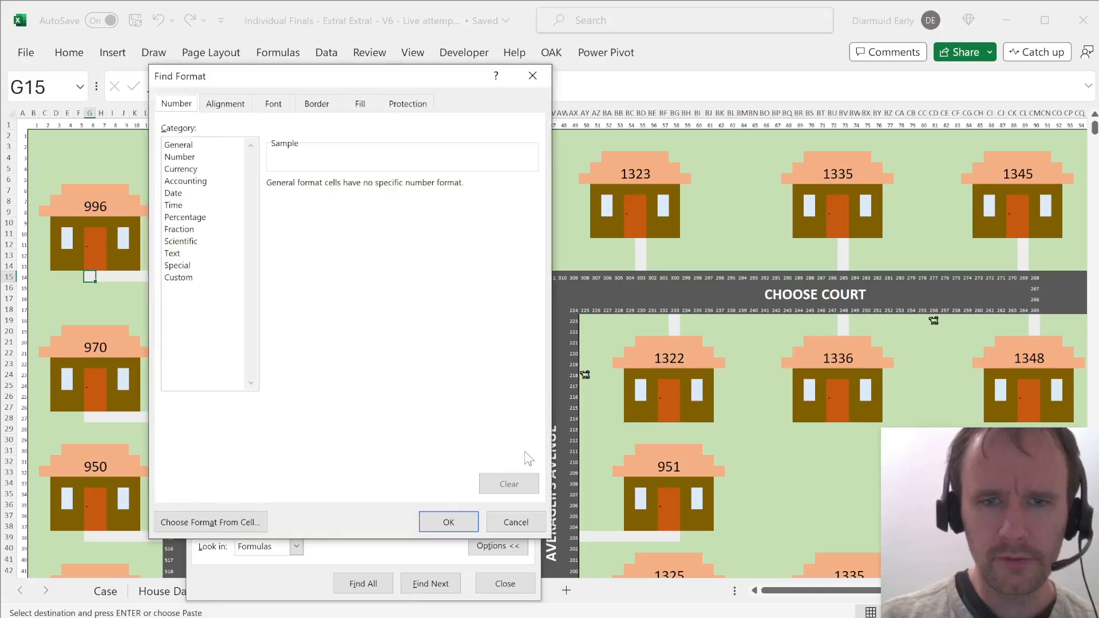
key(Escape)
click(524, 450)
click(521, 496)
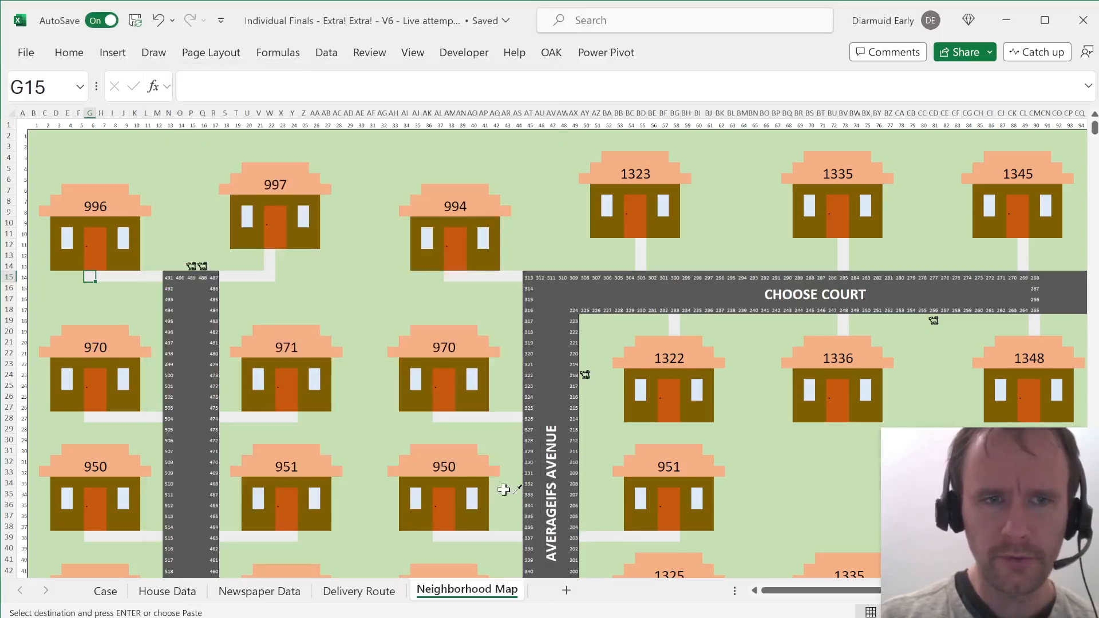
click(91, 277)
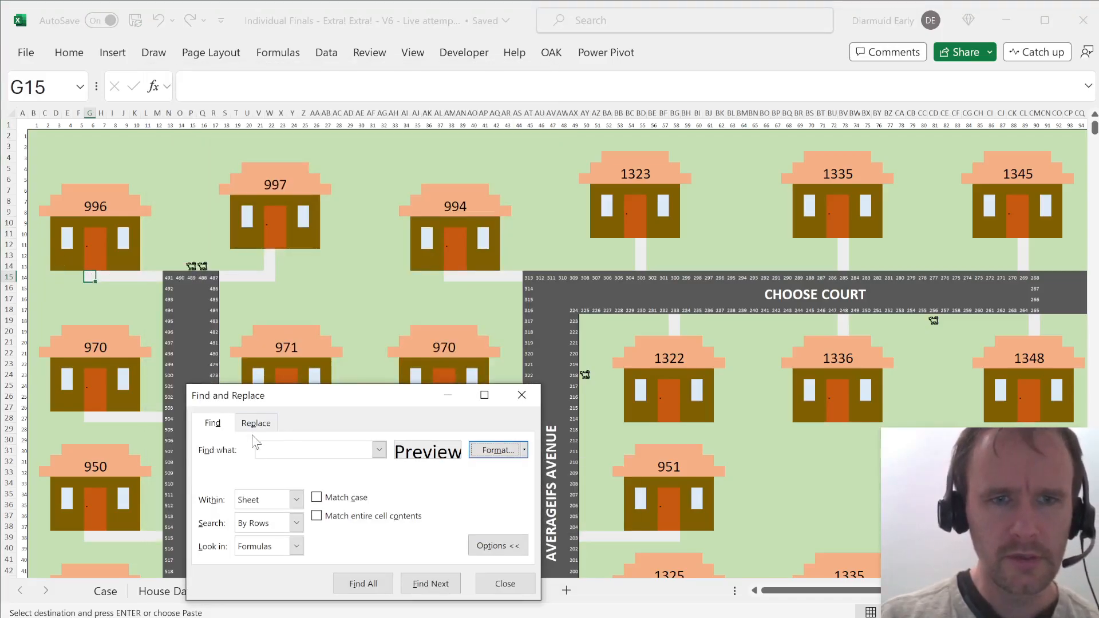
Step: Replace all empty cells matching the sidewalk format with SW on the Neighborhood Map, and close the dialog
click(277, 473)
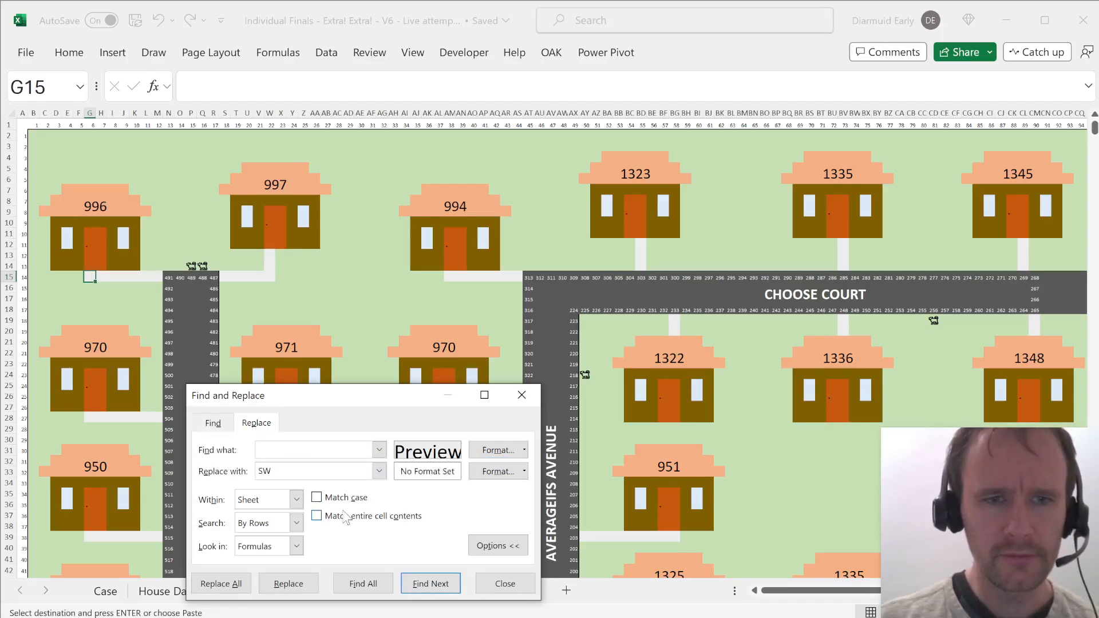
key(alt+a)
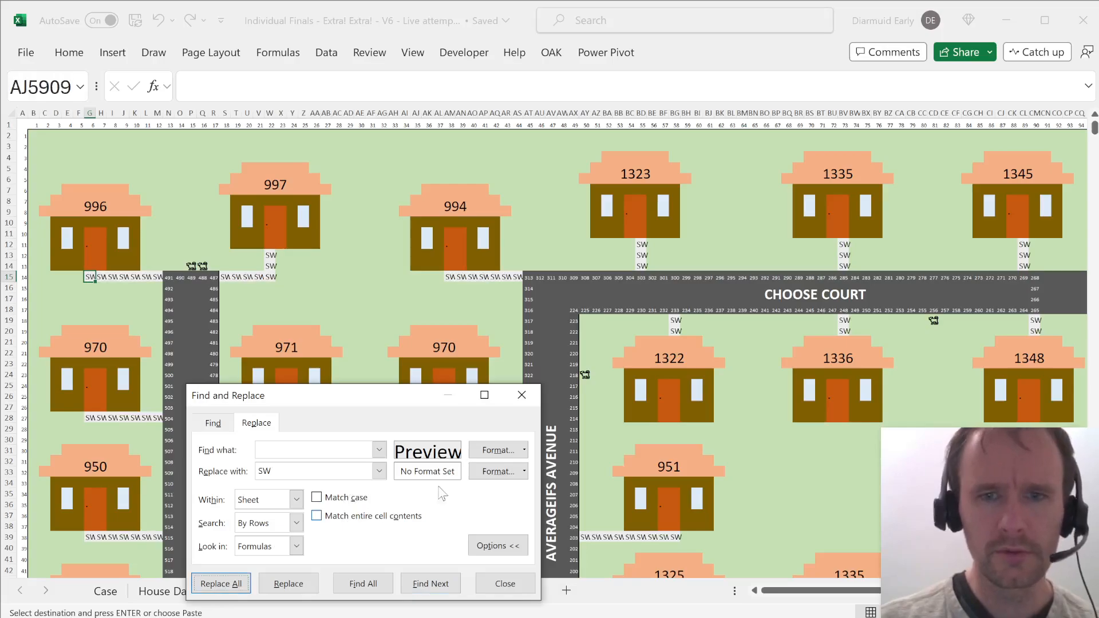
key(Return)
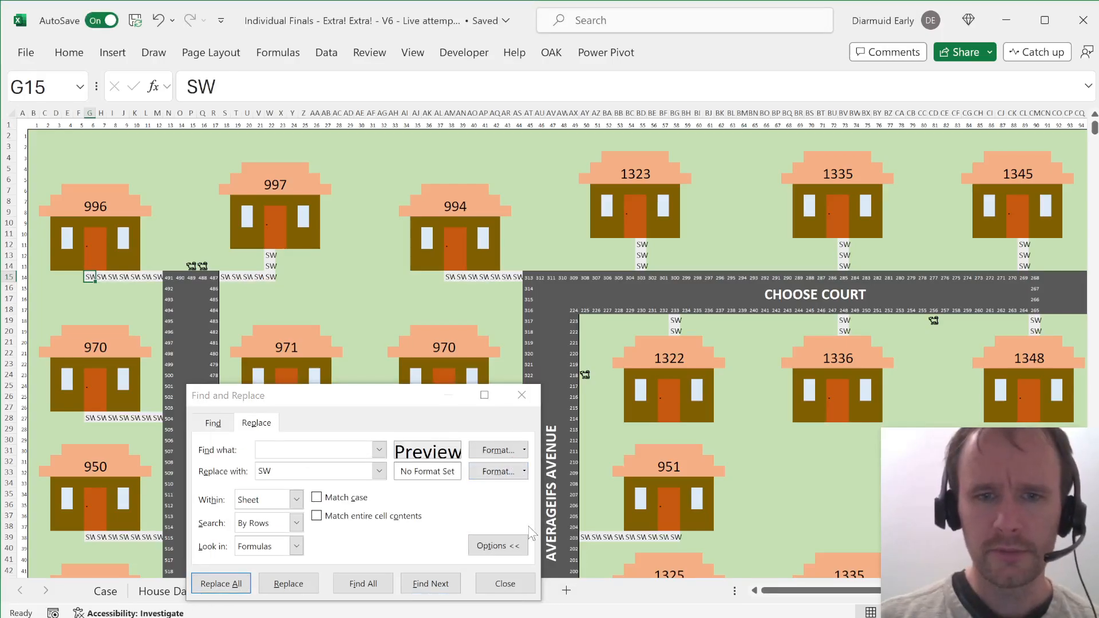
click(510, 596)
Step: Select the 100 by 100 map area B2:CW101 and name the range mp
scroll(597, 461, down, 20)
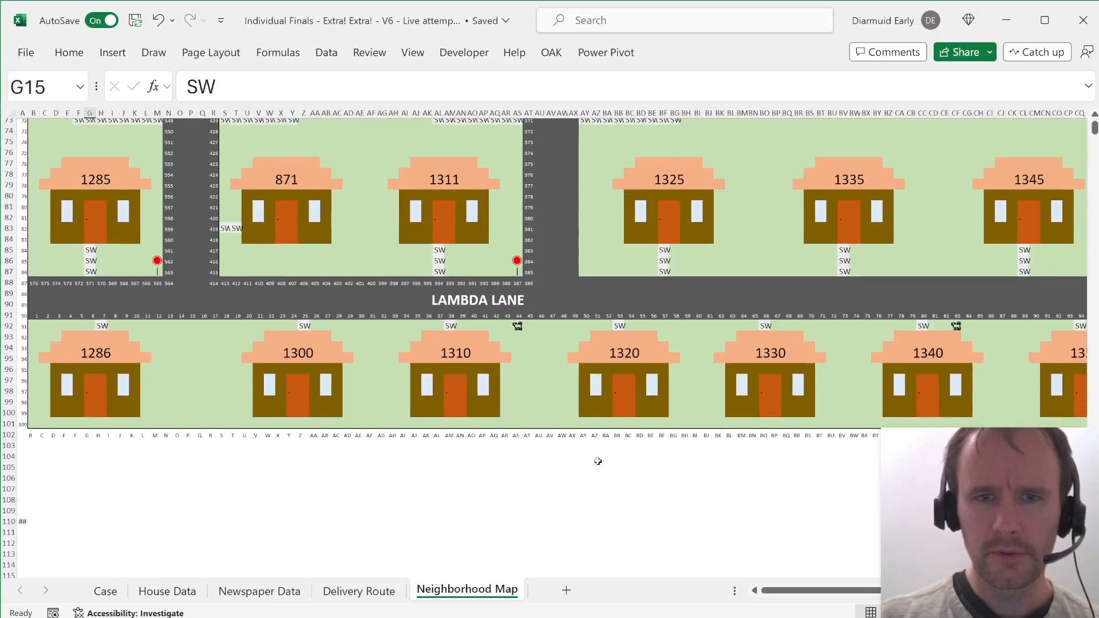
click(585, 437)
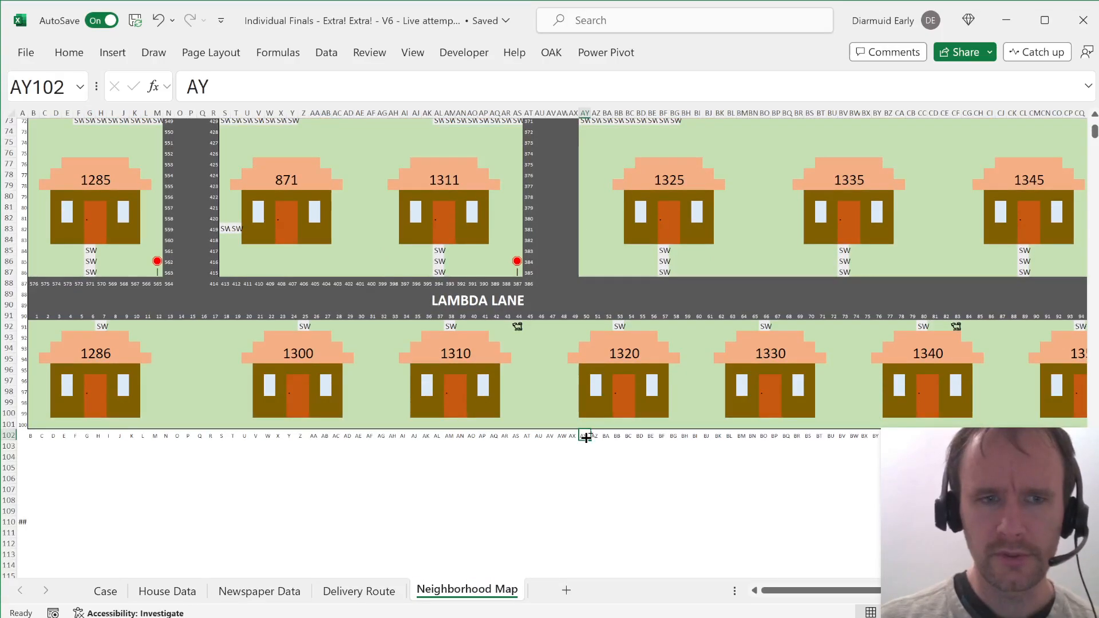
key(ctrl+Left)
key(Up)
key(ctrl+shift+Right)
key(ctrl+Left)
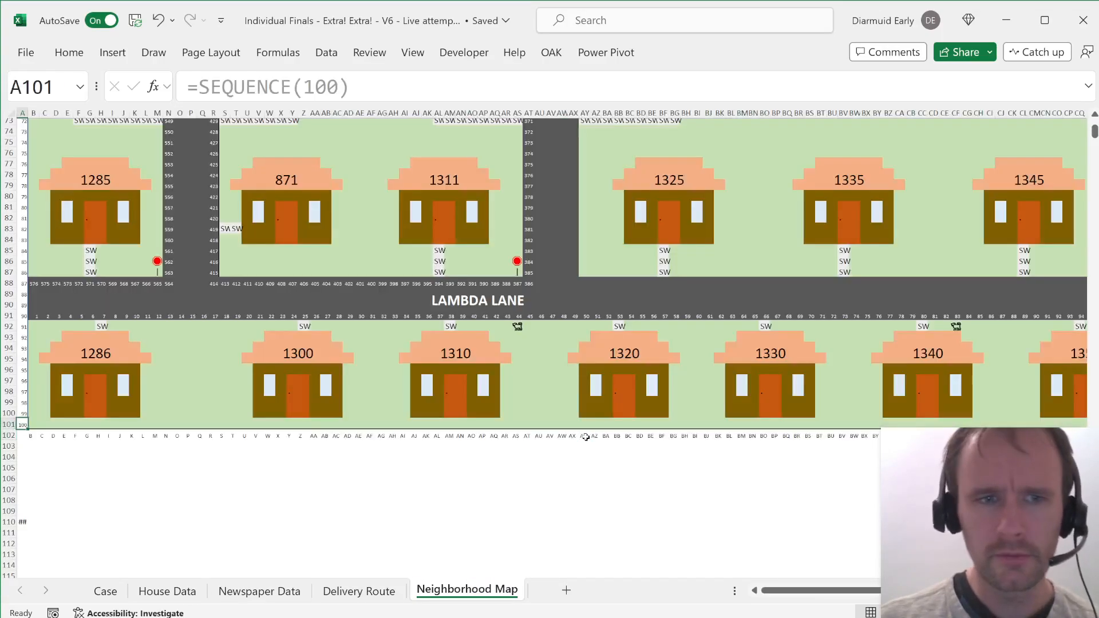
key(Down)
key(Right)
key(Right)
key(ctrl+Right)
key(Up)
key(ctrl+shift+Up)
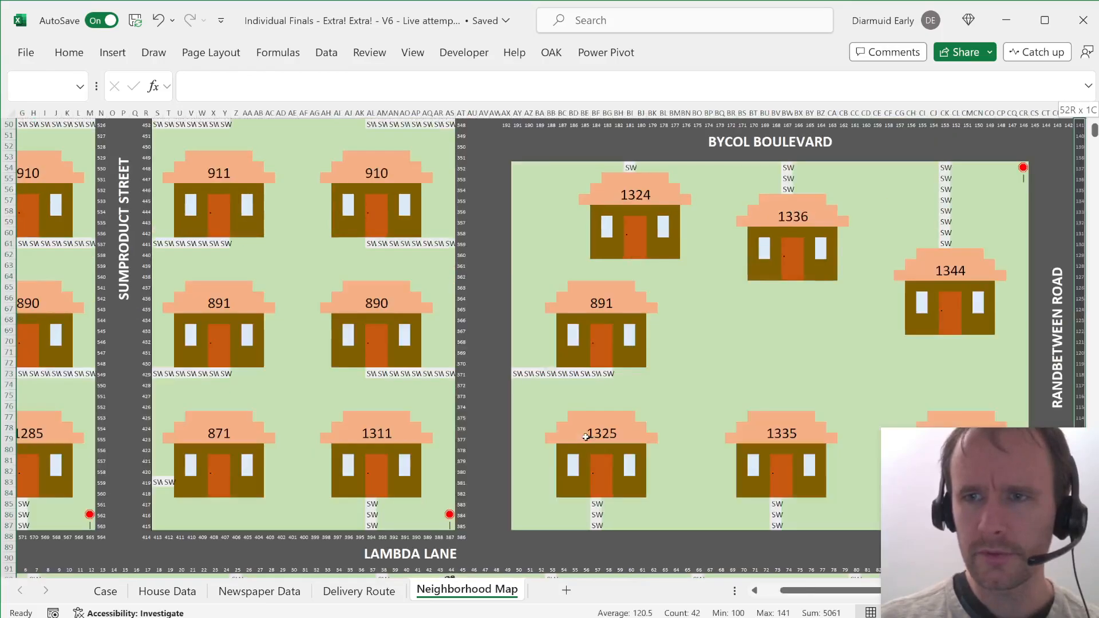
key(shift+Down)
key(ctrl+shift+Left)
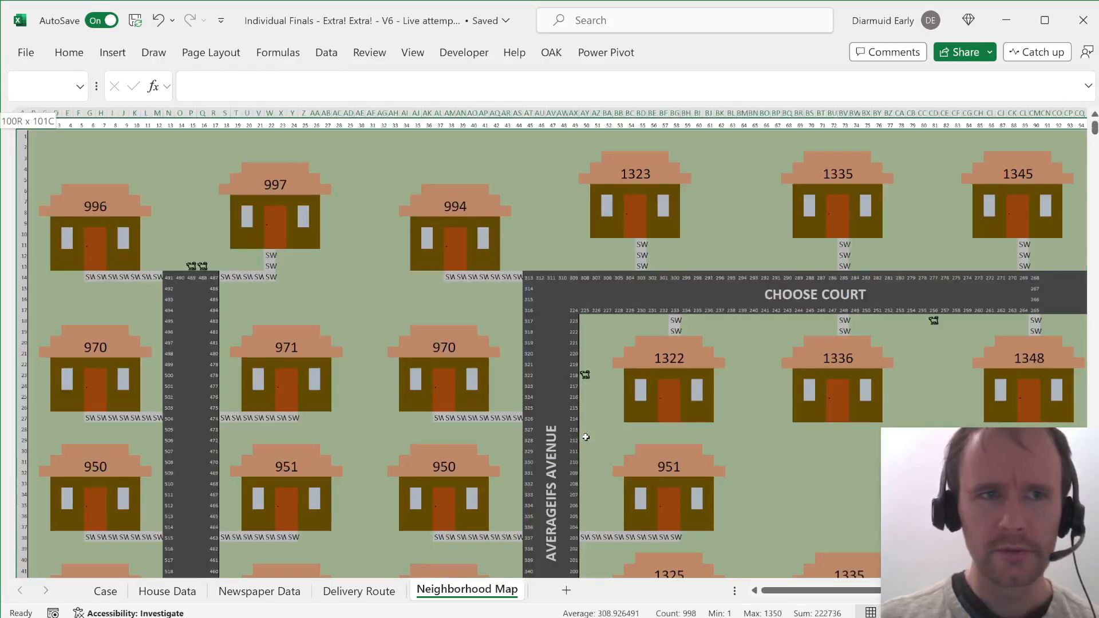
key(shift+Right)
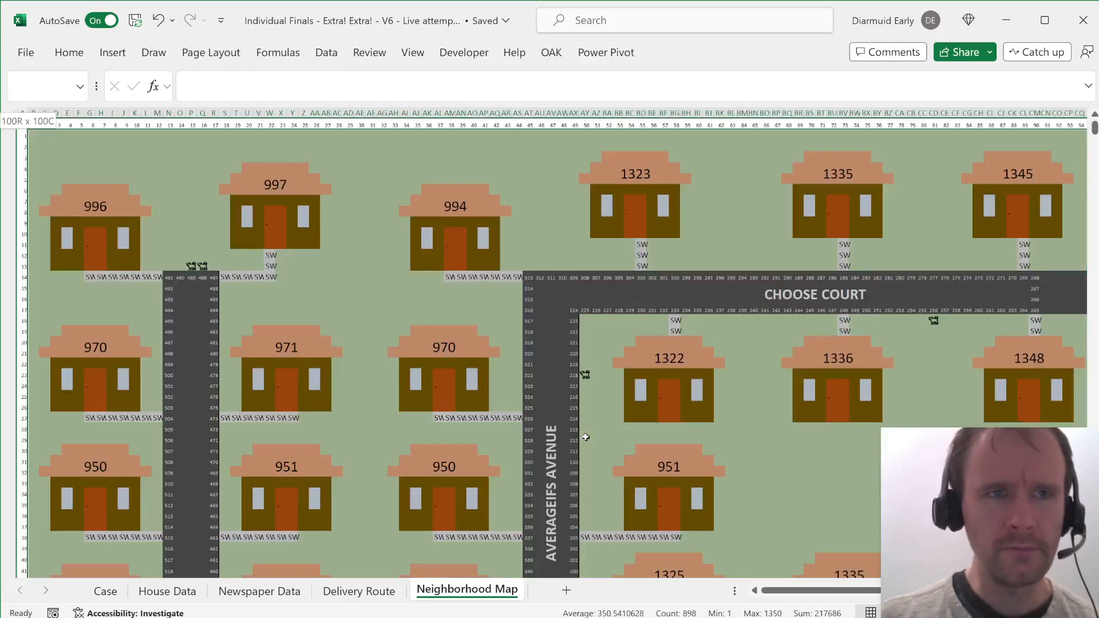
click(38, 86)
text(map)
key(Return)
Step: Answer Bonus 1 in E28 on the Case sheet with =COUNTIFS(mp,"SW")
key(ctrl+Page_Up)
key(ctrl+Page_Up)
key(ctrl+Page_Up)
key(ctrl+Page_Up)
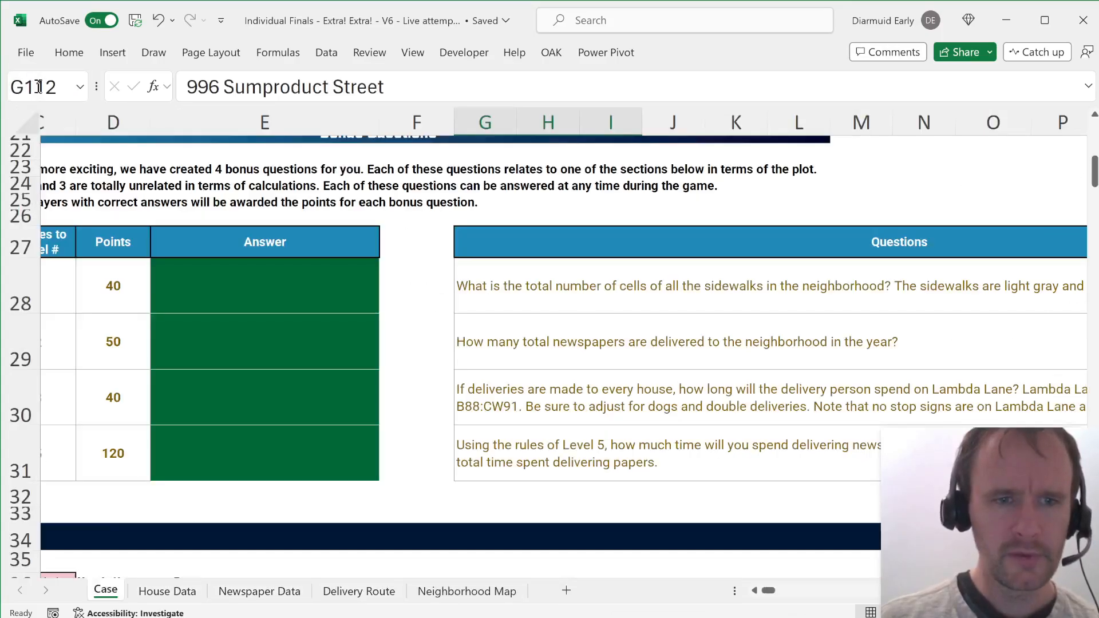
click(225, 277)
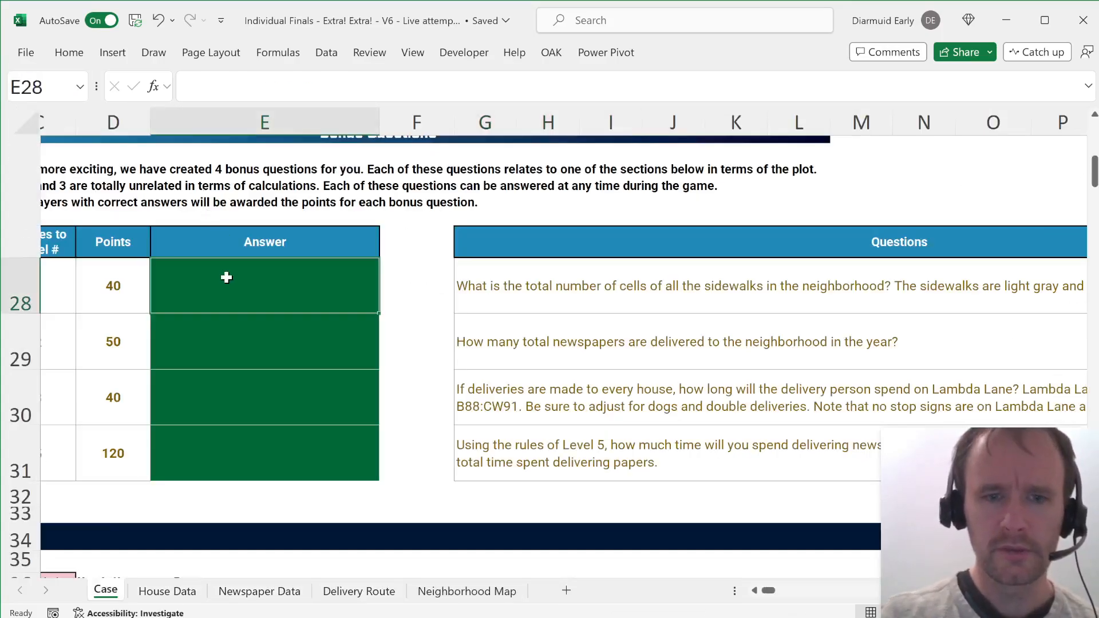
text(=countifs)
key(Tab)
text(mp,)
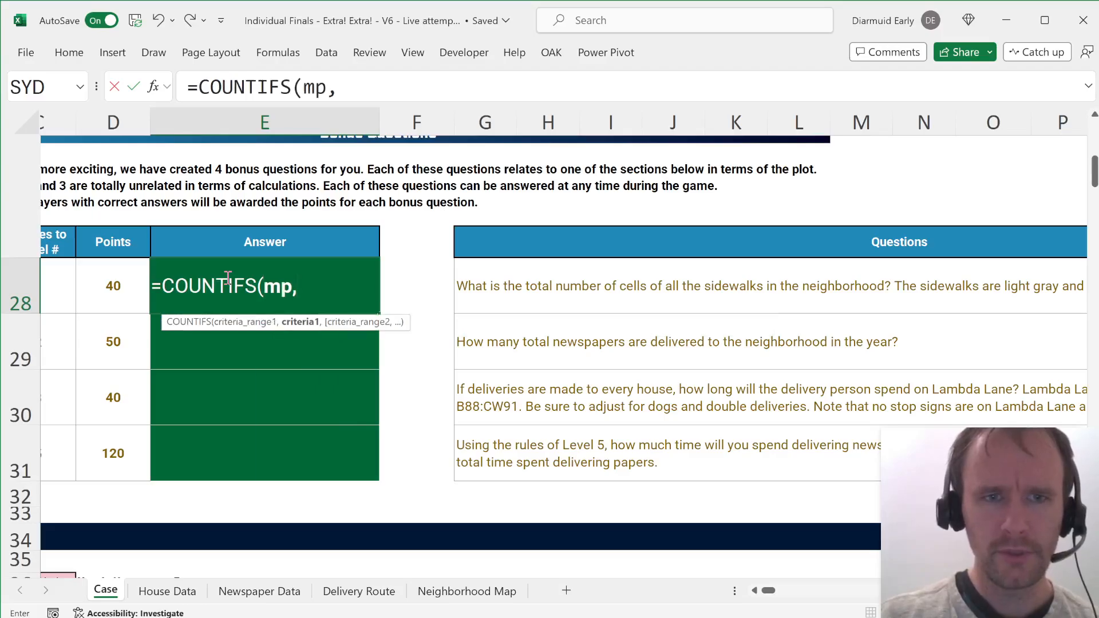
text("SW")
key(Return)
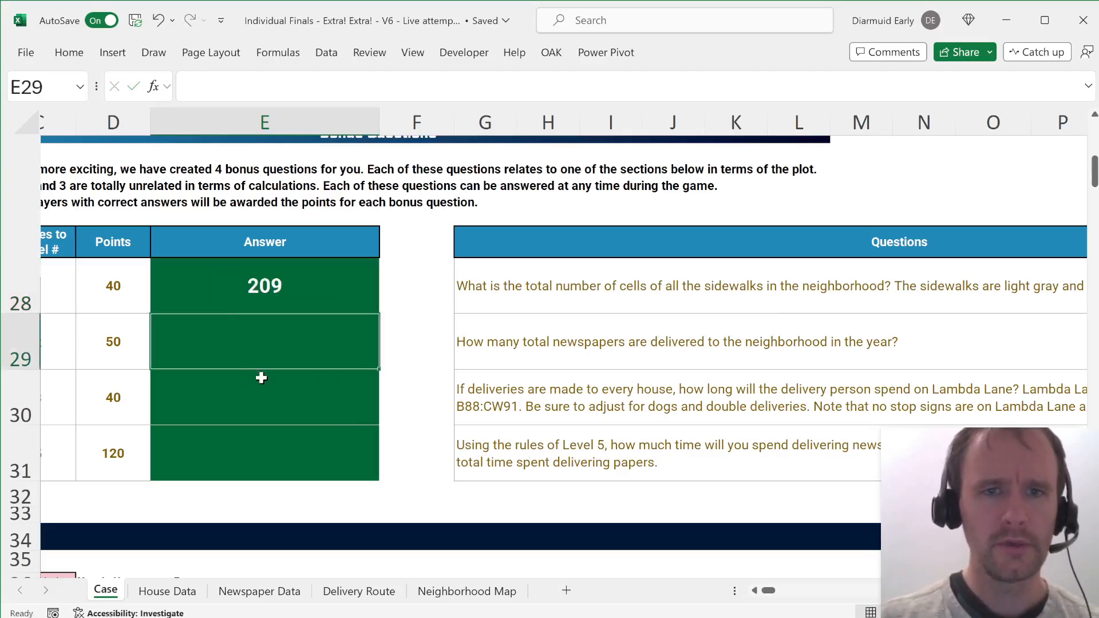
Step: Review the Level 1 Yearly Newspaper Cost question on the Case sheet, and go to the first January entry on House Data
scroll(278, 382, down, 2)
scroll(277, 382, left, 2)
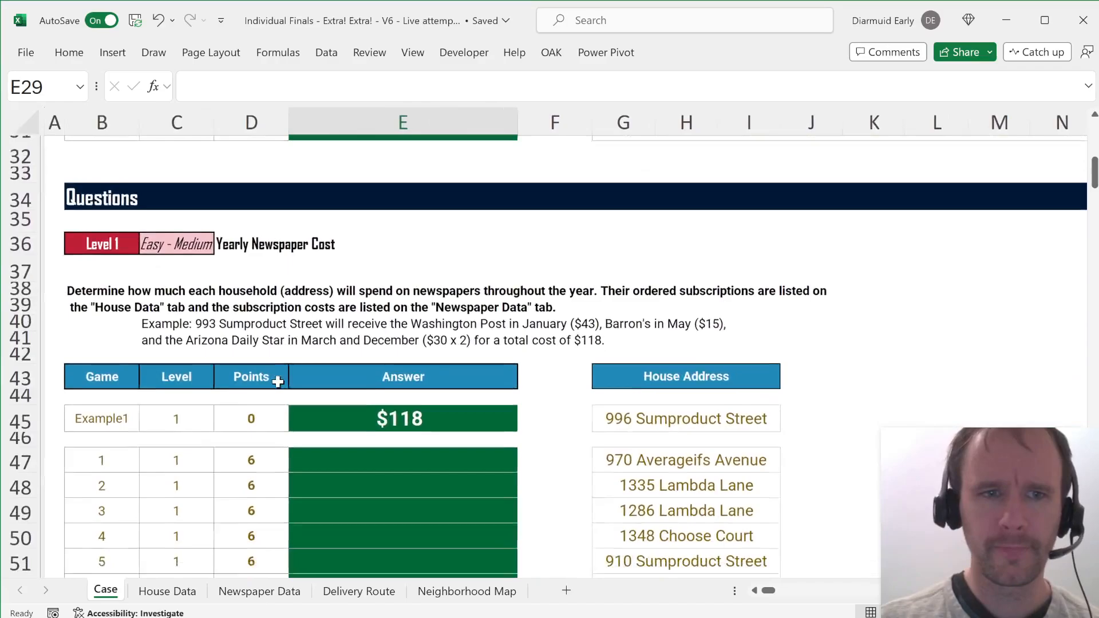
scroll(344, 377, down, 1)
click(400, 321)
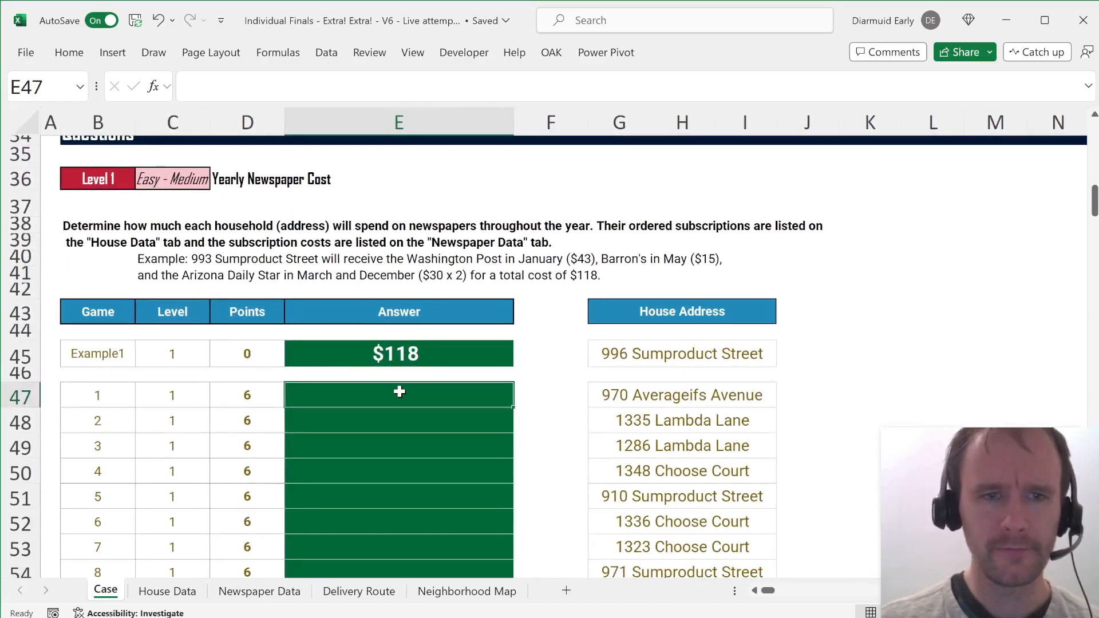
key(ctrl+Page_Down)
key(Left)
key(ctrl+Up)
key(ctrl+Up)
key(Down)
key(Right)
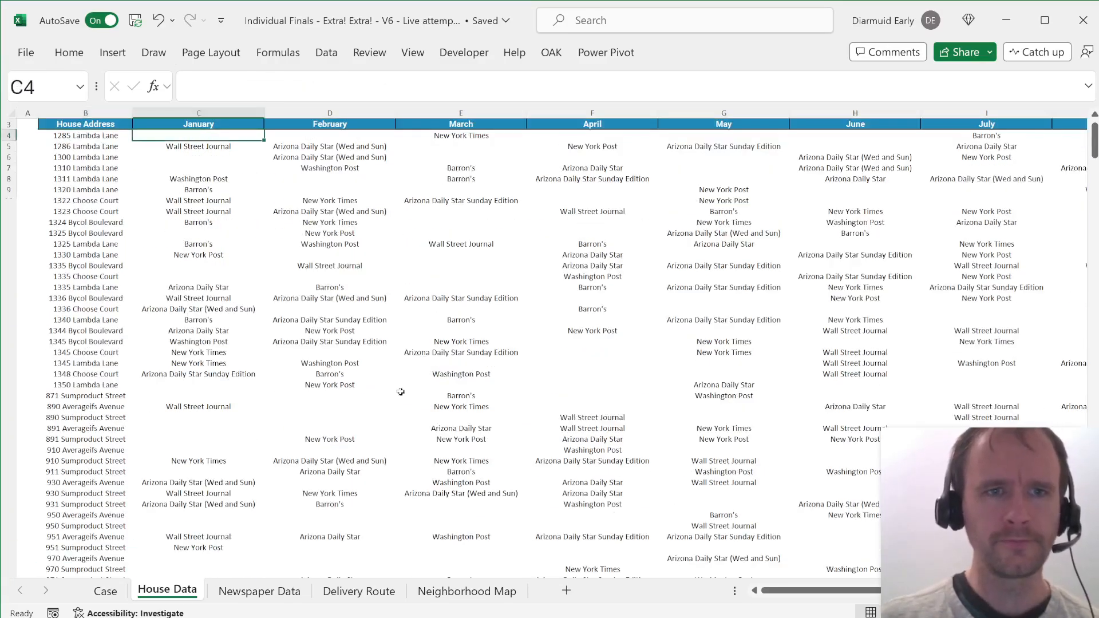
Step: Copy the Subscriptions title and month headers from C2:N3 into the columns after December, starting at O2
key(Up)
key(ctrl+Right)
key(Right)
key(Down)
key(Up)
key(Up)
key(Left)
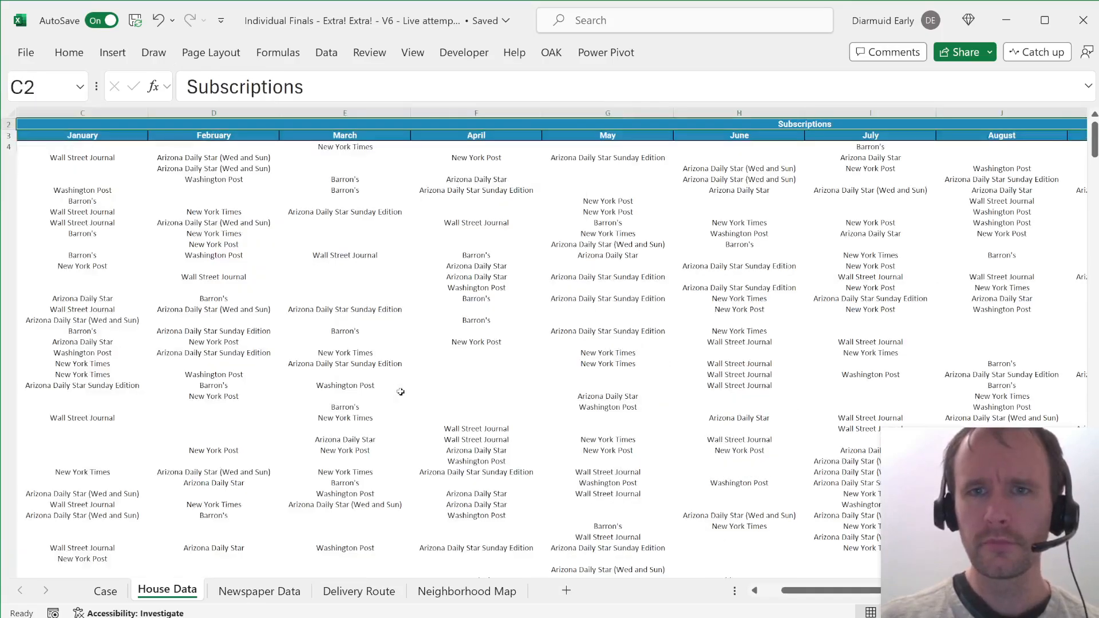
key(Right)
key(Up)
key(Down)
key(Left)
key(Down)
key(Up)
key(shift+Down)
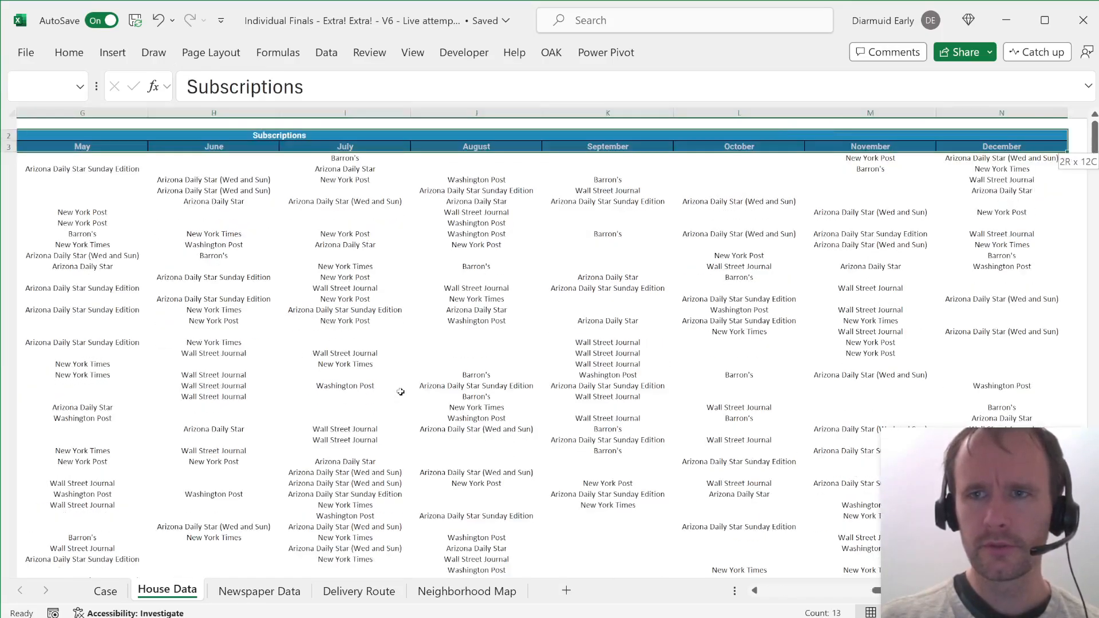
key(ctrl+c)
key(Right)
key(ctrl+v)
Step: Title the copied header block Cost and apply the February column's width to its January column
key(Up)
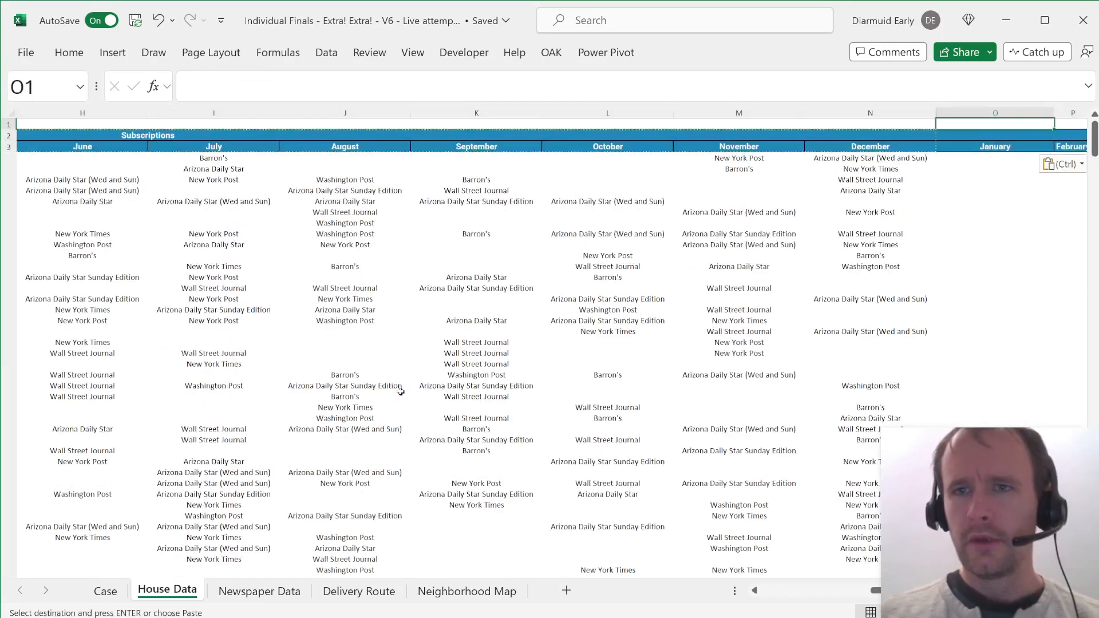
key(Down)
text(Cost)
key(Return)
key(Right)
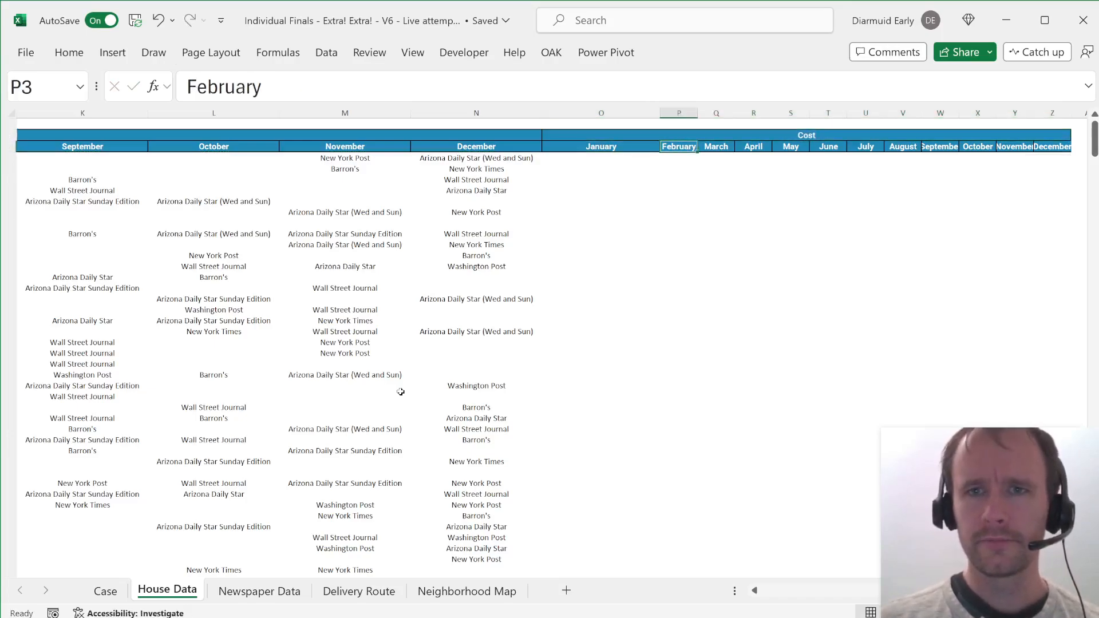
key(ctrl+c)
key(Left)
key(alt+e)
key(s)
key(w)
key(Return)
Step: Start an XLOOKUP formula in O4 with all monthly subscriptions, C4:N48, as the lookup values
key(Down)
text(=xlookup()
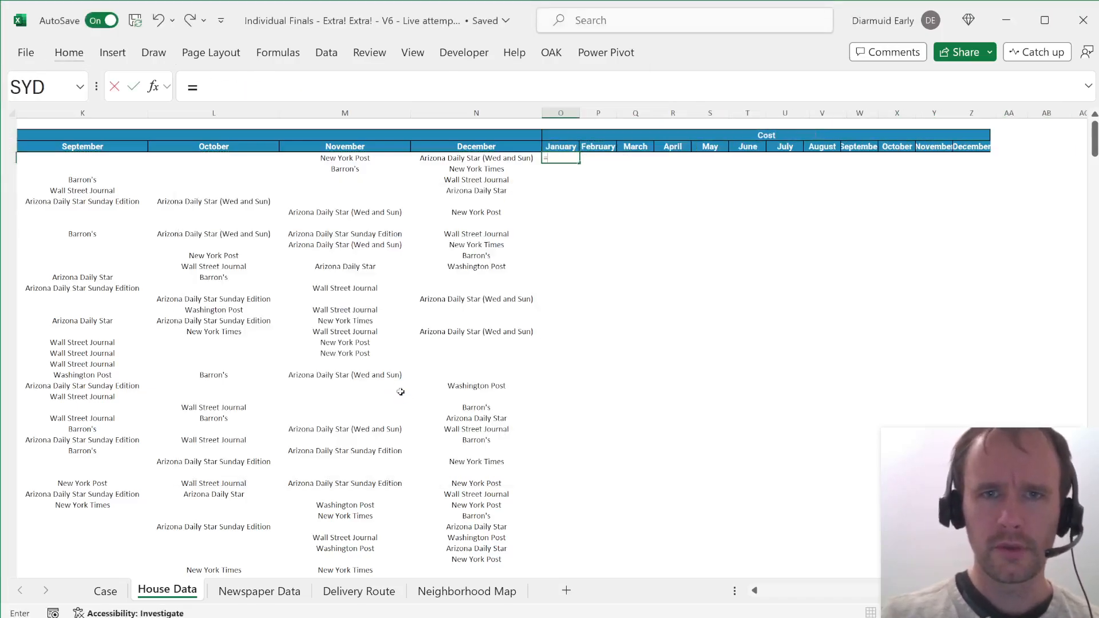
key(Left)
key(Left)
key(Left)
key(Left)
key(Left)
key(Left)
key(Left)
key(Left)
key(Left)
key(Left)
key(Left)
key(Left)
key(Left)
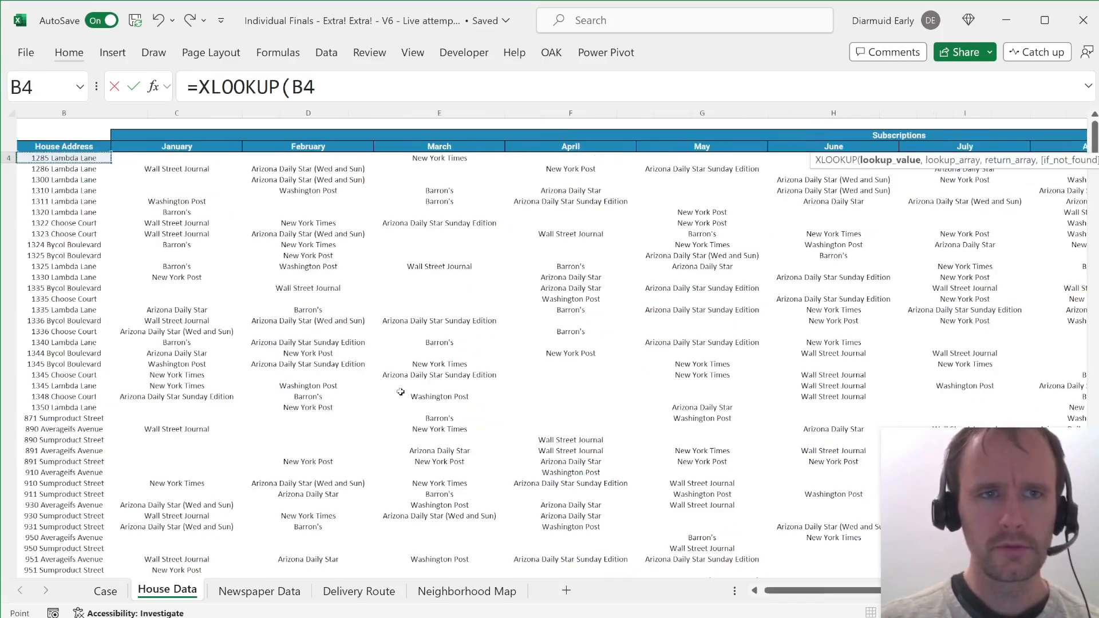
key(Right)
key(shift+Page_Down)
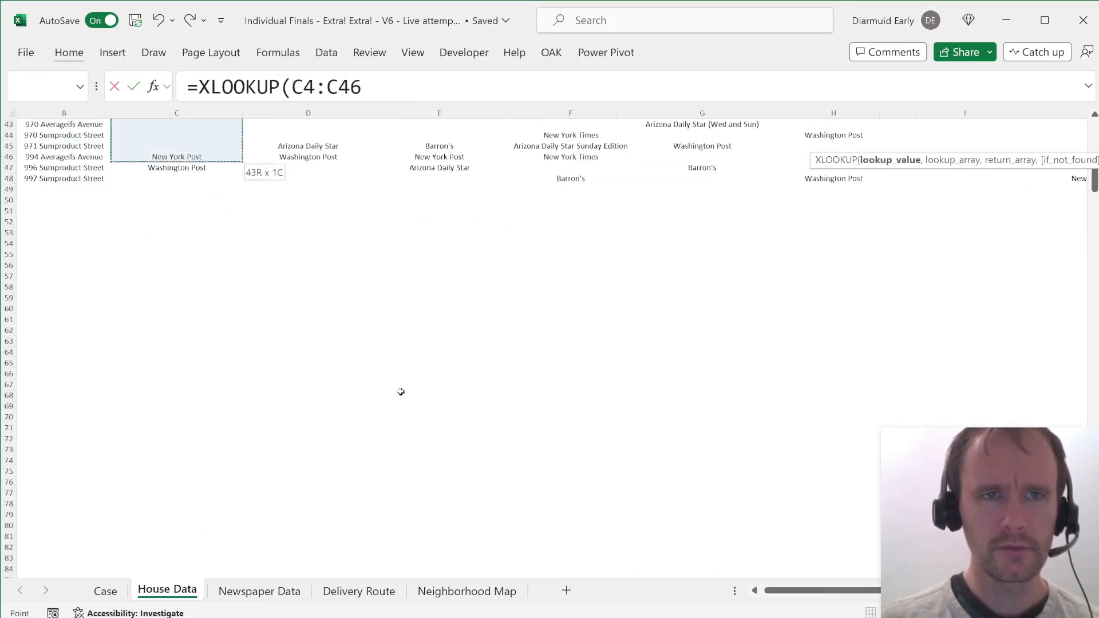
key(shift+Down)
key(shift+Down)
key(shift+Right)
key(shift+Right)
key(shift+Right)
key(shift+Right)
key(shift+Right)
key(shift+Right)
key(shift+Right)
key(shift+Right)
key(shift+Right)
key(shift+Right)
key(shift+Right)
key(shift+Right)
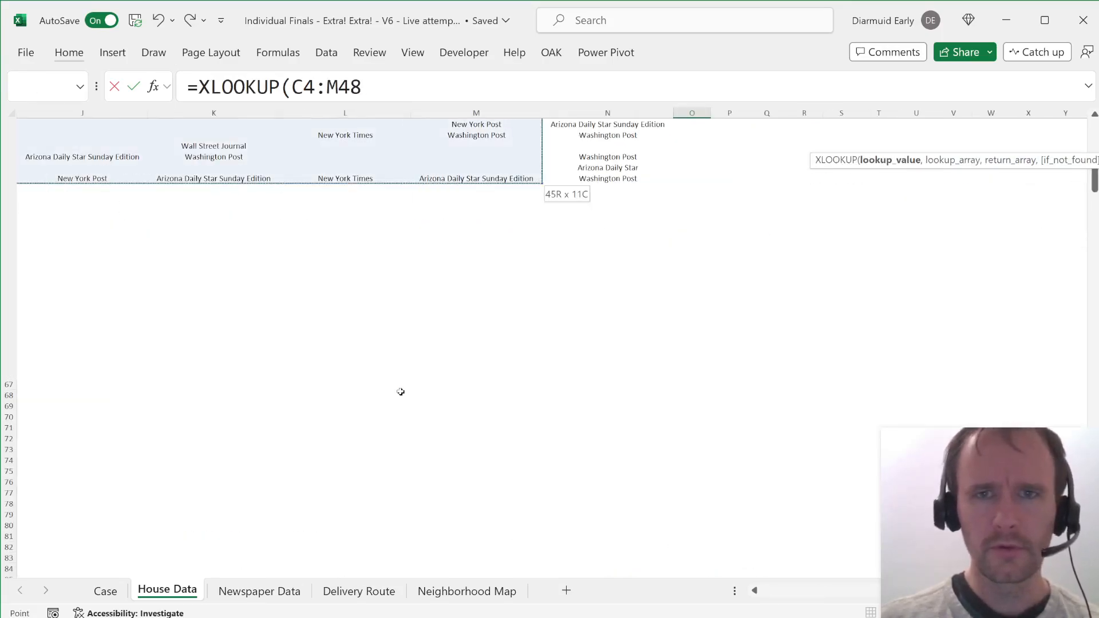
key(shift+Left)
text(,)
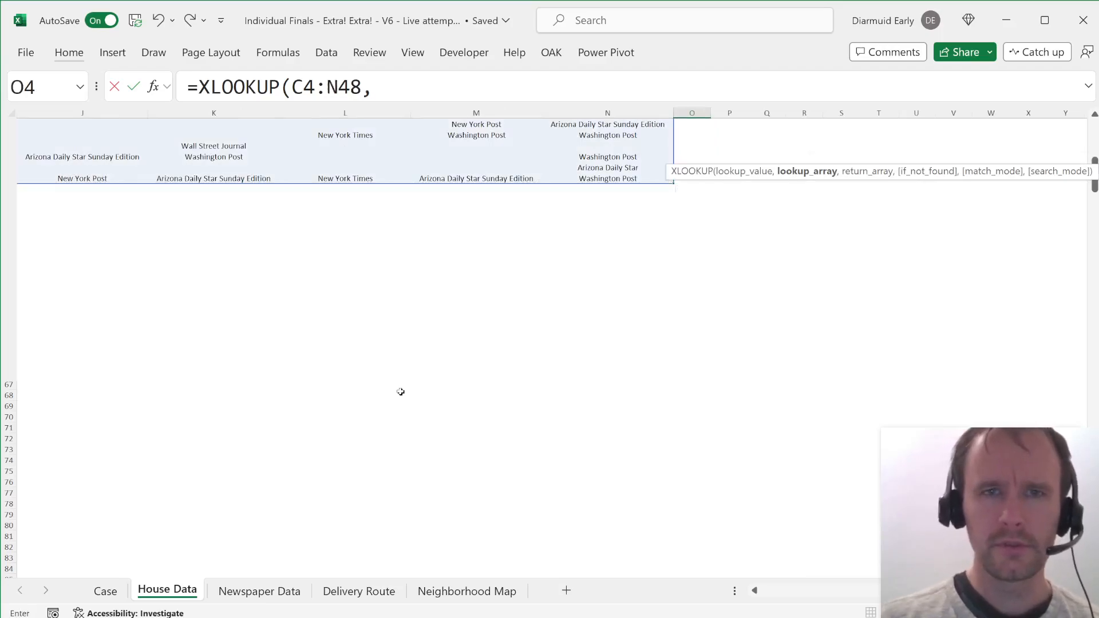
Step: Set the XLOOKUP's lookup array to the newspaper names on Newspaper Data, $B$3:$B$11, as an absolute reference
key(ctrl+Page_Down)
click(245, 172)
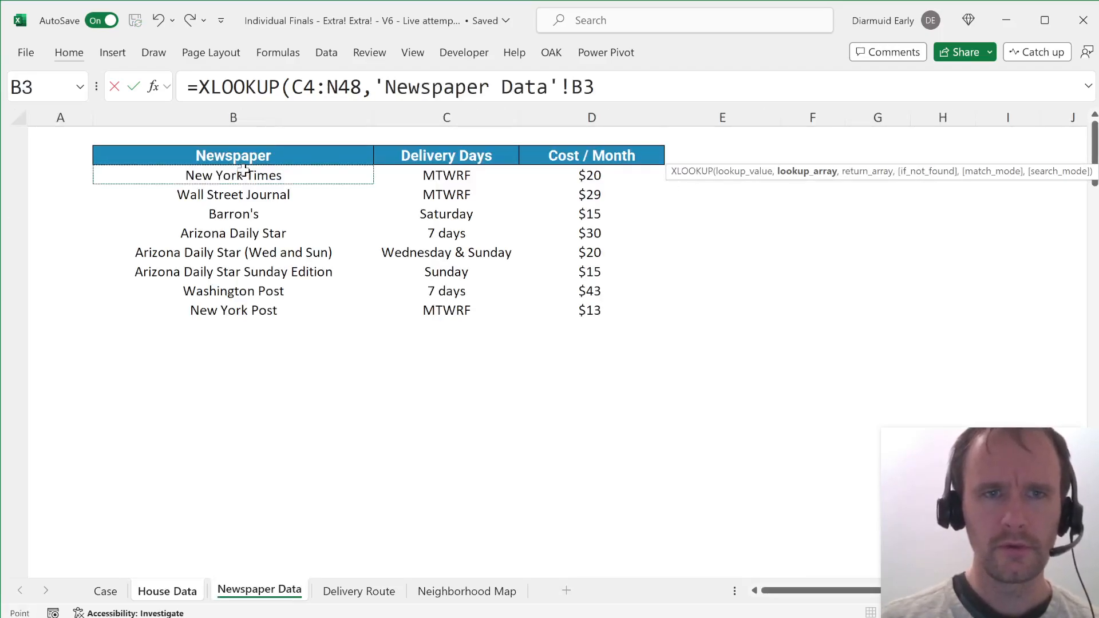
key(ctrl+shift+Down)
key(shift+Down)
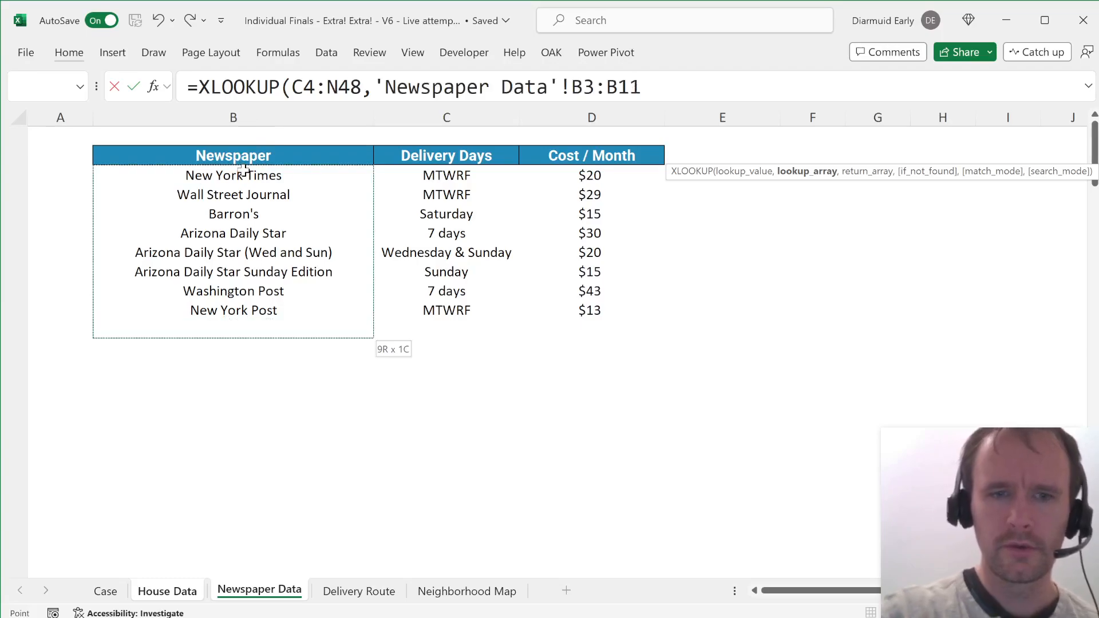
key(F4)
text(,)
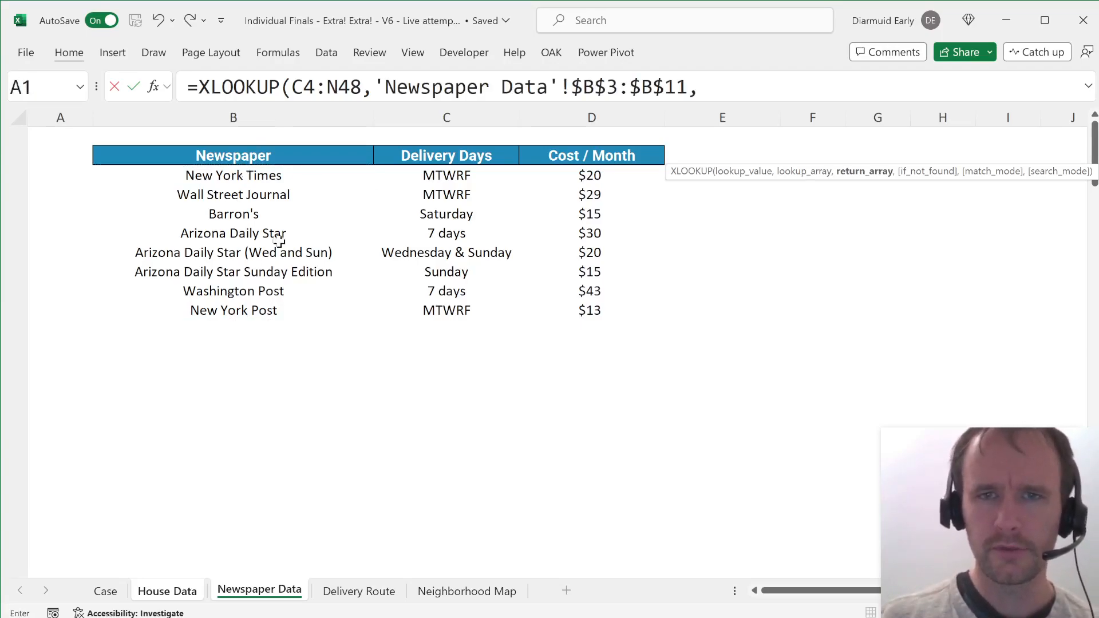
Step: Set the XLOOKUP's return array to the monthly costs on Newspaper Data, $D$3:$D$11, and complete the formula
click(566, 175)
key(ctrl+shift+Down)
key(shift+Down)
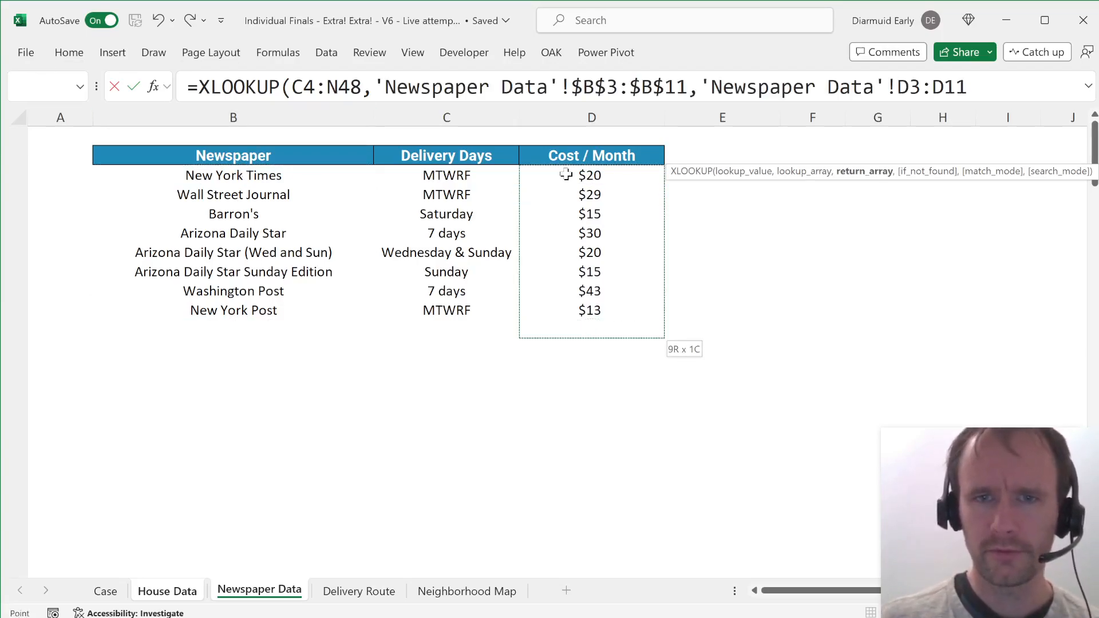
key(F4)
text())
key(Return)
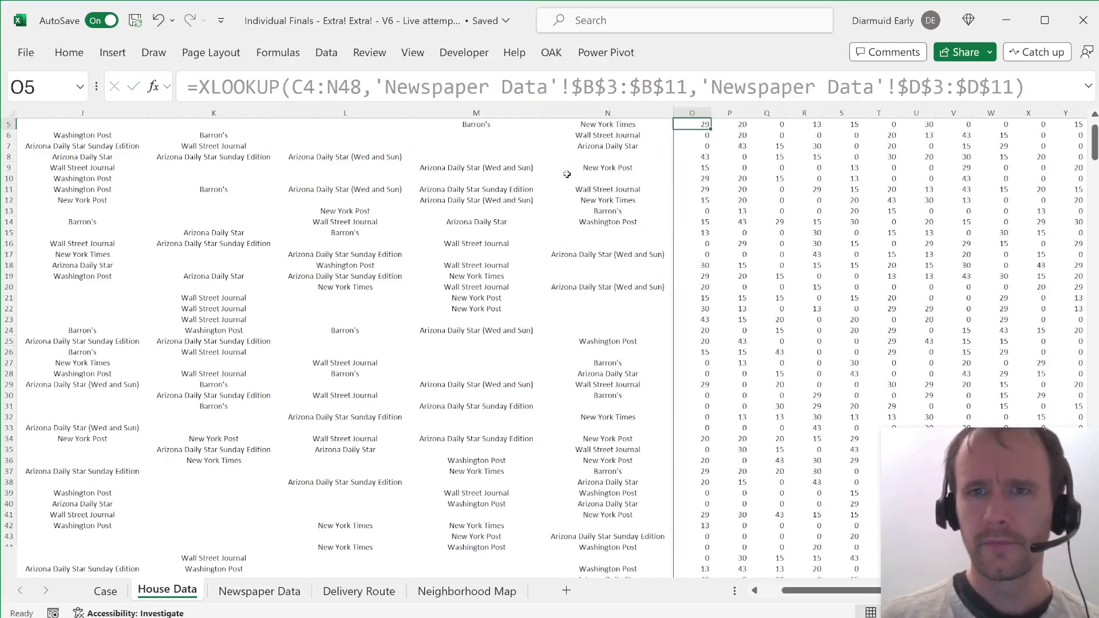
Step: Examine the spilled newspaper costs under the January to December headers on House Data
key(Up)
key(ctrl+Right)
key(Left)
key(Up)
key(Down)
key(Left)
key(Left)
key(Left)
key(Left)
key(Left)
key(Left)
key(Left)
key(Left)
key(Left)
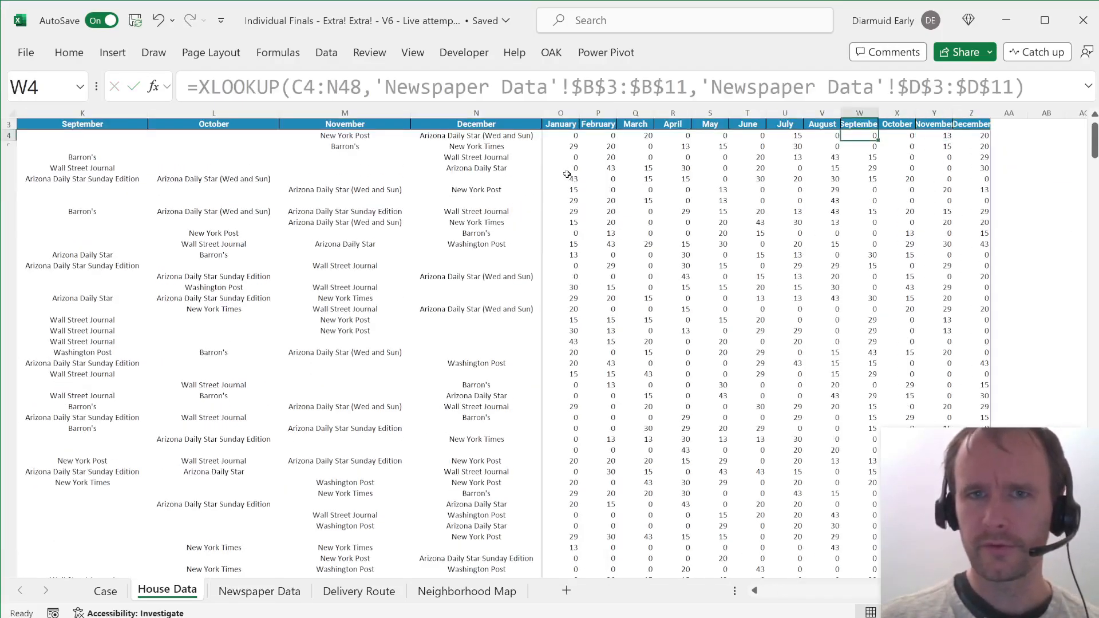
key(Up)
key(Left)
key(Up)
key(Left)
key(Down)
key(Right)
key(Down)
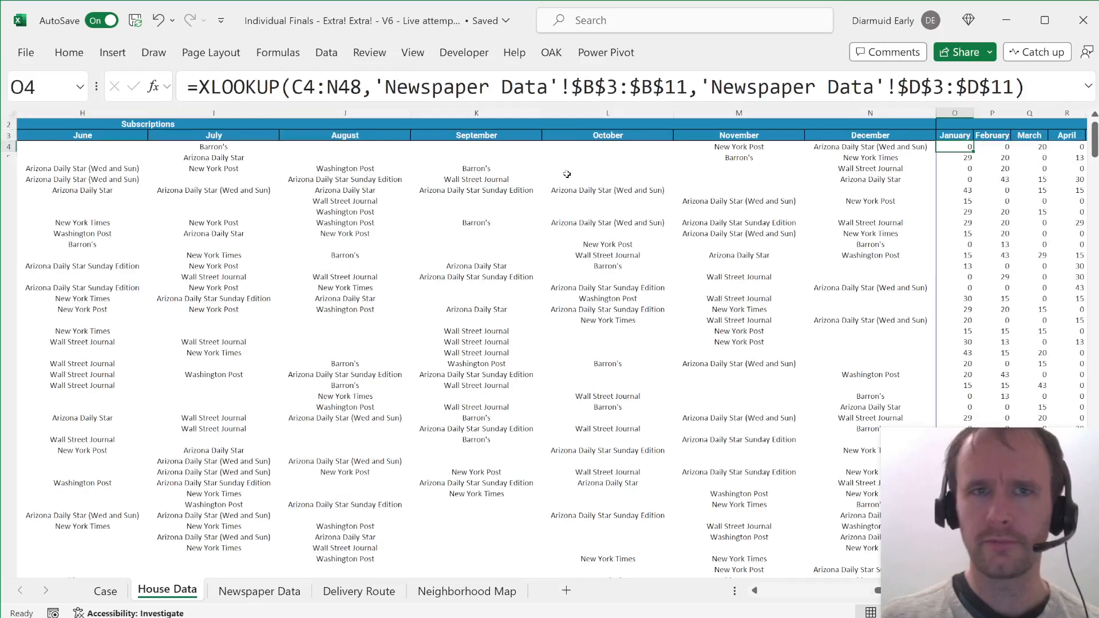
Step: Wrap the XLOOKUP in O4 in BYROW with SUM as its function to total each household's yearly cost
click(190, 91)
text(byrp)
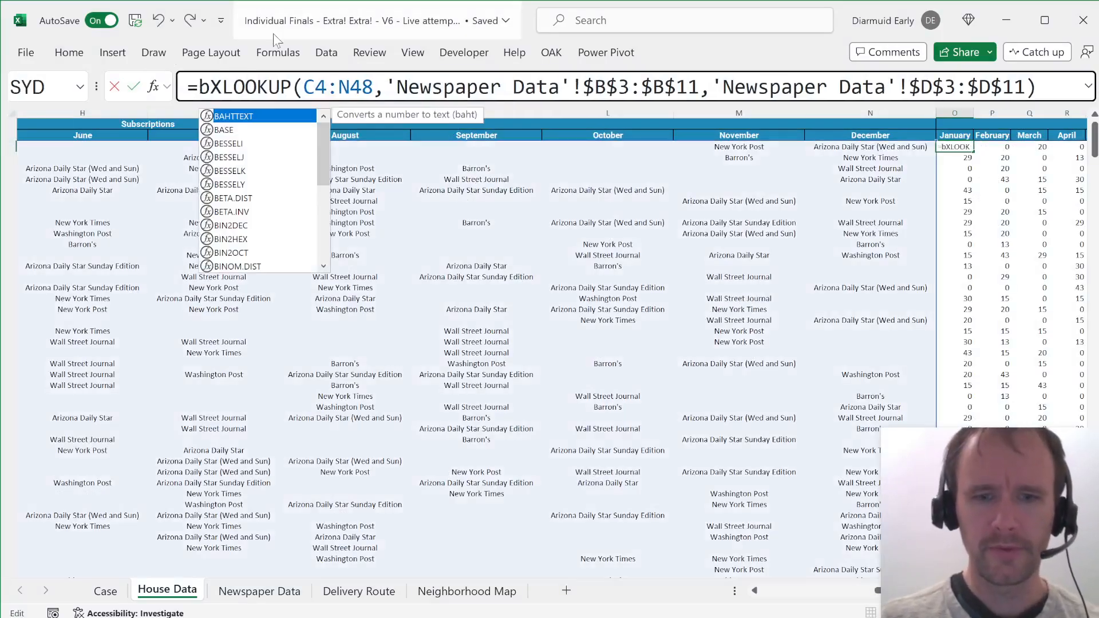
key(BackSpace)
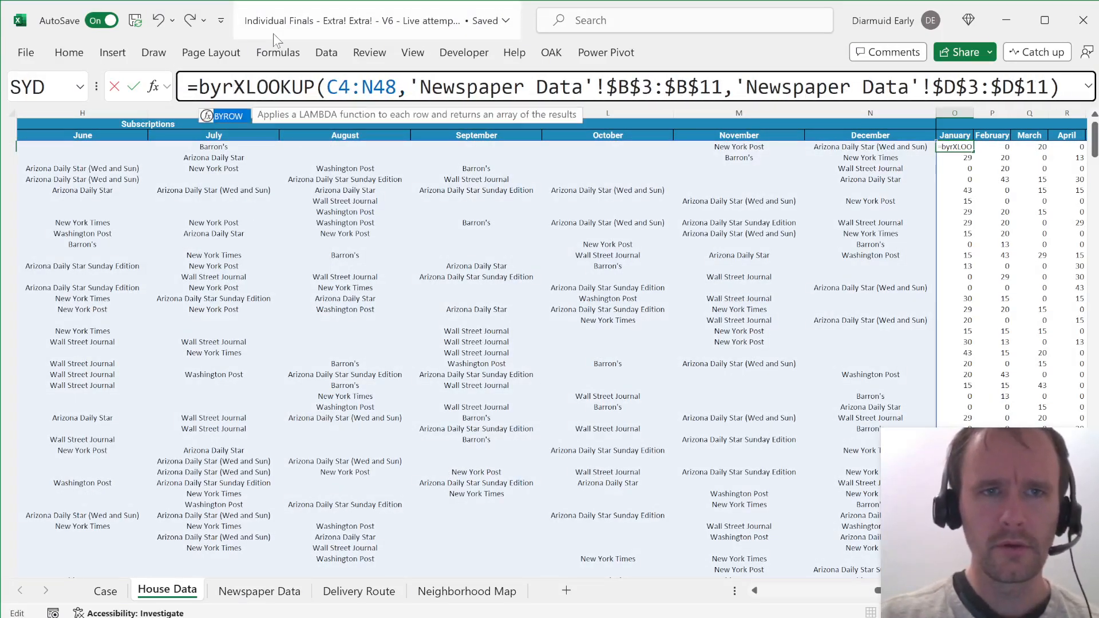
key(Tab)
key(End)
text(,sum))
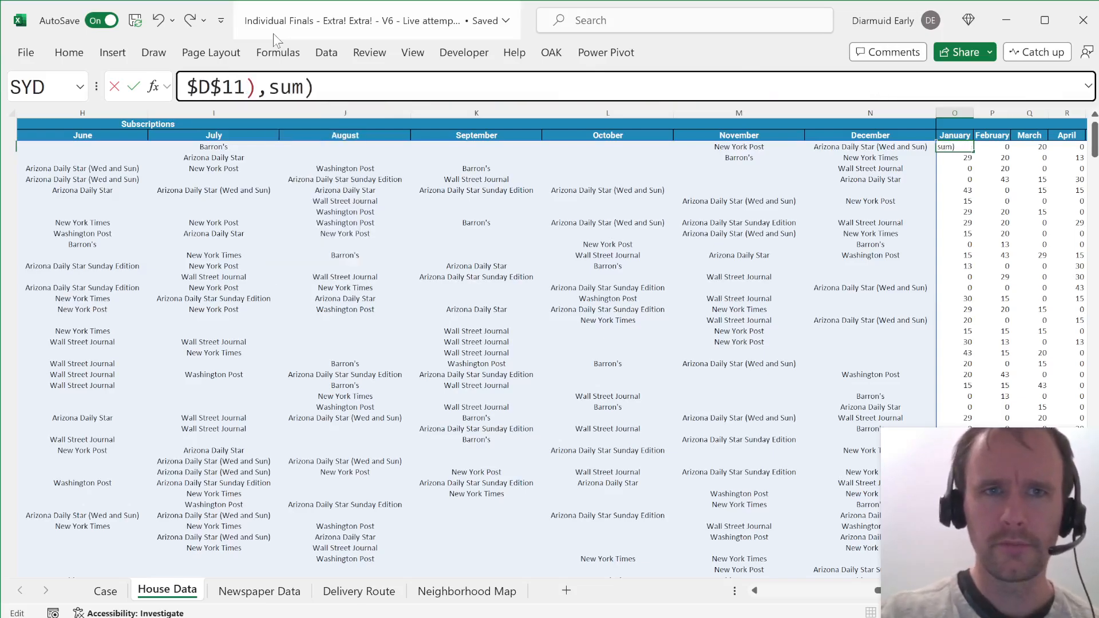
key(Return)
Step: Delete the February to December headers, P3:Z3, from the Cost block, shifting cells left
key(Up)
key(Up)
key(Up)
key(Right)
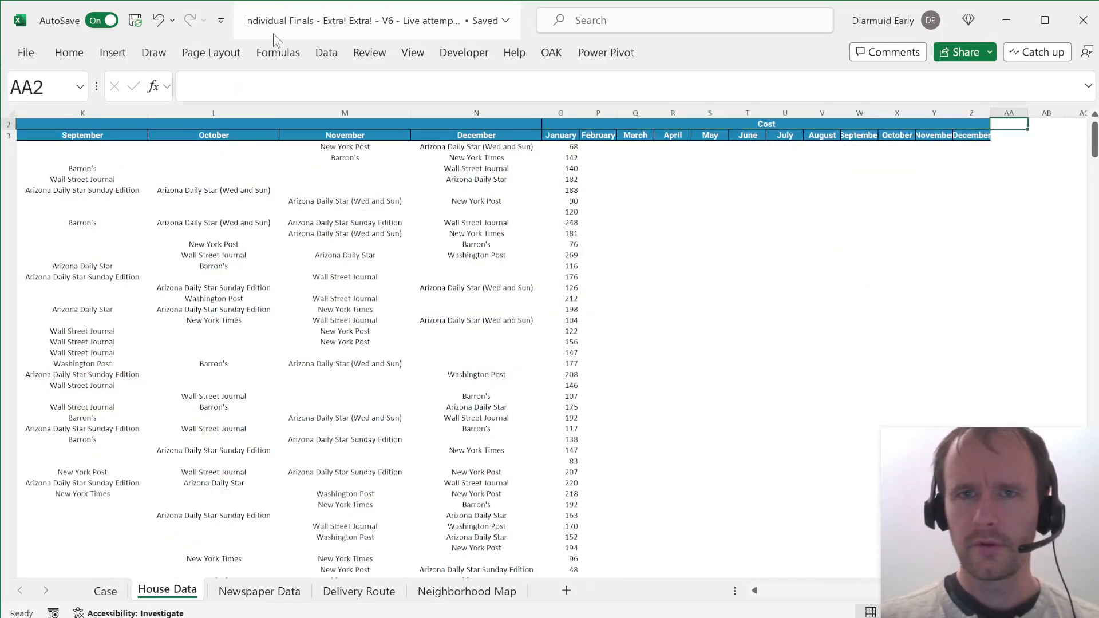
key(Down)
key(Left)
key(Down)
key(ctrl+Left)
key(Up)
key(Right)
key(ctrl+space)
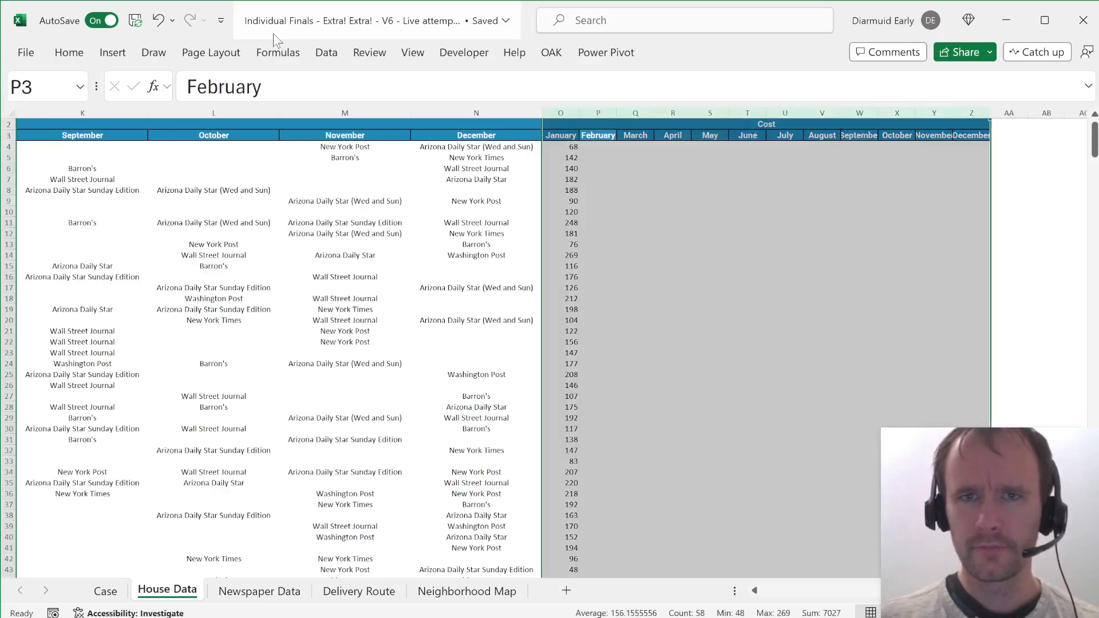
key(Left)
key(Right)
key(ctrl+shift+Right)
key(ctrl+minus)
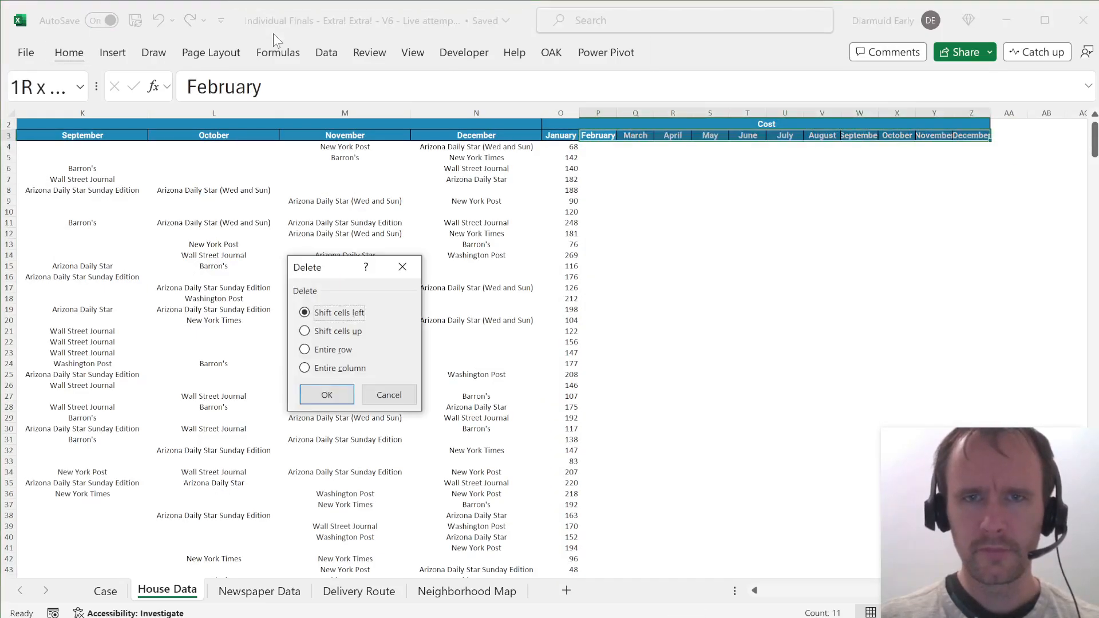
key(Return)
key(Left)
key(Down)
Step: Start an XLOOKUP formula in the Game 1 answer cell, E47, on Case with house address G47 as lookup value
key(ctrl+Page_Up)
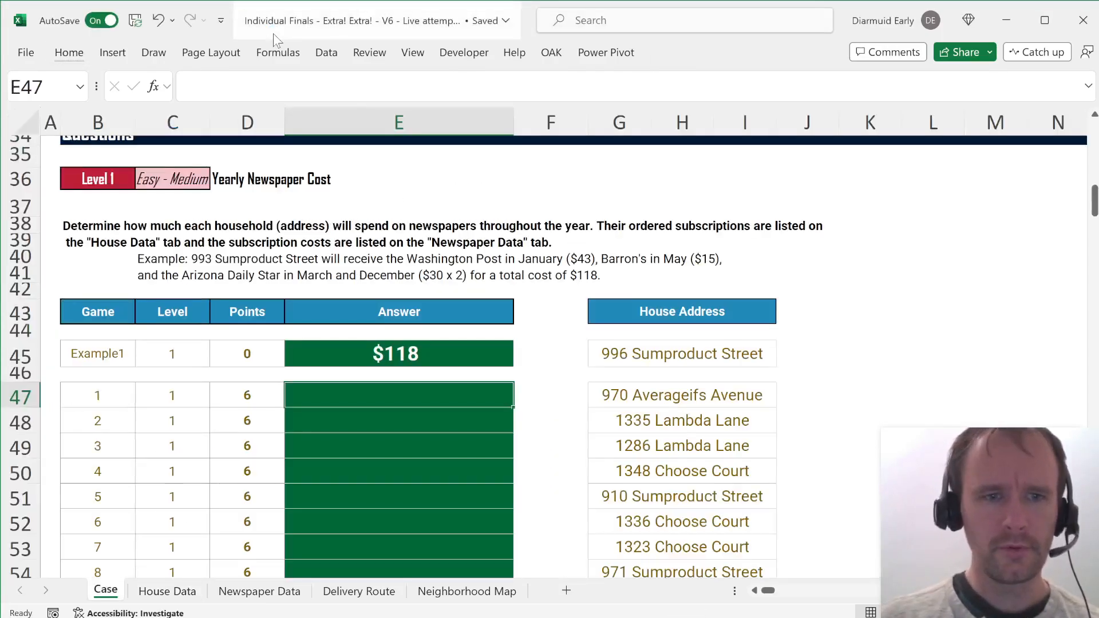
text(=XLOOKUP()
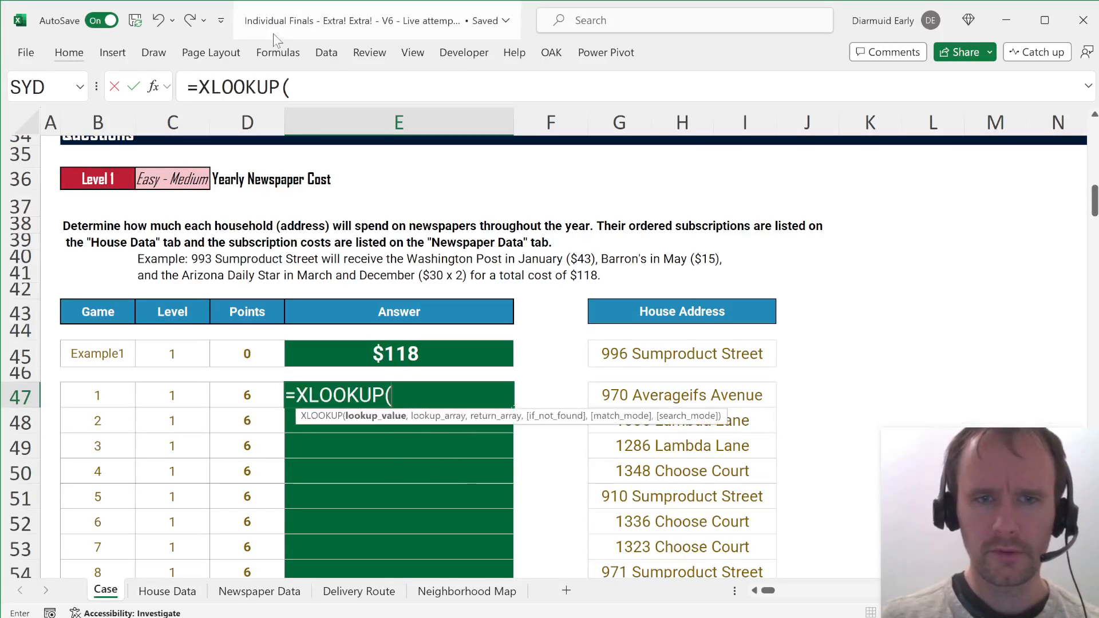
key(Right)
key(Right)
text(,)
Step: Set the formula's lookup array to the house addresses on House Data, $B$4:$B$48, as an absolute reference
key(ctrl+Page_Down)
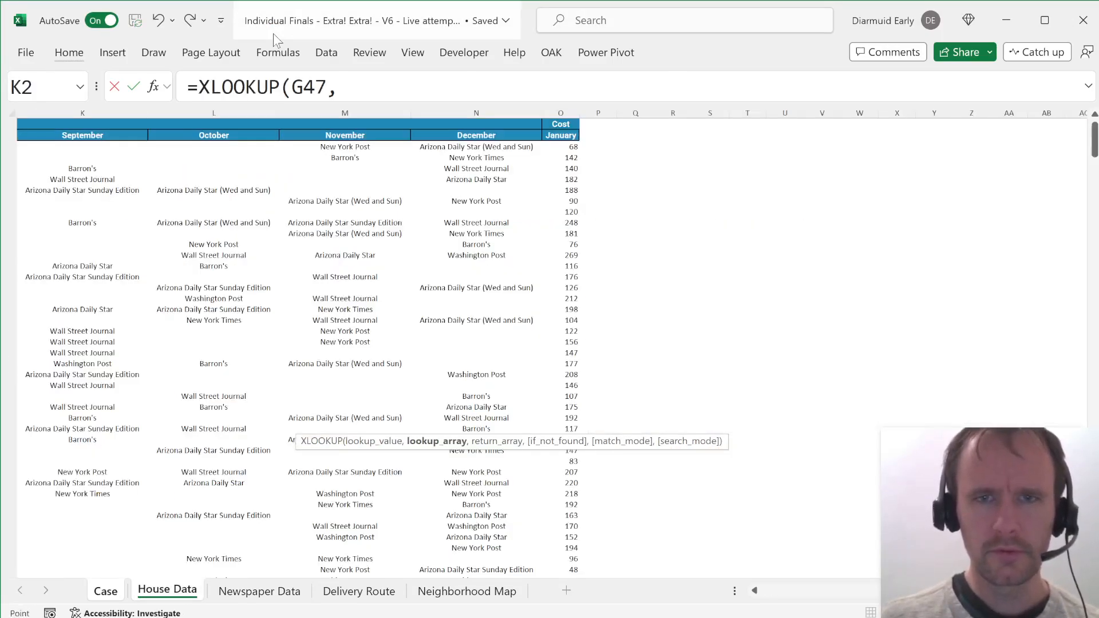
key(Left)
key(Left)
key(Left)
key(Left)
key(Left)
key(Left)
key(Left)
key(Left)
key(Left)
key(Left)
key(Left)
key(Left)
key(Left)
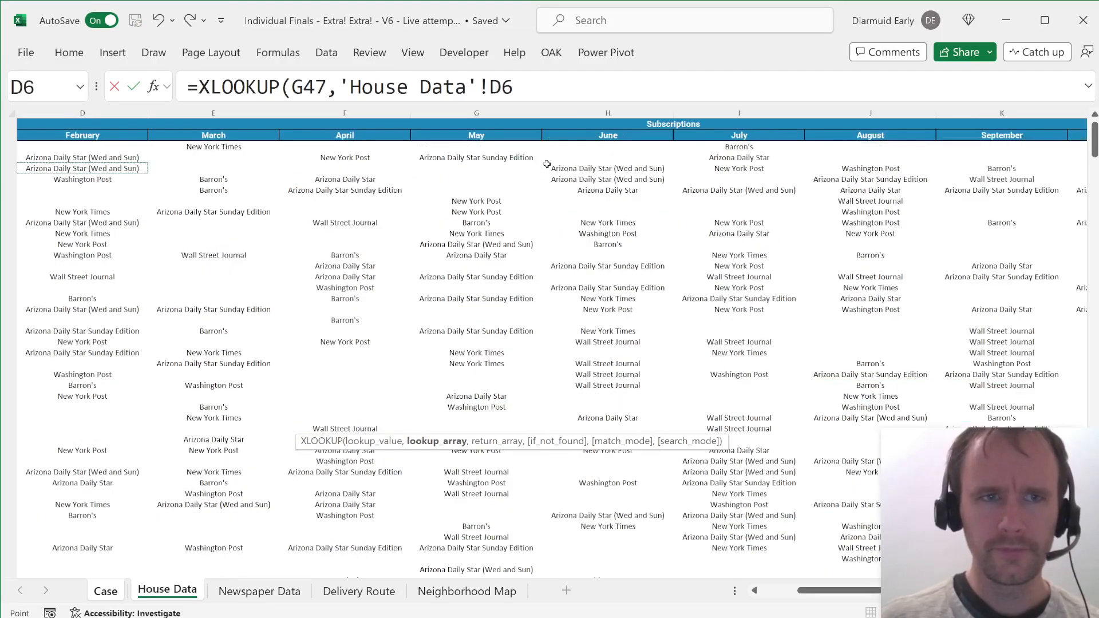
key(Up)
key(Right)
key(Up)
key(ctrl+shift+Down)
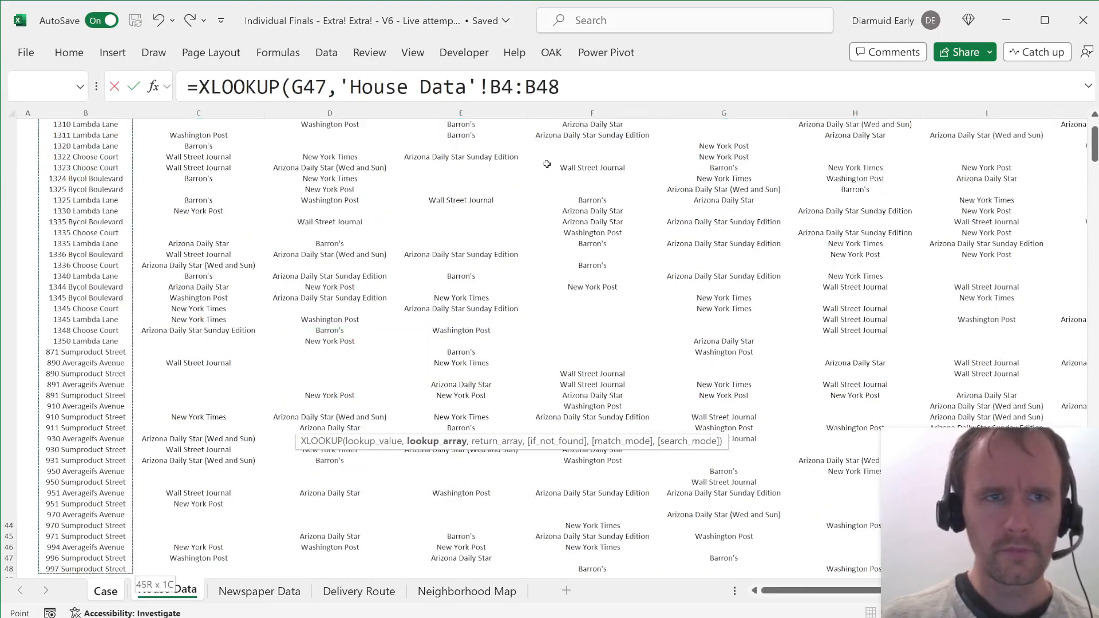
key(F4)
text(,)
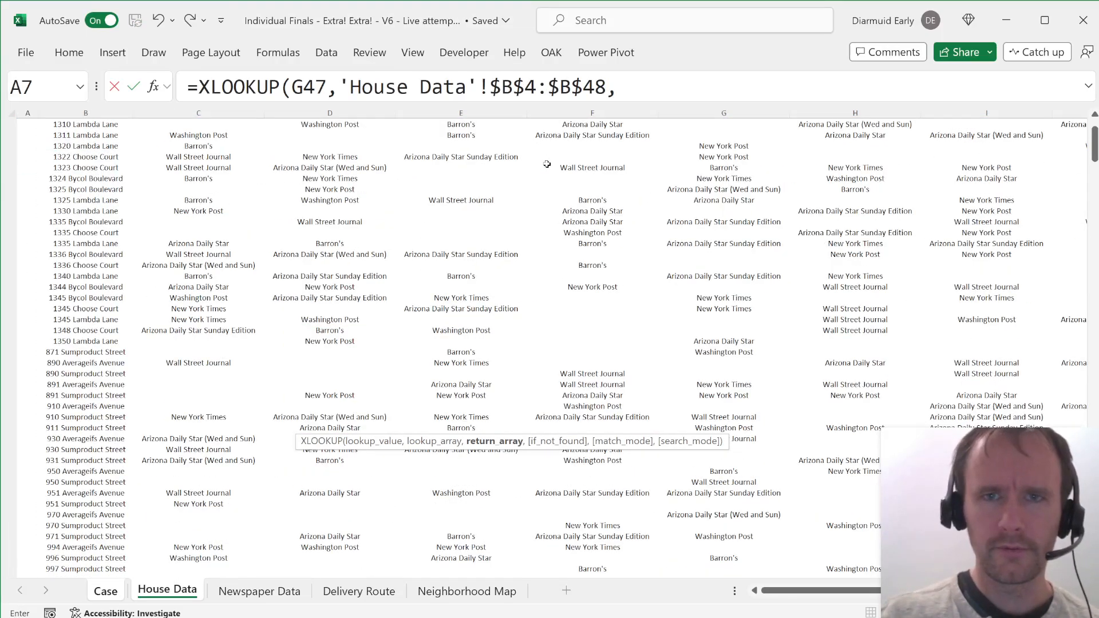
Step: Set the formula's return array to the spilled yearly costs on House Data, $O$4#, and complete it
scroll(601, 178, up, 15)
scroll(802, 160, right, 8)
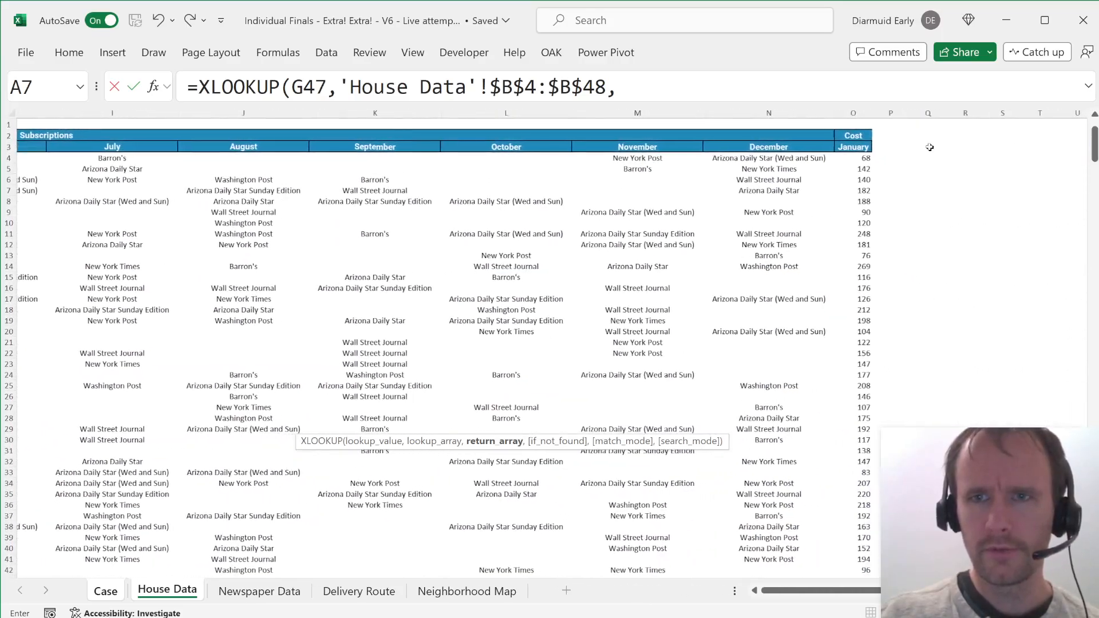
click(851, 158)
key(ctrl+shift+Down)
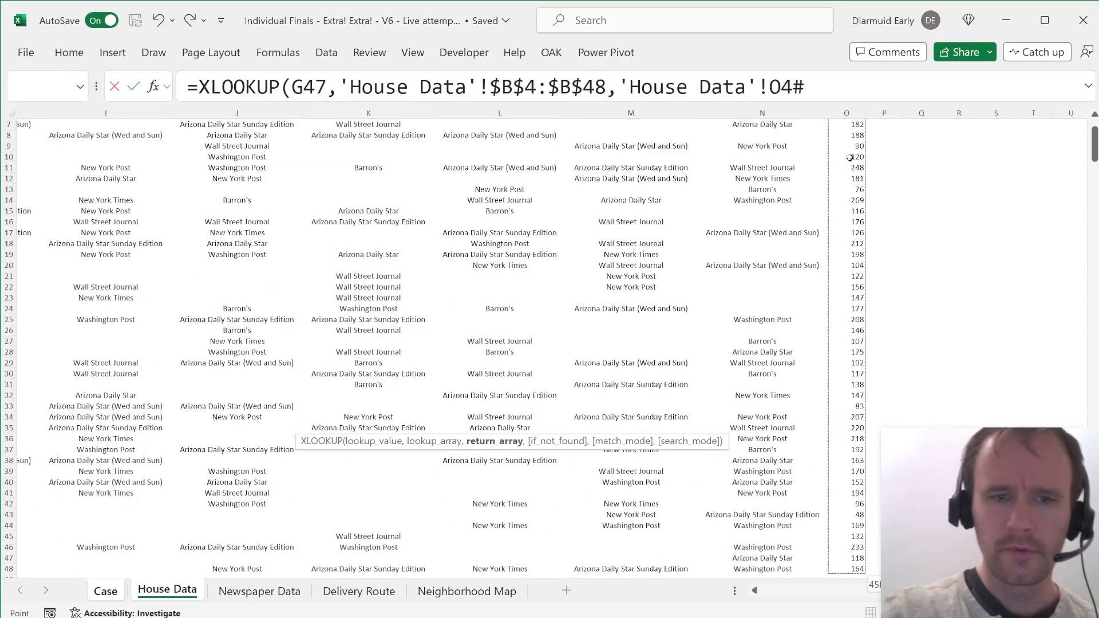
key(F4)
key(Return)
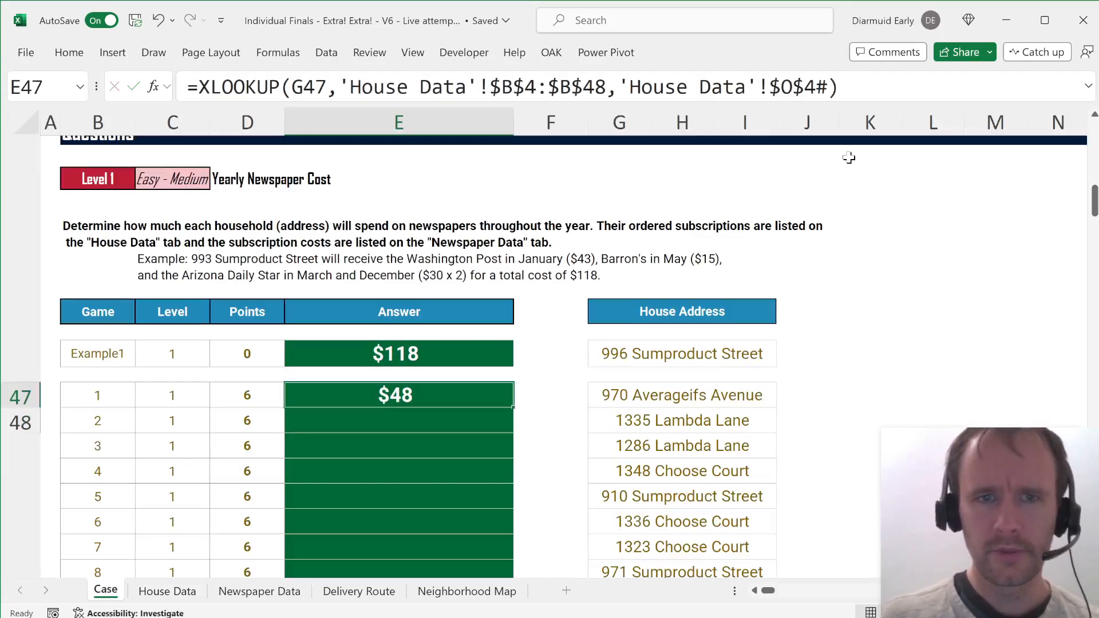
Step: Copy the E47 formula into the Example1 answer cell and into all Level 1 answers, E47:E66
key(ctrl+c)
key(ctrl+Up)
key(ctrl+v)
key(Down)
key(Down)
key(Left)
key(ctrl+Down)
key(Right)
key(ctrl+shift+Up)
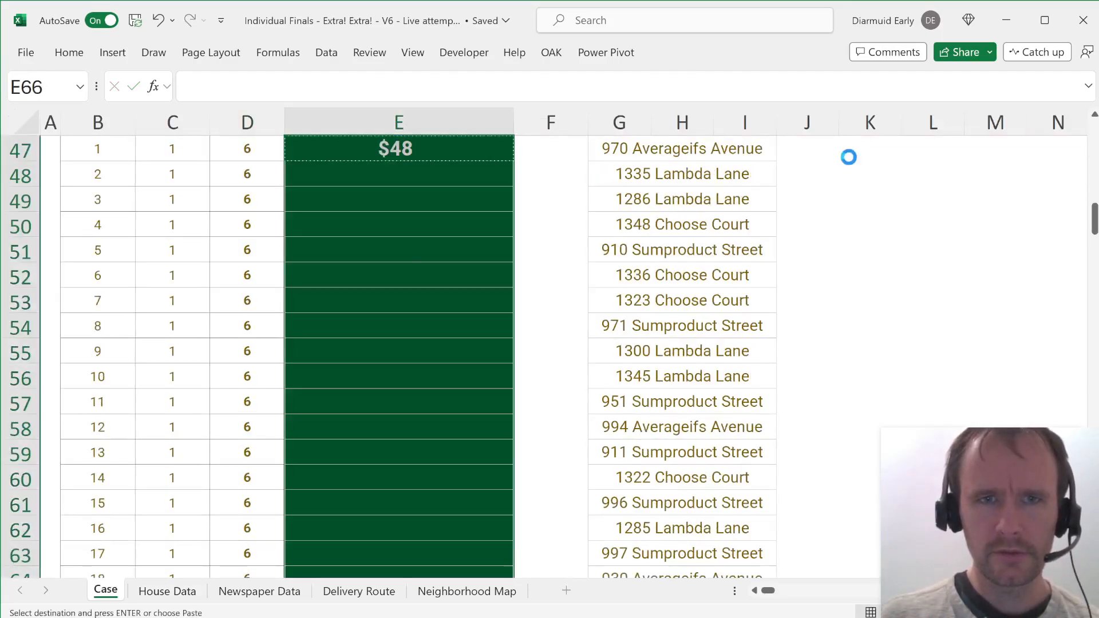
key(Return)
Step: Review the Level 2 Daily Deliveries question on Case, and go to the Newspaper Data sheet
scroll(595, 458, down, 7)
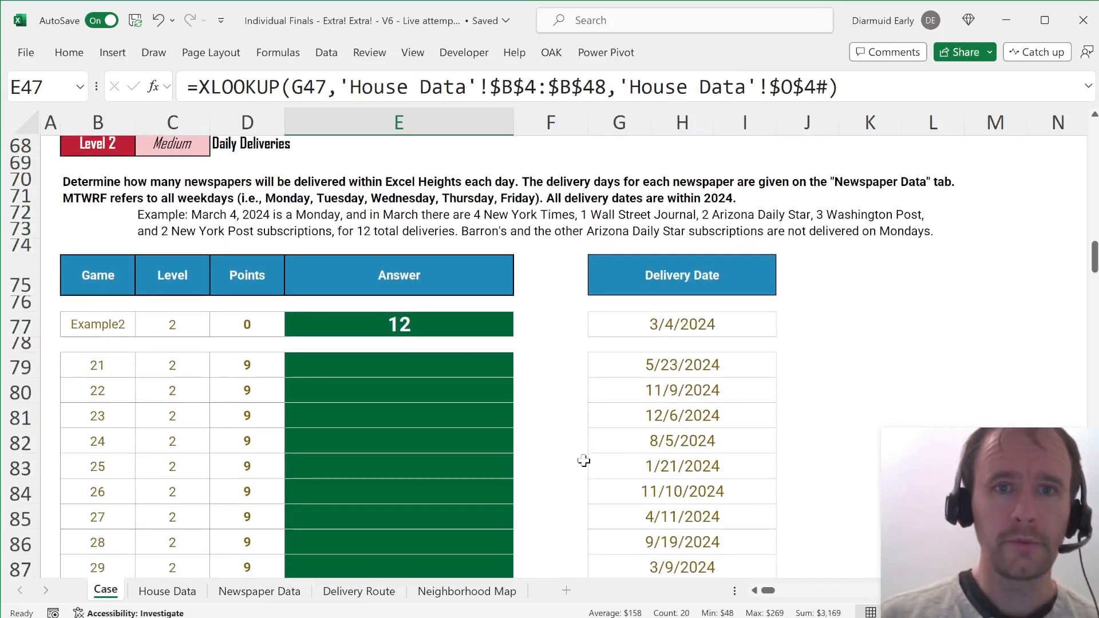
key(ctrl+Page_Down)
key(ctrl+Page_Down)
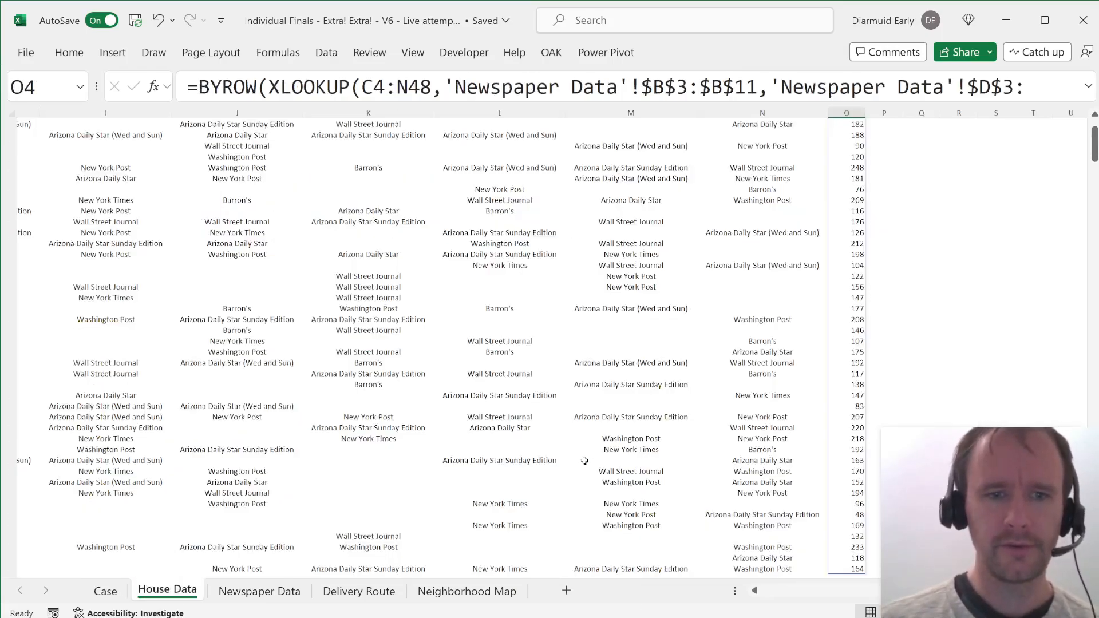
Step: Enter the day headers M and T in E2 and F2, beside the Cost / Month header on Newspaper Data
key(Up)
key(Up)
key(Up)
key(Left)
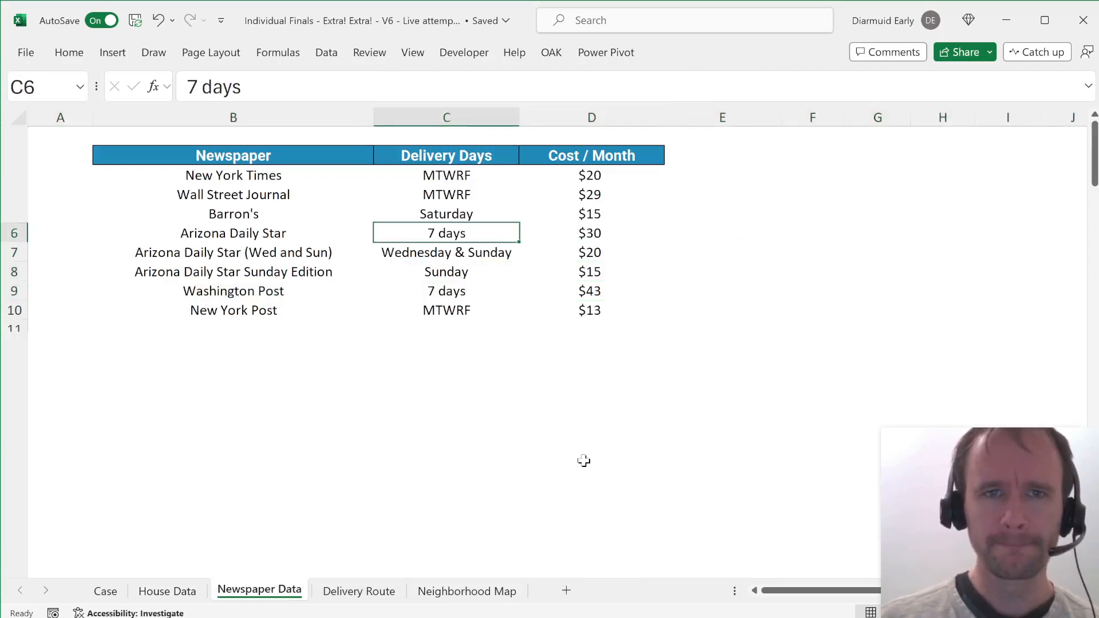
key(Right)
key(Up)
key(Up)
key(Up)
key(Up)
key(Right)
text(M)
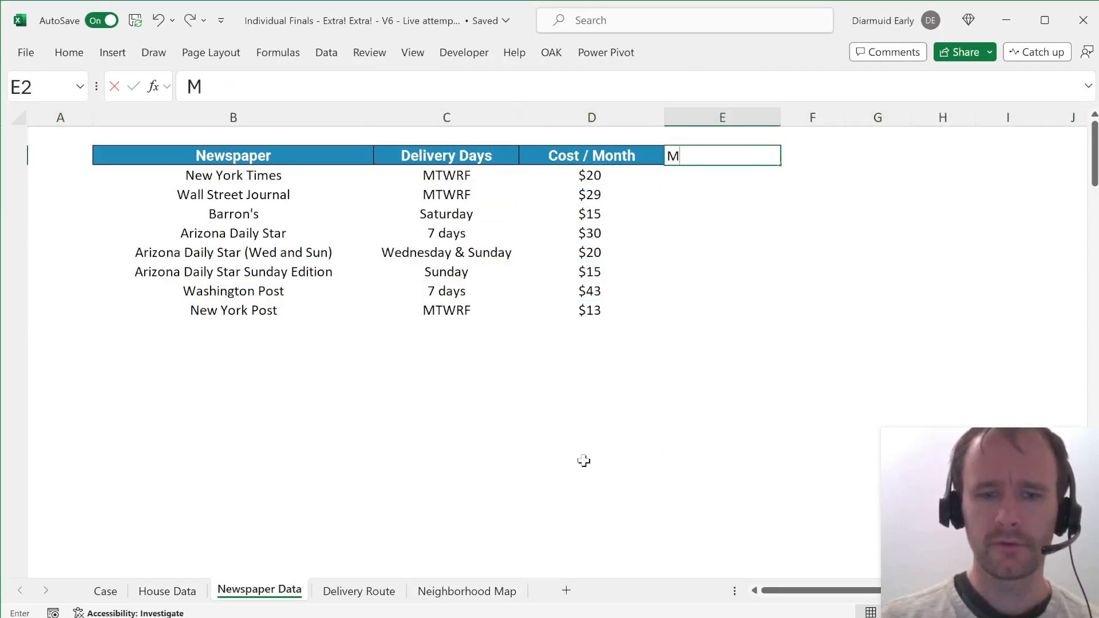
key(Tab)
text(T)
key(Tab)
Step: Set column E's width to 4 and apply that column width through column K
key(Left)
key(Left)
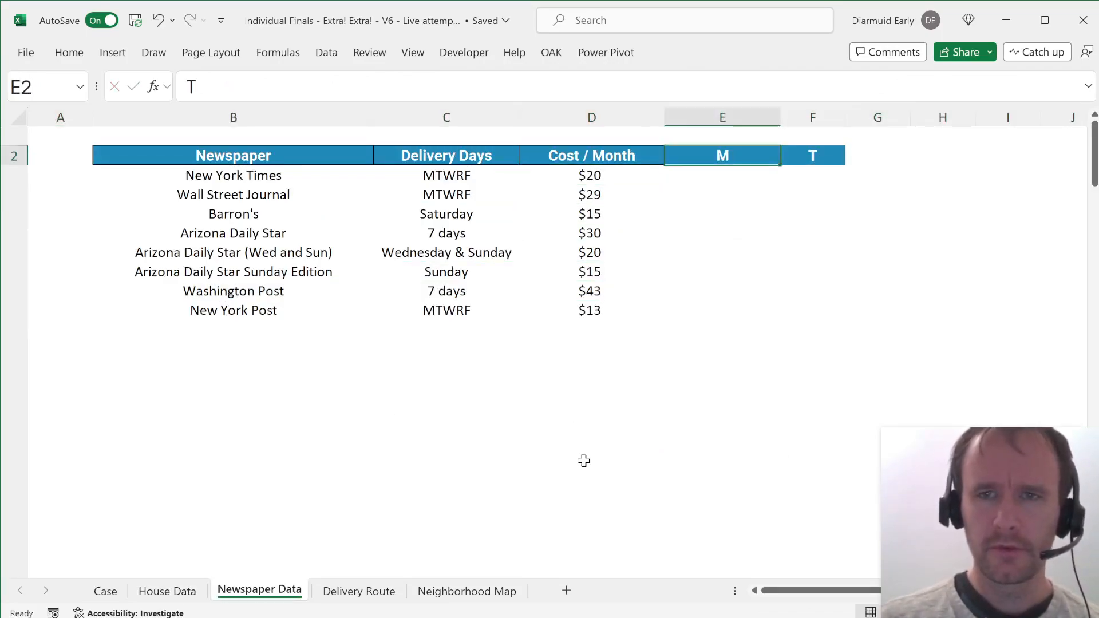
key(alt+h)
text(ow4)
key(Return)
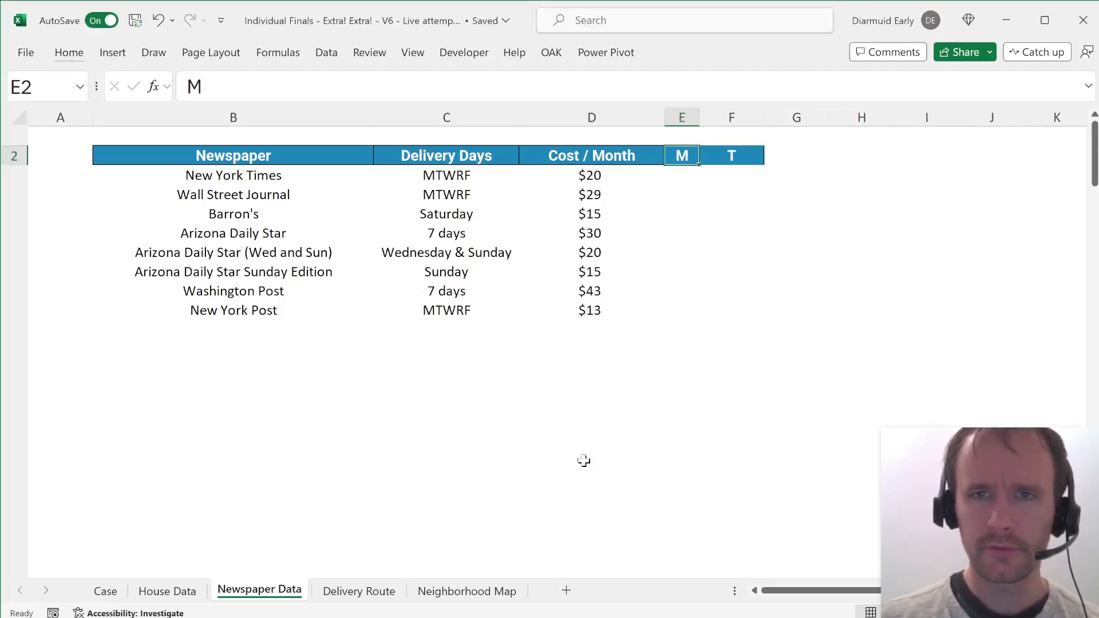
key(ctrl+c)
key(shift+Right)
key(shift+Right)
key(shift+Right)
key(shift+Right)
key(shift+Right)
key(shift+Right)
key(alt+e)
key(s)
key(w)
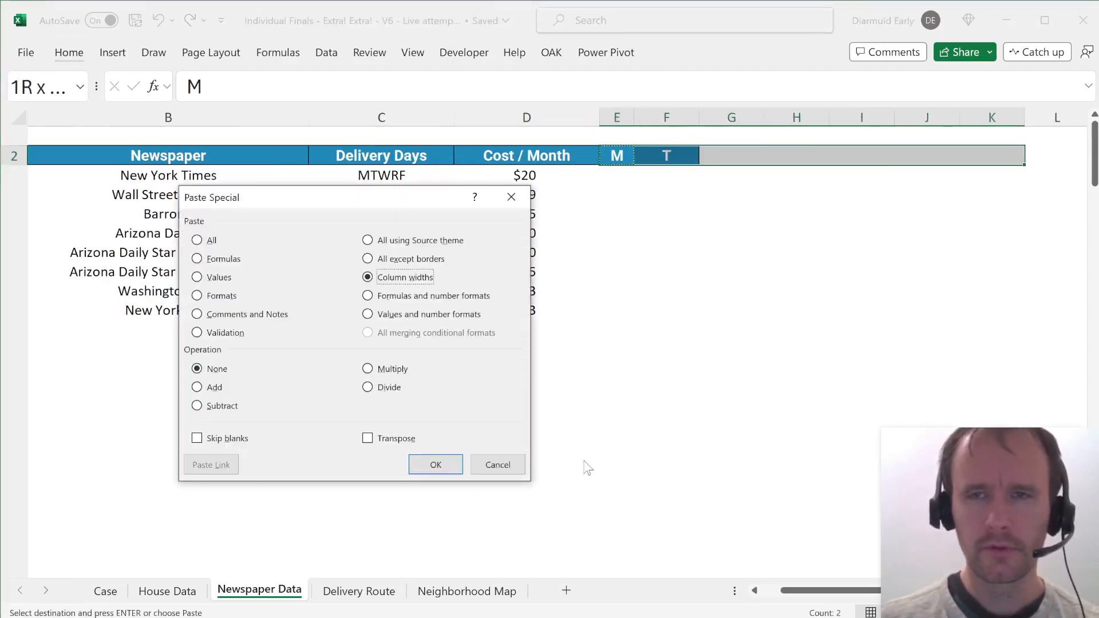
key(Return)
Step: Enter the remaining day headers W, R, F, S and D in G2:K2
key(Right)
key(Right)
text(W)
key(Tab)
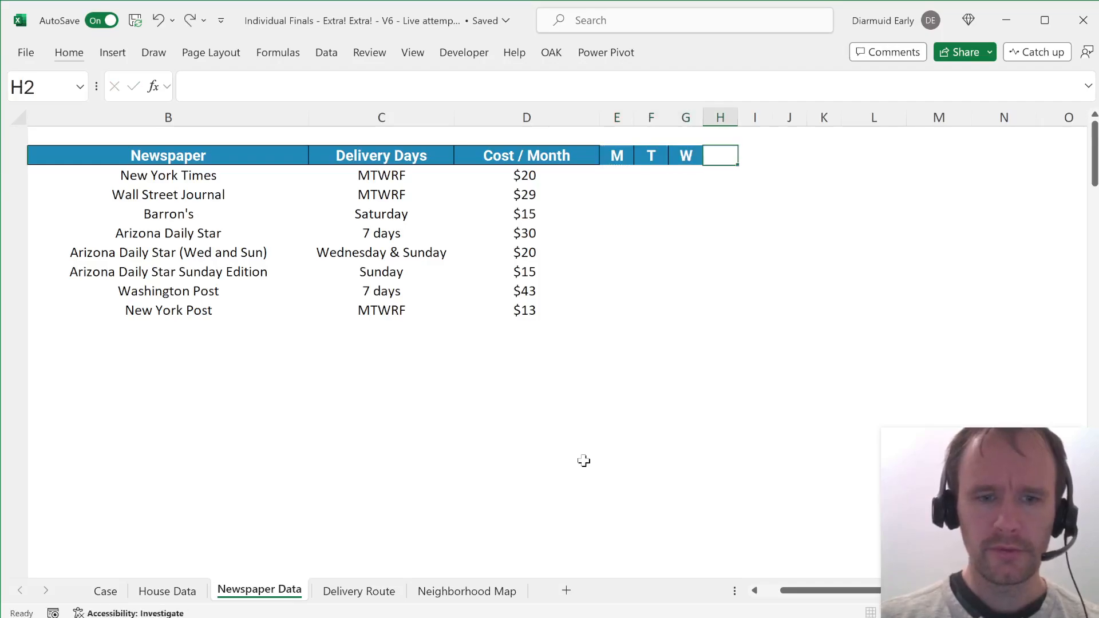
text(R)
key(Tab)
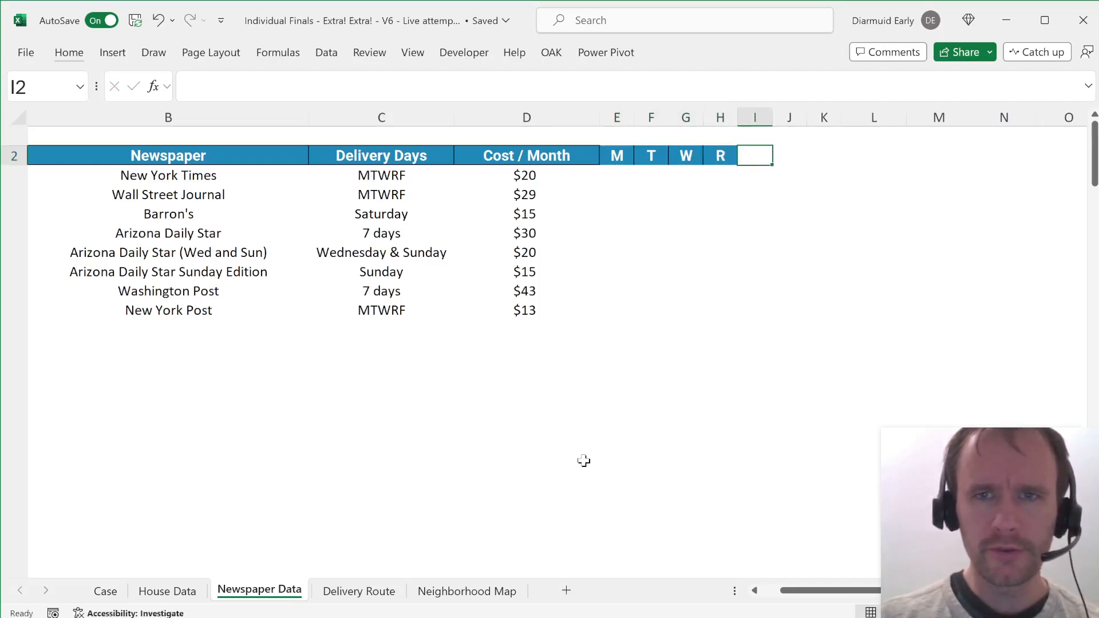
text(F)
key(Tab)
text(S)
key(Tab)
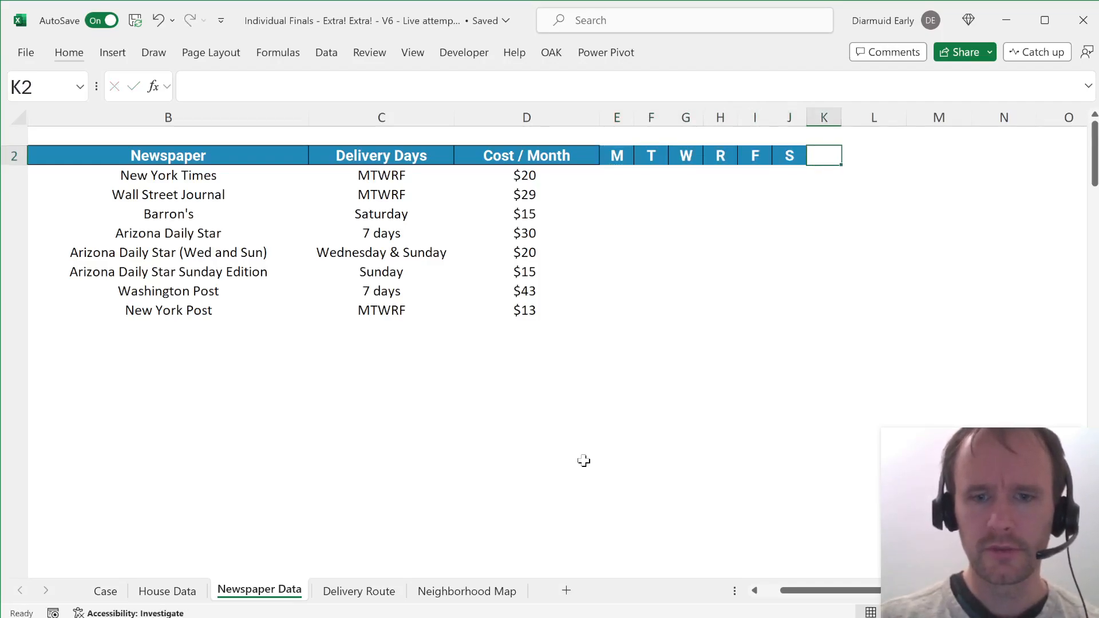
text(D)
key(Return)
Step: Mark Monday to Friday deliveries with X for New York Times and Wall Street Journal in E3:I4
key(Left)
key(Left)
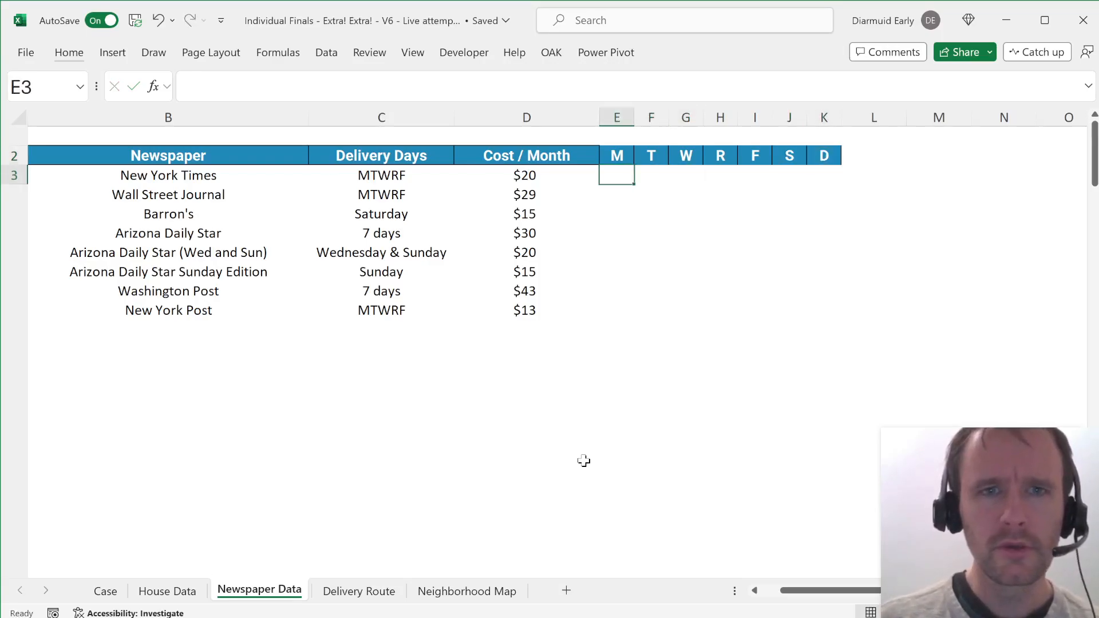
key(shift+Right)
key(shift+Right)
key(shift+Right)
key(shift+Right)
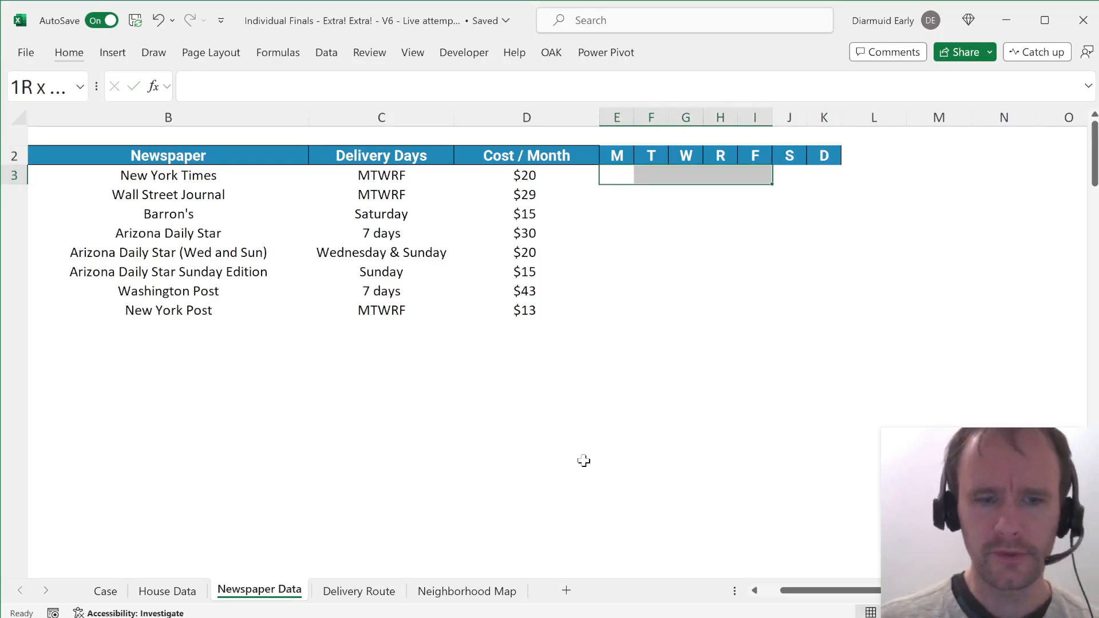
text(X)
key(ctrl+Return)
key(shift+Down)
key(ctrl+d)
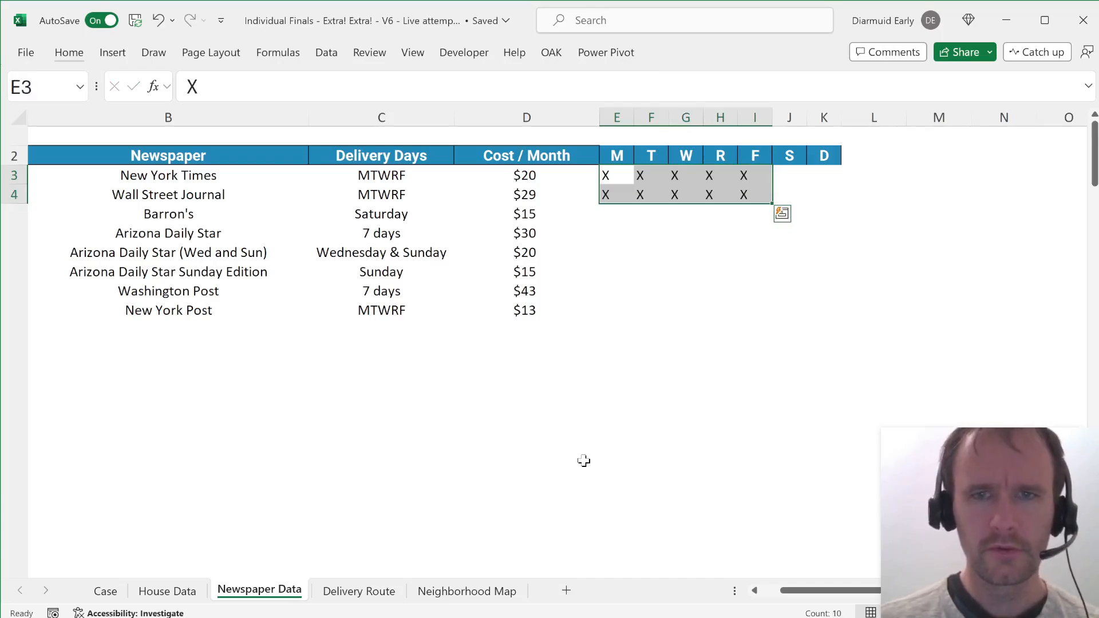
Step: Mark Barron's Saturday delivery with X in J5
key(Down)
key(Right)
key(Right)
key(Right)
key(Down)
key(Right)
key(Right)
text(X)
key(Return)
key(Left)
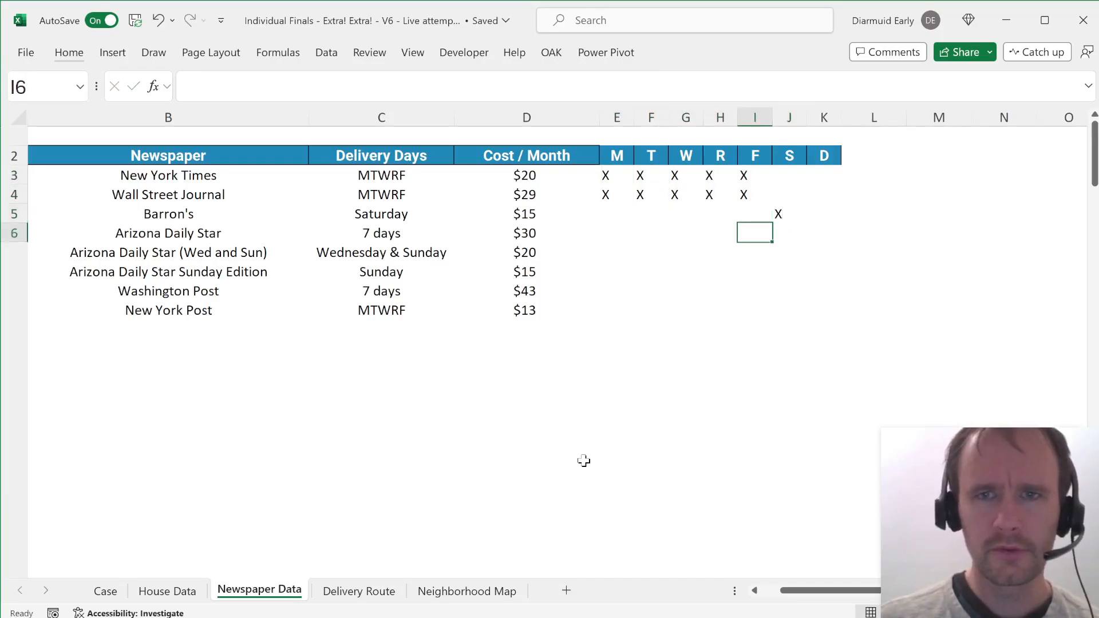
Step: Mark all seven delivery days with X for Arizona Daily Star in E6:K6
key(Right)
key(Right)
key(shift+Left)
key(shift+Left)
key(shift+Left)
key(shift+Left)
key(shift+Left)
key(shift+Left)
key(ctrl+Return)
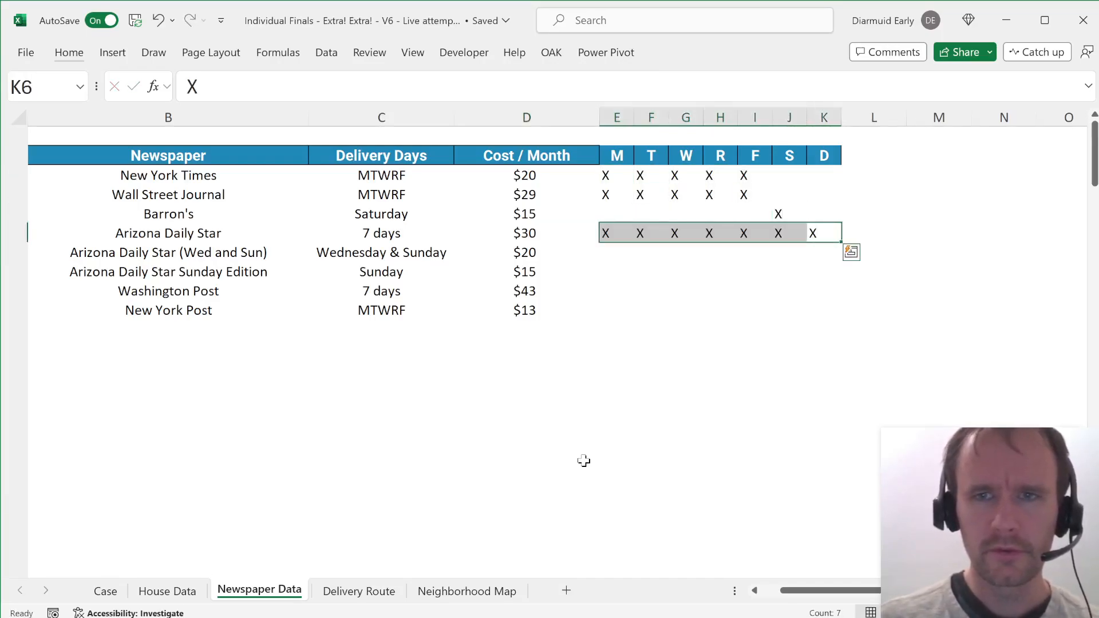
Step: Mark the Sunday and Wednesday deliveries with X for Arizona Daily Star (Wed and Sun) in K7 and G7
key(Down)
text(X)
key(Left)
key(Left)
key(Left)
key(Left)
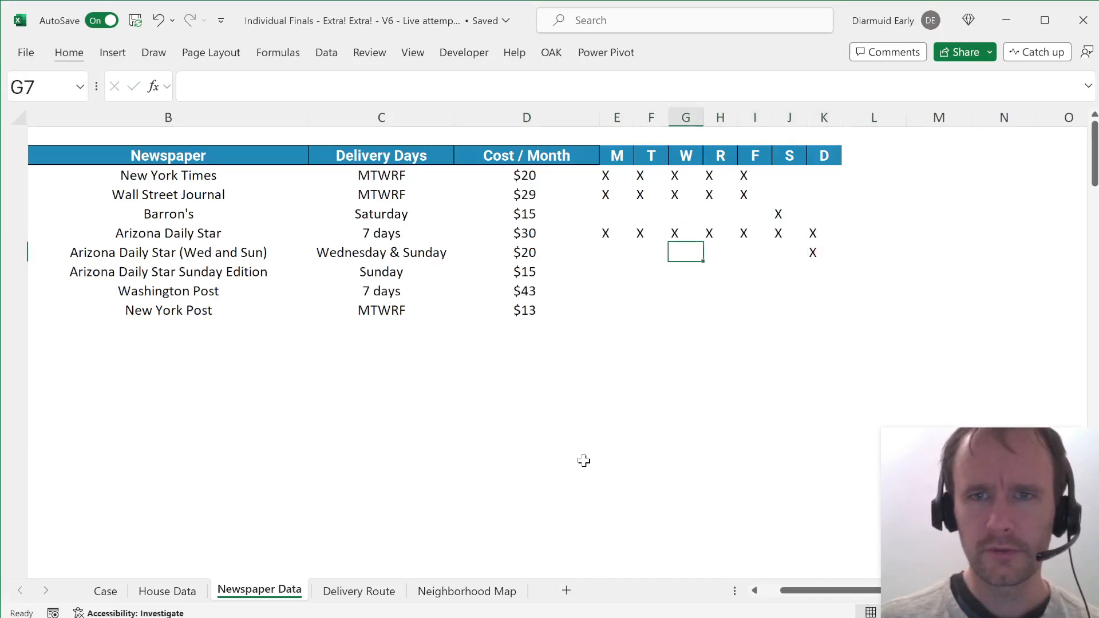
text(X)
key(Down)
Step: Mark the Sunday delivery with X for Arizona Daily Star Sunday Edition in K8
key(Left)
key(Left)
key(Left)
key(Right)
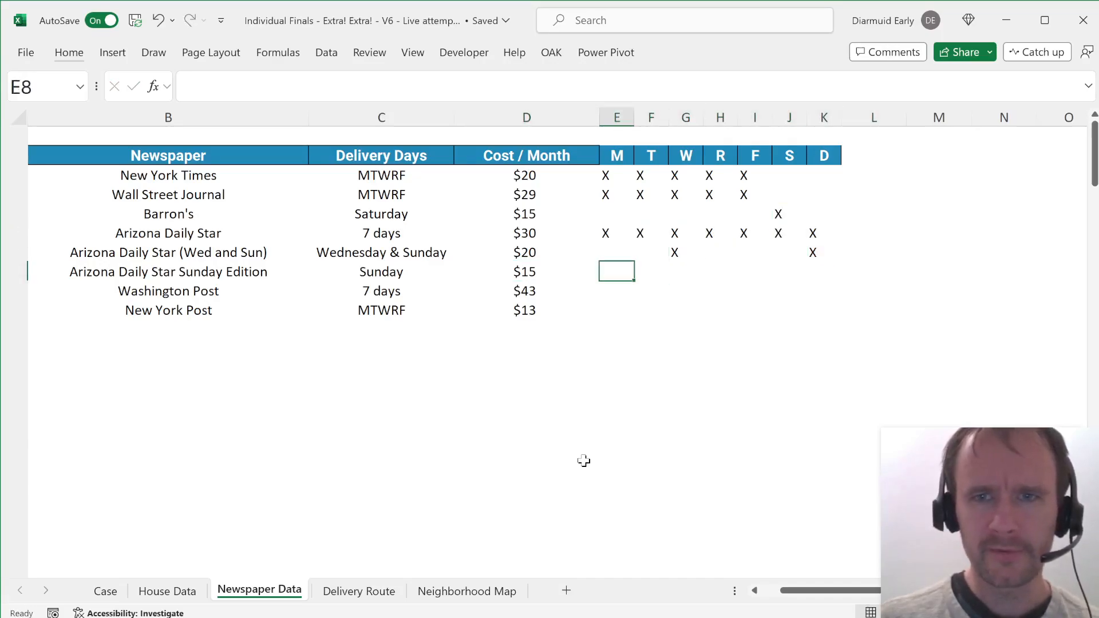
key(Up)
key(Right)
key(Right)
key(Right)
key(Right)
key(Right)
key(Right)
key(Down)
text(X)
key(Return)
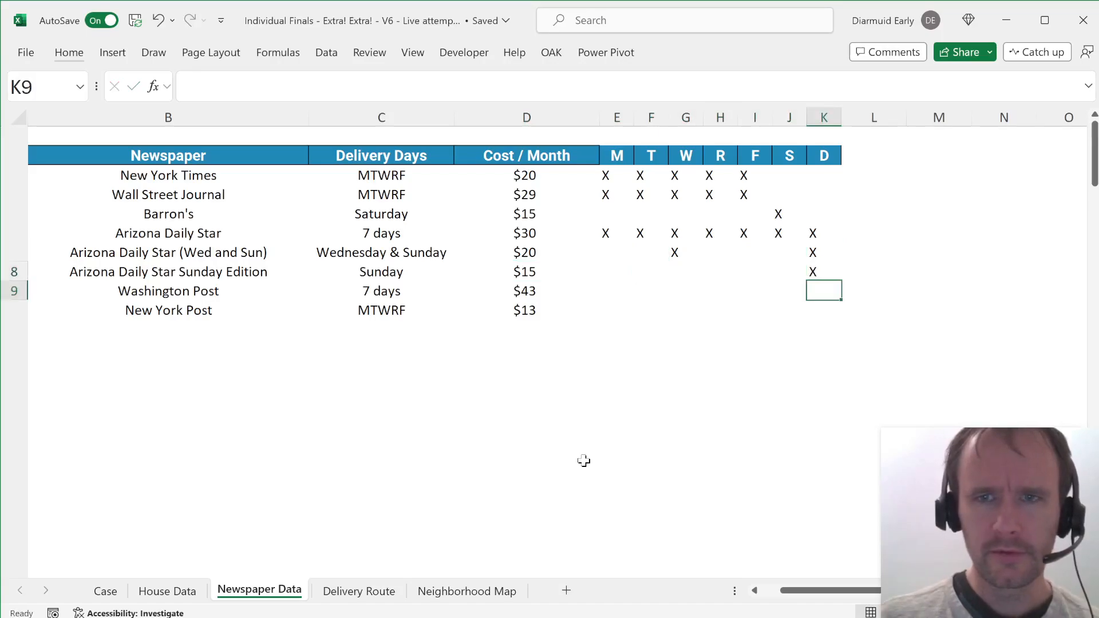
Step: Mark all seven delivery days with X for Washington Post in E9:K9
key(shift+Left)
key(shift+Left)
key(shift+Left)
key(shift+Left)
key(shift+Left)
key(shift+Left)
text(X)
key(ctrl+Return)
Step: Mark Monday to Friday deliveries with X for New York Post in E10:I10
key(Down)
key(Left)
key(Left)
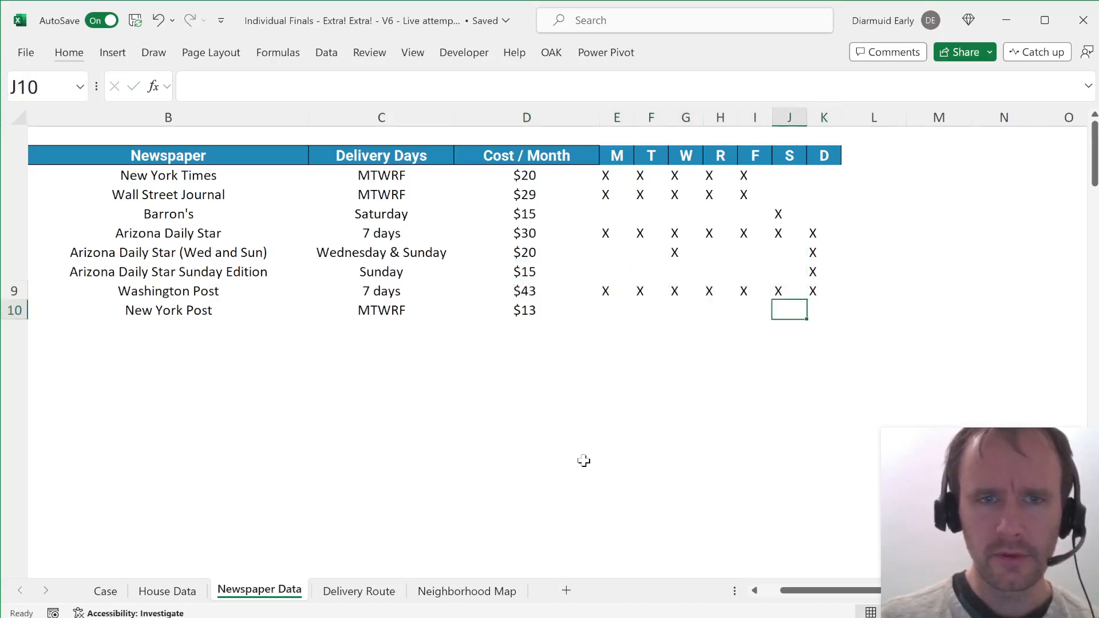
key(shift+Left)
key(shift+Left)
key(shift+Left)
key(shift+Left)
key(shift+Left)
key(shift+Right)
text(X)
key(ctrl+Return)
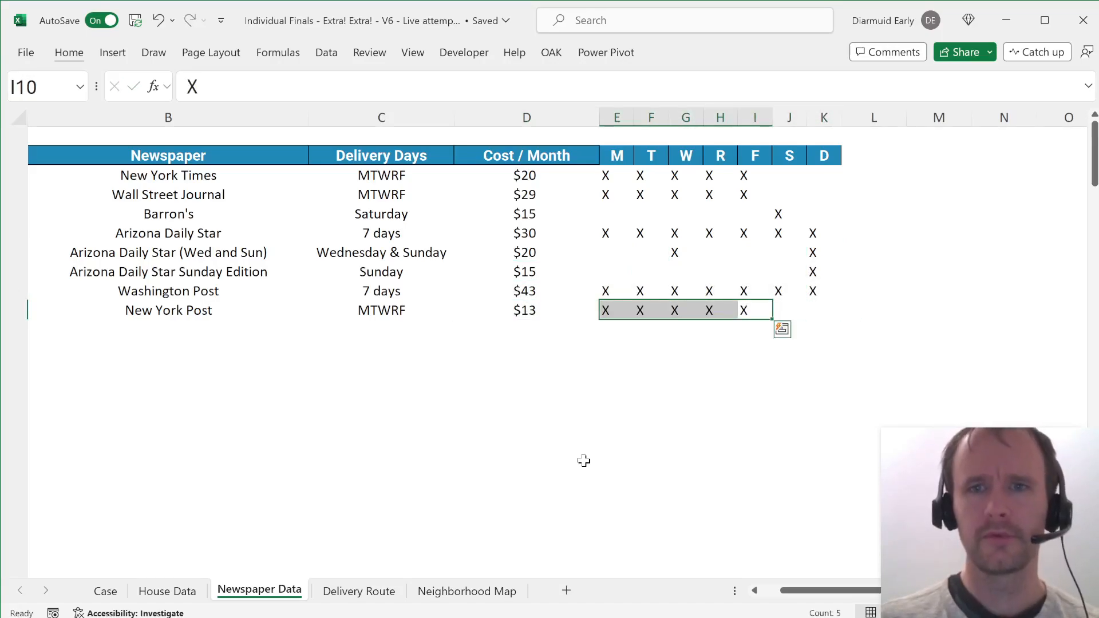
Step: Replace the single-letter day headers in E2 and F2 with Mon and Tue
key(Up)
key(Up)
key(Up)
key(Up)
key(Up)
key(Up)
key(Up)
key(Up)
key(Left)
key(Left)
key(Left)
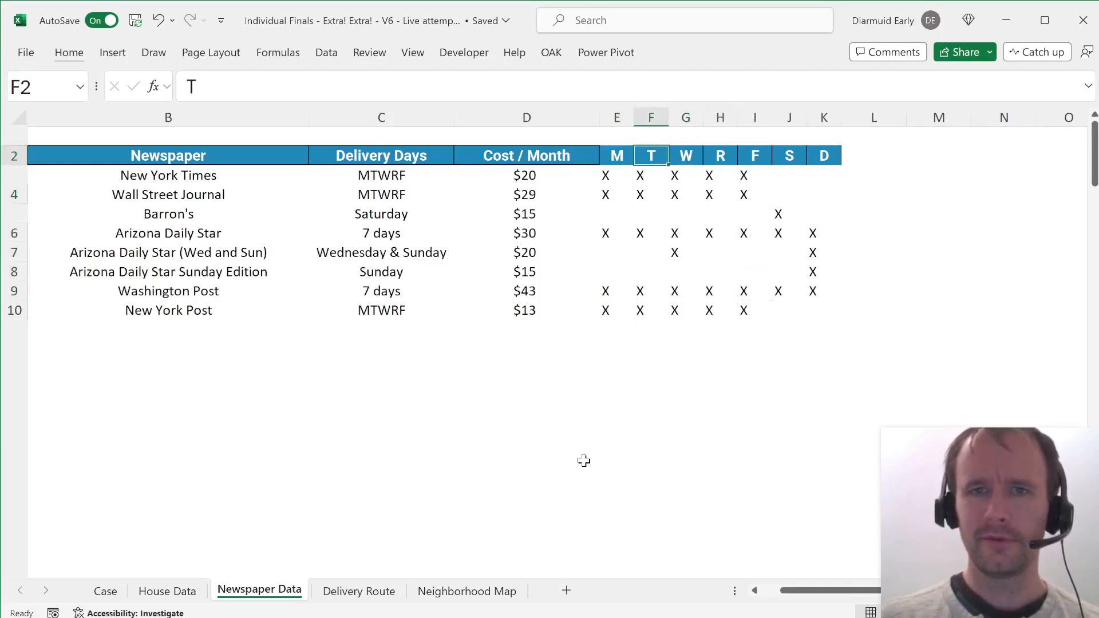
key(Left)
text(Mon)
key(Tab)
text(Tue)
key(Tab)
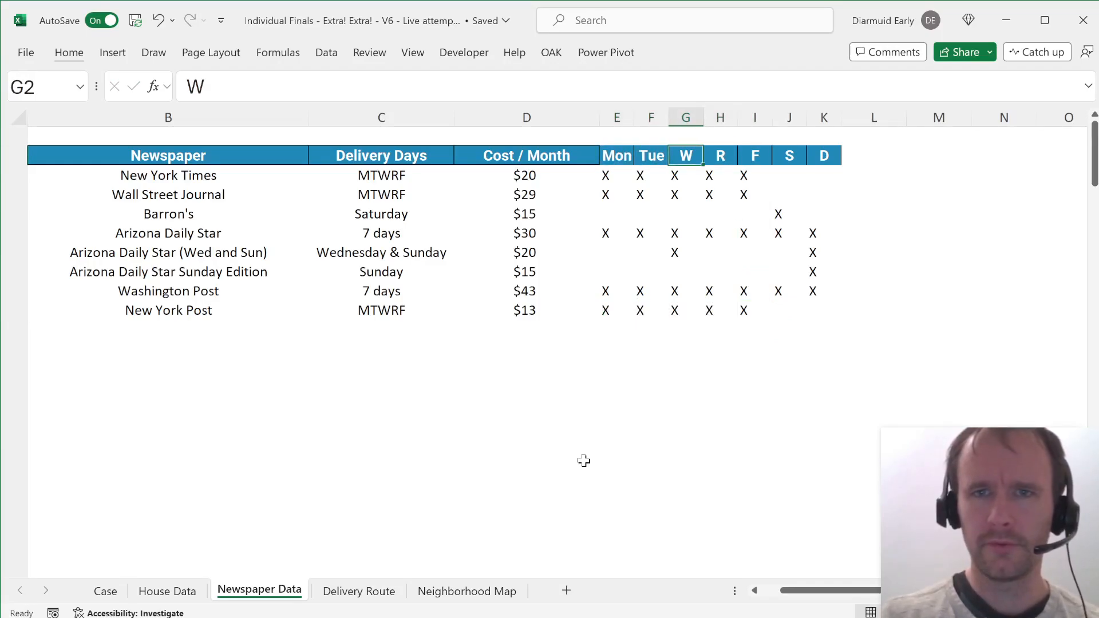
Step: Replace the remaining single-letter day headers in G2:K2 with Wed, Thu, Fri, Sat and Sun
text(Wed)
key(Tab)
text(Thu)
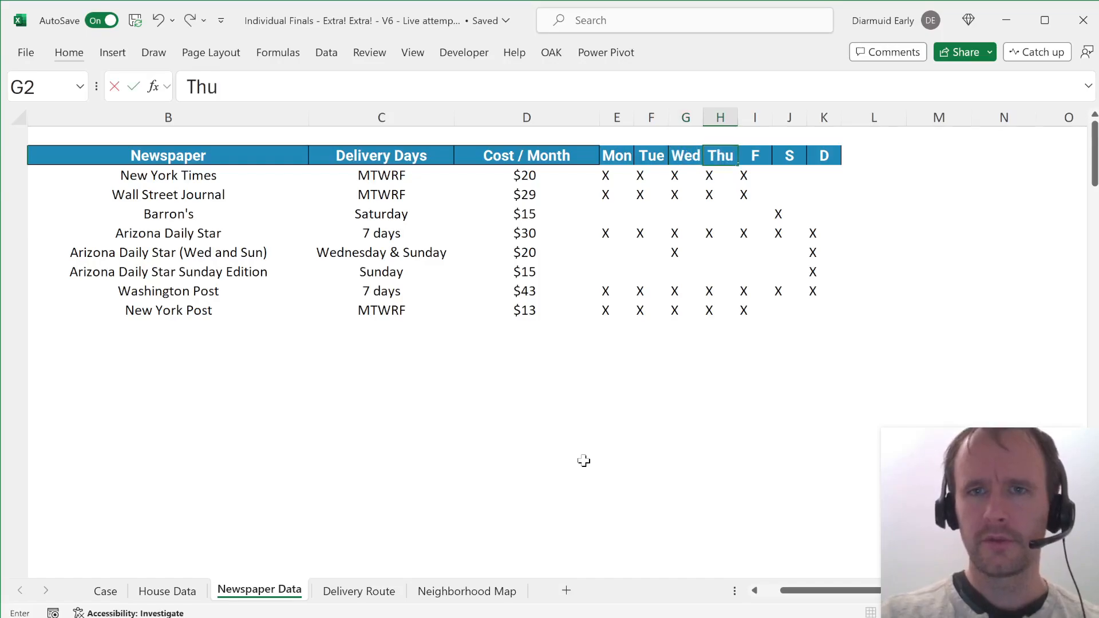
key(Tab)
text(Fri)
key(Tab)
text(F)
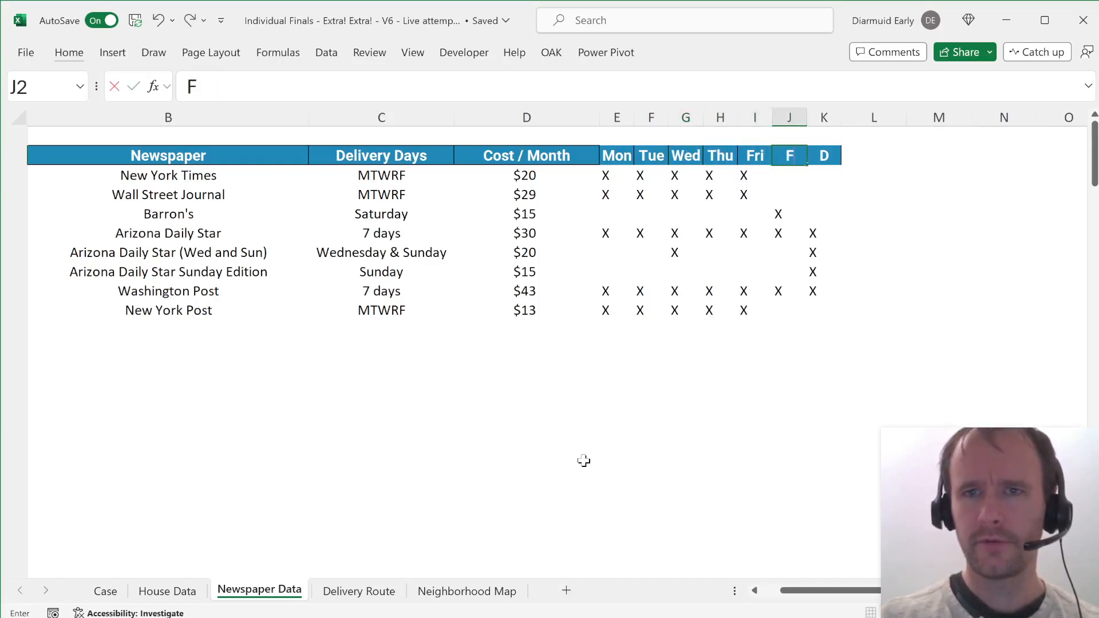
text(Sat)
key(Tab)
text(Sun)
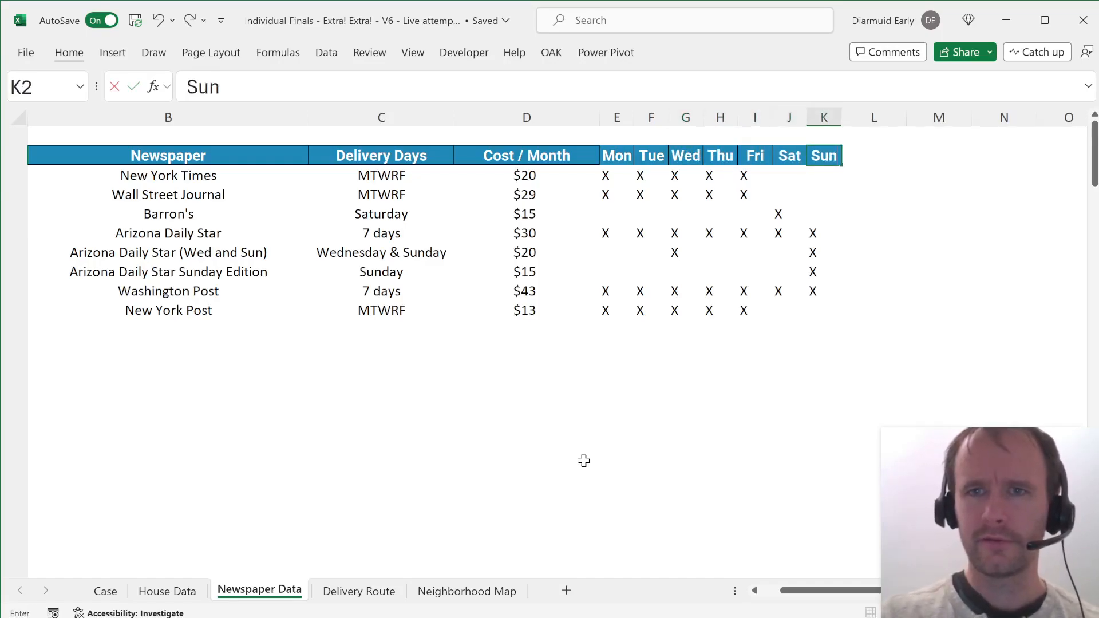
key(Return)
Step: Examine the House Data subscription table down to the empty rows below it, and check the Level 2 question on Case
key(ctrl+Page_Up)
key(Up)
key(Up)
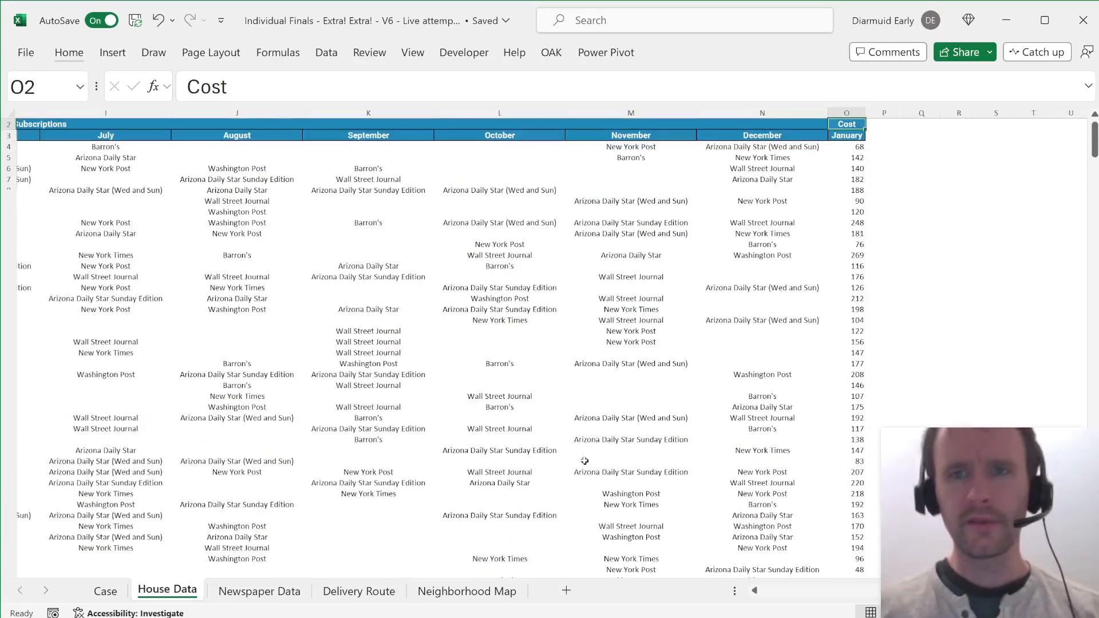
key(Down)
key(Left)
key(ctrl+Left)
key(Right)
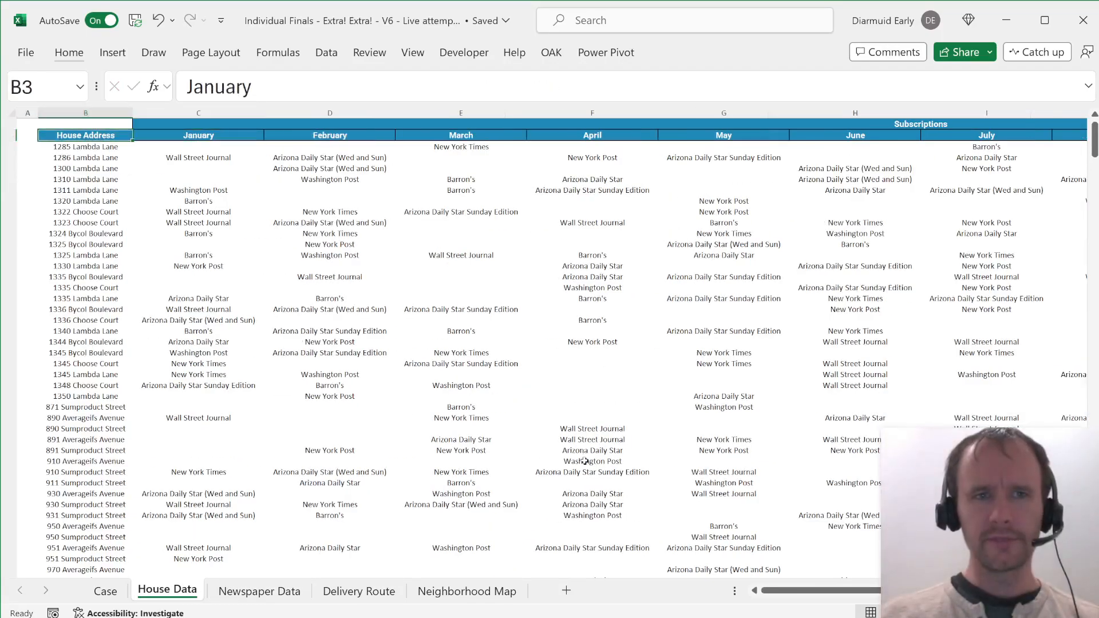
key(Left)
key(ctrl+Down)
key(Down)
key(Down)
key(Right)
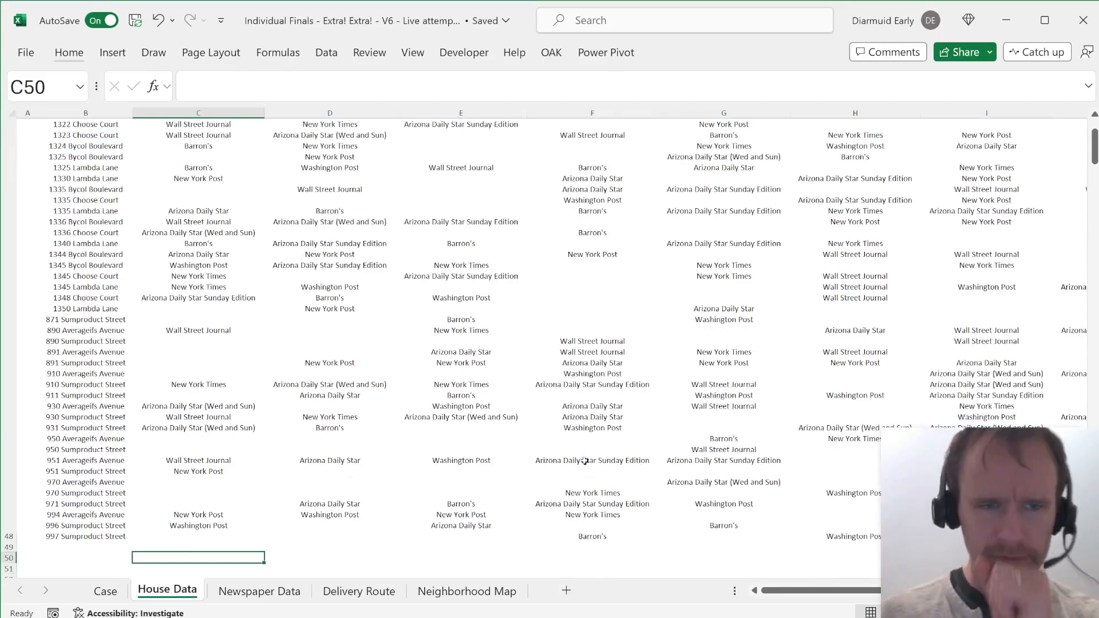
key(Up)
key(Down)
key(ctrl+Page_Up)
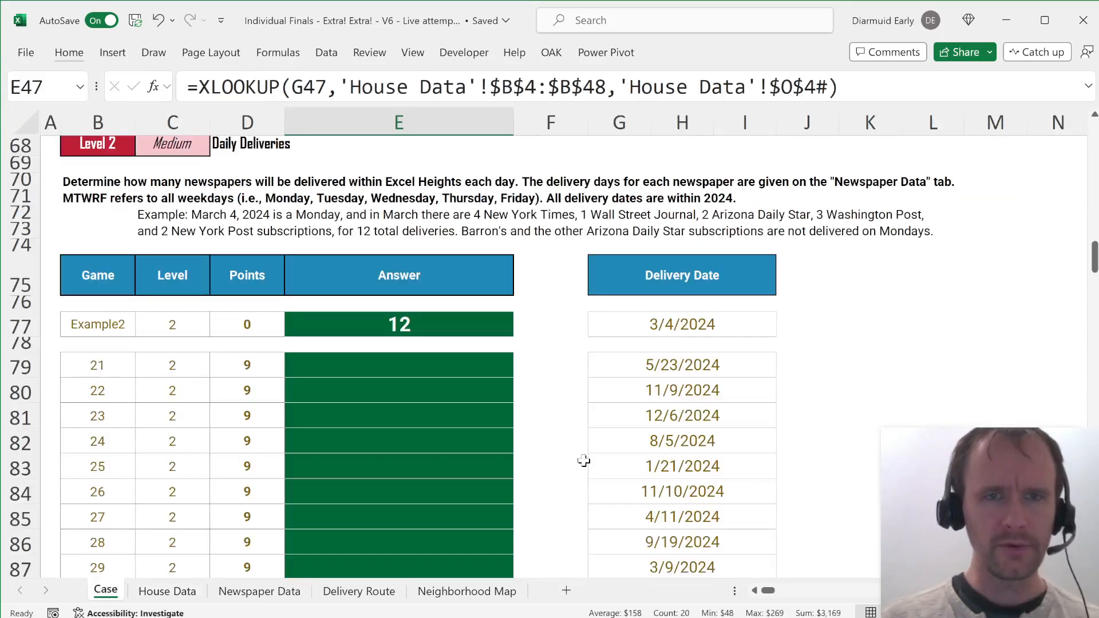
key(ctrl+Page_Down)
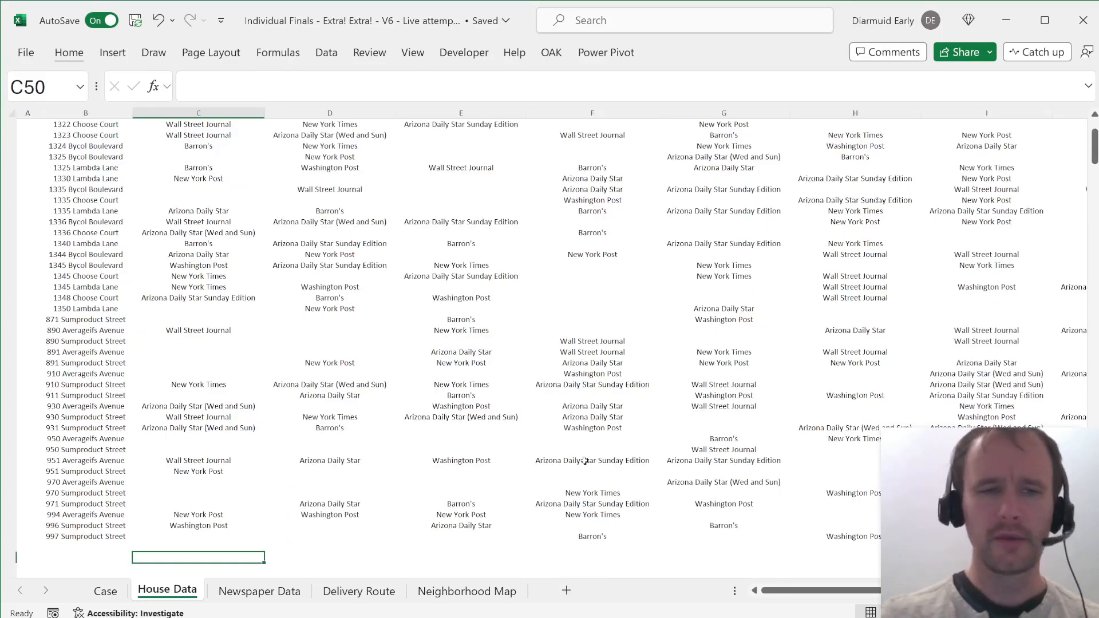
Step: Enter =DATEVALUE(1&C3&2024) in C50 of House Data, below the January subscriptions, and undo its automatic date format
text(=)
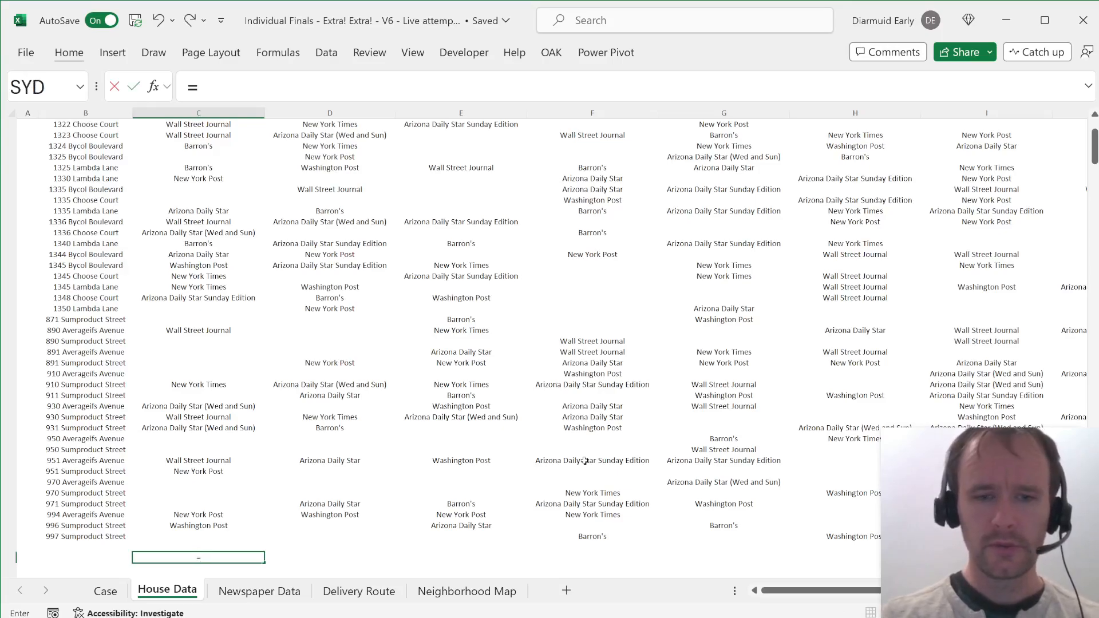
text(dat)
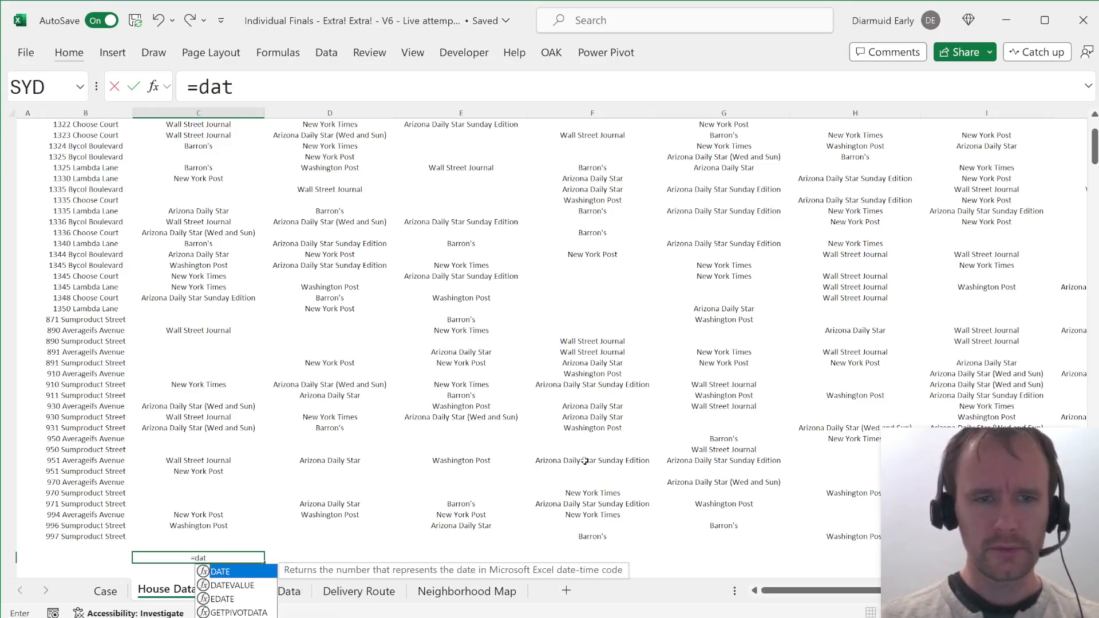
key(Down)
key(Tab)
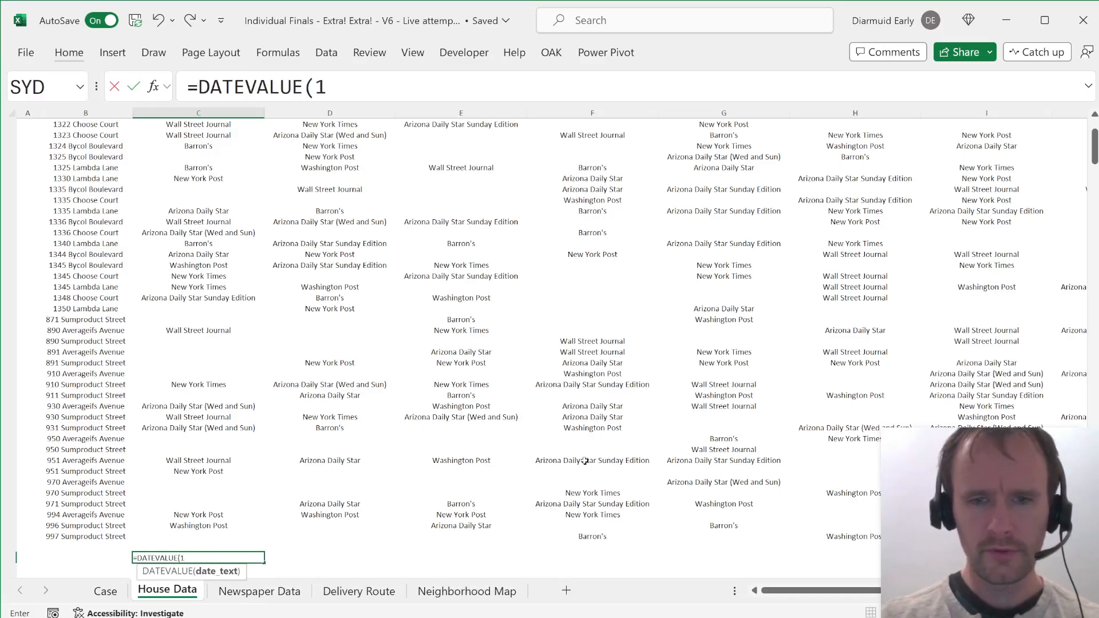
scroll(584, 460, up, 15)
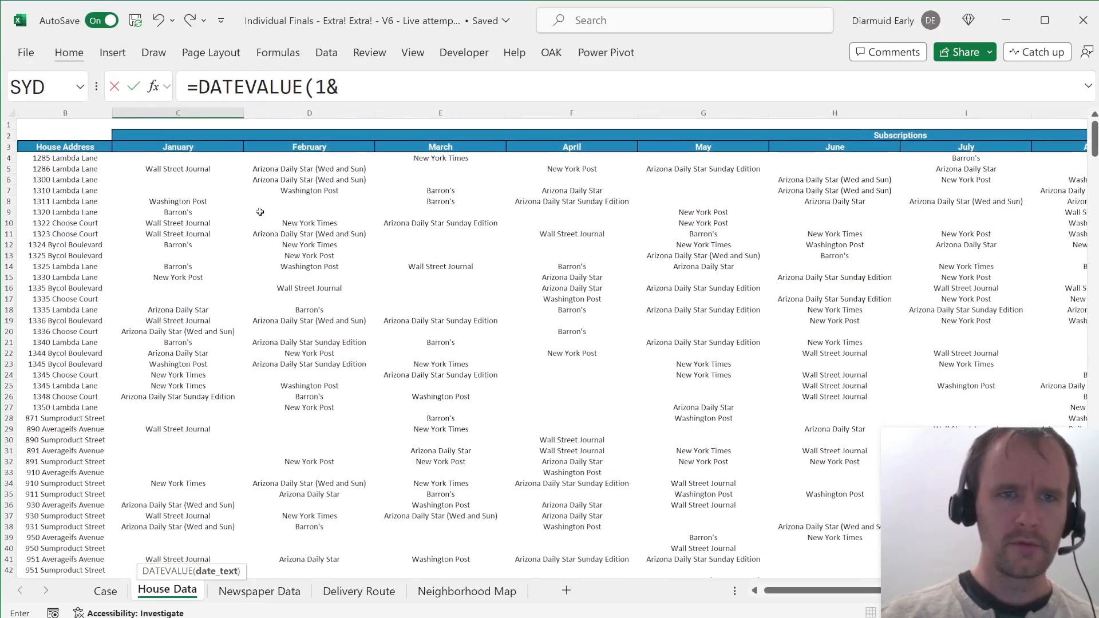
click(188, 147)
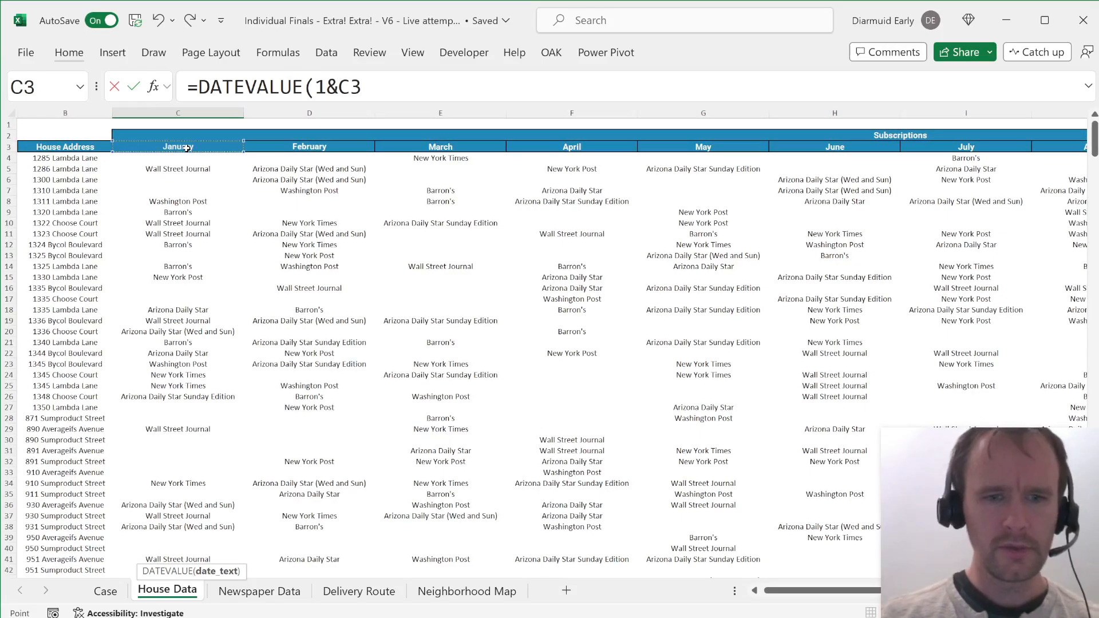
text(&)
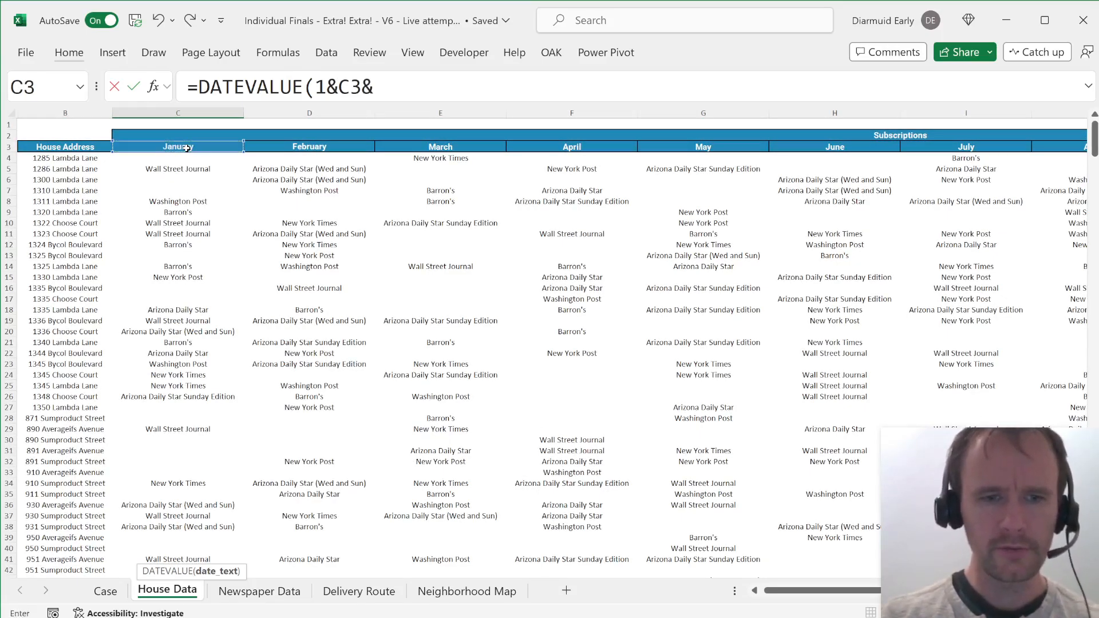
text(2024)
key(Return)
key(Up)
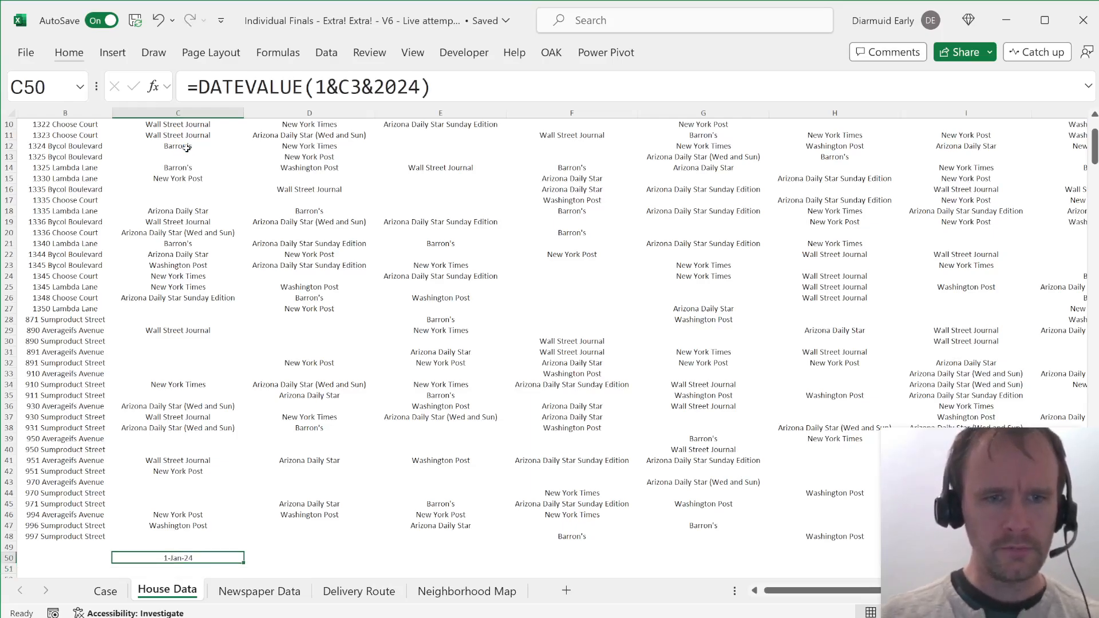
key(ctrl+z)
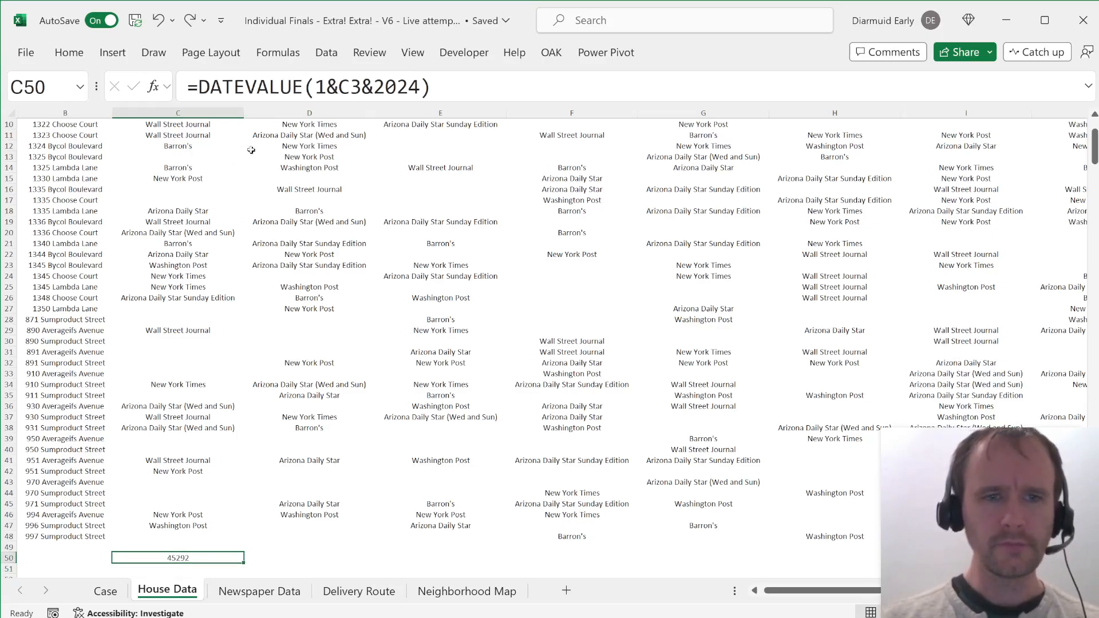
Step: Wrap the C50 formula in EOMONTH with 0 months, making it =EOMONTH(DATEVALUE(1&C3&2024),0)
click(200, 88)
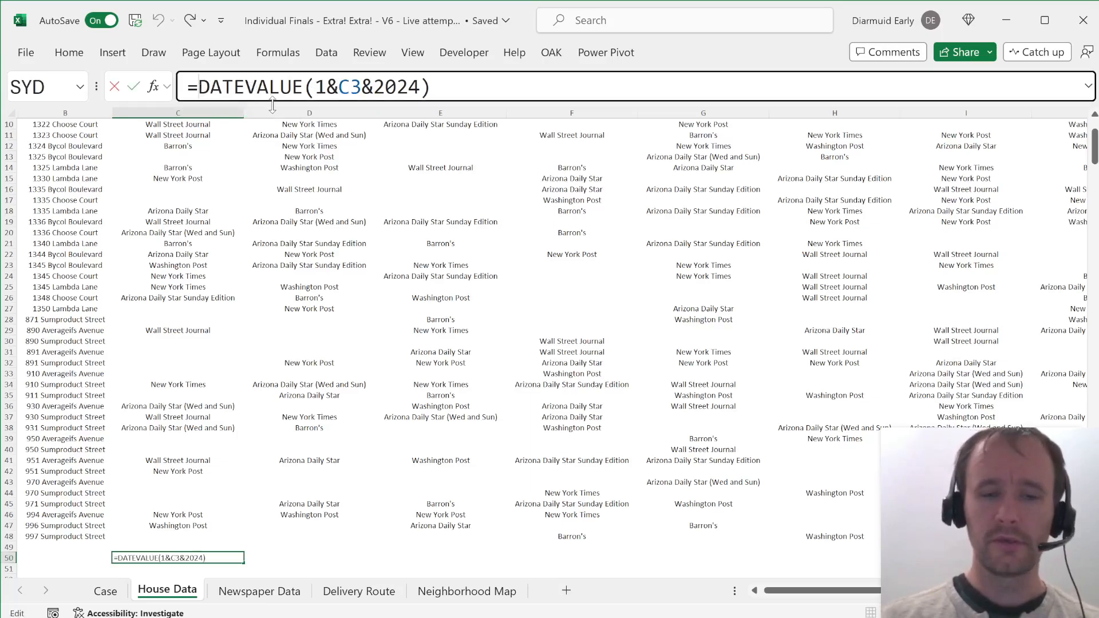
text(eom)
key(Tab)
key(End)
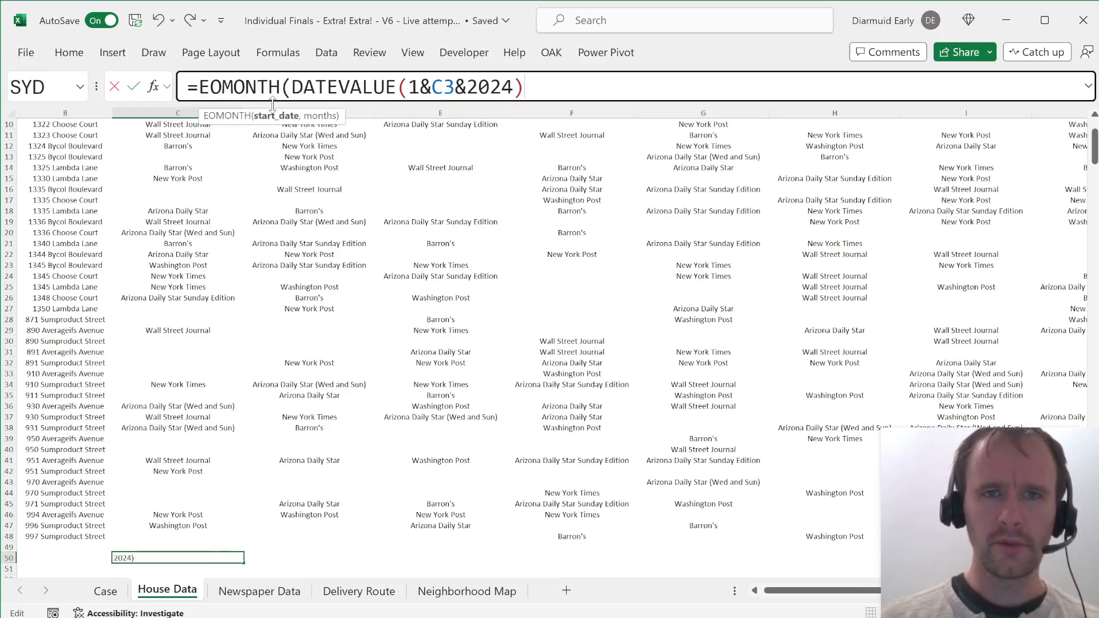
text(,0))
key(ctrl+Return)
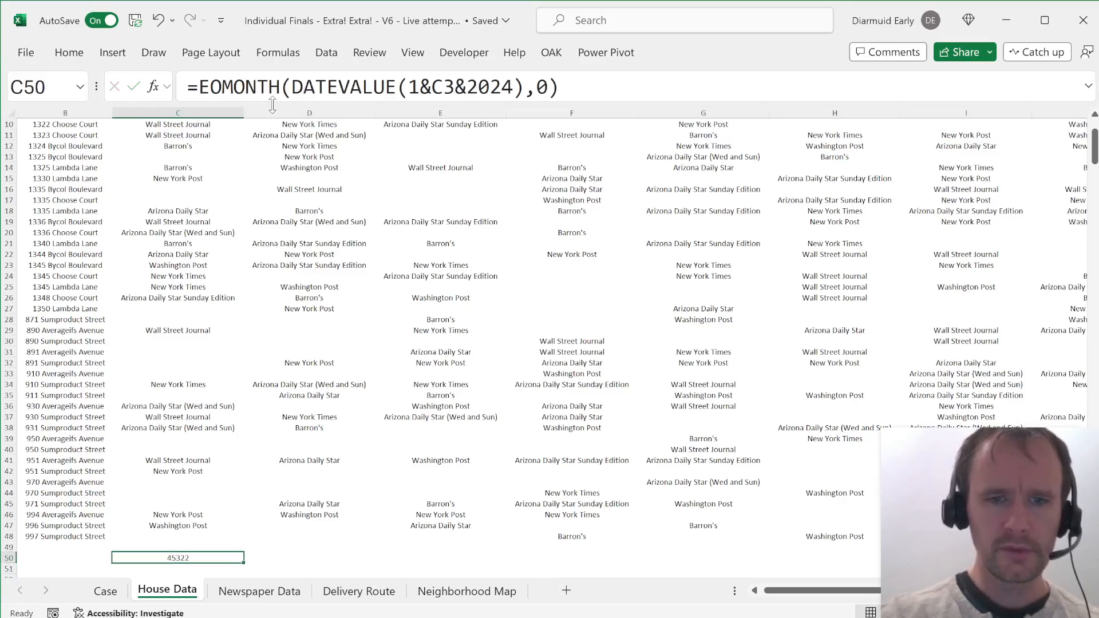
Step: Format C50 as a day-month-year date and fill its month-end formula across to the December column, N50
key(shift+Right)
key(shift+Right)
key(shift+Right)
key(shift+Right)
key(shift+Right)
key(shift+Right)
key(shift+Right)
key(shift+Right)
key(shift+Right)
key(shift+Right)
key(shift+Right)
key(shift+Right)
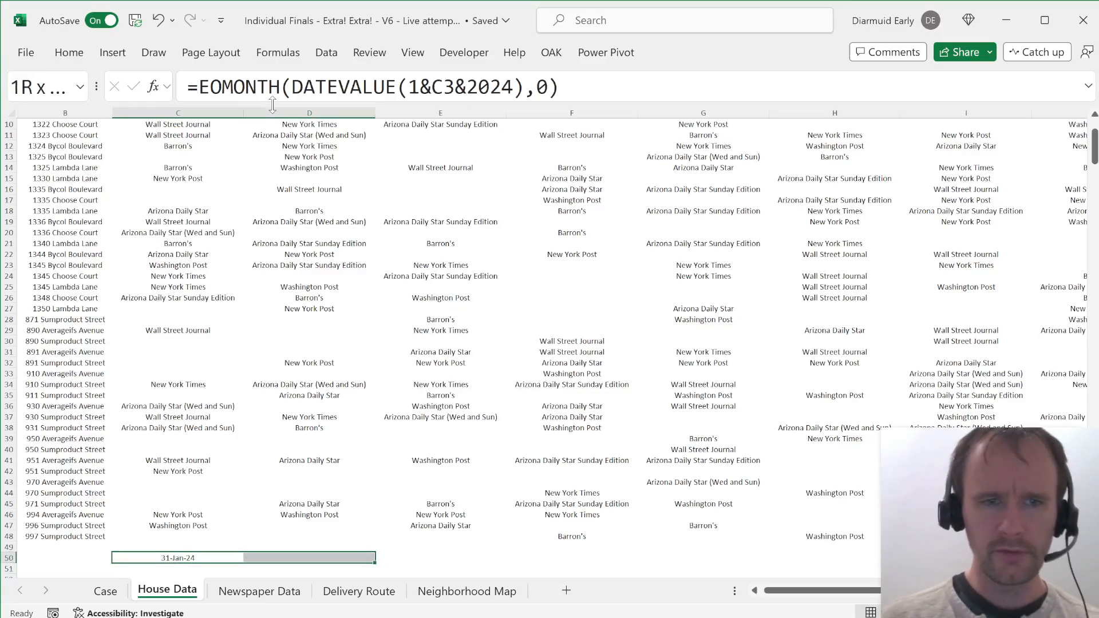
key(shift+Left)
key(shift+Left)
key(shift+Left)
key(shift+Right)
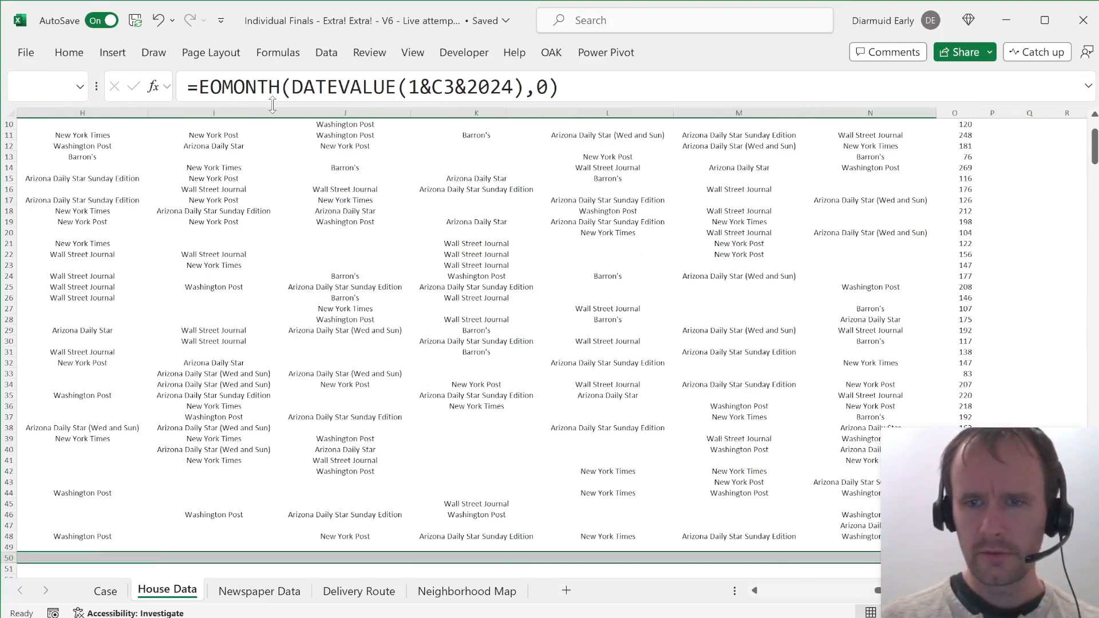
key(ctrl+r)
Step: Check the row of month-end dates below the house table, and go to the Newspaper Data sheet
key(Left)
key(Left)
key(Right)
key(Right)
key(Down)
key(Down)
key(Up)
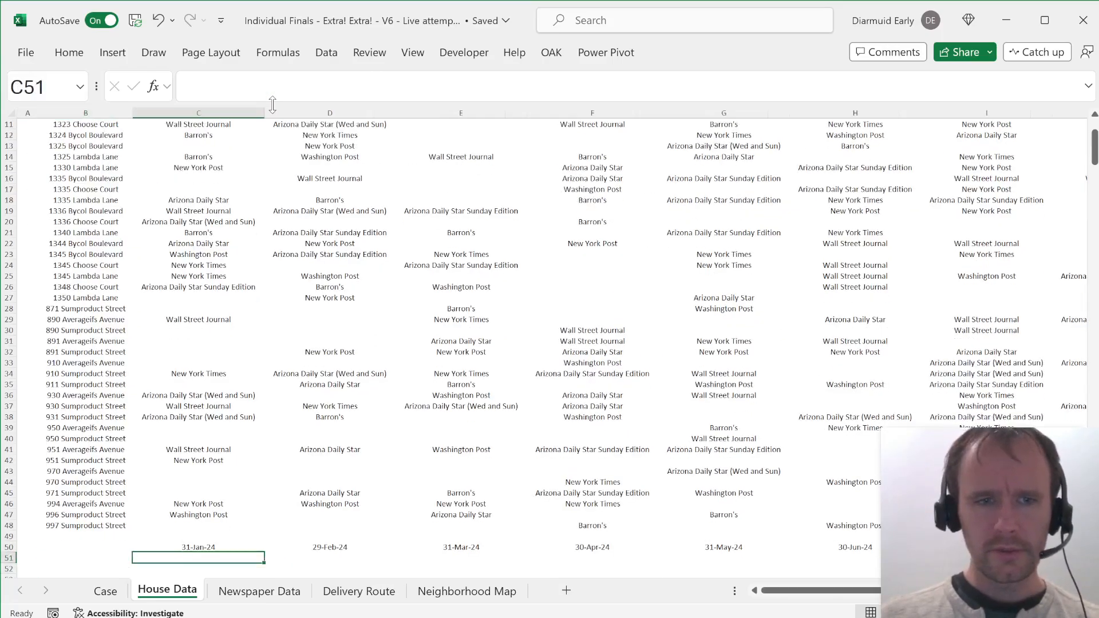
key(Left)
key(Down)
key(Up)
key(ctrl+Page_Down)
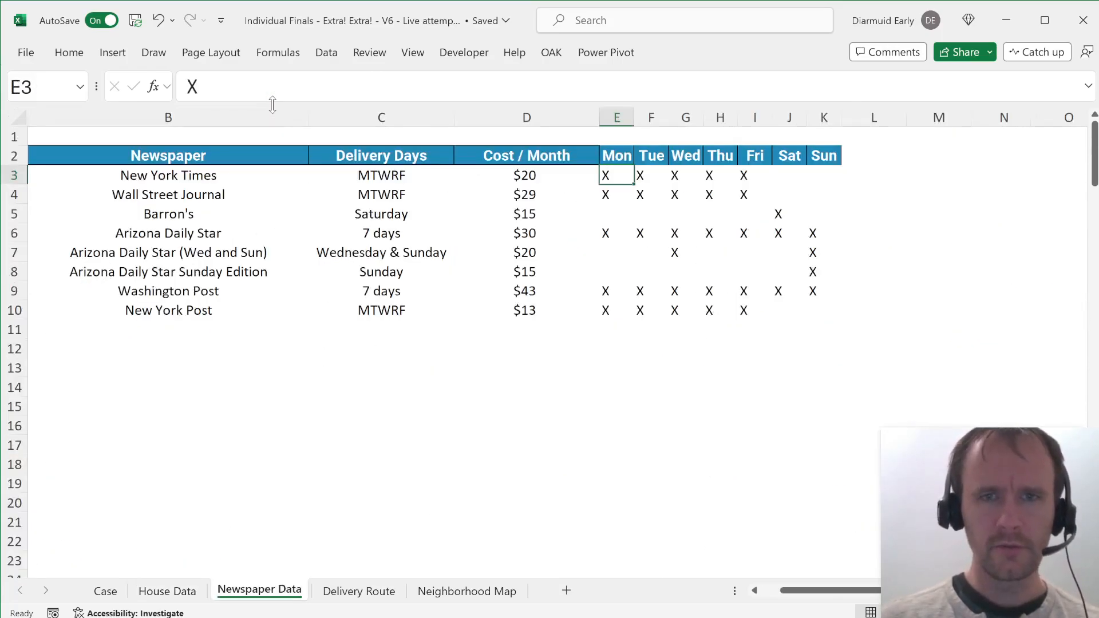
Step: Copy the Mon to Sun headers from Newspaper Data and paste them as transposed values into B51:B57 of House Data
key(Up)
key(ctrl+shift+Right)
key(ctrl+c)
key(ctrl+Page_Up)
key(ctrl+alt+v)
key(v)
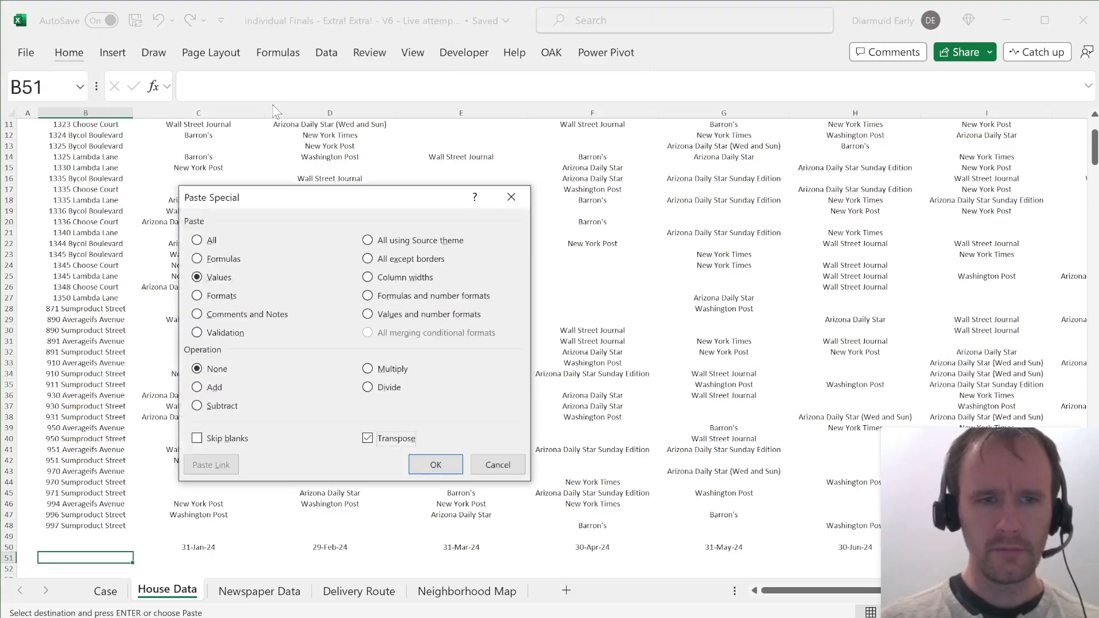
key(e)
key(Return)
key(Right)
text(=)
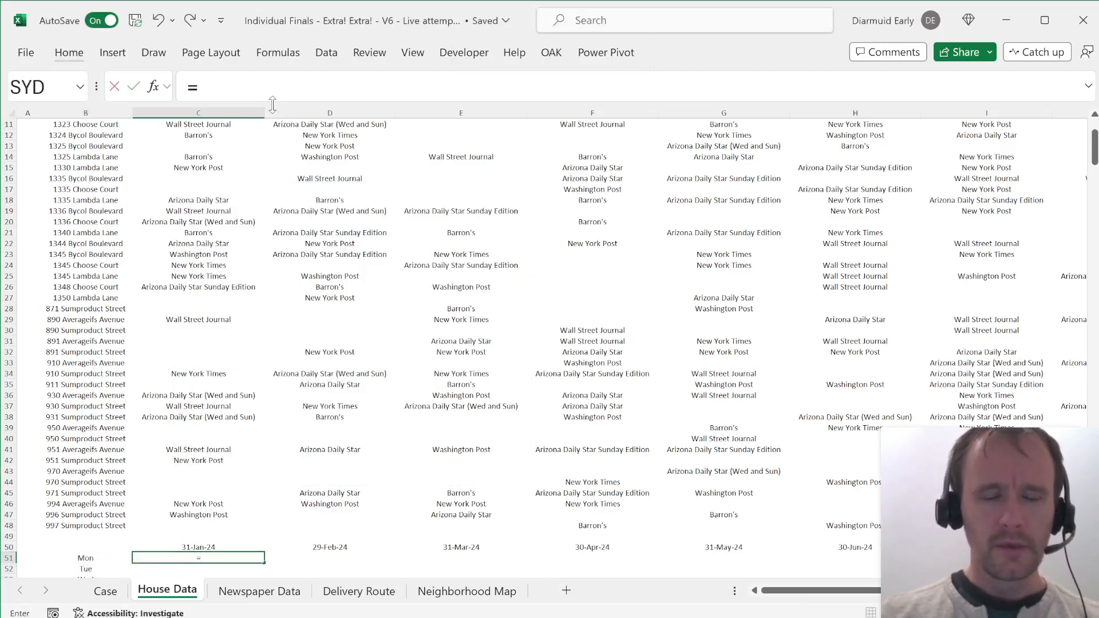
key(Escape)
key(Left)
key(ctrl+shift+Down)
key(Right)
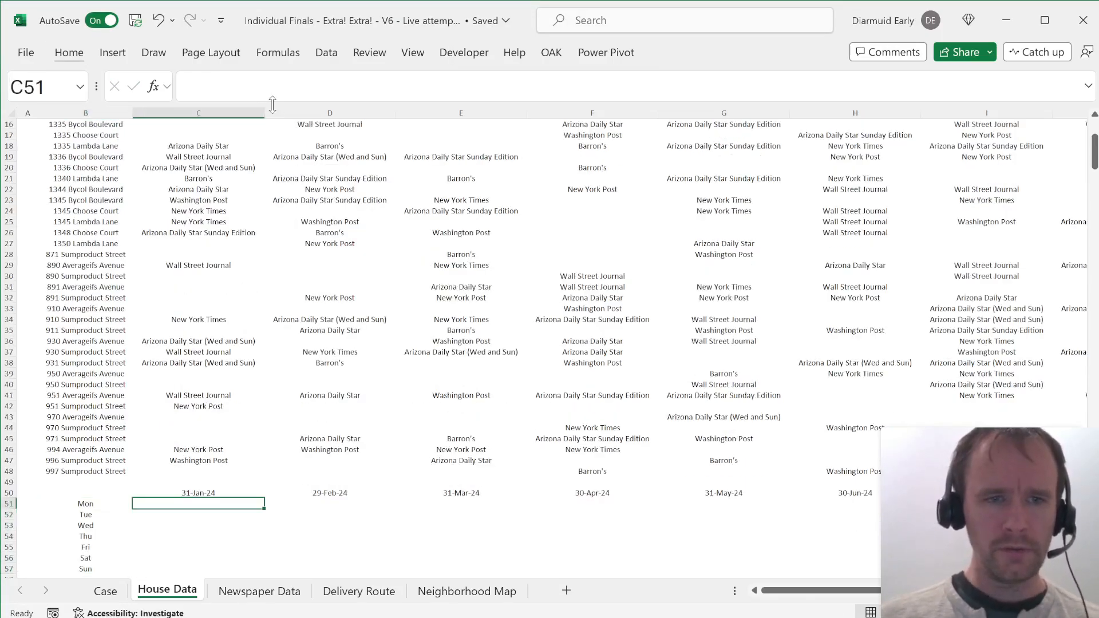
Step: Begin a SEQUENCE formula in C51 with DAY(C50) as the number of rows, leaving the columns argument empty
text(=)
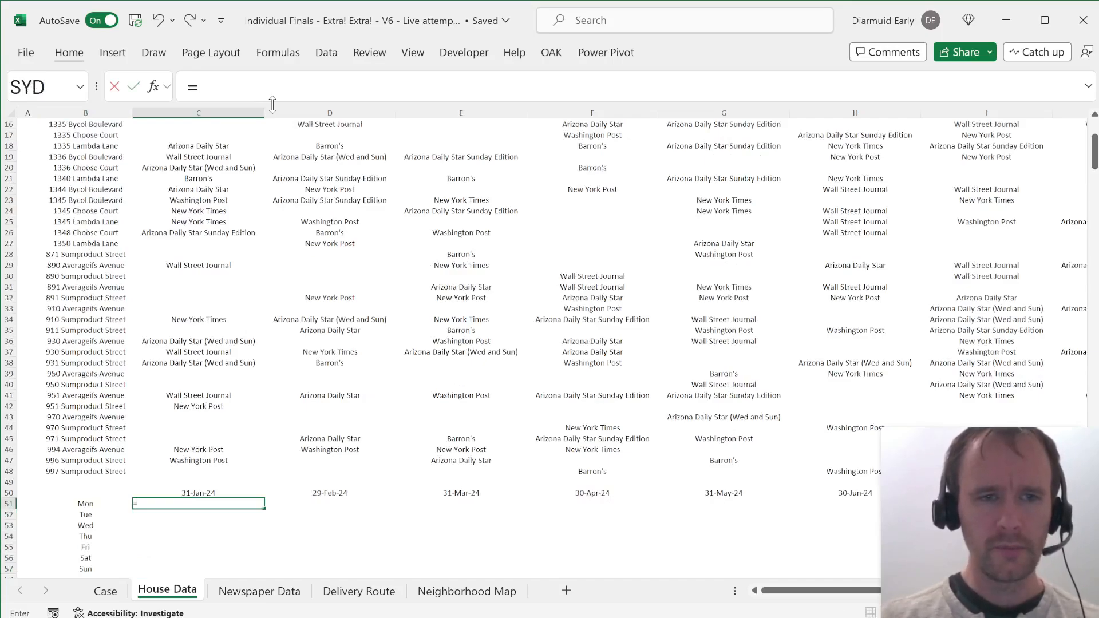
text(seq)
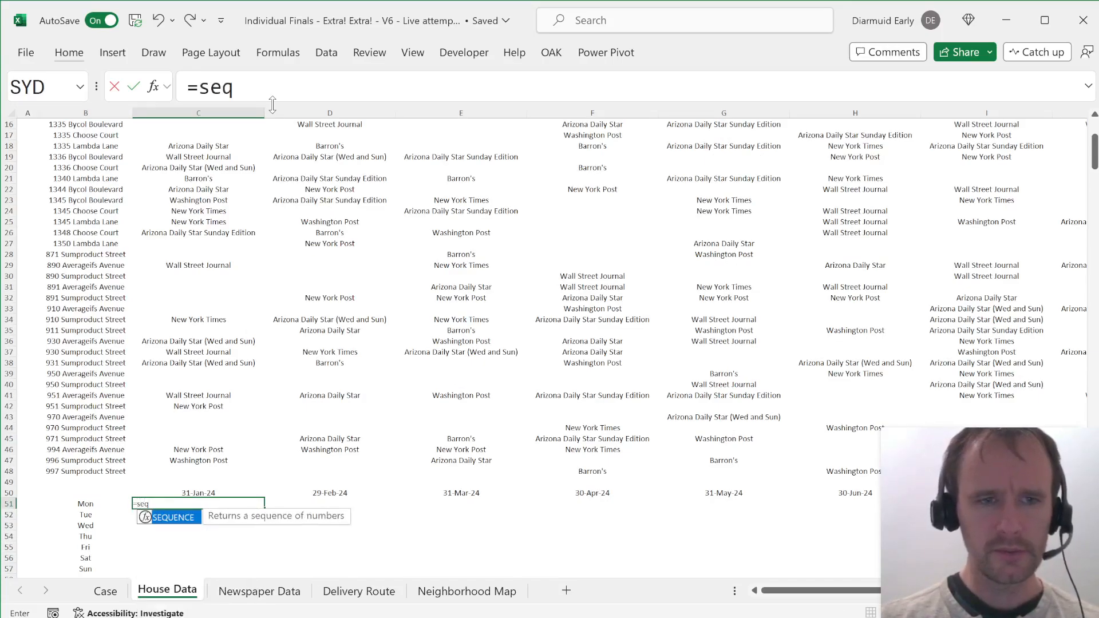
key(Tab)
text(day)
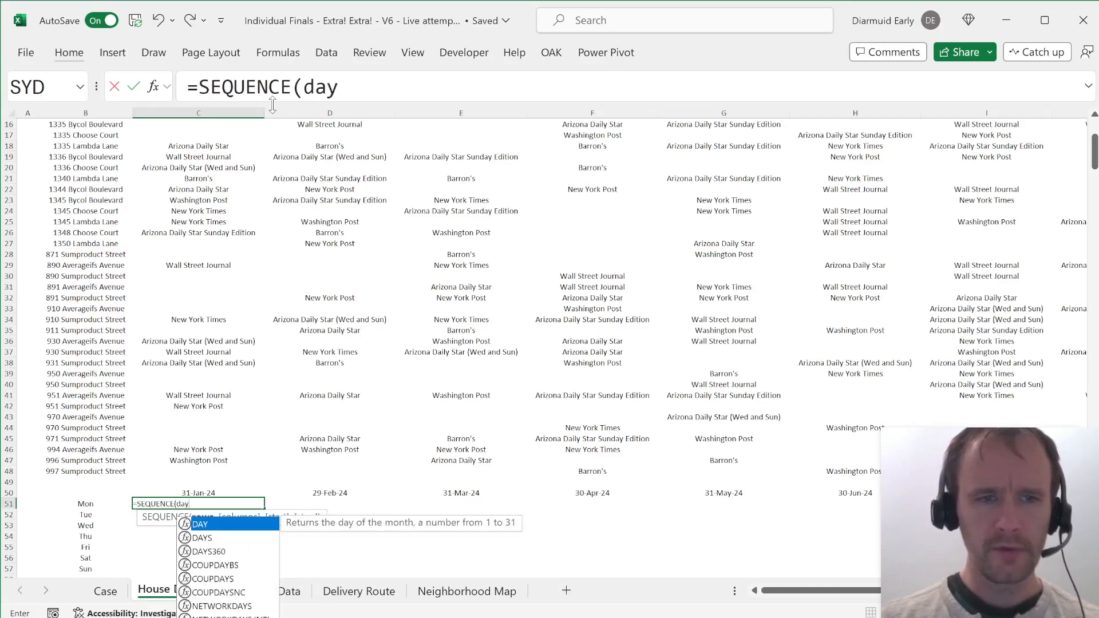
key(Tab)
key(Up)
text(),)
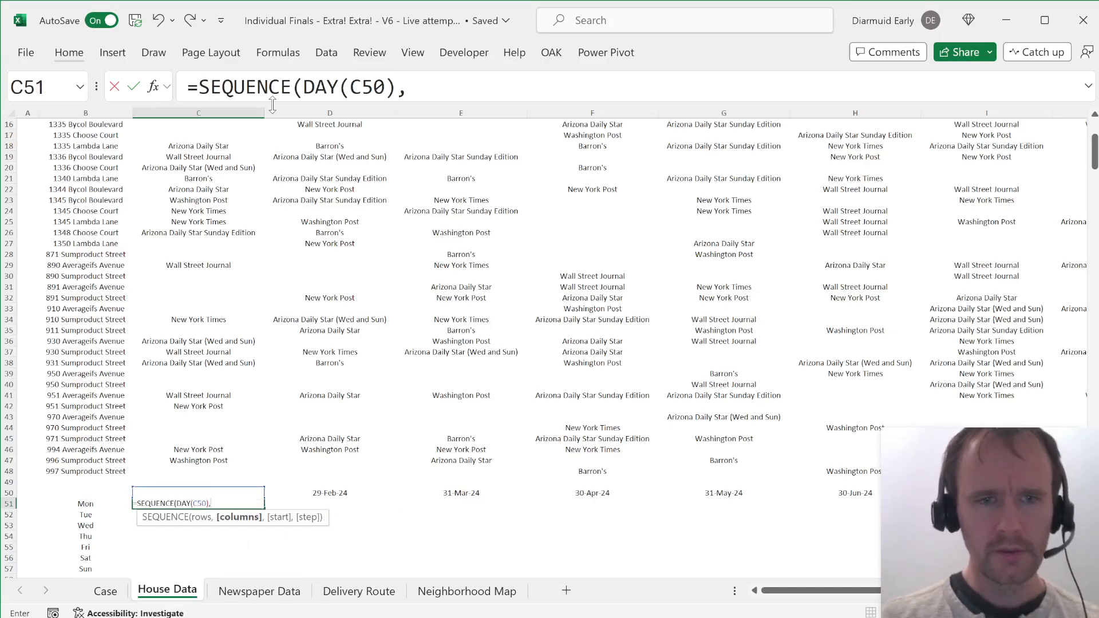
text(,)
Step: Complete the C51 formula with EOMONTH(C50,-1)+1 as the sequence's start value, and check the spilled January dates
key(Up)
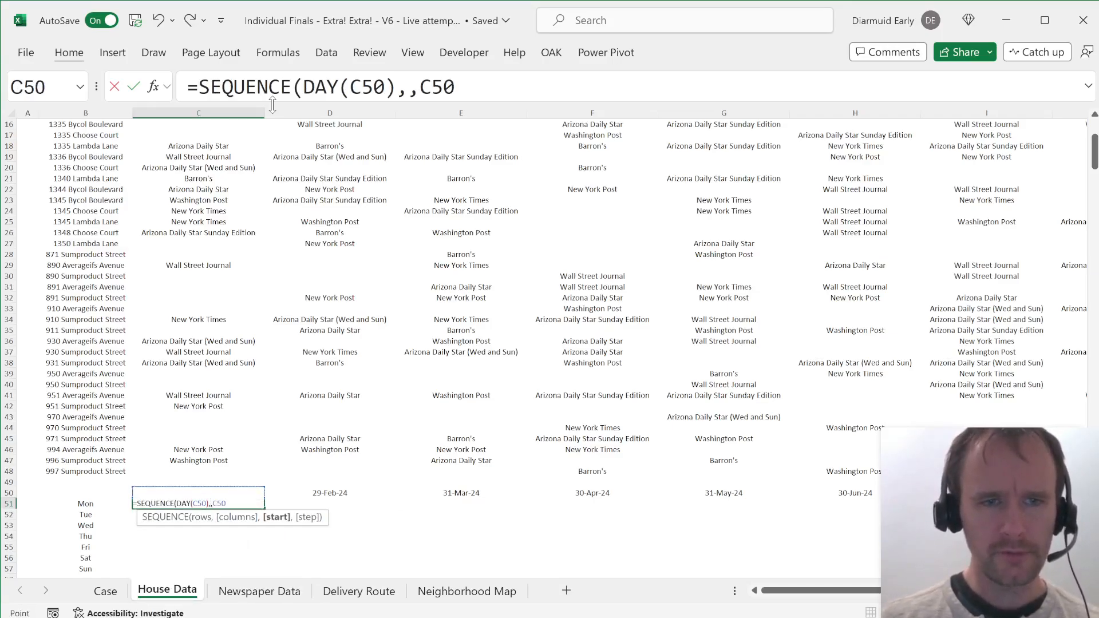
key(BackSpace)
key(BackSpace)
key(BackSpace)
text(e)
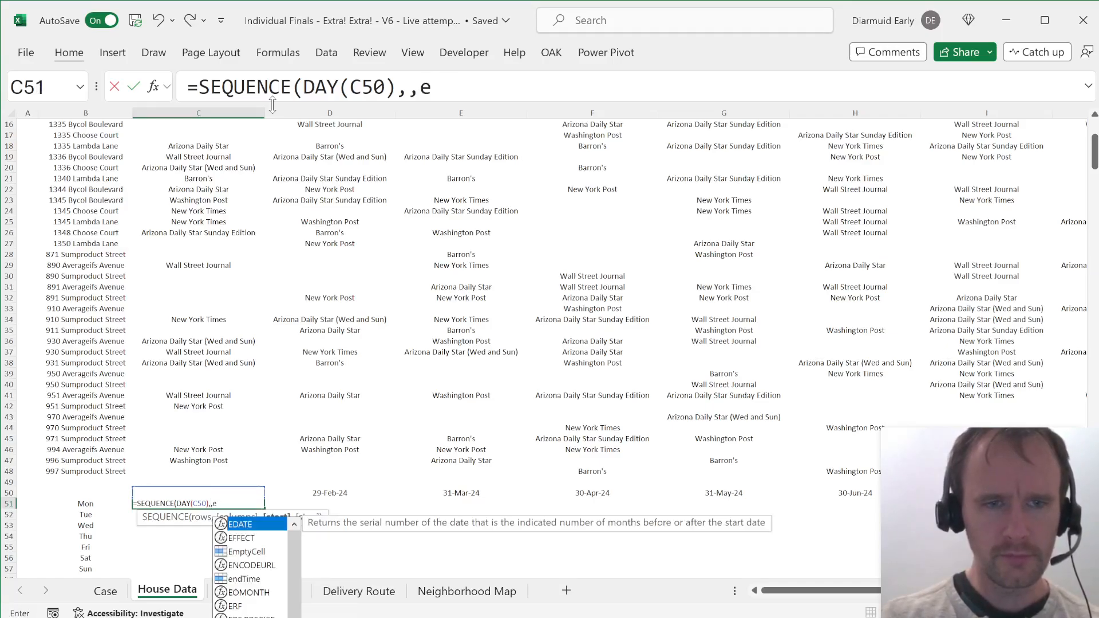
text(o)
key(Tab)
key(Up)
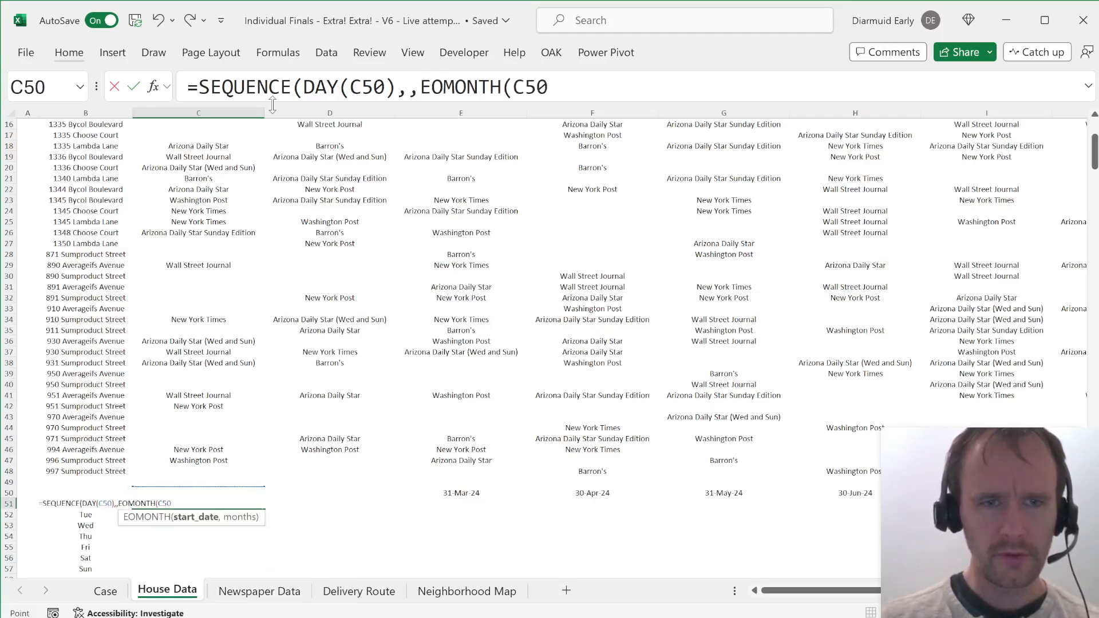
text(,-1))
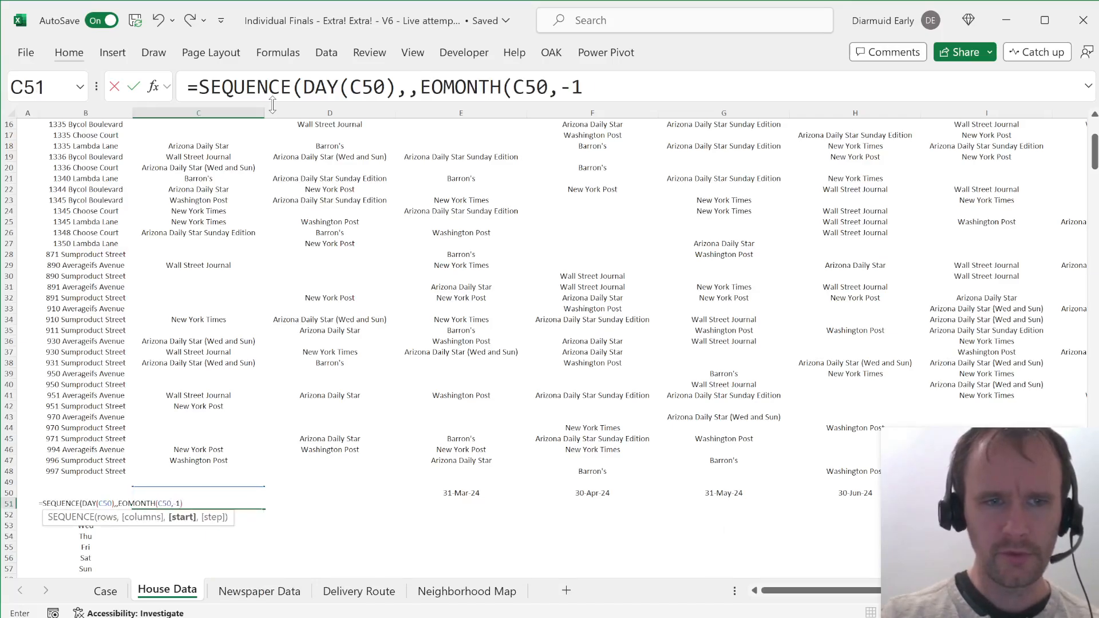
text(+1,)
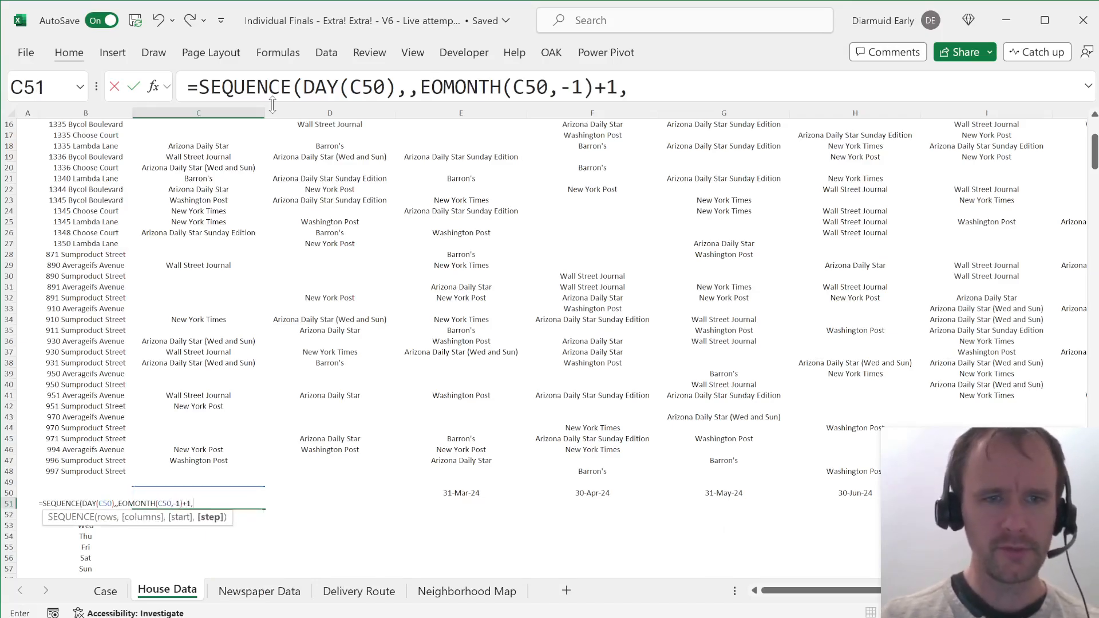
key(BackSpace)
text())
key(Return)
key(Up)
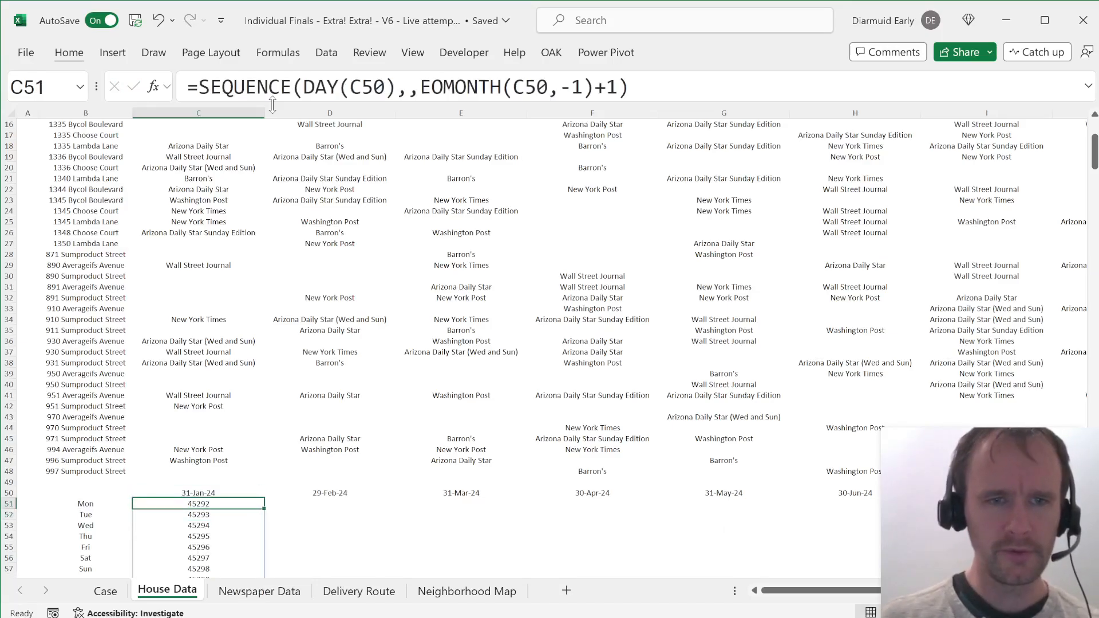
key(ctrl+shift+Down)
key(ctrl+shift+Up)
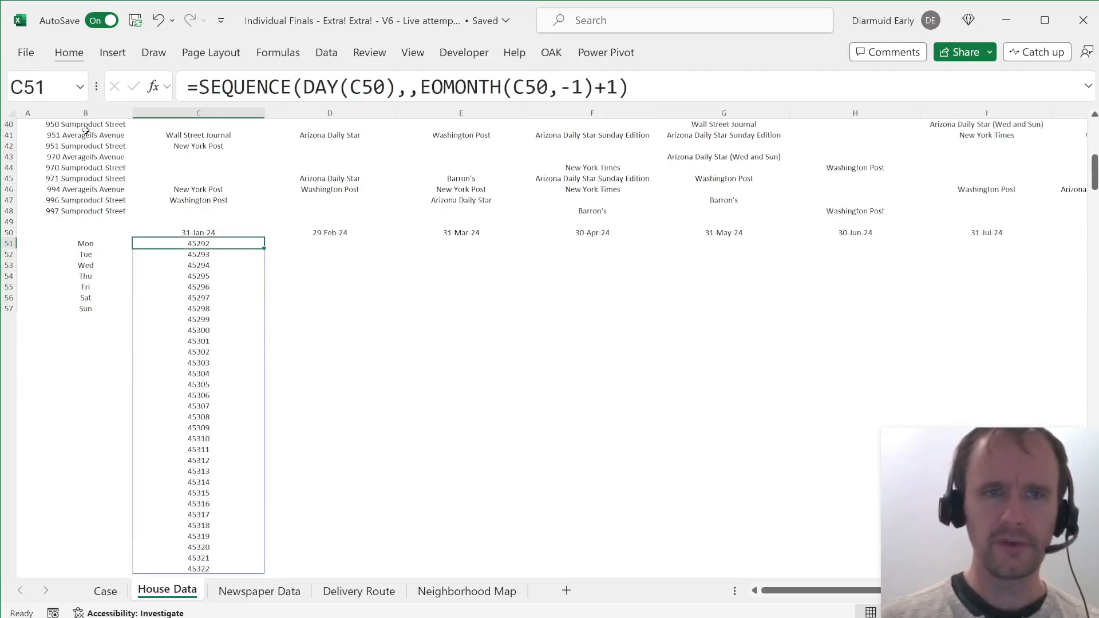
Step: Wrap the C51 sequence in TEXT with the format "ddd" to turn the dates into weekday names
click(188, 91)
text(text)
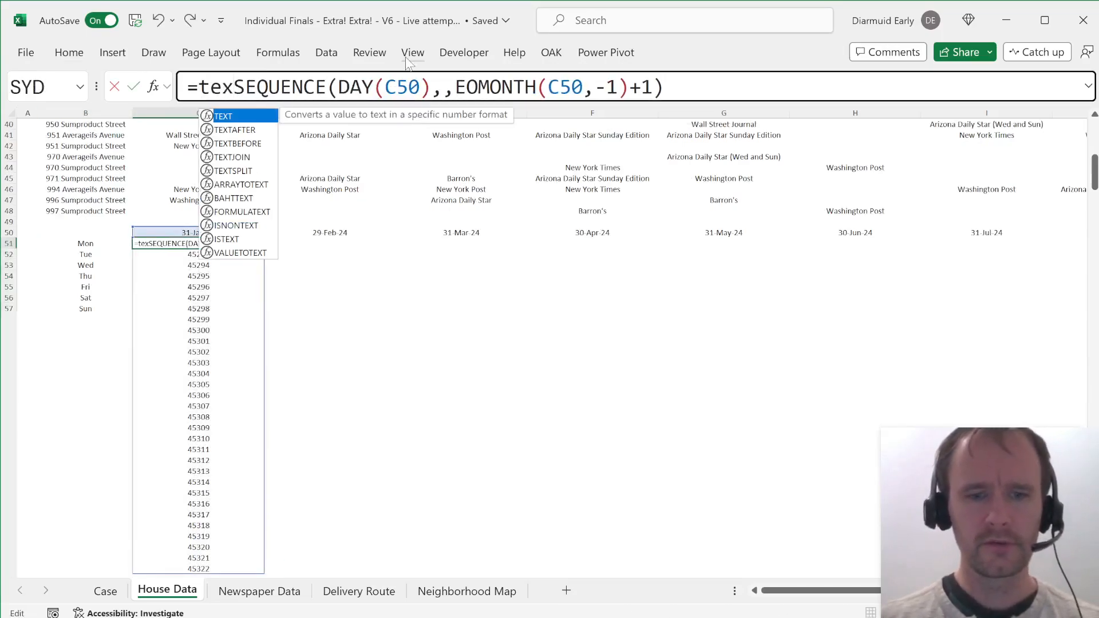
key(Tab)
key(End)
text(,)
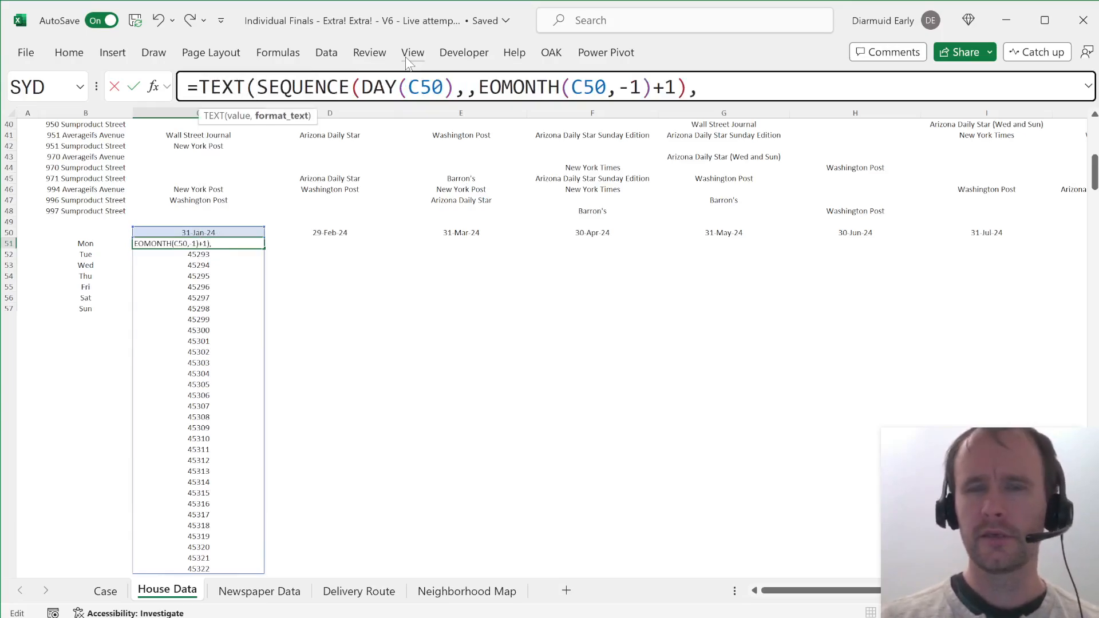
text("d)
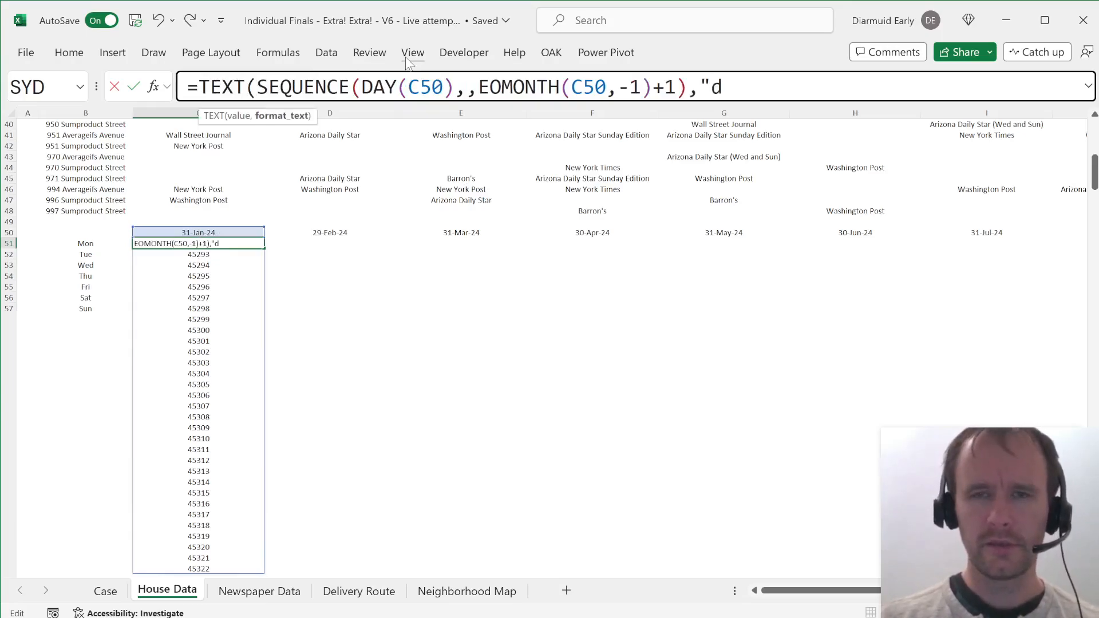
text(dd"))
key(Return)
key(Up)
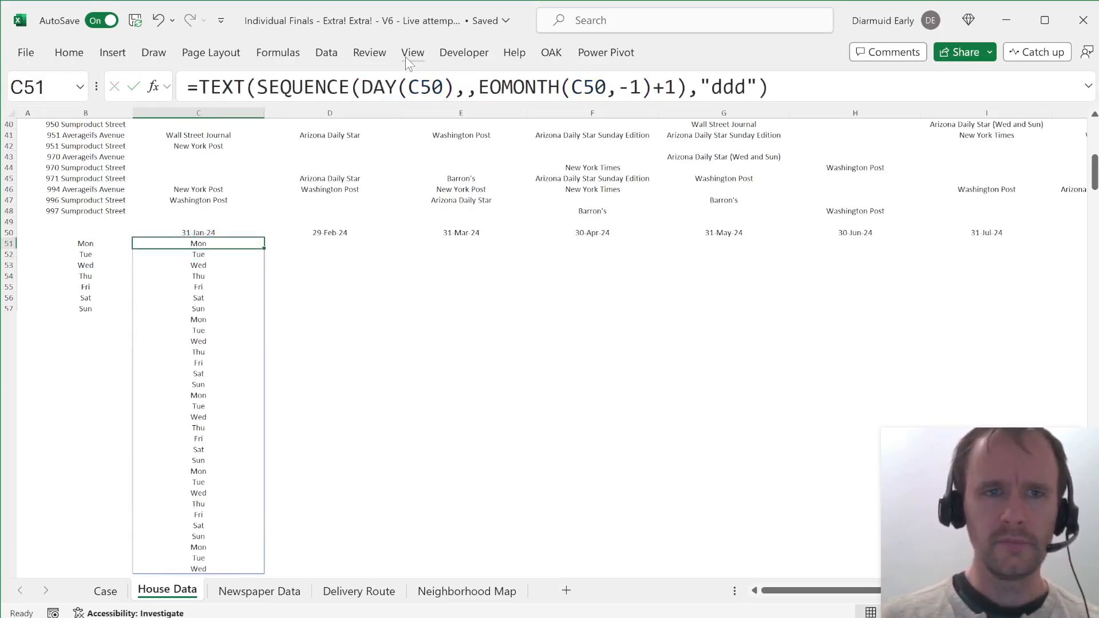
Step: Compare the weekday names in the C51 formula with the weekday list by appending =$B51:$B57, with its columns locked
click(798, 92)
text(=)
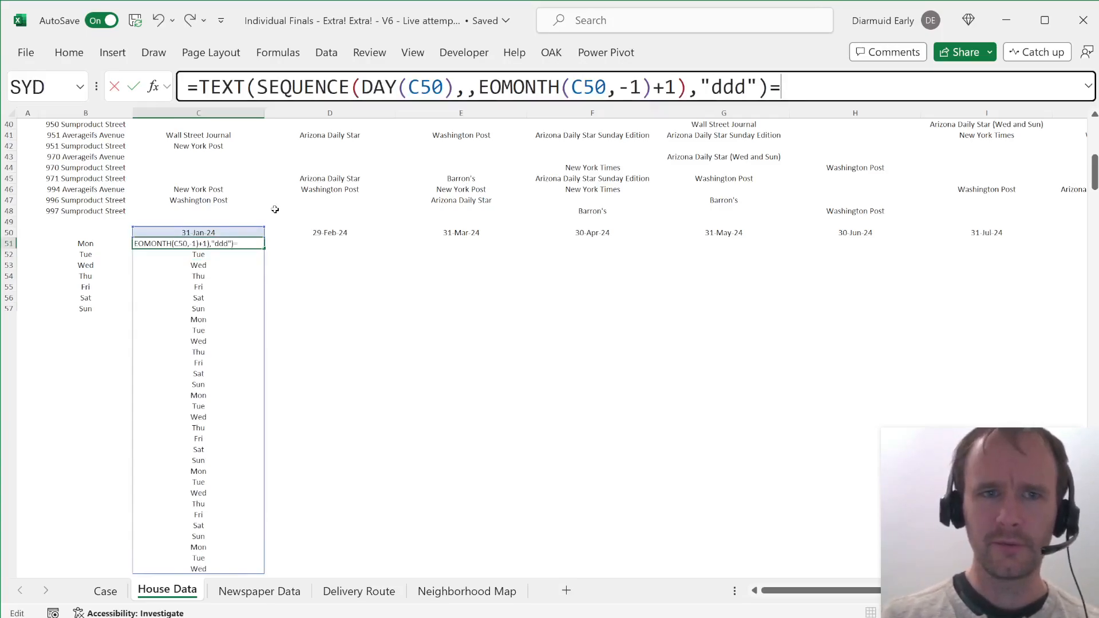
click(100, 248)
key(ctrl+shift+Down)
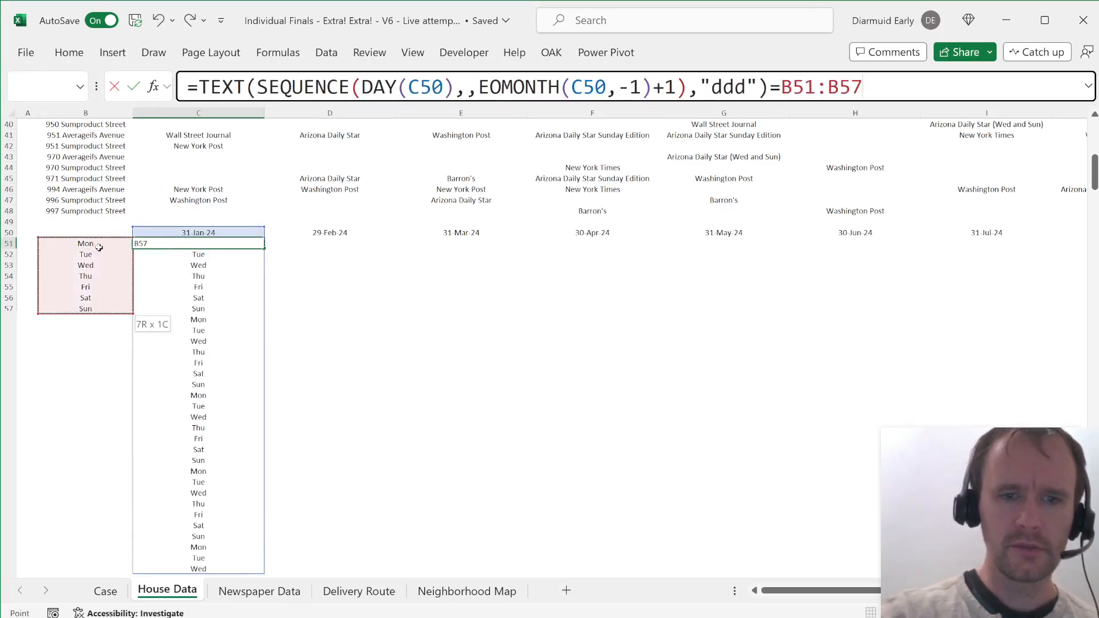
key(F4)
key(F4)
key(F4)
key(Return)
key(Up)
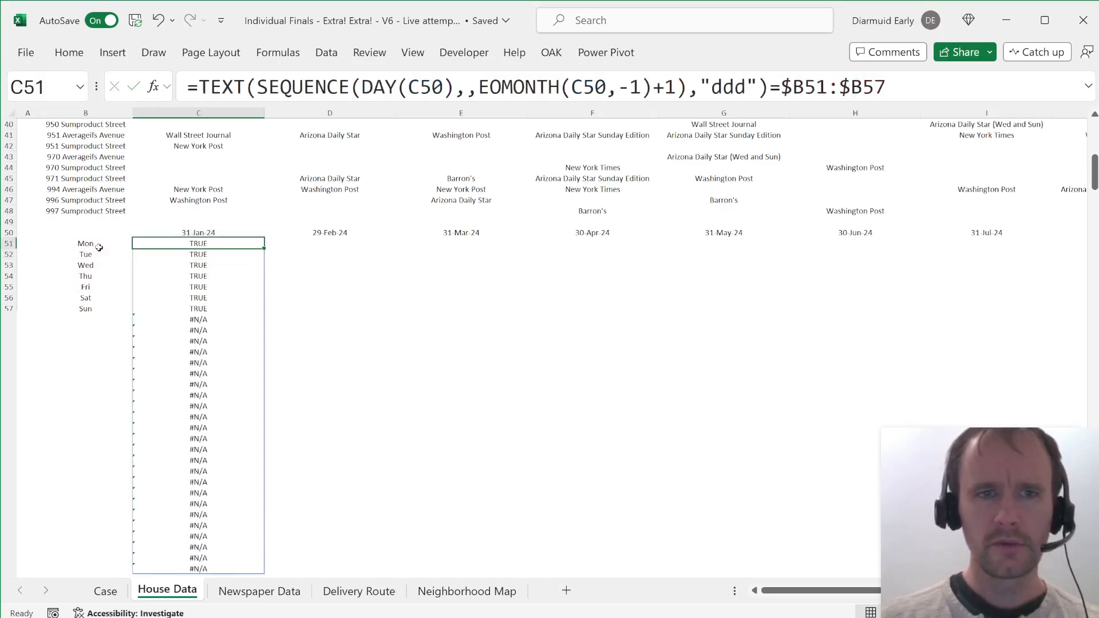
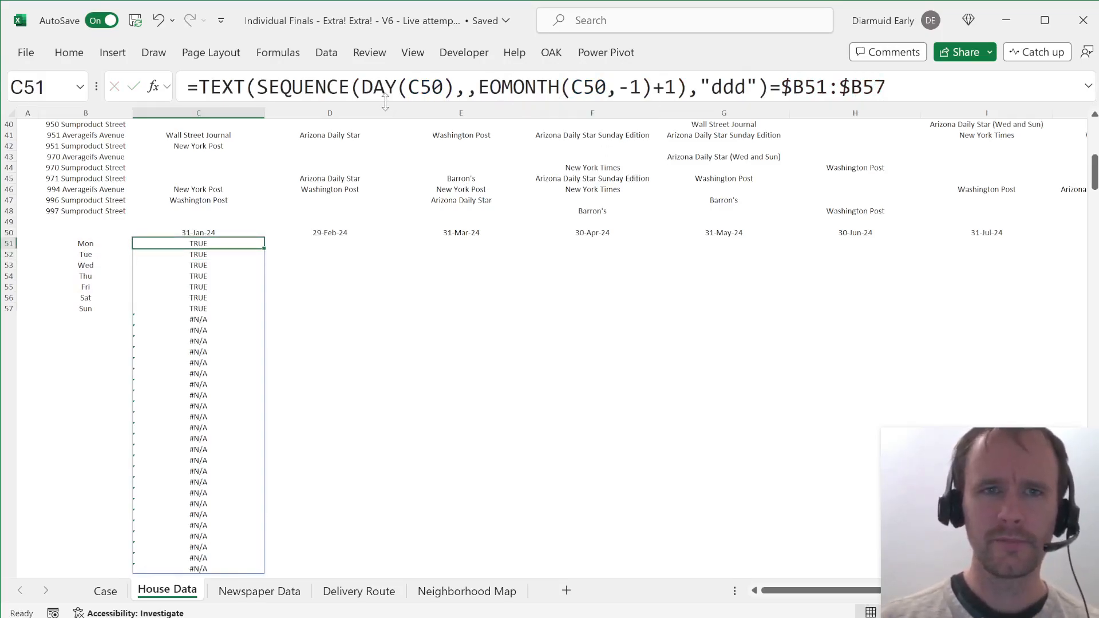
click(360, 89)
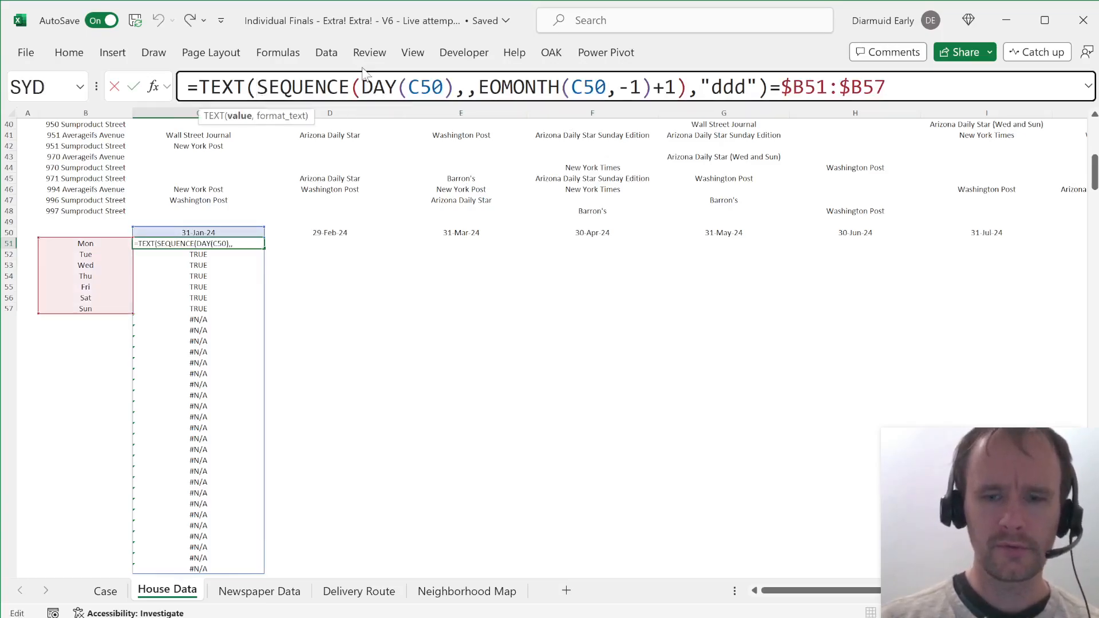
text(,)
click(486, 95)
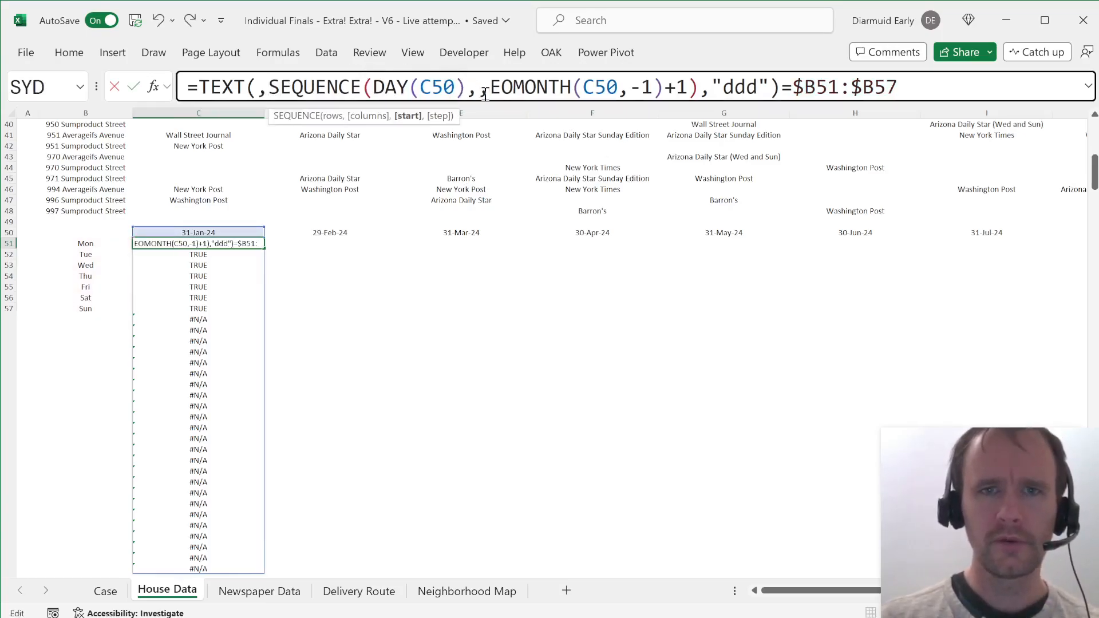
key(BackSpace)
key(Return)
key(Return)
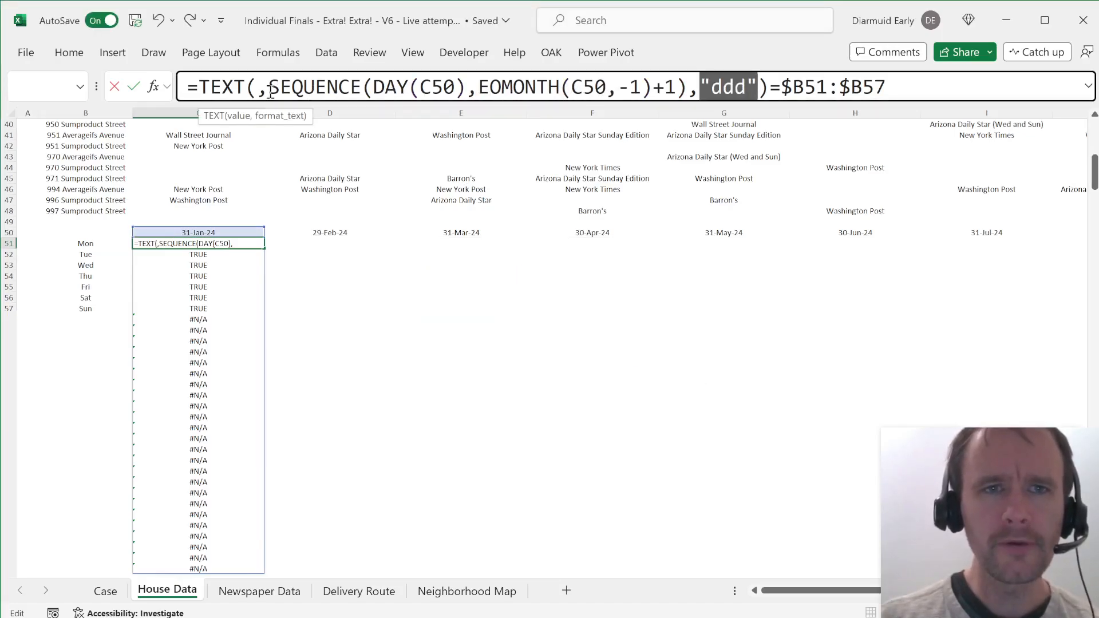
click(291, 95)
key(Escape)
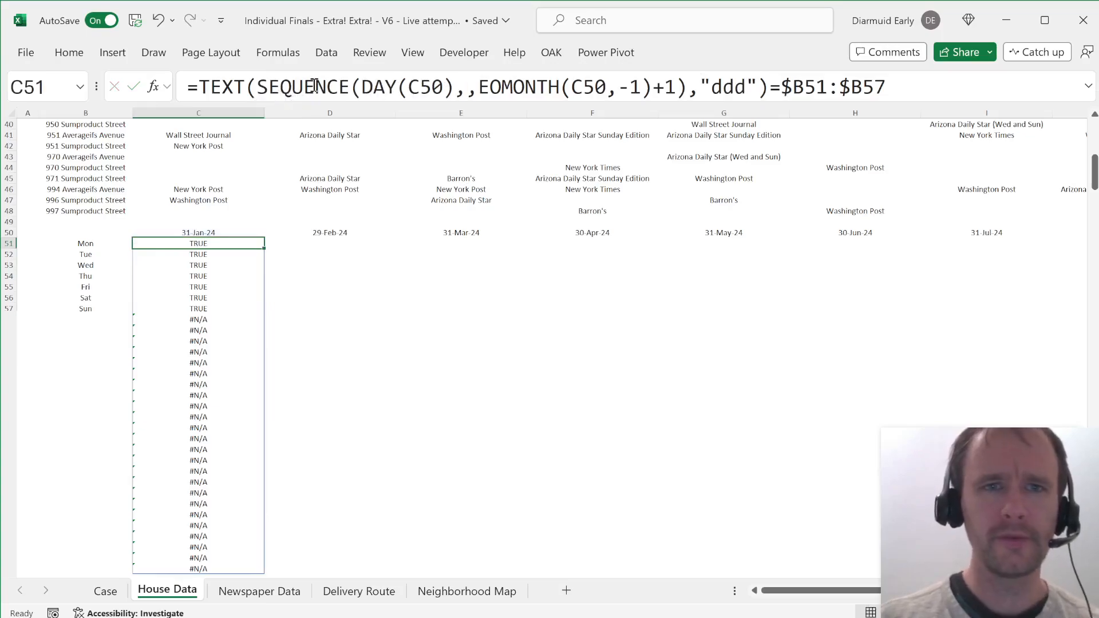
Step: Move DAY(C50) to the columns argument of SEQUENCE in C51 so the days run across, and check the spilled range
click(362, 92)
text(,)
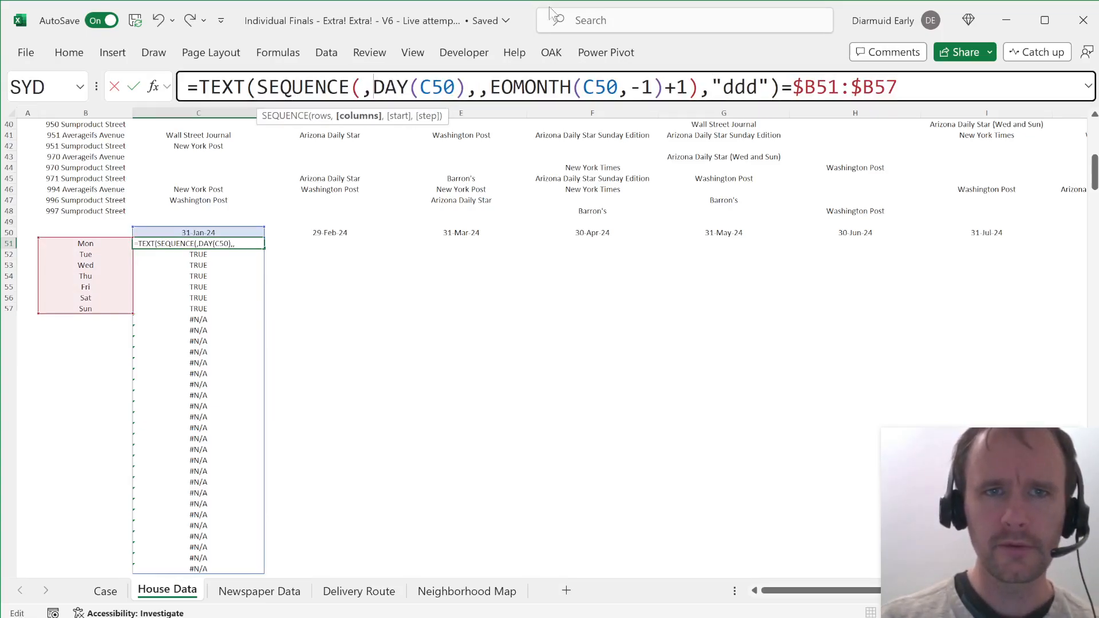
click(479, 88)
key(BackSpace)
key(Return)
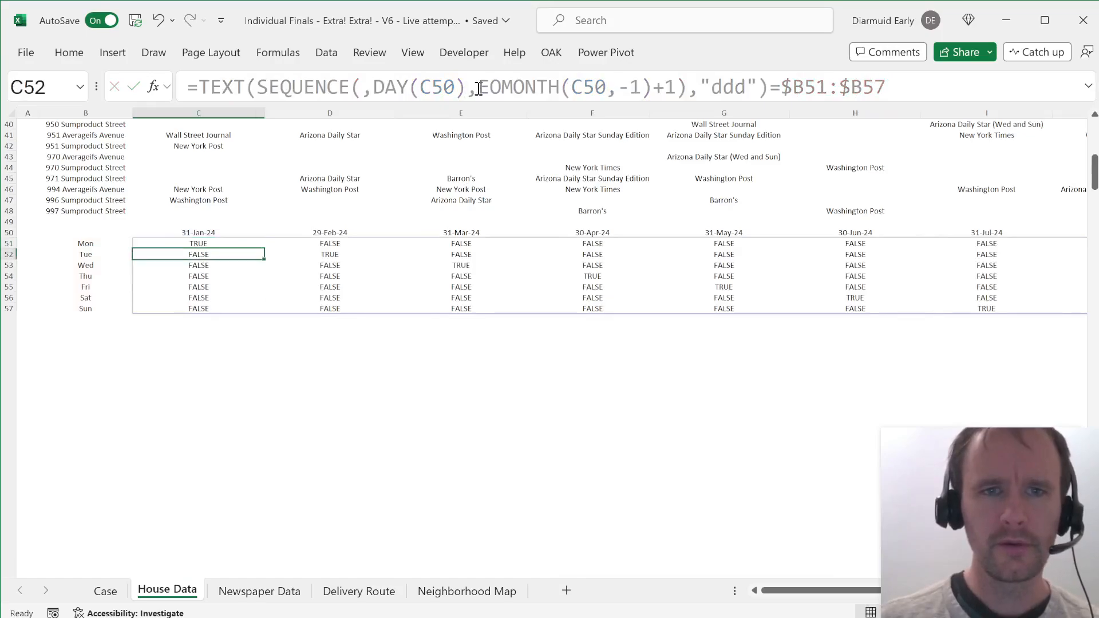
key(Up)
key(ctrl+shift+Right)
key(ctrl+shift+Left)
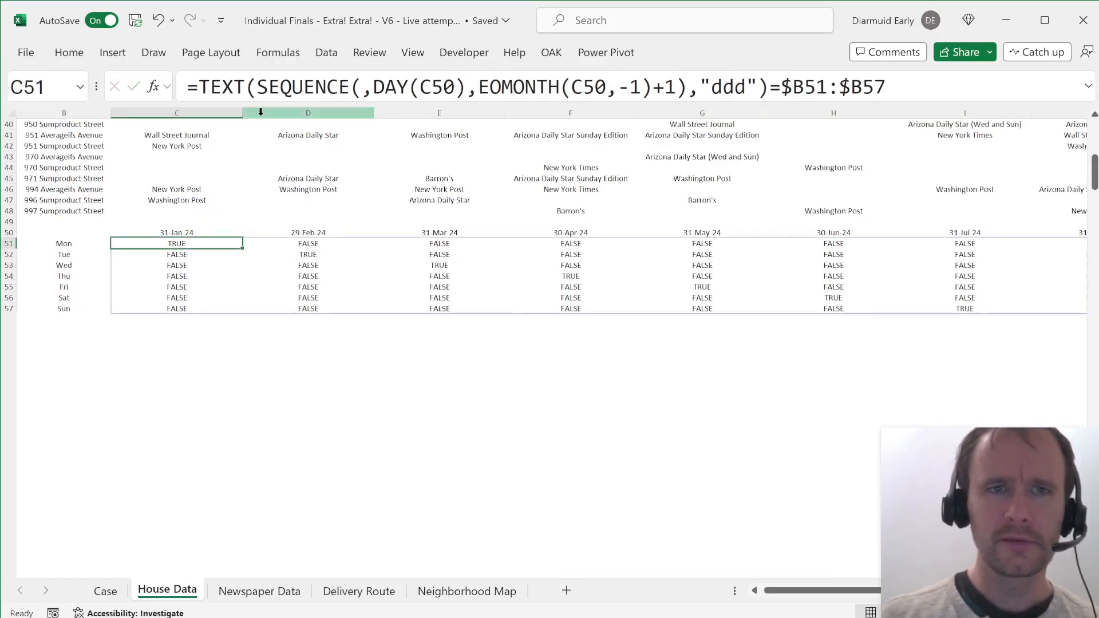
Step: Convert the C51 comparison to ones and zeros by enclosing it in --( ), and check the spilled grid
click(198, 86)
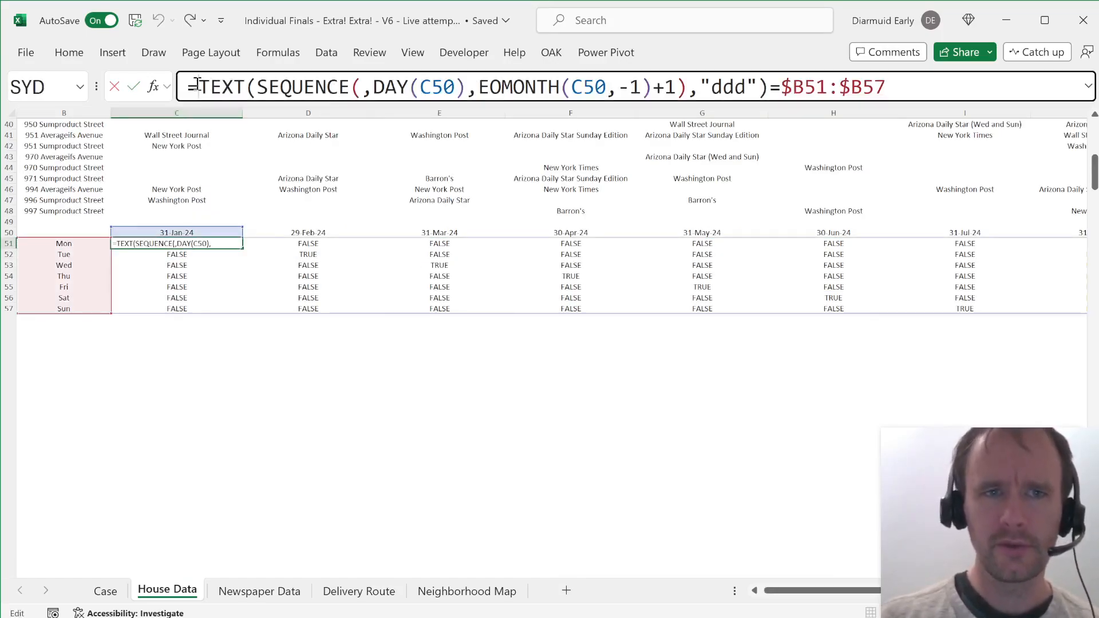
text(--()
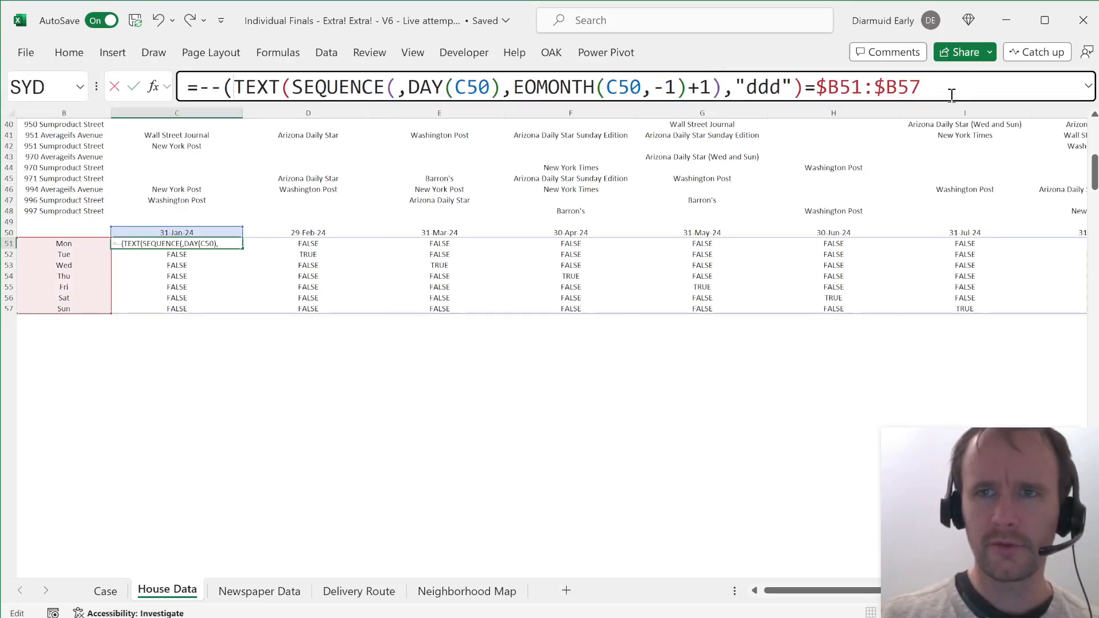
click(964, 94)
text())
key(Return)
key(Up)
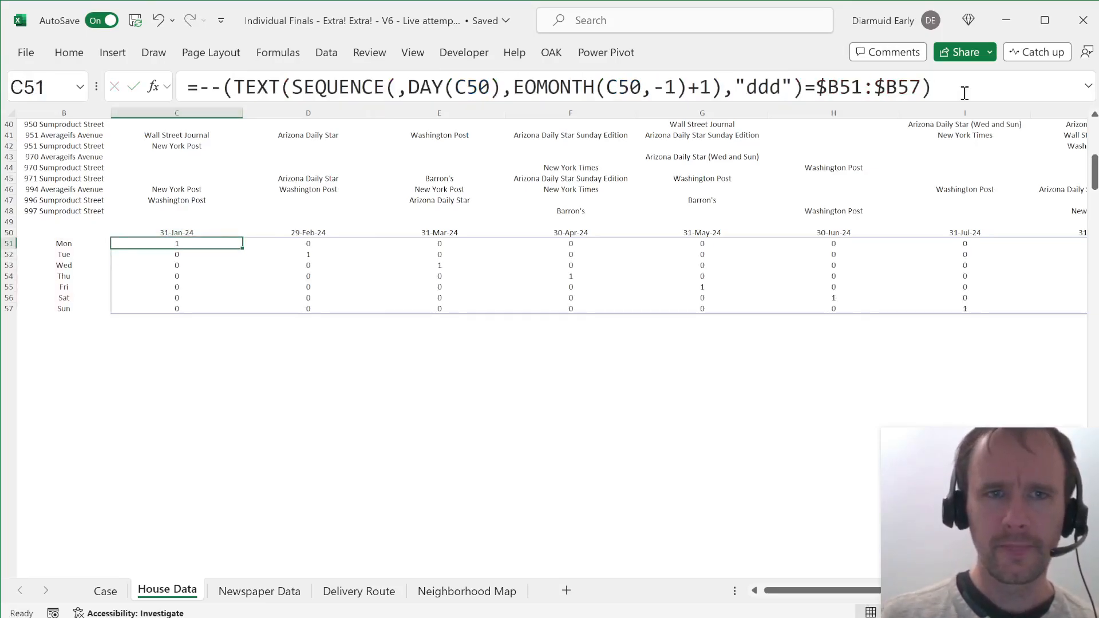
key(ctrl+shift+Right)
key(ctrl+shift+Left)
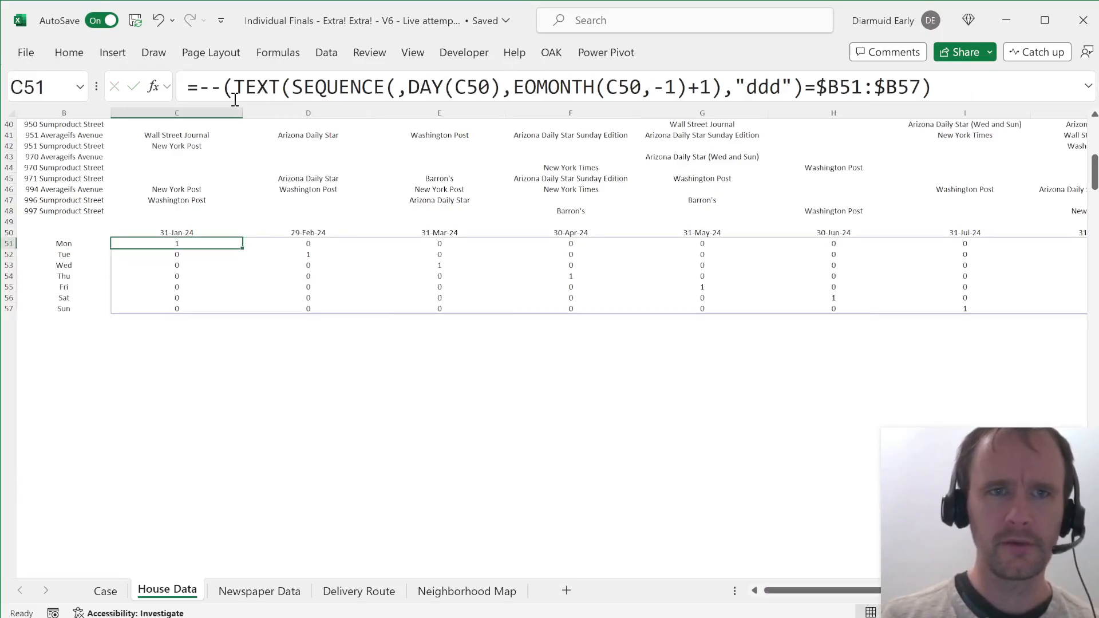
Step: Wrap the C51 formula in BYROW with SUM to total the days of each weekday in the month
click(192, 91)
text(byr)
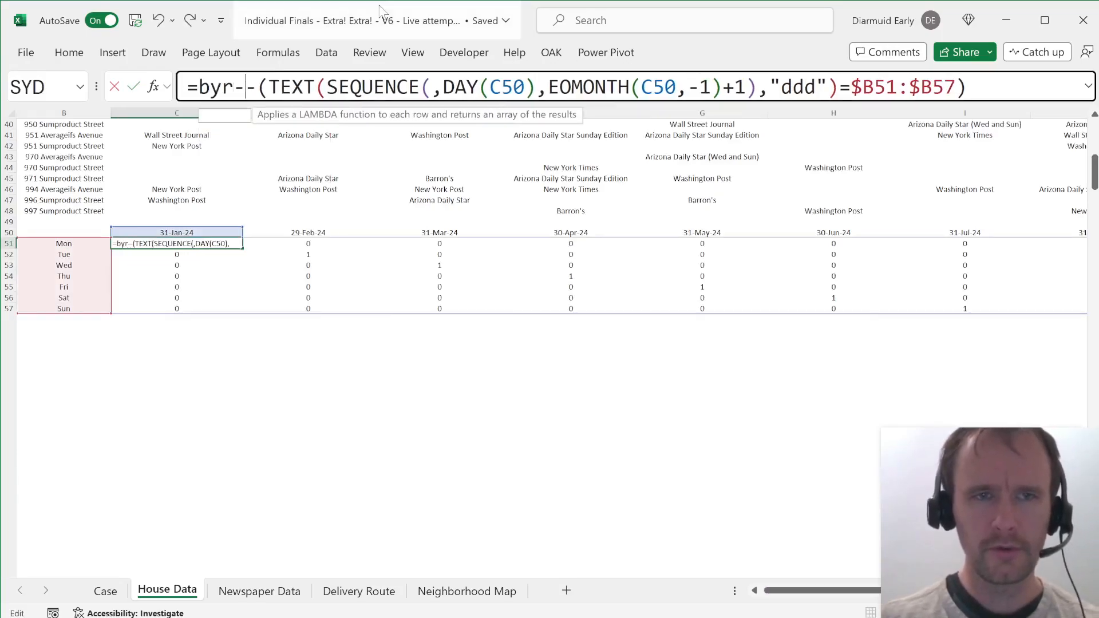
key(Tab)
key(End)
text(,sum))
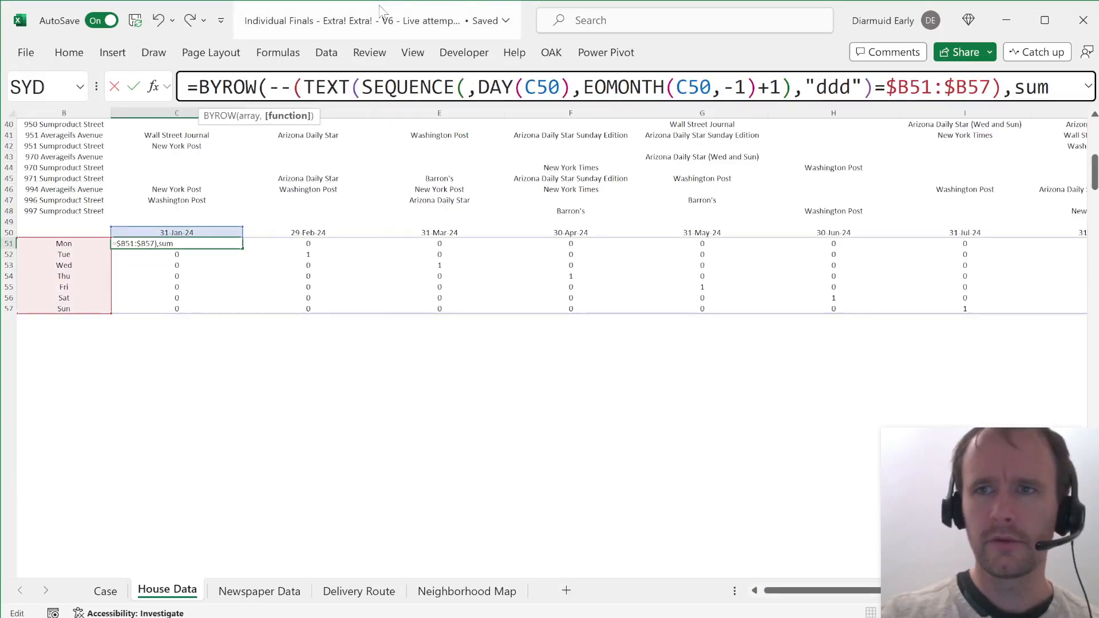
key(Return)
key(Up)
key(Right)
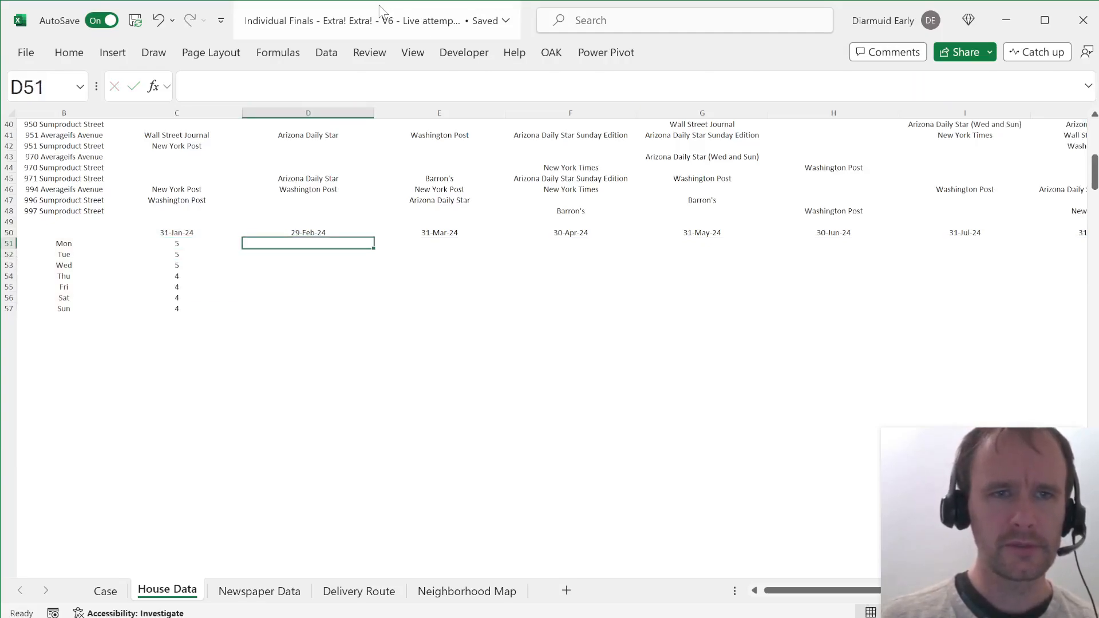
Step: Fill the C51 weekday-count formula across row 51 for the remaining months through column N
key(ctrl+r)
key(Right)
key(ctrl+r)
key(Up)
key(ctrl+Right)
key(Down)
key(ctrl+shift+Left)
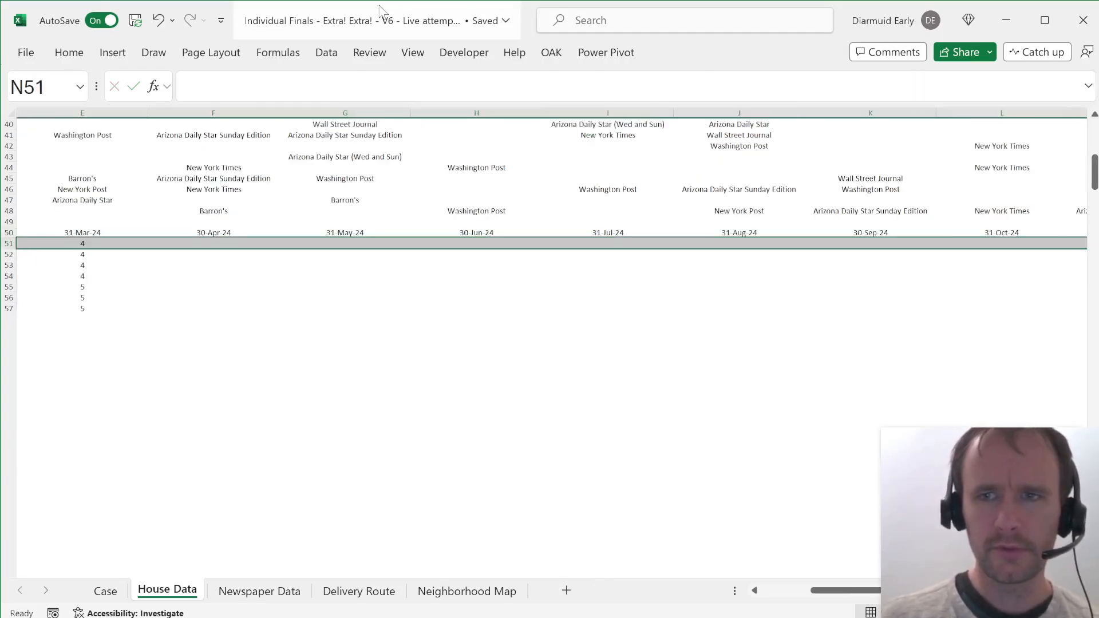
key(ctrl+r)
Step: Check the spilled weekday counts for February, March and on to December, and the house subscription table above them
key(ctrl+Left)
key(Right)
key(Right)
key(ctrl+shift+Down)
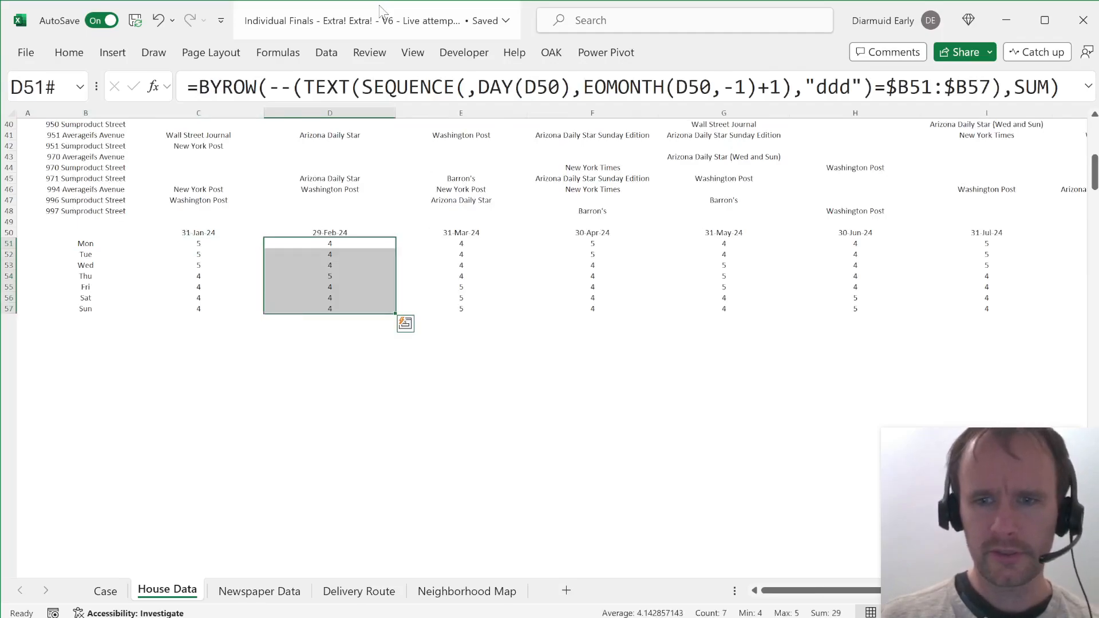
key(Right)
key(ctrl+shift+Down)
key(Up)
key(ctrl+Right)
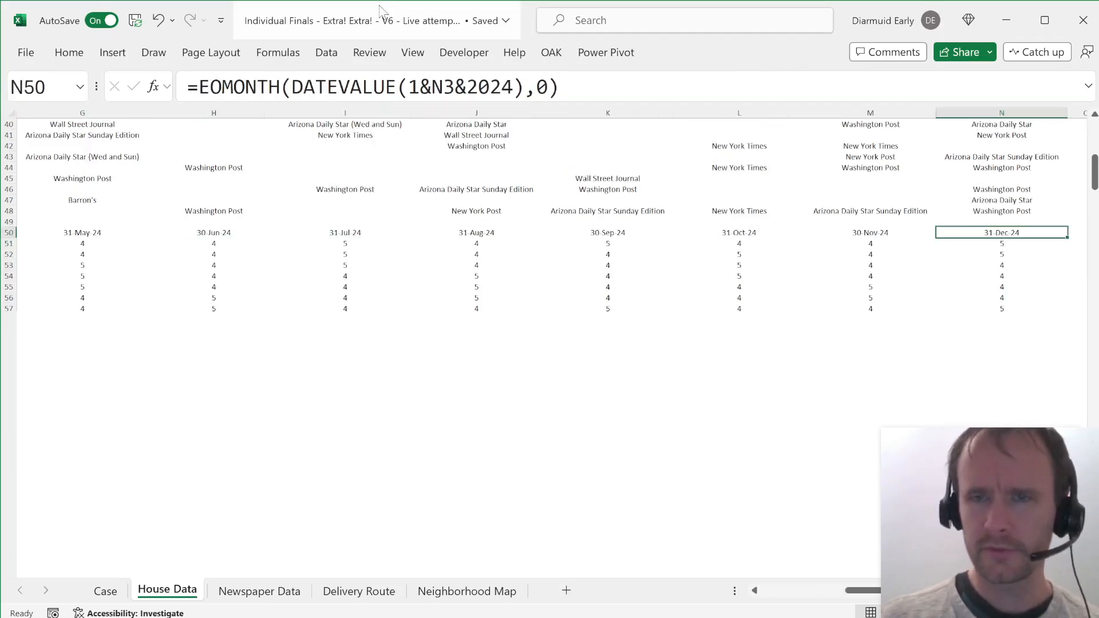
key(Home)
key(Up)
key(Right)
key(ctrl+Up)
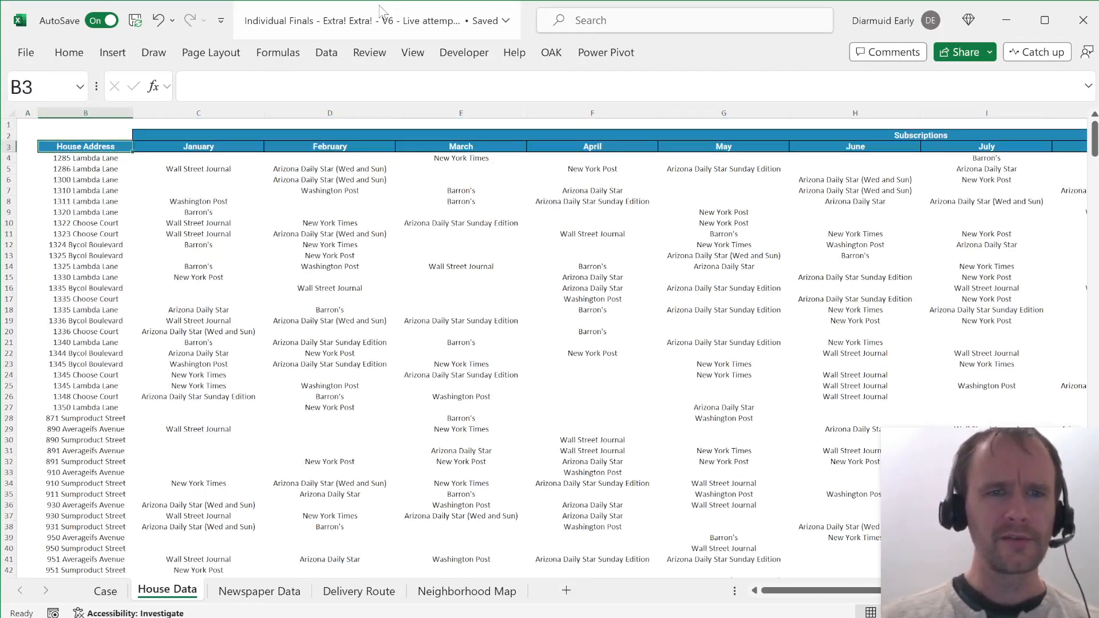
key(ctrl+Down)
key(ctrl+Down)
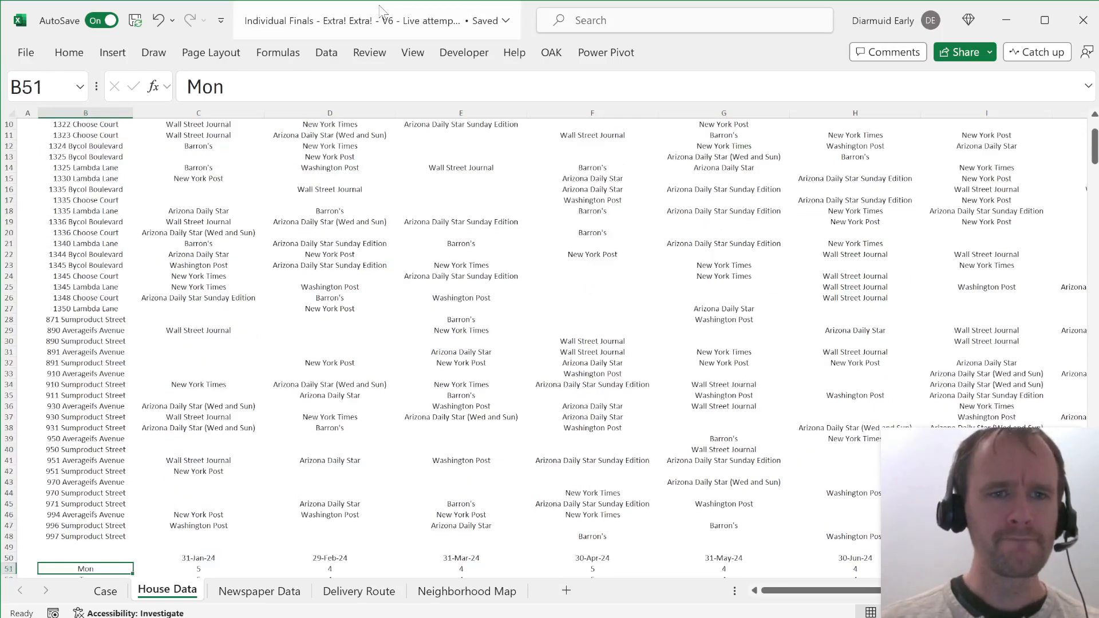
Step: Copy the newspaper names from B3:B10 of Newspaper Data and paste them into House Data at B59
key(Down)
key(Down)
key(Down)
key(Down)
key(Down)
key(Down)
key(Down)
key(Down)
key(Down)
key(Up)
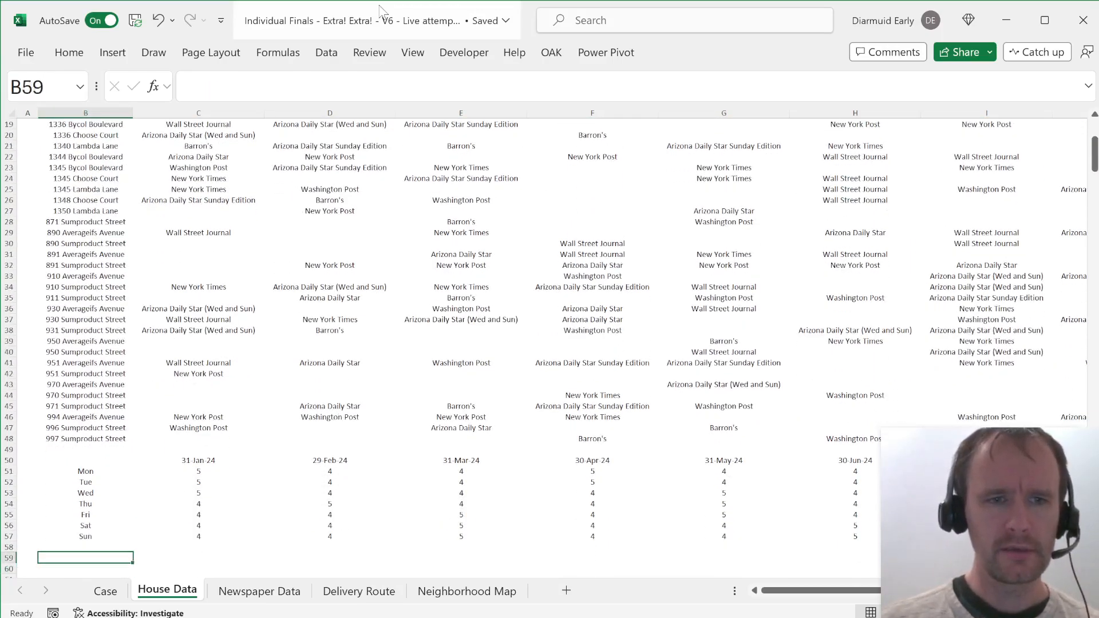
key(ctrl+Page_Down)
key(Home)
key(ctrl+shift+Down)
key(ctrl+c)
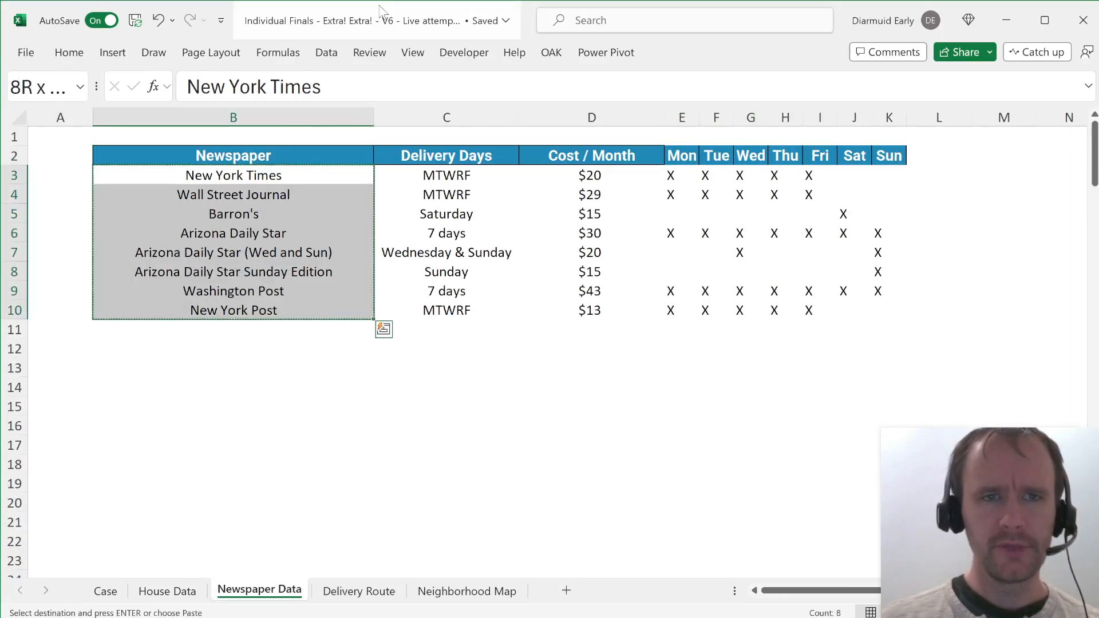
key(ctrl+Page_Up)
key(ctrl+v)
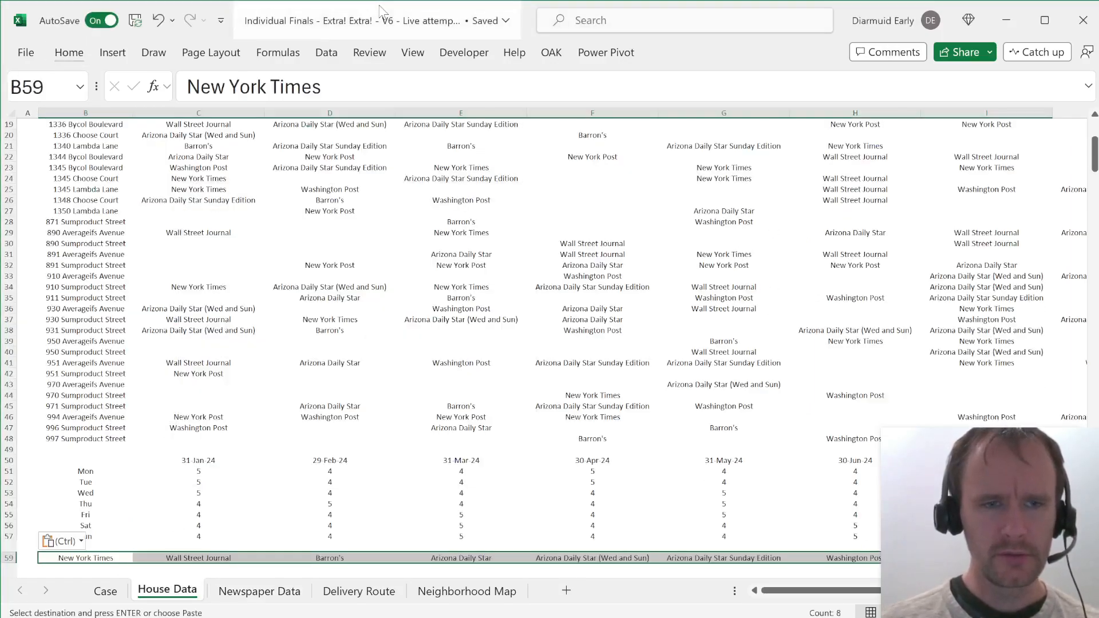
Step: Undo the horizontal paste of the newspaper names and paste them as a vertical list starting at B59
key(ctrl+z)
key(ctrl+alt+v)
key(Return)
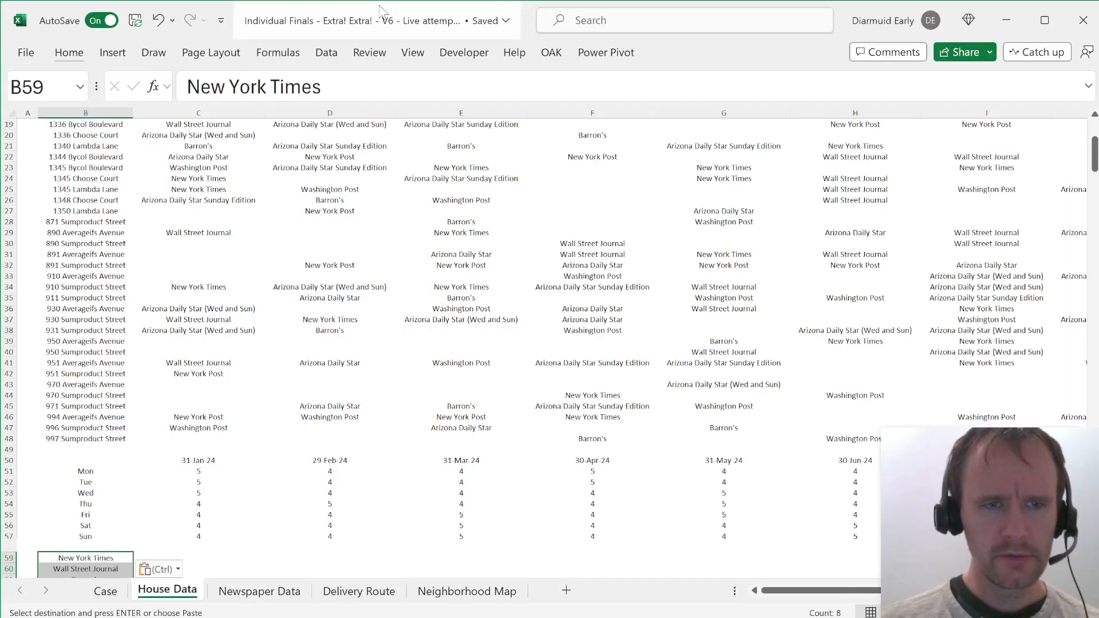
key(ctrl+Down)
key(ctrl+shift+Up)
Step: Review the Level 2 Daily Deliveries question, the month-end dates and weekday counts in House Data, and the delivery-day grid in Newspaper Data
key(ctrl+Page_Up)
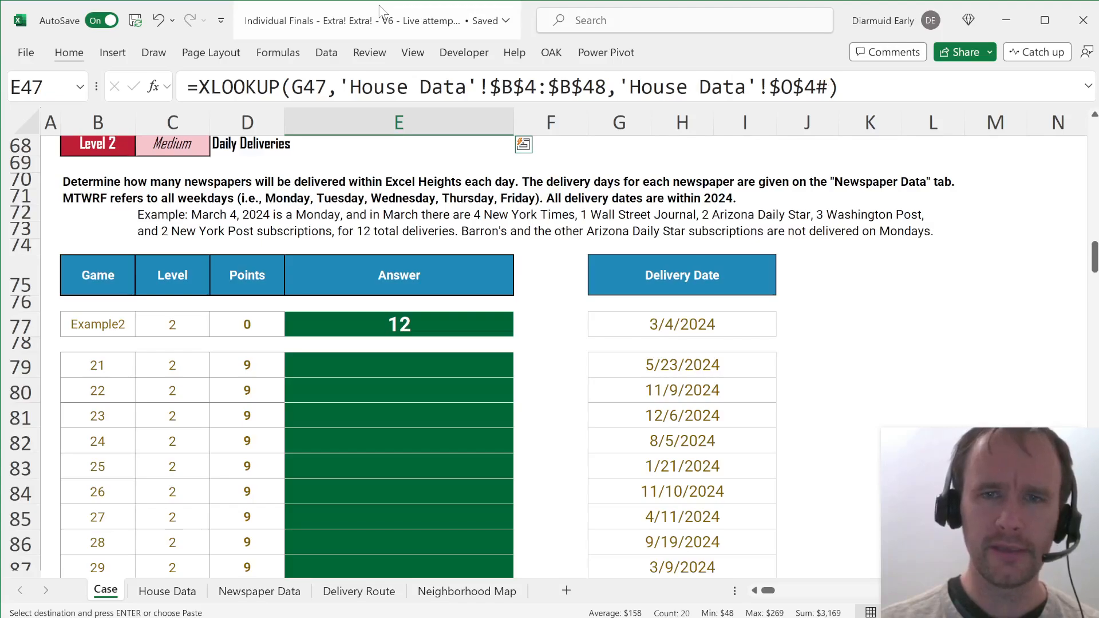
key(ctrl+Page_Down)
key(Up)
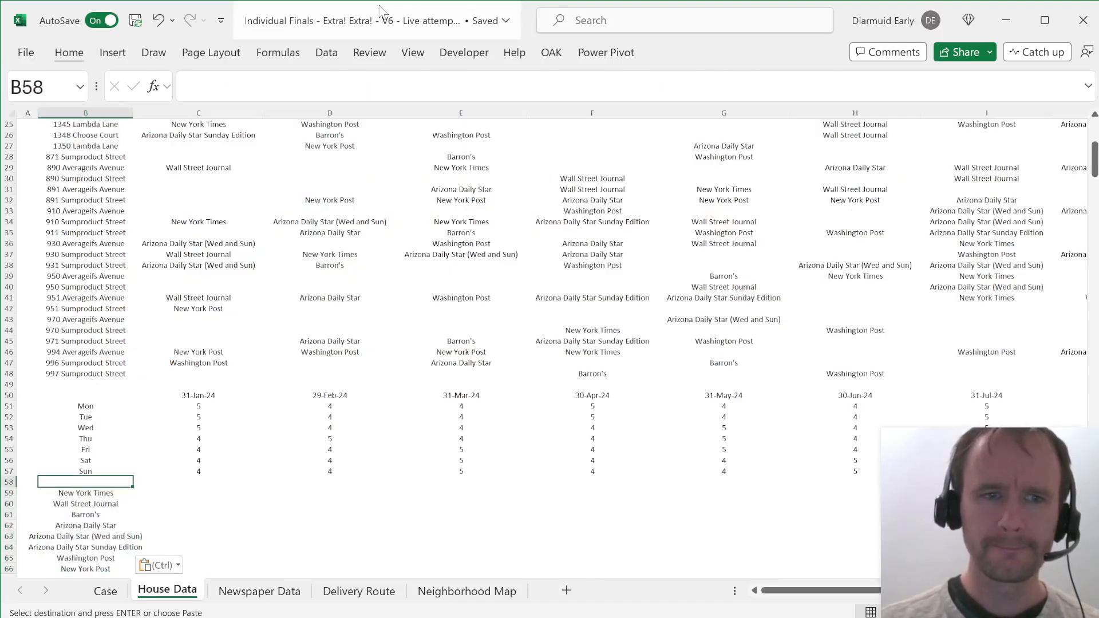
key(Down)
key(Right)
key(Up)
key(Up)
key(Up)
key(ctrl+Up)
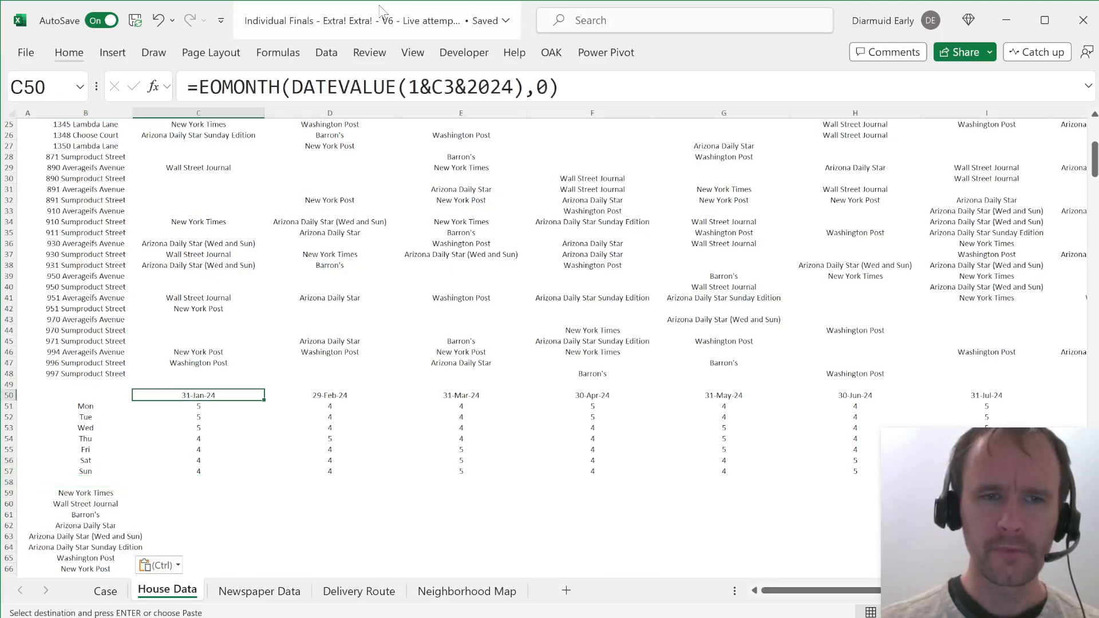
key(Down)
key(Left)
key(Up)
key(Up)
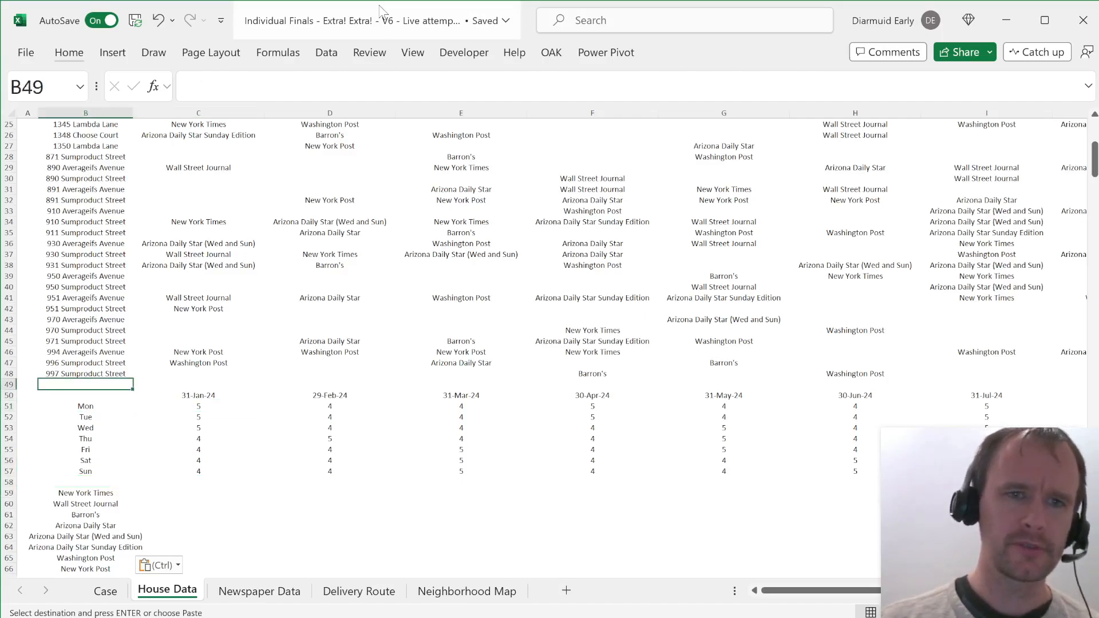
key(Down)
key(Down)
key(ctrl+Down)
key(Down)
key(Down)
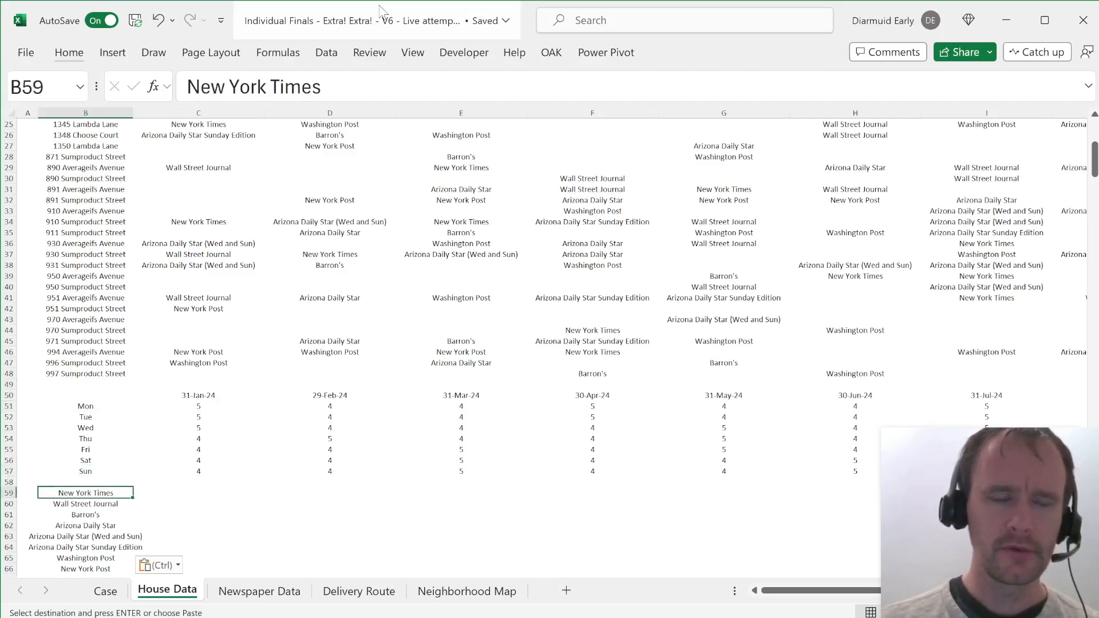
key(ctrl+Down)
key(ctrl+Up)
key(Right)
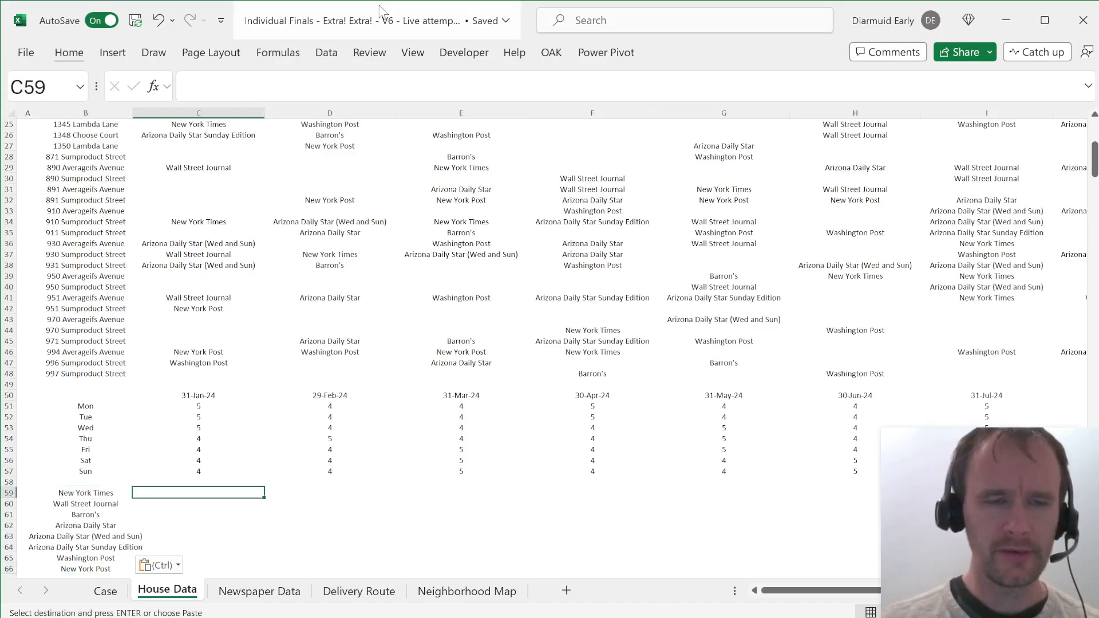
key(ctrl+Page_Down)
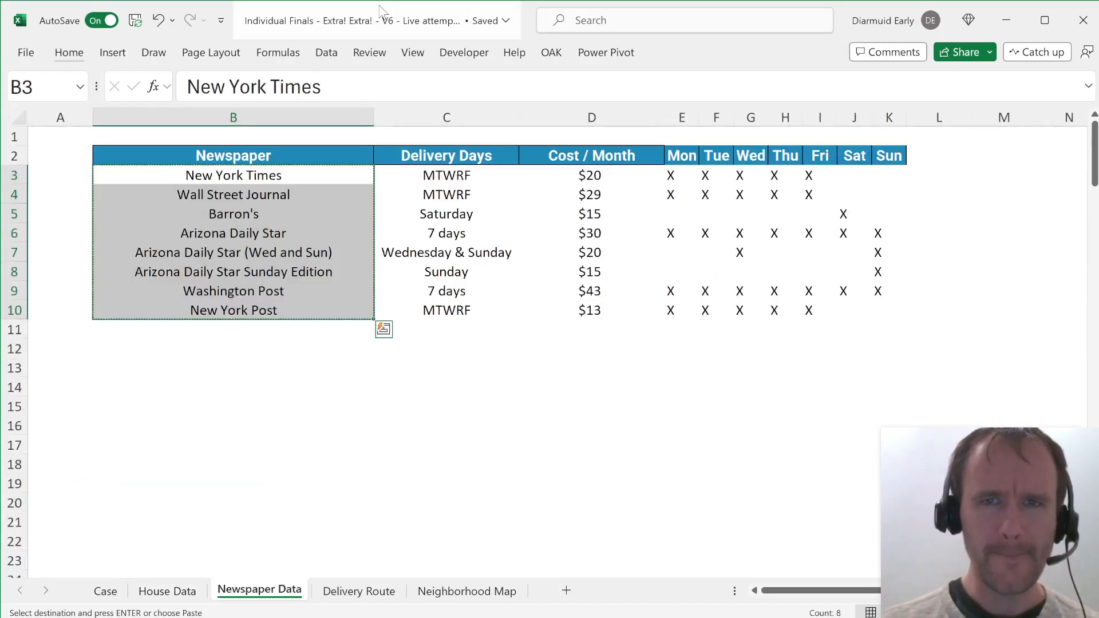
key(ctrl+Page_Up)
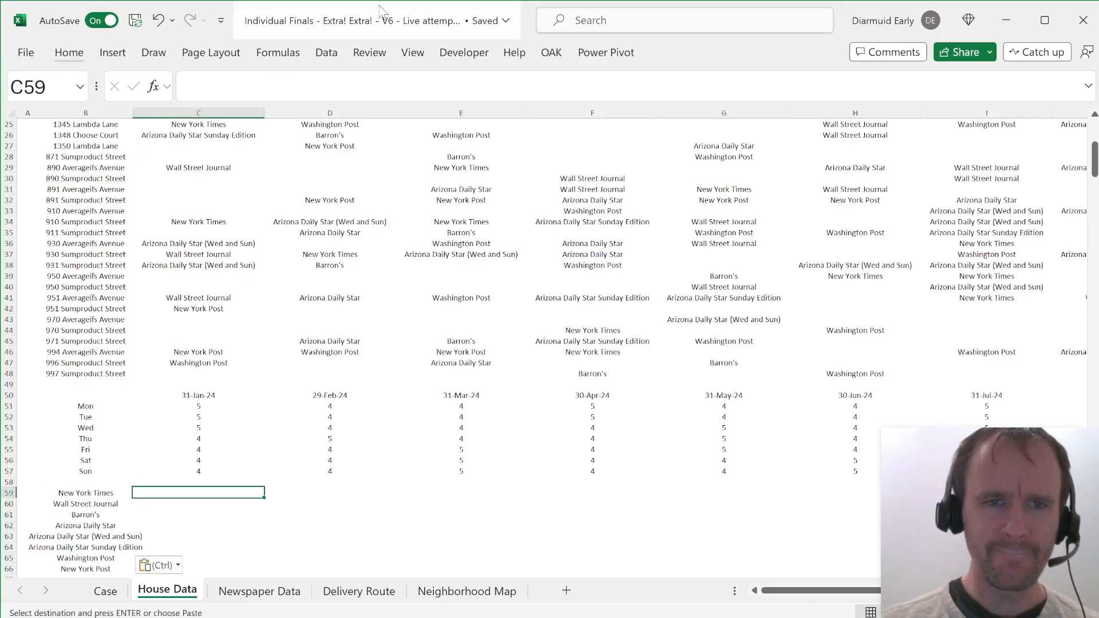
Step: Clear the vertical list of newspaper names from B59:B66
key(Left)
key(Down)
key(Up)
key(ctrl+shift+Down)
key(ctrl+shift+Up)
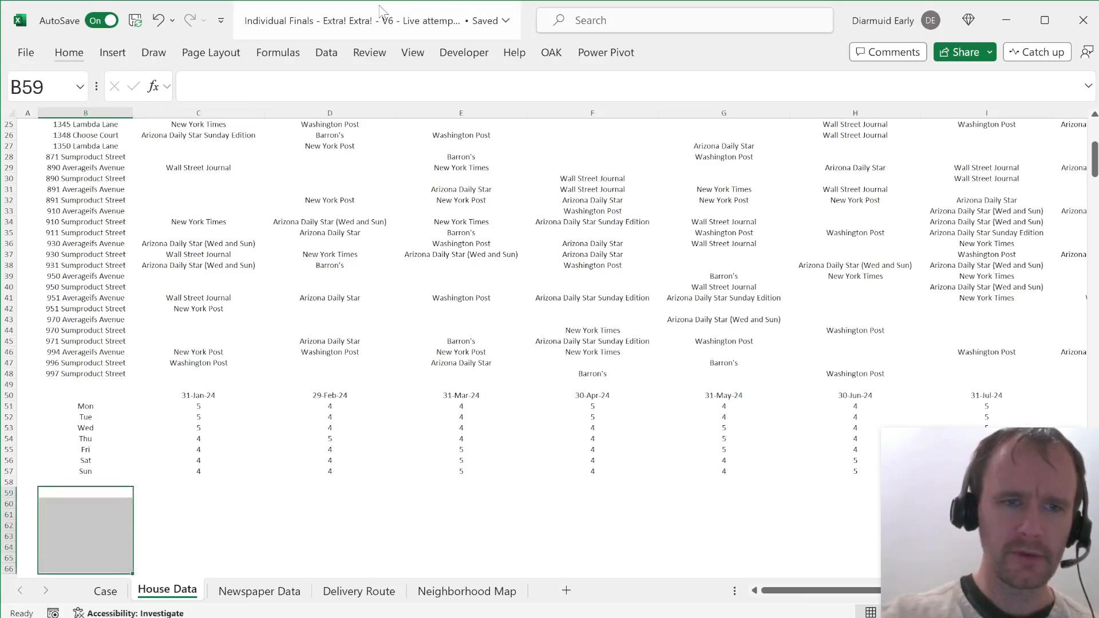
Step: Copy the newspaper names from Newspaper Data and paste them as transposed values across row 59 of House Data, starting at C59
key(Right)
key(ctrl+Page_Down)
key(ctrl+Page_Up)
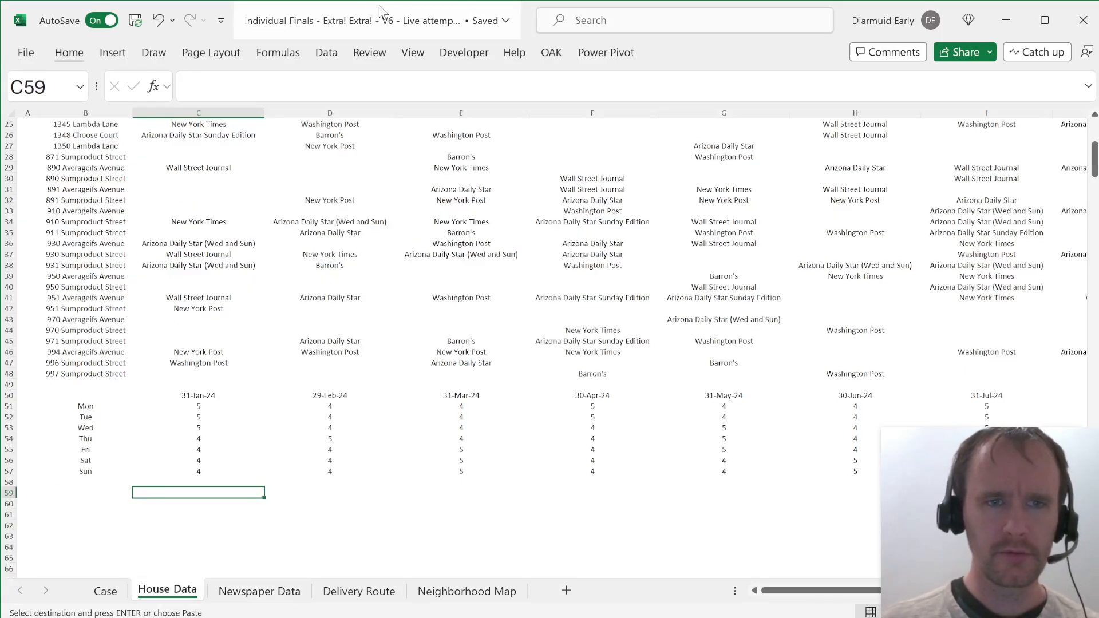
key(ctrl+alt+v)
key(v)
key(e)
key(Return)
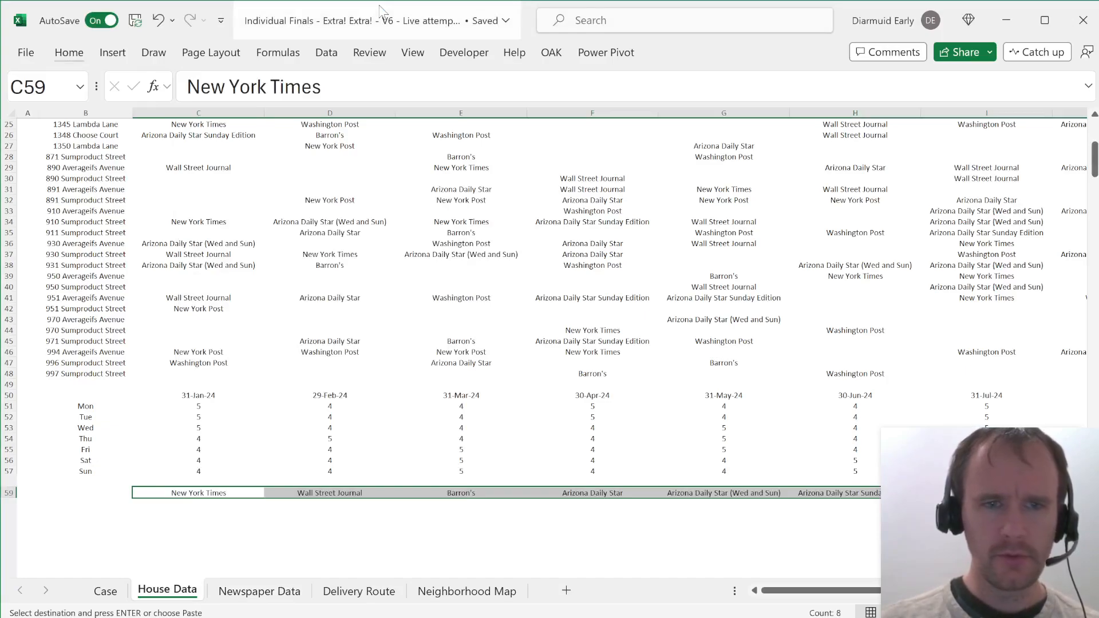
Step: Enter =TRANSPOSE('Newspaper Data'!E3:K10) in C60 to bring in the delivery-day grid, and check the spilled range
key(Down)
text(=)
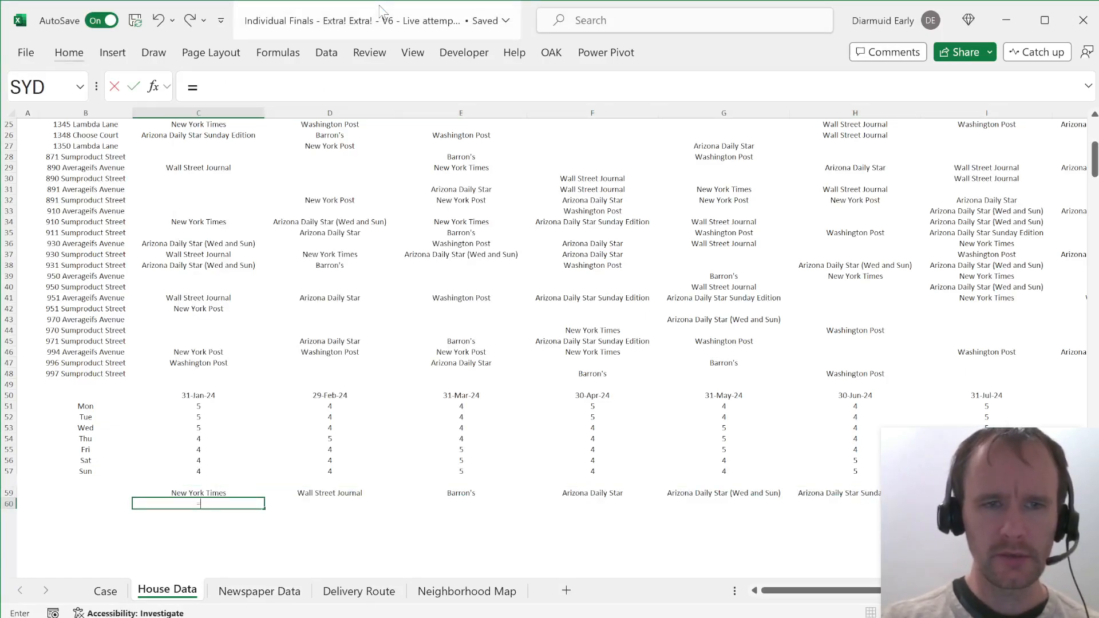
text(trn)
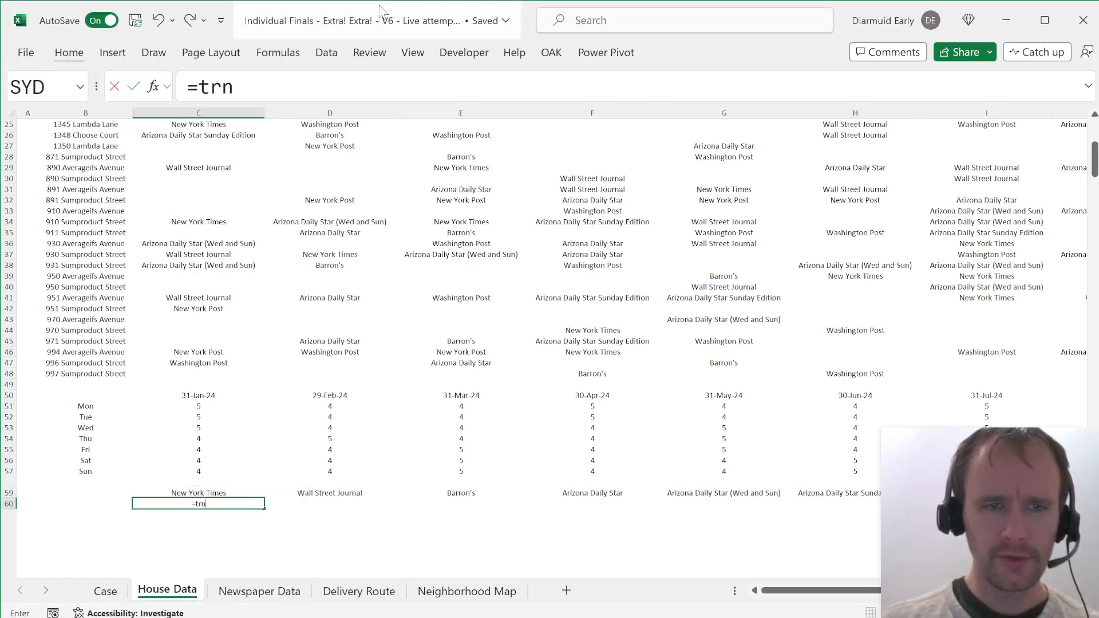
key(BackSpace)
text(an)
key(Tab)
key(ctrl+Page_Down)
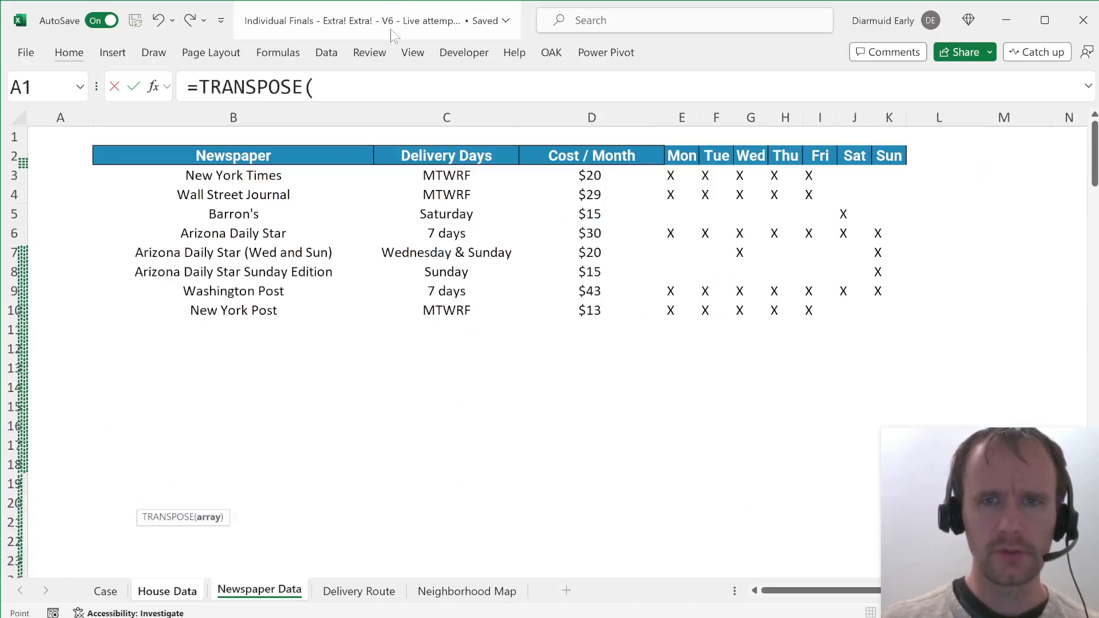
click(678, 176)
drag(868, 305, 912, 298)
key(Return)
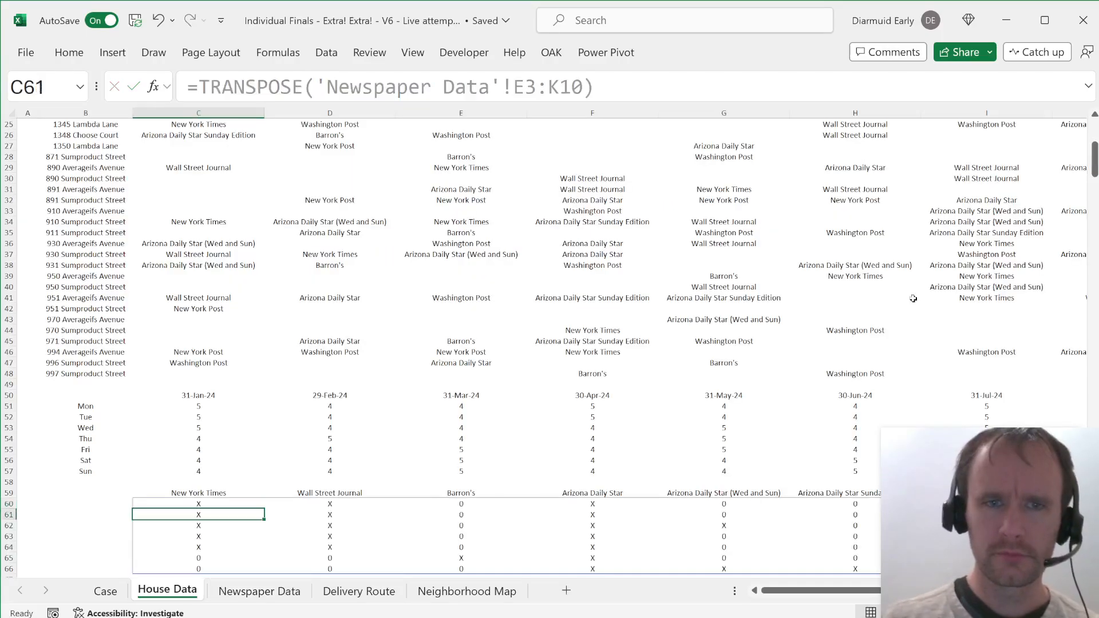
key(Up)
scroll(523, 516, down, 6)
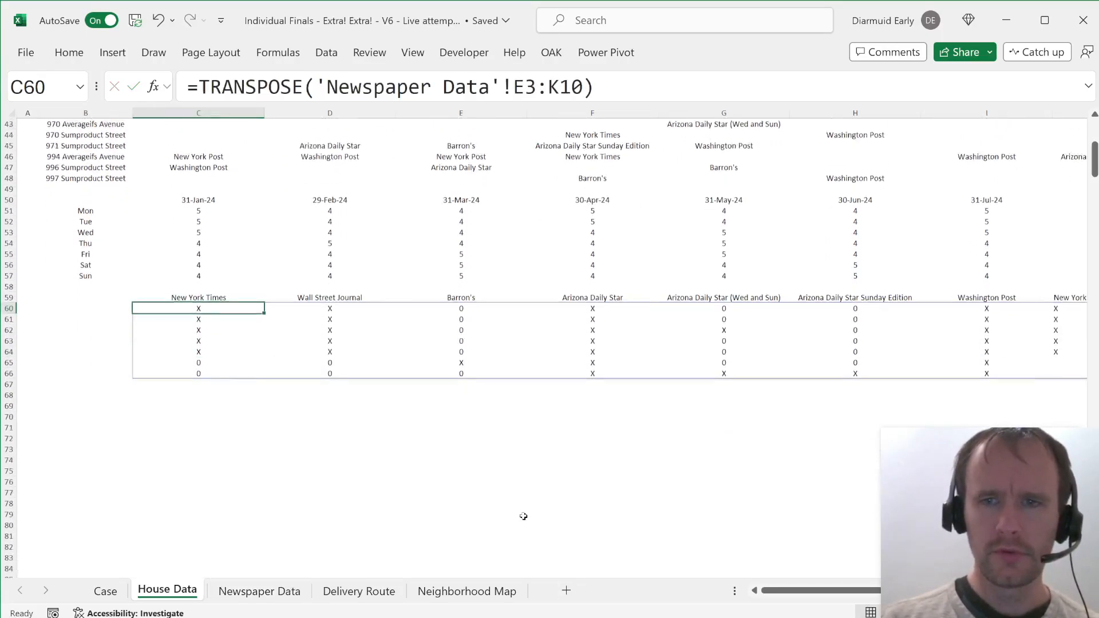
key(ctrl+shift+Right)
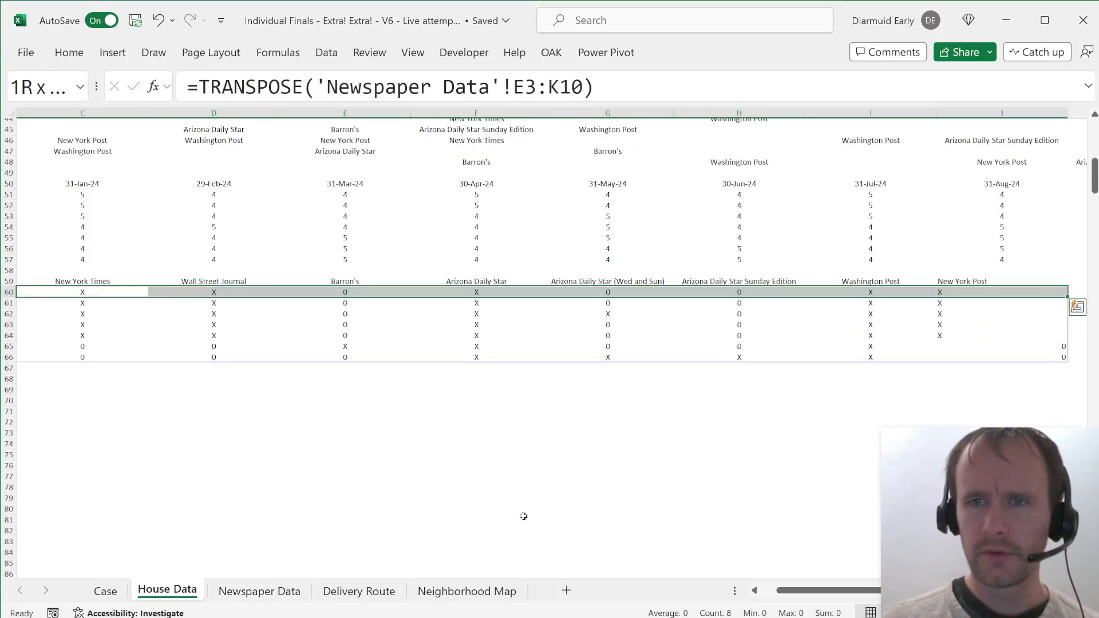
Step: Select only the blank cells of the delivery-day grid E3:K10 in Newspaper Data and fill them with 0
key(ctrl+Page_Down)
key(Right)
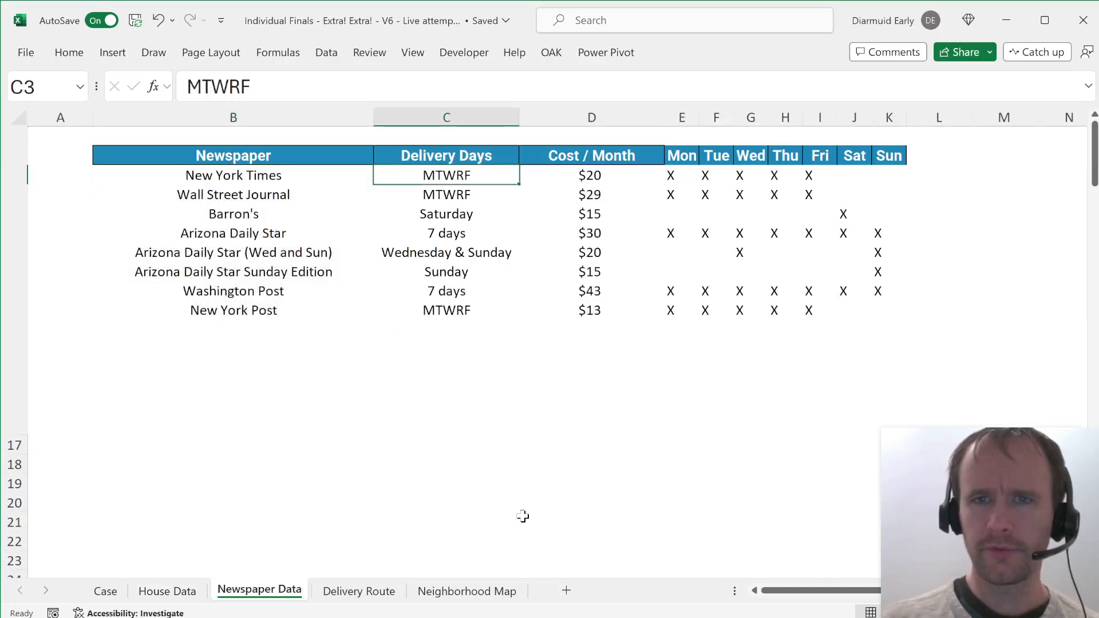
click(680, 176)
shift+click(891, 315)
key(ctrl+g)
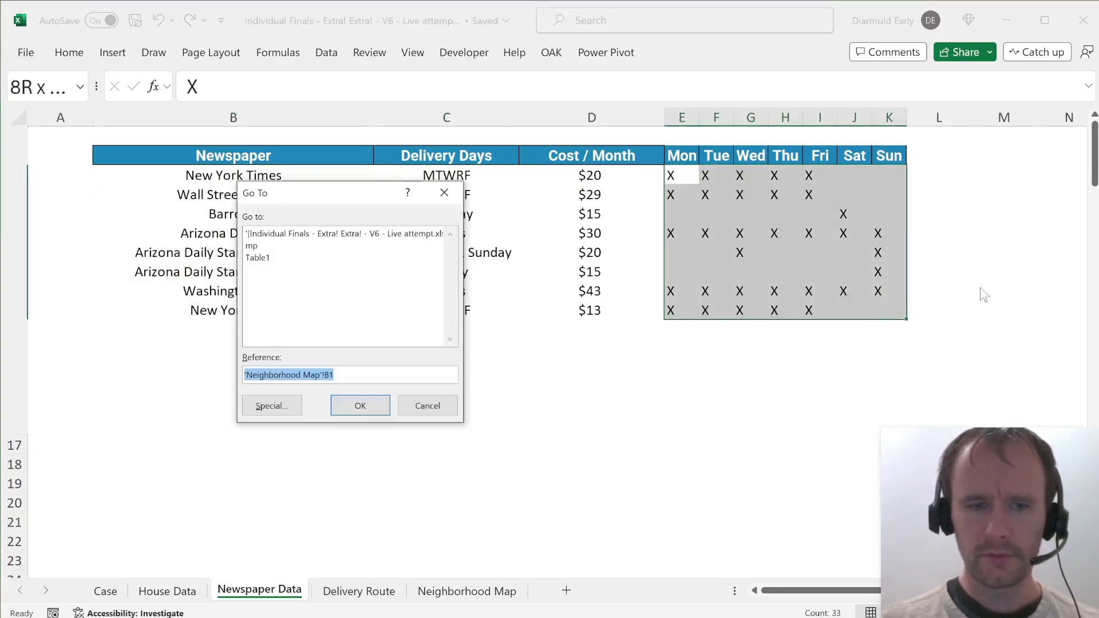
key(alt+s)
key(k)
key(Return)
text(0)
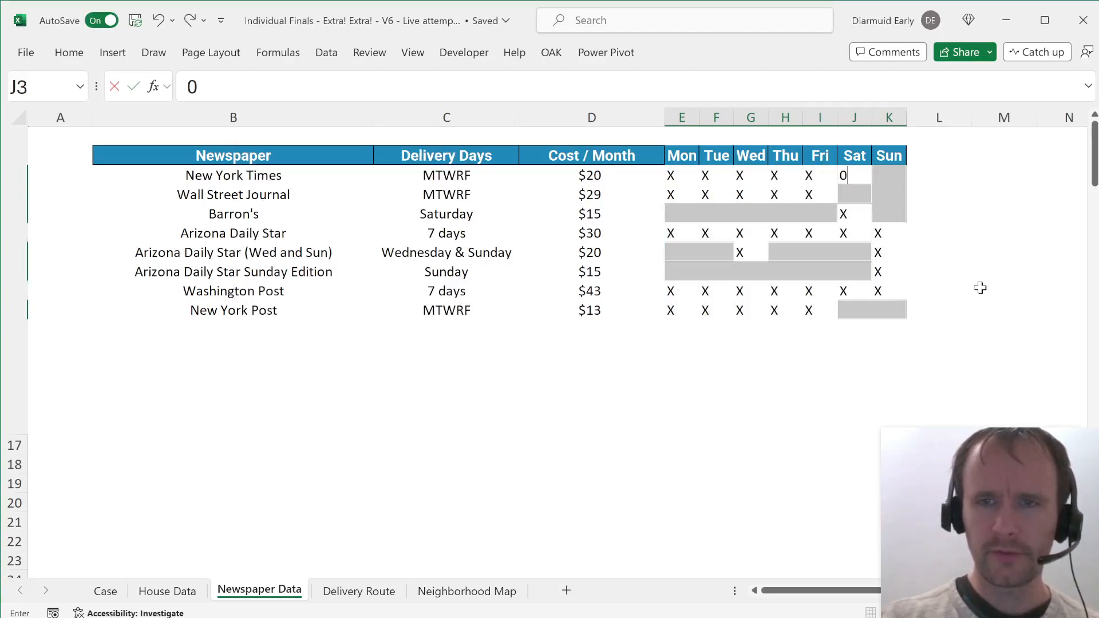
key(ctrl+Return)
Step: Select the delivery-day grid E3:K10 in Newspaper Data and try to replace every x with 1
key(Left)
key(Left)
key(Left)
key(Left)
key(Left)
key(ctrl+shift+End)
key(ctrl+h)
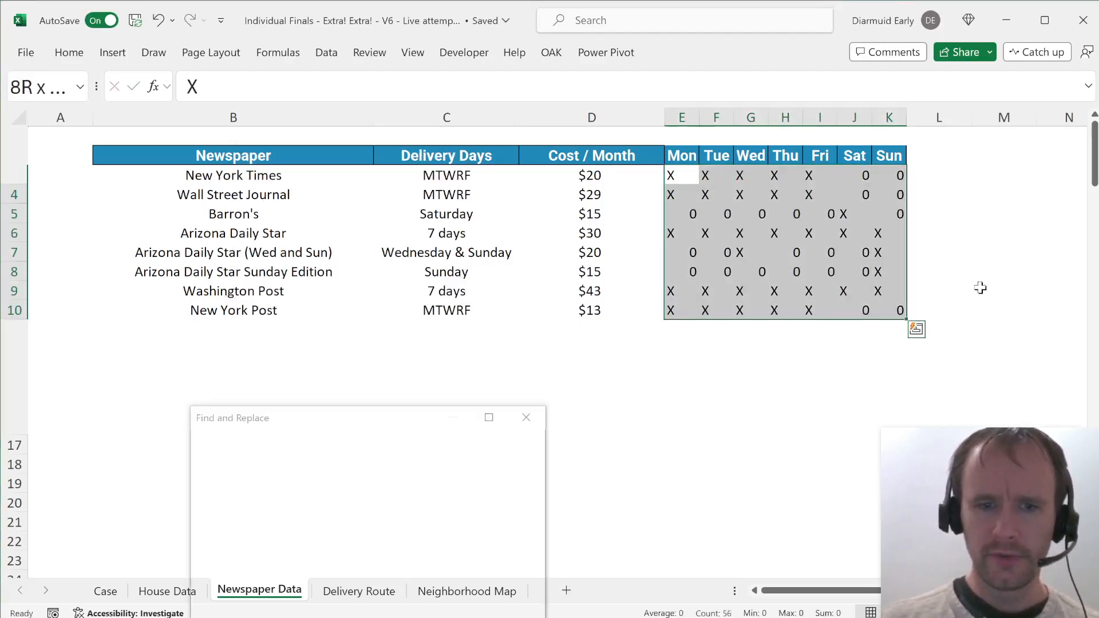
text(x)
key(alt+a)
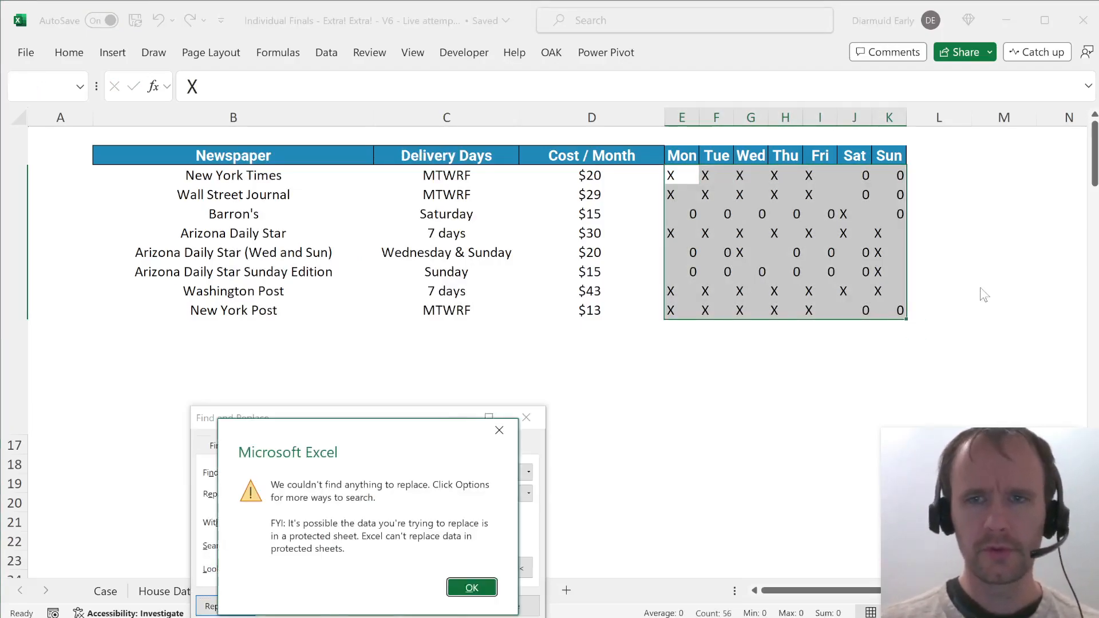
key(Return)
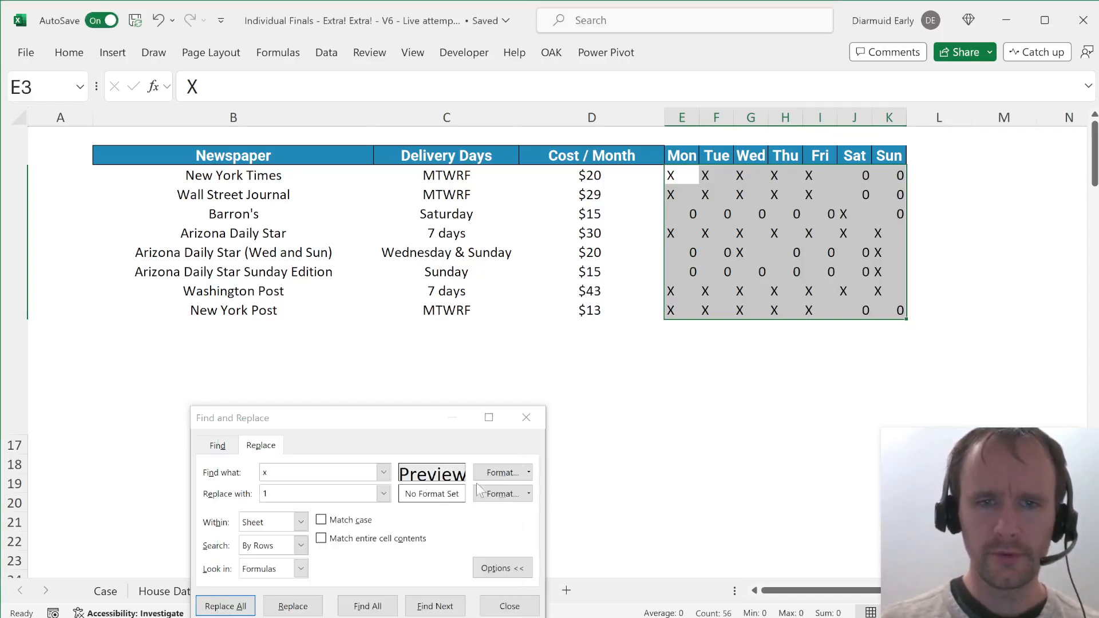
Step: Clear the format condition from the search and replace all x entries in the delivery-day grid with 1
click(529, 473)
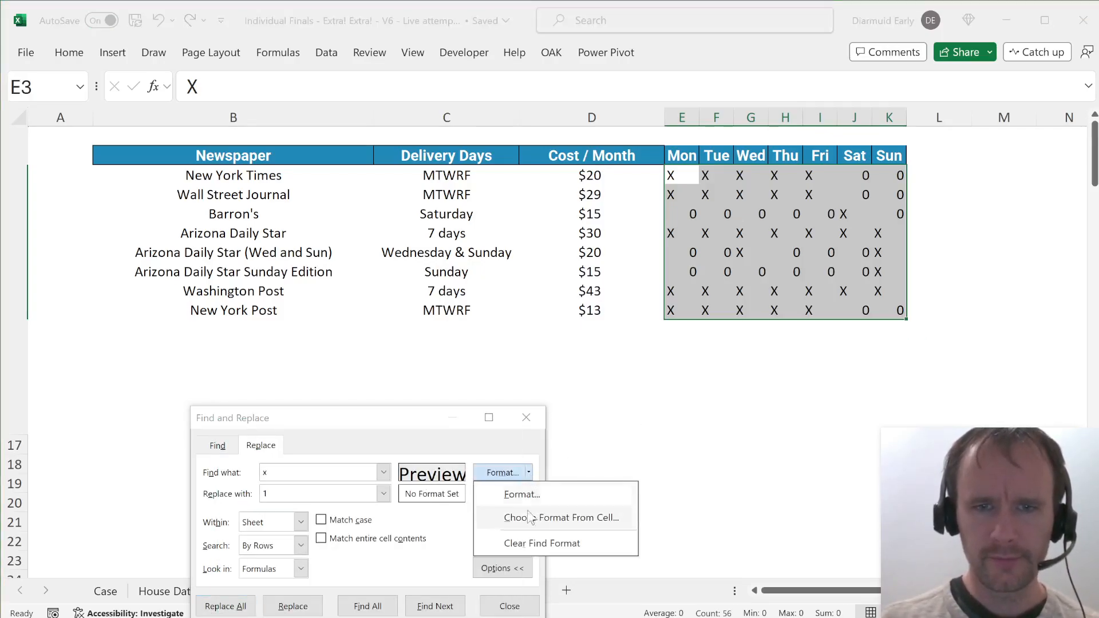
click(535, 542)
key(alt+a)
key(Return)
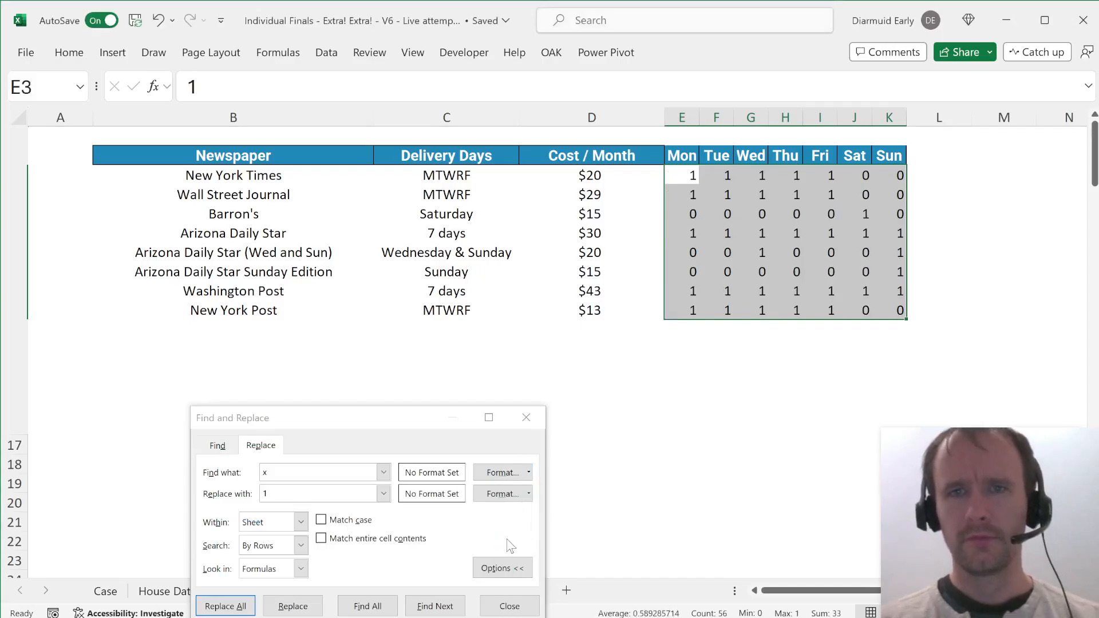
click(530, 420)
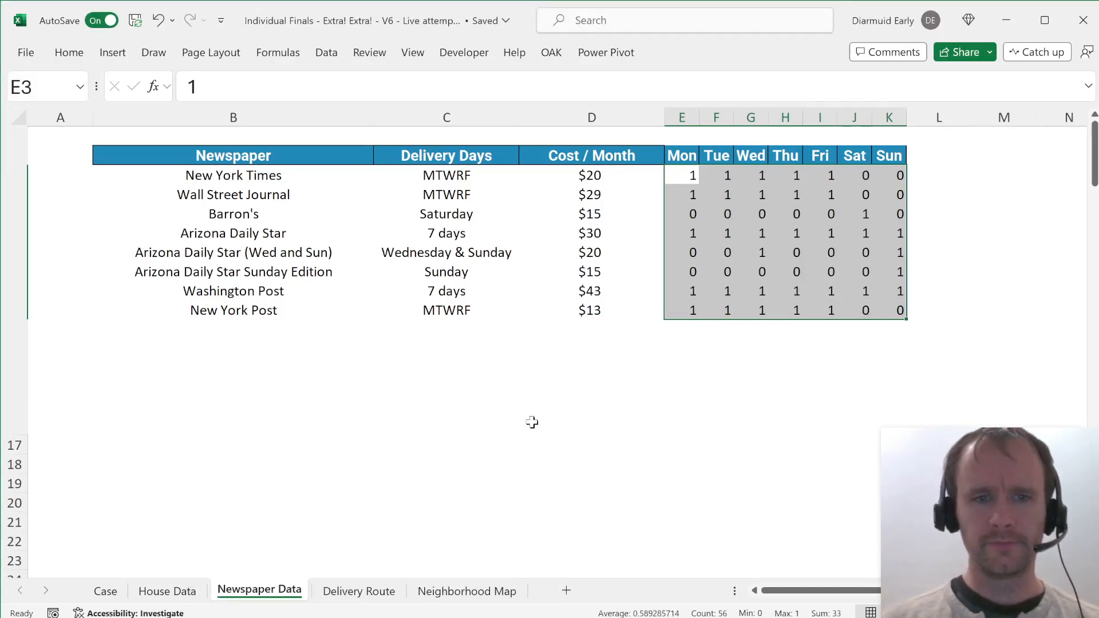
Step: Copy only the formatting of C60 in House Data onto the whole spilled delivery grid C60:J66
key(ctrl+Page_Up)
key(ctrl+Left)
key(ctrl+Right)
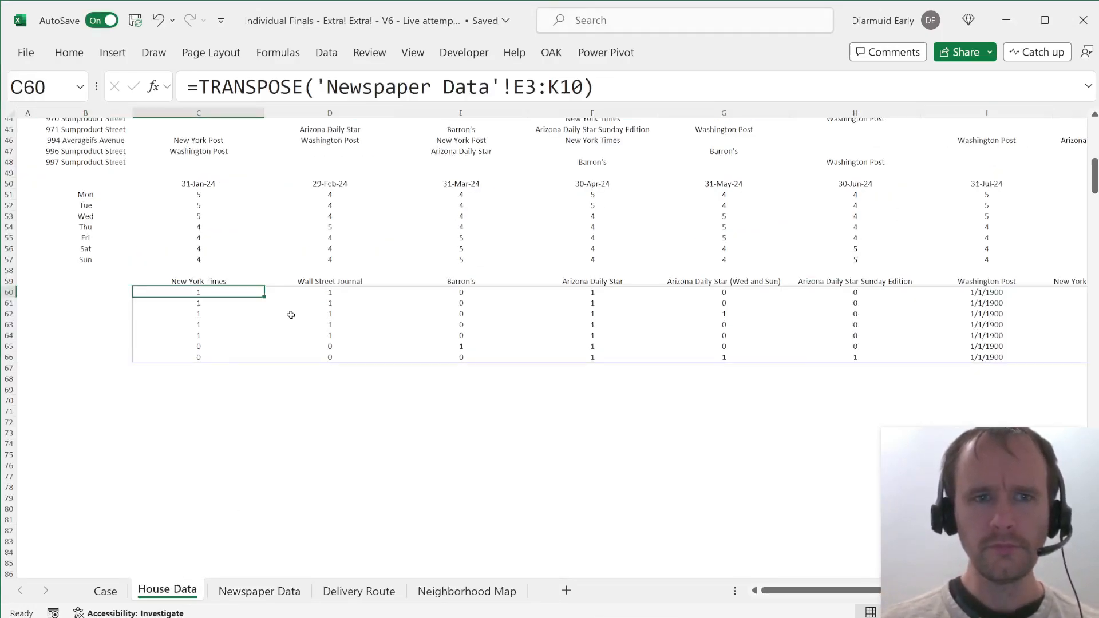
key(ctrl+c)
key(ctrl+shift+Right)
key(ctrl+shift+Down)
key(ctrl+alt+v)
key(t)
key(Return)
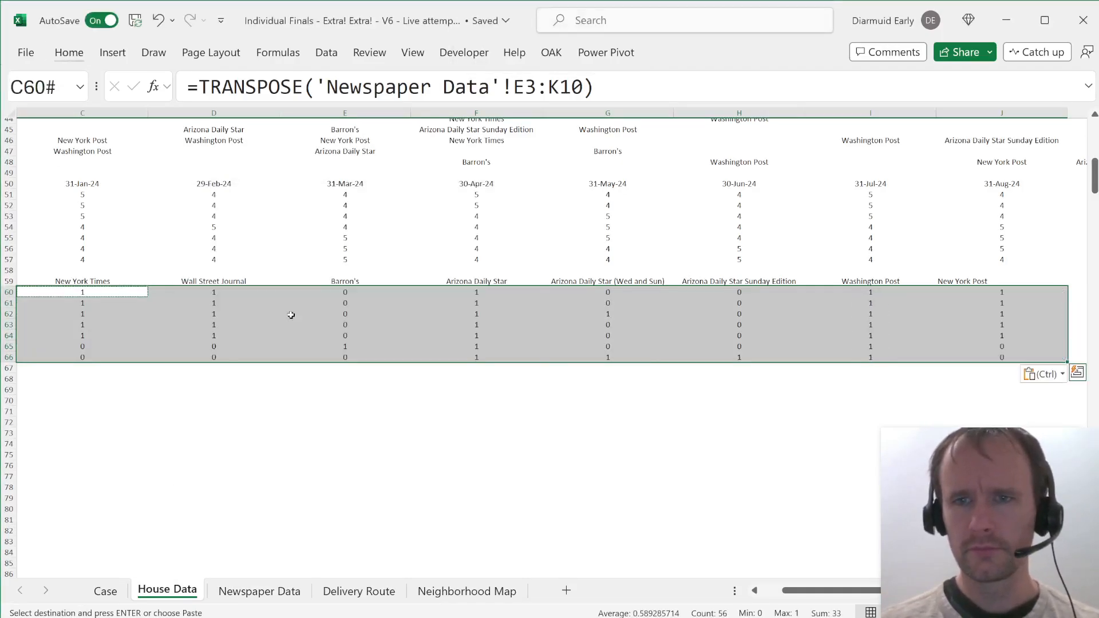
Step: Copy the weekday labels Mon to Sun from B51:B57 and paste them beside the delivery grid, starting at B60
key(ctrl+Left)
key(Right)
key(Right)
key(Right)
key(Left)
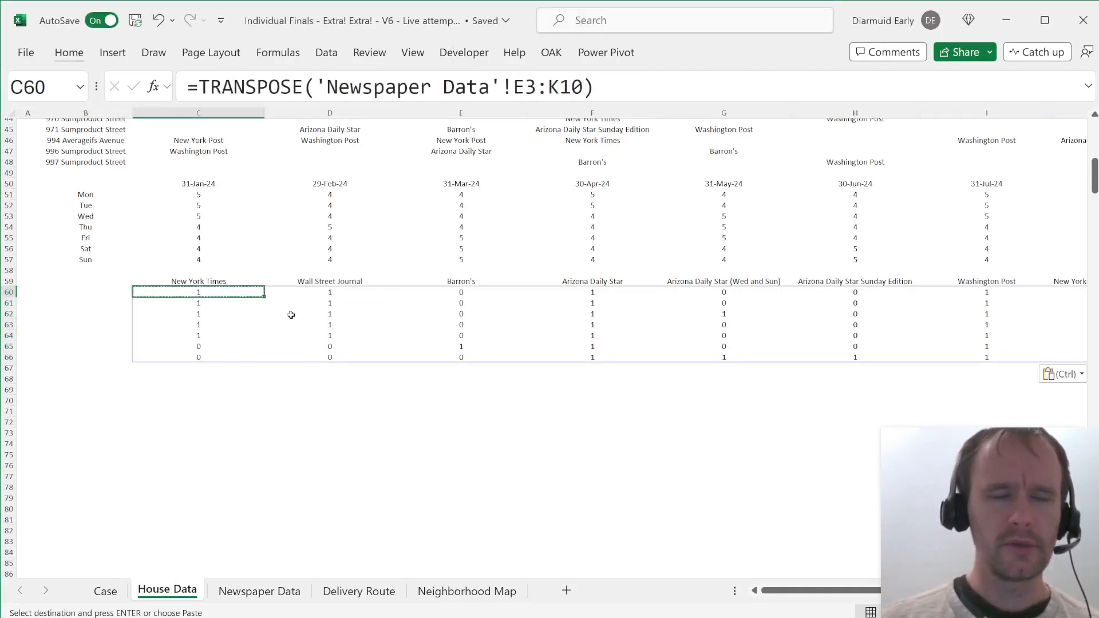
key(Left)
key(ctrl+Up)
key(ctrl+Up)
key(ctrl+shift+Down)
key(ctrl+c)
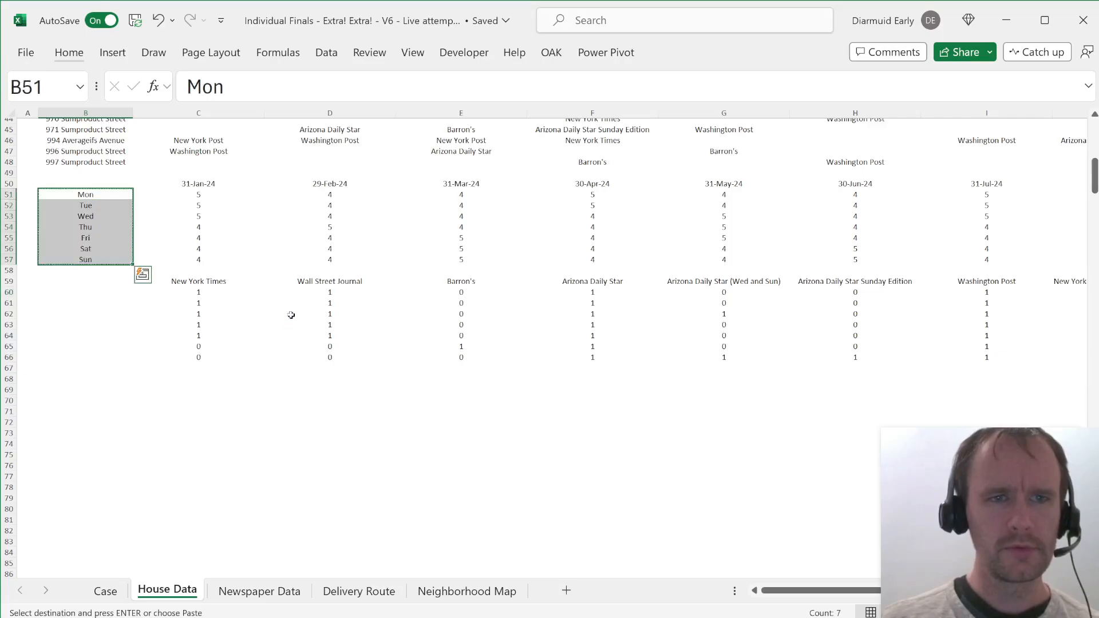
key(ctrl+Page_Down)
key(ctrl+Page_Up)
key(Right)
key(Down)
key(Down)
key(ctrl+Down)
key(ctrl+Down)
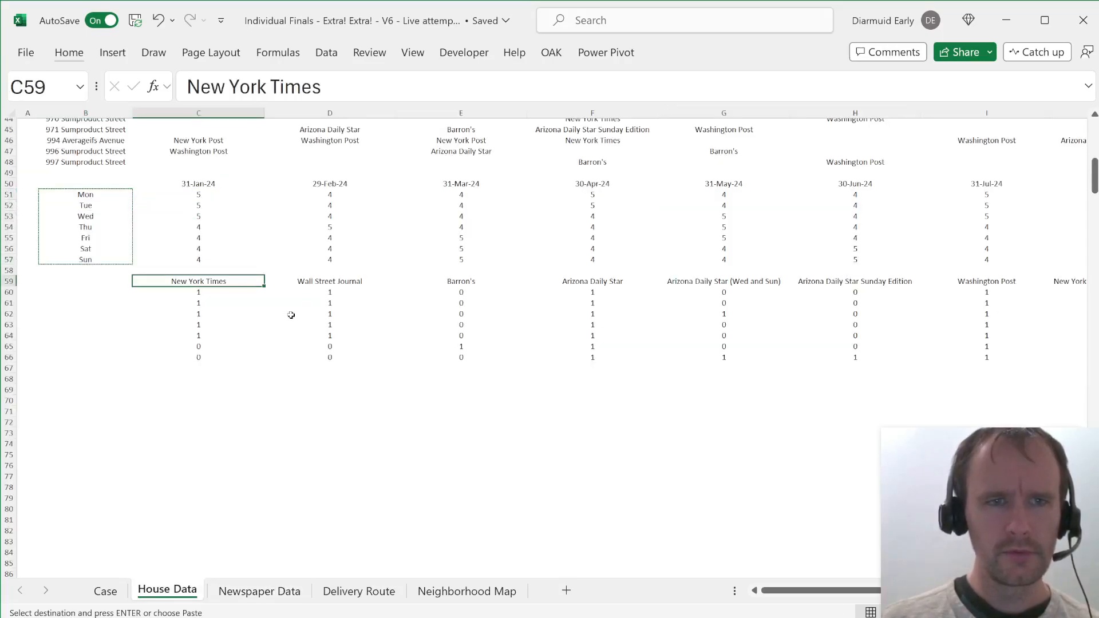
key(Down)
key(Left)
key(ctrl+v)
key(ctrl+Down)
key(Down)
key(Down)
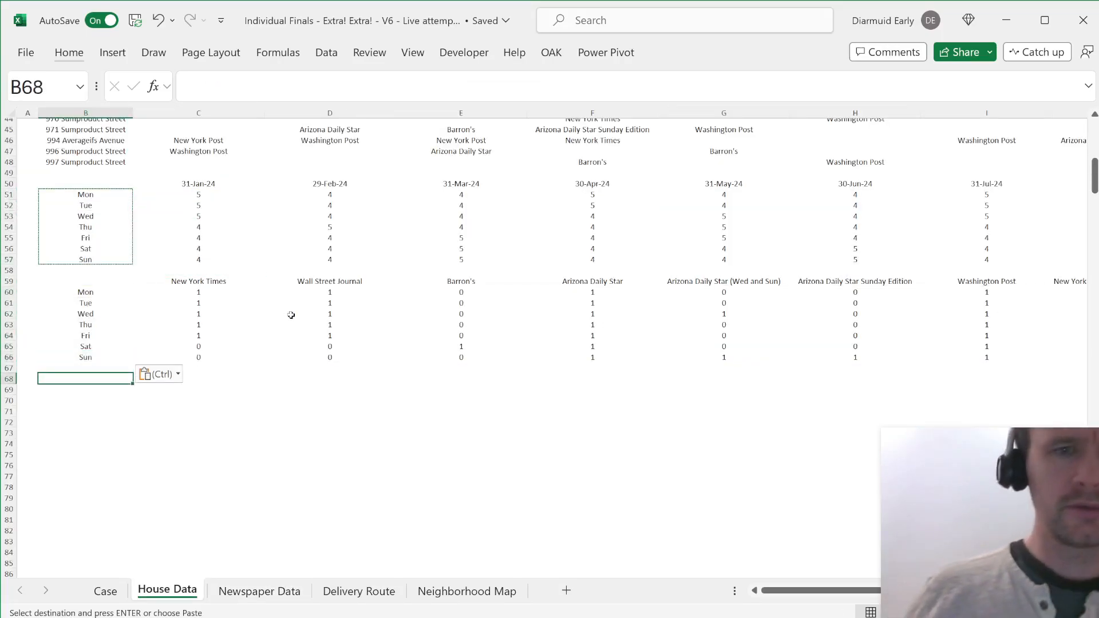
key(Up)
key(Right)
text(=sump)
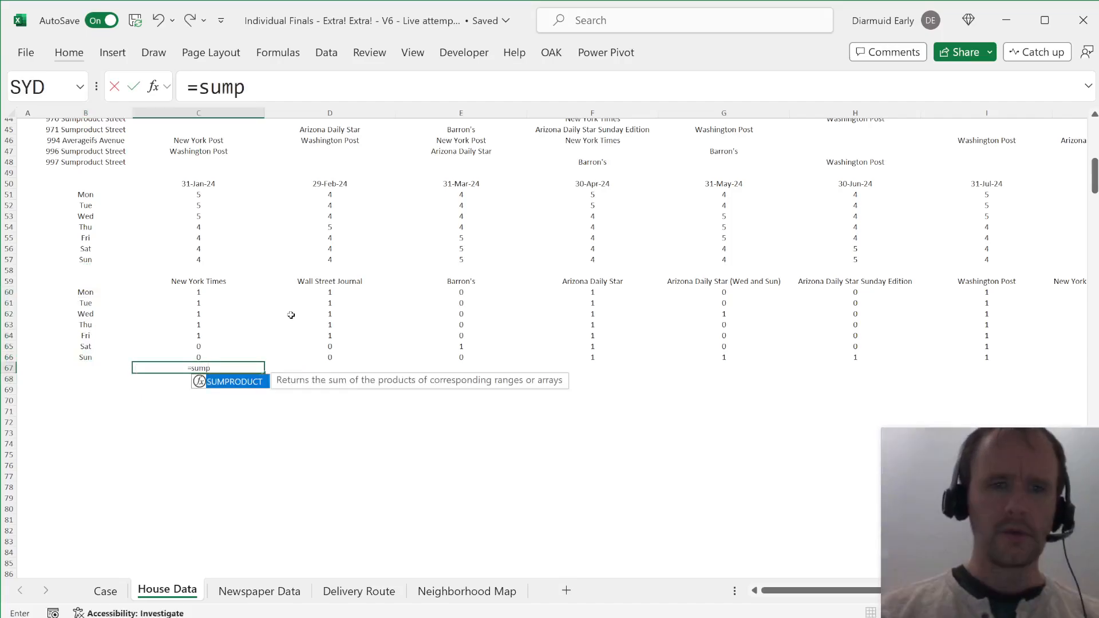
key(Escape)
Step: Examine column B of House Data, from the house address header down to the list of names starting at B270
key(ctrl+Up)
key(ctrl+Up)
key(ctrl+Up)
key(ctrl+Up)
key(ctrl+Up)
key(ctrl+Up)
key(ctrl+Up)
key(ctrl+Up)
key(ctrl+Up)
key(ctrl+Up)
key(ctrl+Up)
key(ctrl+Up)
key(ctrl+Up)
key(ctrl+Up)
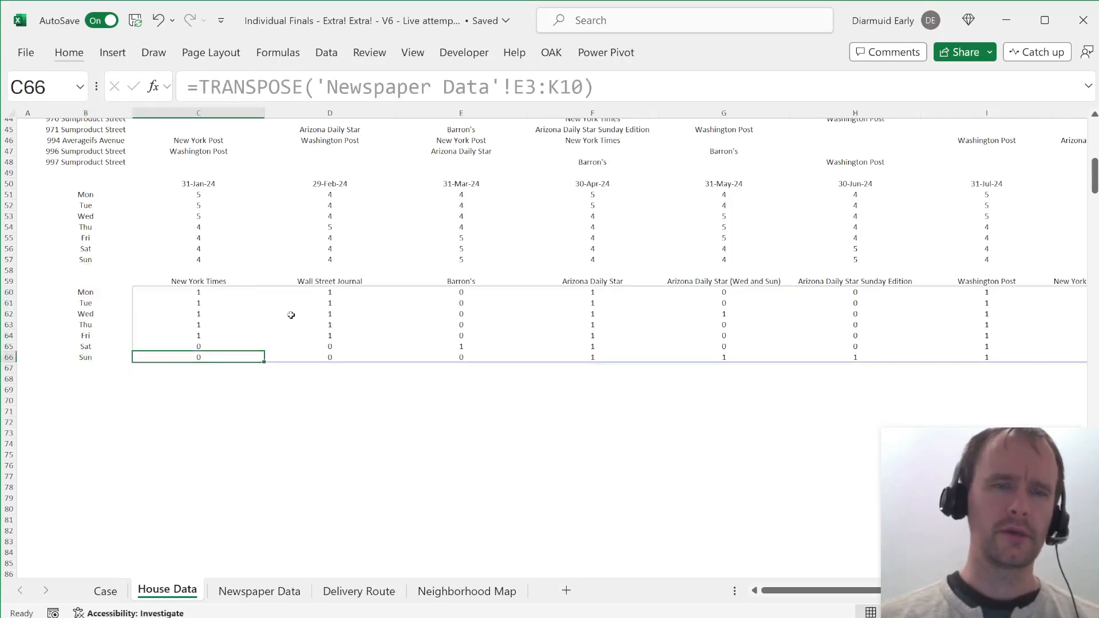
key(Left)
key(Up)
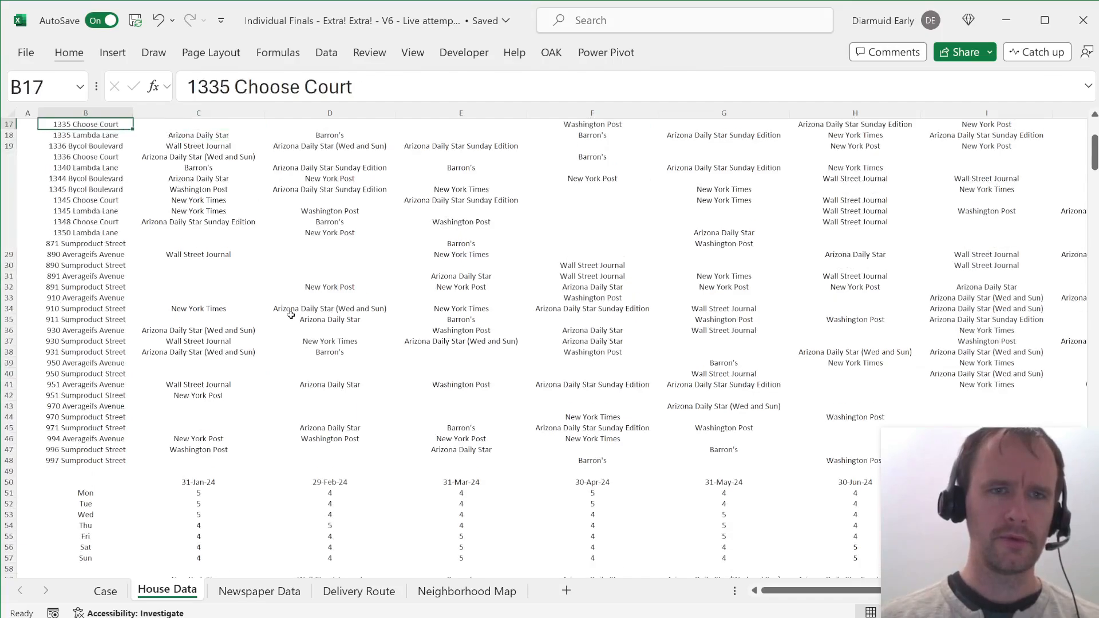
key(ctrl+Up)
key(ctrl+Up)
key(ctrl+Down)
key(ctrl+Down)
key(ctrl+Down)
key(ctrl+Down)
key(ctrl+Down)
key(ctrl+Down)
key(ctrl+Down)
key(ctrl+Up)
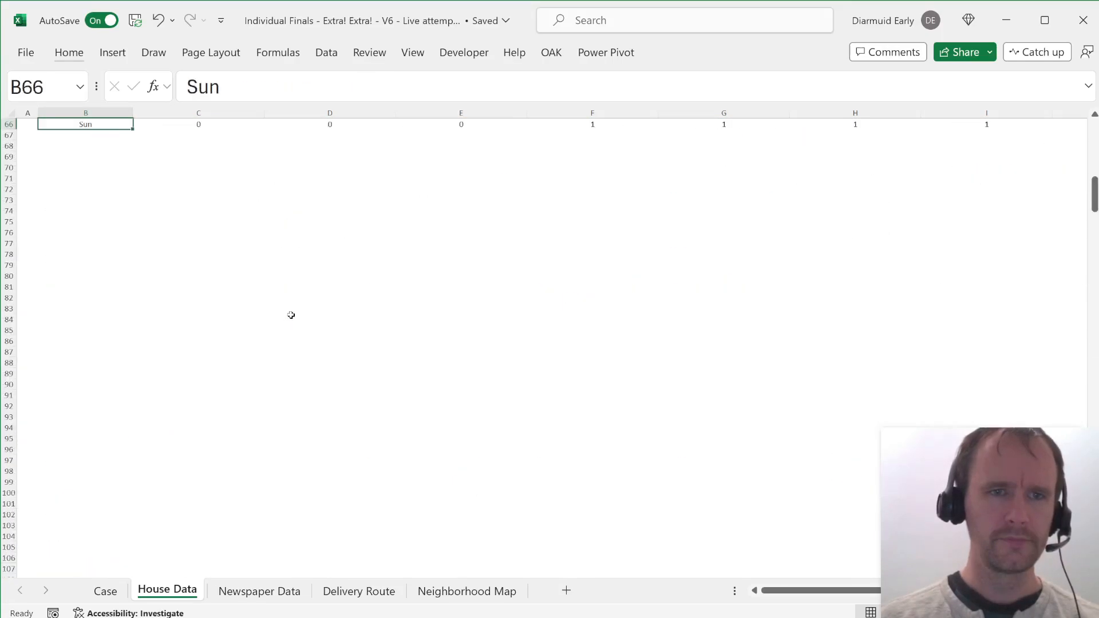
key(ctrl+Down)
key(ctrl+Down)
key(ctrl+Up)
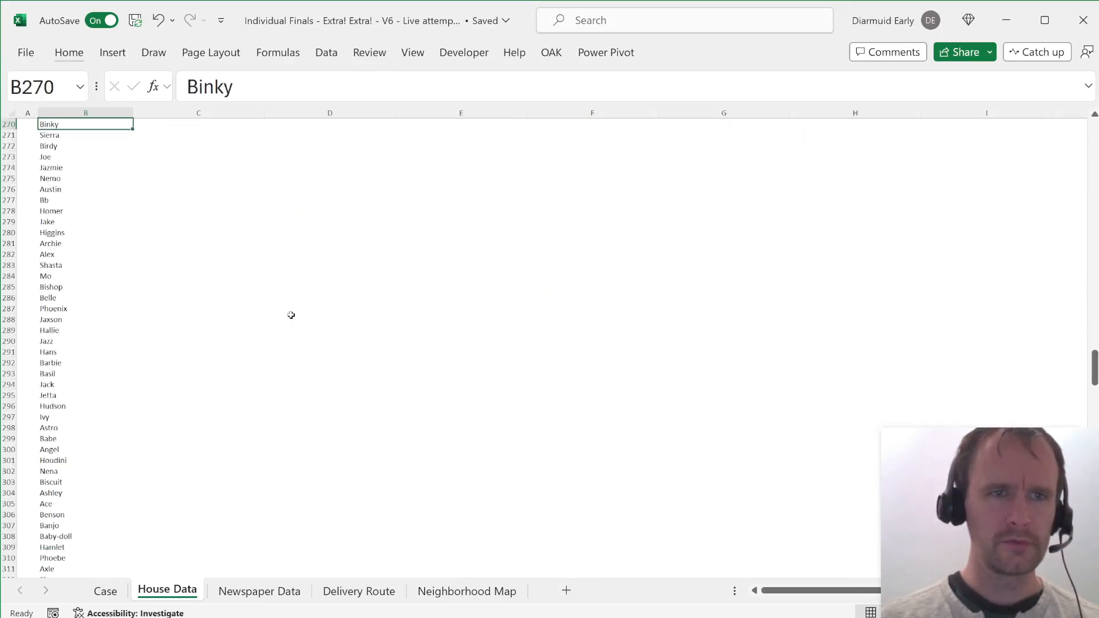
key(ctrl+shift+Down)
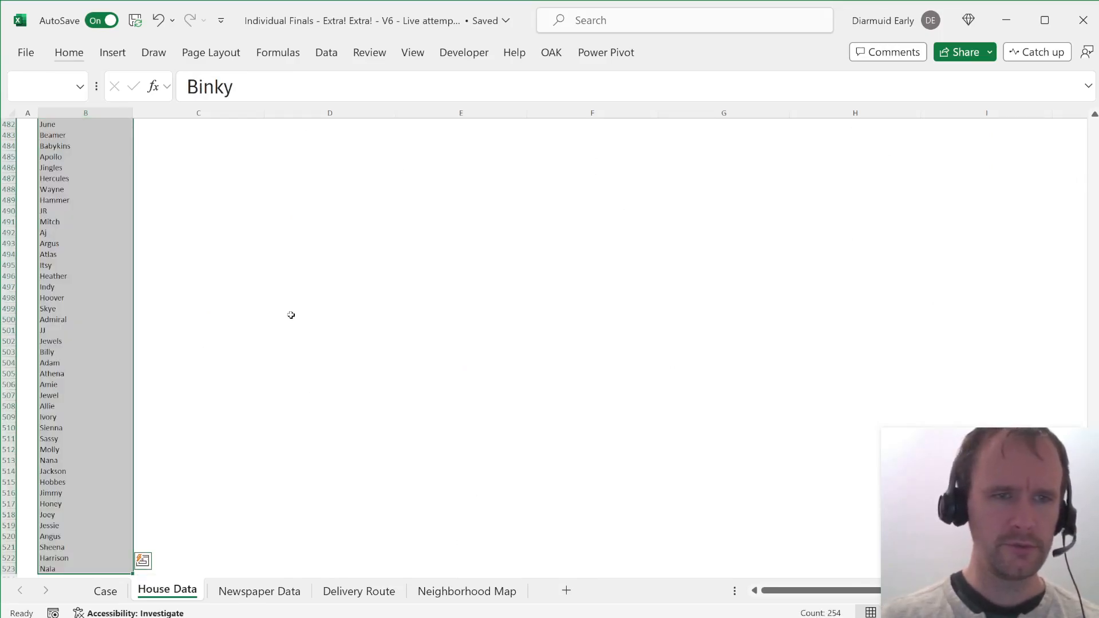
key(ctrl+Up)
key(ctrl+Up)
key(ctrl+Up)
key(ctrl+Up)
key(ctrl+Up)
key(ctrl+Up)
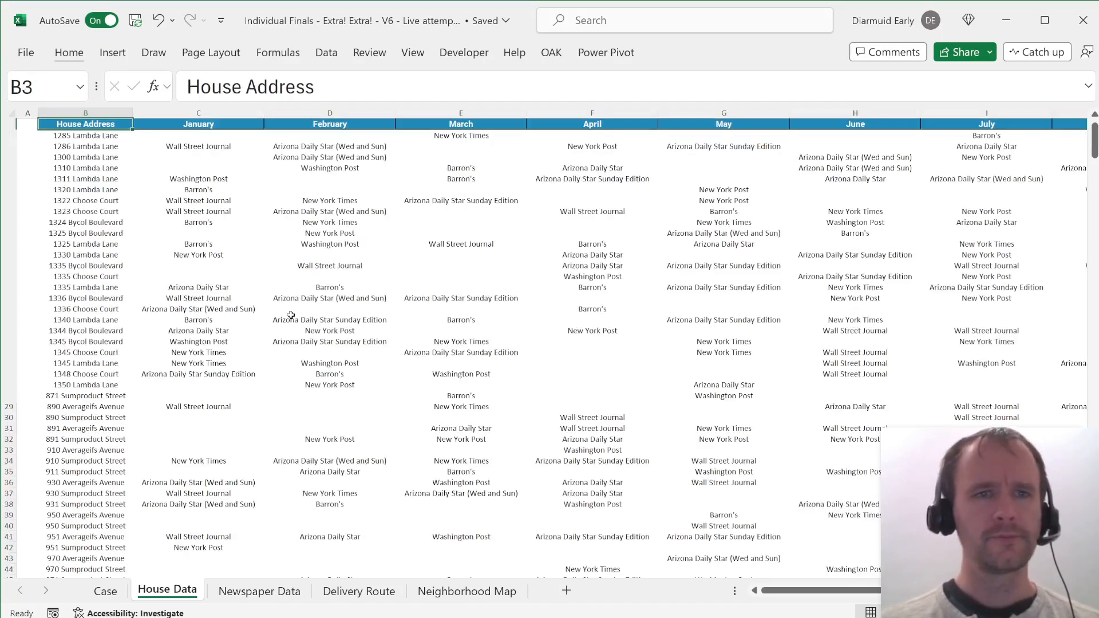
key(ctrl+Down)
key(ctrl+Down)
key(ctrl+Down)
key(ctrl+Down)
key(ctrl+Down)
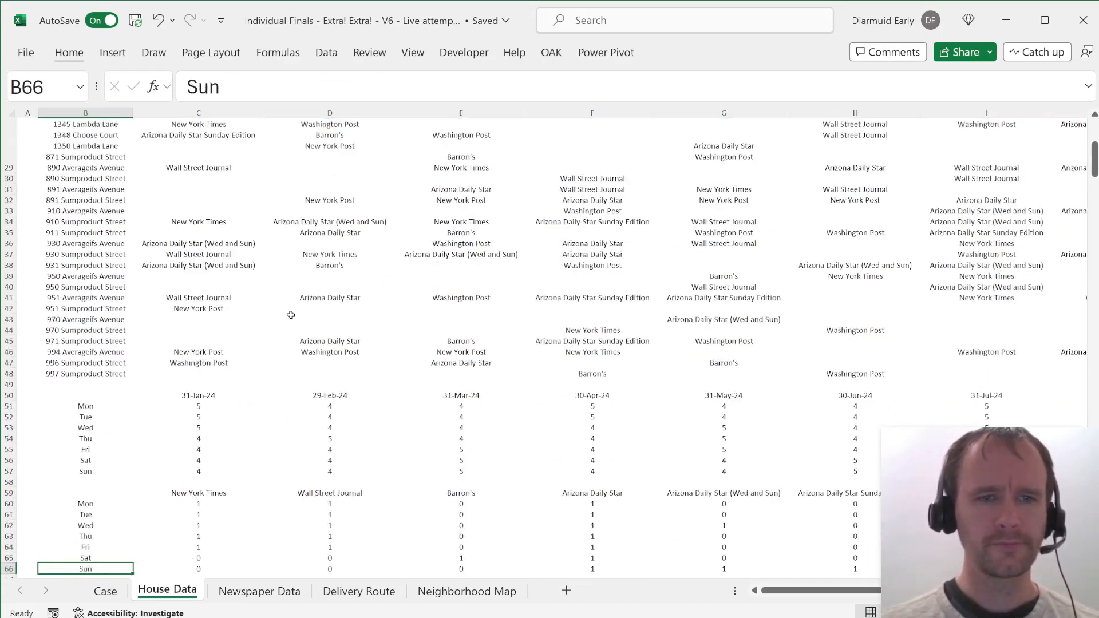
key(Down)
key(Down)
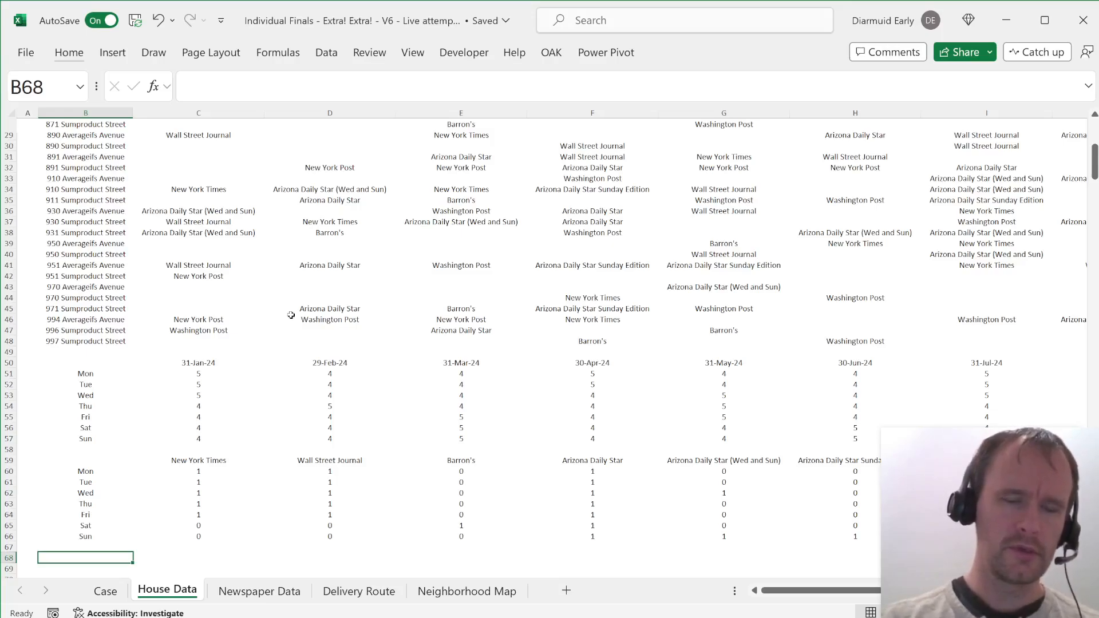
key(Up)
key(Right)
key(Up)
key(Up)
key(Up)
key(Up)
key(Up)
key(Up)
key(Up)
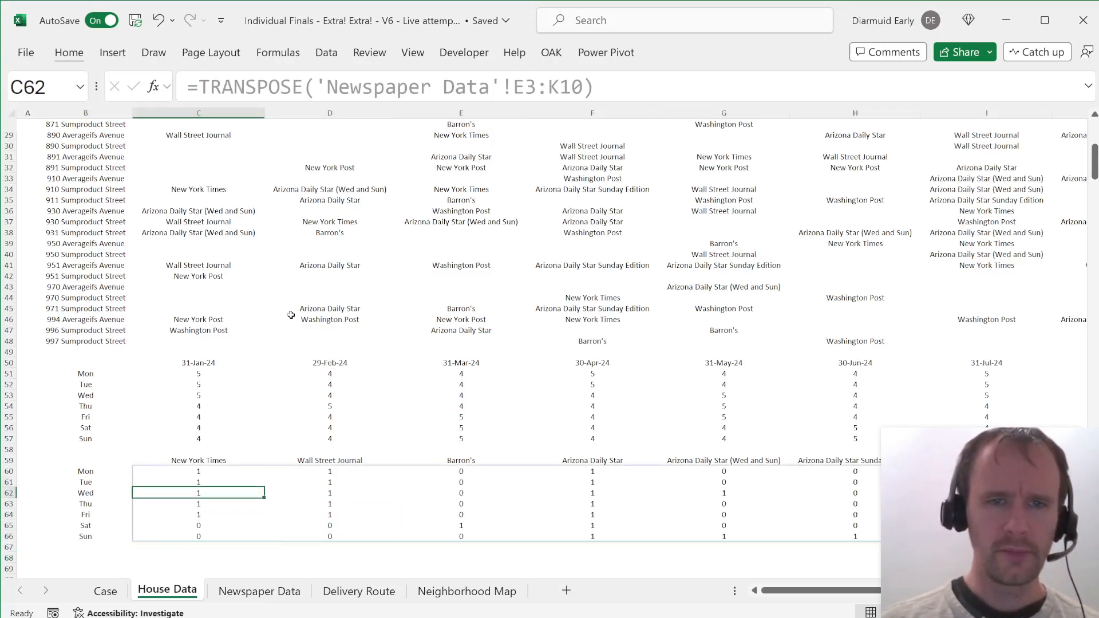
key(shift+space)
key(Left)
Step: Start a COUNTIFS formula in C68 with the monthly subscriptions C4:N48 as its first criteria range
key(Down)
key(Down)
key(Down)
key(Down)
key(Down)
key(Down)
key(Down)
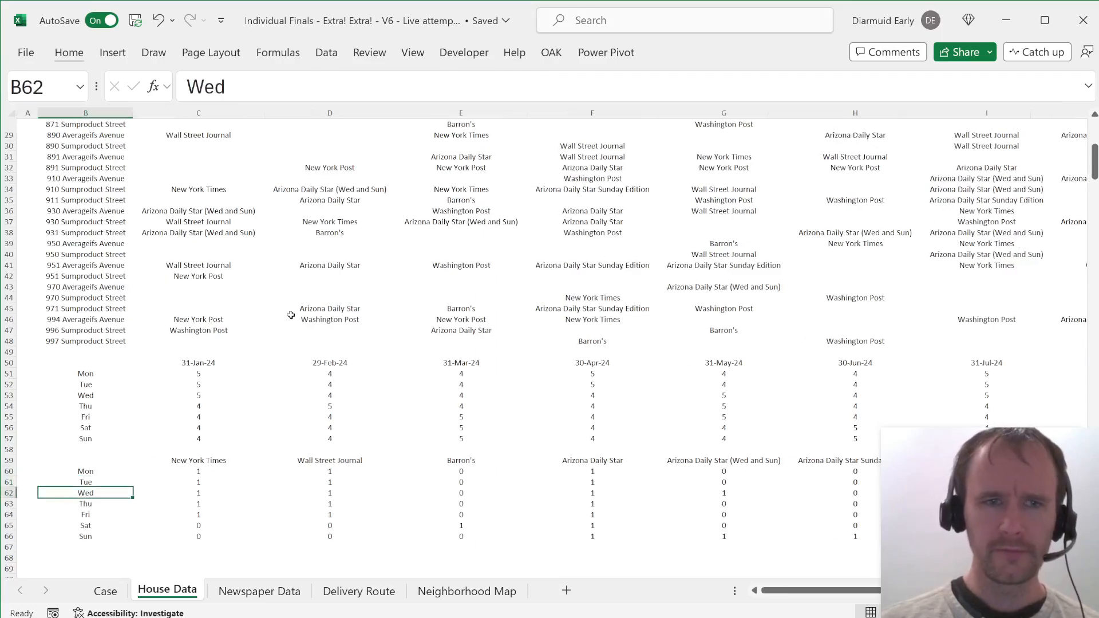
key(Down)
key(Right)
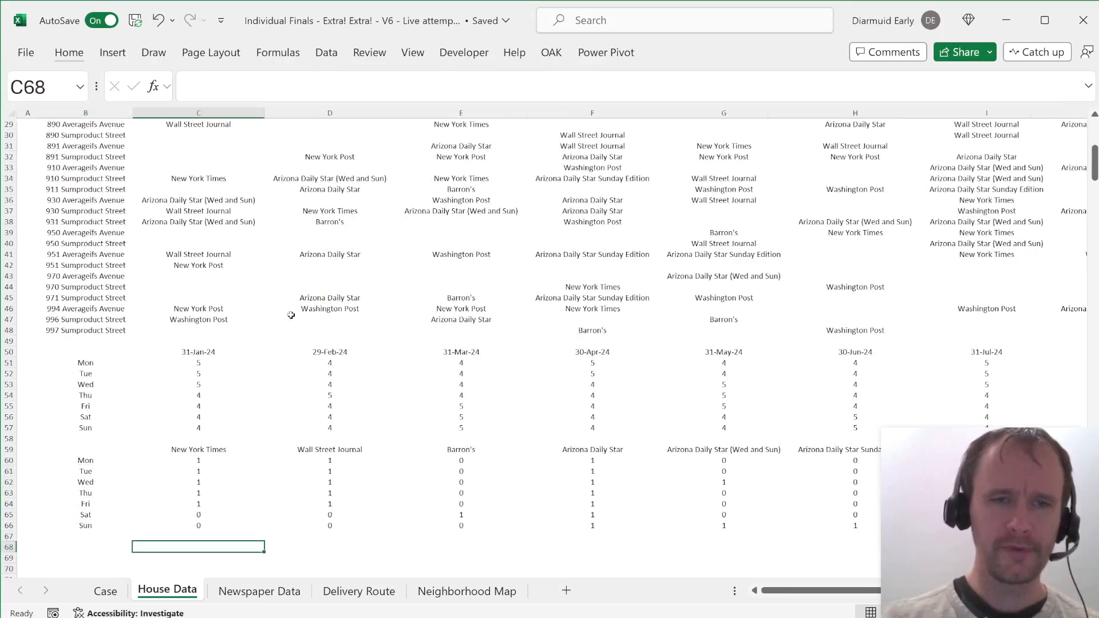
text(=countifs)
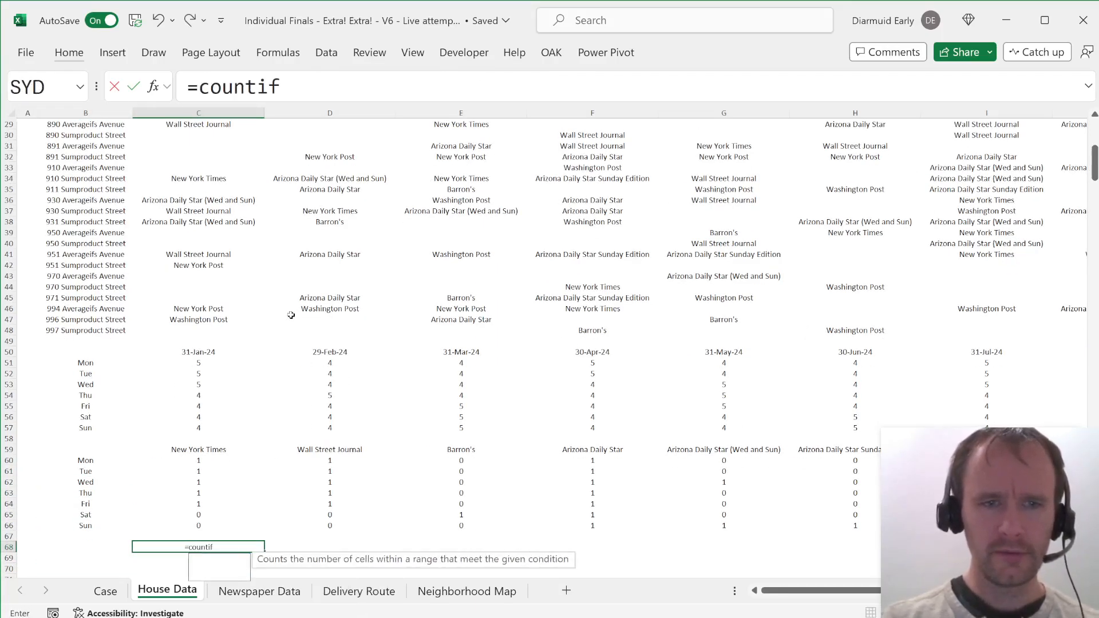
key(Tab)
key(ctrl+Up)
key(ctrl+Up)
key(ctrl+Up)
key(ctrl+Up)
key(Down)
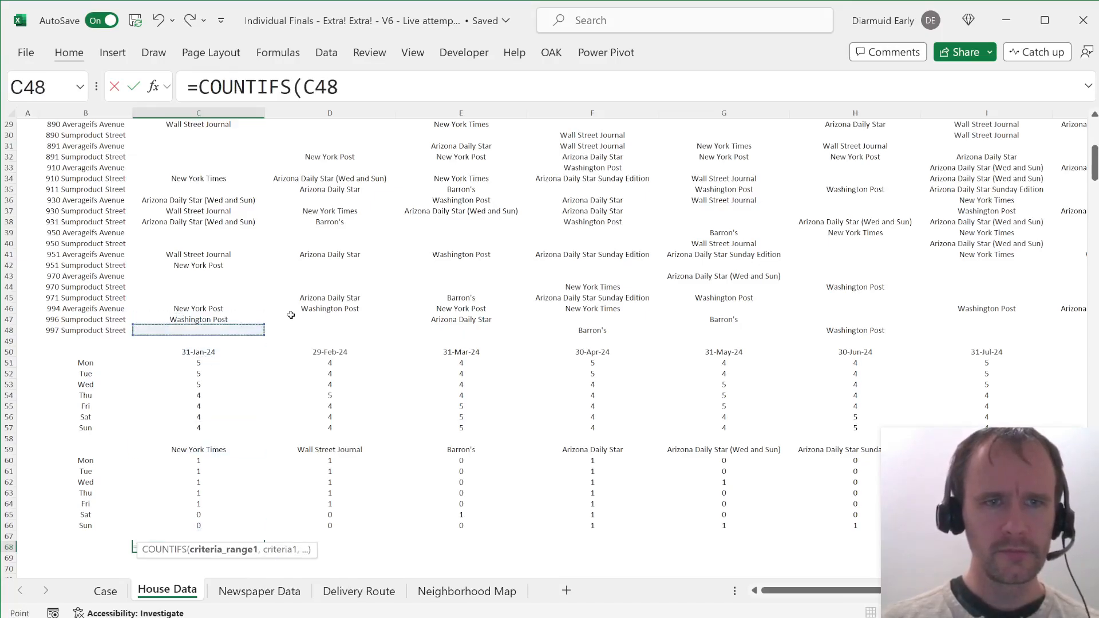
key(ctrl+shift+Up)
key(ctrl+shift+Up)
key(ctrl+shift+Right)
key(shift+Down)
key(shift+Down)
key(shift+Down)
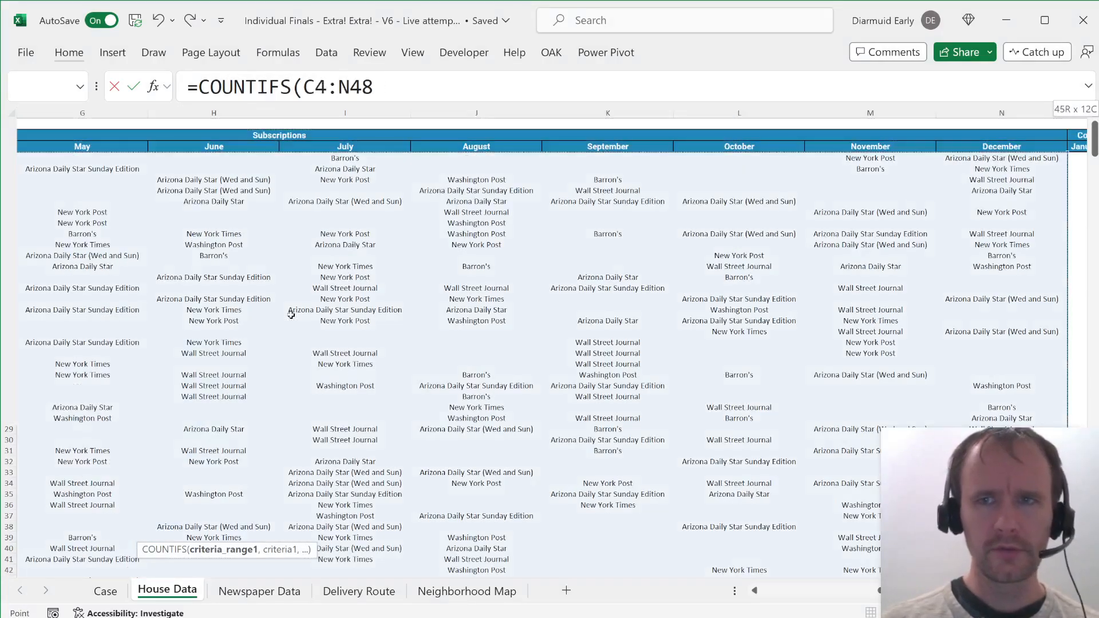
Step: Narrow the criteria range of the COUNTIFS formula to the January subscriptions, C4:C48
key(shift+Left)
key(shift+Left)
key(shift+Left)
key(shift+Left)
key(shift+Left)
key(shift+Left)
key(shift+Left)
key(shift+Left)
key(shift+Left)
key(shift+Left)
key(shift+Left)
key(shift+Left)
key(shift+Left)
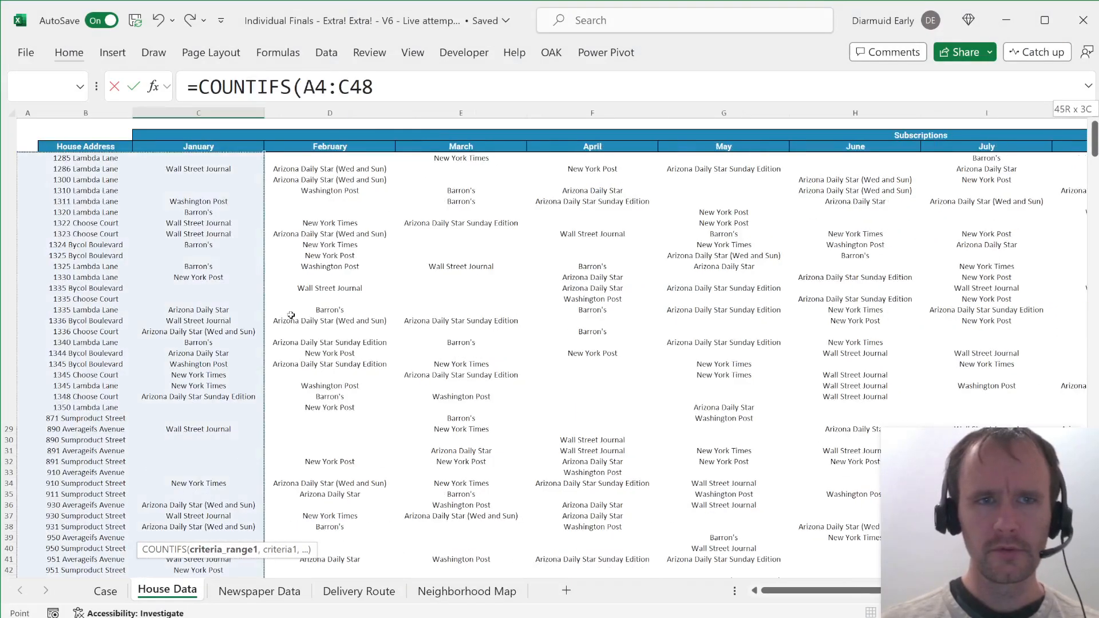
key(shift+Right)
key(shift+Right)
Step: Use the newspaper names in $C$59:$J$59 as the COUNTIFS criteria and enter the formula in C68
text(,)
key(Up)
key(Up)
key(Up)
key(Up)
key(Up)
key(Up)
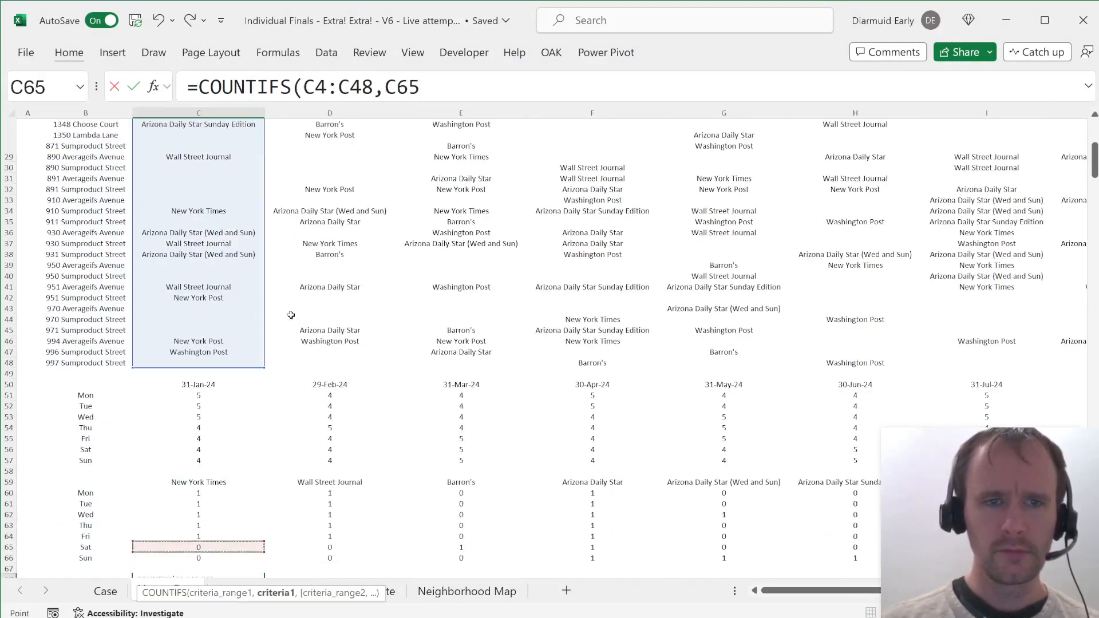
key(Up)
key(Up)
key(Up)
key(shift+Right)
key(shift+Right)
key(shift+Right)
key(shift+Right)
key(shift+Right)
key(shift+Right)
key(shift+Right)
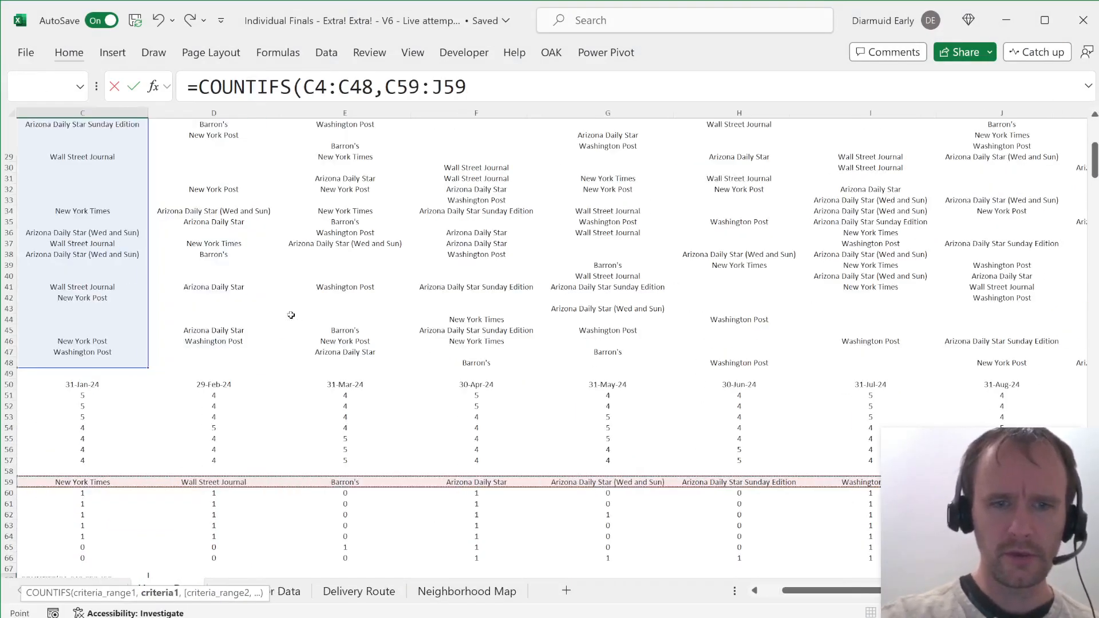
key(Return)
key(Up)
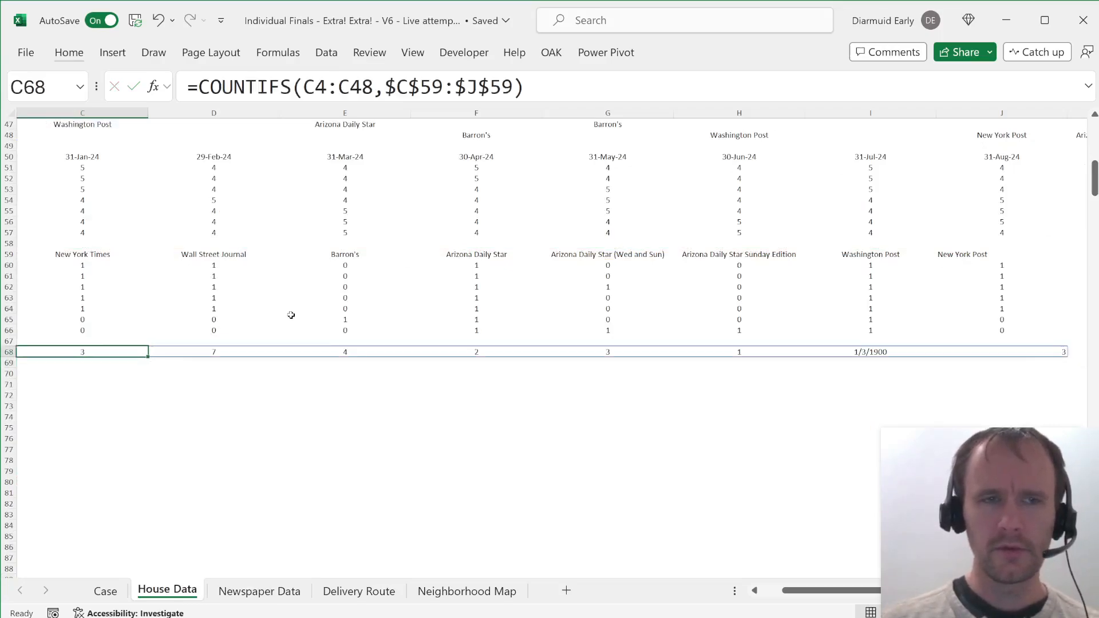
Step: Wrap the $C$59:$J$59 criteria of the C68 formula in TRANSPOSE so the counts spill downwards
click(388, 95)
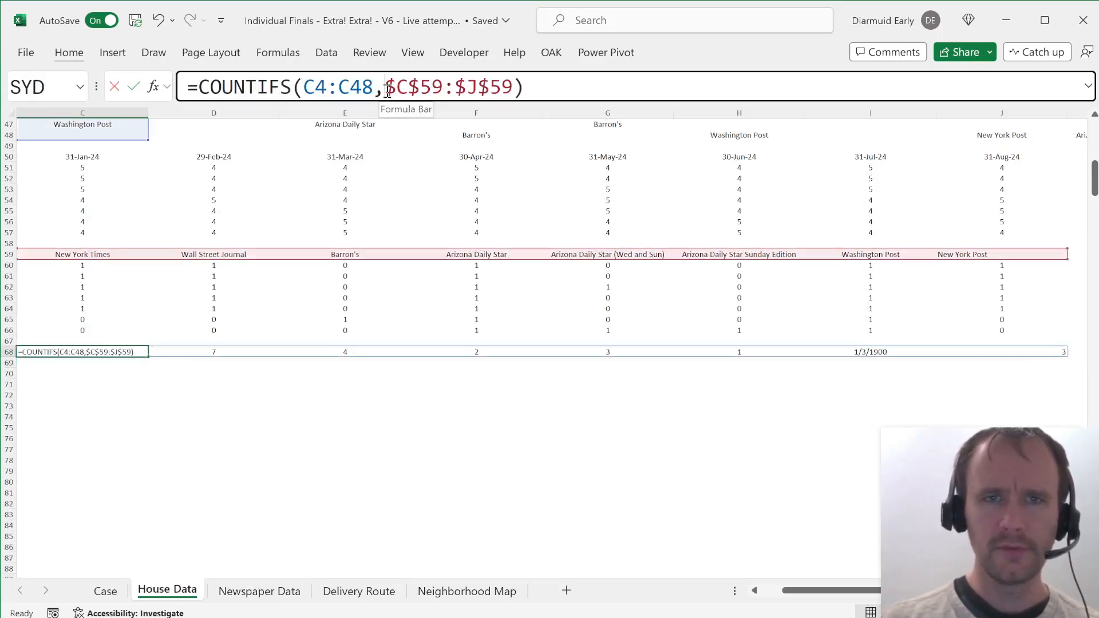
text(tr)
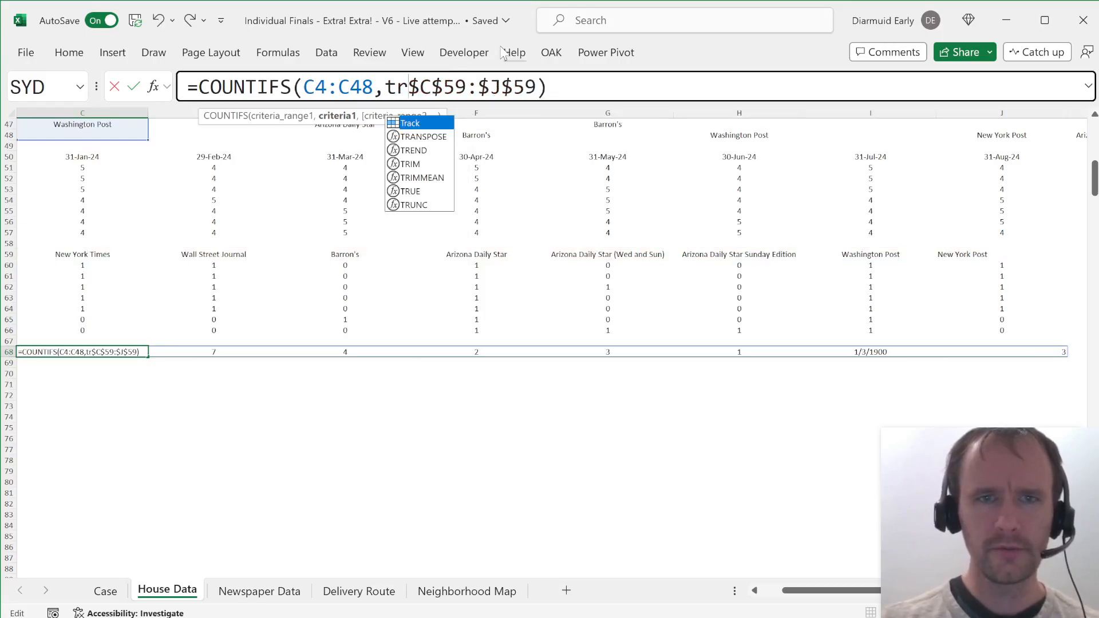
text(am)
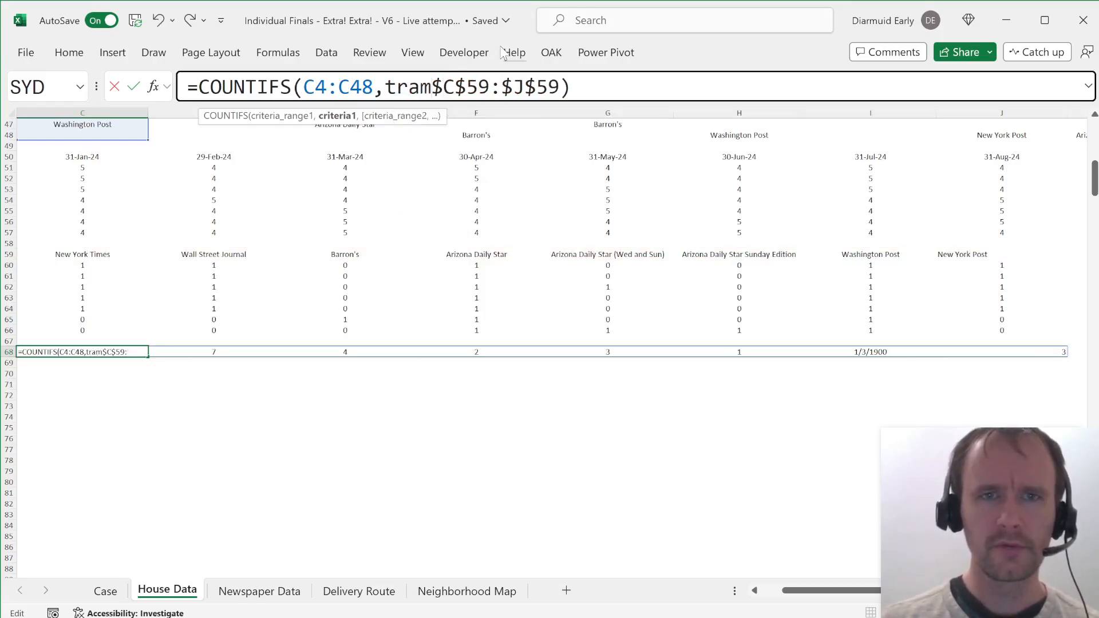
key(BackSpace)
text(ns)
key(Tab)
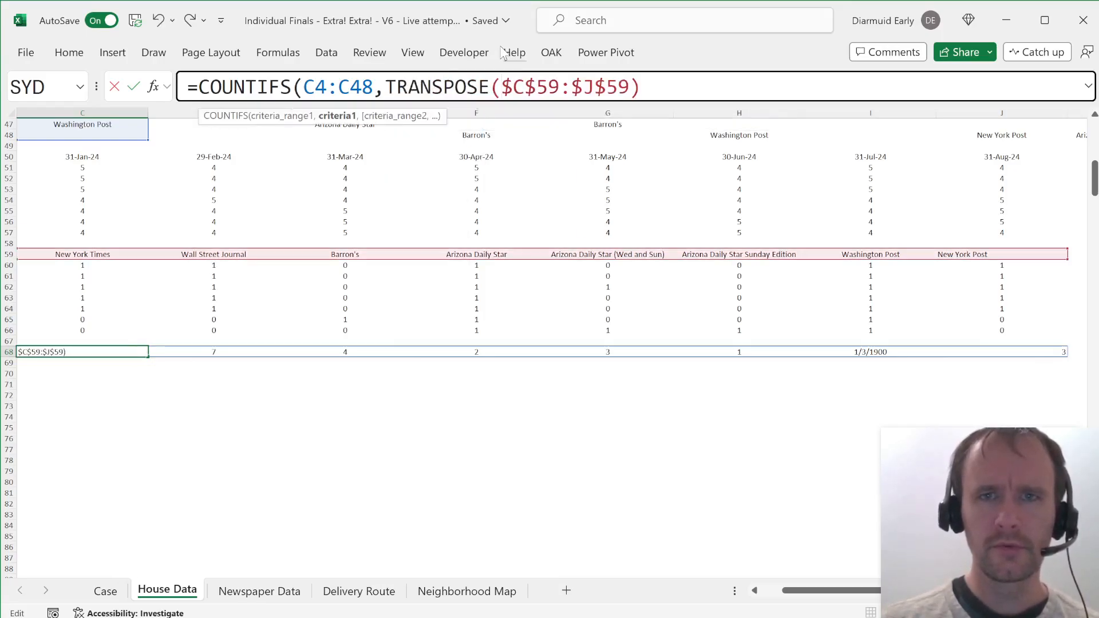
key(Return)
key(Up)
key(Left)
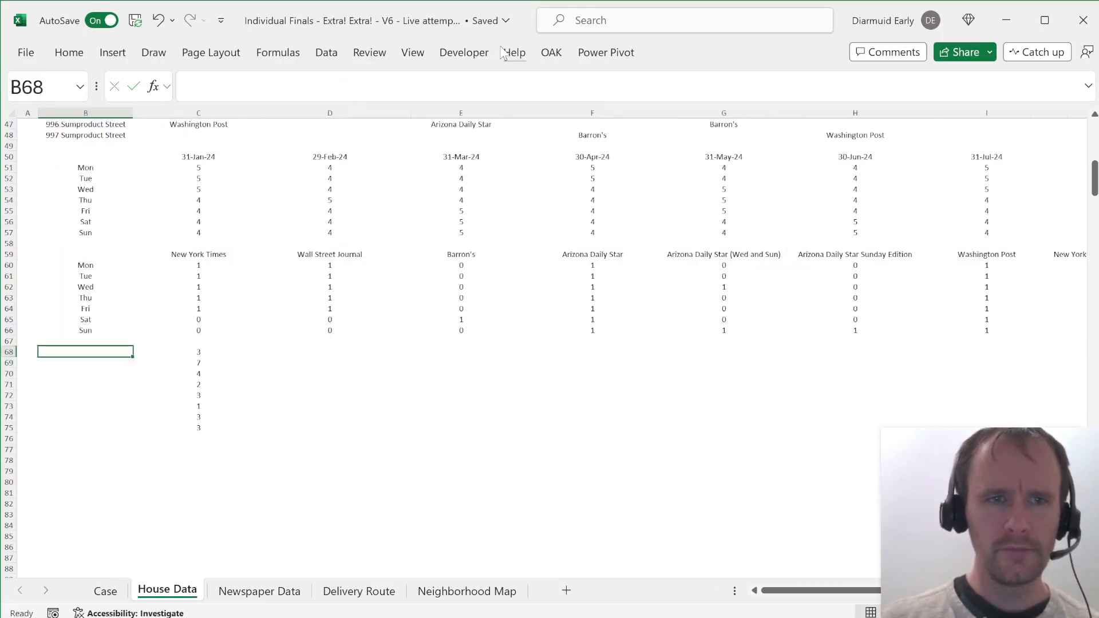
Step: Fill the C68 COUNTIFS formula across to column N so every month through December is counted
key(Right)
key(Down)
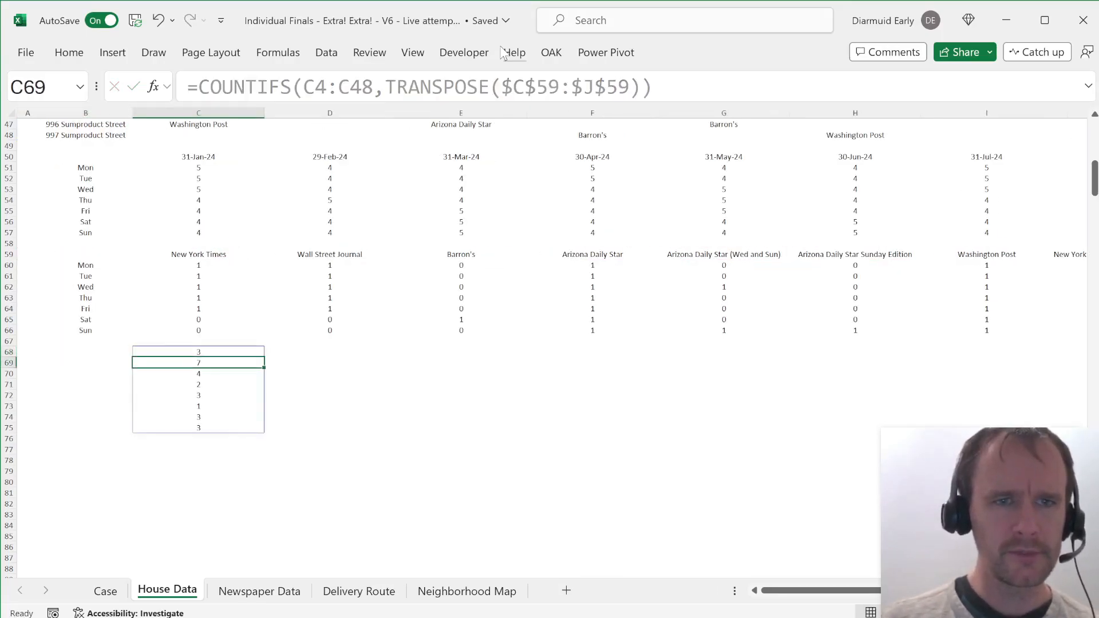
key(Down)
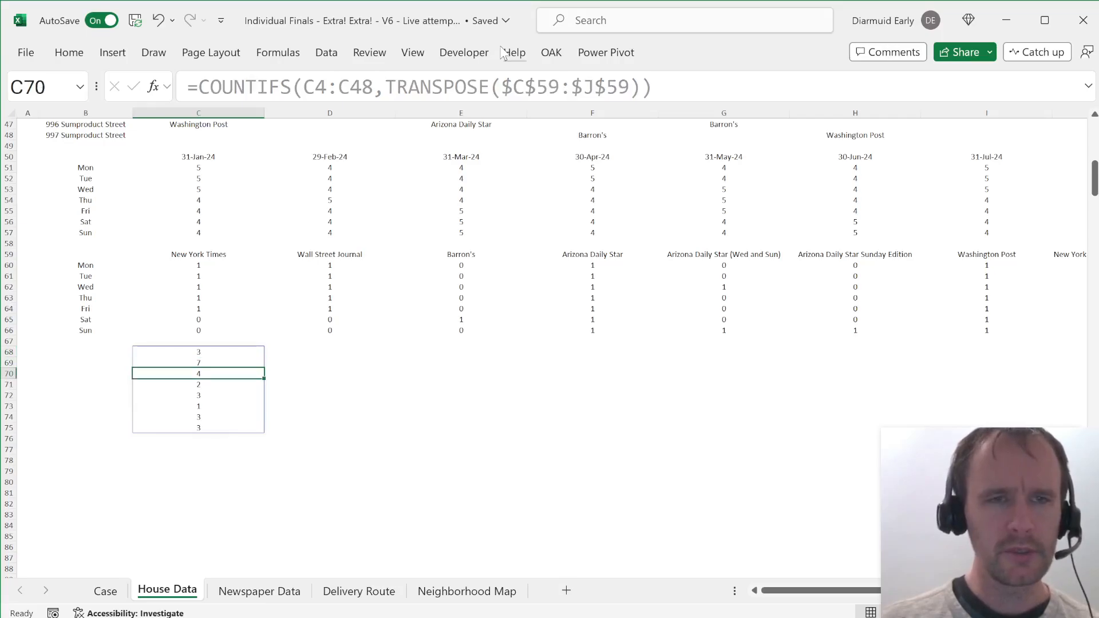
key(Up)
key(Up)
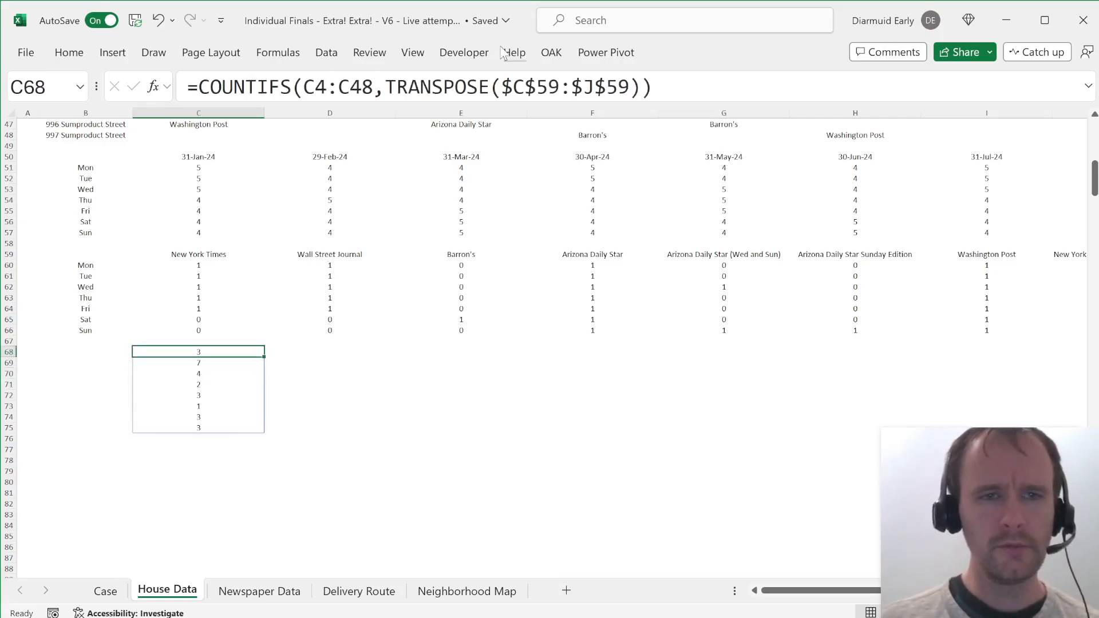
key(shift+Right)
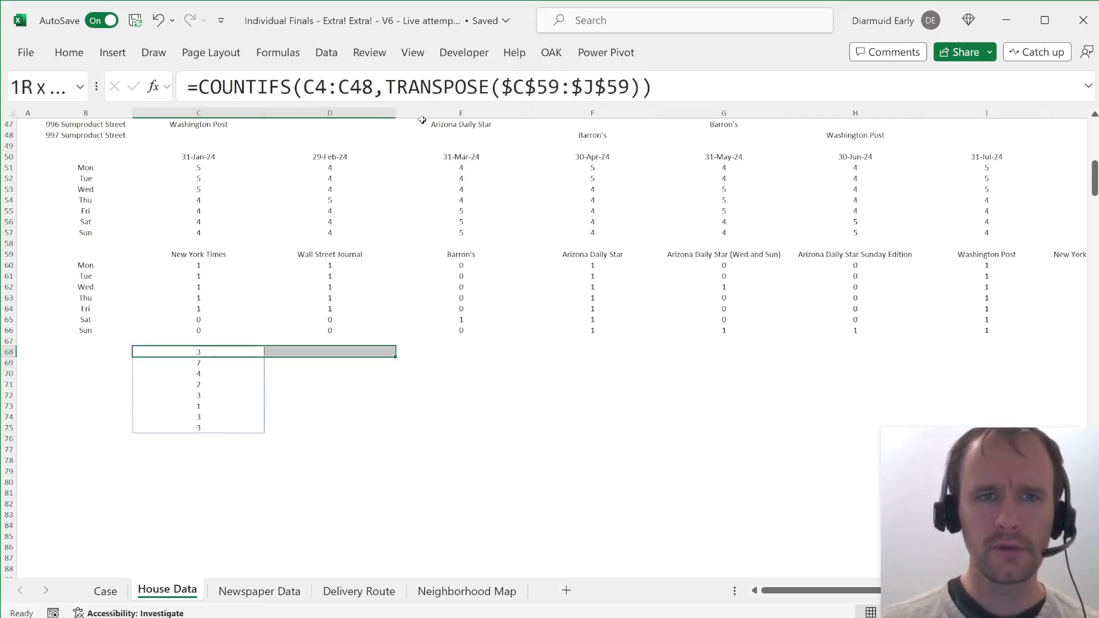
key(ctrl+r)
key(shift+Right)
key(shift+Right)
key(shift+Right)
key(shift+Right)
key(shift+Right)
key(shift+Right)
key(shift+Right)
key(shift+Right)
key(shift+Right)
key(shift+Right)
key(shift+Right)
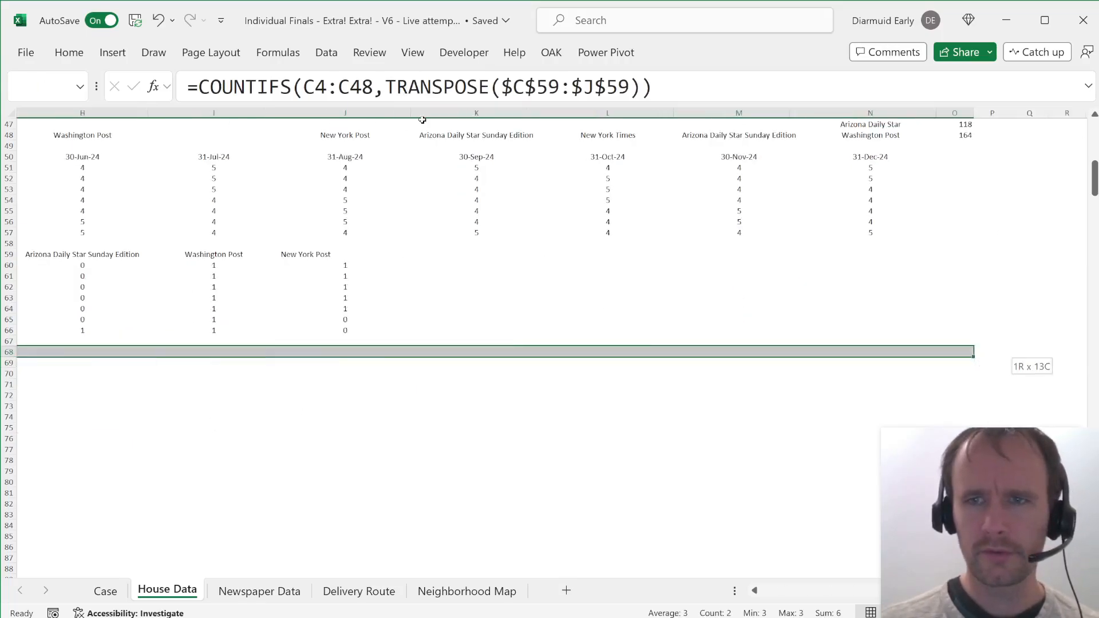
key(shift+Left)
key(ctrl+r)
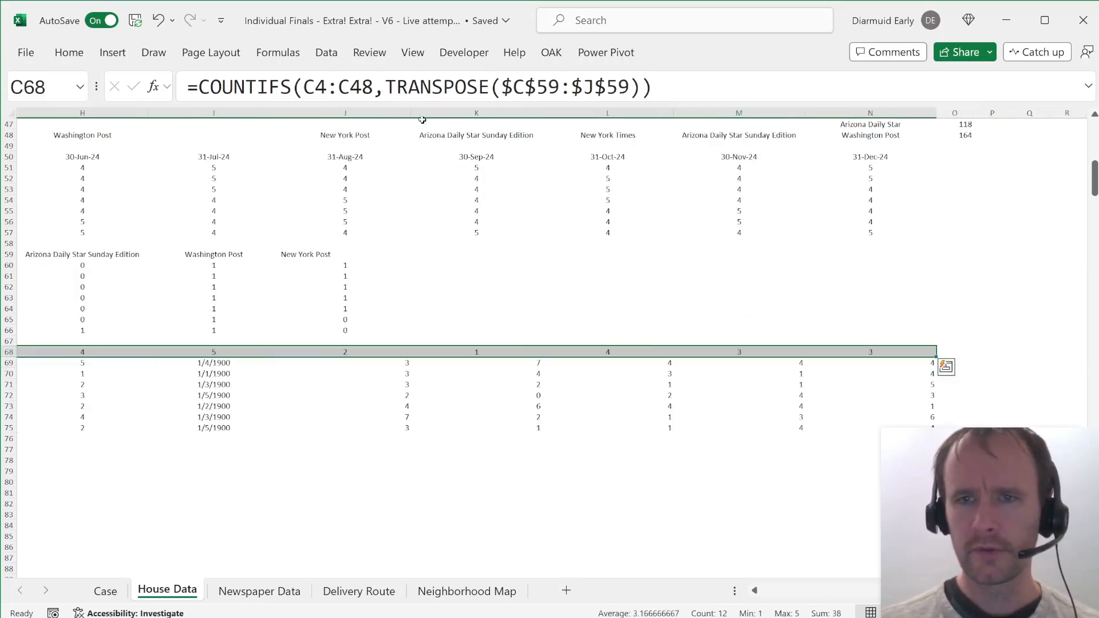
Step: Copy the formatting of C68 onto the whole block of monthly newspaper counts, C68:N75
key(Left)
key(Right)
key(ctrl+c)
key(ctrl+shift+Right)
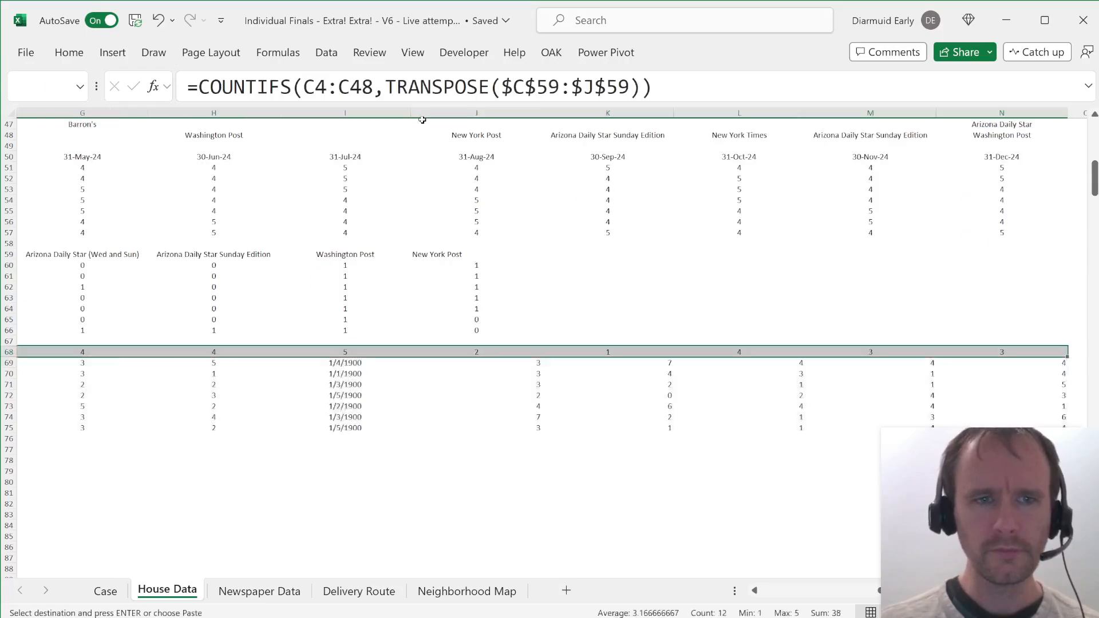
key(ctrl+shift+Down)
key(ctrl+alt+v)
key(t)
key(Return)
key(Left)
key(Left)
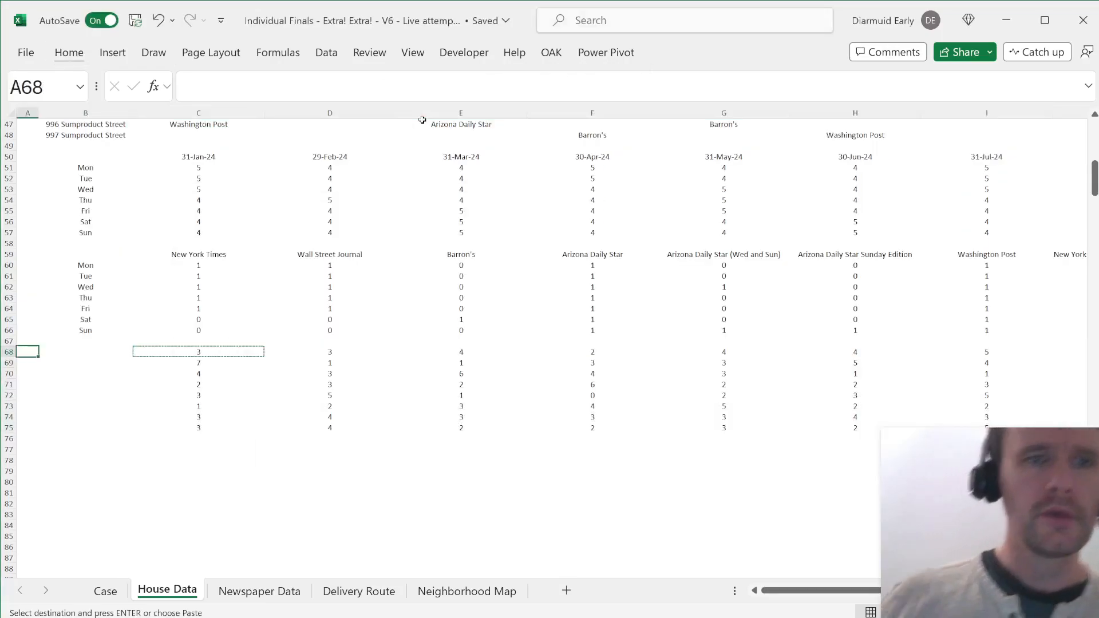
Step: Copy the newspaper names from C59:J59 and paste them as transposed values starting at B68
key(Right)
key(Right)
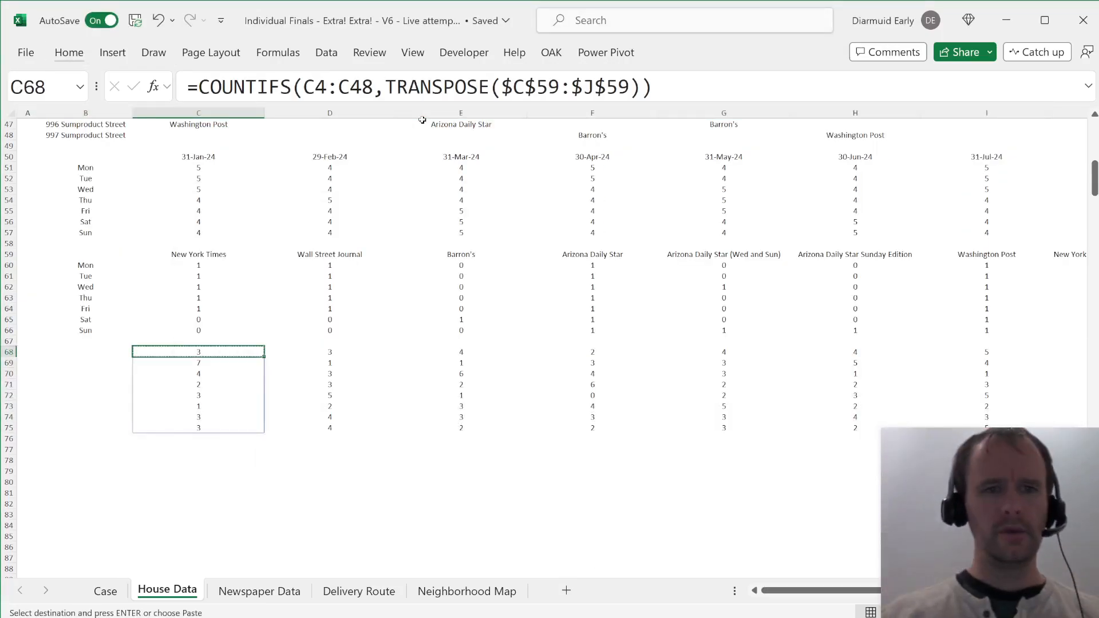
key(F2)
key(Escape)
key(Up)
key(ctrl+Up)
key(ctrl+Up)
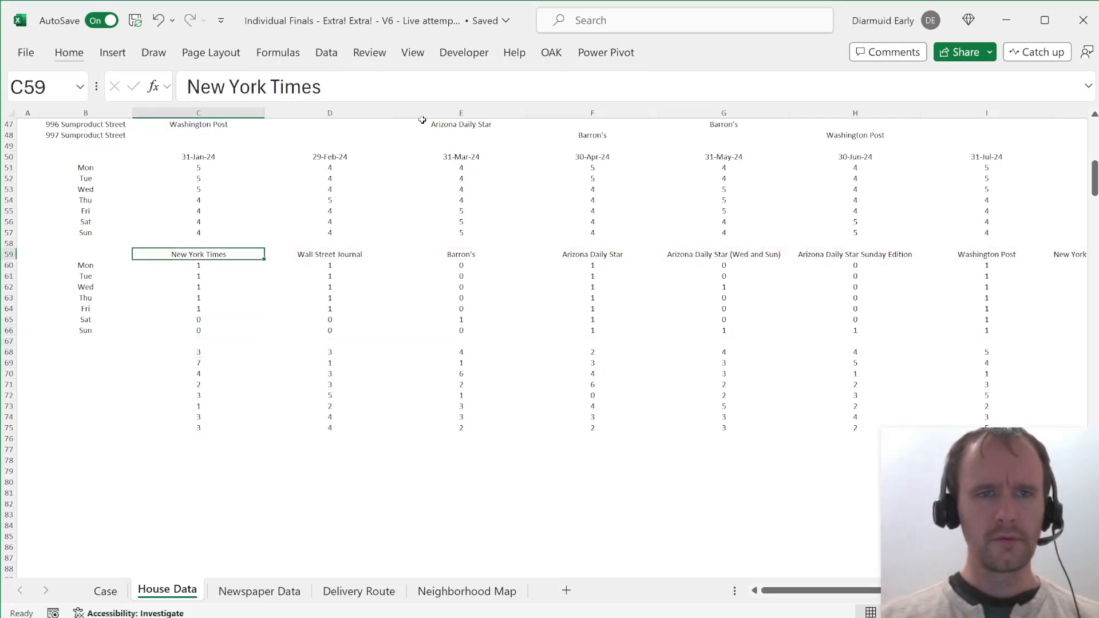
key(ctrl+shift+Right)
key(ctrl+c)
key(ctrl+Down)
key(ctrl+Down)
key(Left)
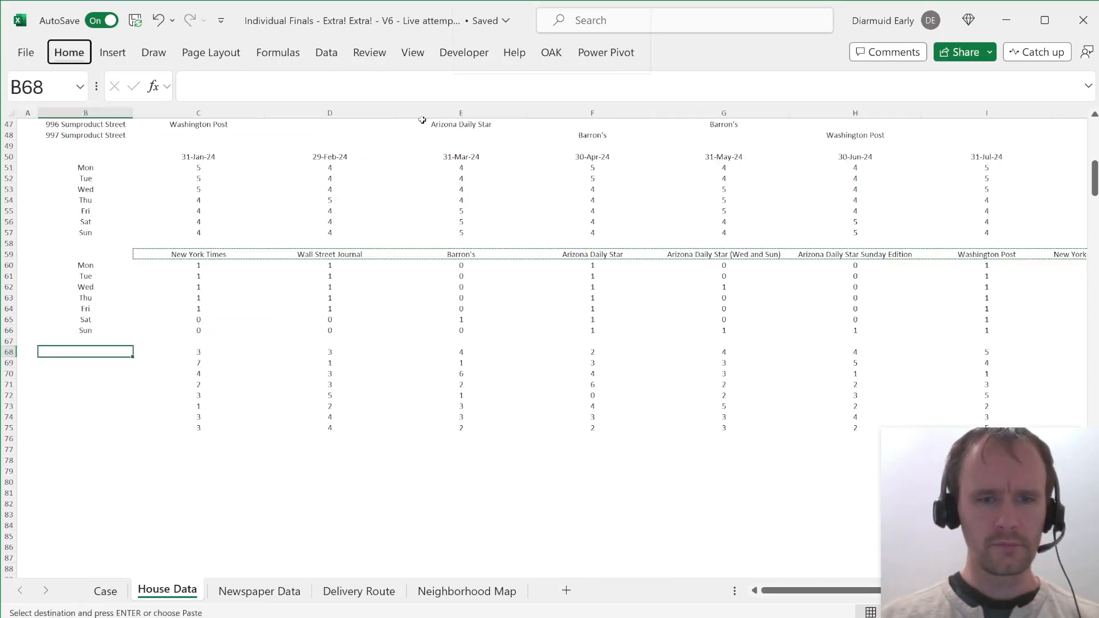
key(ctrl+alt+v)
key(v)
key(e)
key(Return)
key(Down)
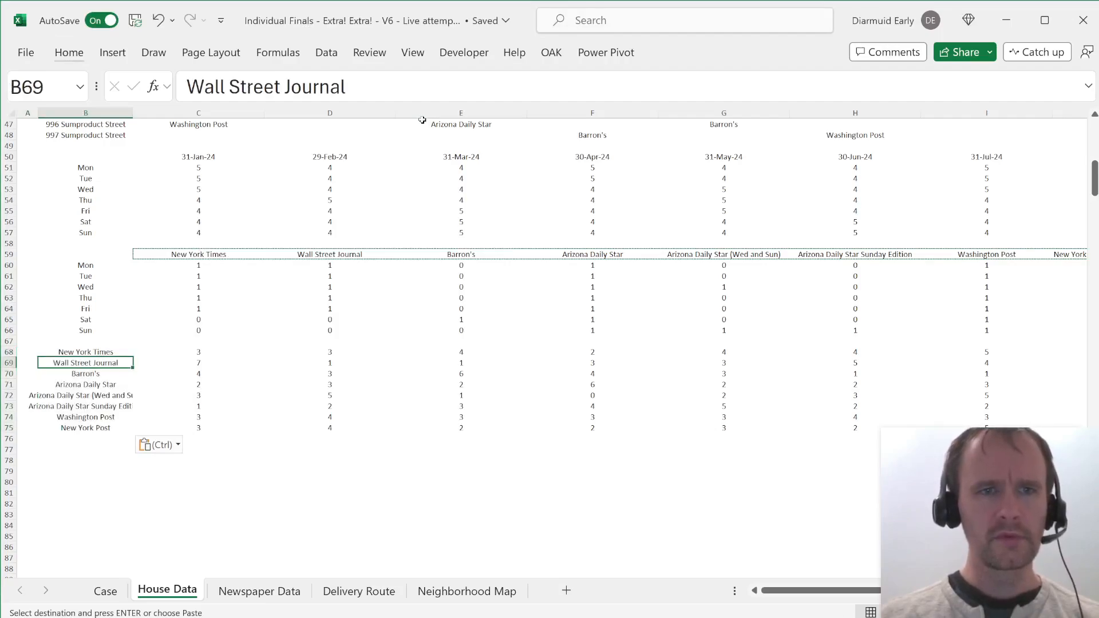
Step: Copy the weekday labels Mon to Sun from B60:B66 and paste them starting at B77
key(ctrl+Down)
key(Down)
key(Right)
key(Left)
key(Down)
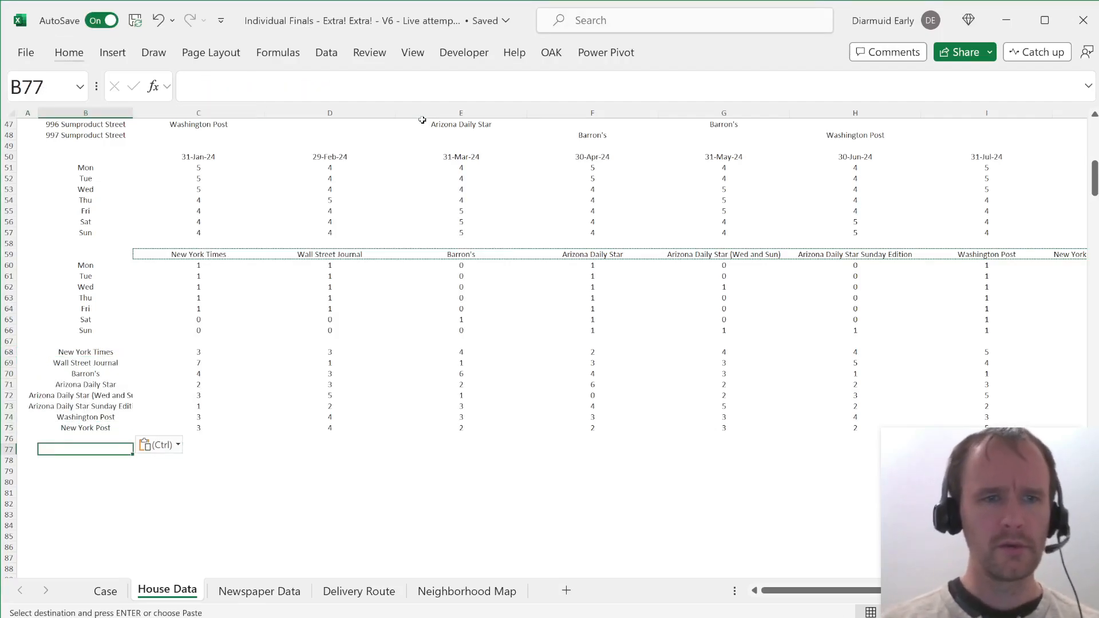
key(Right)
key(Left)
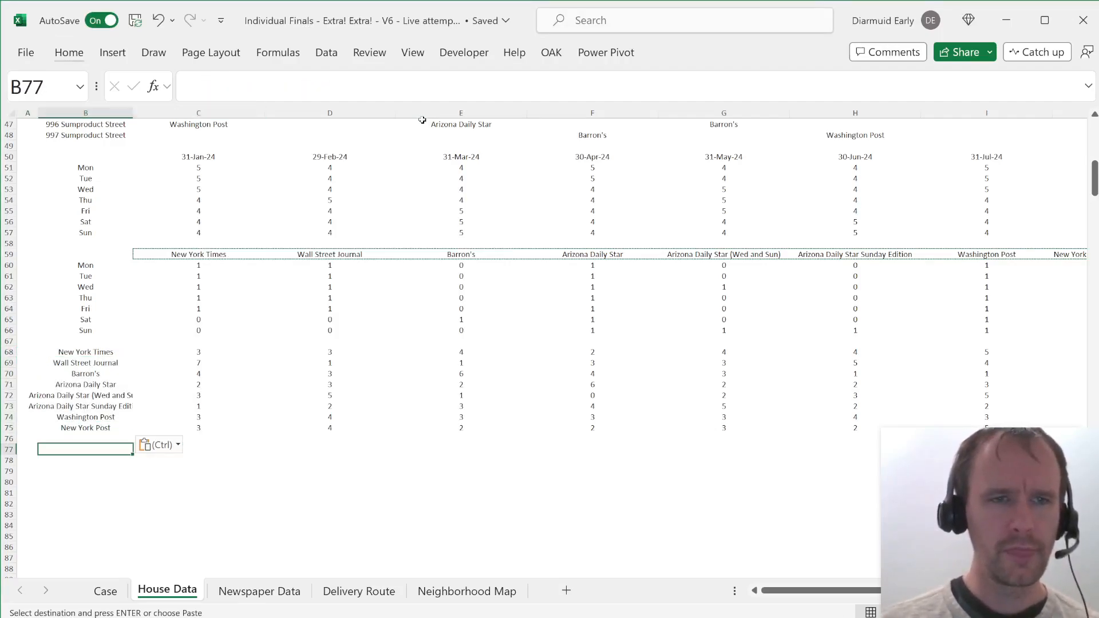
key(Up)
key(Right)
key(Left)
key(Down)
key(ctrl+Up)
key(ctrl+Up)
key(ctrl+Up)
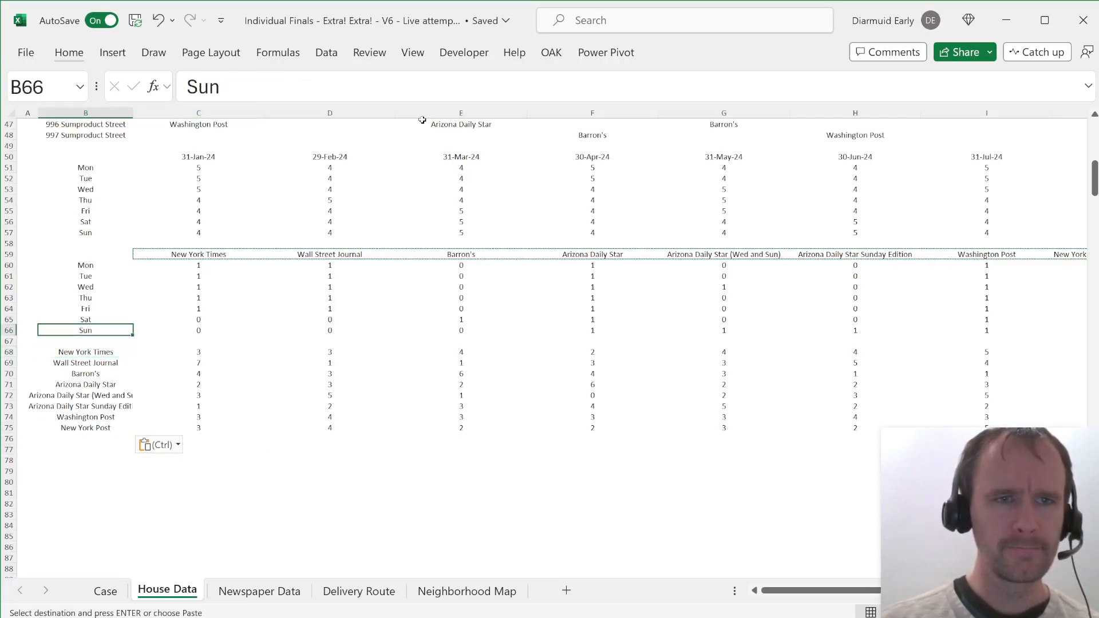
key(ctrl+shift+Up)
key(ctrl+c)
key(ctrl+Down)
key(ctrl+Down)
key(Down)
key(Down)
key(ctrl+v)
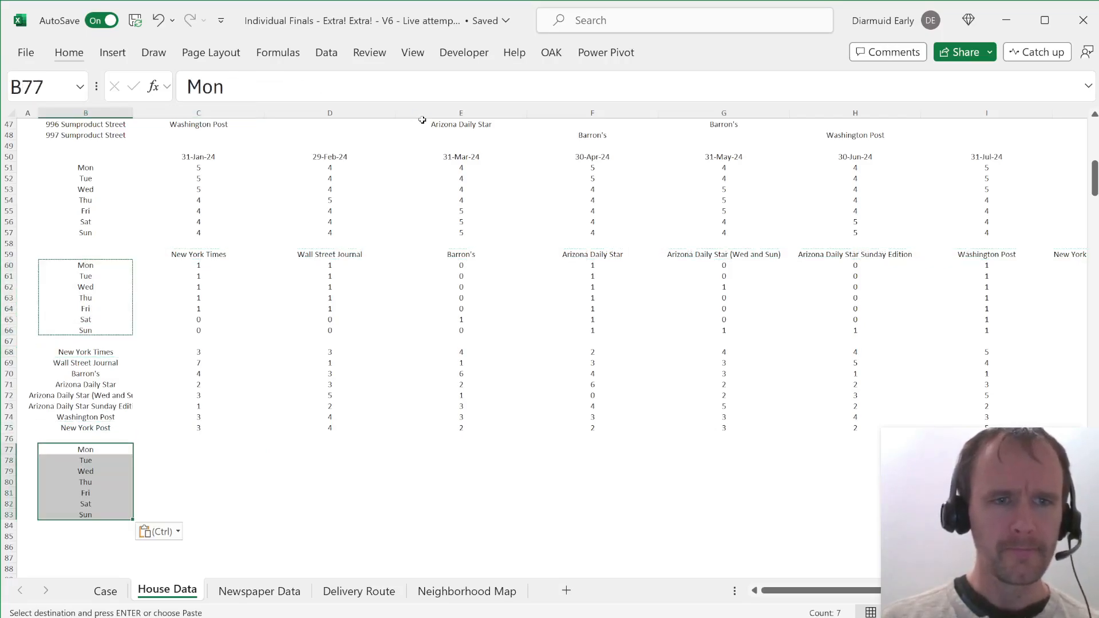
key(Right)
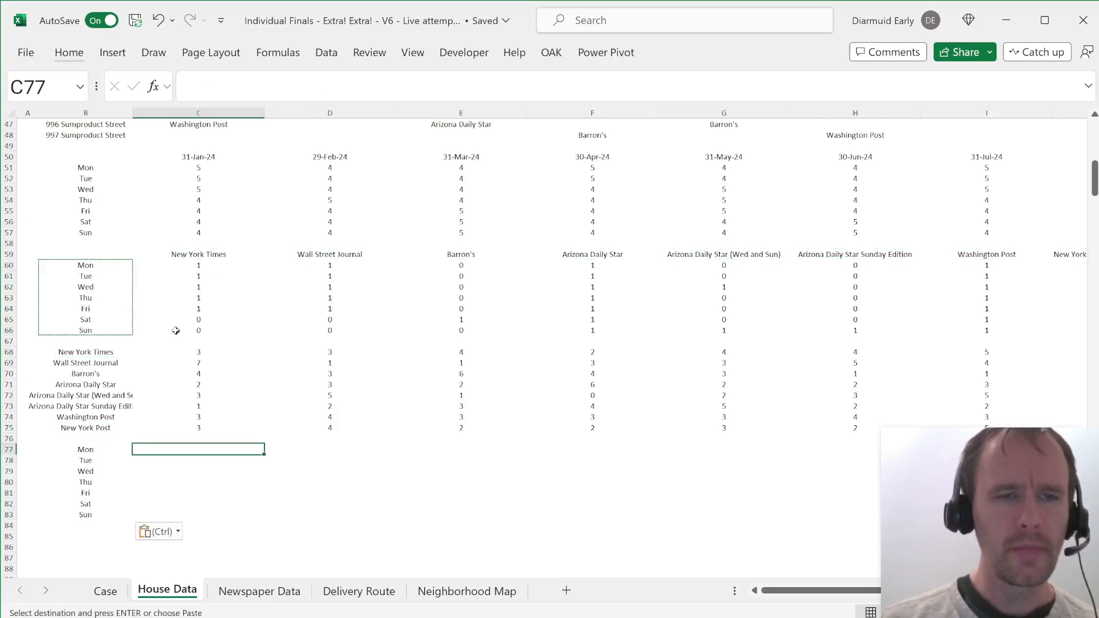
text(=)
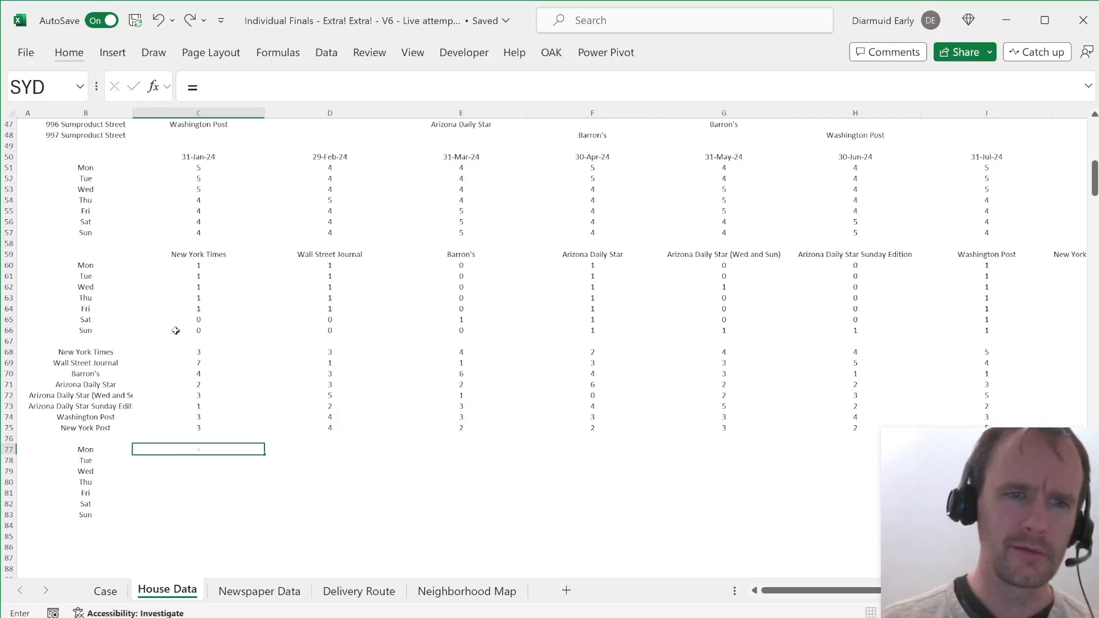
key(Escape)
Step: Examine the weekday publication grid starting at C60 and the January counts in C68:C75
key(ctrl+Up)
key(ctrl+Up)
key(ctrl+shift+Down)
key(ctrl+Up)
key(ctrl+Up)
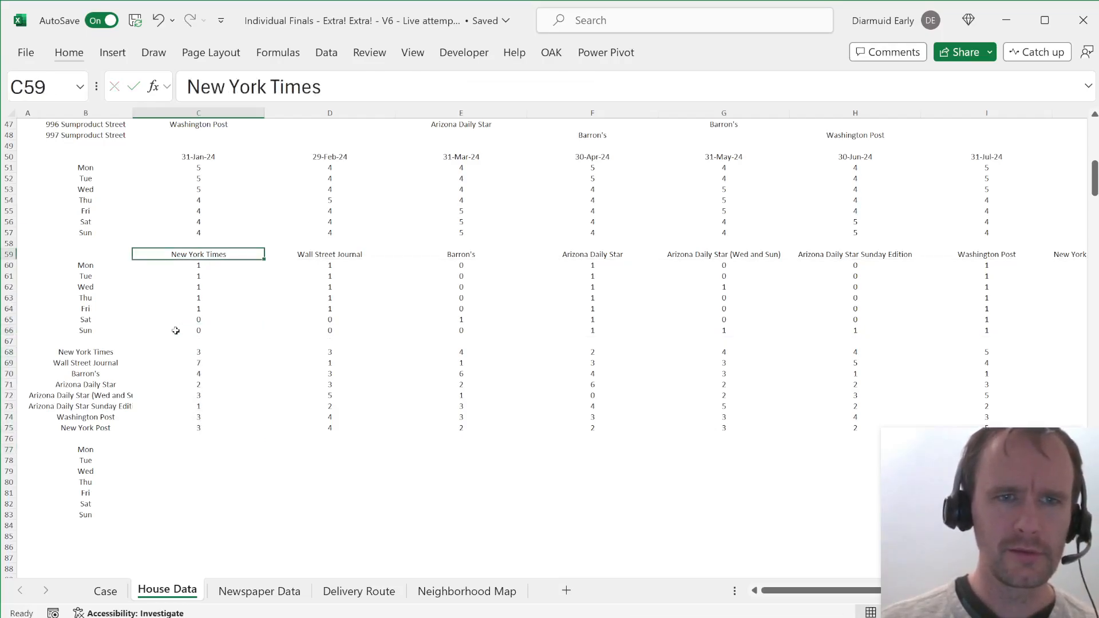
key(Down)
key(ctrl+shift+Right)
key(ctrl+Left)
key(ctrl+Left)
key(Right)
key(Right)
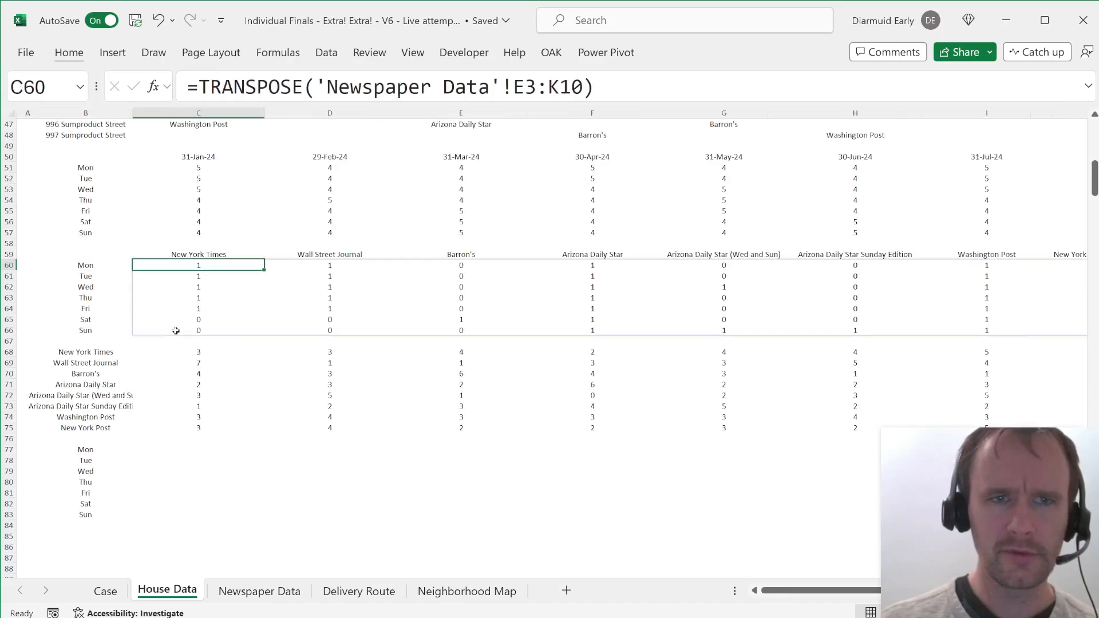
key(ctrl+Down)
key(ctrl+Down)
key(ctrl+shift+Down)
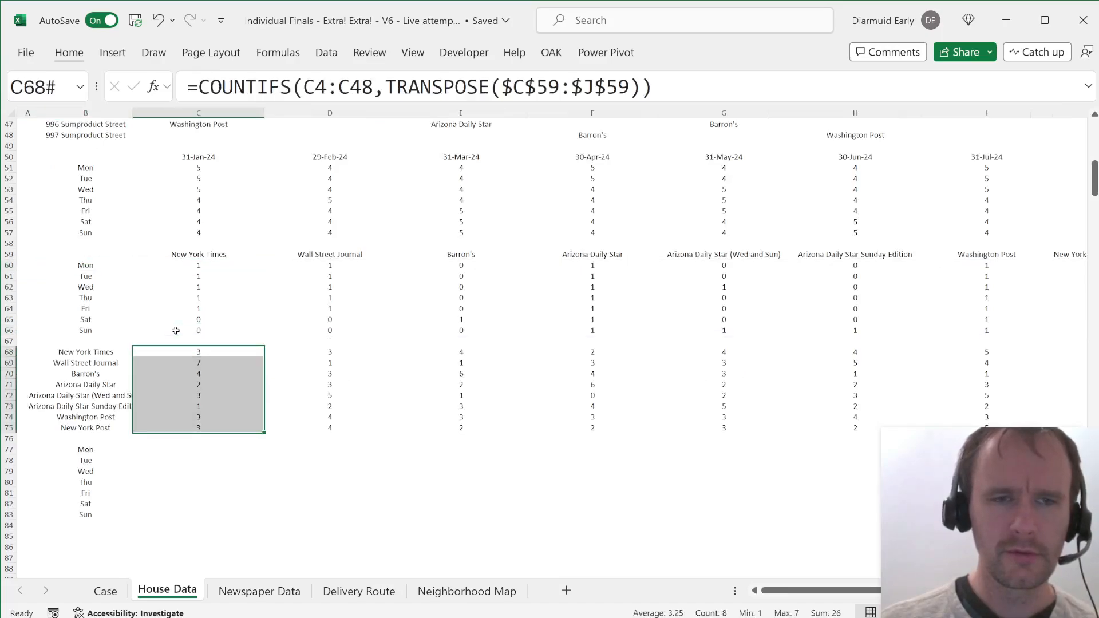
Step: Begin a formula in C77 that transposes the January counts, TRANSPOSE(C68#), followed by a multiplication sign
key(ctrl+Down)
key(Down)
key(Down)
text(=trn)
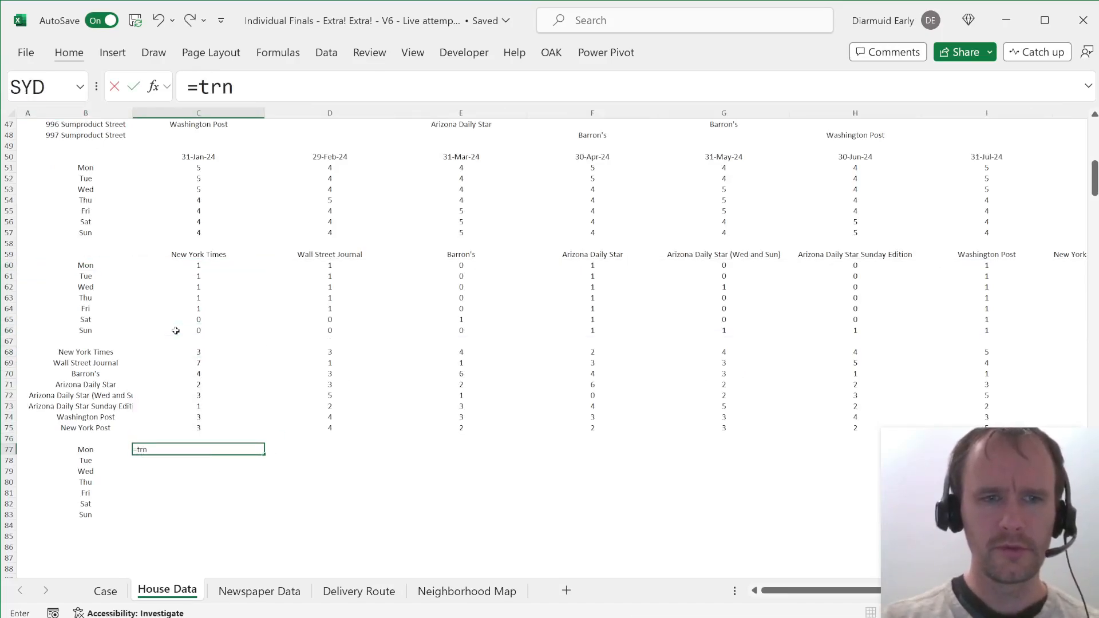
key(BackSpace)
text(an)
key(Tab)
key(Up)
key(Up)
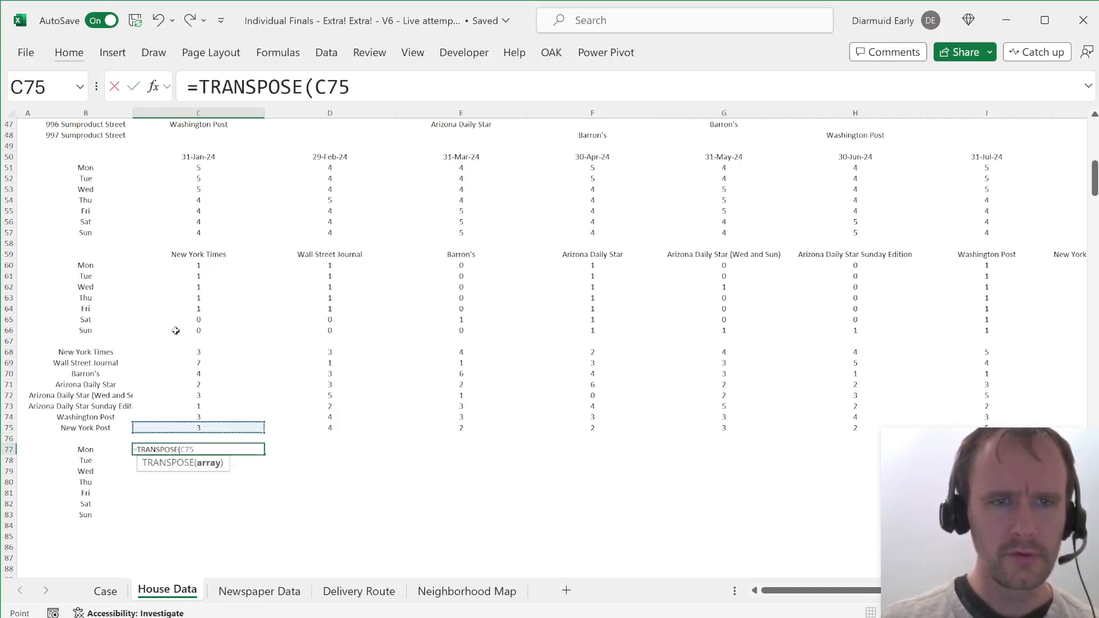
key(ctrl+shift+Up)
text(,)
key(BackSpace)
text()*)
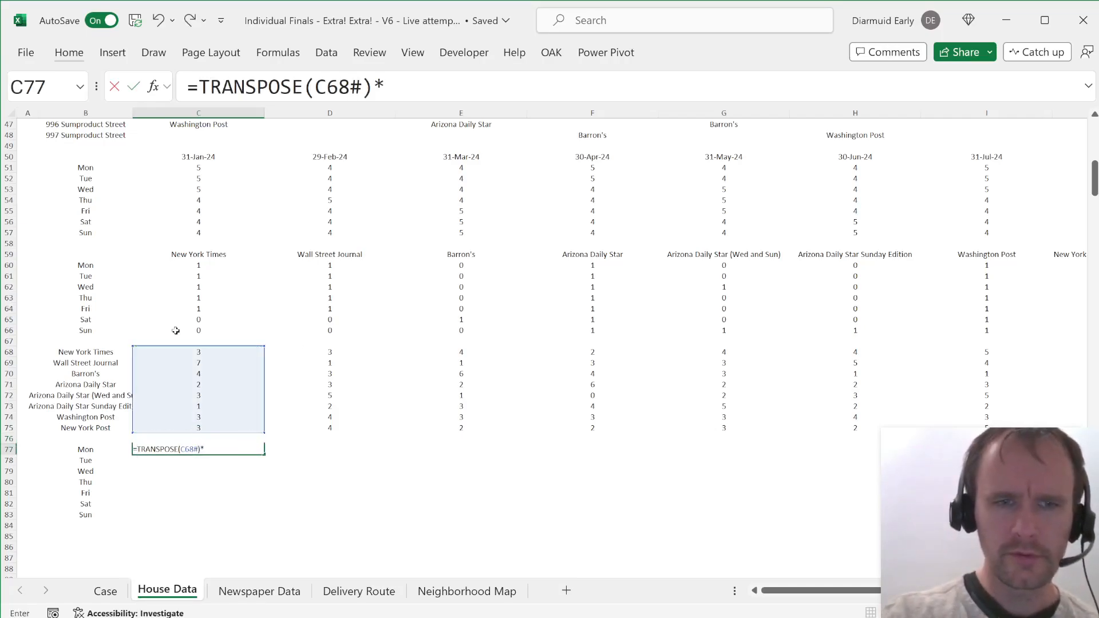
Step: Complete the C77 formula as =TRANSPOSE(C68#)*C60# to multiply the January counts by the weekday publication grid
key(Up)
key(Up)
key(ctrl+Up)
key(ctrl+Up)
key(ctrl+Up)
key(Down)
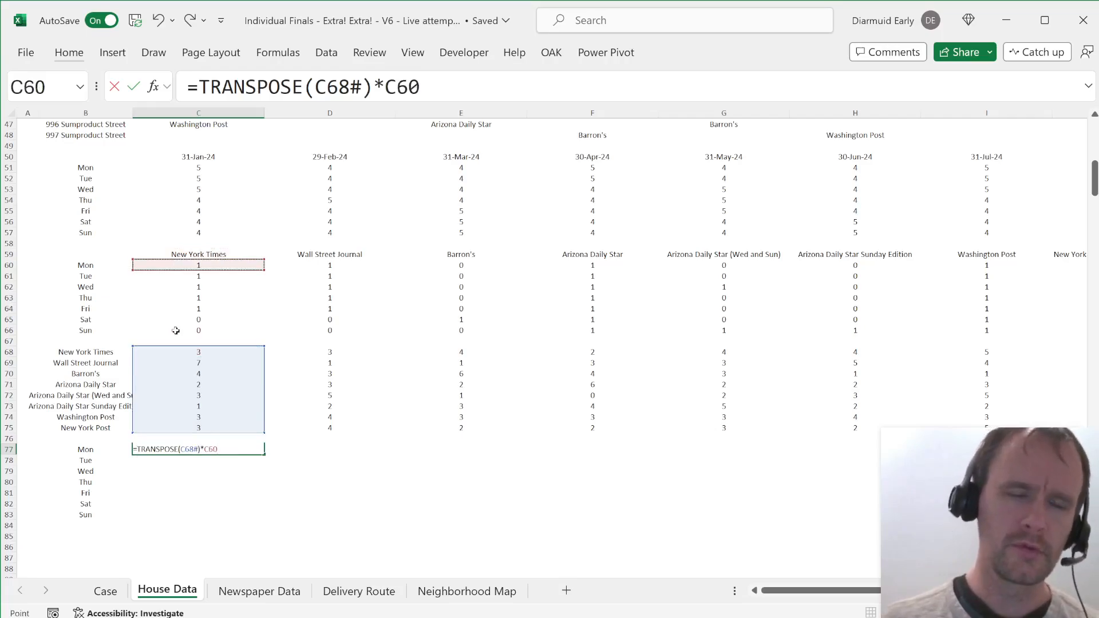
text(#)
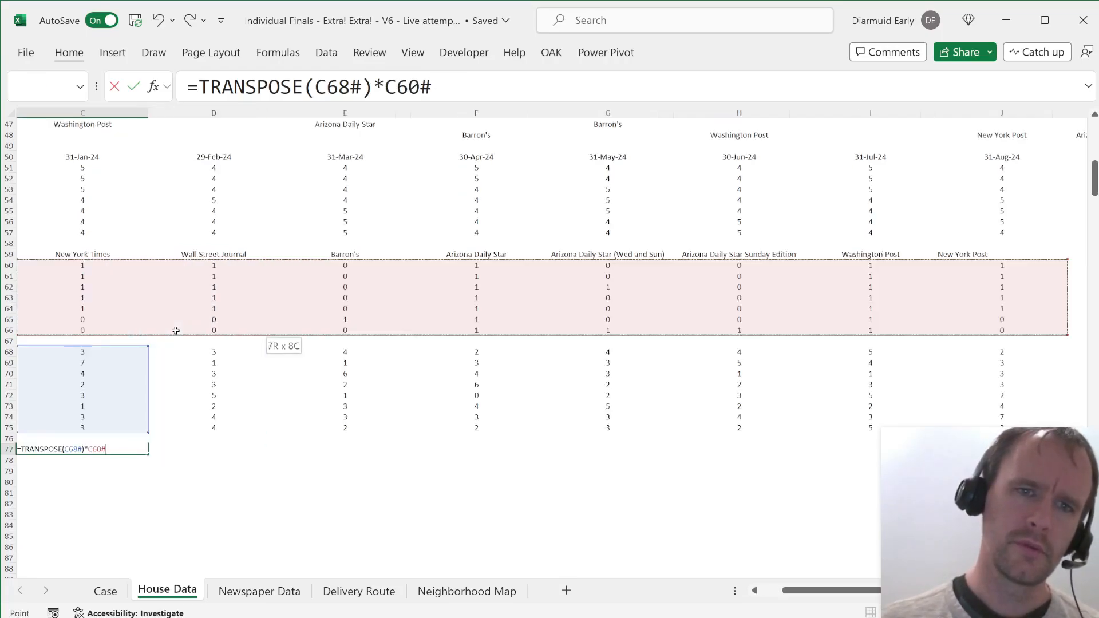
key(Return)
key(Left)
key(Up)
key(Right)
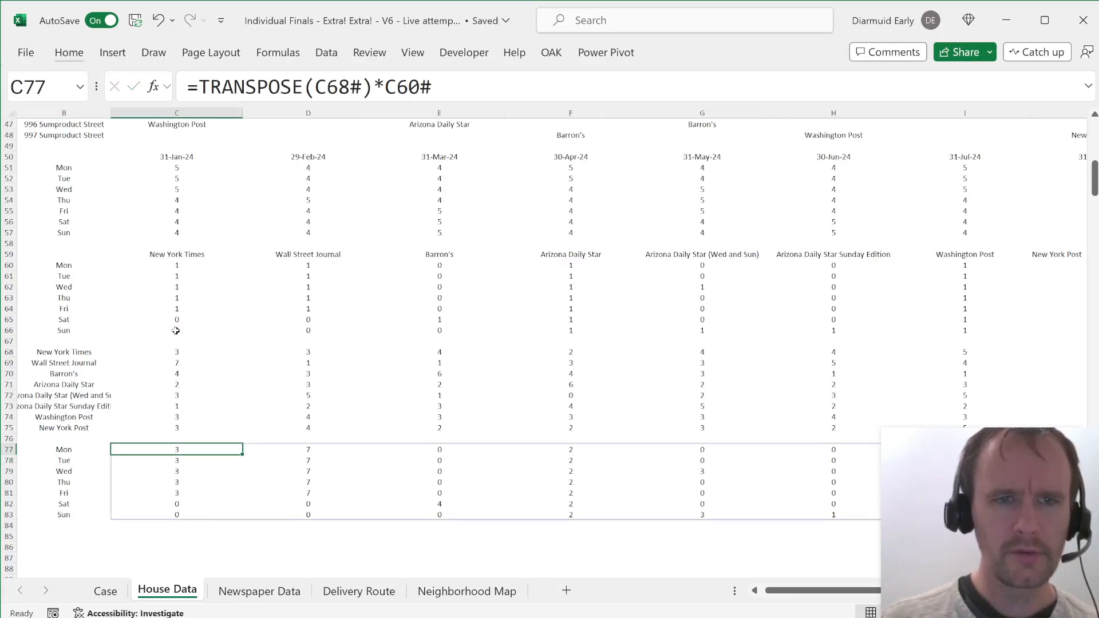
Step: Wrap the C77 formula in BYROW with SUM, giving =BYROW(TRANSPOSE(C68#)*C60#,SUM), to total January deliveries per weekday
key(Right)
key(Right)
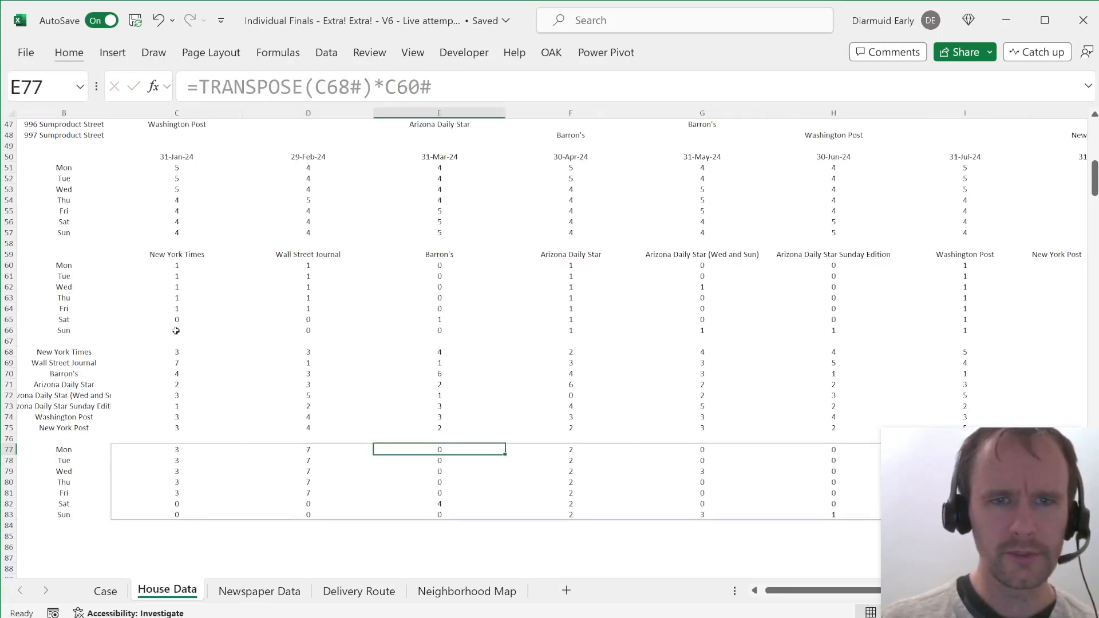
key(Right)
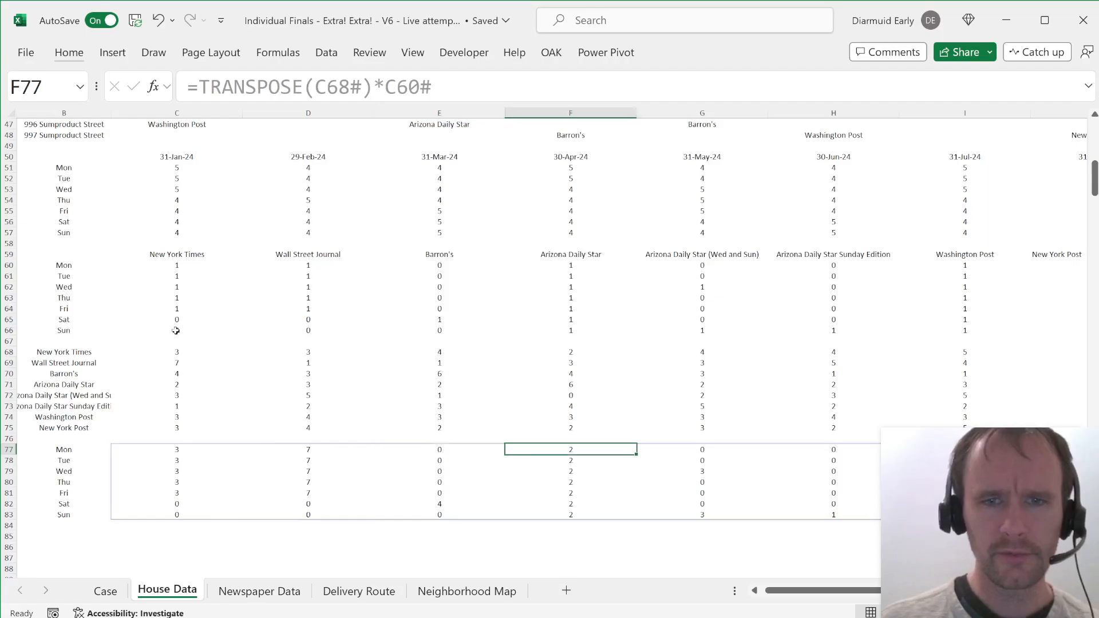
key(ctrl+Left)
key(Right)
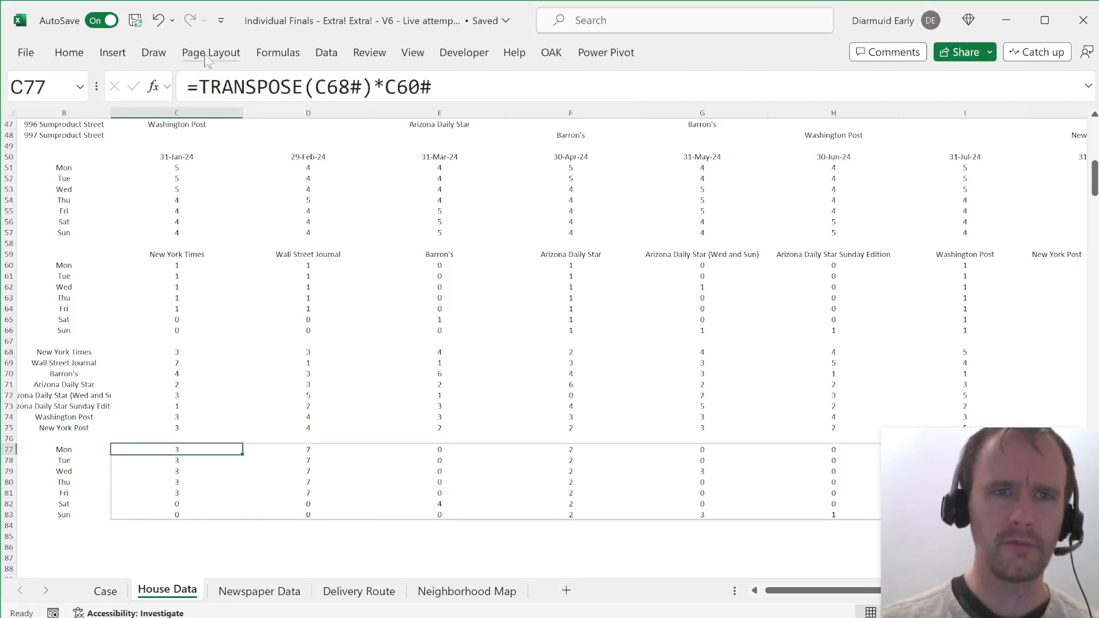
click(204, 90)
text(byr)
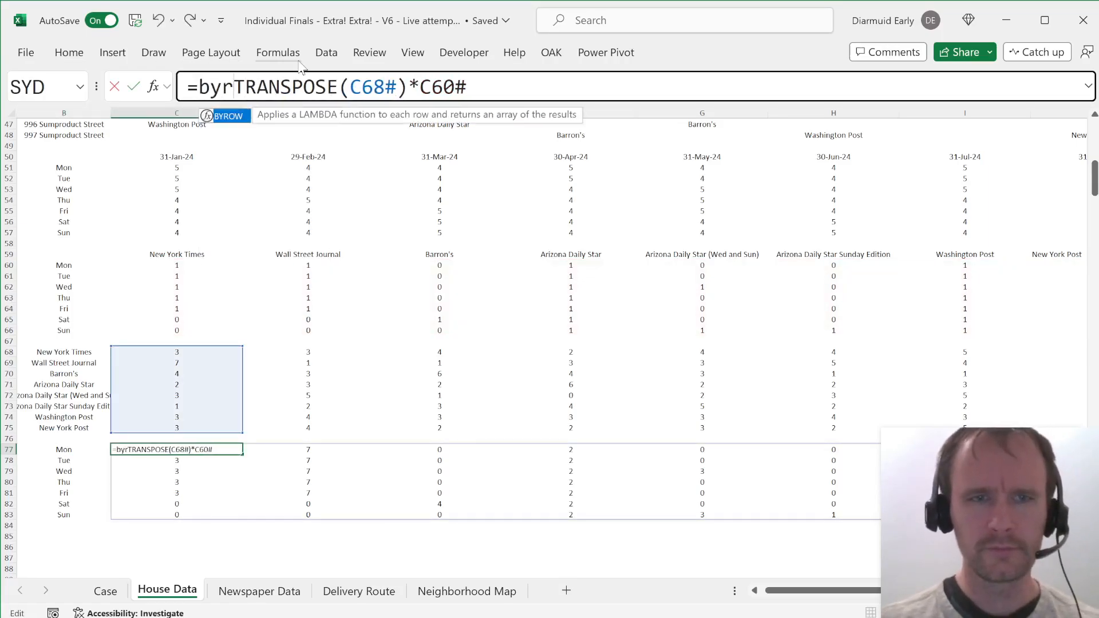
key(Tab)
text(,sum))
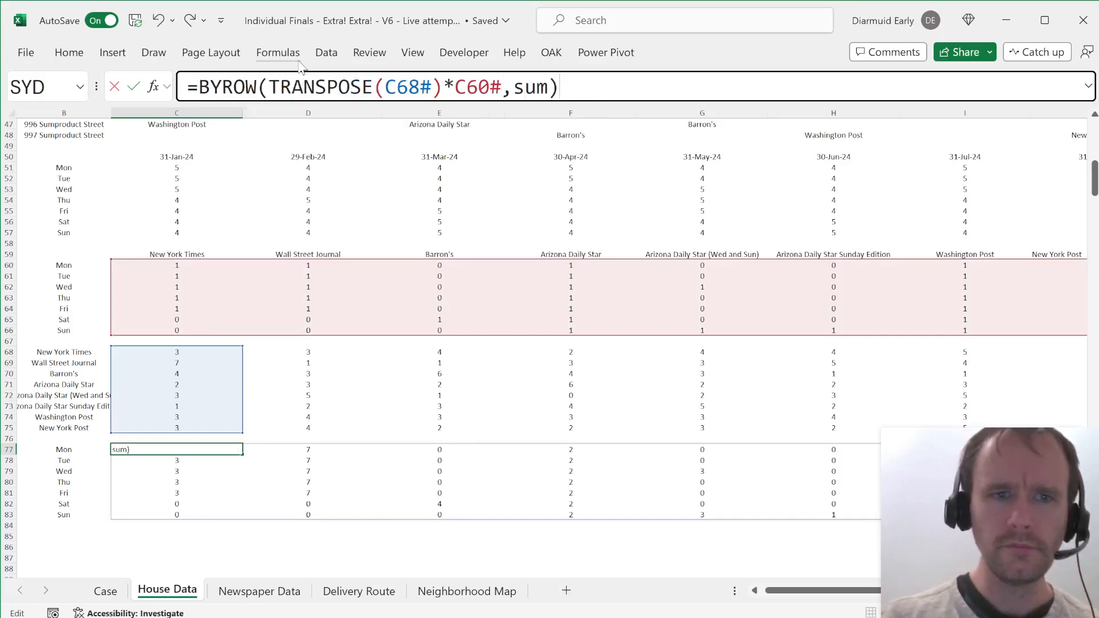
key(Return)
key(Up)
Step: Make the publication grid reference in the C77 formula absolute as $C$60#
click(419, 101)
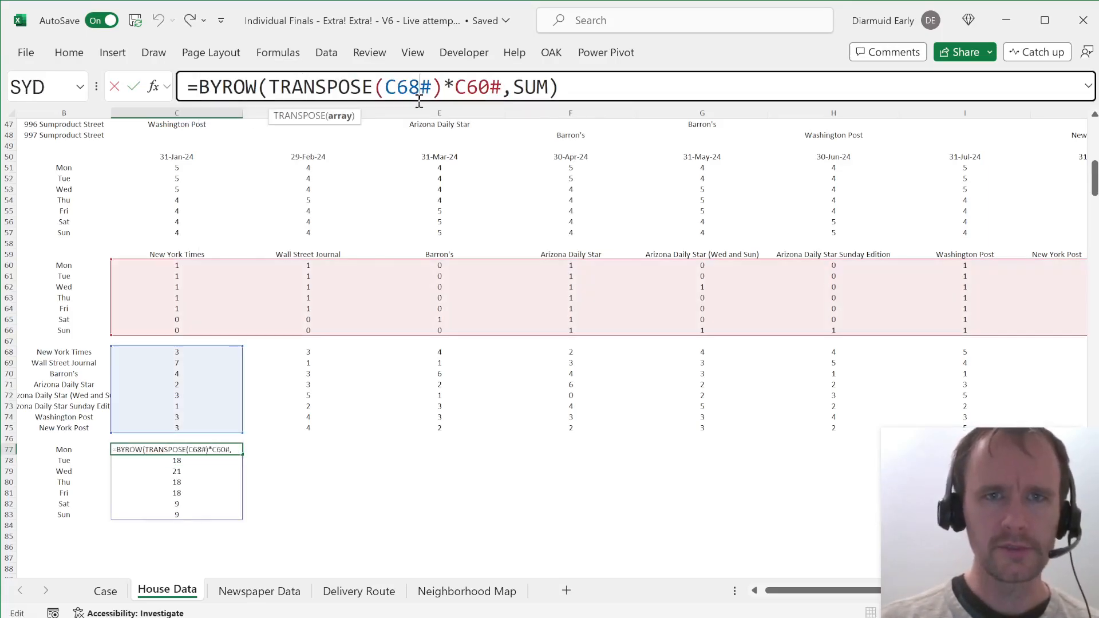
click(467, 87)
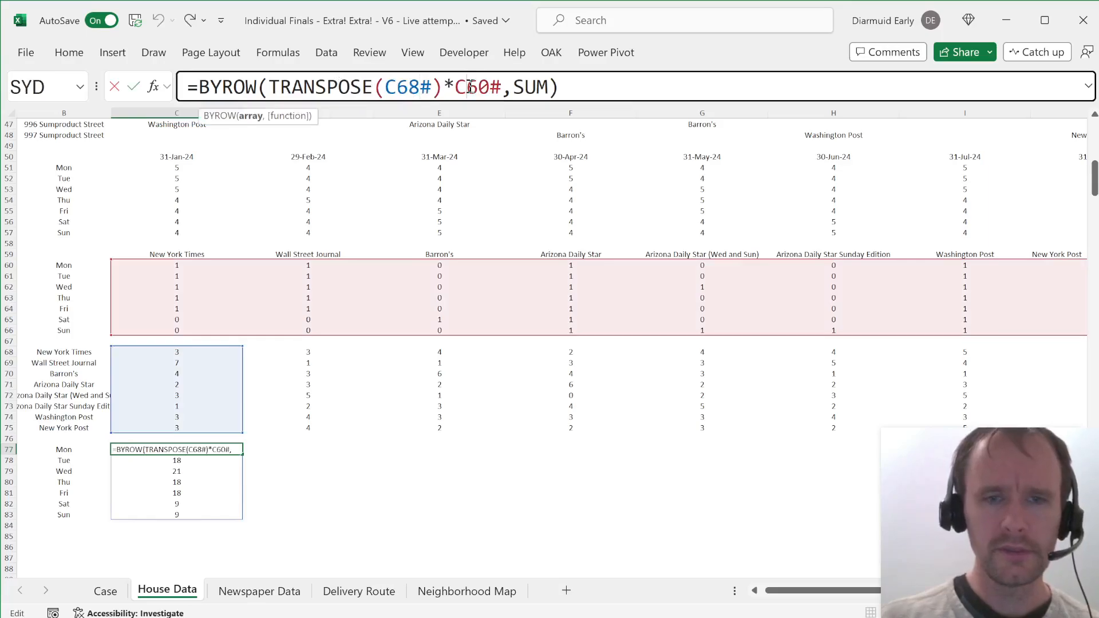
key(F4)
key(Return)
key(Up)
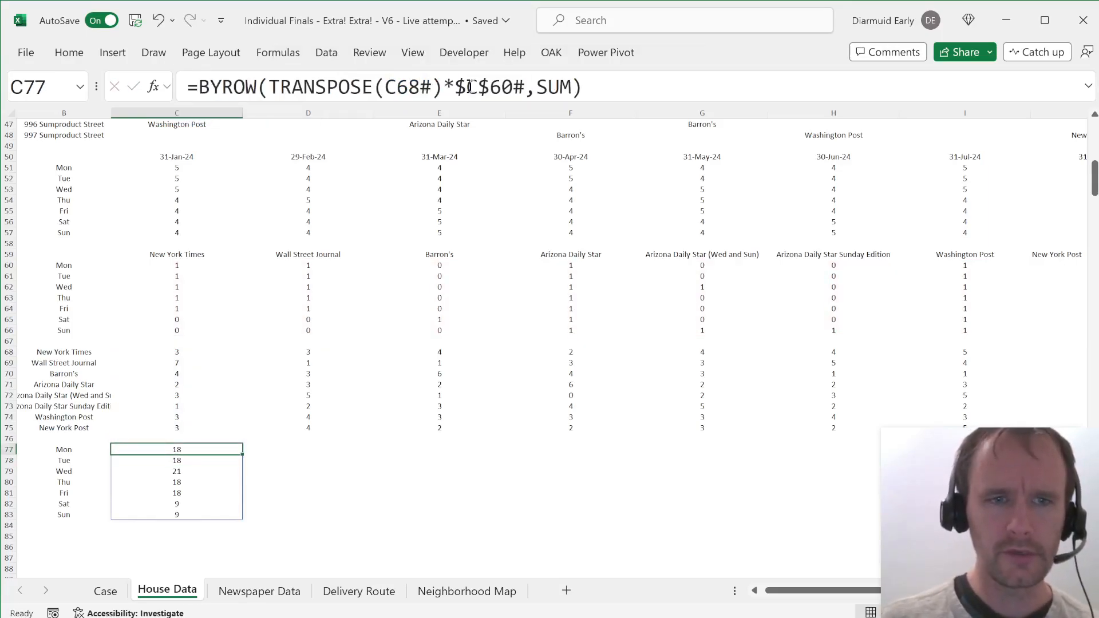
Step: Copy the C77 weekday totals formula across row 77 for the remaining months through column N
key(ctrl+c)
key(Right)
key(ctrl+v)
key(Up)
key(Up)
key(ctrl+Right)
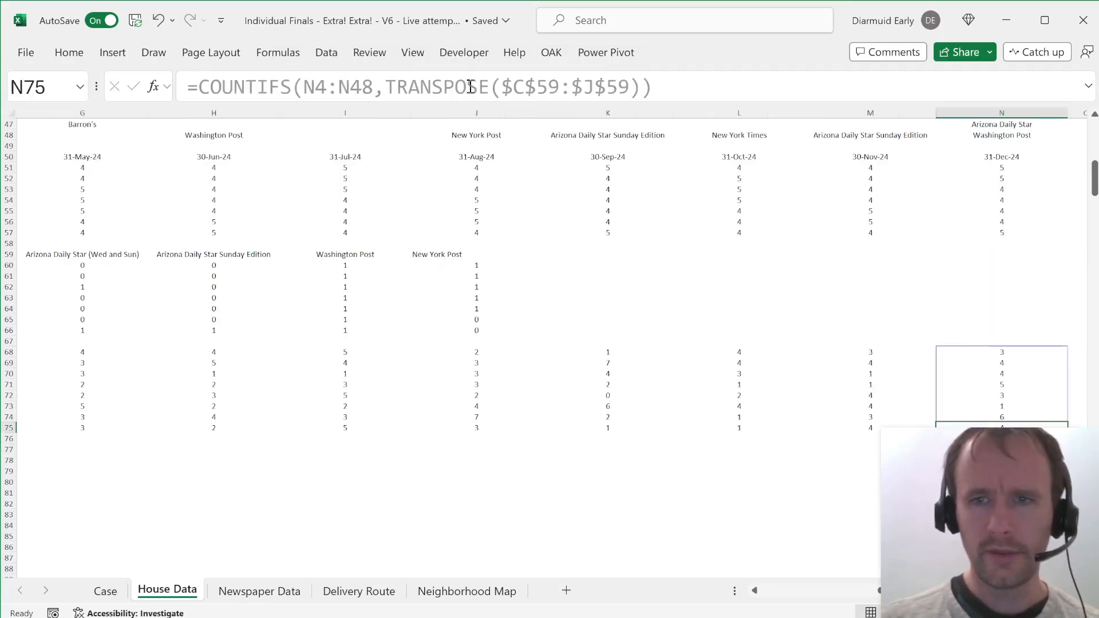
key(Down)
key(Down)
key(shift+space)
key(ctrl+v)
key(Home)
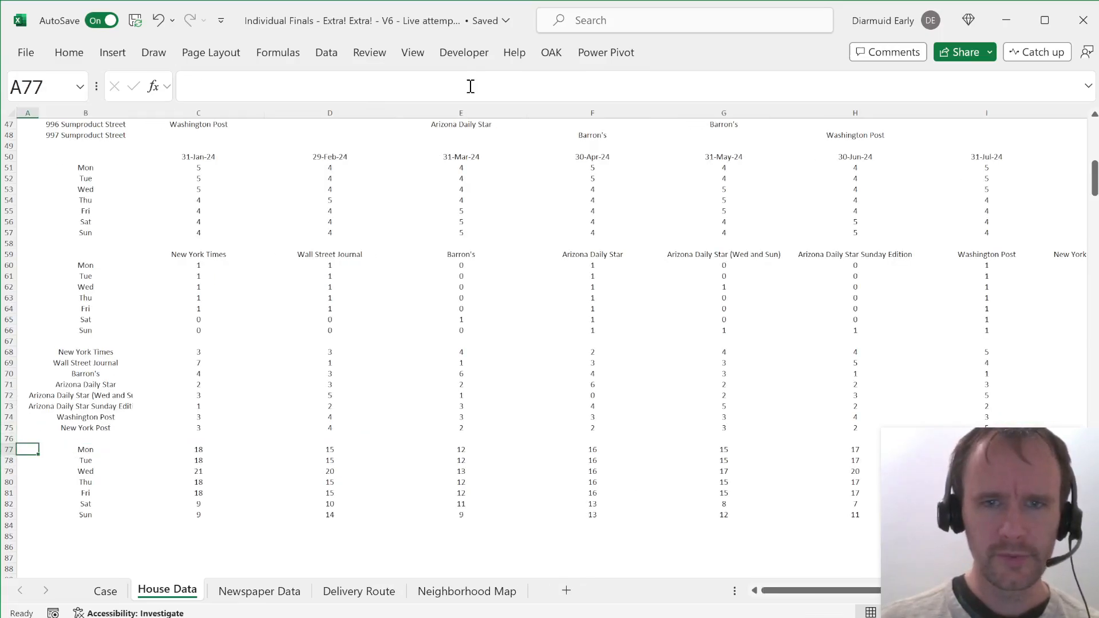
Step: Select the weekday-by-month delivery totals starting at C77 to check the extent of the block
key(Right)
key(Right)
key(ctrl+shift+End)
key(ctrl+BackSpace)
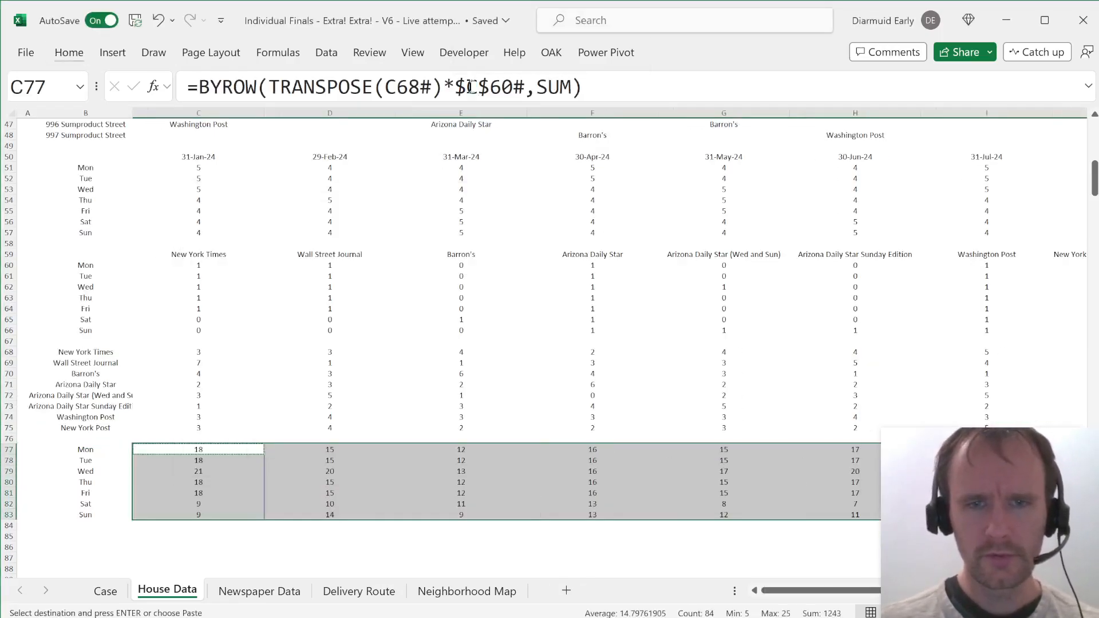
key(Left)
Step: On the Case sheet, format the Level 2 example delivery date in G77 as day-month-year with an abbreviated month name
key(ctrl+Page_Up)
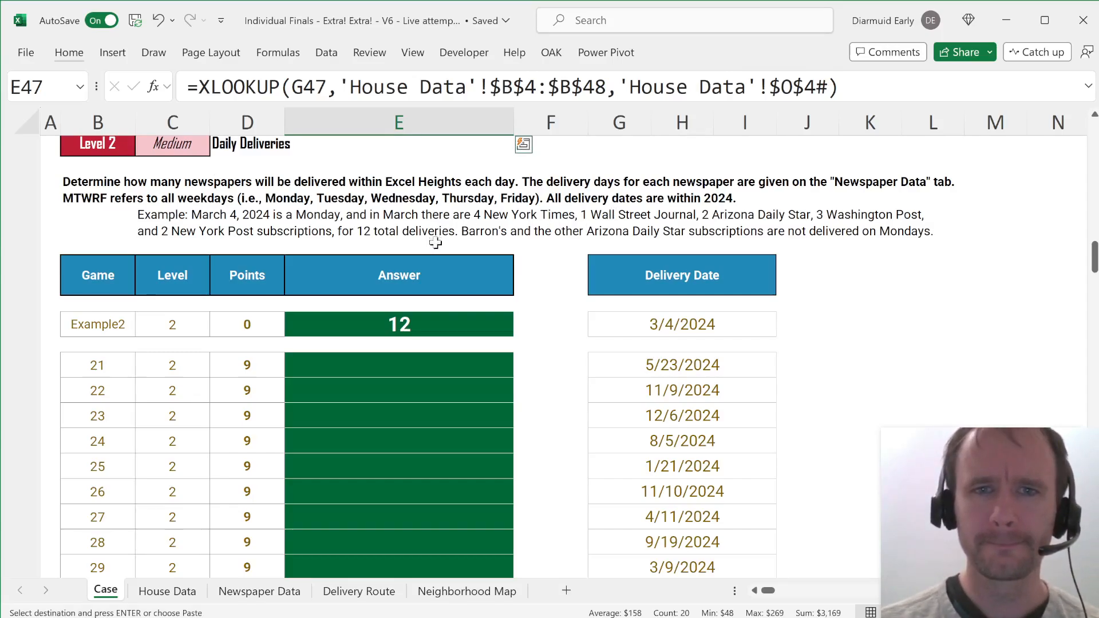
click(612, 322)
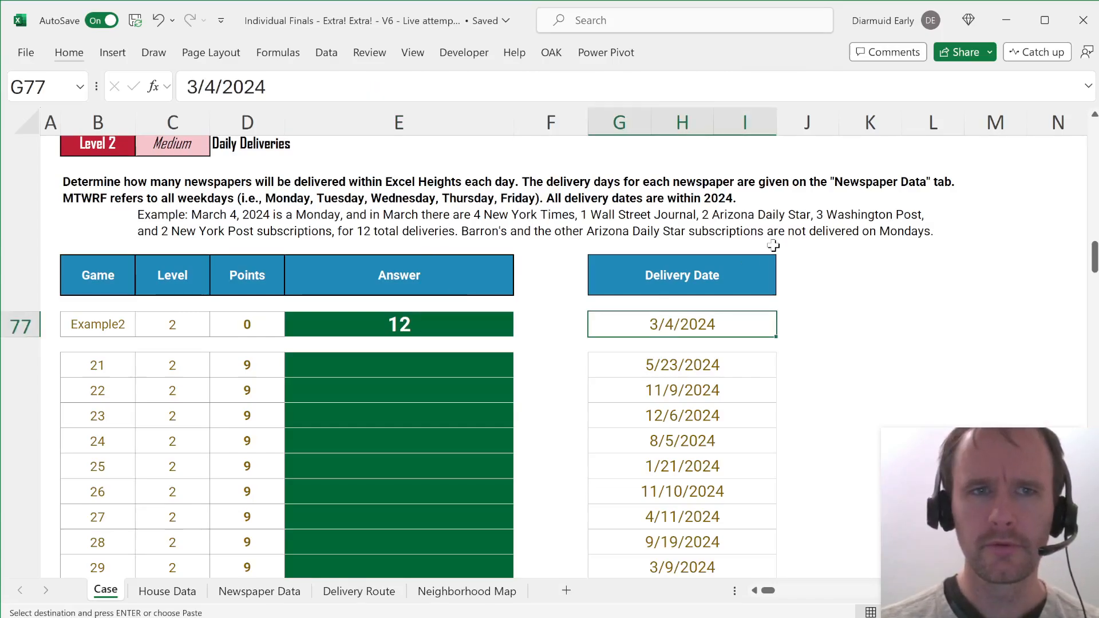
key(ctrl+1)
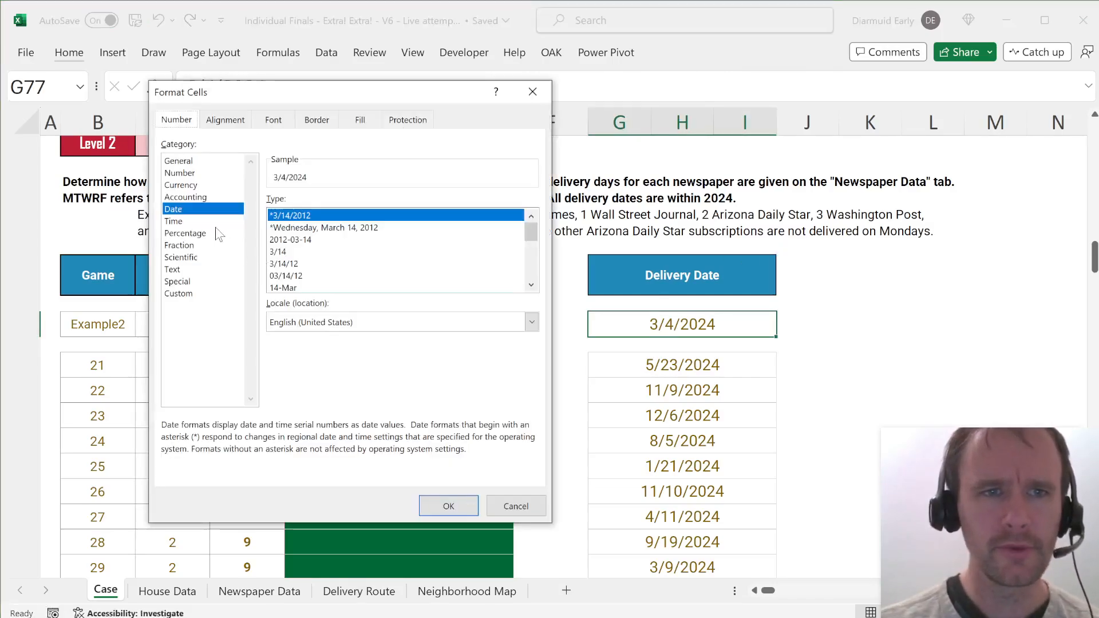
key(Escape)
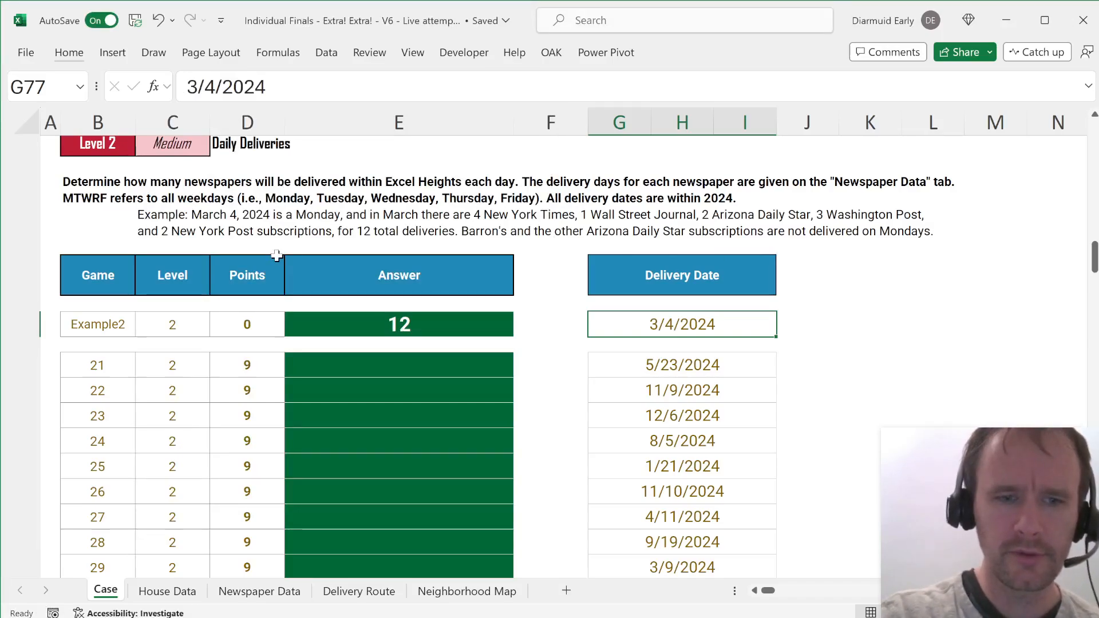
key(ctrl+shift+3)
Step: Copy the date format of G77 and paste only the formatting onto the delivery dates in G79:G98
key(ctrl+c)
key(Down)
key(Down)
key(ctrl+shift+Down)
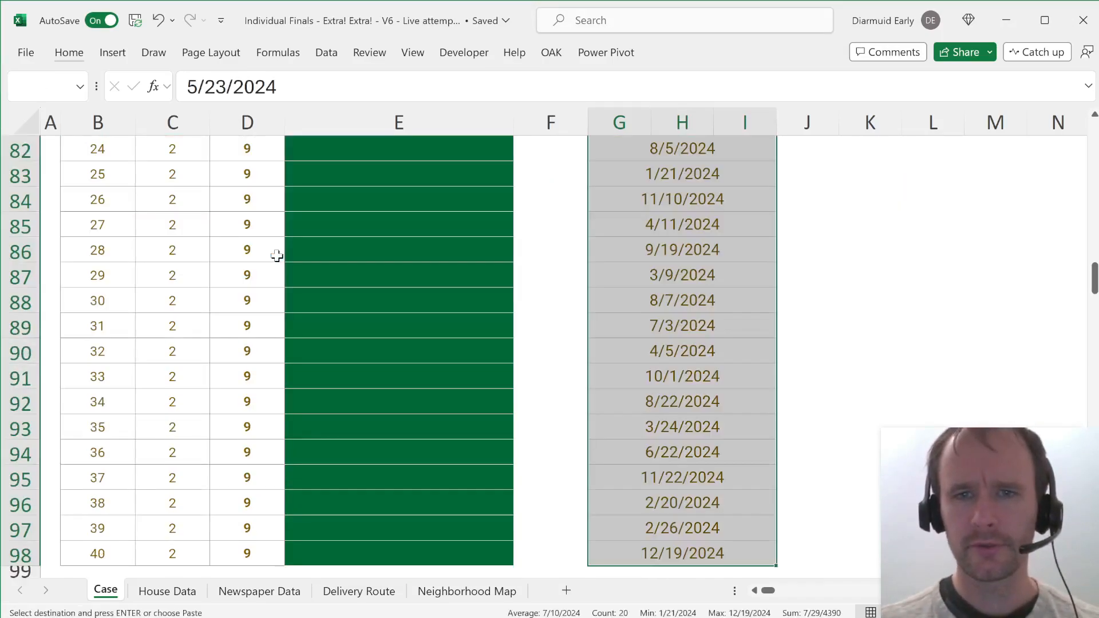
key(ctrl+BackSpace)
key(ctrl+alt+v)
key(t)
key(Return)
key(Up)
key(Up)
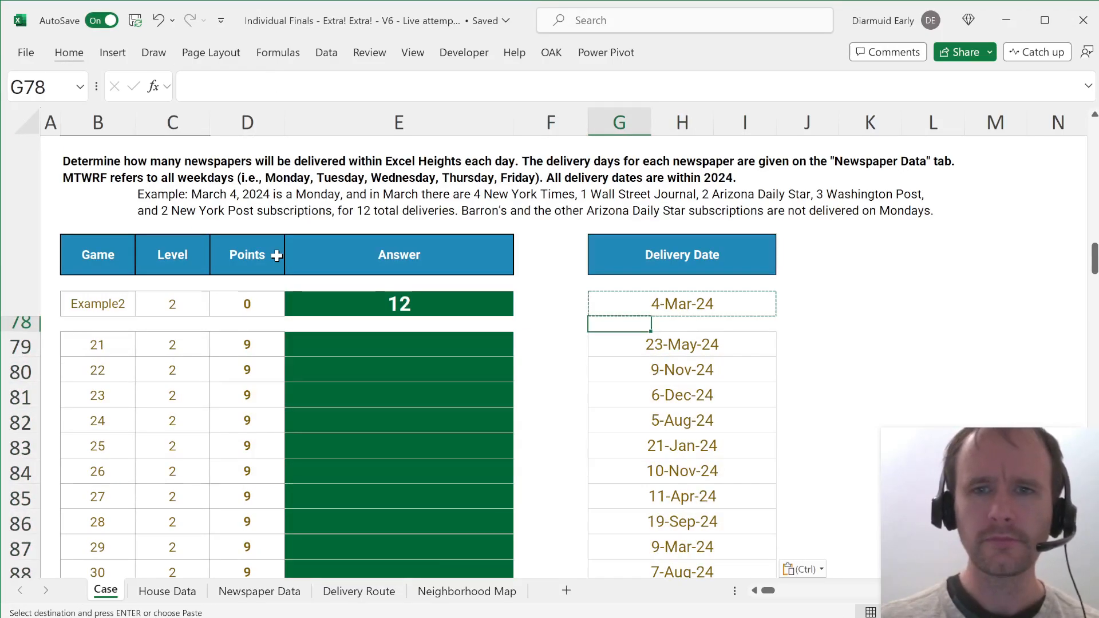
key(ctrl)
key(Escape)
Step: Enter =TEXT(G77,"ddd") in J77 to extract the abbreviated weekday of the example delivery date
key(Right)
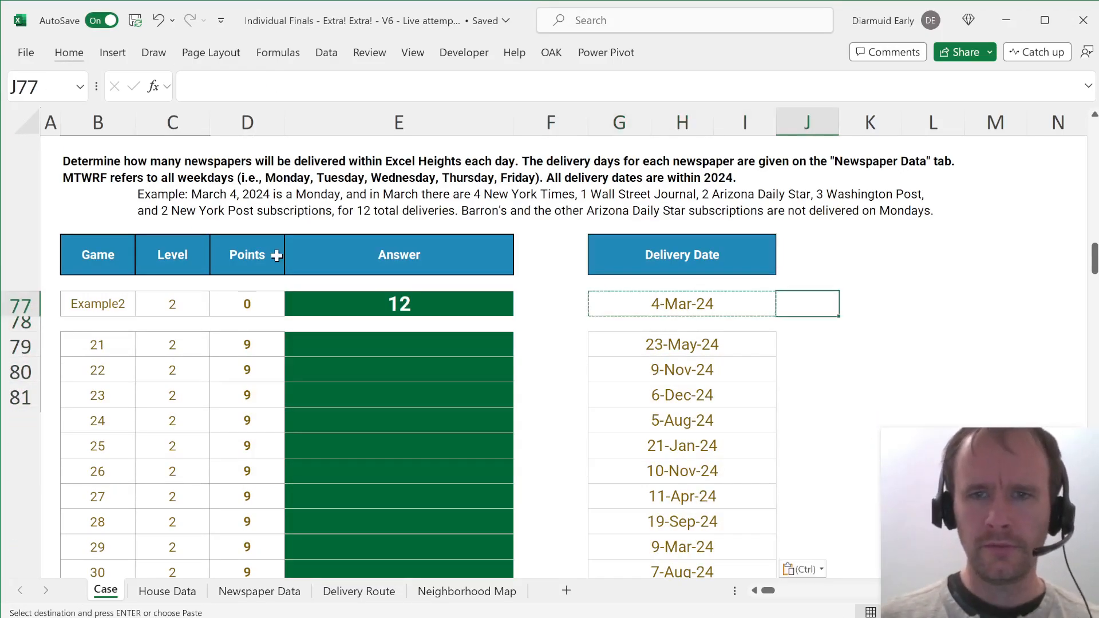
text(=tex)
key(Tab)
key(Left)
key(Left)
key(Left)
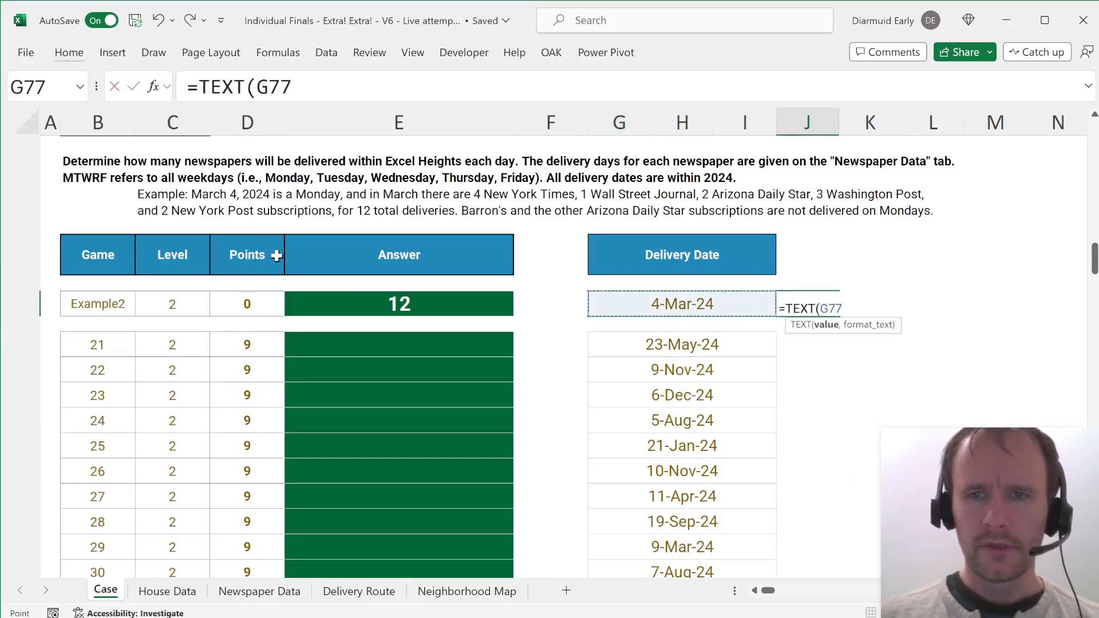
text(,"ddd")
key(Return)
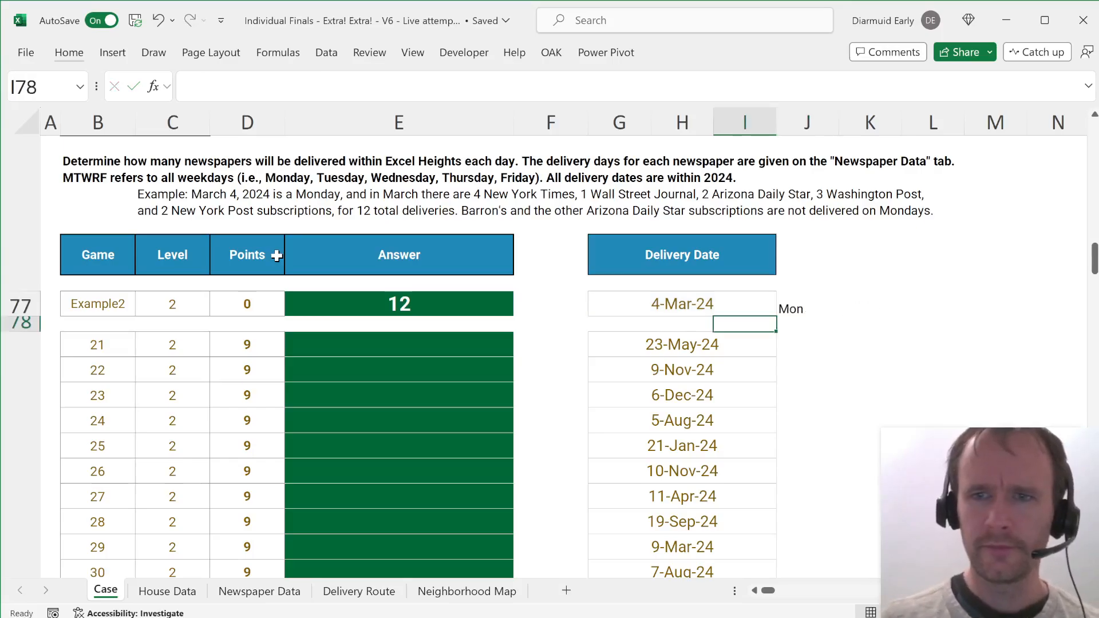
Step: Enter =TEXT(G77,"mmmm") in K77 to extract the full month name of the example delivery date
key(Up)
key(Right)
text(=text)
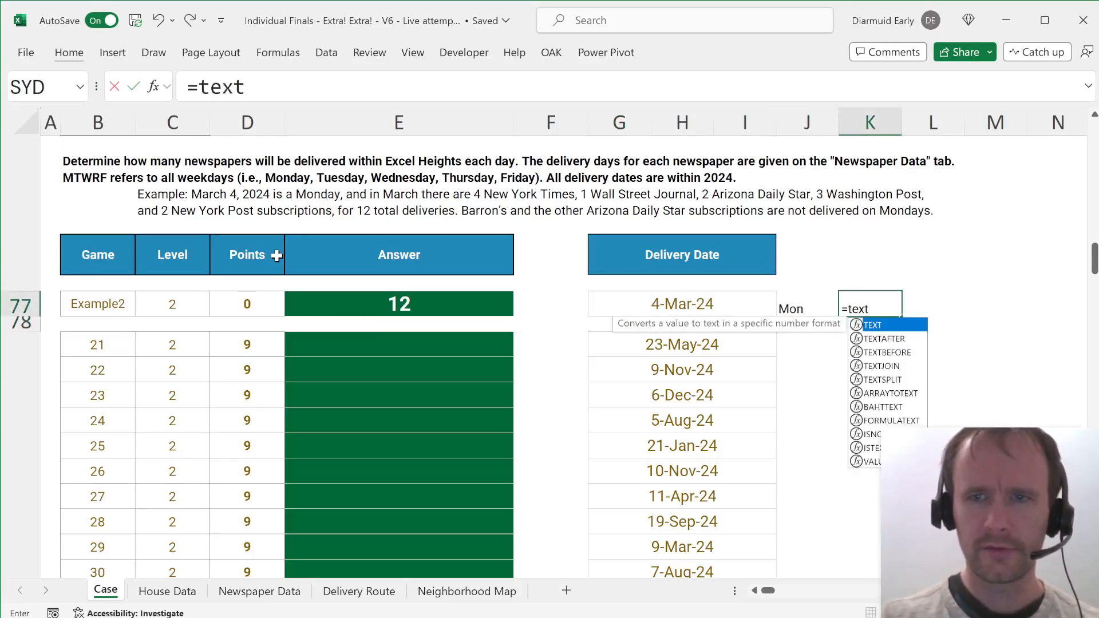
key(Tab)
key(Left)
key(Left)
key(Left)
key(Left)
text(,")
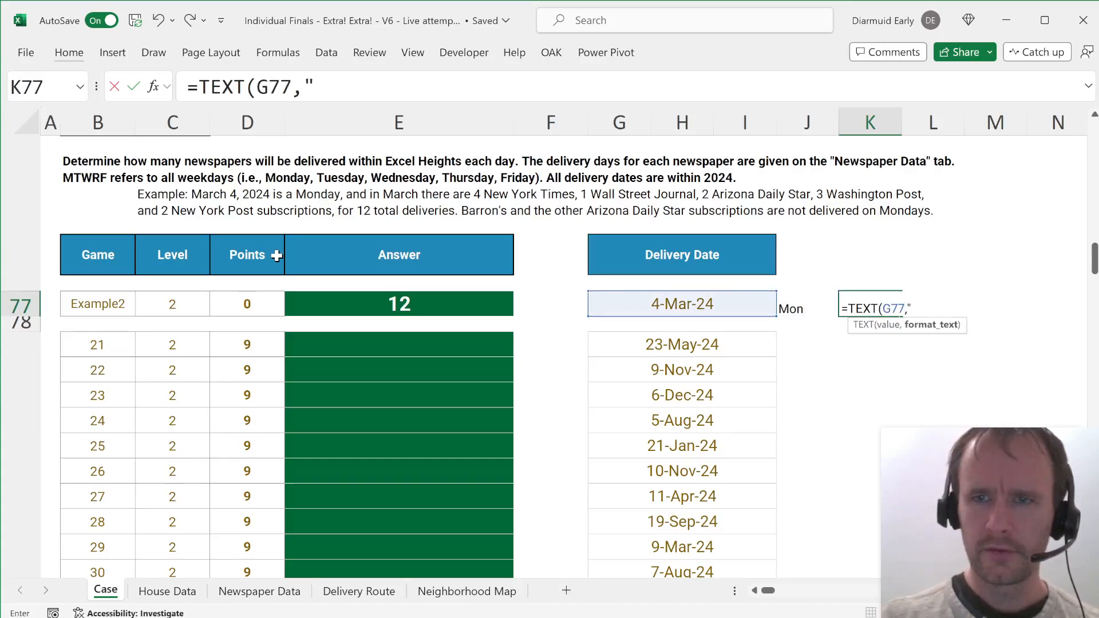
text(mmmm"))
key(Return)
key(Left)
key(Left)
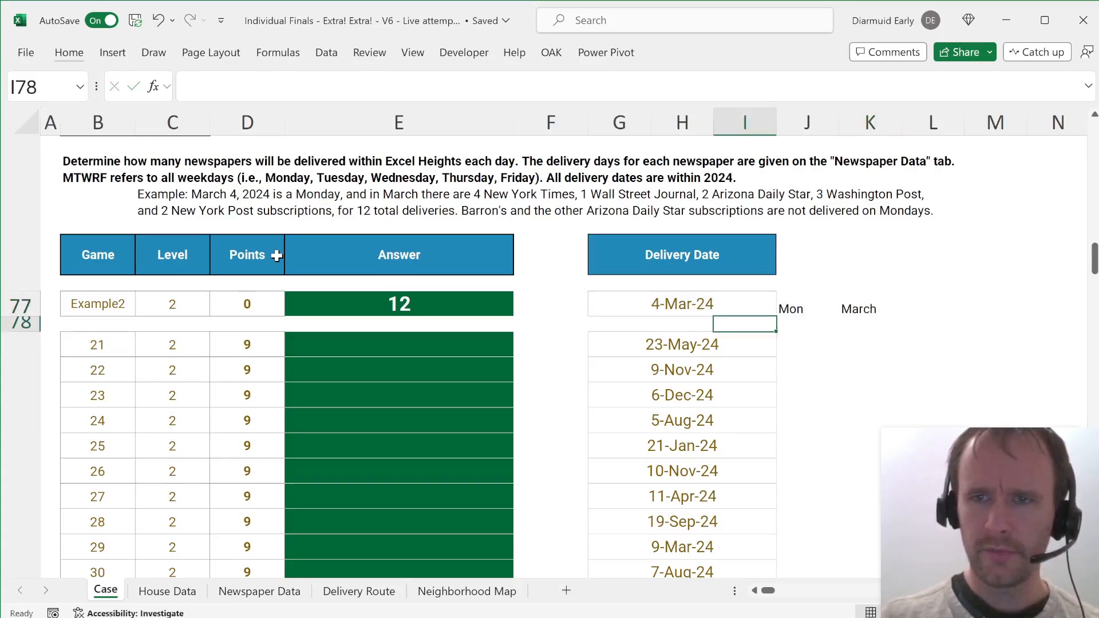
Step: Compare the weekday text in J77 with the weekday labels and monthly delivery totals in row 77 of House Data
key(Up)
key(Right)
key(Right)
key(Left)
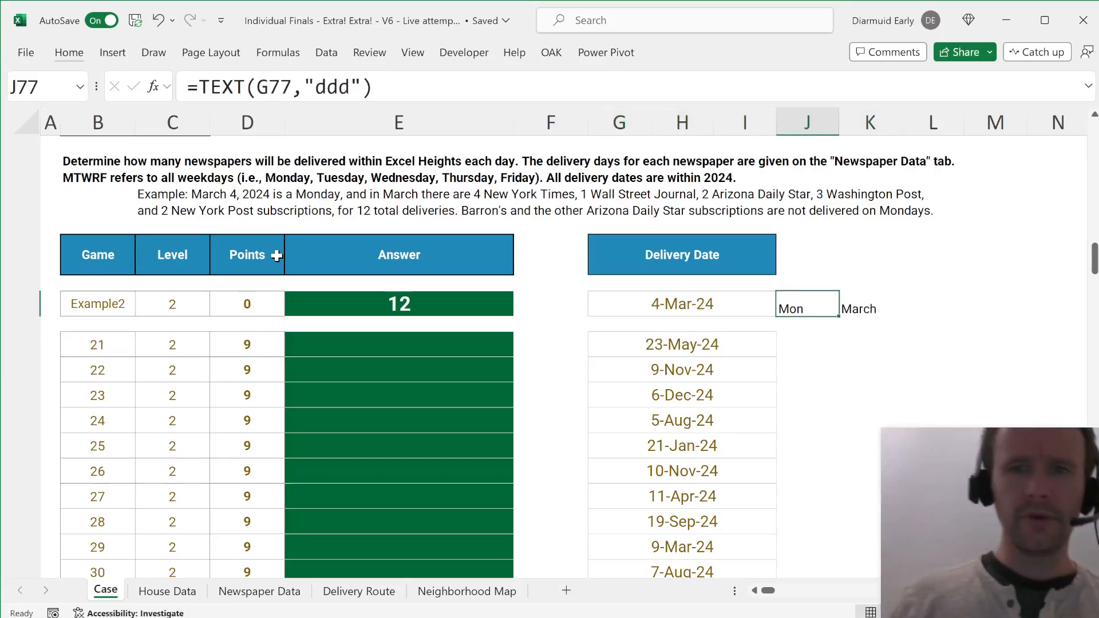
key(ctrl+Page_Down)
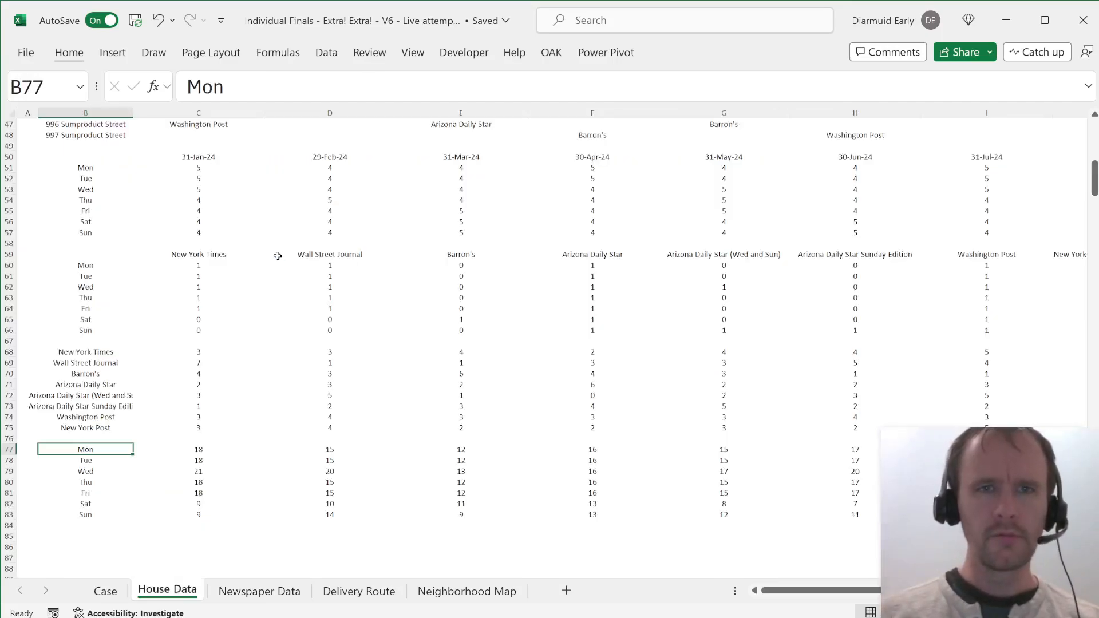
key(Right)
key(Right)
key(Right)
key(ctrl+Page_Up)
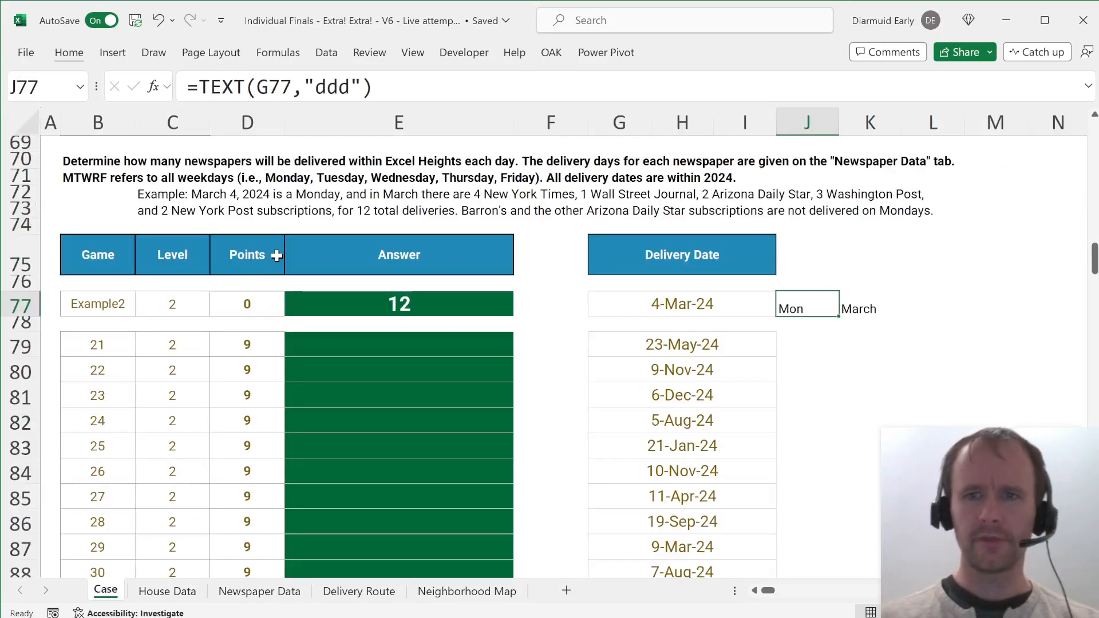
Step: Begin a SUM formula in L77 of the Case sheet with an opening weekday condition, =SUM((J77=
key(Down)
key(Up)
key(Up)
key(Down)
key(Right)
key(Right)
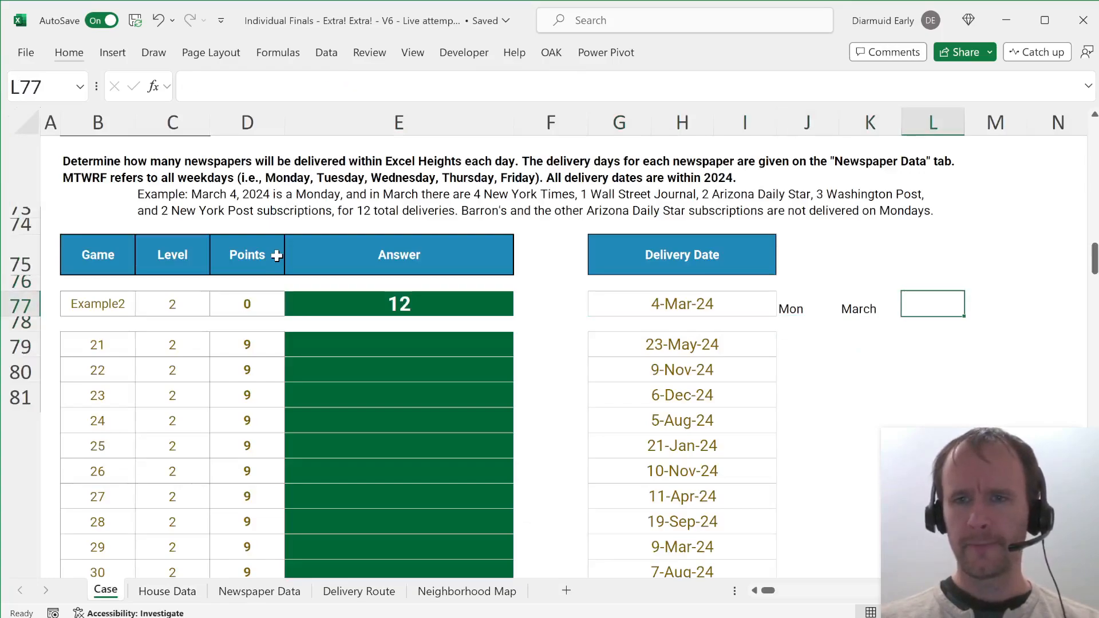
text(=sum)
key(Tab)
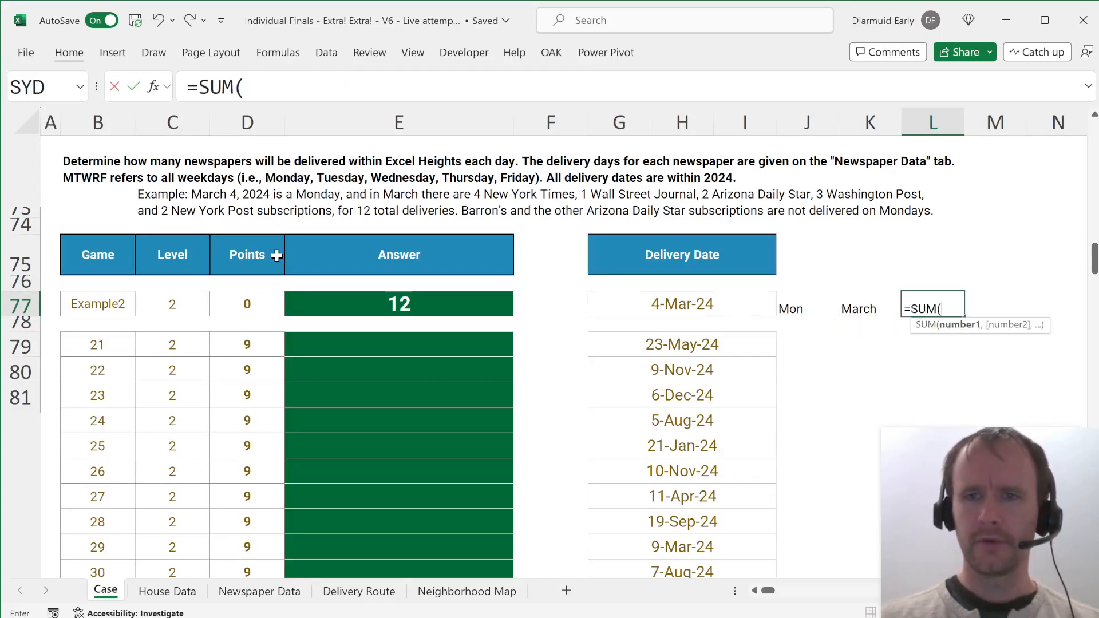
text(()
key(Left)
key(Left)
key(Left)
key(Right)
text(=)
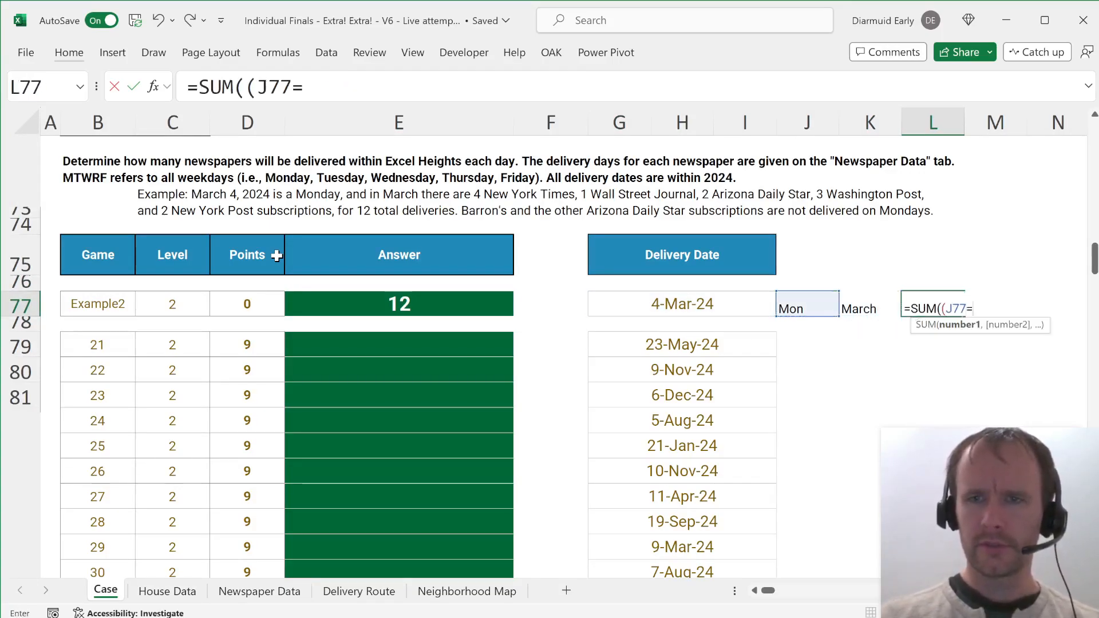
Step: Add a month condition to the SUM formula in L77 comparing K77 with the month headers 'House Data'!$C$3:$N$3
key(alt+Return)
text()*()
key(Left)
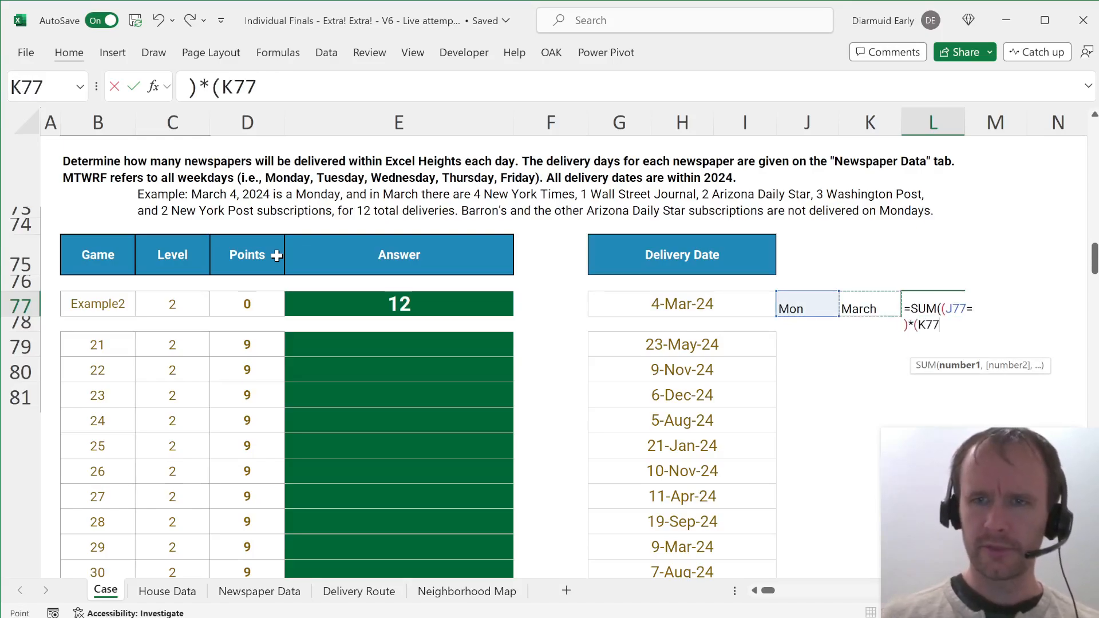
text(=)
key(ctrl+Page_Down)
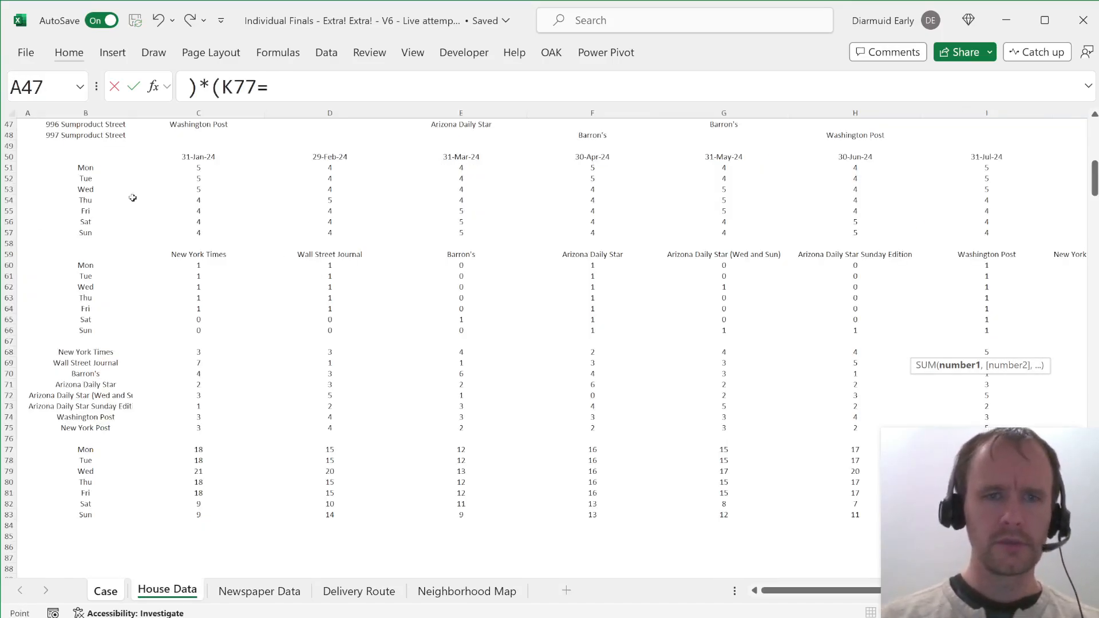
key(ctrl+Home)
click(200, 146)
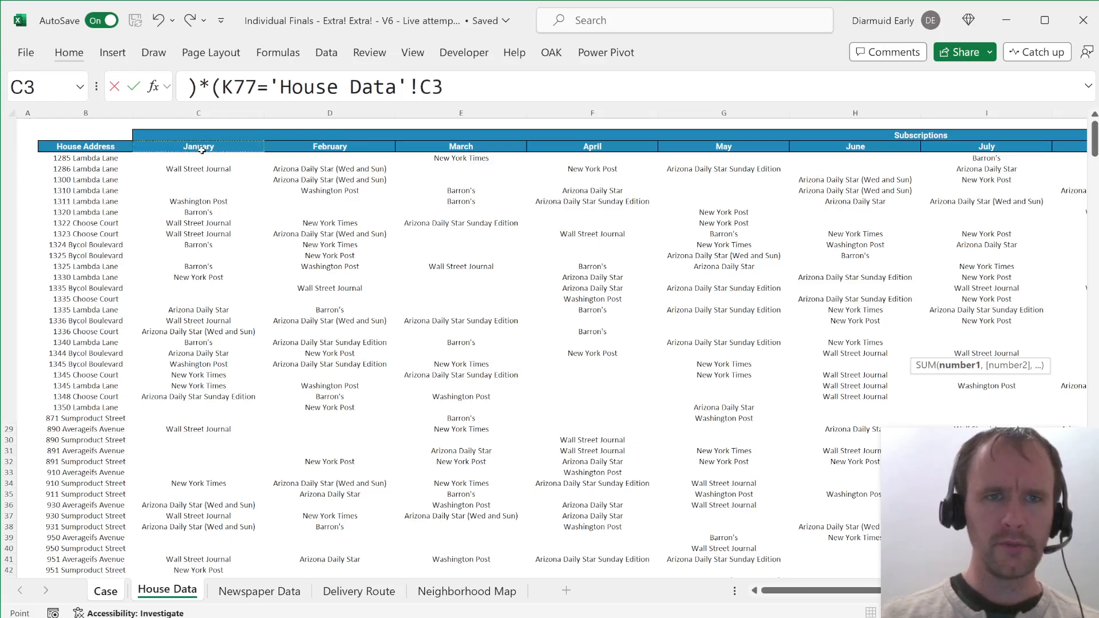
key(ctrl+shift+Right)
key(shift+Left)
key(F4)
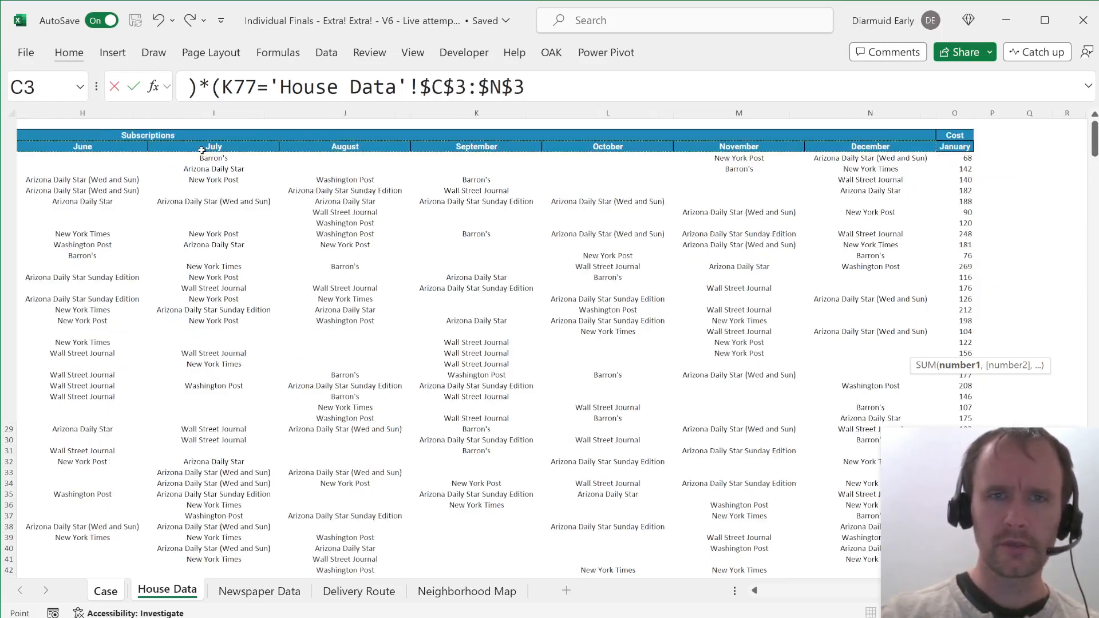
text())
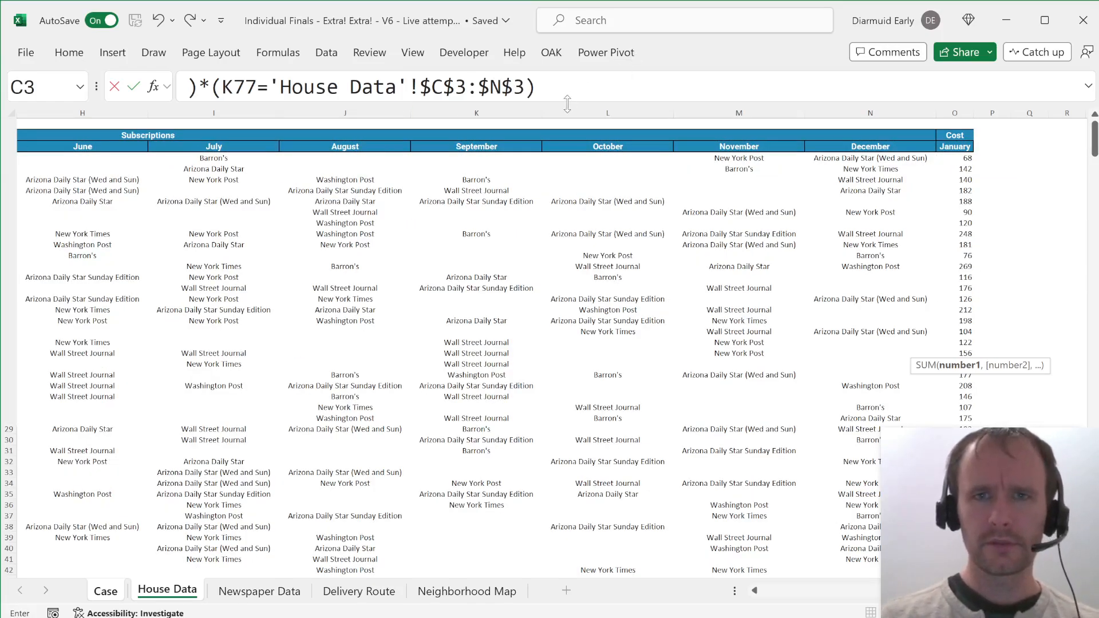
Step: Complete the weekday condition of the SUM formula by comparing J77 with the weekday labels 'House Data'!$B$77:$B$83
drag(567, 104, 566, 155)
click(442, 84)
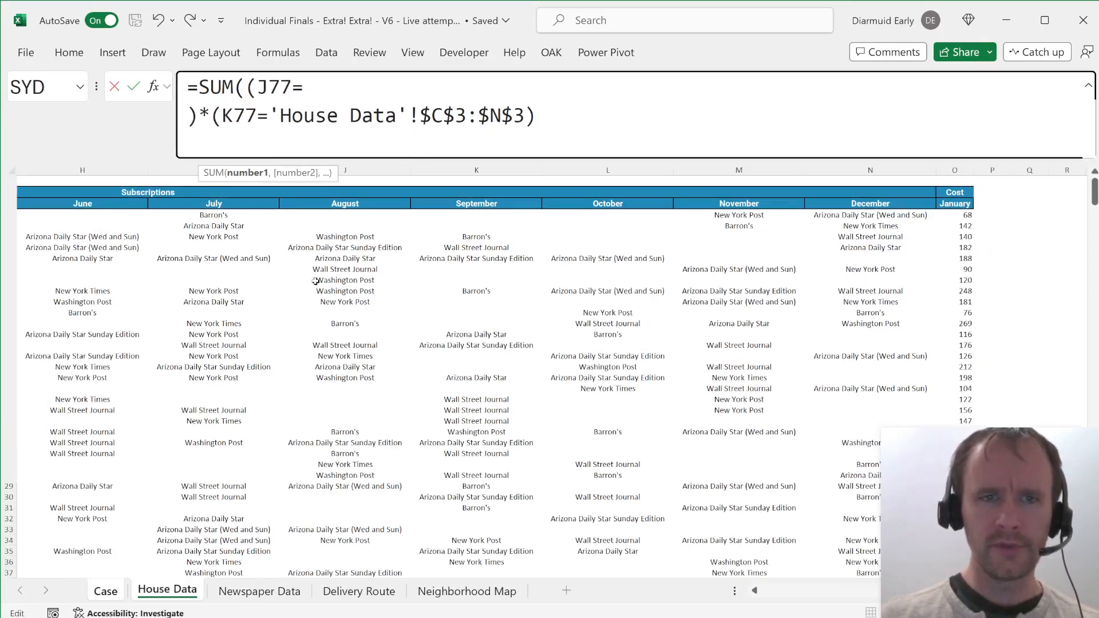
scroll(315, 281, down, 15)
scroll(316, 281, left, 6)
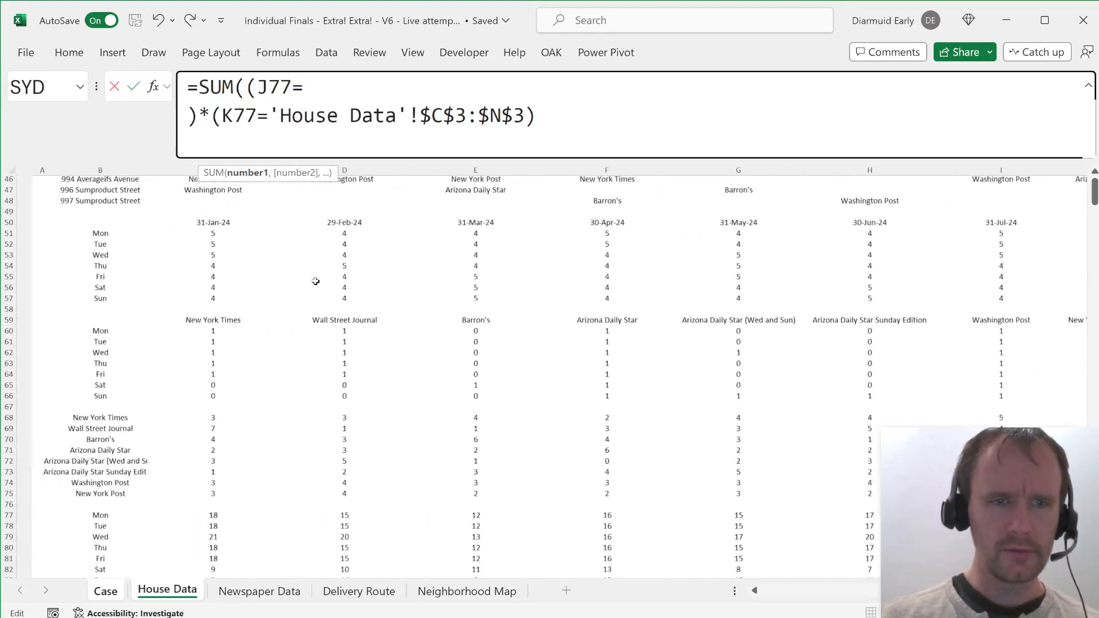
scroll(315, 281, down, 7)
scroll(316, 281, right, 1)
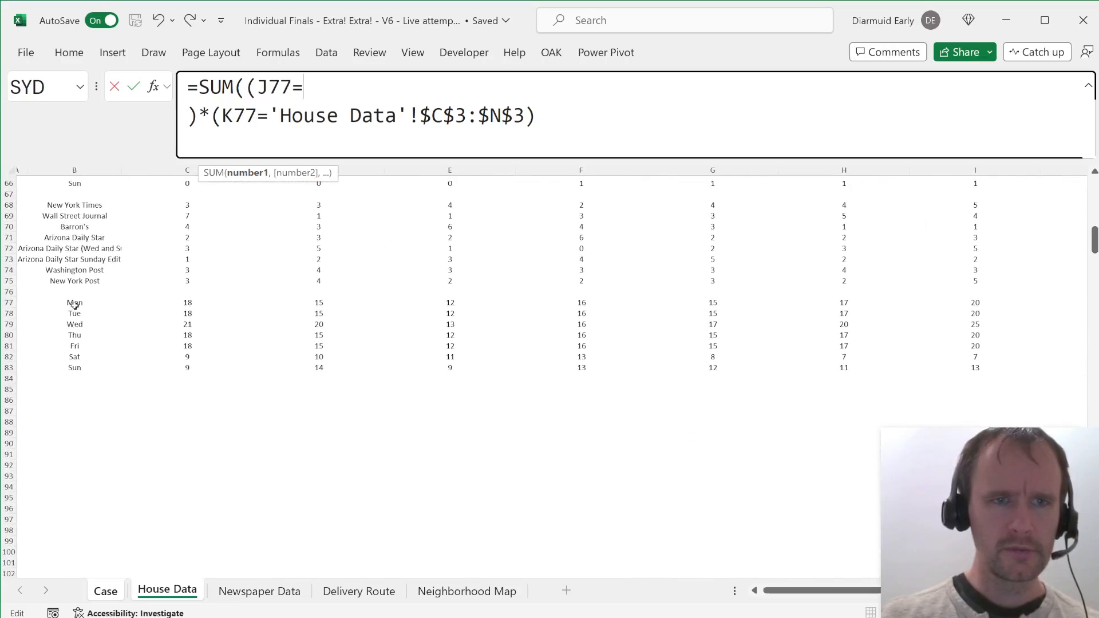
click(75, 306)
key(ctrl+shift+Down)
key(F4)
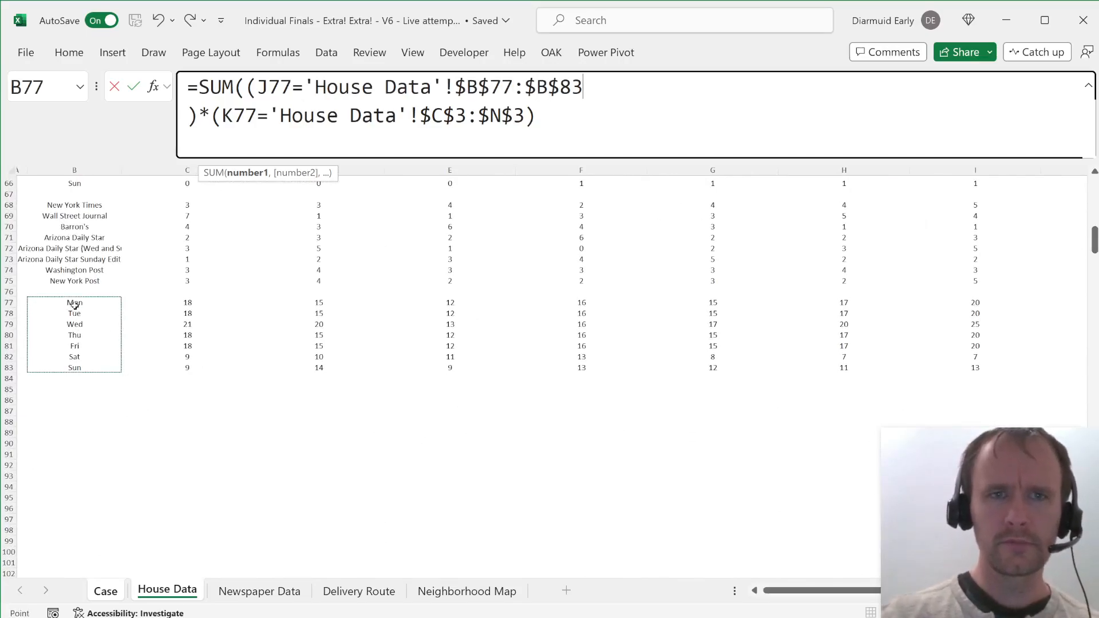
key(Delete)
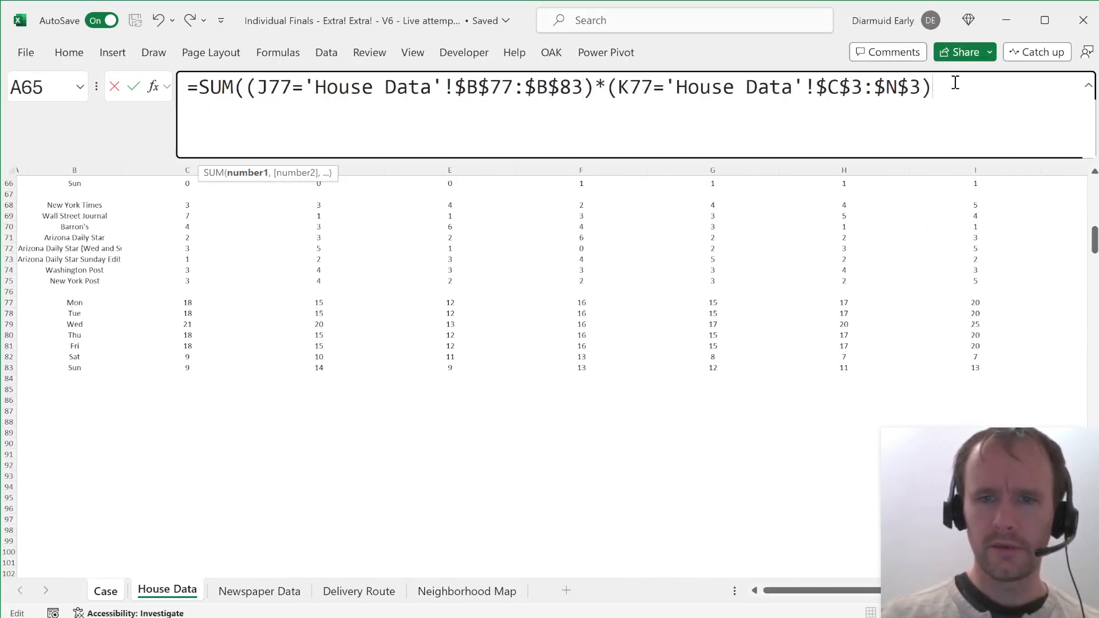
Step: Multiply both conditions by the delivery totals 'House Data'!$C$77:$N$83 and enter the finished SUM formula in L77
text(*)
click(191, 300)
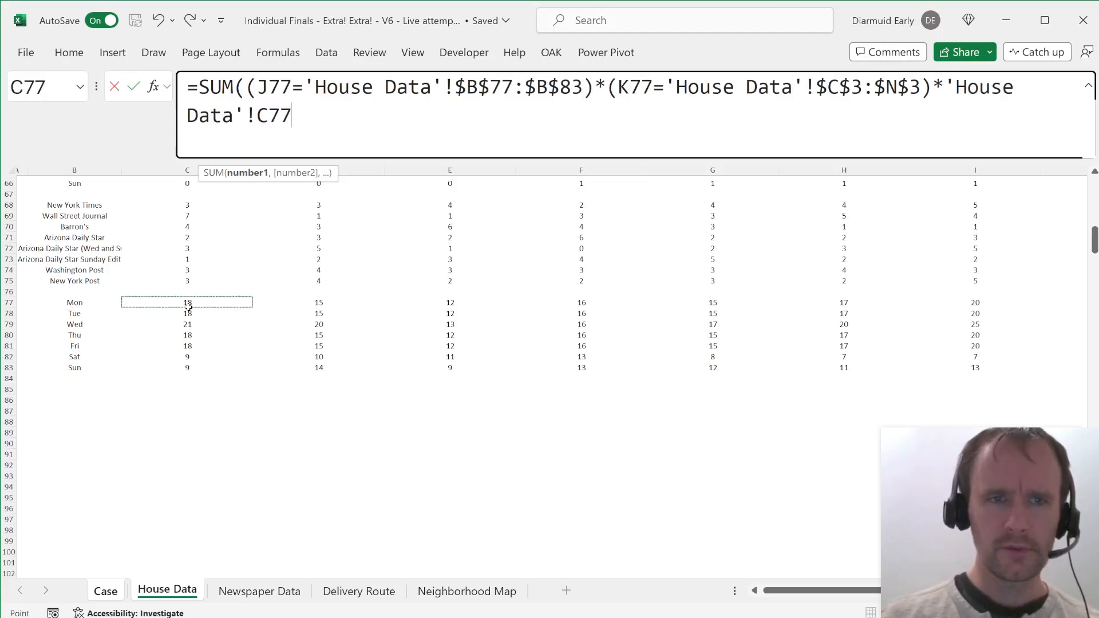
key(ctrl+shift+Down)
key(ctrl+shift+Right)
key(F4)
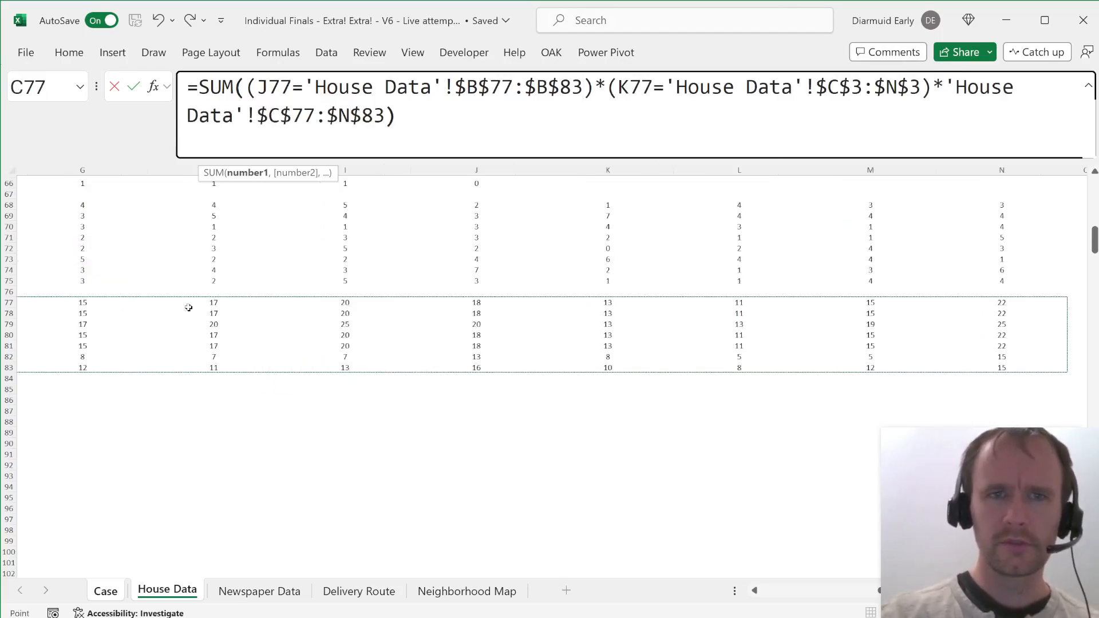
text())
key(Return)
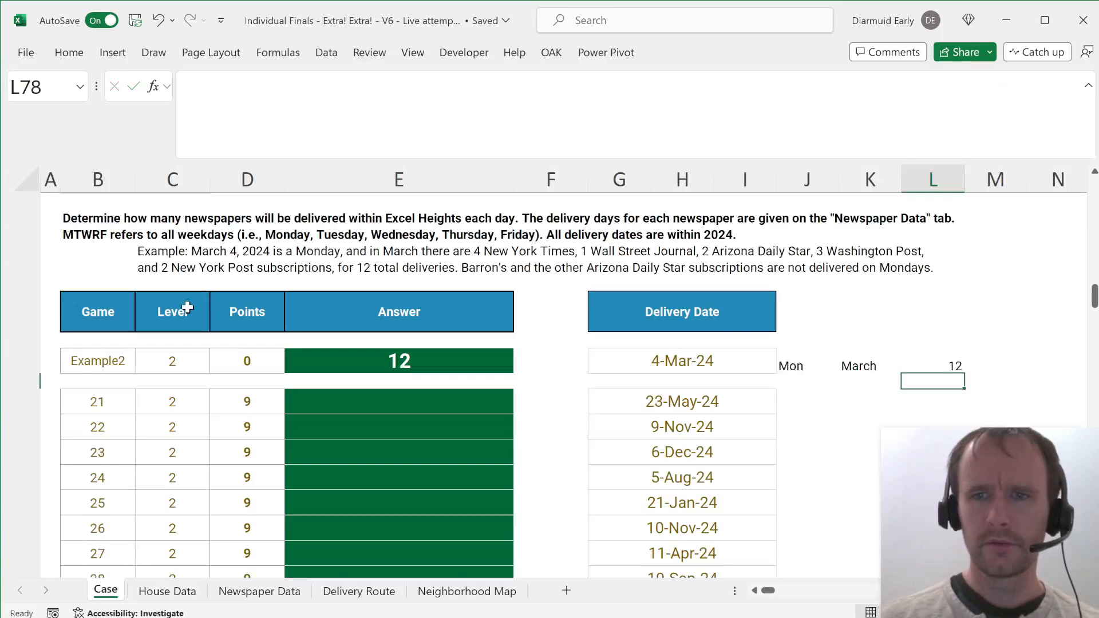
Step: Copy the weekday, month and delivery-count formulas from J77:L77 down beside all Level 2 delivery dates, starting at row 79
key(Up)
key(Left)
key(Left)
key(Left)
key(Right)
key(shift+Right)
key(shift+Right)
key(ctrl+c)
key(Down)
key(Left)
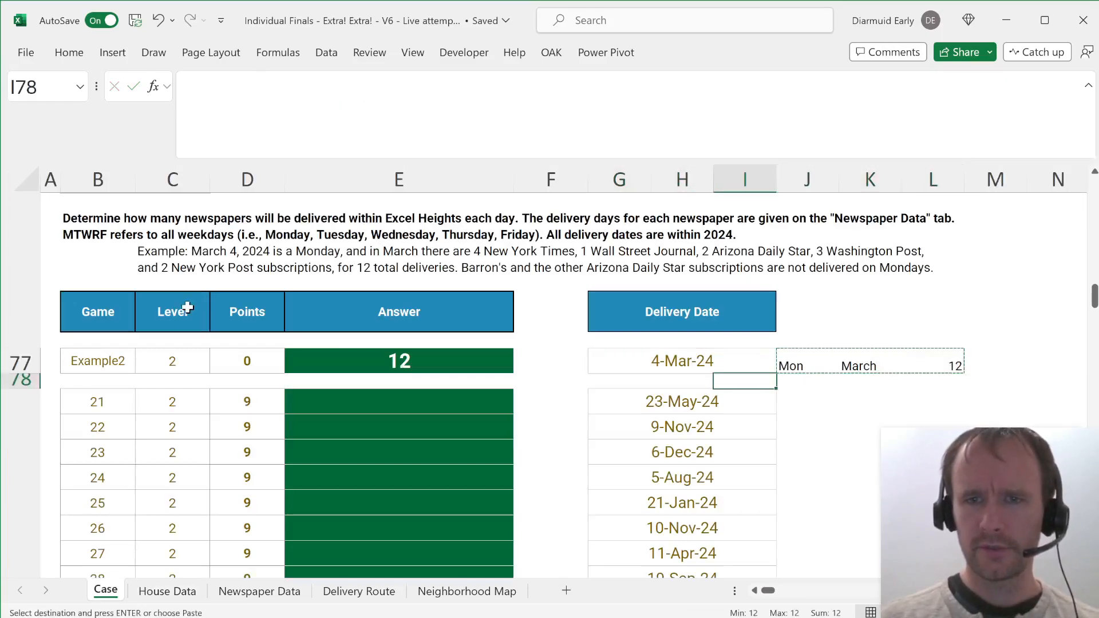
key(Down)
key(ctrl+shift+Down)
key(shift+Right)
key(shift+Tab)
key(shift+Right)
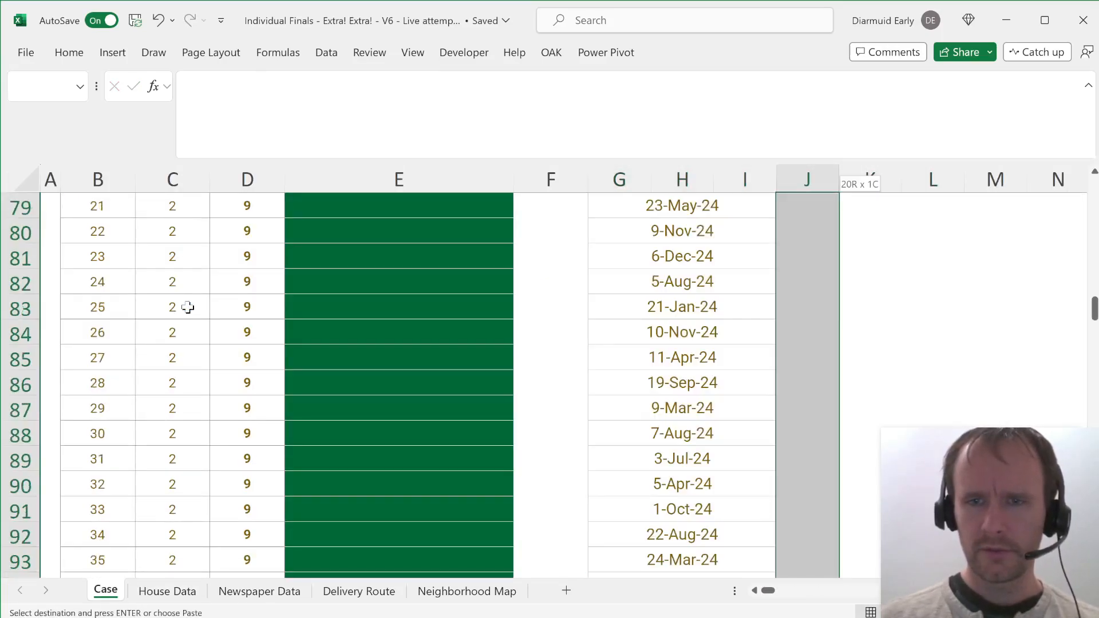
key(ctrl+v)
Step: Fill the Level 2 answers with one formula in E79 that references the whole block of delivery counts from L79 down
key(Left)
key(Left)
key(Left)
key(Left)
key(Up)
key(Up)
key(ctrl+Up)
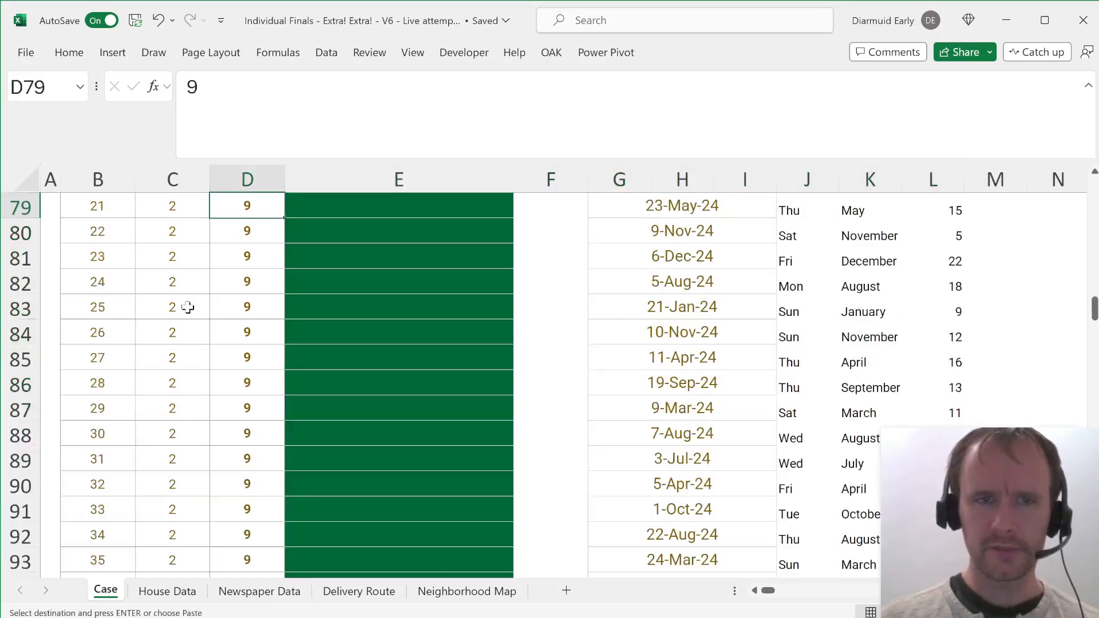
key(Right)
text(=)
key(Right)
key(Right)
key(Right)
key(Right)
key(Right)
key(Right)
key(Right)
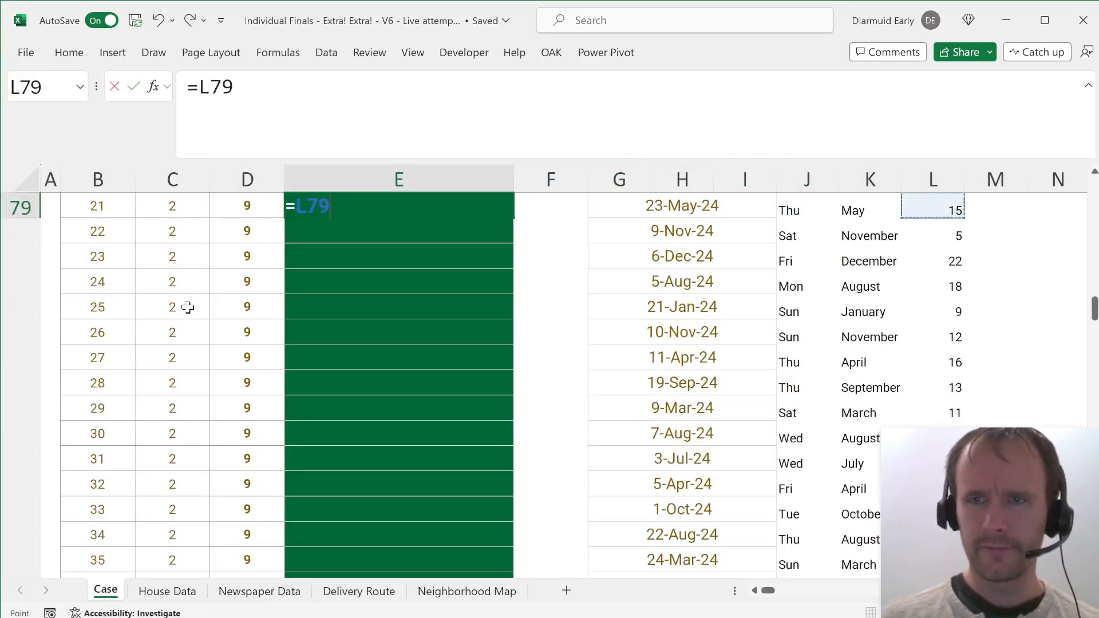
key(ctrl+shift+Down)
key(Return)
Step: Enter the note "Took me ages!" in A74 above the Level 2 table
key(Left)
key(Up)
key(Up)
key(Up)
key(Left)
key(Up)
key(Left)
key(Up)
key(Left)
key(Up)
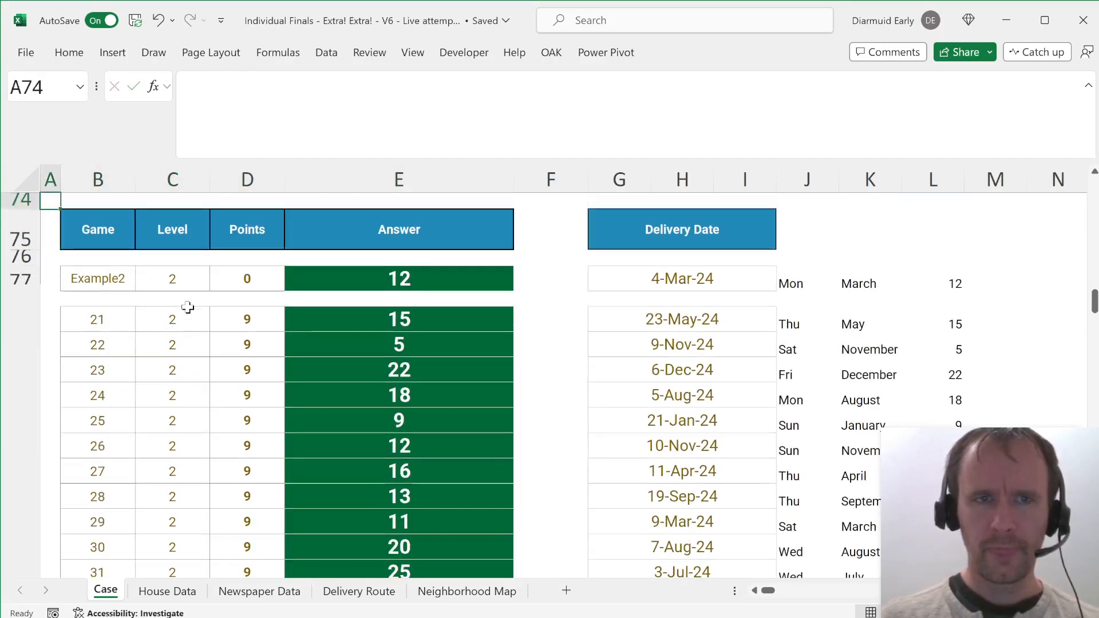
key(Up)
key(Down)
key(Down)
key(Down)
key(Up)
key(Up)
key(Up)
key(Down)
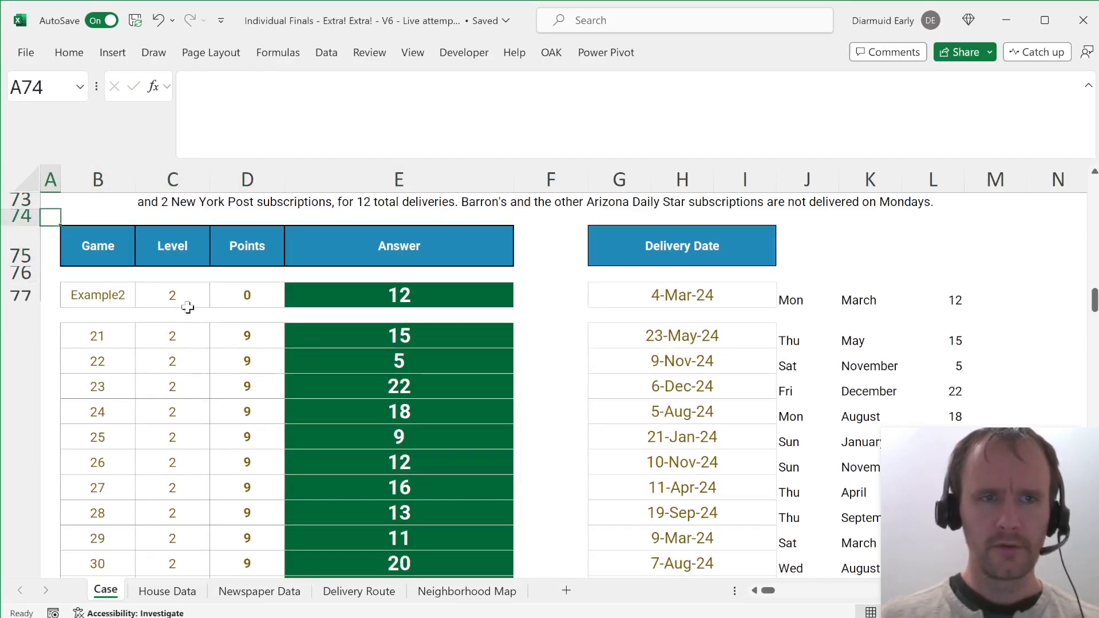
text(Took me ages!)
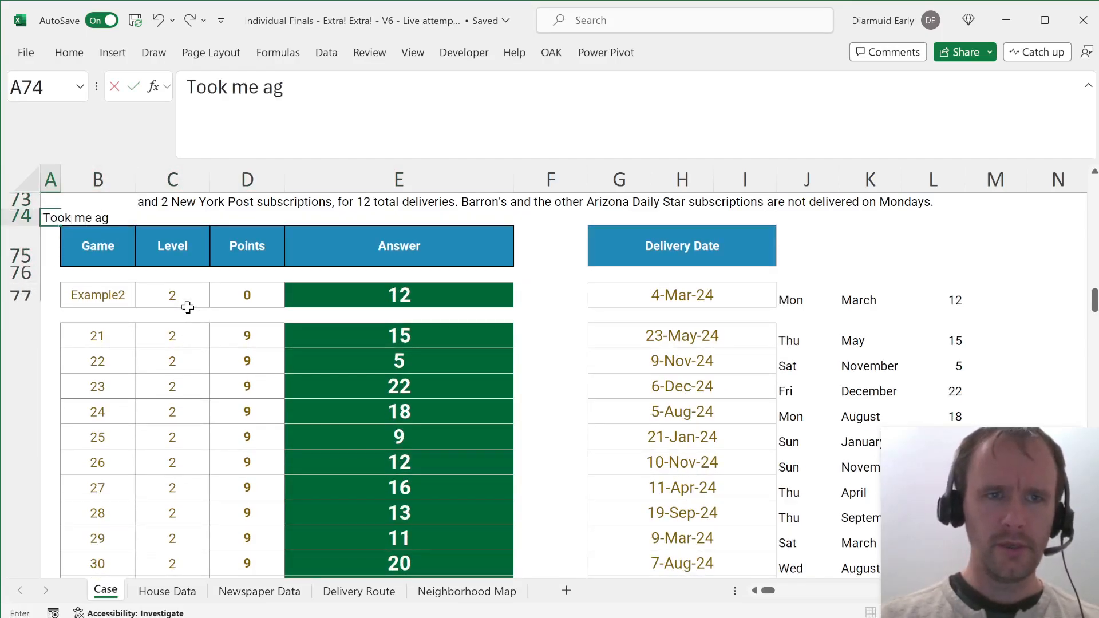
key(Down)
key(Down)
Step: Begin an XLOOKUP formula in J112 of the Level 3 section with the example house address in G112 as lookup value
key(Right)
key(Page_Down)
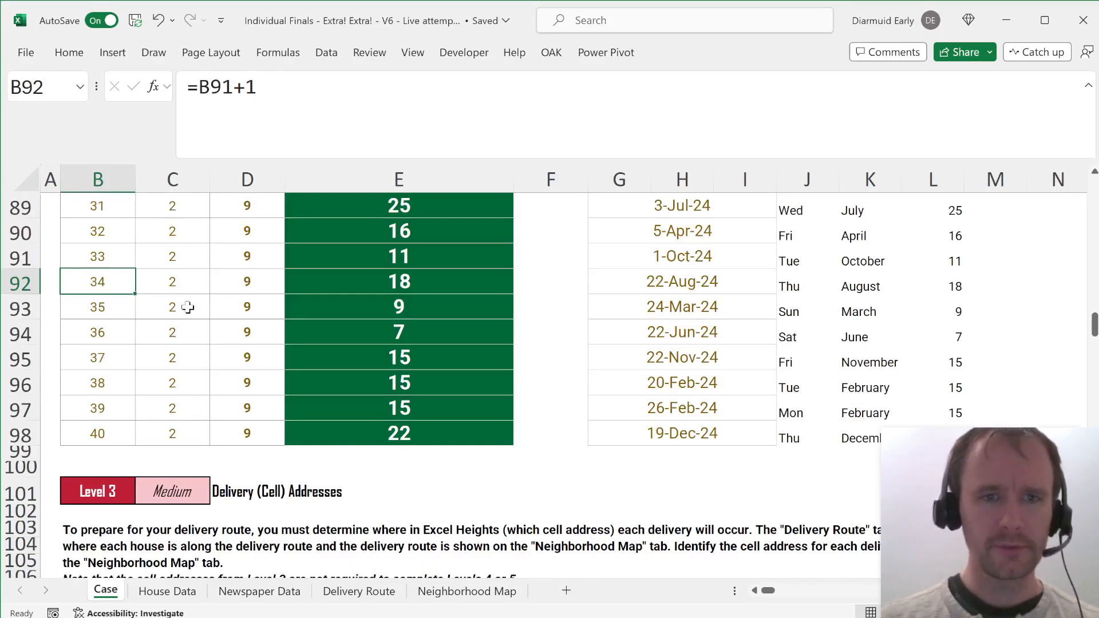
scroll(227, 445, down, 4)
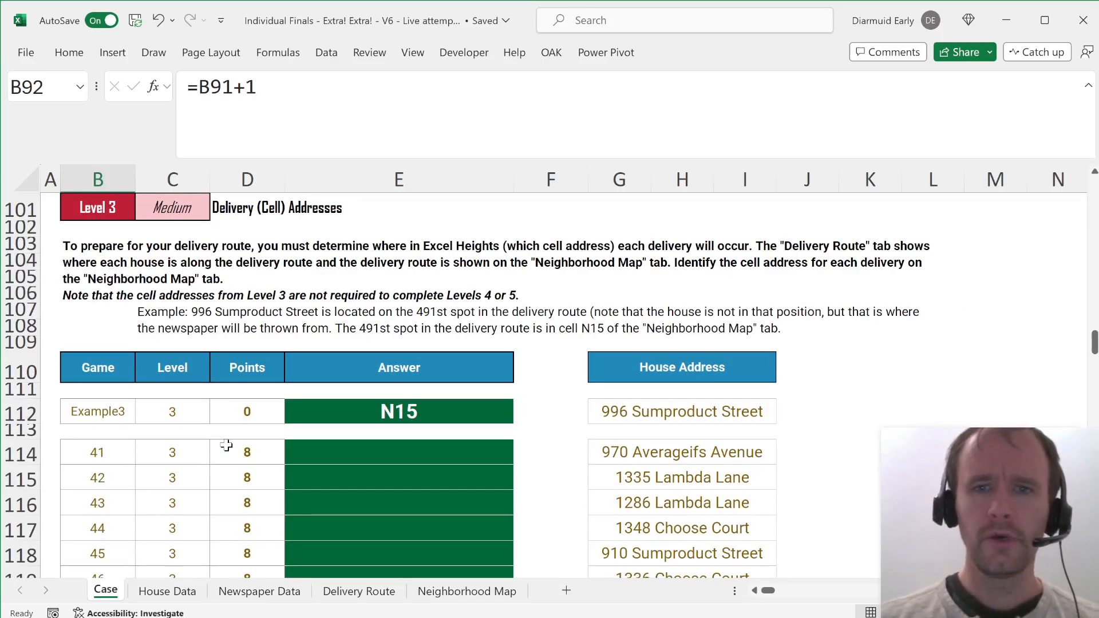
click(656, 420)
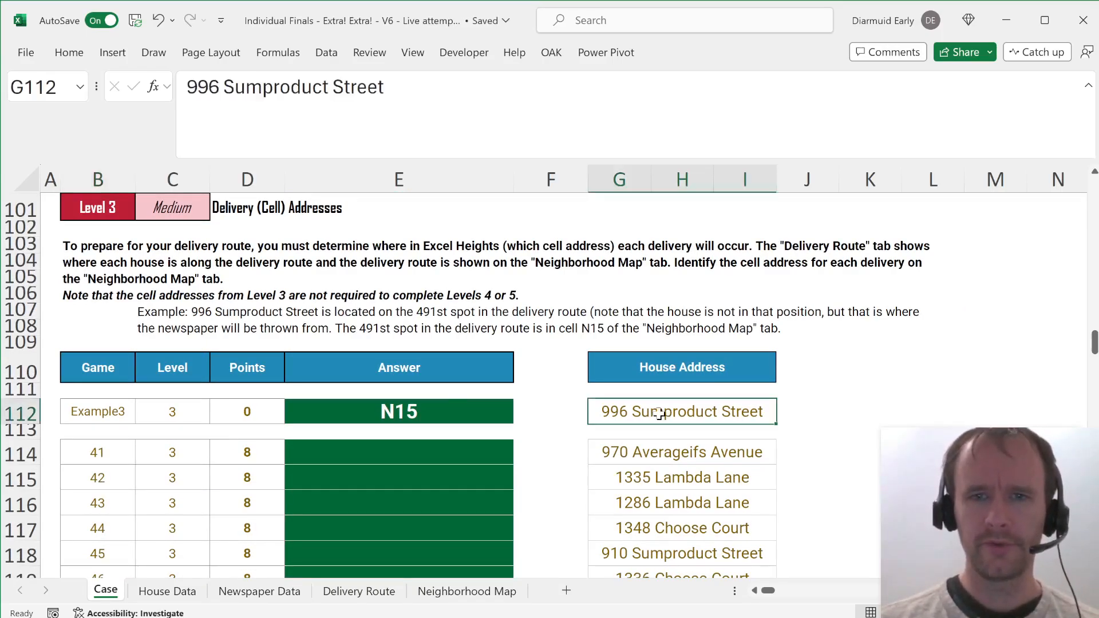
key(Right)
text(=XLOOKUP()
click(660, 413)
text(,)
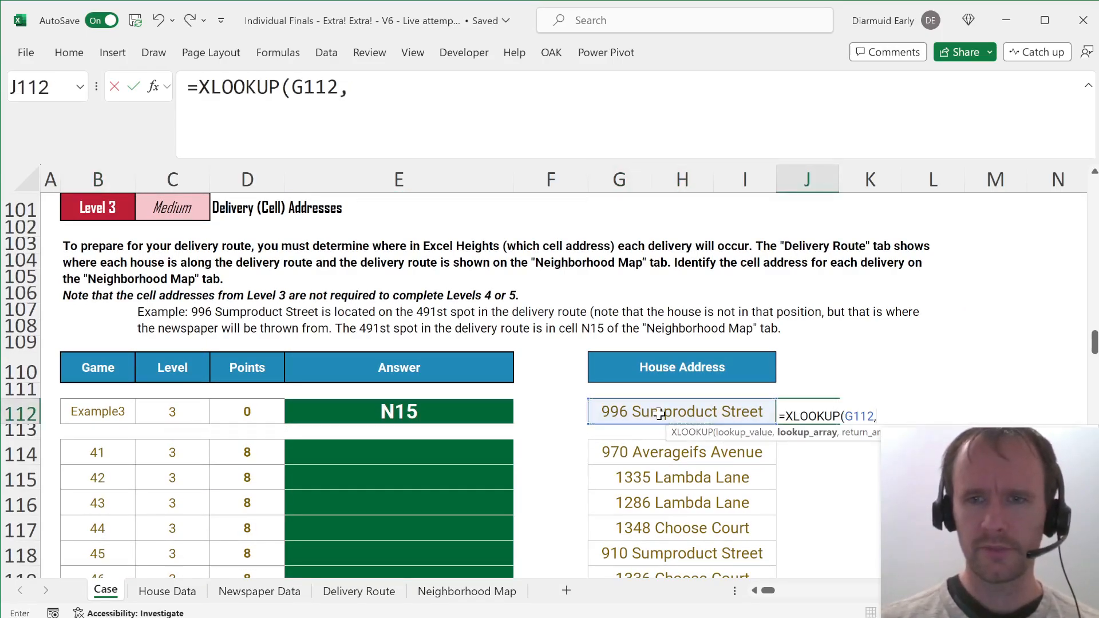
Step: Complete the XLOOKUP in J112 with 'Delivery Route'!C:C as lookup array and 'Delivery Route'!B:B as return array
key(ctrl+Page_Down)
key(ctrl+Page_Down)
key(ctrl+Page_Down)
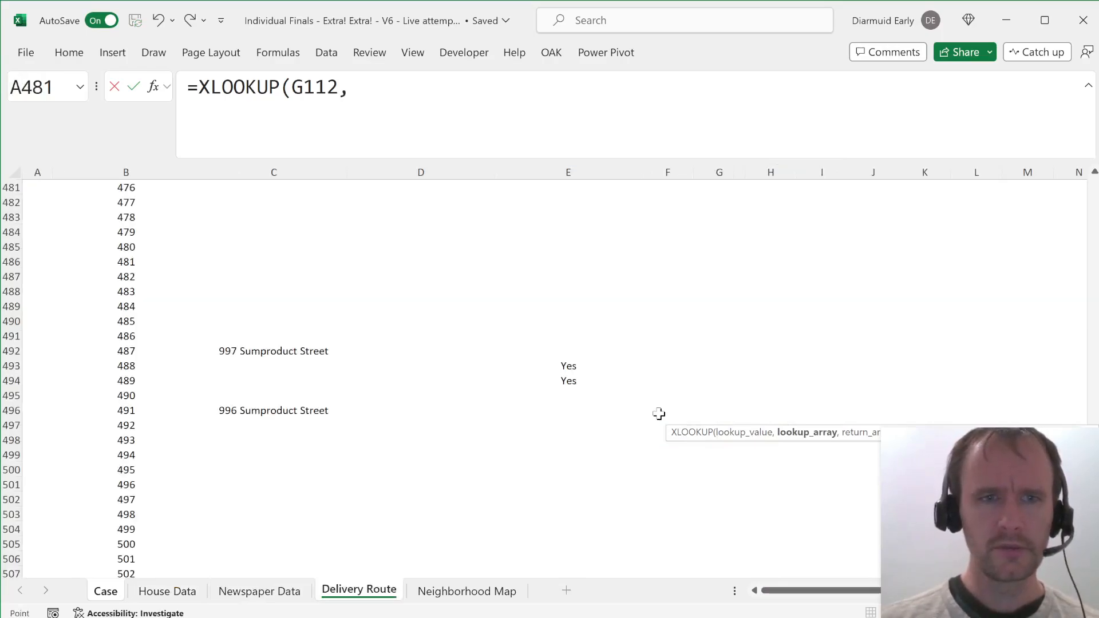
key(ctrl+space)
click(280, 317)
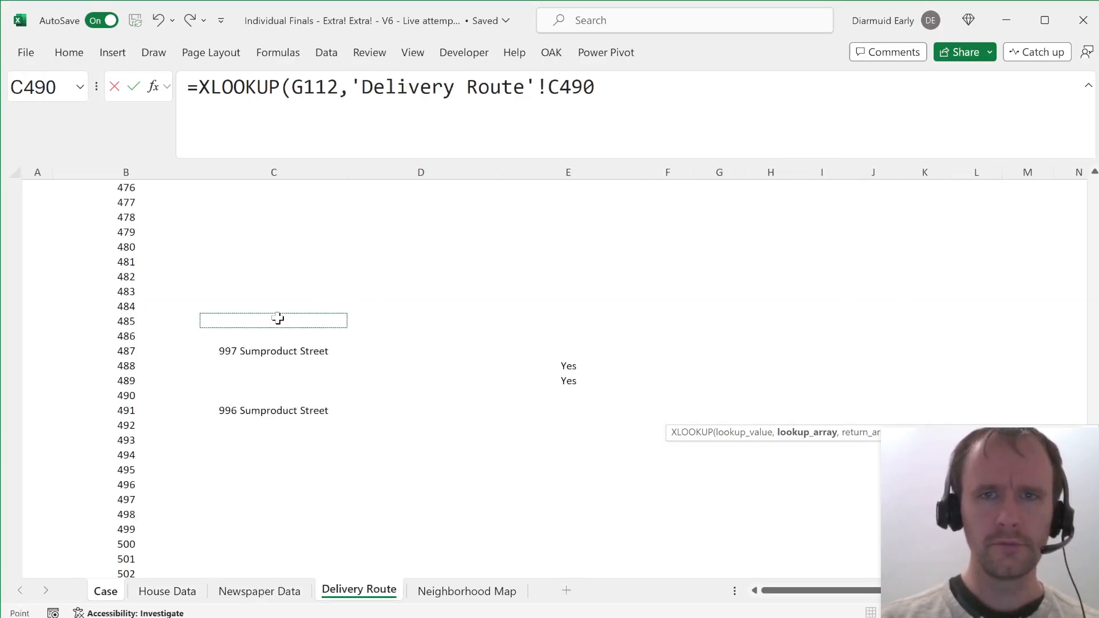
key(ctrl+space)
text(,)
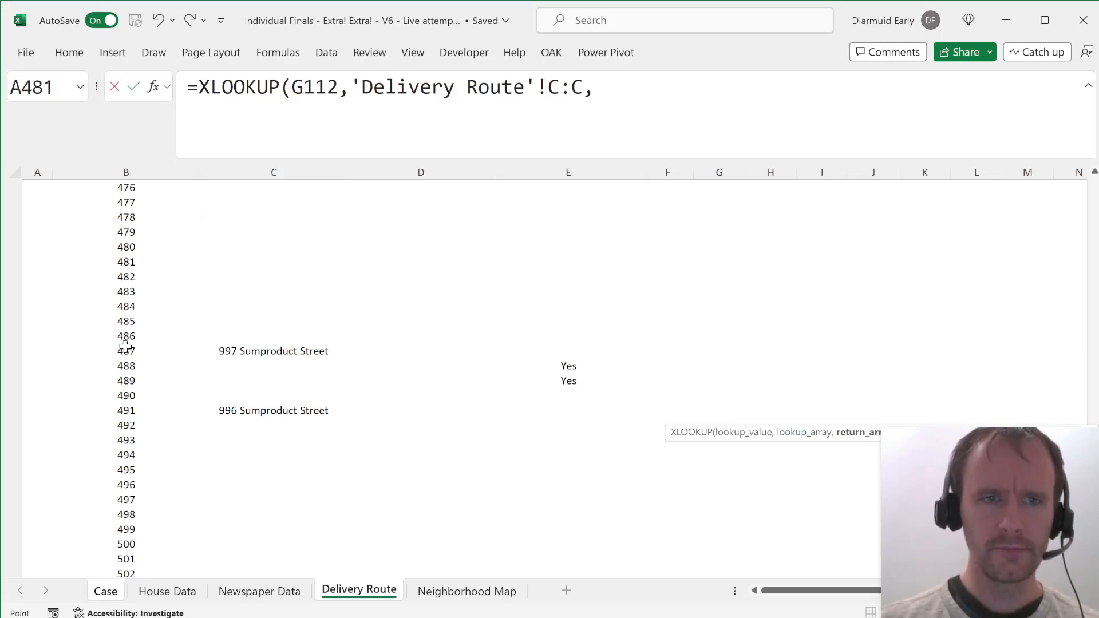
click(124, 348)
key(ctrl+space)
key(Return)
key(Up)
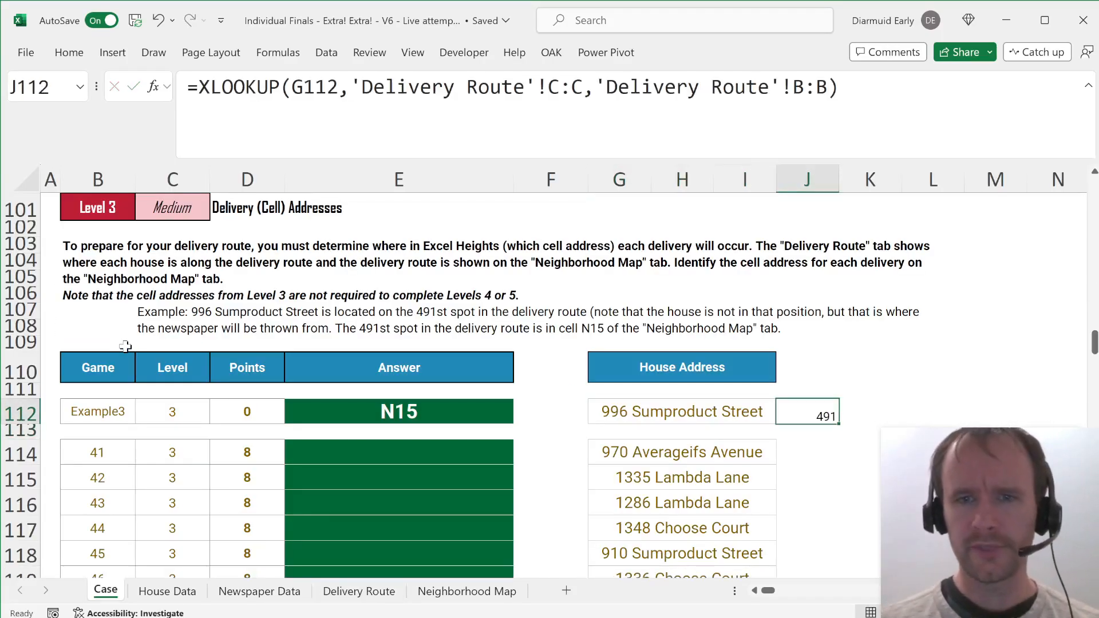
Step: Examine the layout and route numbering of the Neighborhood Map around N15, the example delivery spot for 996 Sumproduct Street
key(ctrl+Page_Down)
key(ctrl+Page_Down)
key(ctrl+Page_Down)
key(ctrl+Page_Down)
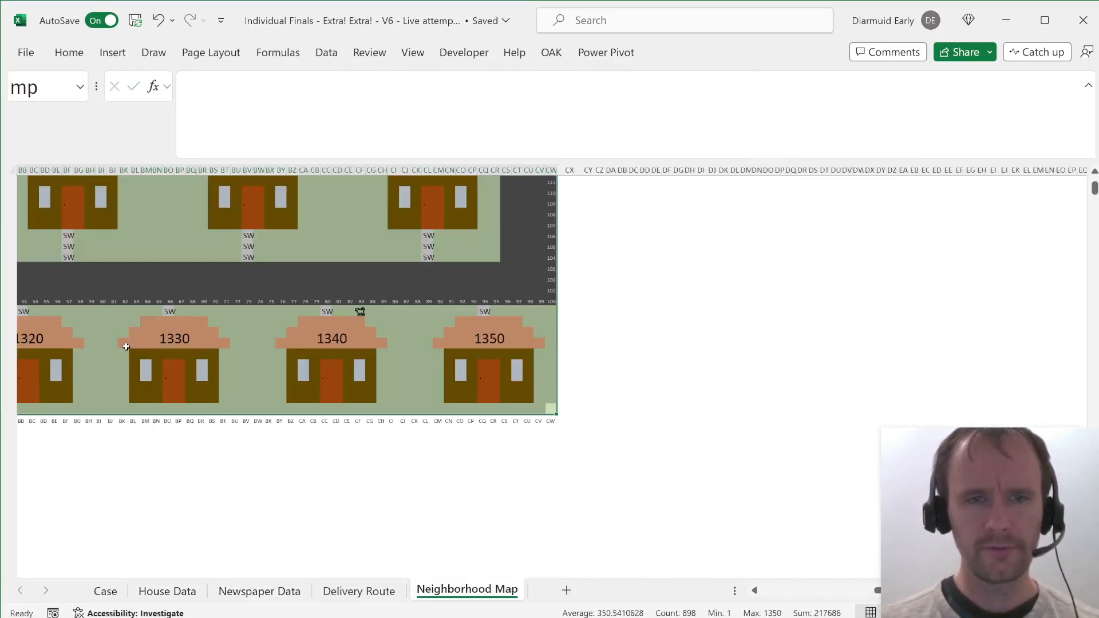
key(ctrl+Home)
key(Right)
key(Down)
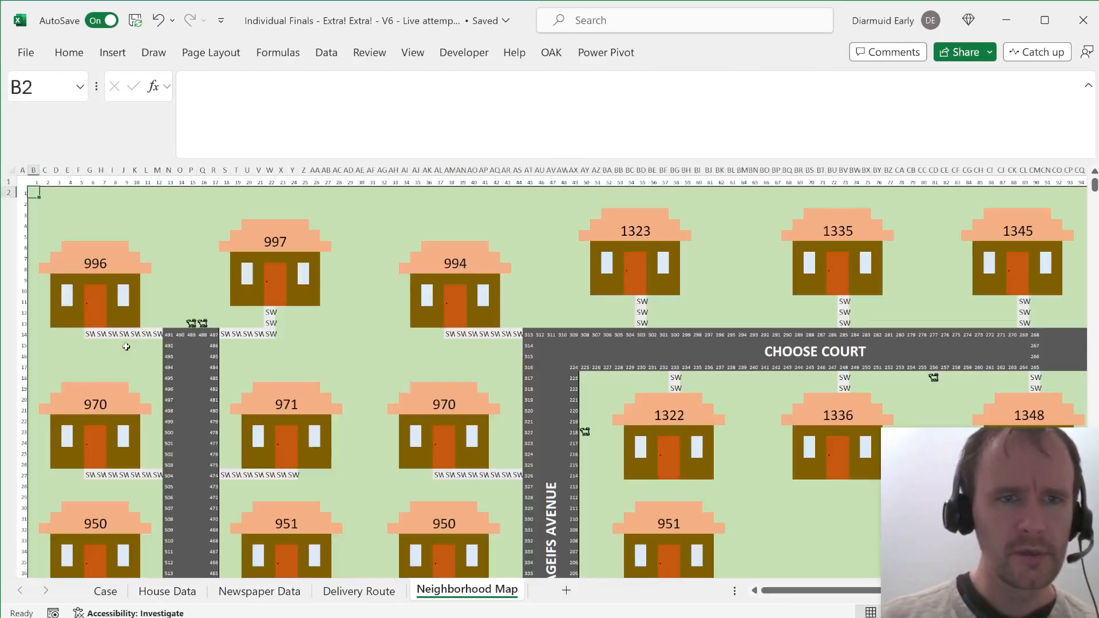
key(Right)
key(Right)
key(Down)
key(Down)
key(Right)
key(Right)
key(Right)
key(Down)
key(Down)
key(Right)
key(Right)
key(Right)
key(Right)
key(Right)
key(Right)
key(Right)
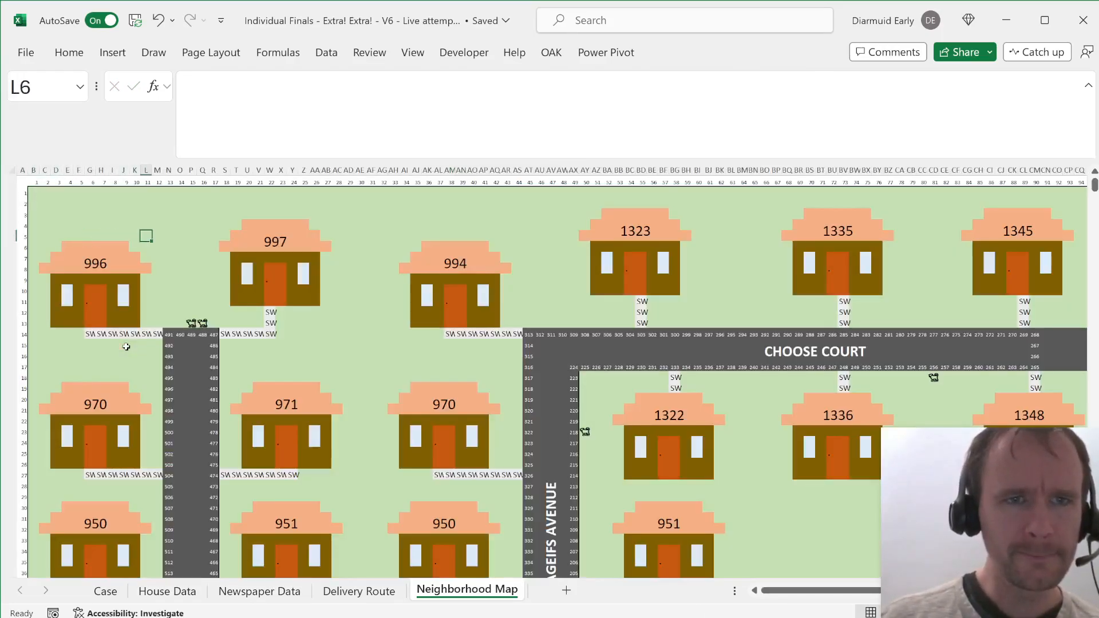
key(ctrl+Down)
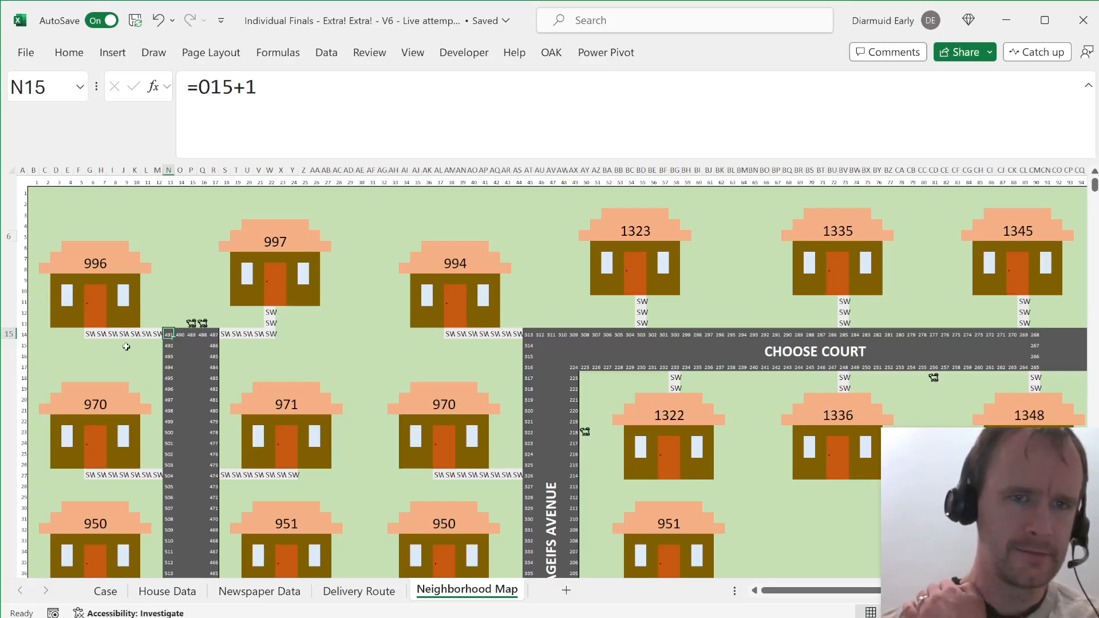
click(53, 92)
key(Escape)
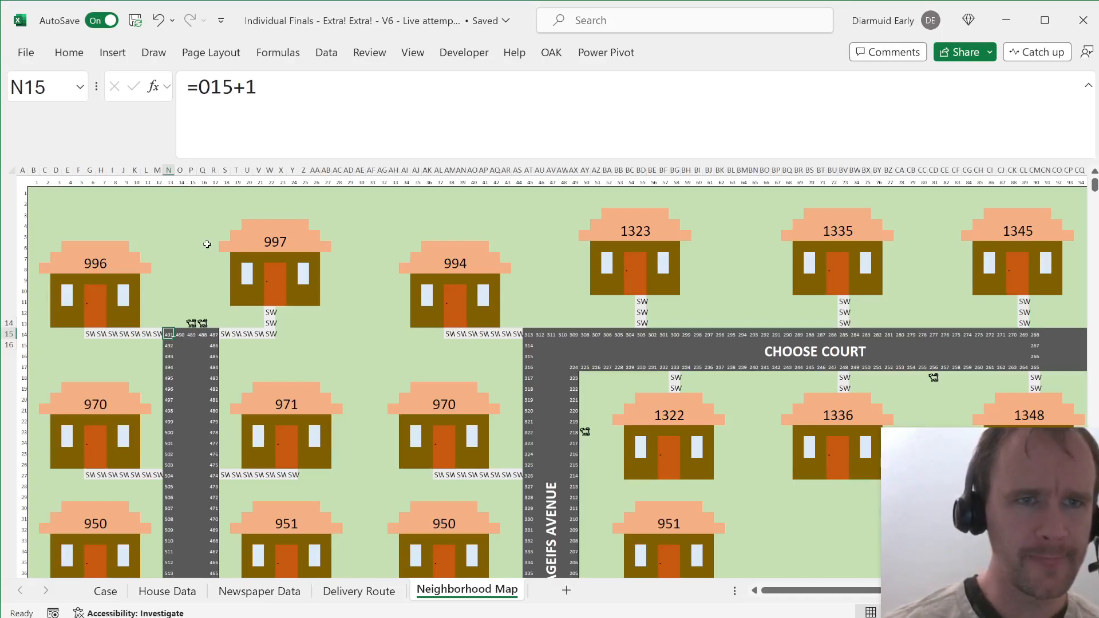
key(Home)
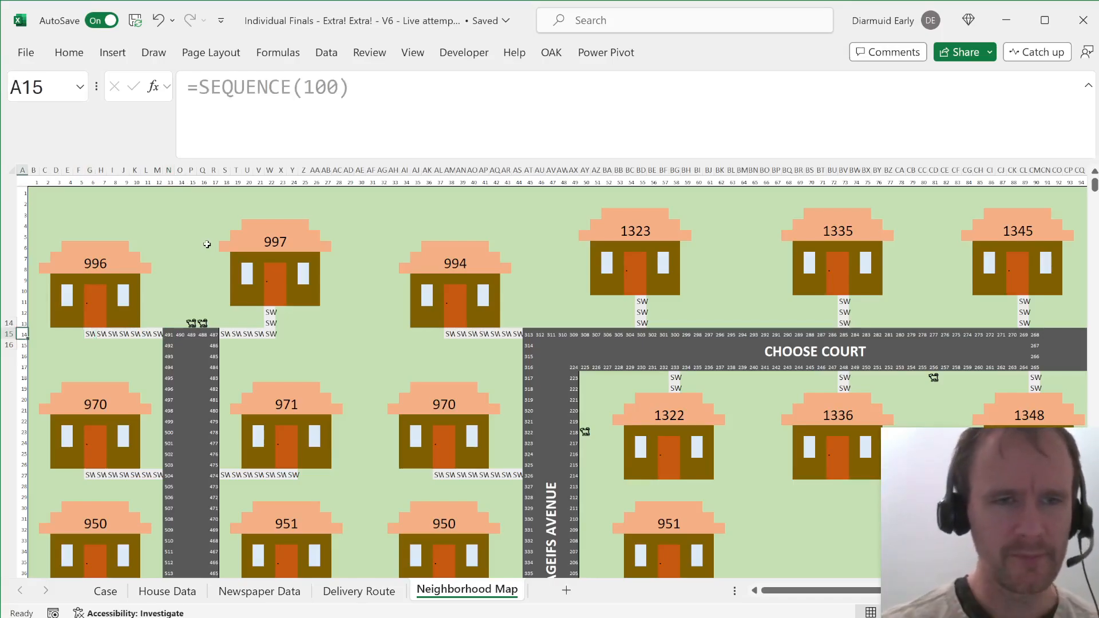
key(ctrl+Down)
key(Right)
key(Down)
key(Down)
key(Down)
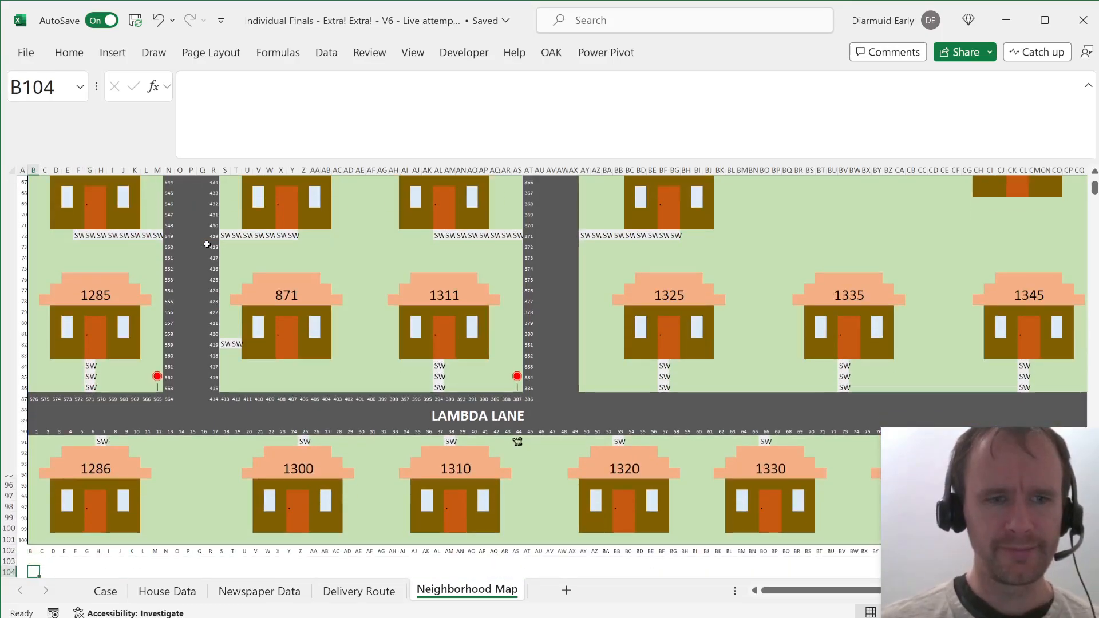
key(Up)
key(Down)
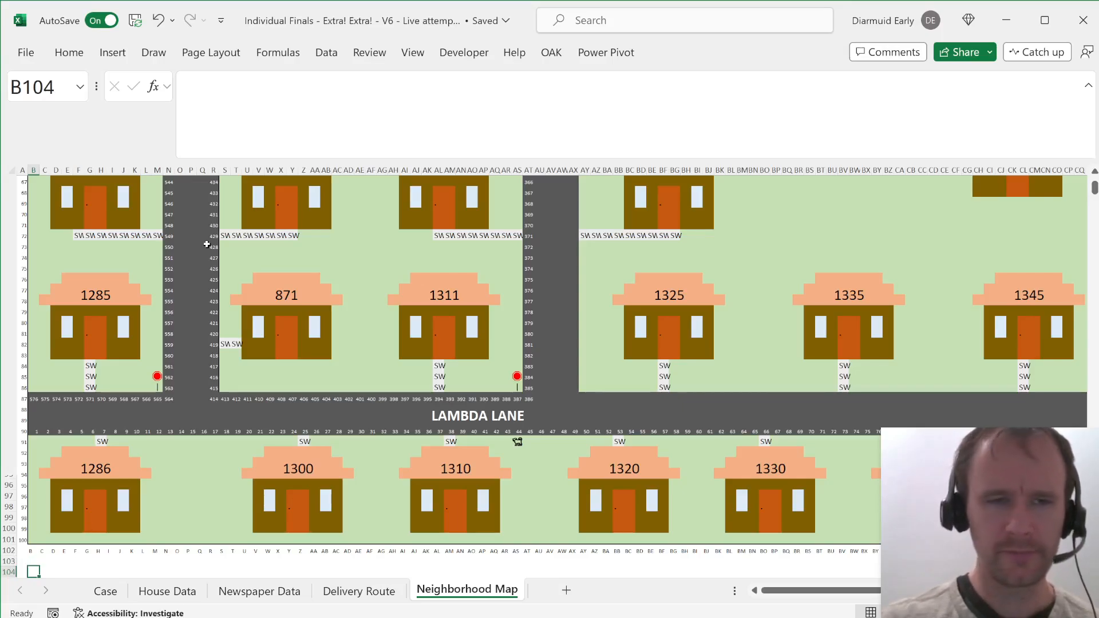
text(=add)
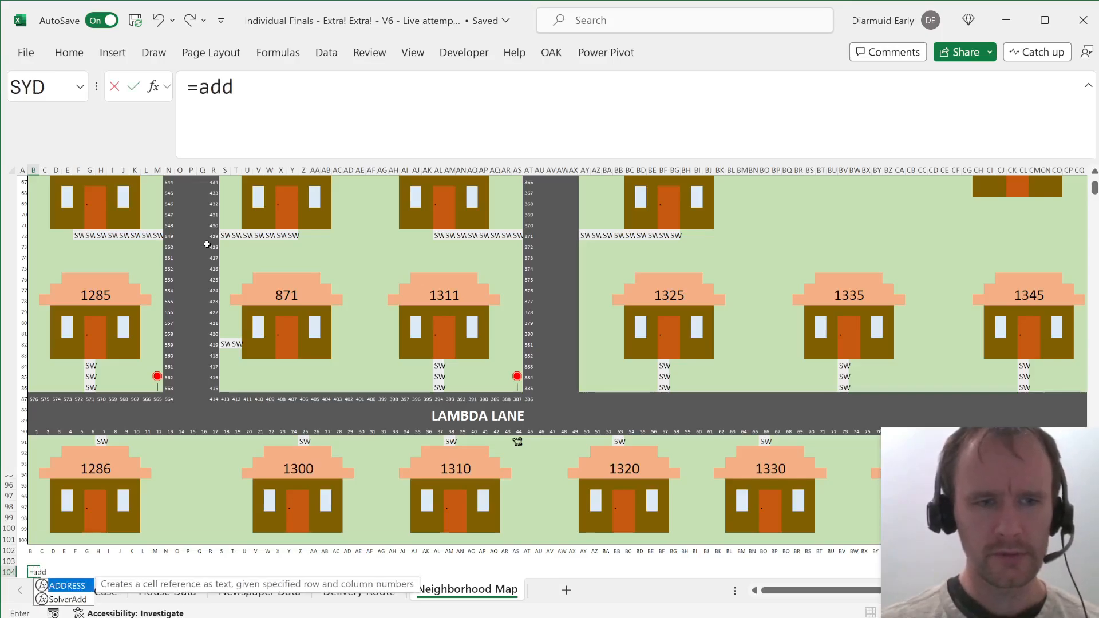
key(Escape)
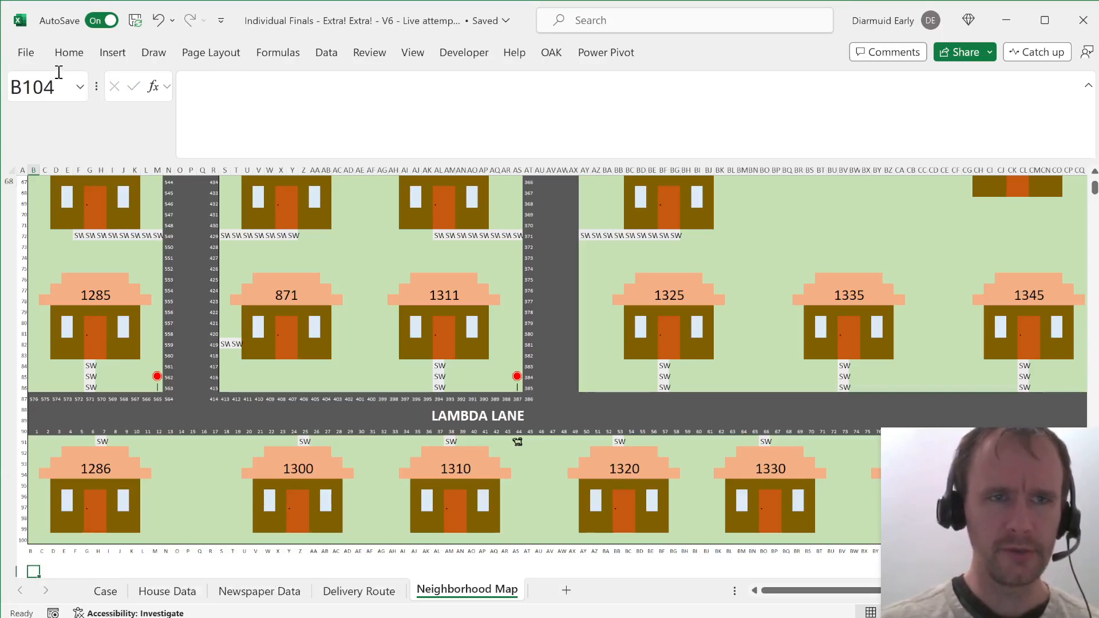
Step: Select the named range mp covering the whole neighborhood map and copy it
click(43, 86)
text(mp)
key(Return)
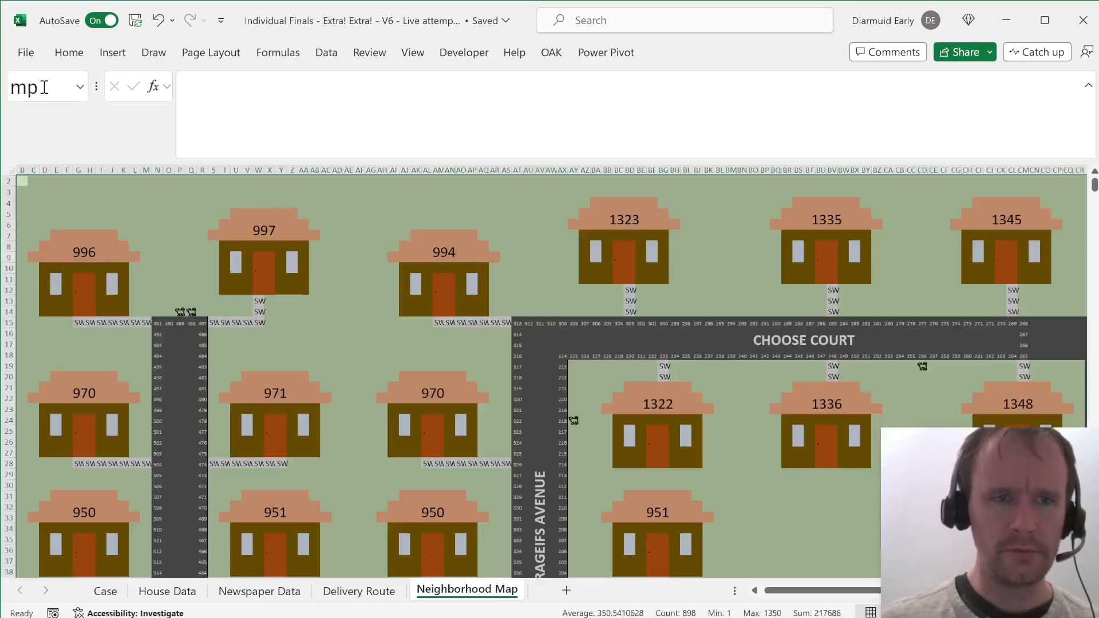
key(ctrl+c)
Step: Paste only the column widths of the copied map range at B104 below the map
key(Left)
key(ctrl+Down)
key(Down)
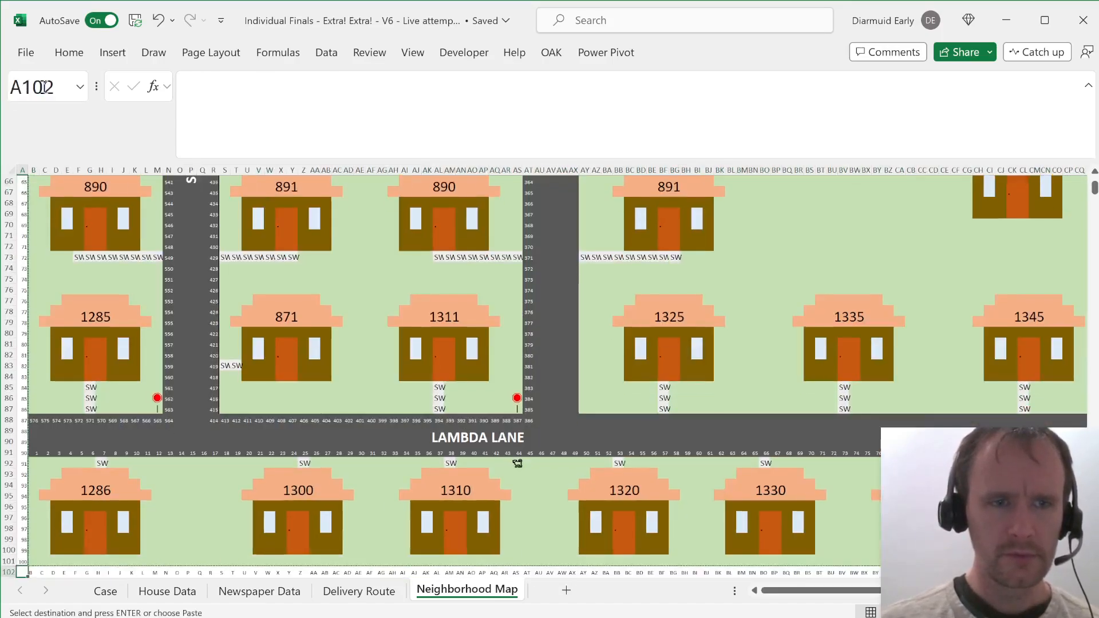
key(Down)
key(Down)
key(Right)
key(alt+h)
key(v)
key(s)
key(w)
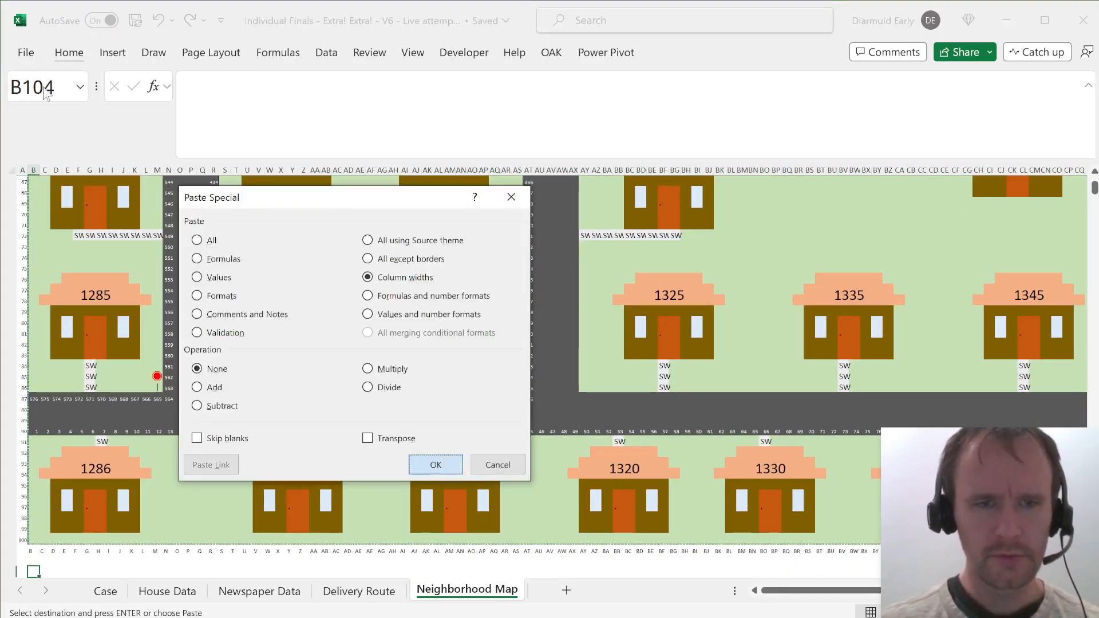
key(Return)
Step: Begin an ADDRESS formula in the selected block at B104 with ROW(B2) as its row number
text(=add)
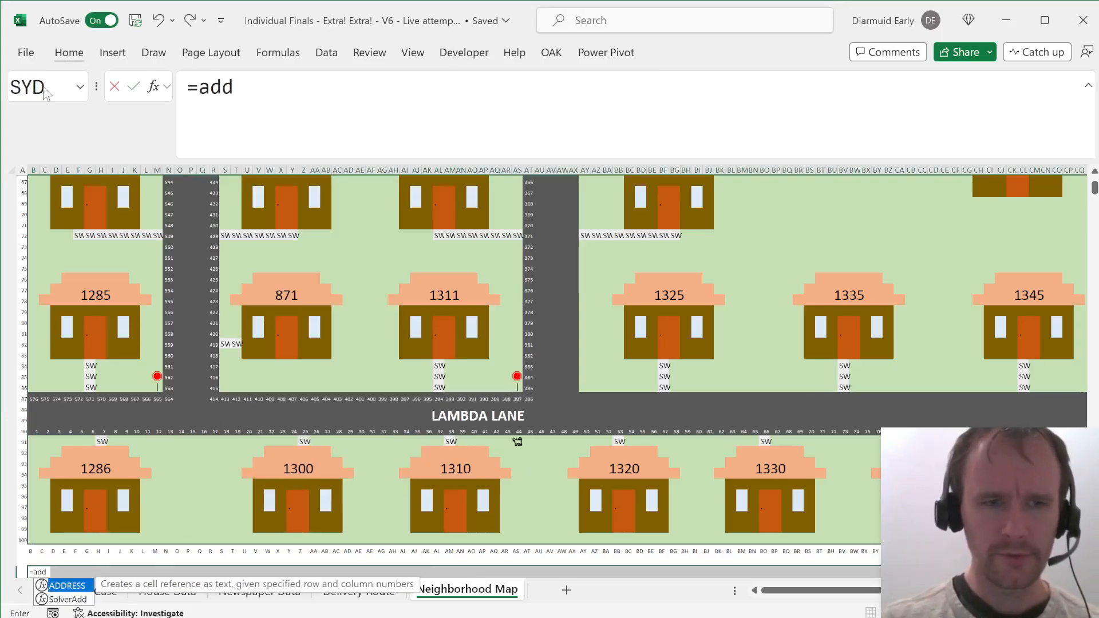
key(Tab)
text(row)
key(Tab)
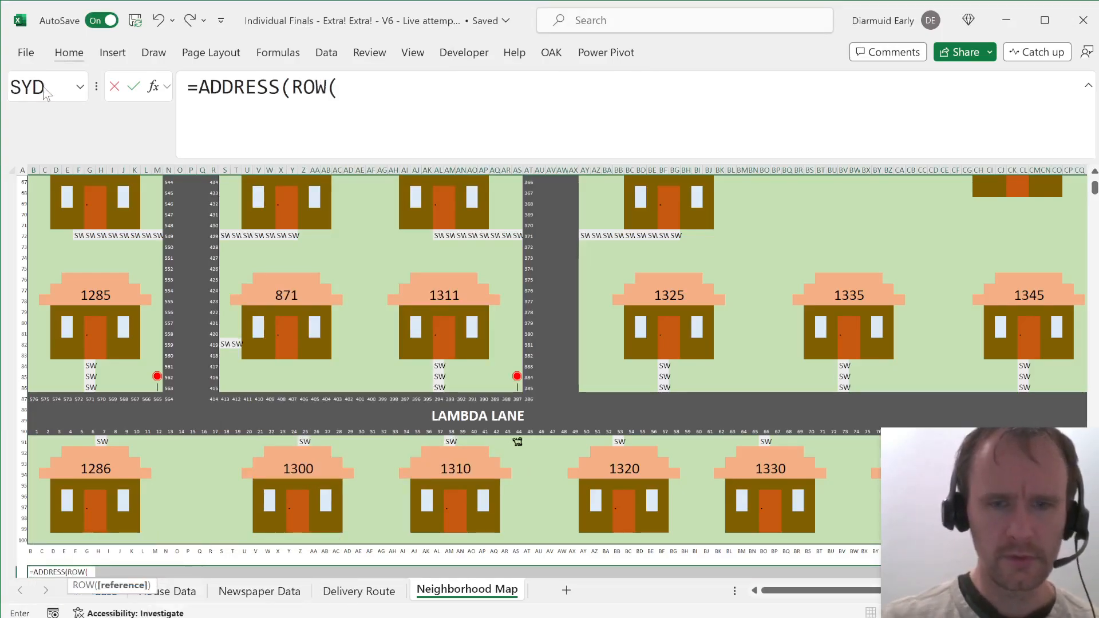
key(ctrl+Home)
key(Right)
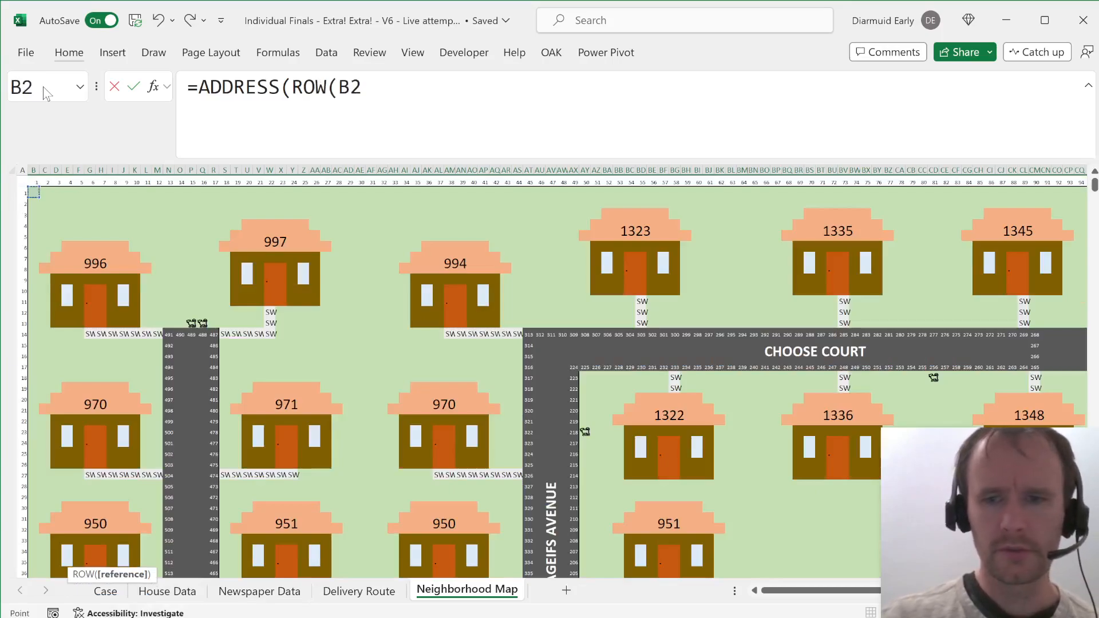
Step: Complete the formula as =ADDRESS(ROW(B2),COLUMN(B2),4) and fill it through the entire selected block starting at B104
text(),col)
key(Tab)
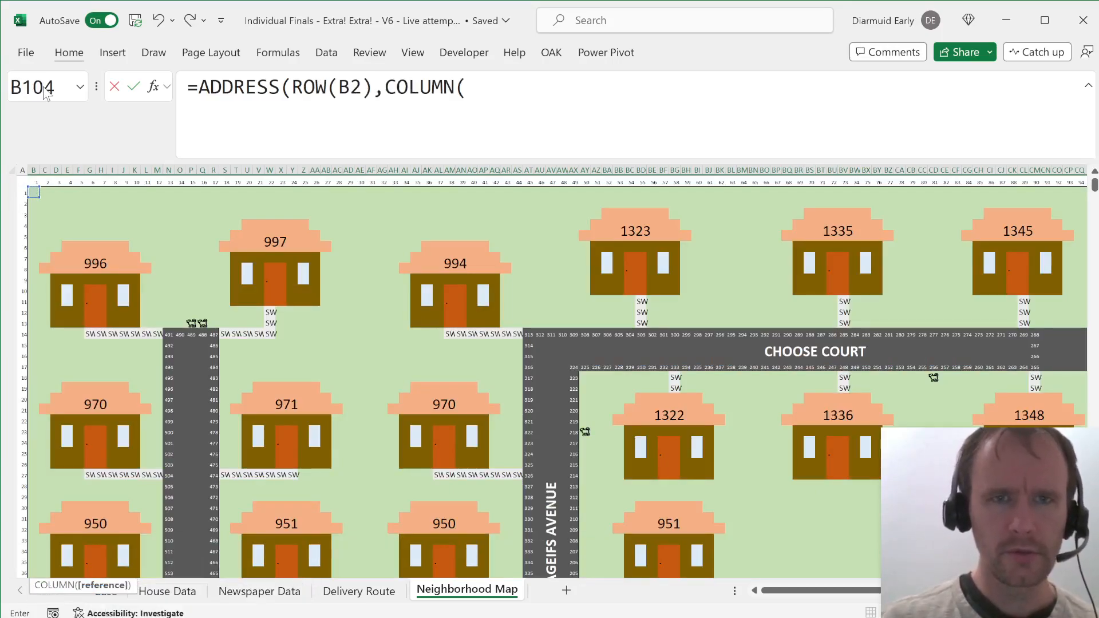
key(ctrl+Home)
key(Right)
key(Down)
text(),)
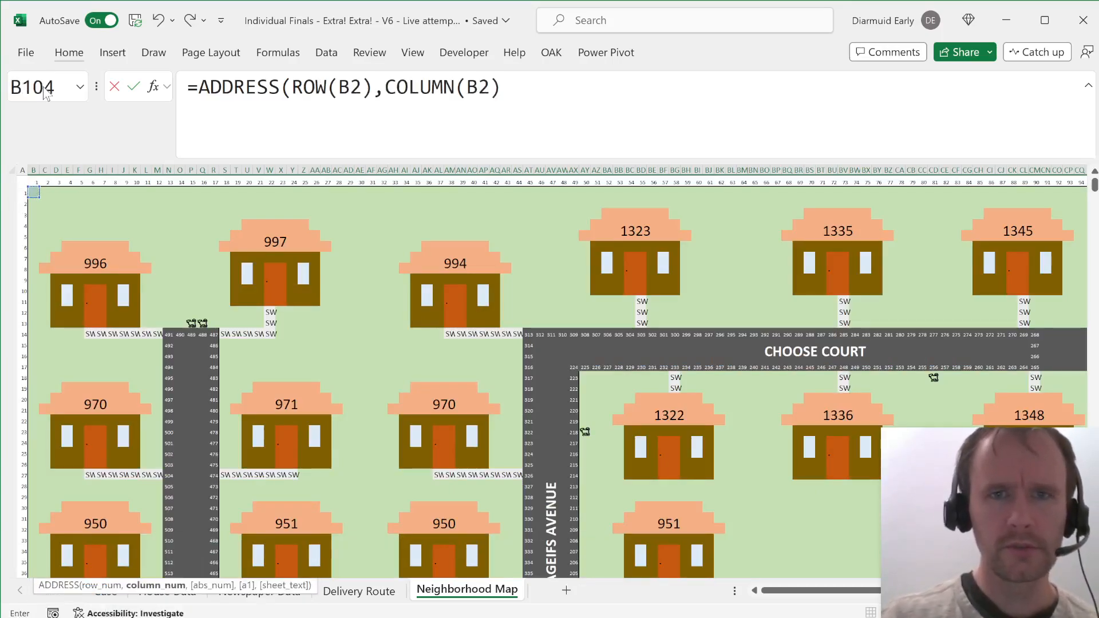
key(Down)
key(Down)
key(Down)
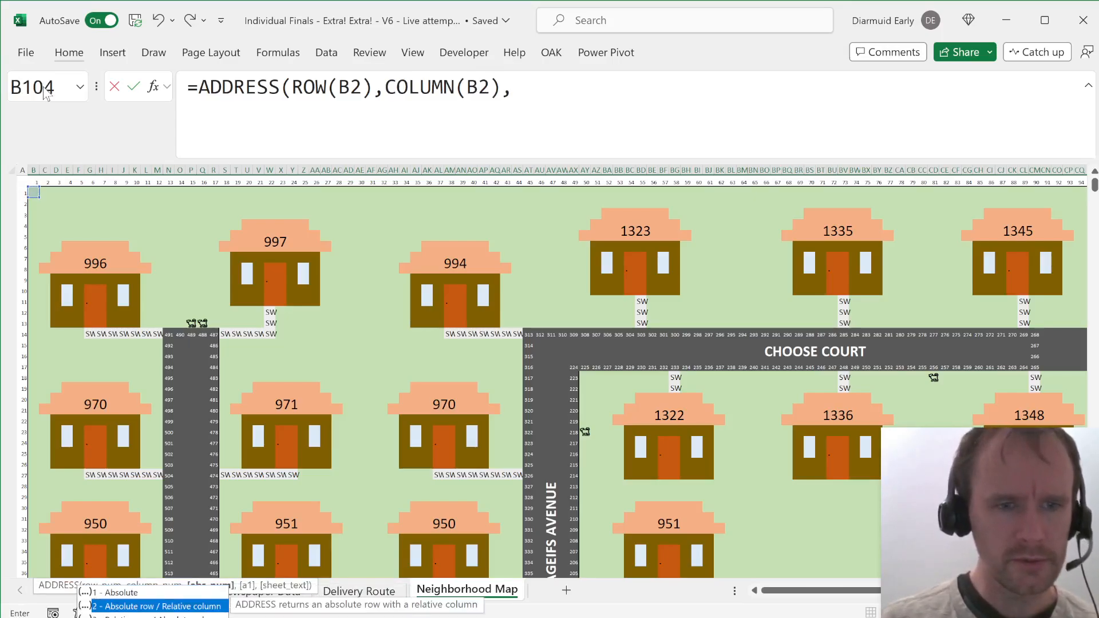
key(Tab)
text())
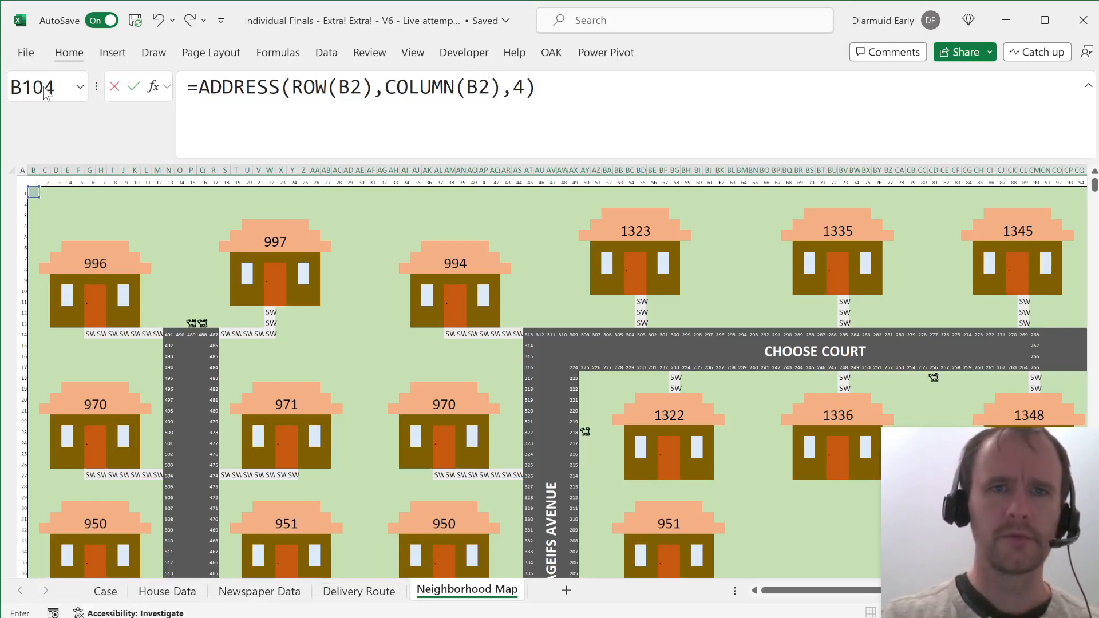
key(ctrl+Return)
key(Tab)
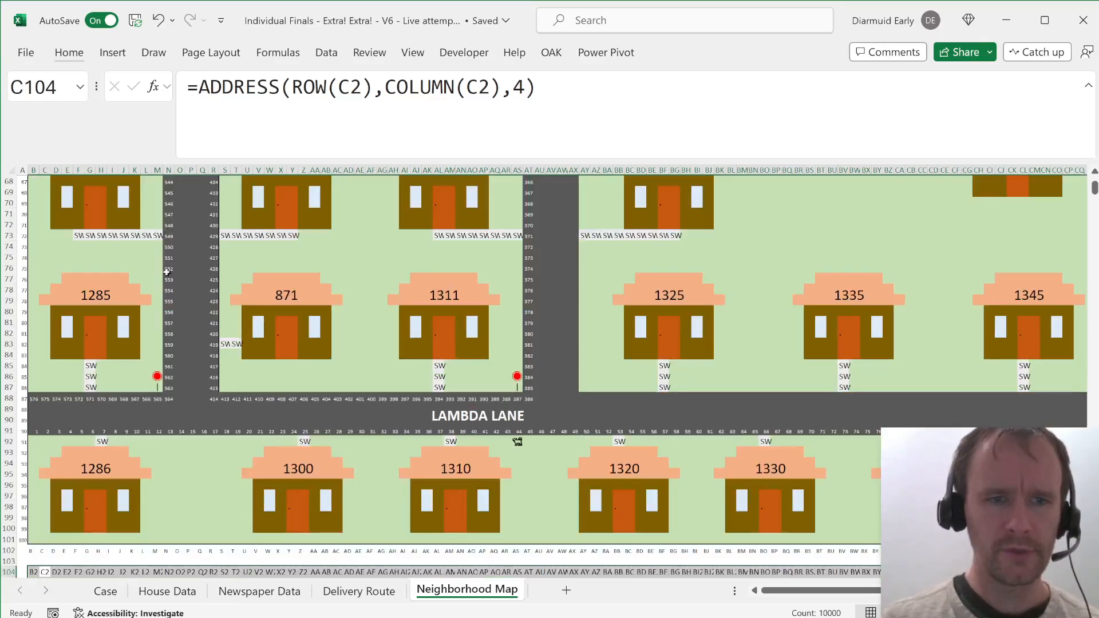
key(shift+Tab)
scroll(189, 388, down, 6)
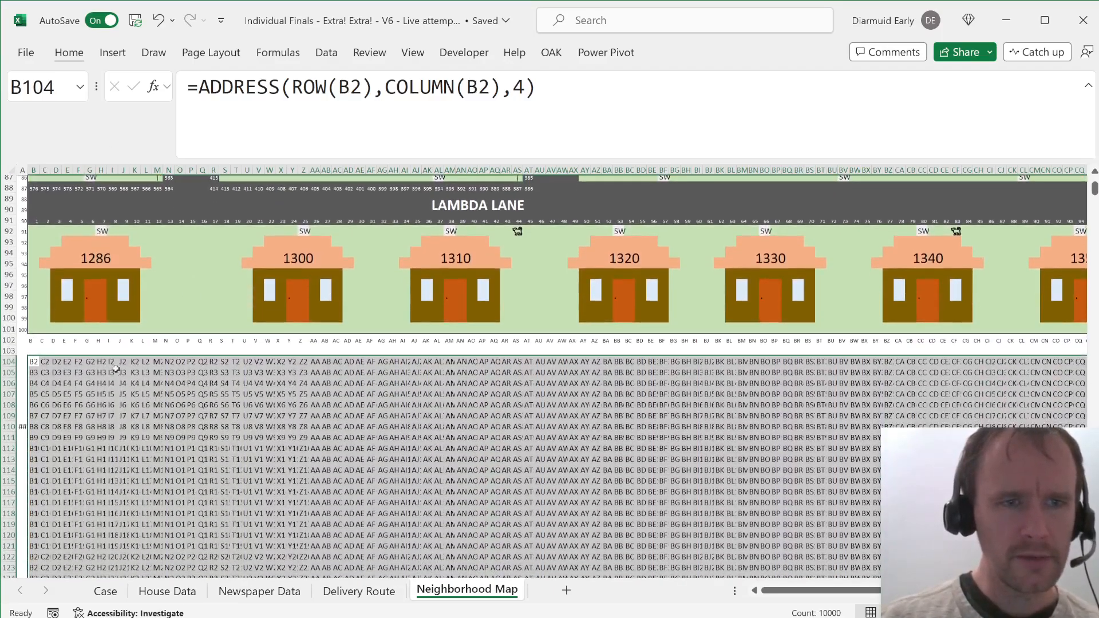
Step: Name the block of cell addresses ad and check cell A110 beside it
click(42, 89)
text(ad)
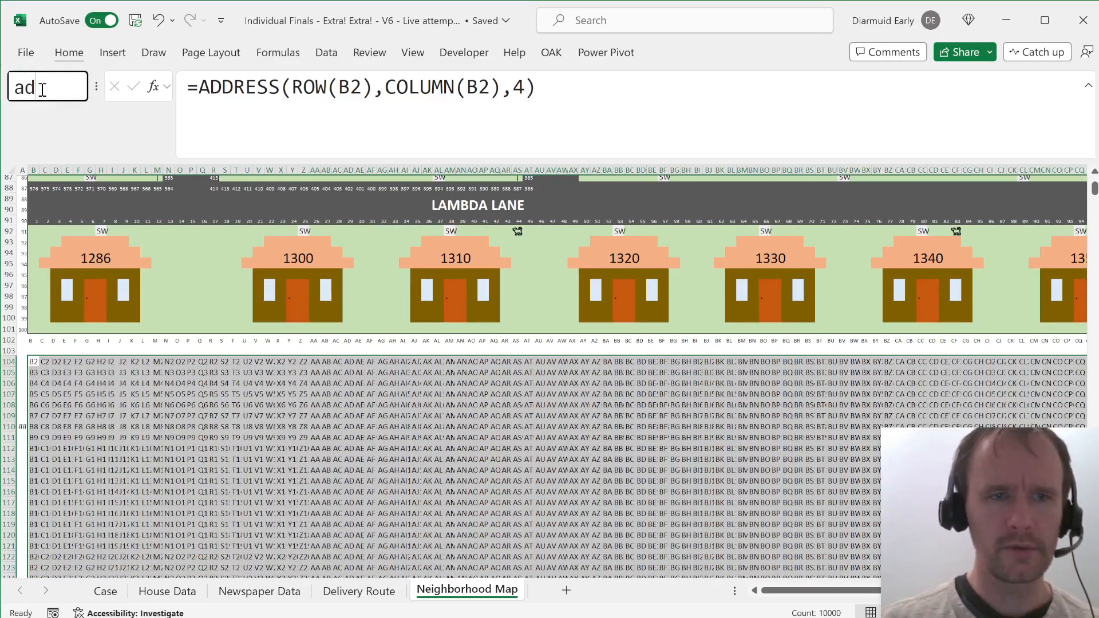
key(BackSpace)
text(110)
key(Return)
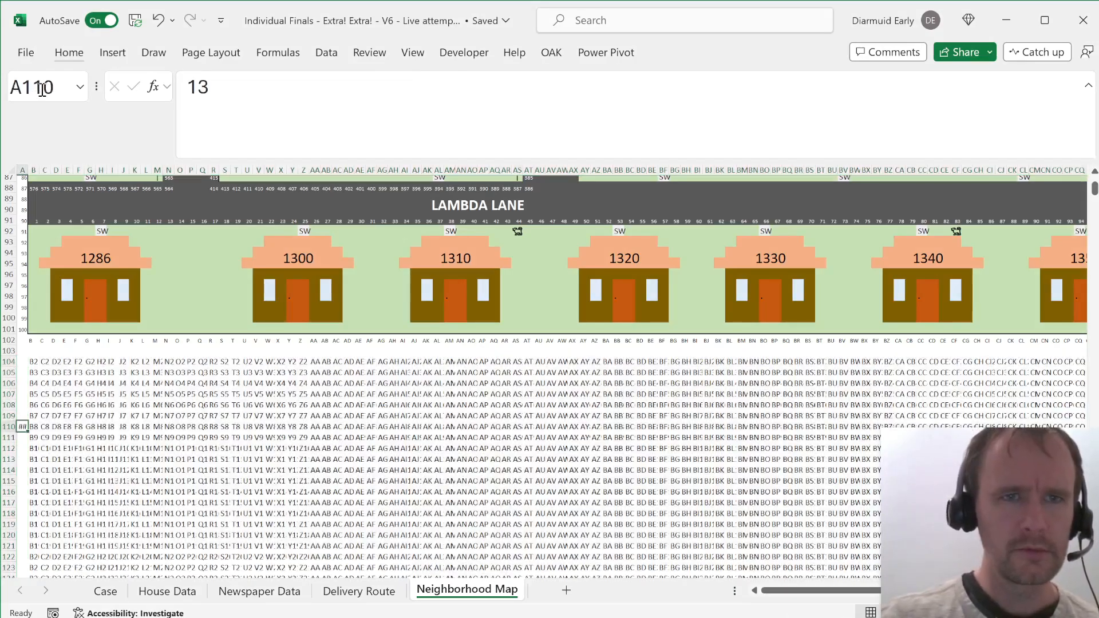
key(Right)
key(ctrl+Up)
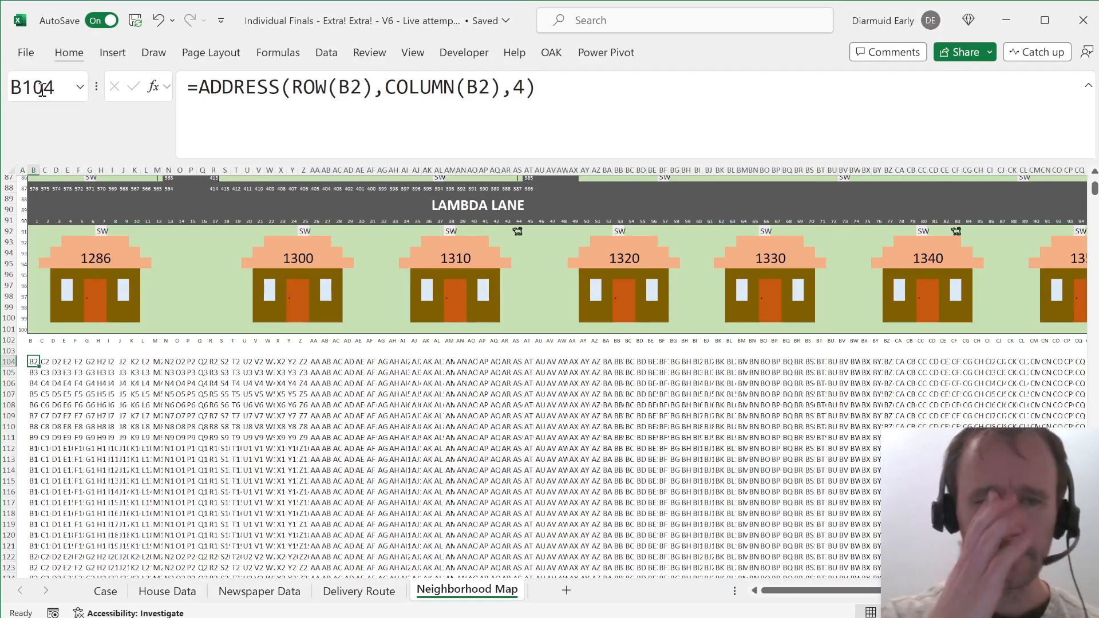
Step: Begin a CONCAT formula with a nested IF in K112 of the Case sheet, beside the example's route spot
key(ctrl+Page_Up)
key(ctrl+Page_Up)
key(ctrl+Page_Up)
key(ctrl+Page_Up)
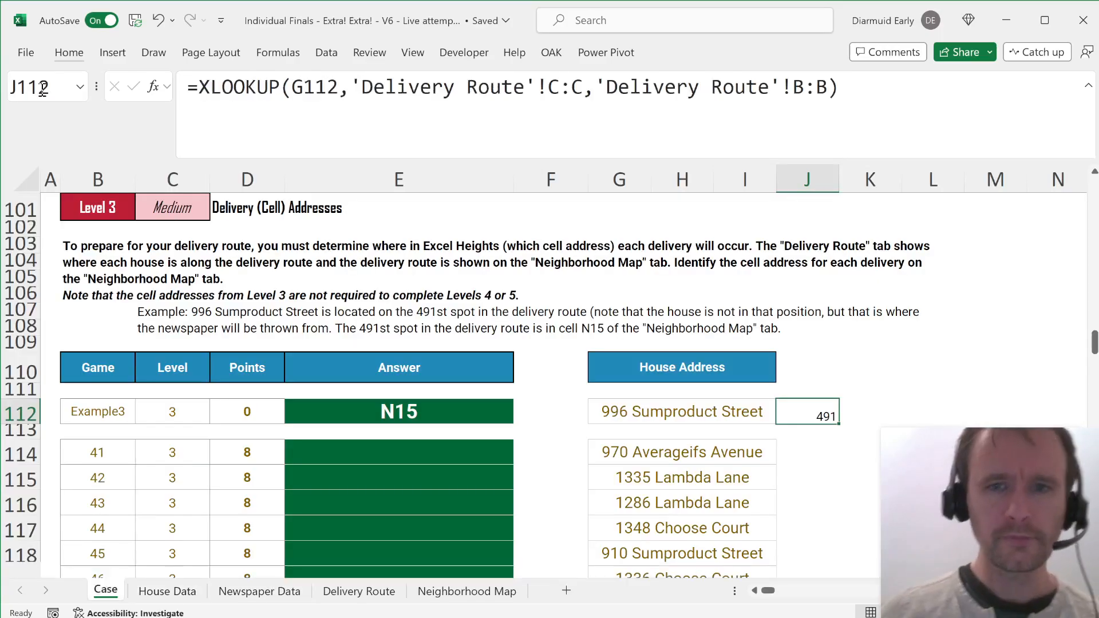
key(Right)
text(=conc)
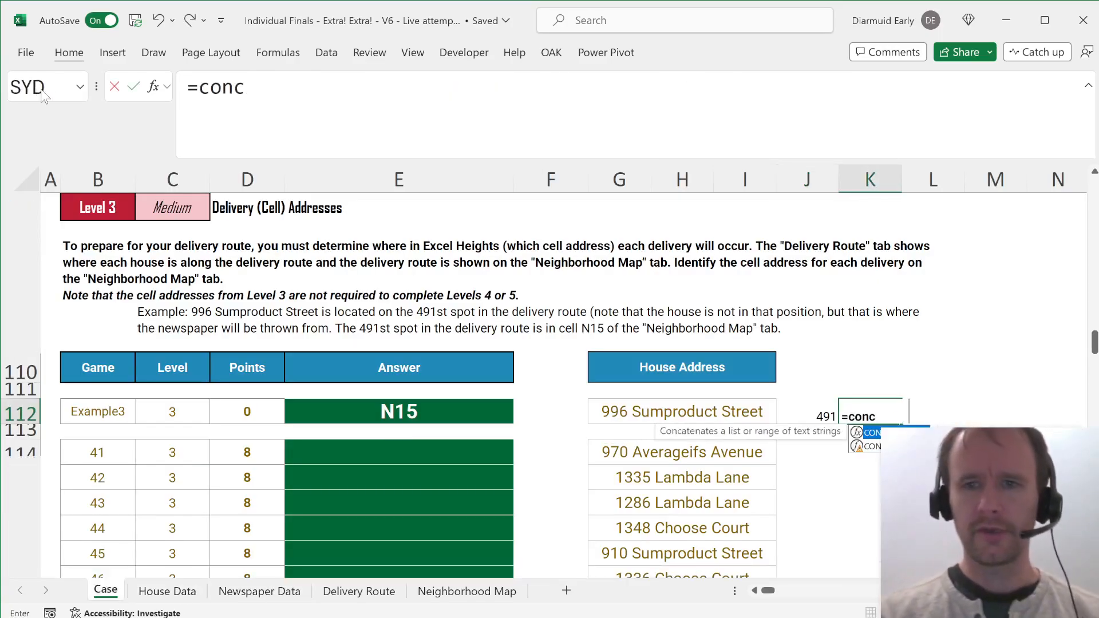
key(Tab)
text(if)
key(Tab)
text(ad)
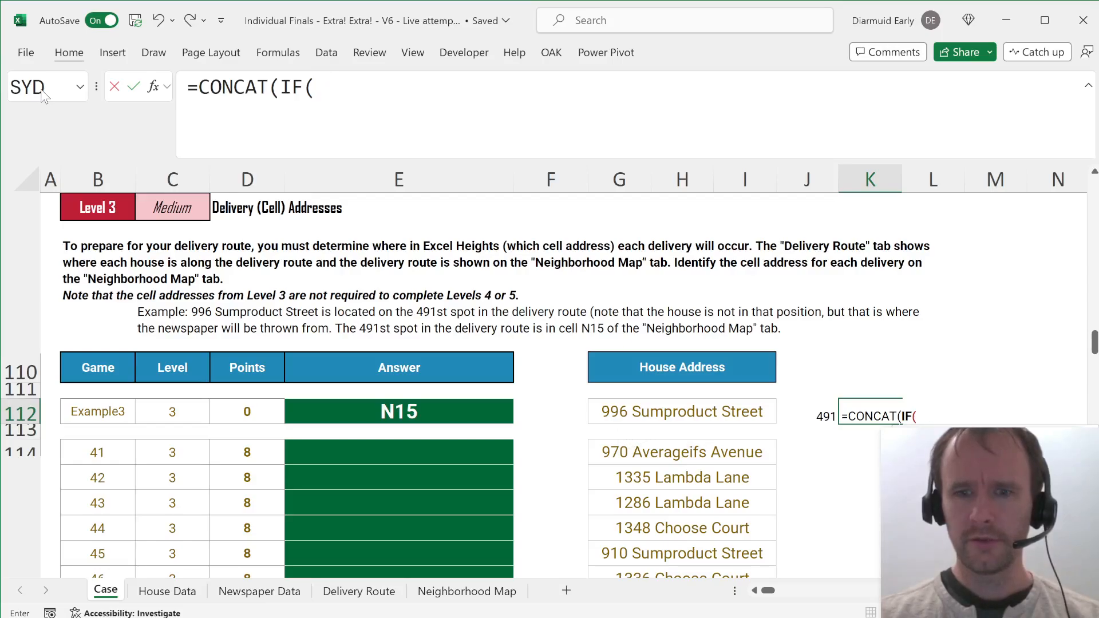
Step: Complete the K112 formula as =CONCAT(IF(mp=J112,ad,""))
text(mp=)
key(Left)
key(Left)
key(Right)
text(,ad)
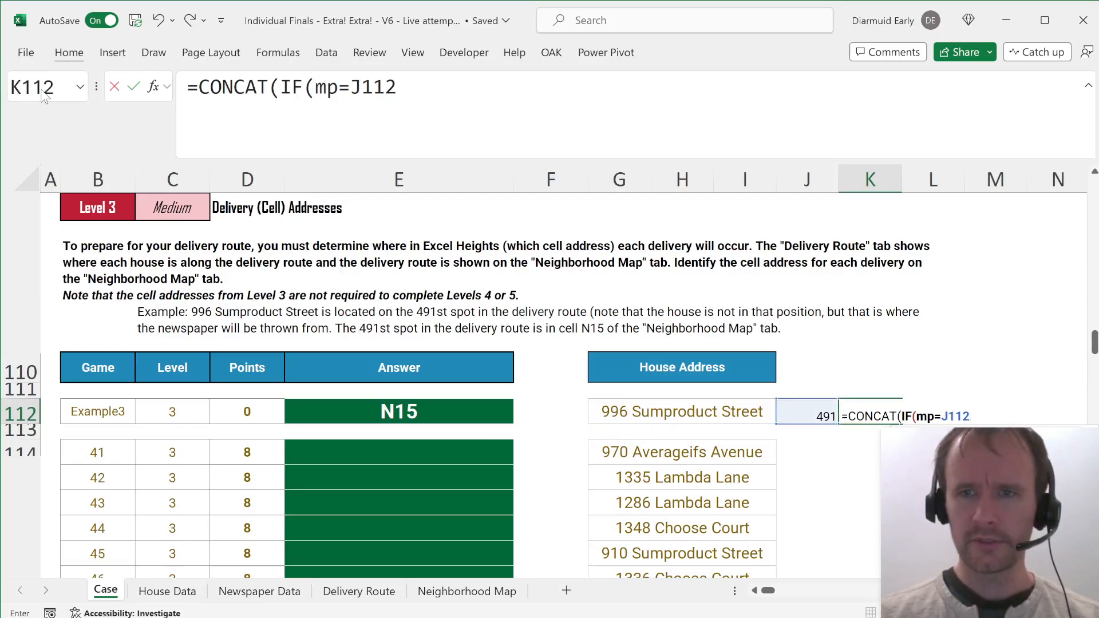
text(,"")))
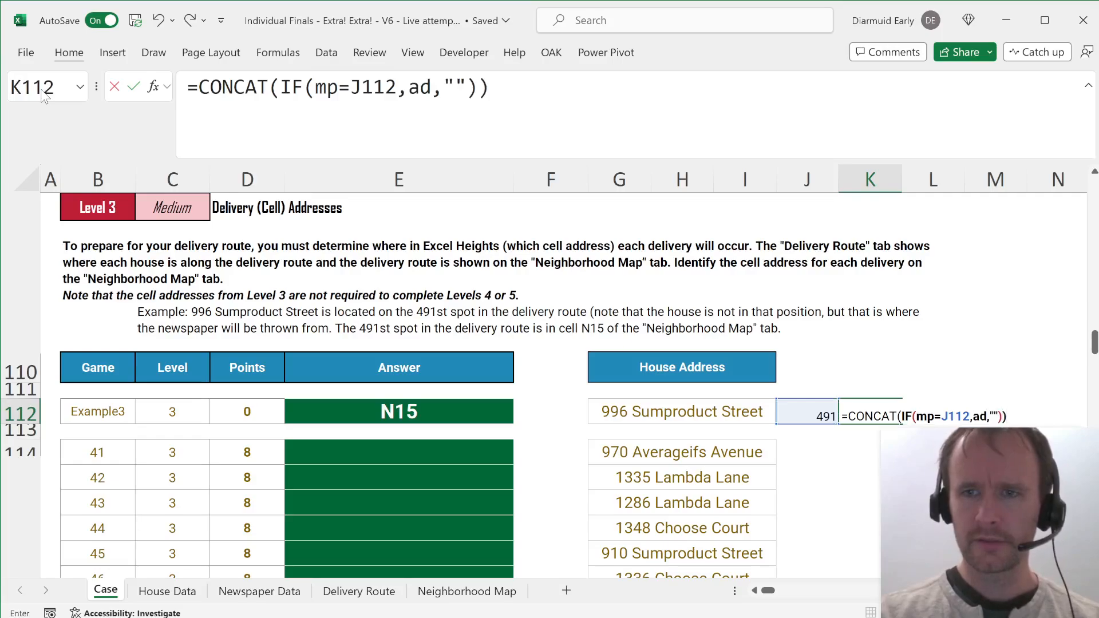
key(Return)
Step: Copy the route spot and cell address formulas in J112:K112 to J114:K114
key(Up)
key(Left)
key(shift+Right)
key(ctrl+c)
key(Down)
key(Down)
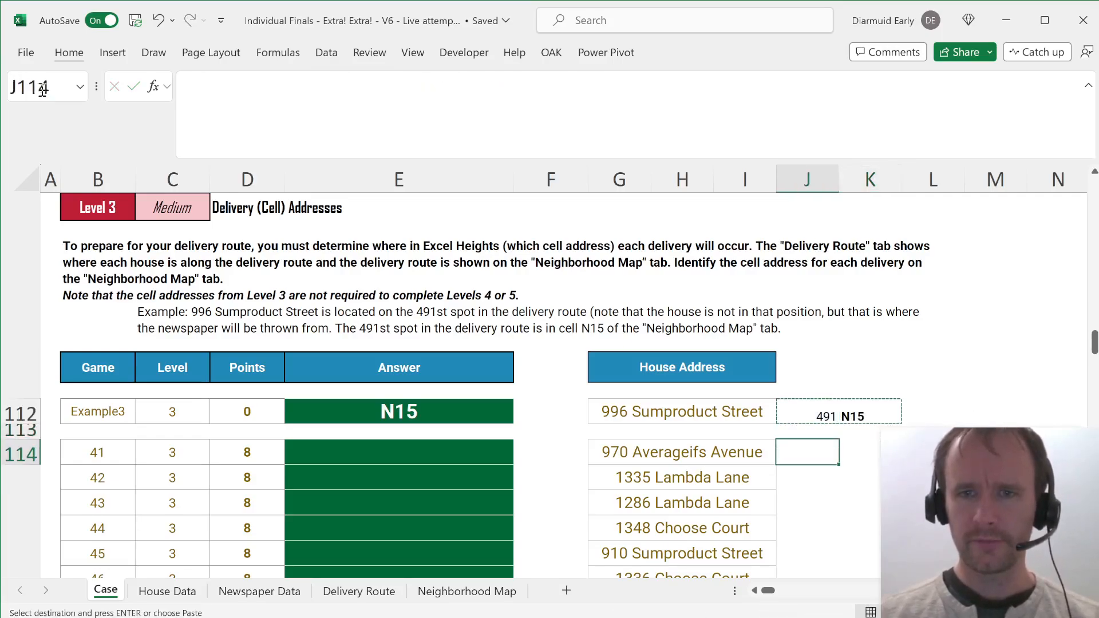
key(ctrl+v)
Step: Paste the copied formulas down J114:K133 for all Level 3 houses
key(Left)
key(ctrl+Down)
key(Right)
key(ctrl+shift+Up)
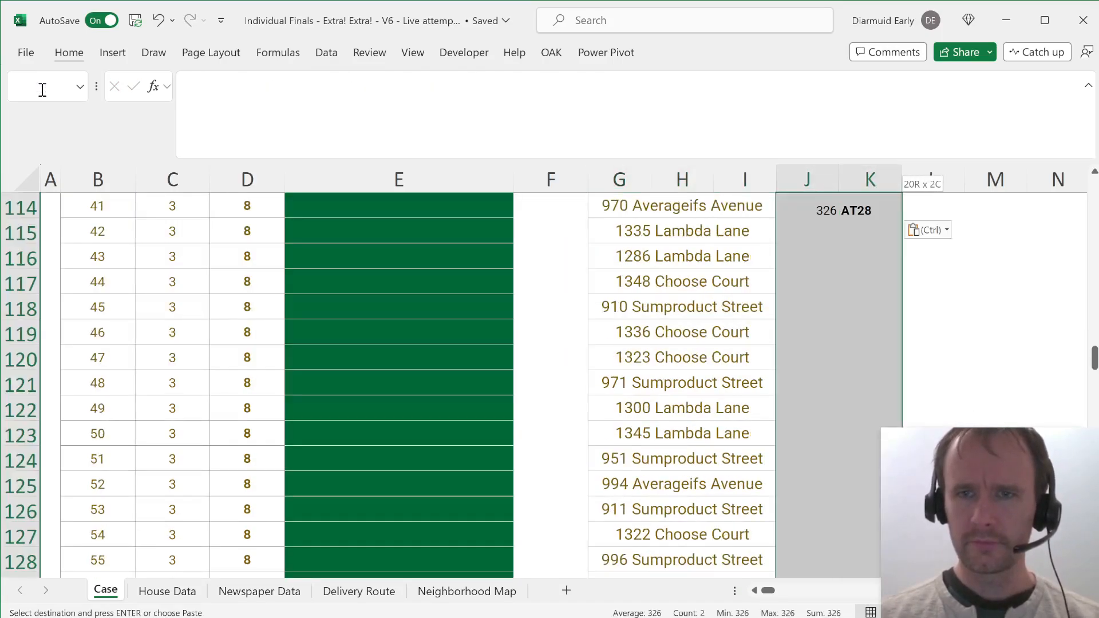
key(ctrl+v)
key(Right)
key(Right)
key(Right)
key(Right)
key(Left)
key(Left)
key(Left)
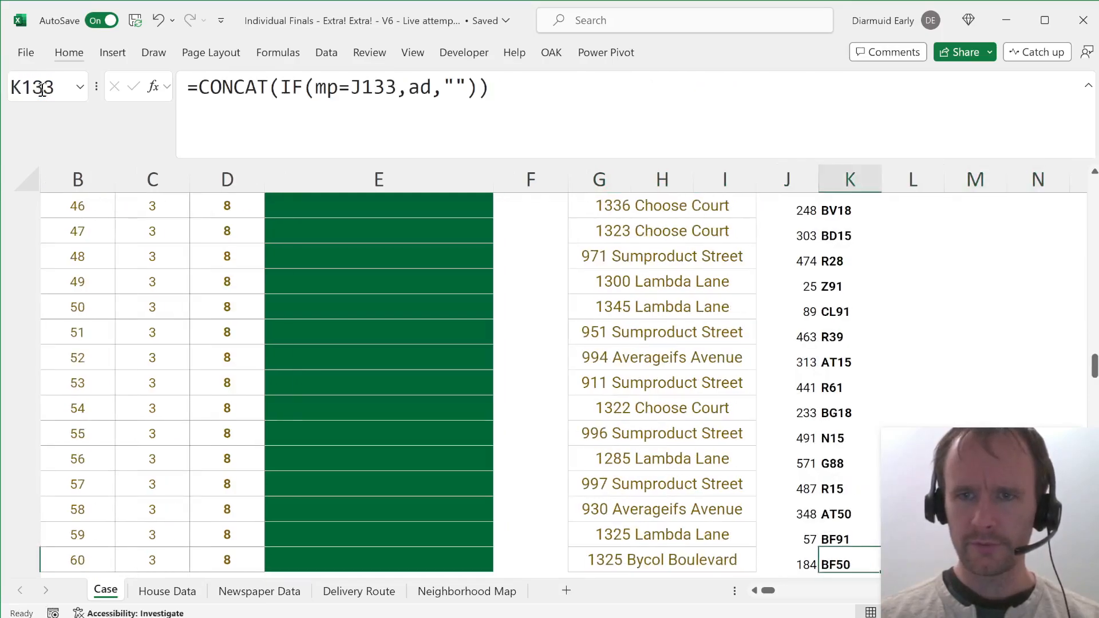
Step: Fill the Level 3 answer cells E114:E133 with references to the cell addresses in column K
key(Left)
key(Left)
key(Left)
key(Left)
key(Left)
key(ctrl+Up)
key(Right)
text(=)
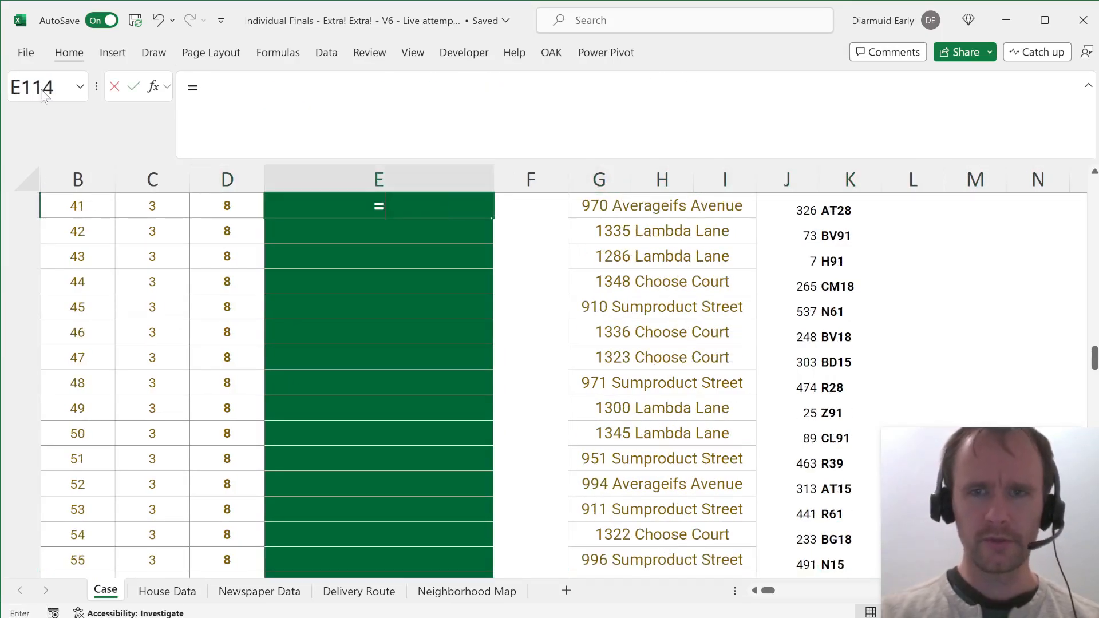
key(Right)
key(Right)
key(Right)
key(Right)
key(Left)
key(Left)
key(Left)
key(Left)
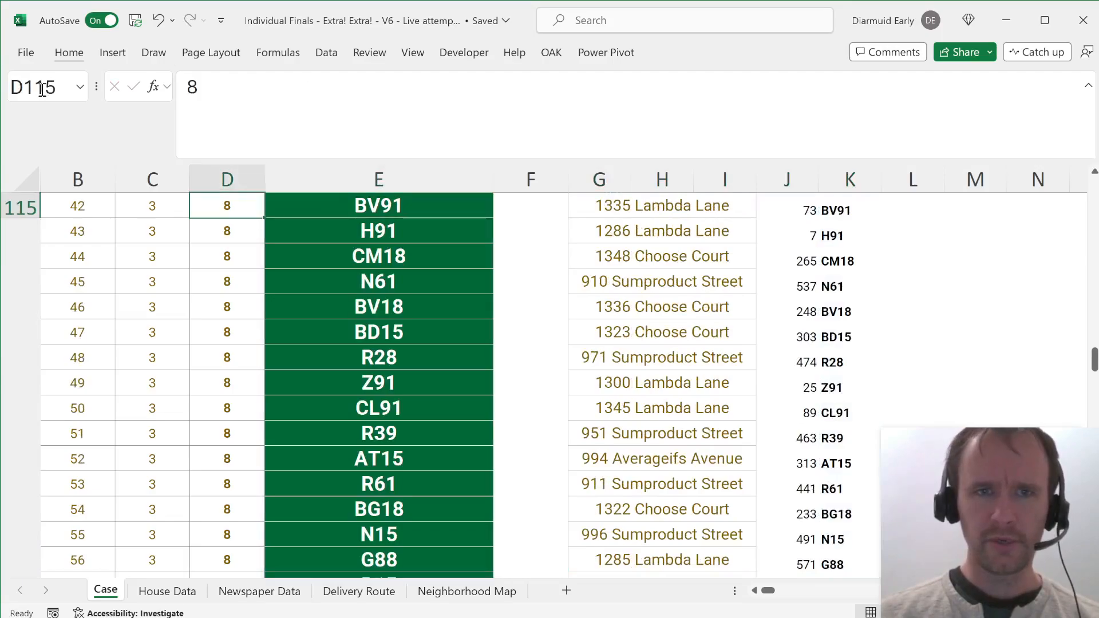
Step: Go to A130 and read the Level 4 Delivery Order instructions, example and question table
click(42, 87)
text(A130)
key(Return)
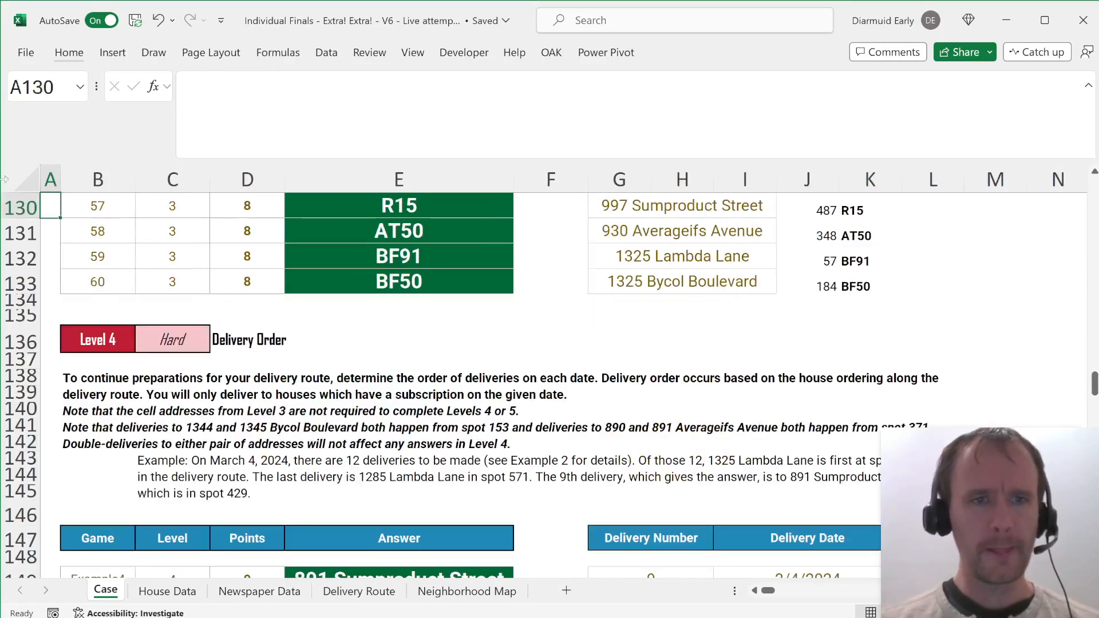
scroll(280, 388, down, 1)
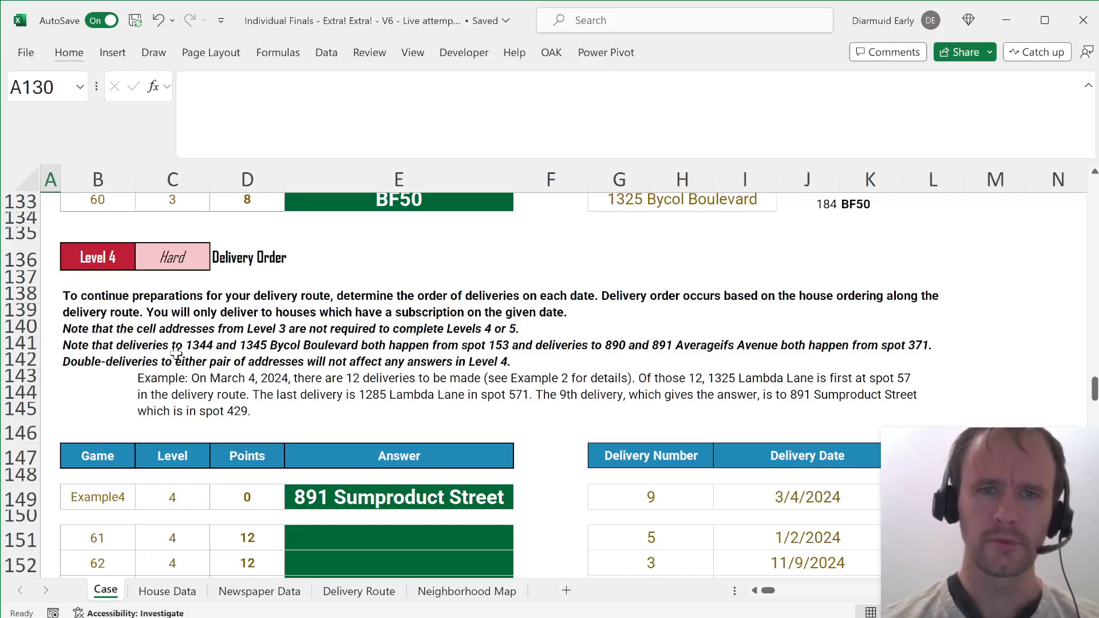
scroll(176, 353, down, 2)
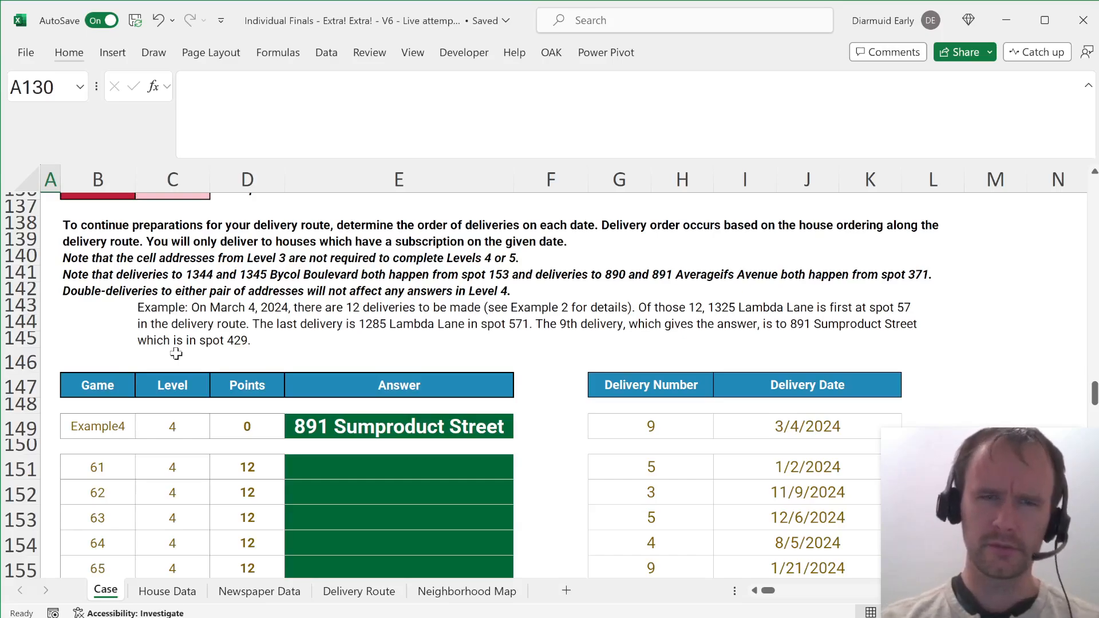
Step: Look over the Newspaper Data, Delivery Route and House Data sheets for inputs to the Level 4 delivery order
key(ctrl+Page_Down)
key(ctrl+Page_Down)
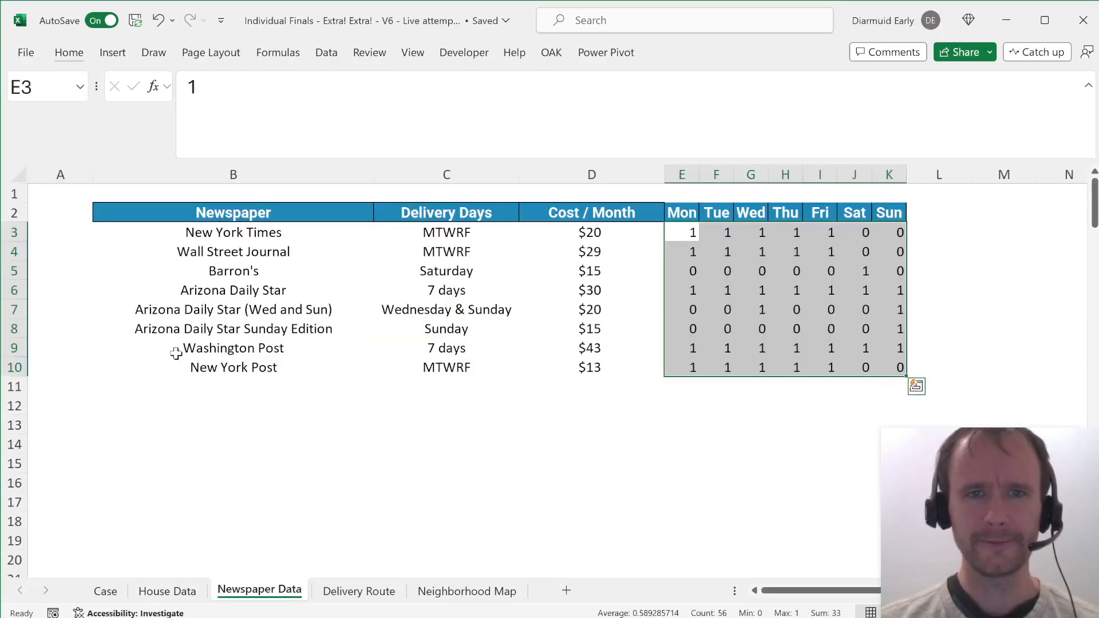
key(ctrl+Page_Down)
key(ctrl+Page_Up)
key(ctrl+Page_Up)
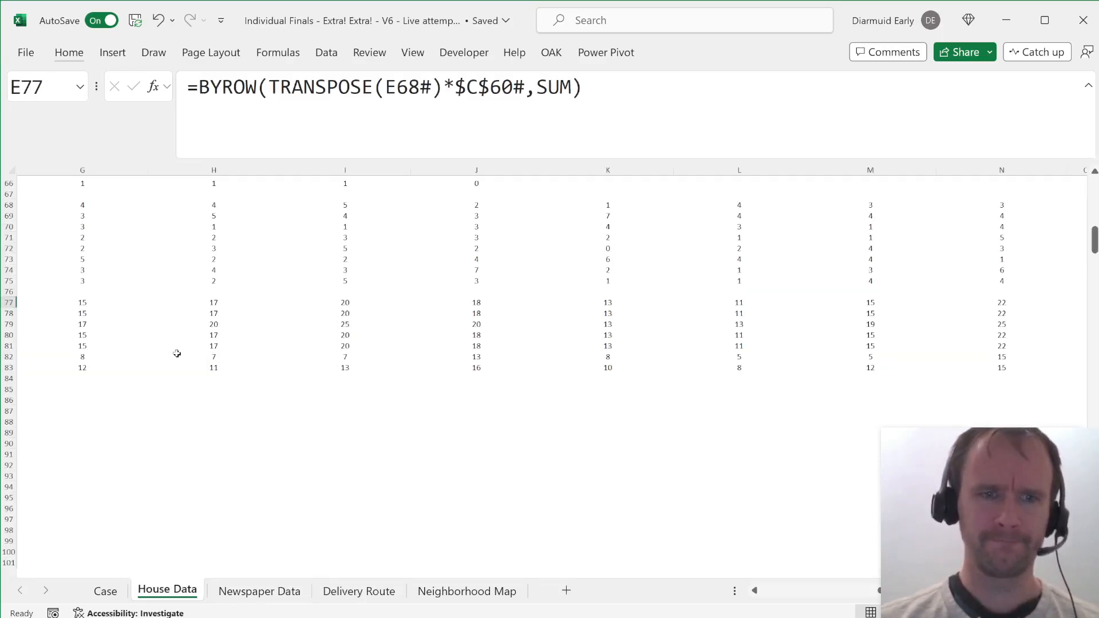
Step: Look over the House Data sheet from its summary rows back up to the first house address in B4
key(Up)
key(Up)
key(Left)
key(Left)
key(Up)
key(Left)
key(Left)
key(ctrl+Up)
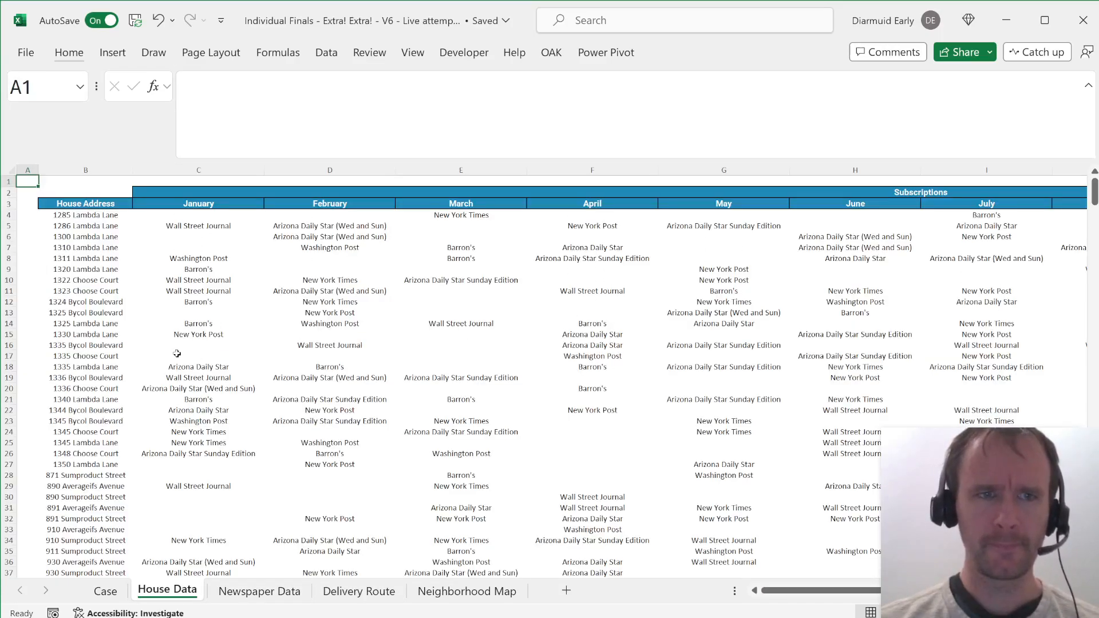
key(Down)
key(Down)
key(Right)
key(Down)
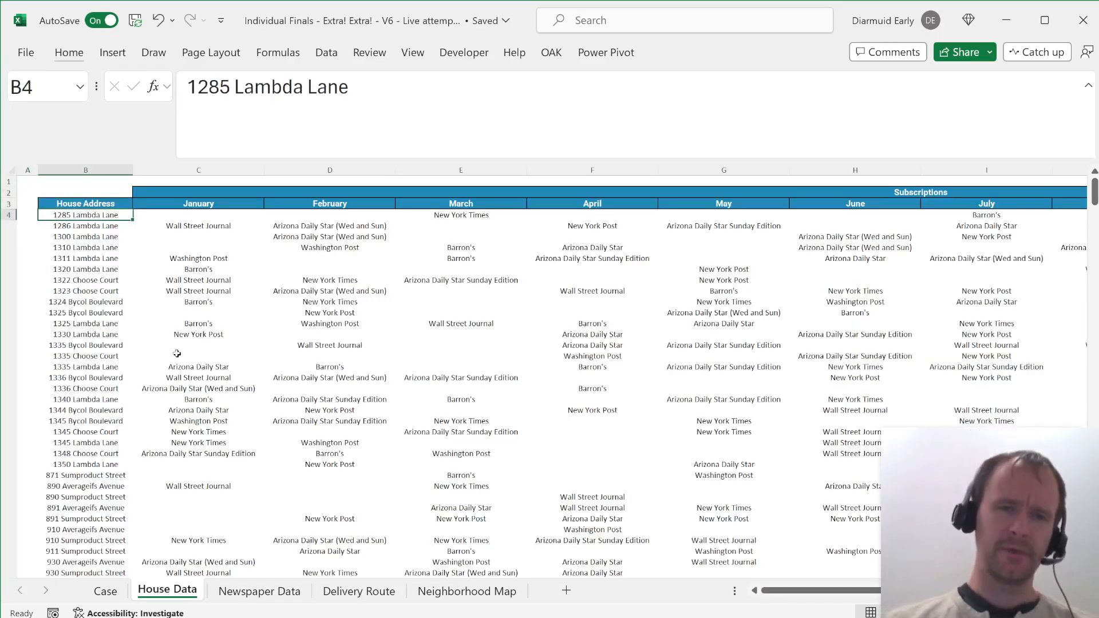
Step: Compare the Level 4 example's delivery number in G149 with the house address list on House Data
key(ctrl+Page_Up)
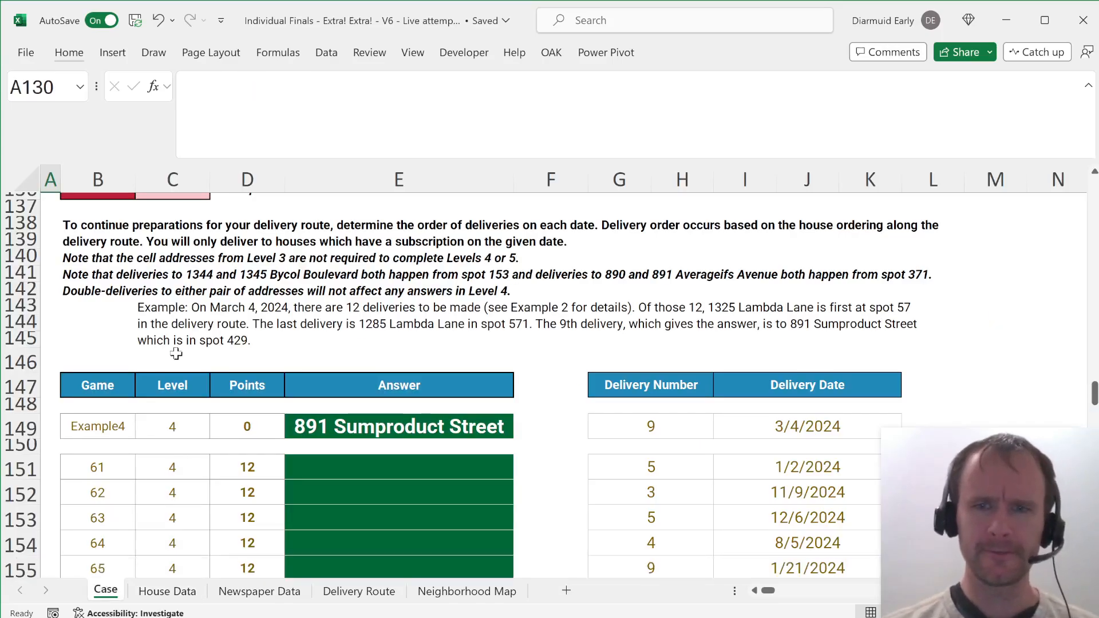
click(677, 426)
key(Right)
key(Left)
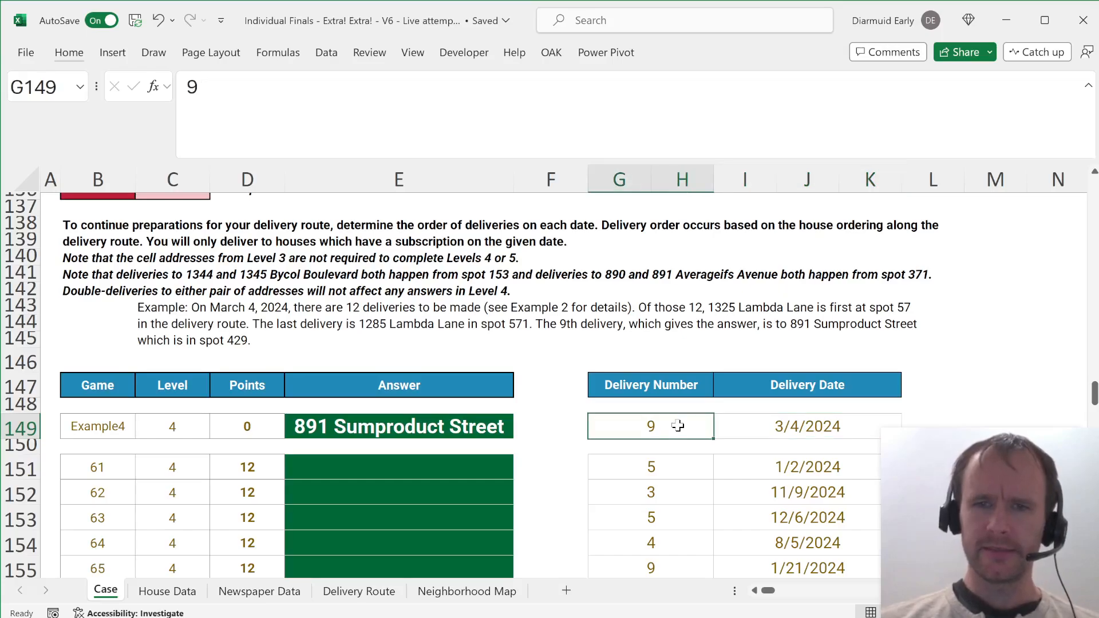
key(ctrl+Page_Down)
key(ctrl+Down)
key(ctrl+Down)
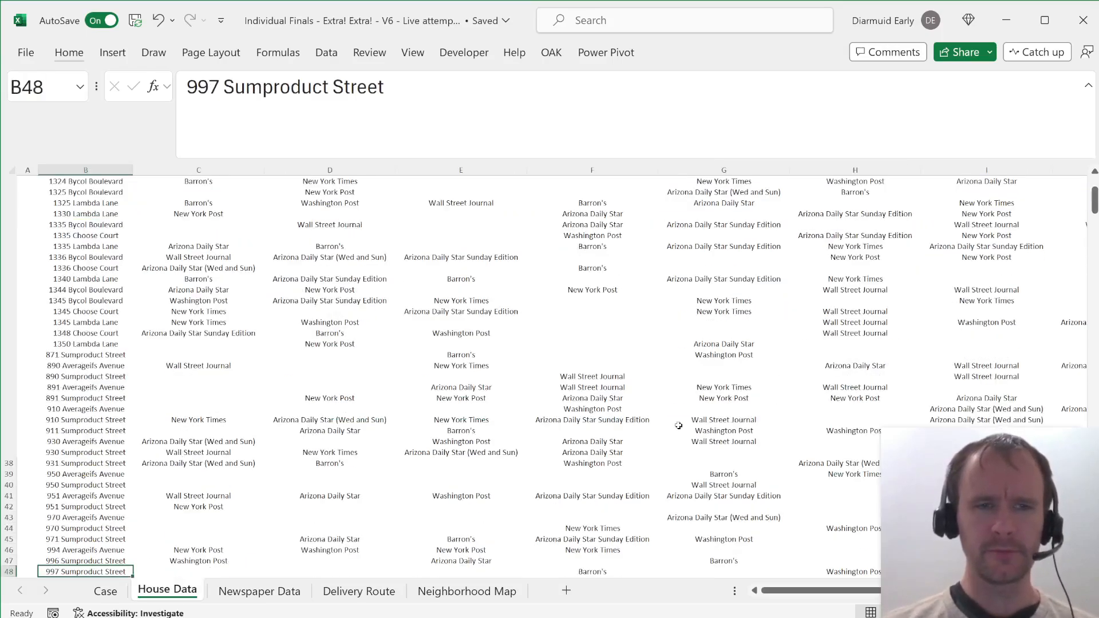
Step: Return to the Case sheet and go back up to the Level 2 helper columns beside the dates
key(ctrl+Page_Up)
key(Right)
key(Right)
key(Right)
key(Right)
key(Right)
key(Right)
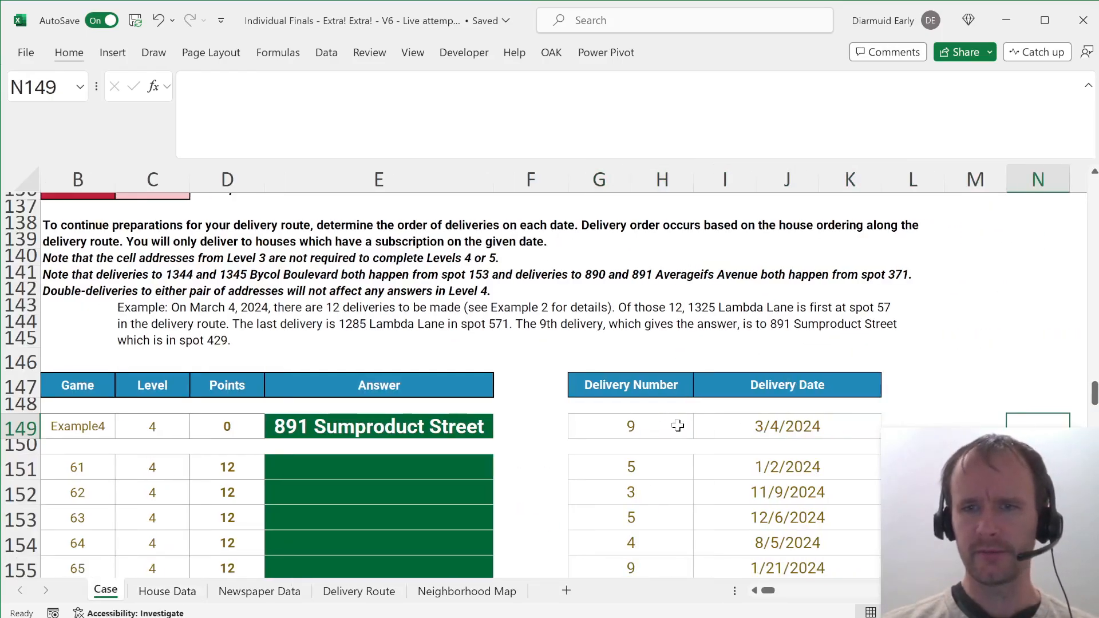
key(Left)
key(Left)
key(ctrl+Up)
key(ctrl+Up)
key(ctrl+Up)
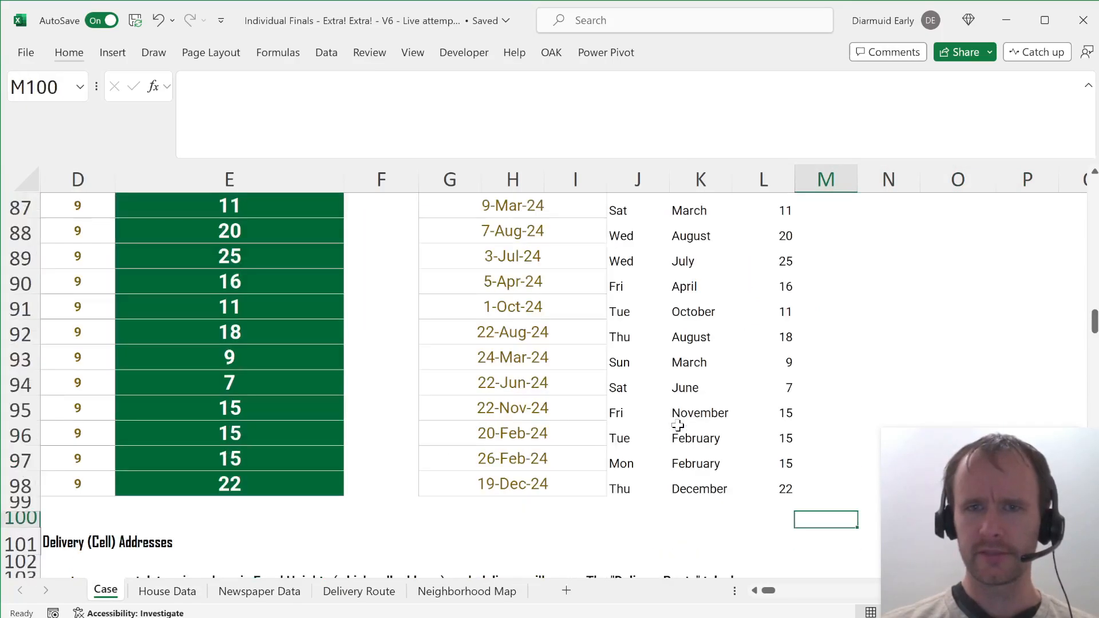
Step: Inspect the Level 2 weekday, month and delivery count formulas in J98:L98
key(Left)
key(Up)
key(Left)
key(Left)
key(shift+Right)
key(shift+Right)
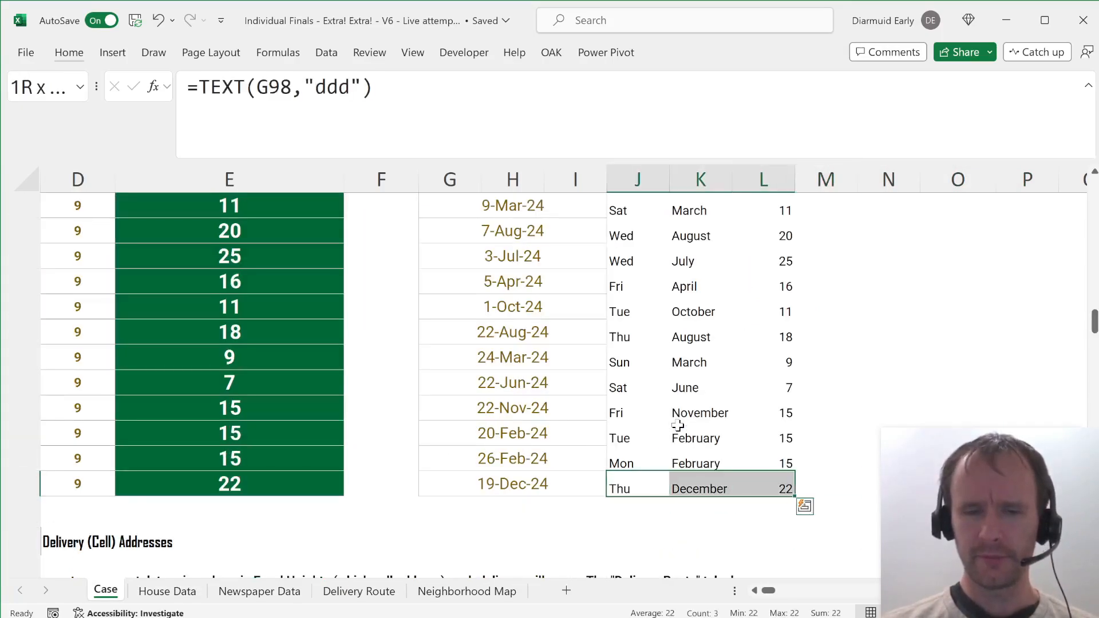
key(ctrl+q)
key(Right)
key(Right)
key(Escape)
key(Right)
key(Right)
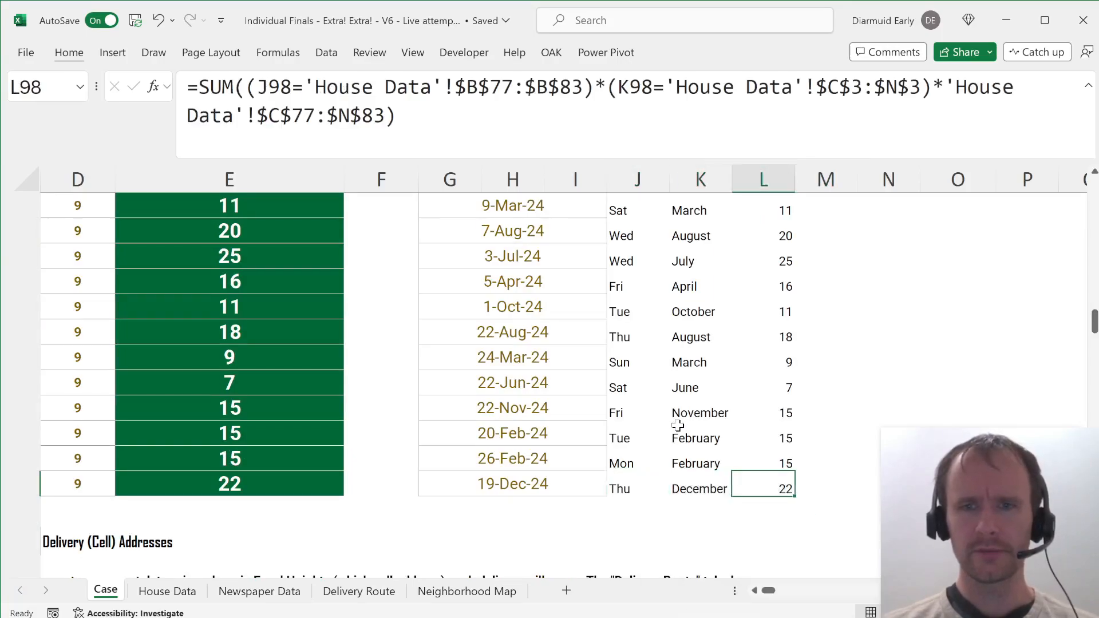
key(F2)
key(Escape)
key(Left)
key(Left)
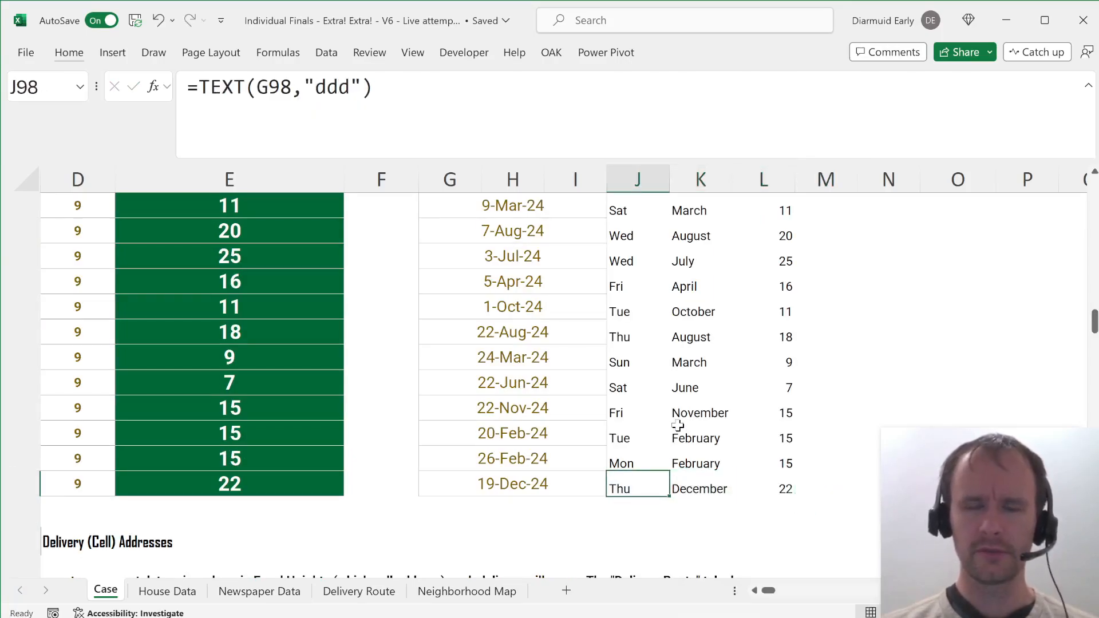
Step: Copy the Level 2 weekday, month and delivery count formulas in J98:L98
key(shift+Right)
key(ctrl+c)
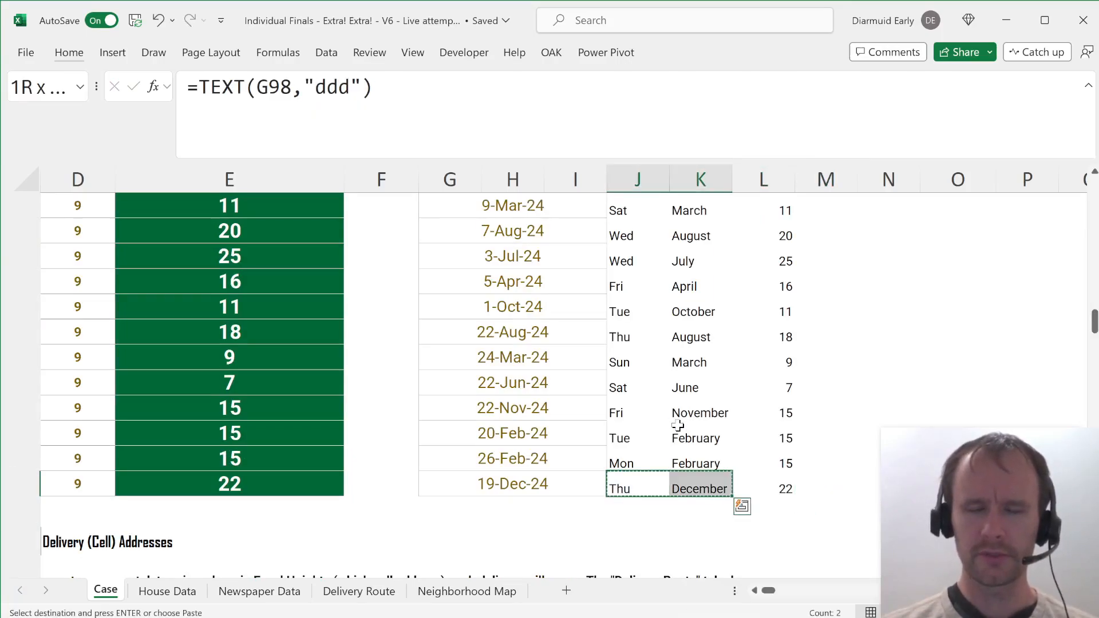
key(shift+Right)
key(shift+Right)
key(shift+Left)
key(ctrl+c)
key(Right)
key(Right)
key(Right)
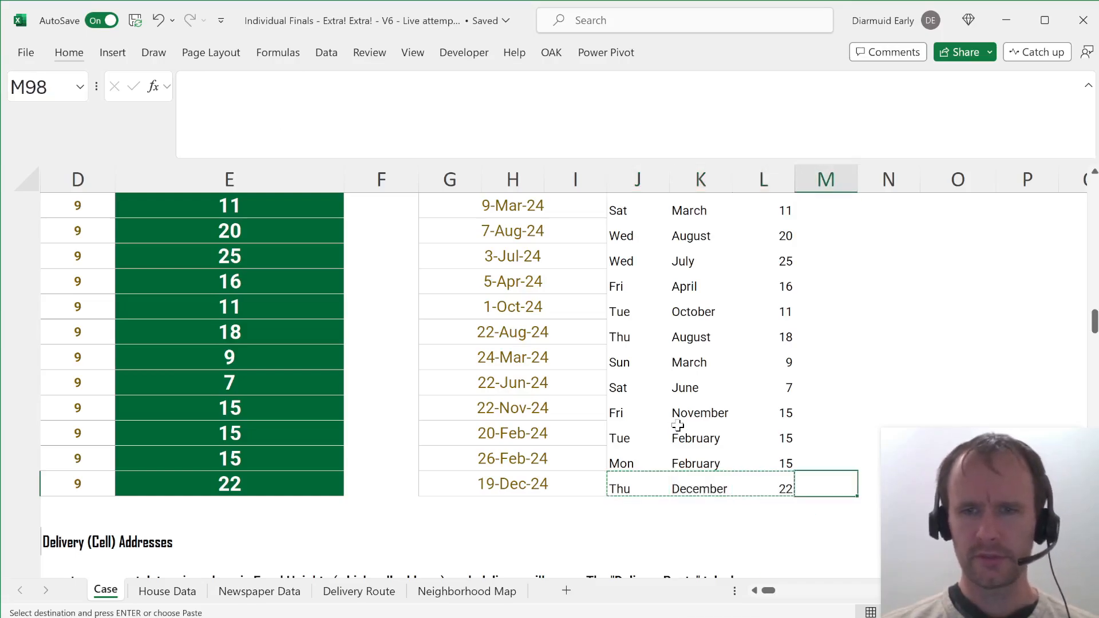
Step: Paste the copied helper formulas into L149:N149 beside the Level 4 example date
key(Left)
key(Left)
key(Left)
key(Right)
key(Right)
key(Page_Down)
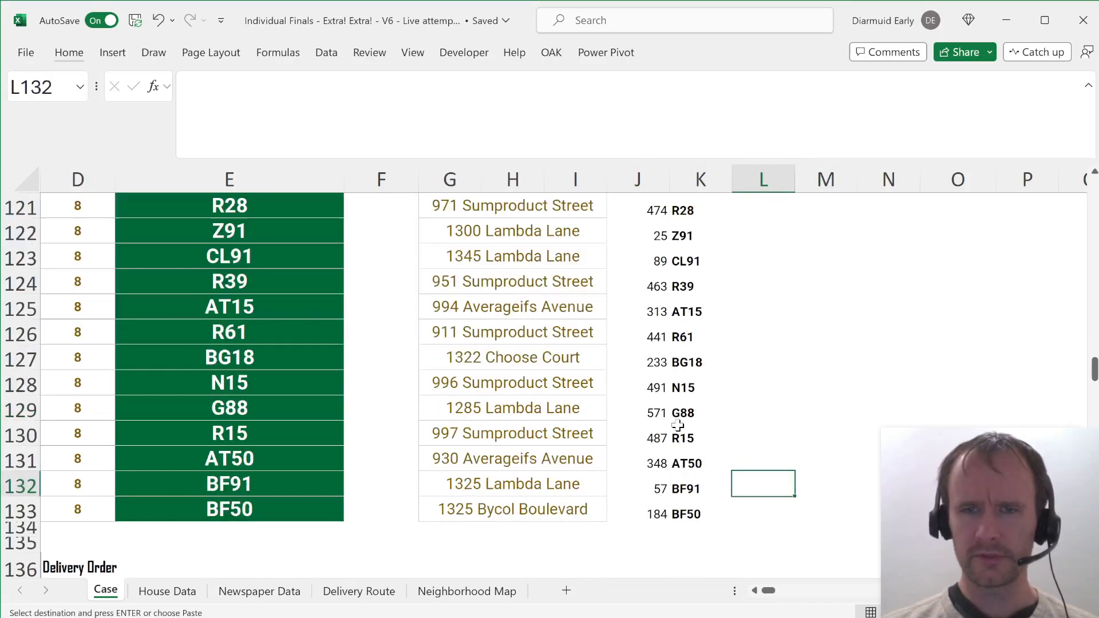
key(Page_Down)
key(Down)
key(Down)
key(Down)
key(Up)
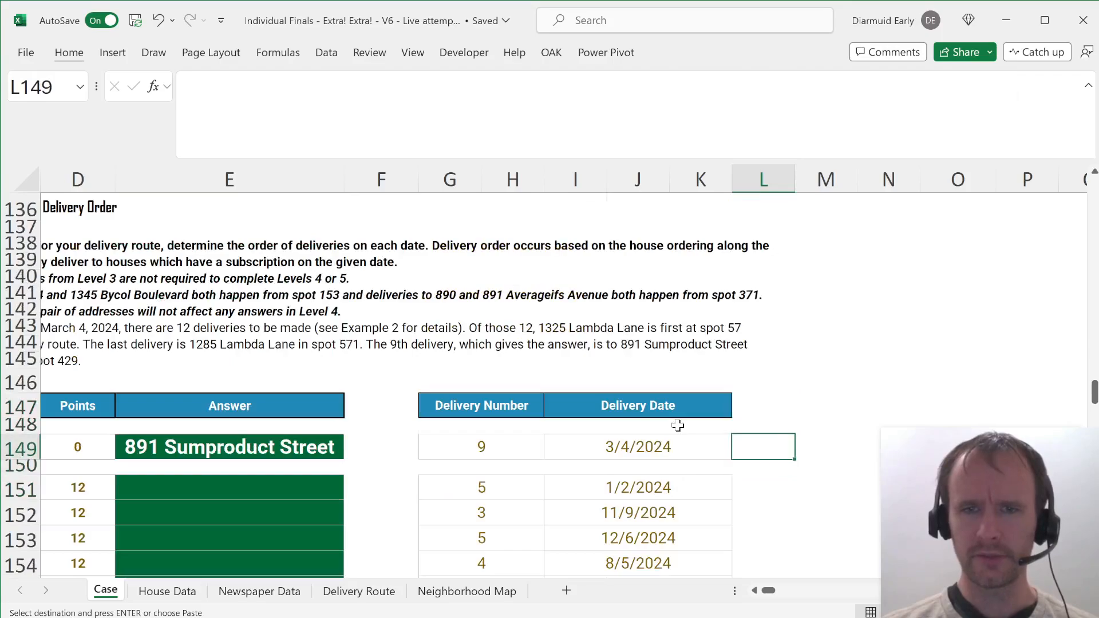
key(ctrl+v)
key(Right)
key(Right)
key(Right)
key(Right)
key(Right)
key(Right)
key(Right)
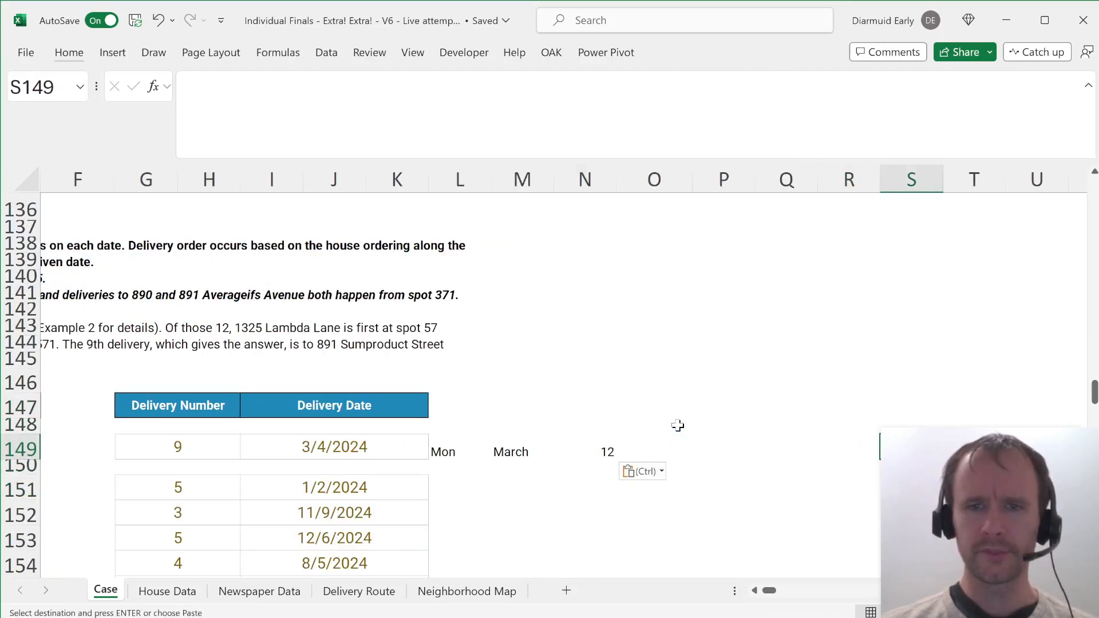
key(Left)
key(Left)
key(Left)
key(Left)
key(Left)
key(Left)
key(Left)
Step: Look over the House Data addresses, monthly subscriptions and the weekday and newspaper tables below them for the Level 4 lookup
key(ctrl+Page_Down)
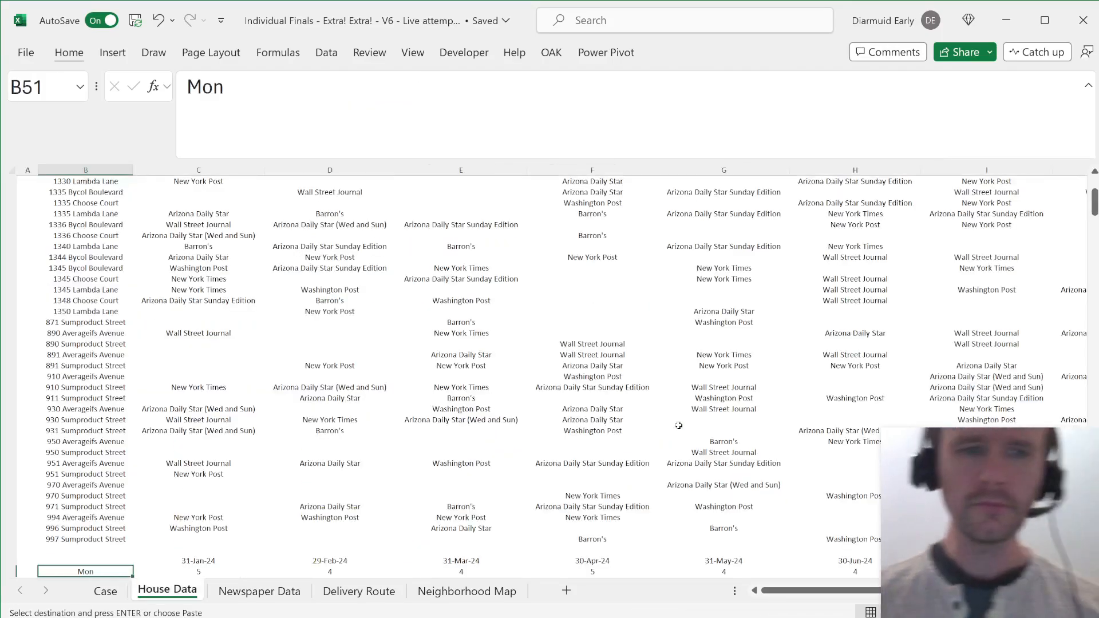
key(Page_Up)
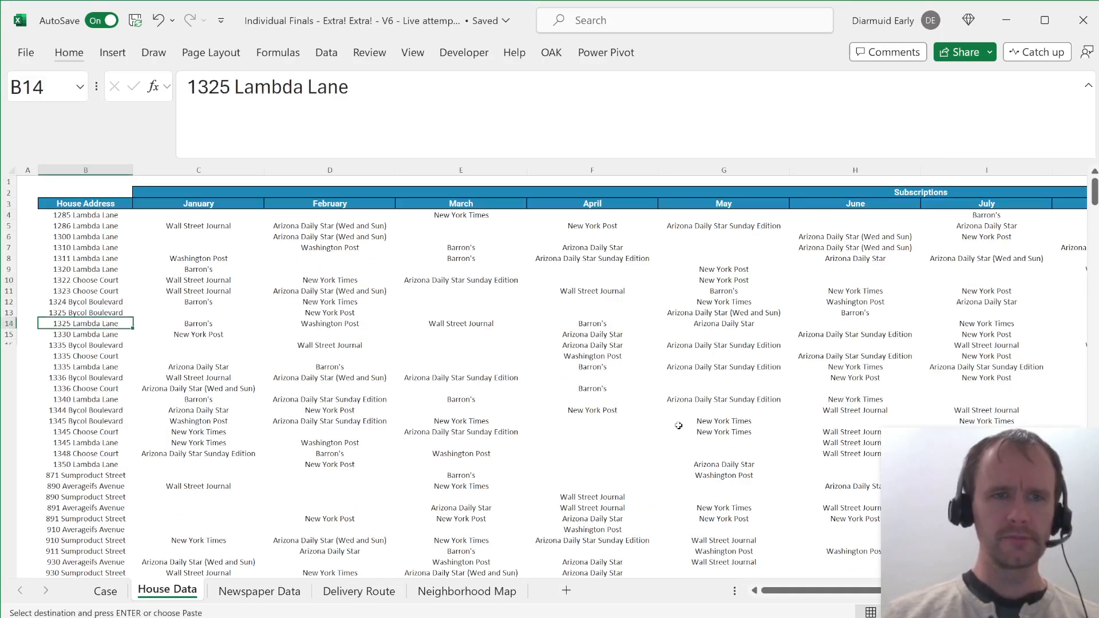
key(Right)
key(Up)
key(Up)
key(Up)
key(Up)
key(Left)
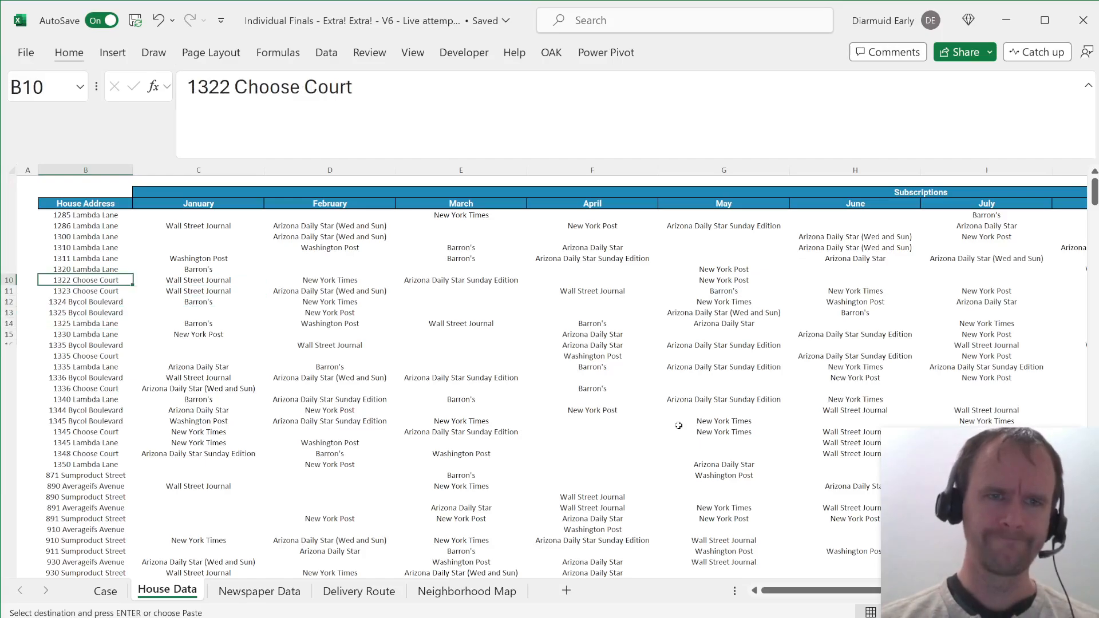
key(Page_Down)
key(Down)
key(Down)
key(Down)
key(Down)
key(Down)
key(Down)
key(Down)
key(Down)
key(Down)
key(Down)
key(Down)
key(Down)
key(Down)
key(Down)
key(Down)
key(Down)
key(Down)
key(Down)
key(Down)
key(Down)
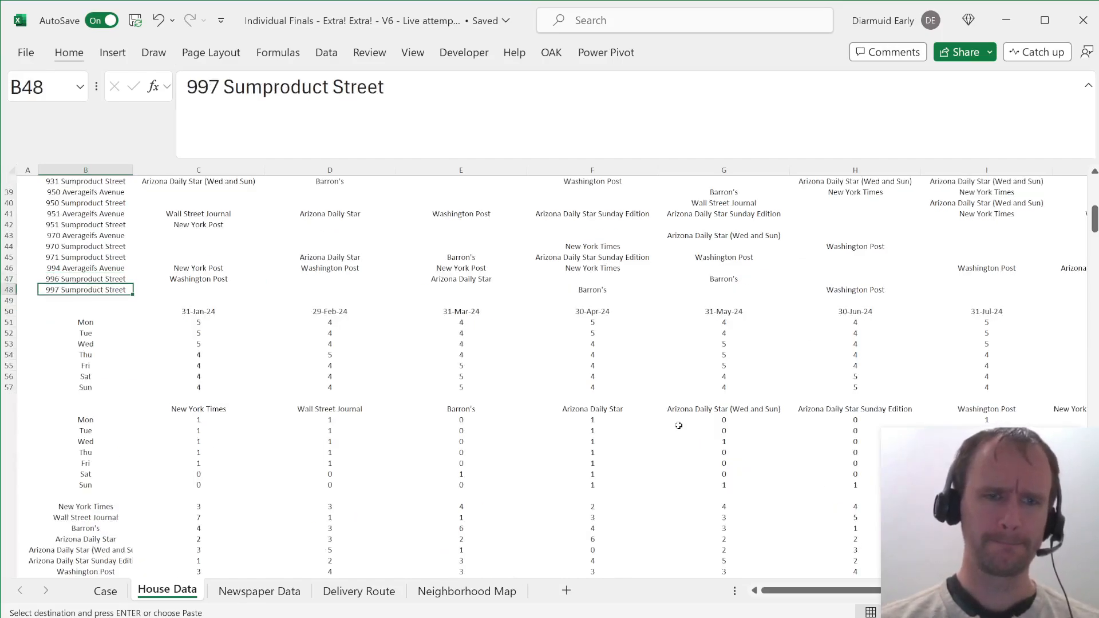
key(Up)
key(Up)
key(Right)
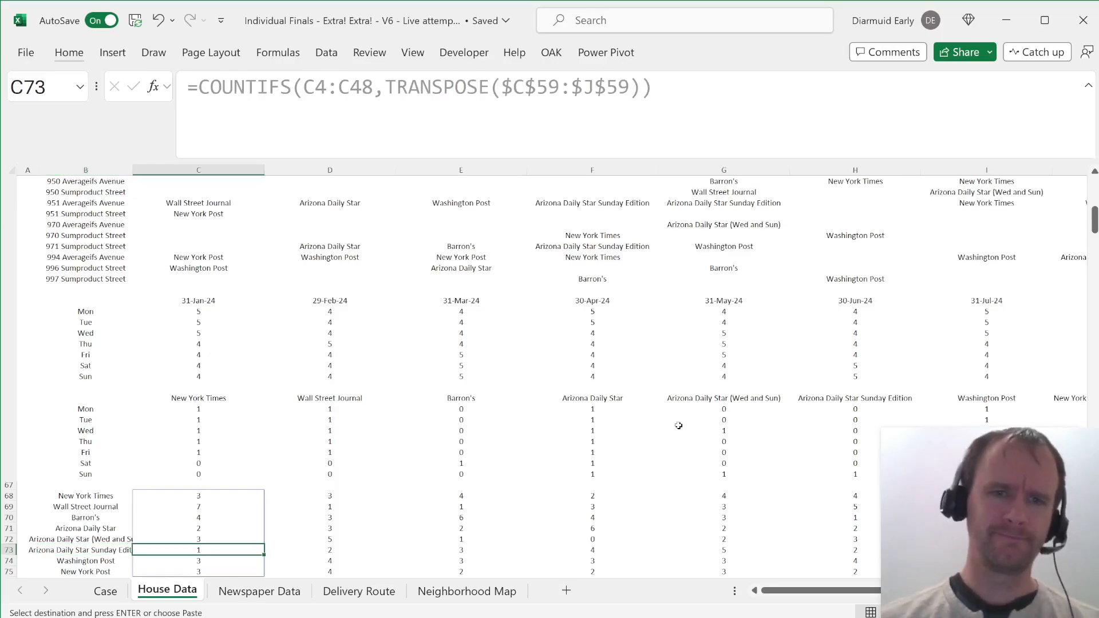
Step: Start an INDEX formula in P149 on the Case sheet for the Level 4 example
key(ctrl+Page_Up)
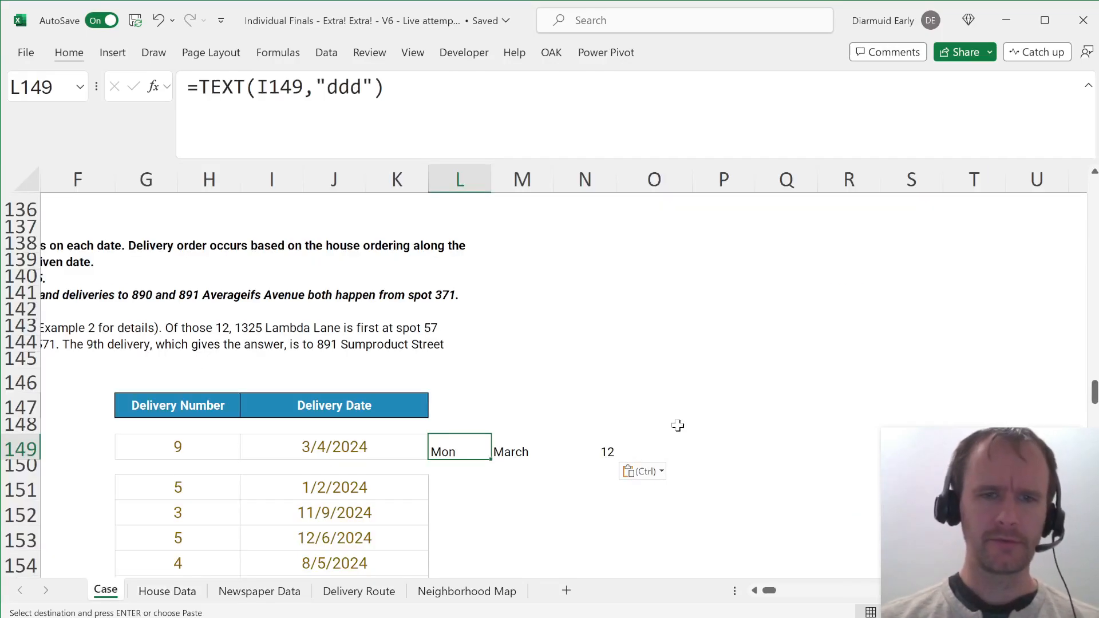
key(Right)
key(Right)
key(Right)
key(Right)
key(Right)
key(Left)
text(=INDEX()
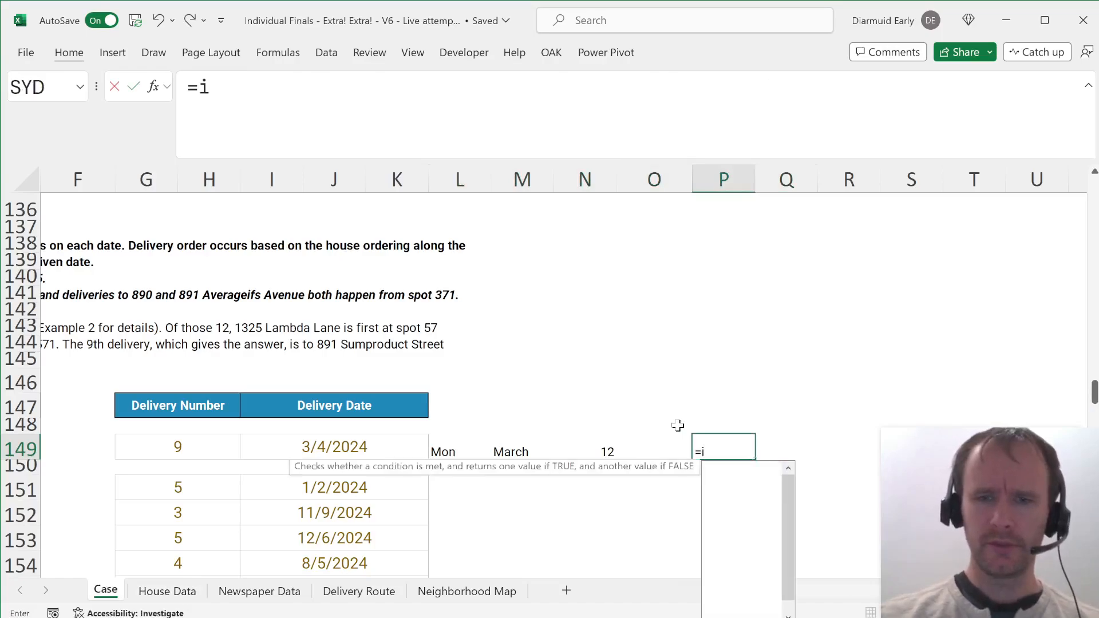
Step: Set the INDEX array to the absolute subscription range 'House Data'!$C$4:$N$48
key(ctrl+Page_Down)
key(ctrl+Page_Down)
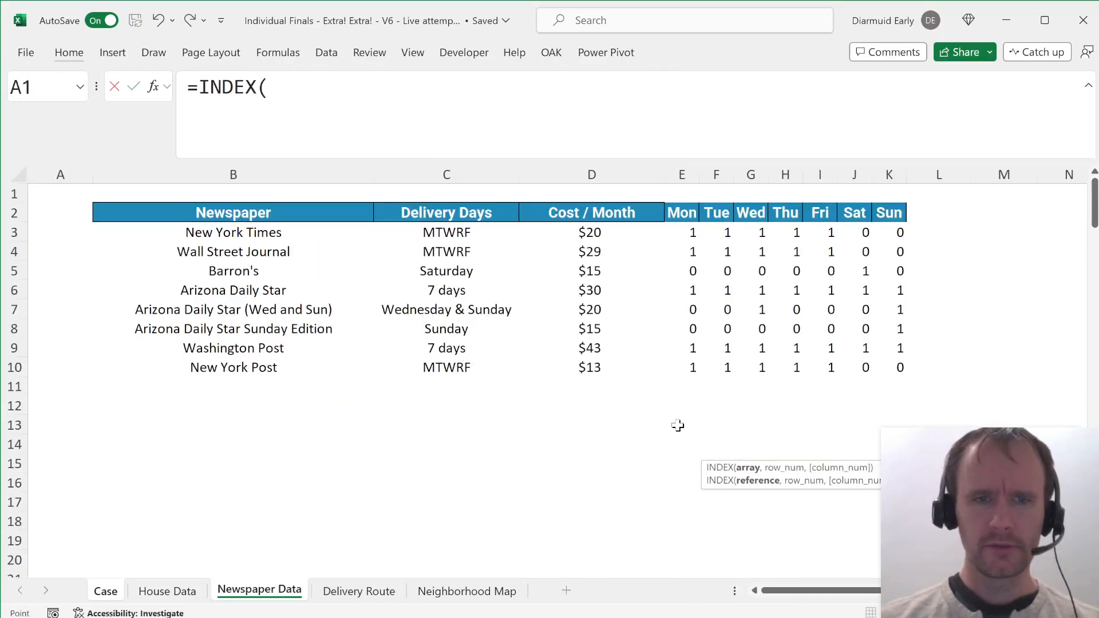
key(ctrl+Page_Down)
key(ctrl+Page_Up)
key(ctrl+Page_Up)
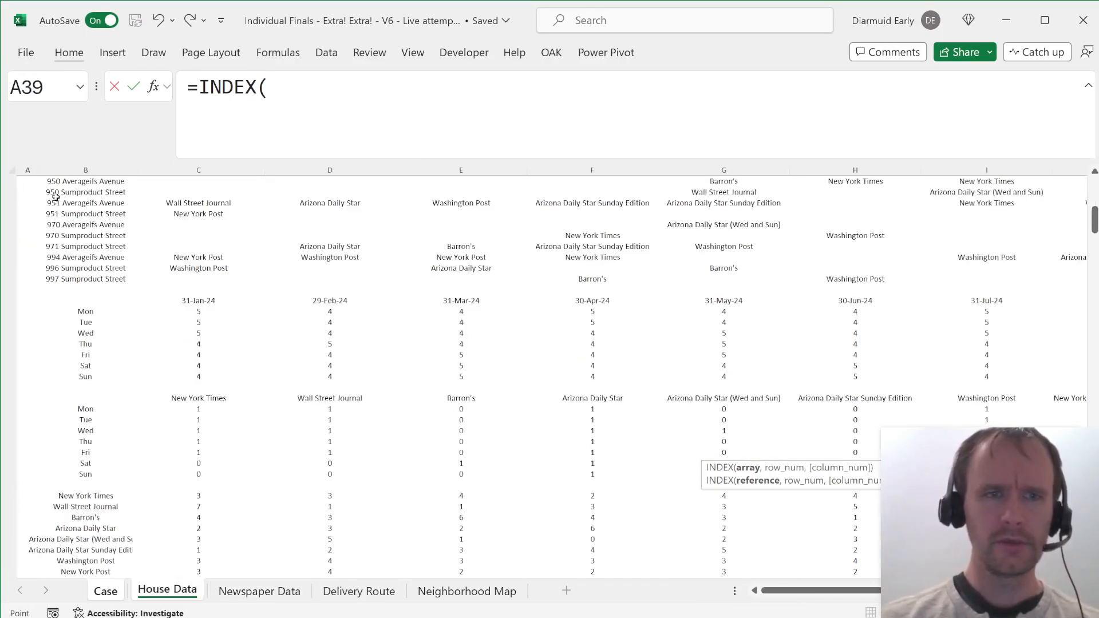
key(ctrl+Home)
click(164, 217)
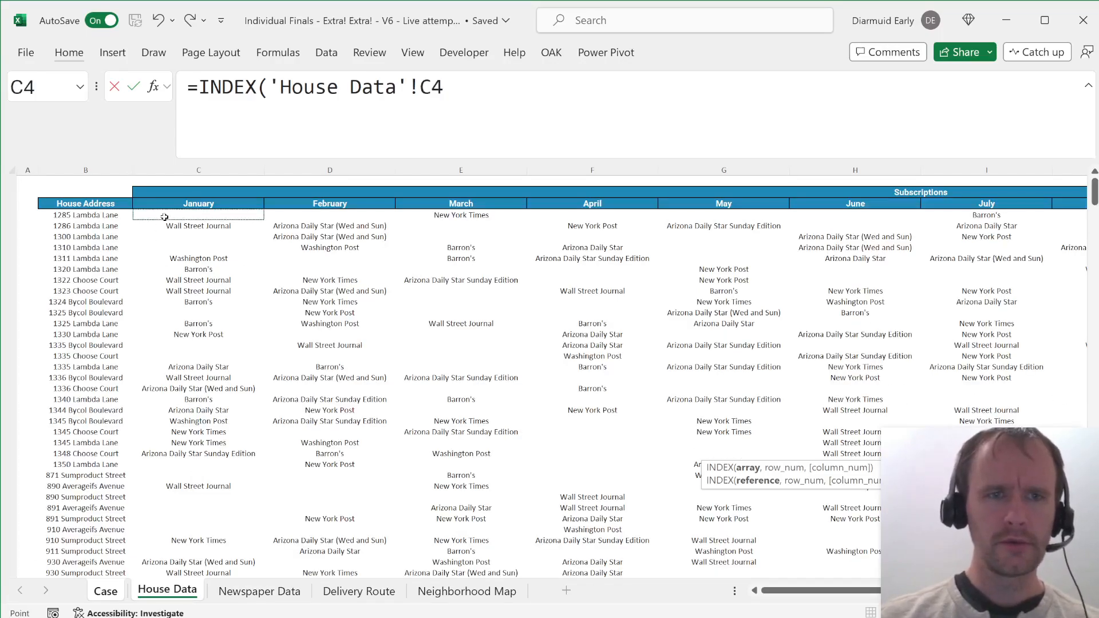
key(shift+Page_Down)
key(shift+Down)
key(shift+Down)
key(shift+Down)
key(shift+Down)
key(shift+Down)
key(shift+Down)
key(shift+Down)
key(shift+Right)
key(shift+Right)
key(shift+Right)
key(shift+Right)
key(shift+Right)
key(shift+Right)
key(shift+Right)
key(shift+Right)
key(shift+Right)
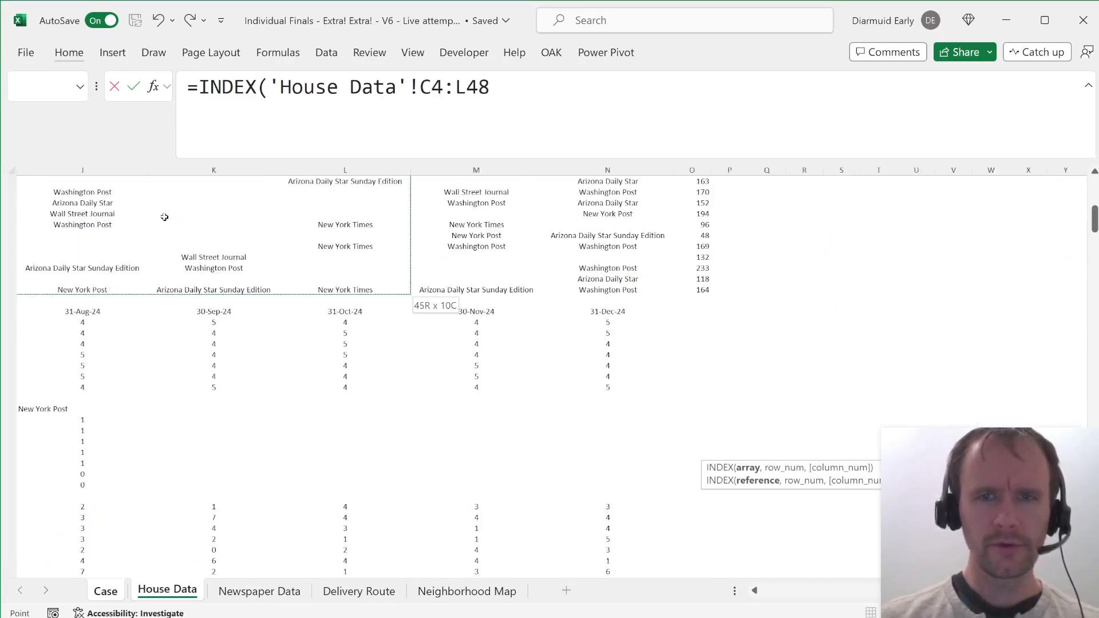
key(shift+Right)
key(shift+Right)
key(shift+Right)
key(shift+Left)
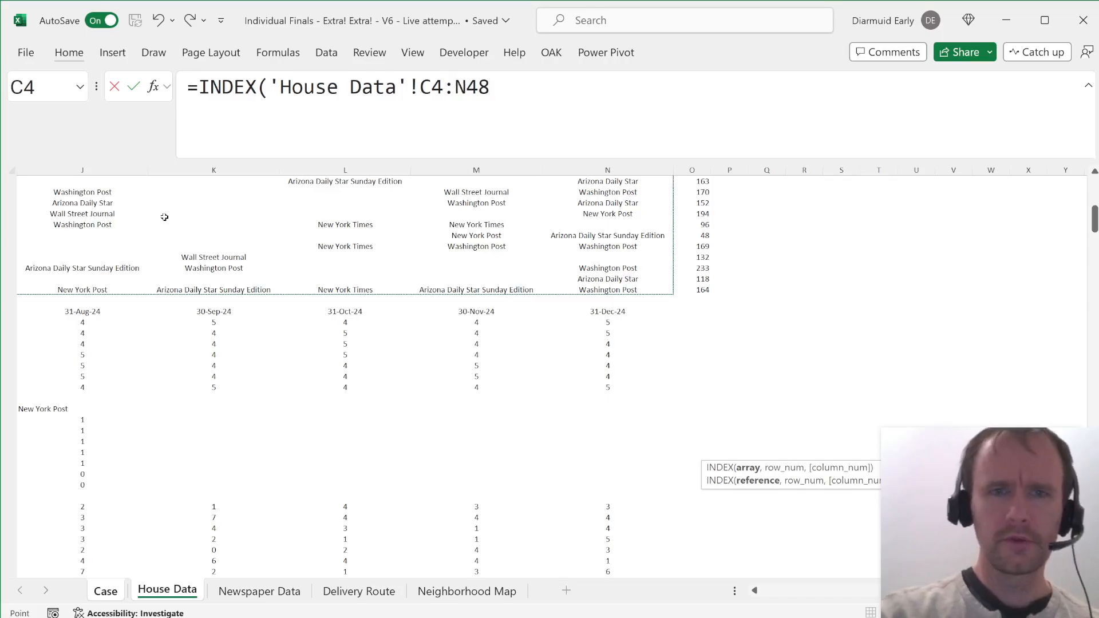
key(F4)
text(,)
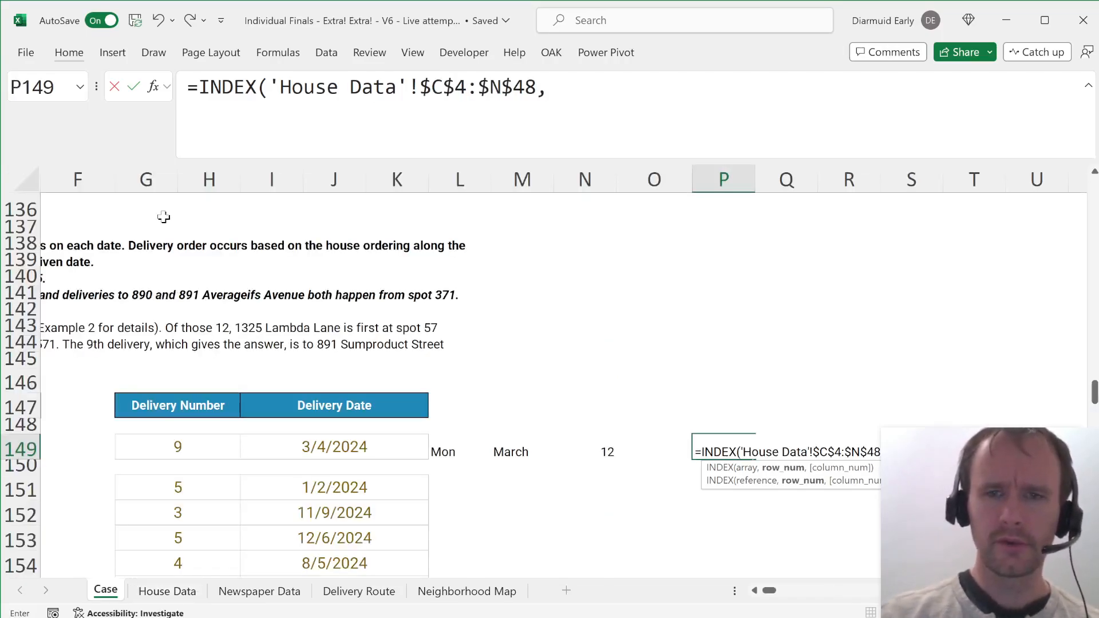
Step: Give the INDEX formula row number 0 and an XMATCH on the month in M149 for its column
text(0,)
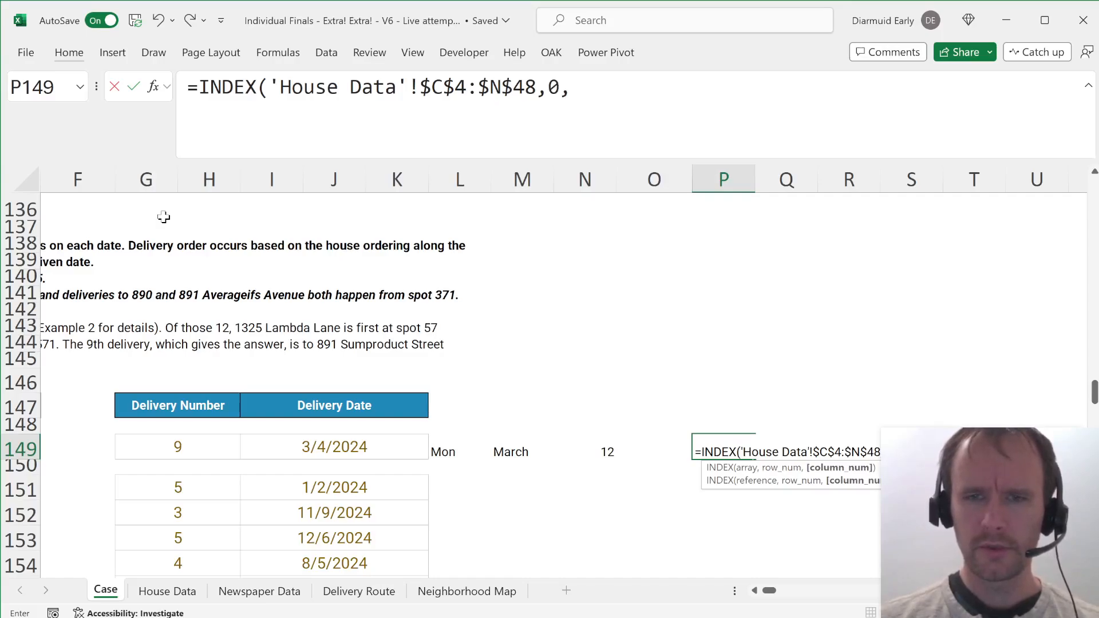
text(XMATCH()
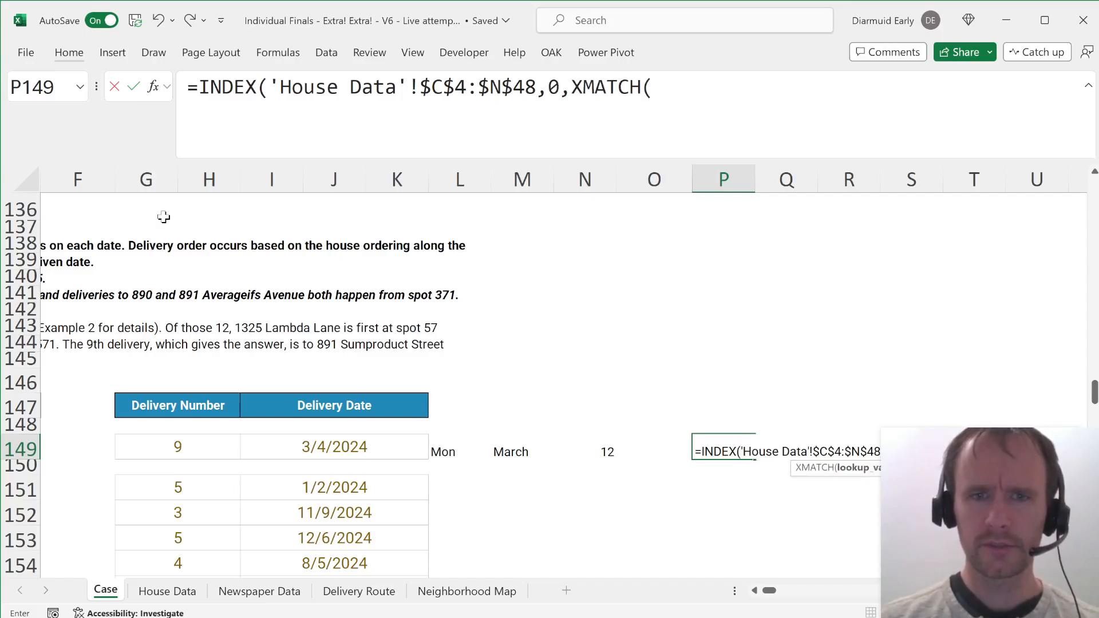
text(M149,)
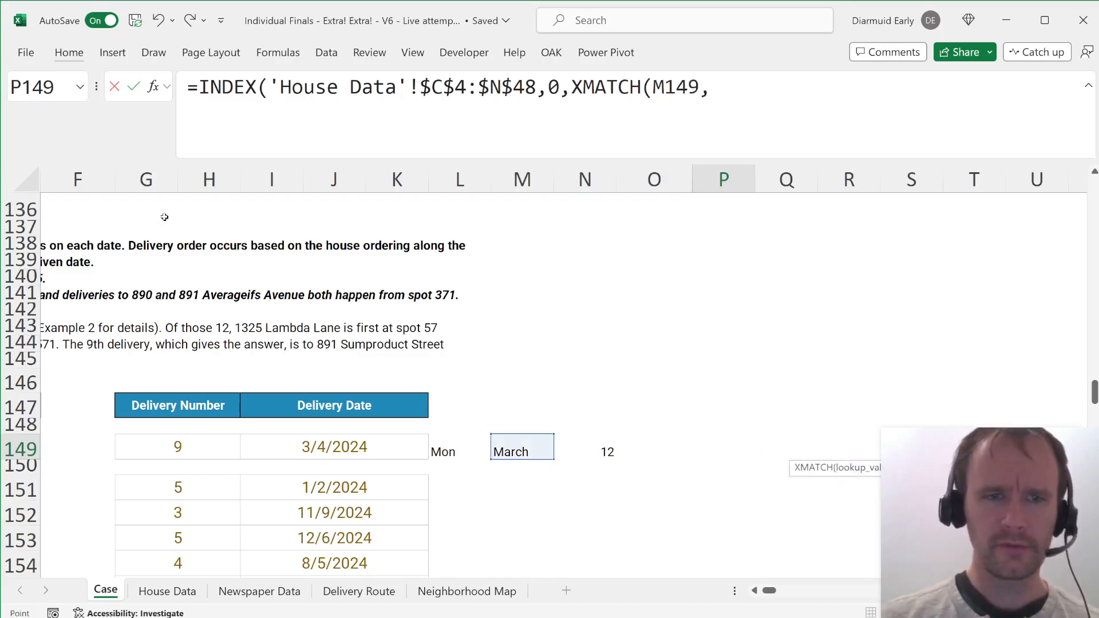
Step: Complete the P149 formula by matching the month against the absolute header range 'House Data'!$C$3:$N$3
key(ctrl+Page_Down)
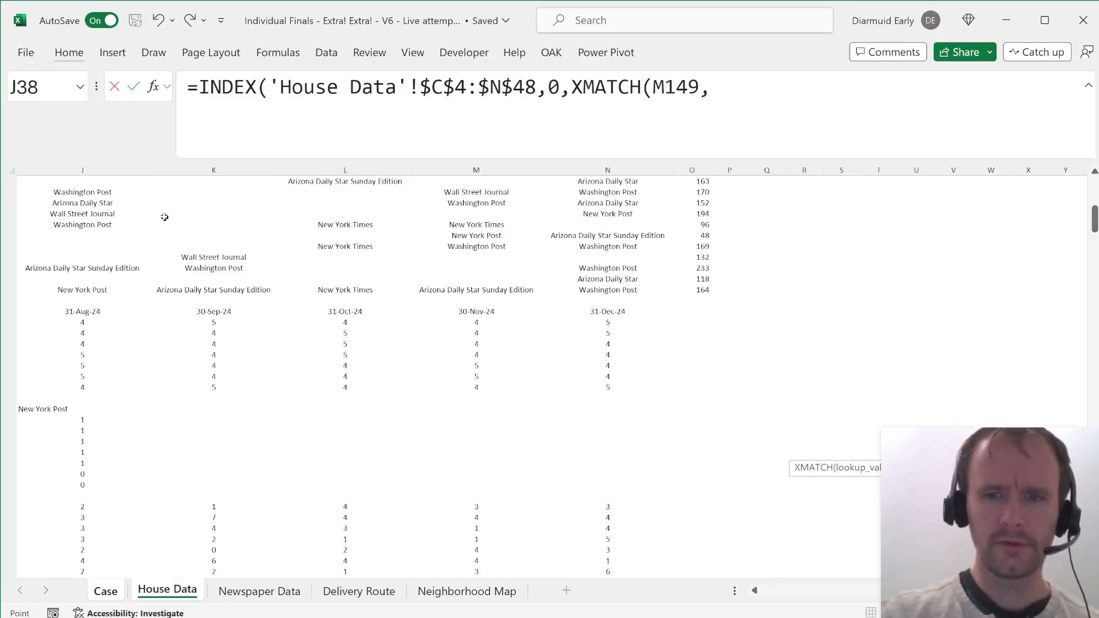
key(ctrl+Home)
click(178, 204)
key(ctrl+shift+Right)
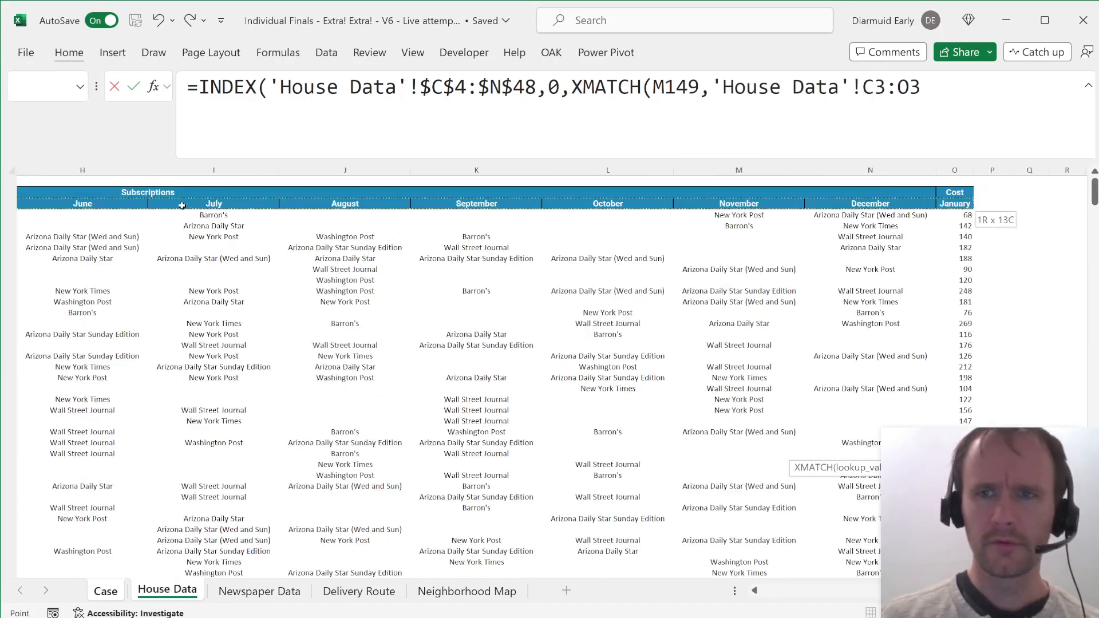
key(shift+Left)
key(F4)
text())
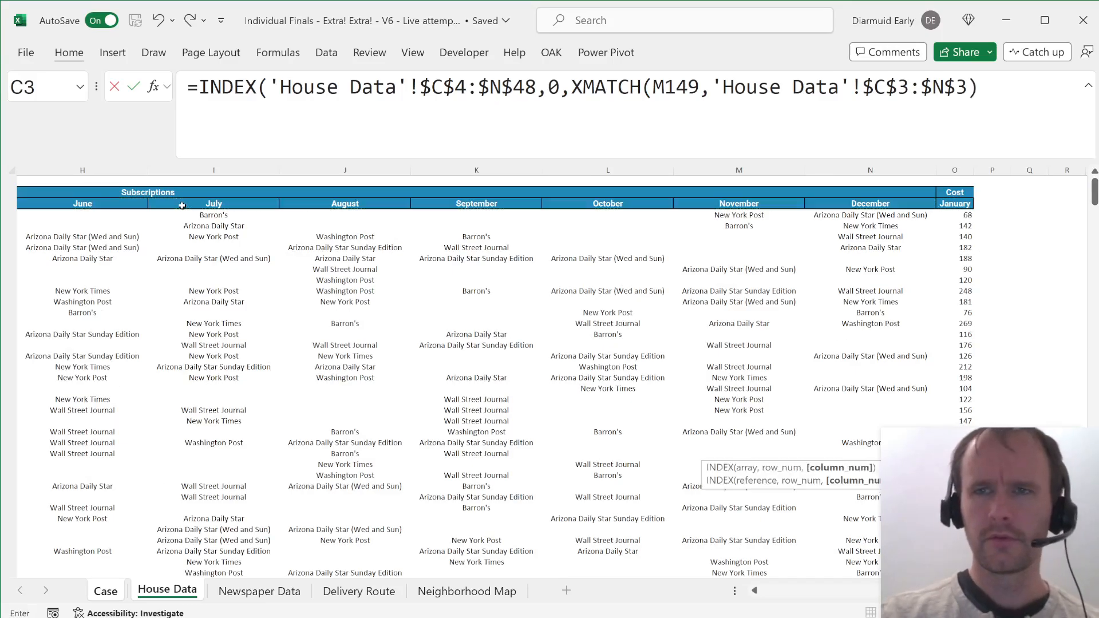
text())
key(Return)
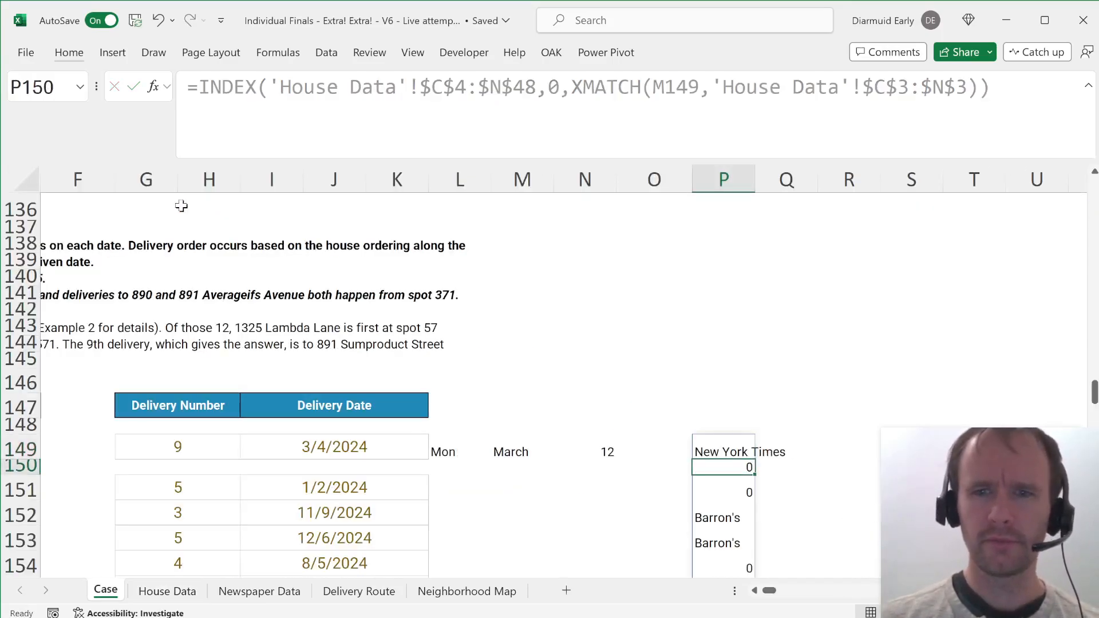
key(Up)
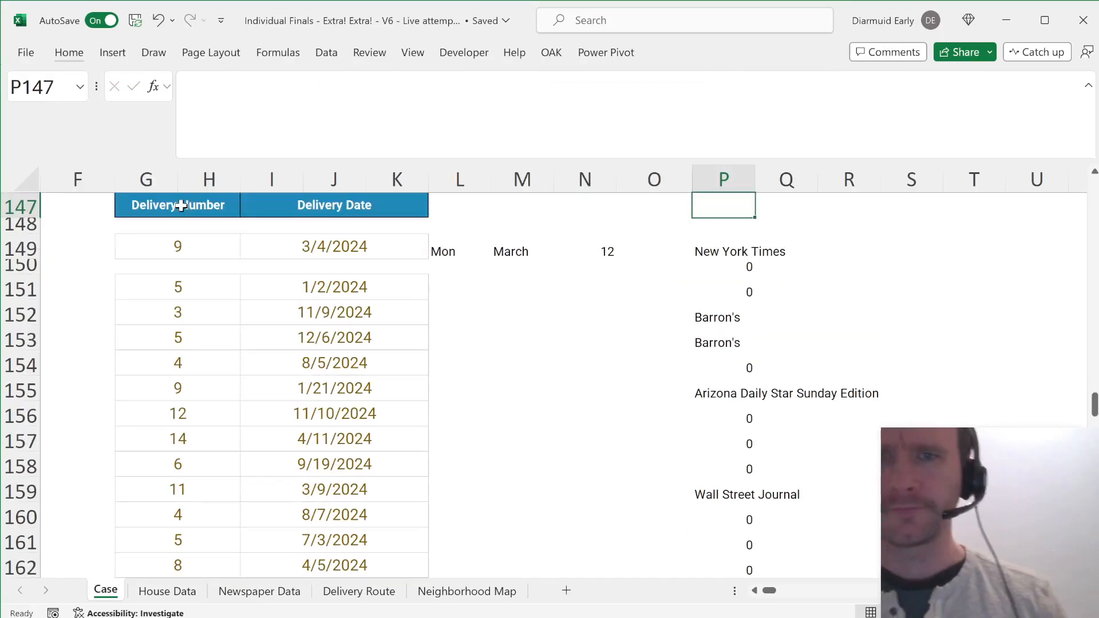
key(Down)
key(Down)
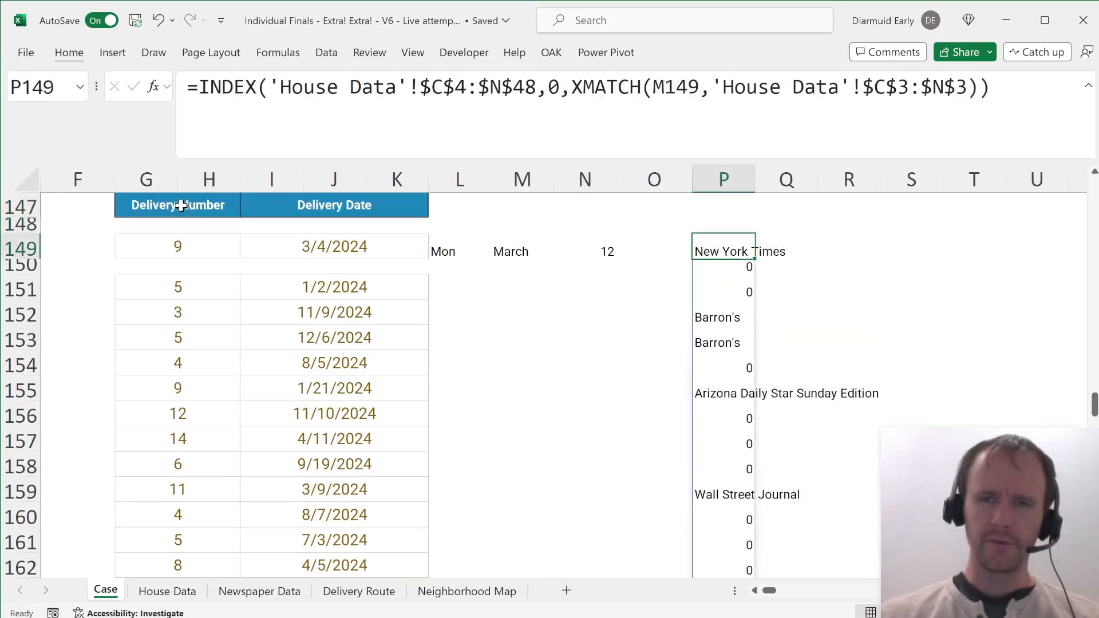
Step: Examine the weekday headings and delivery flags beside each newspaper on the Newspaper Data sheet
key(ctrl+Page_Down)
key(ctrl+Page_Down)
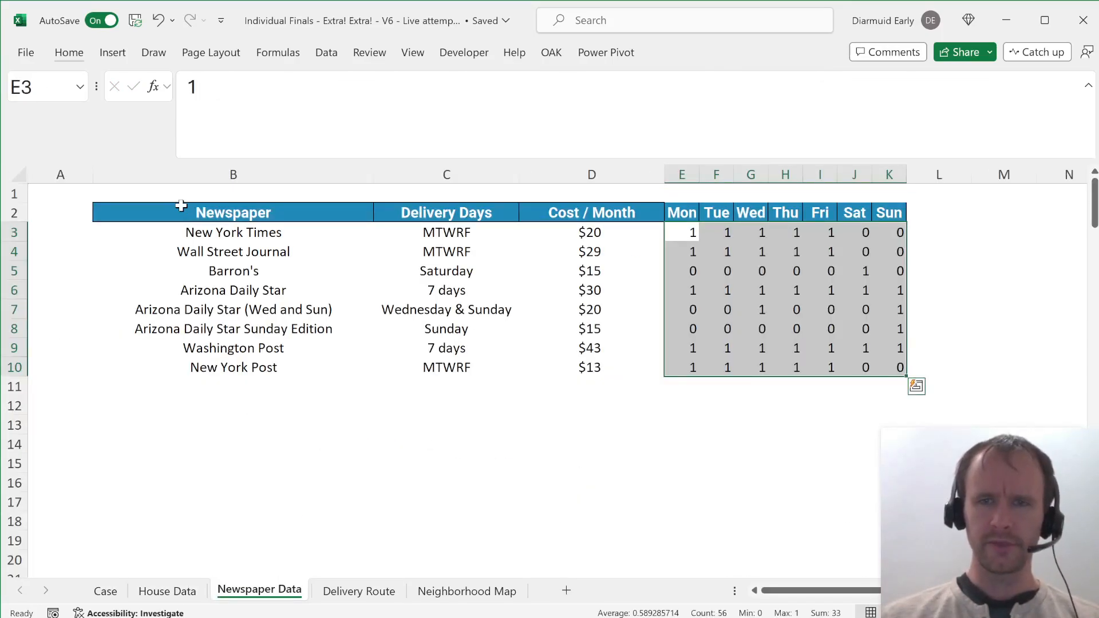
key(Up)
key(ctrl+shift+Right)
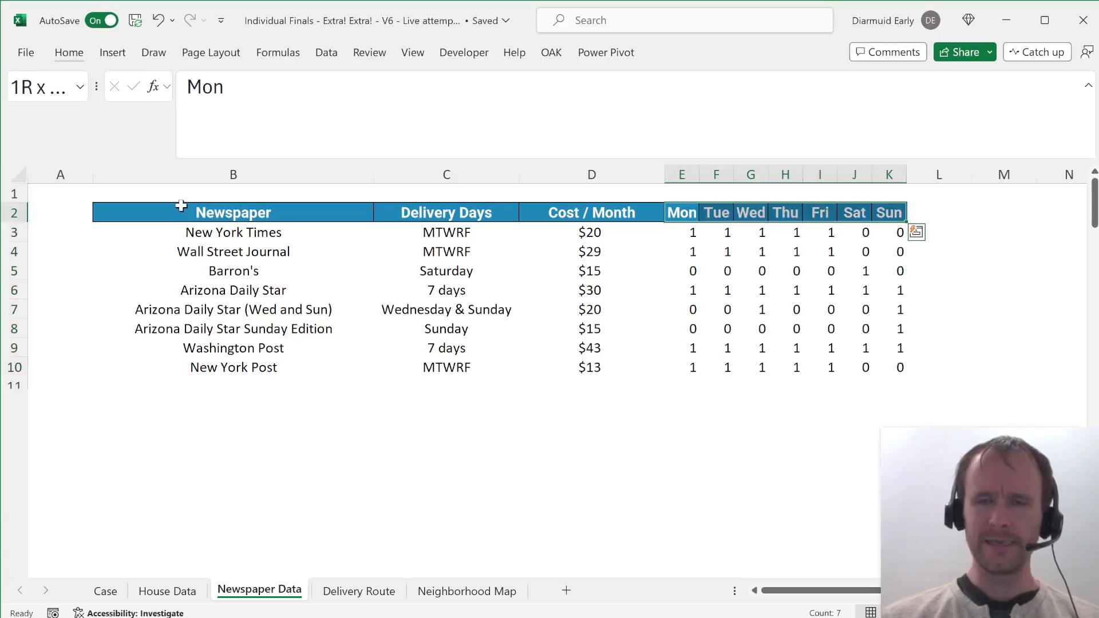
key(Down)
key(ctrl+Page_Up)
key(ctrl+Page_Up)
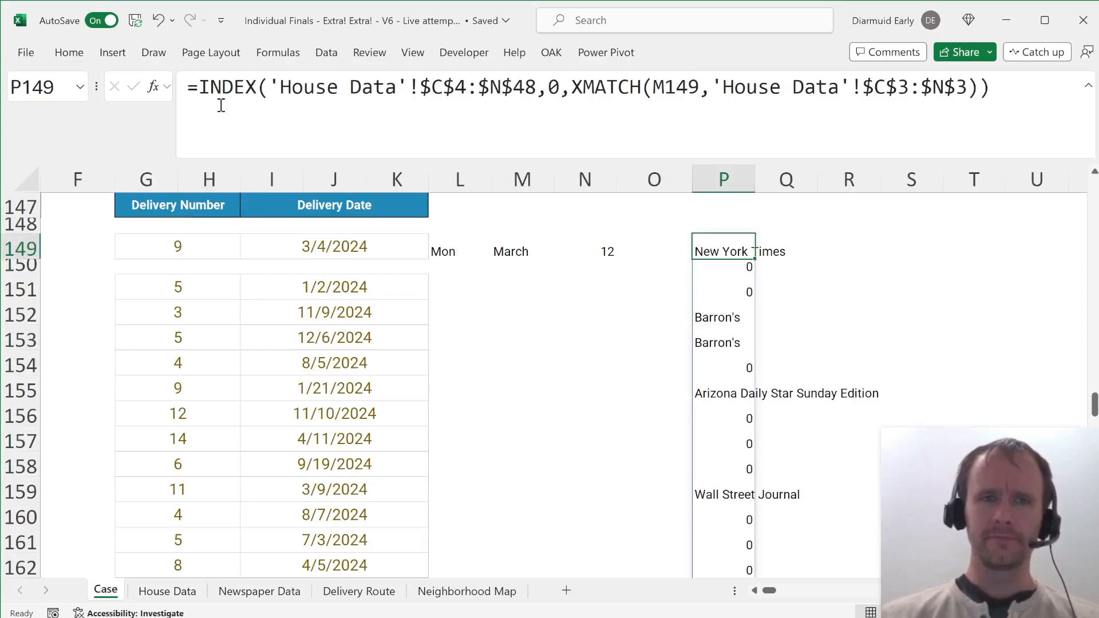
Step: Start an XLOOKUP in Q149 that looks up P149# in the absolute newspaper range 'Newspaper Data'!$B$3:$B$11
key(Right)
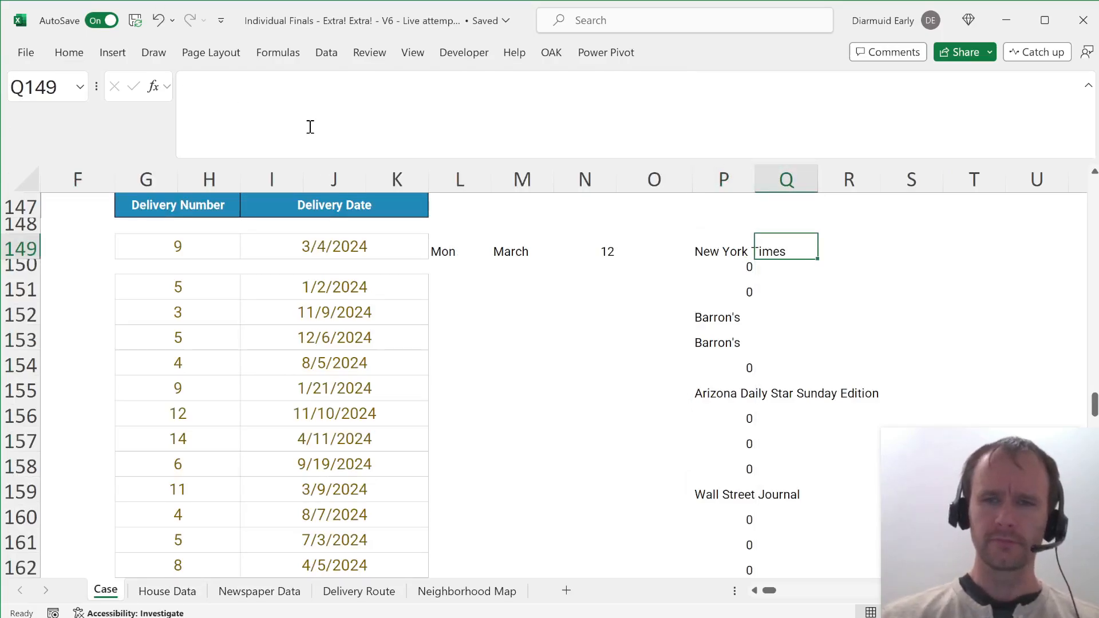
text(=)
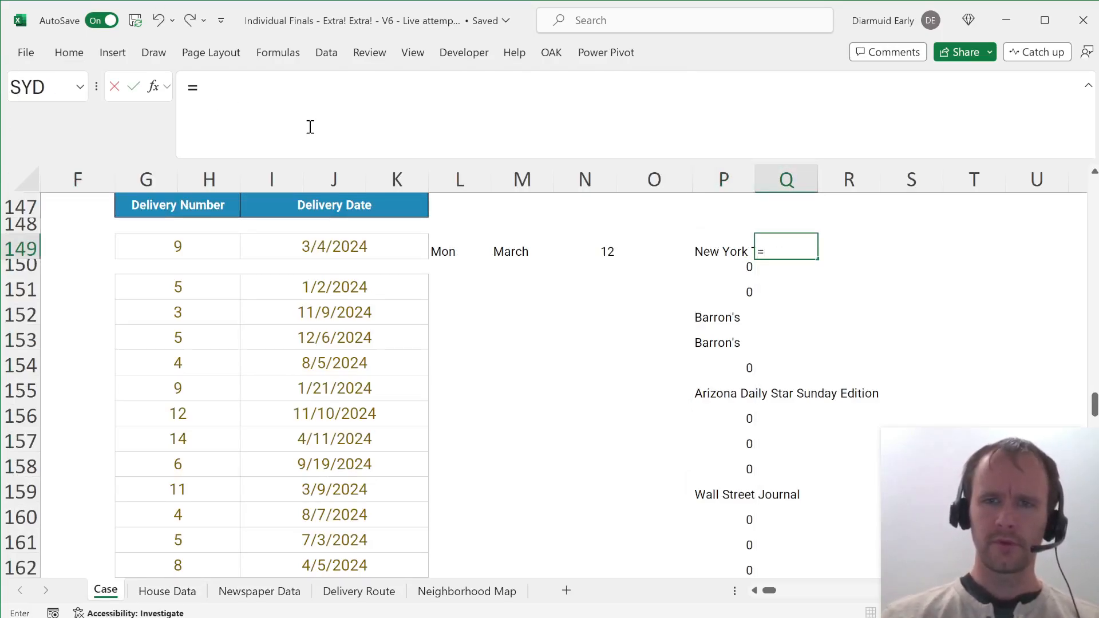
text(XLOOKUP()
key(Left)
text(#,)
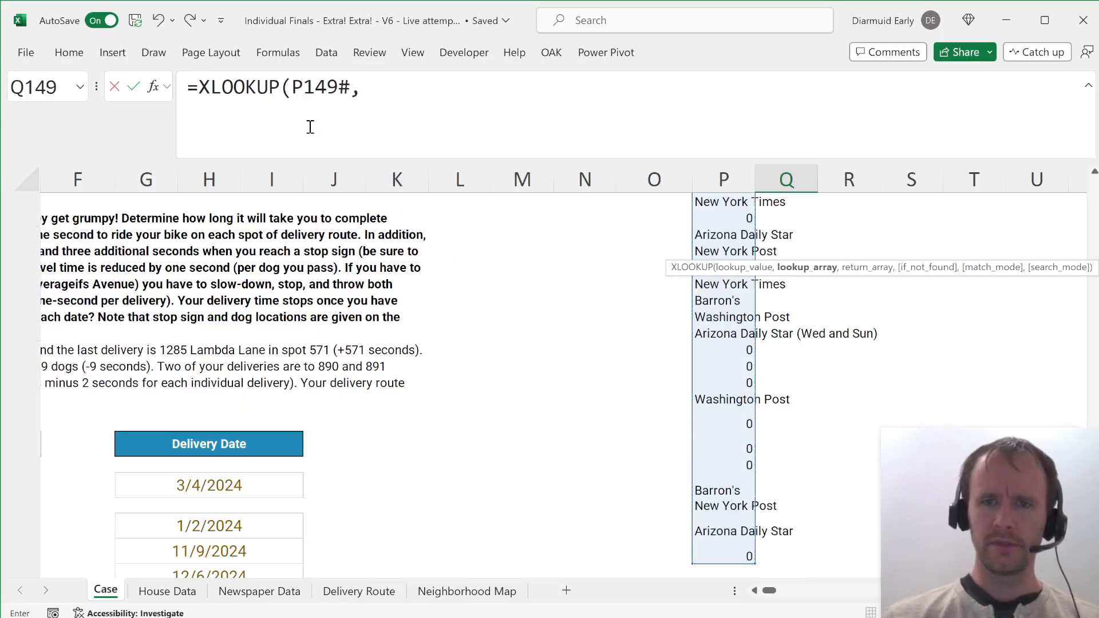
key(ctrl+Page_Down)
key(ctrl+Page_Down)
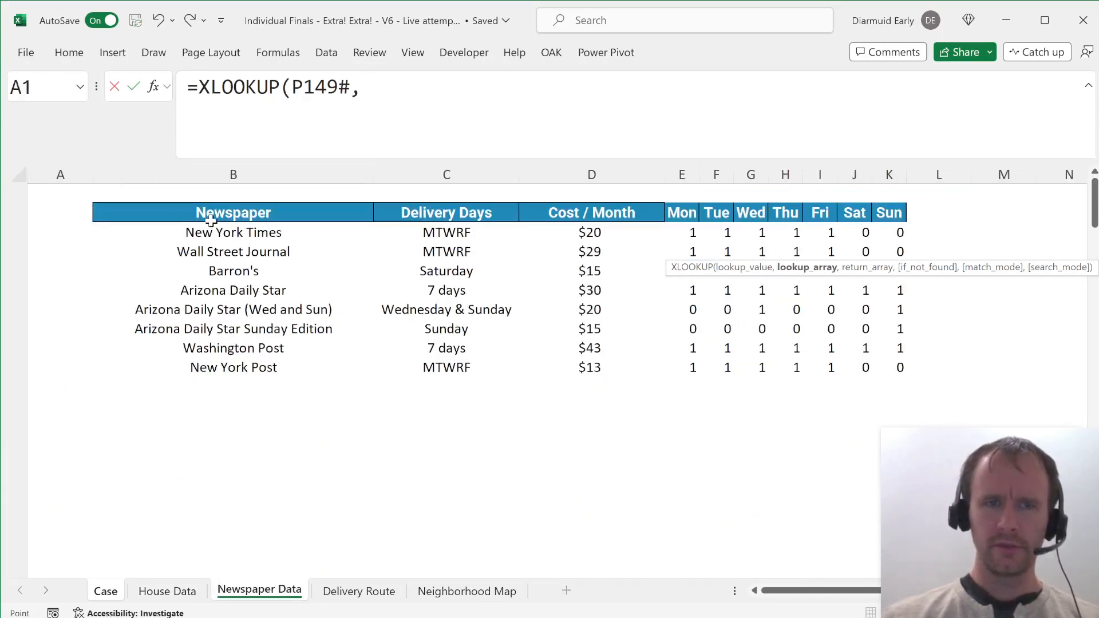
click(215, 230)
key(ctrl+shift+Down)
key(shift+Down)
key(F4)
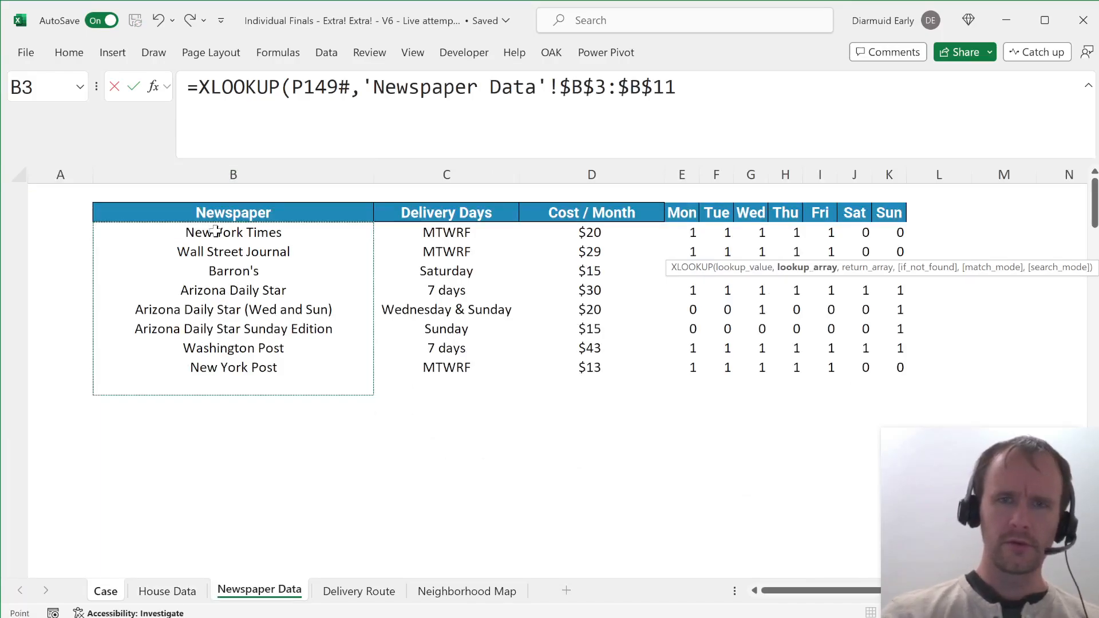
Step: Nest a second XLOOKUP as the return array, with 'Newspaper Data'!$E$2:$K$2 as its lookup array and its lookup value left blank
text(,XLOOKUP()
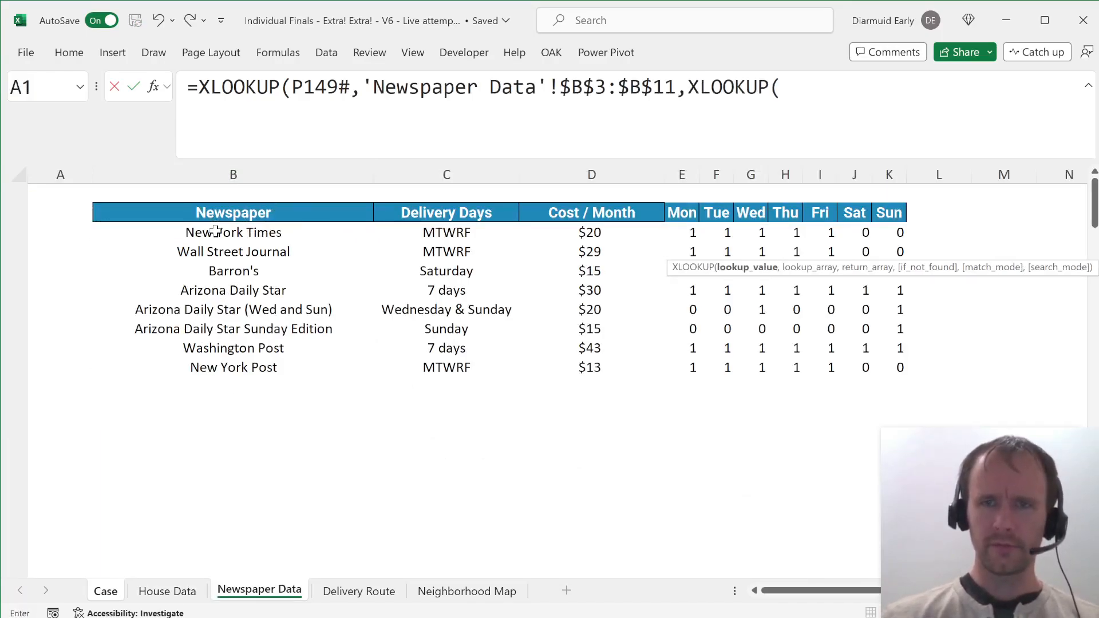
key(alt+Return)
text(,)
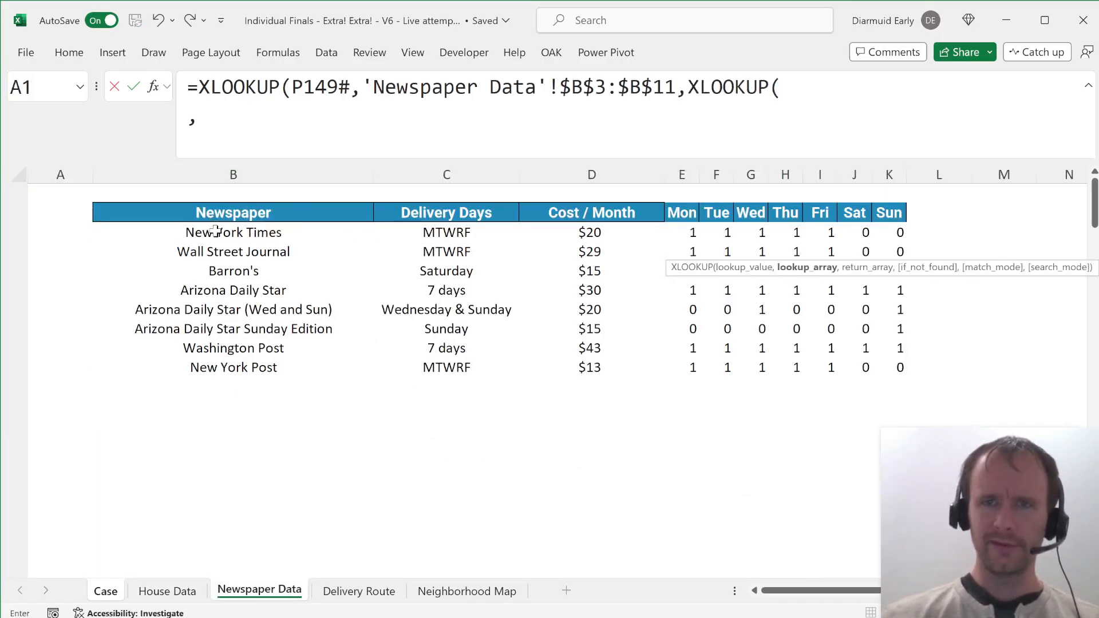
click(676, 219)
key(ctrl+shift+Right)
key(F4)
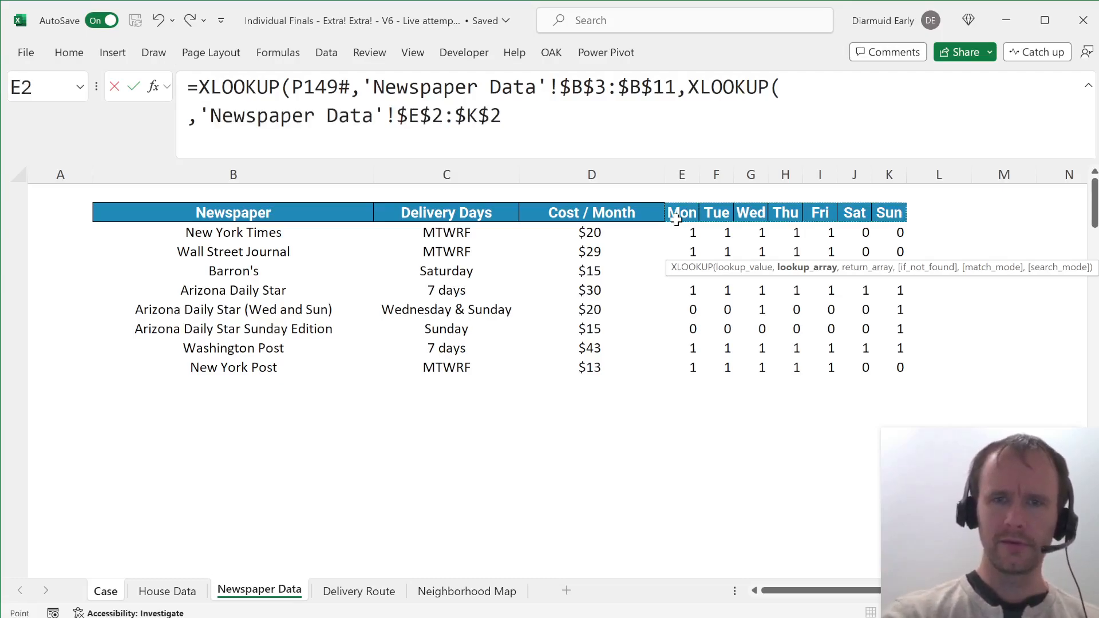
Step: Give the nested XLOOKUP the absolute return array 'Newspaper Data'!$E$3:$K$11 and close both functions
text(,)
click(680, 229)
key(ctrl+shift+Down)
key(shift+Right)
key(shift+Right)
key(shift+Right)
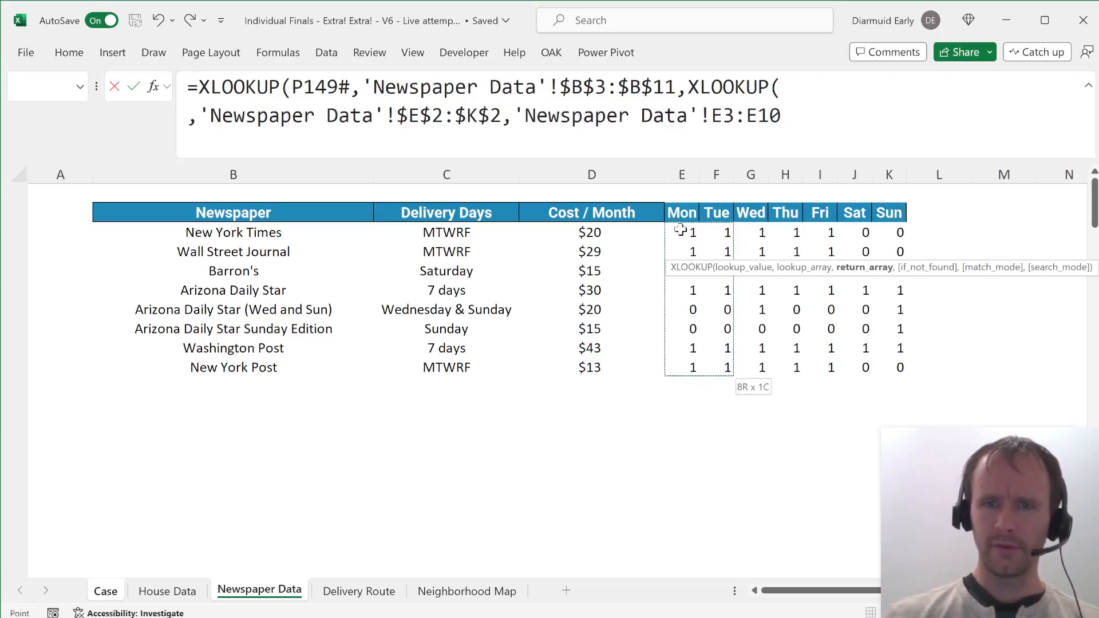
key(shift+Right)
key(shift+Right)
key(shift+Right)
key(shift+Down)
key(F4)
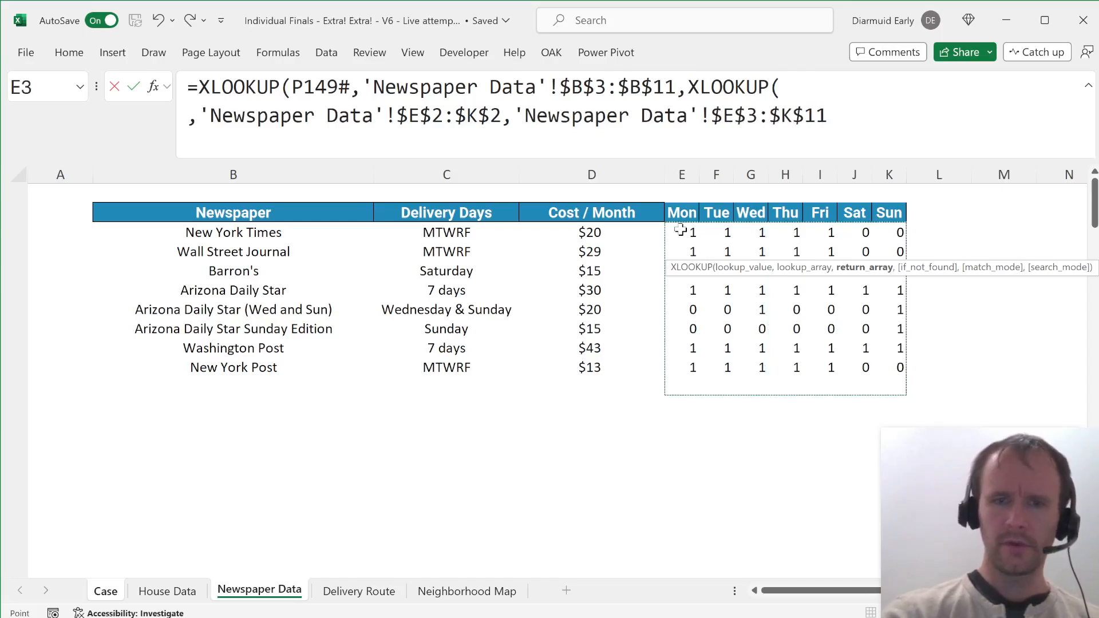
text())
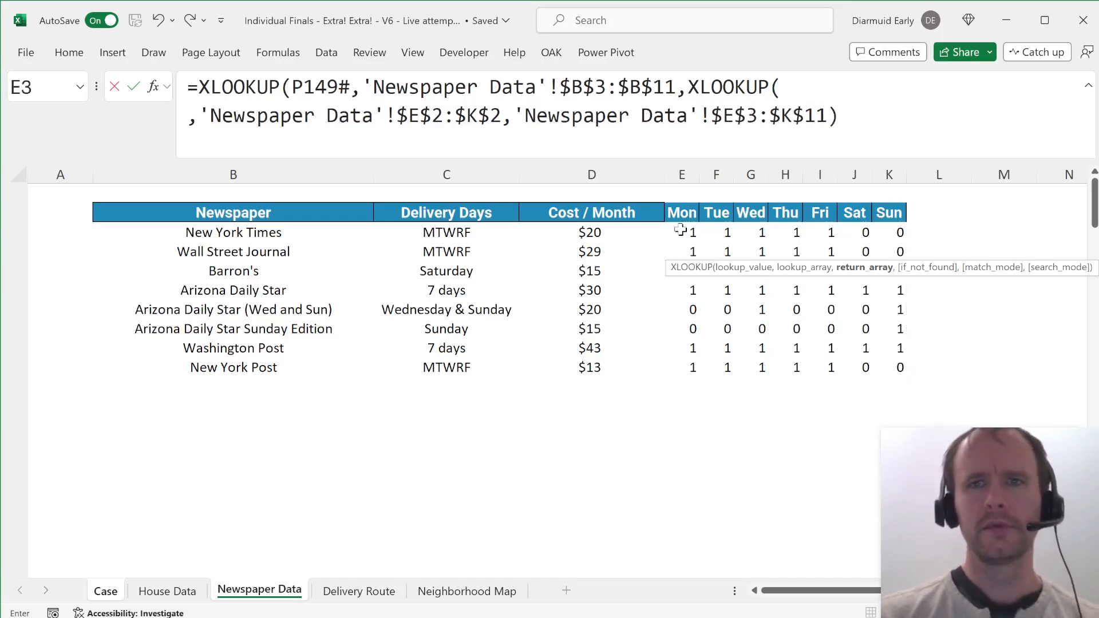
text())
Step: Fill in the weekday cell L149 as the nested XLOOKUP's lookup value, remove the line break and enter the formula
click(783, 93)
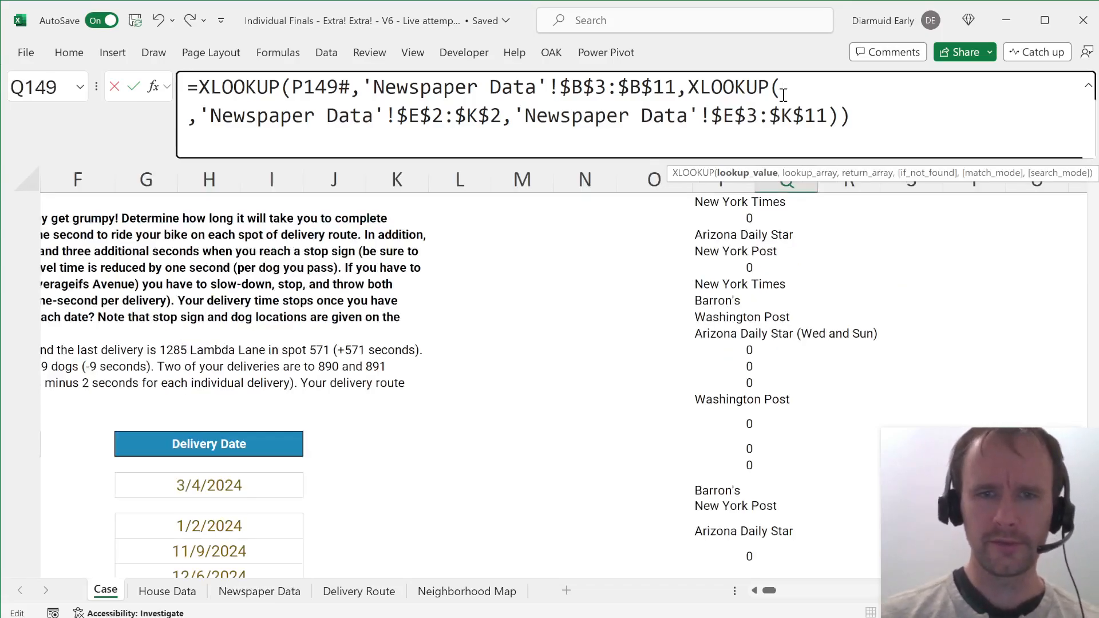
scroll(719, 344, up, 15)
scroll(719, 344, down, 2)
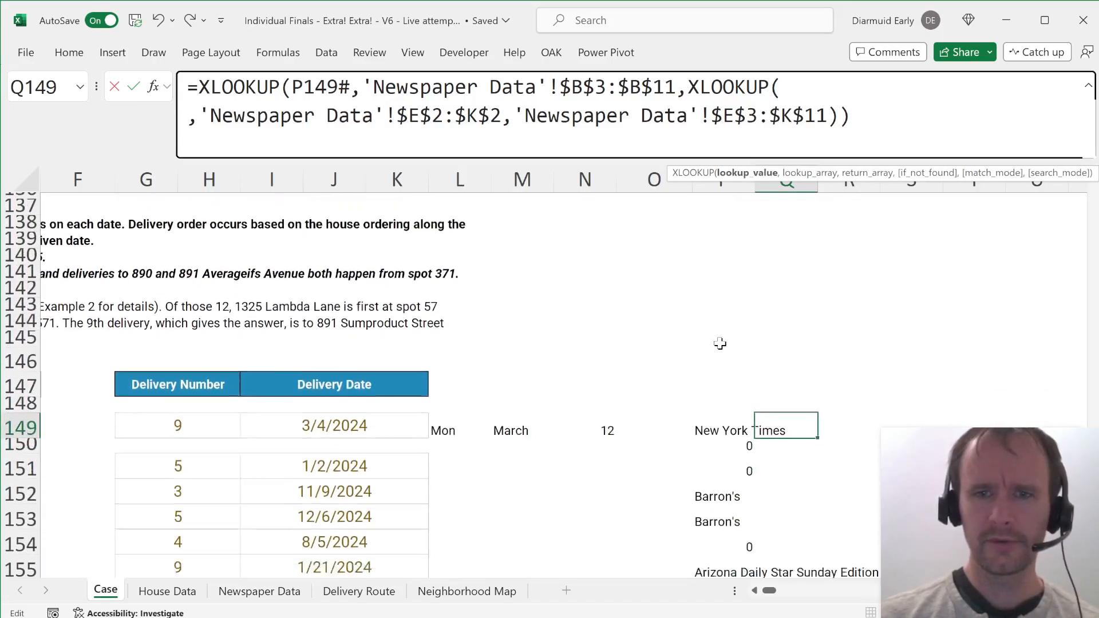
scroll(720, 343, down, 1)
text(L1)
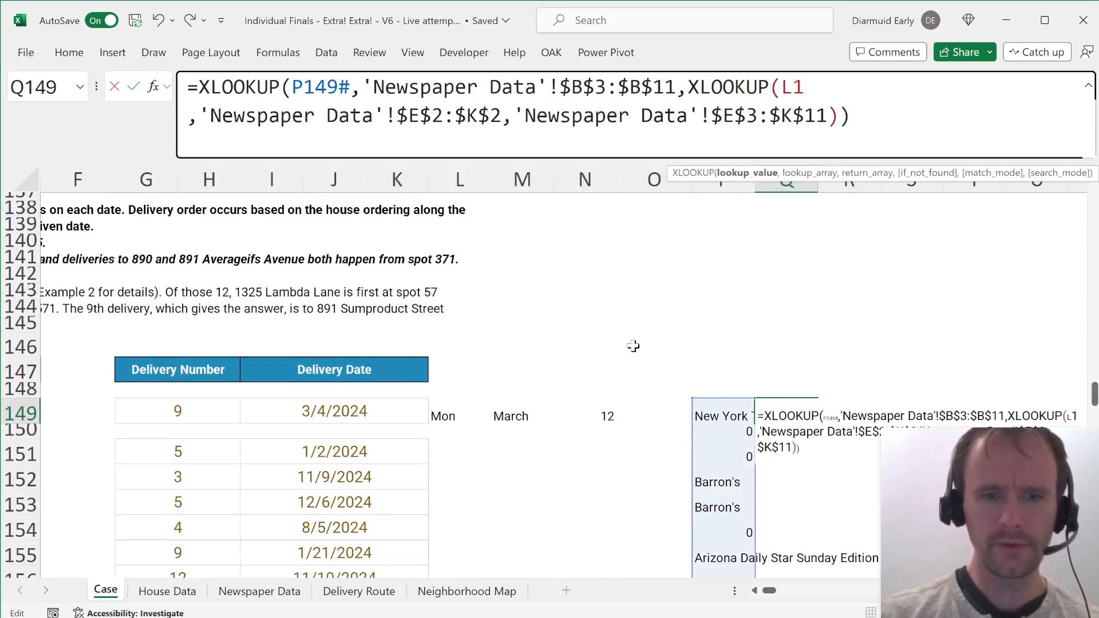
text(49)
key(Delete)
key(Return)
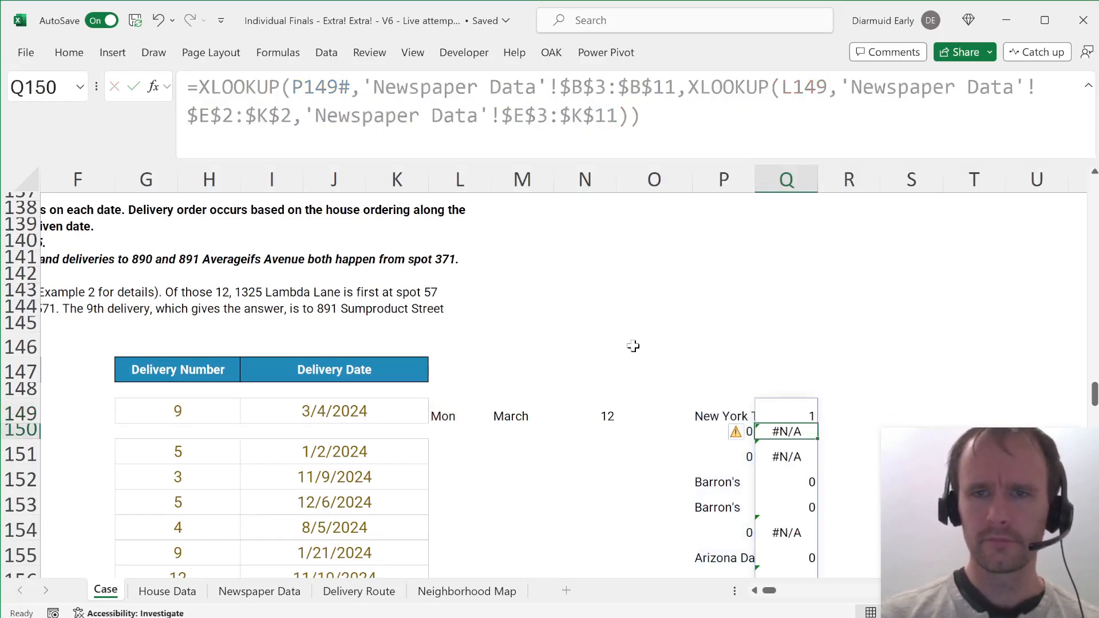
Step: Compare the spilled newspaper names in column P with the XLOOKUP results in column Q
key(Up)
key(Down)
key(Down)
key(Down)
key(Left)
key(Up)
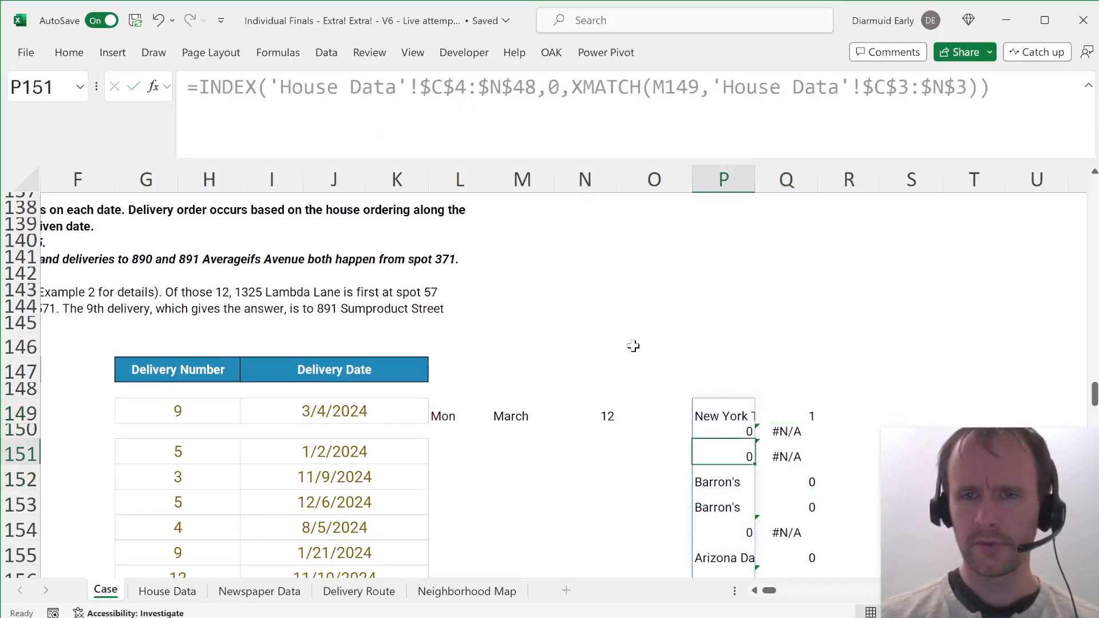
key(Up)
key(Up)
key(Right)
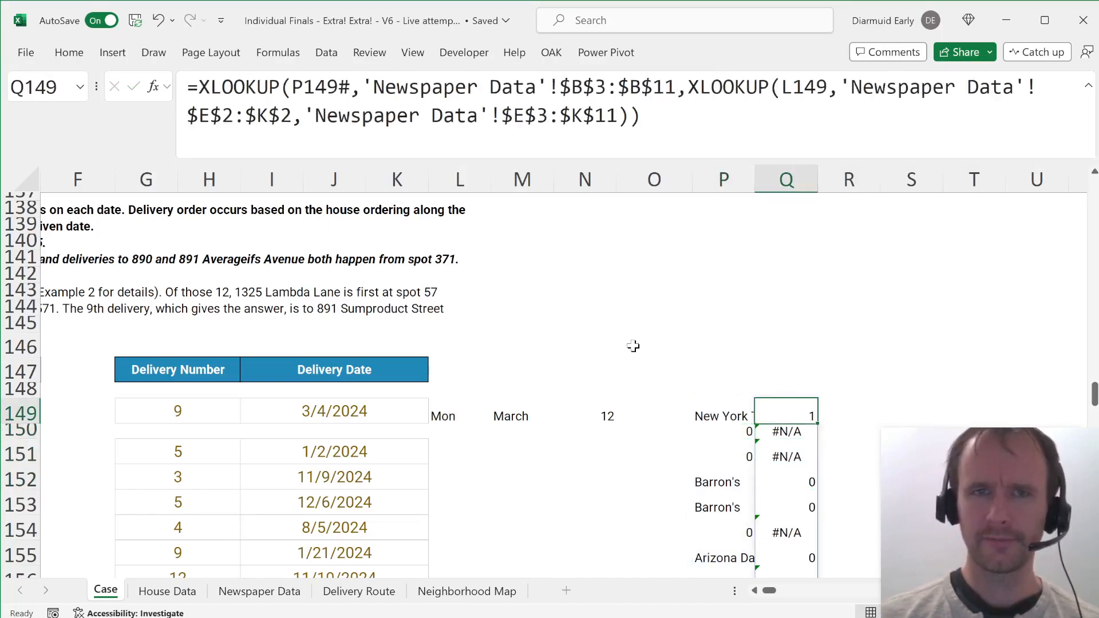
Step: Try appending &"" to the P149# lookup value in Q149, and undo that edit
click(350, 89)
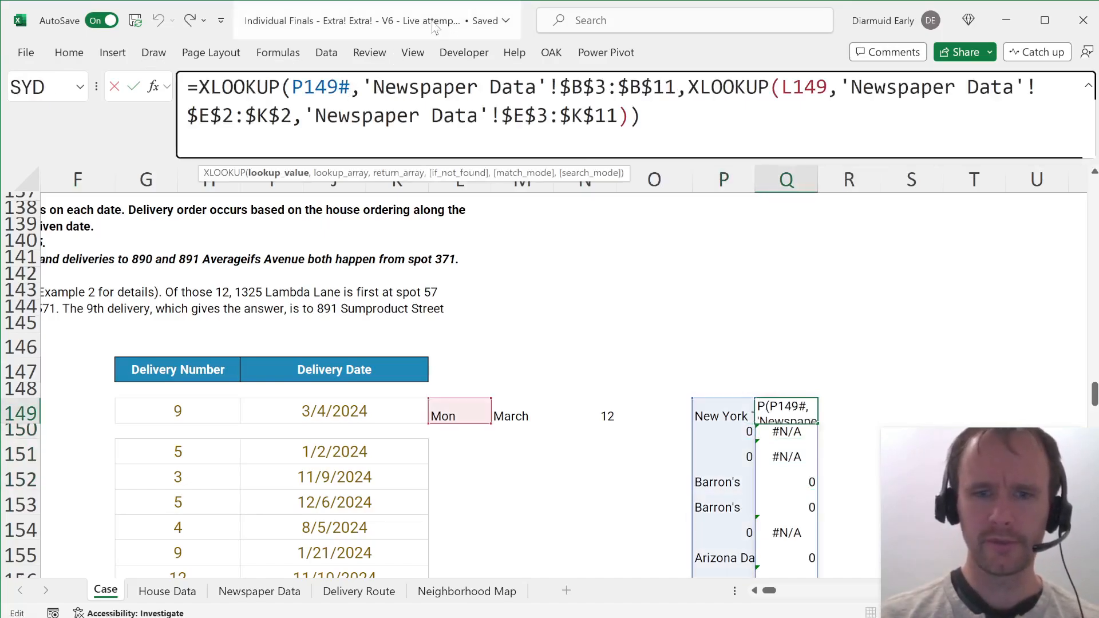
text(&"")
key(Return)
key(Up)
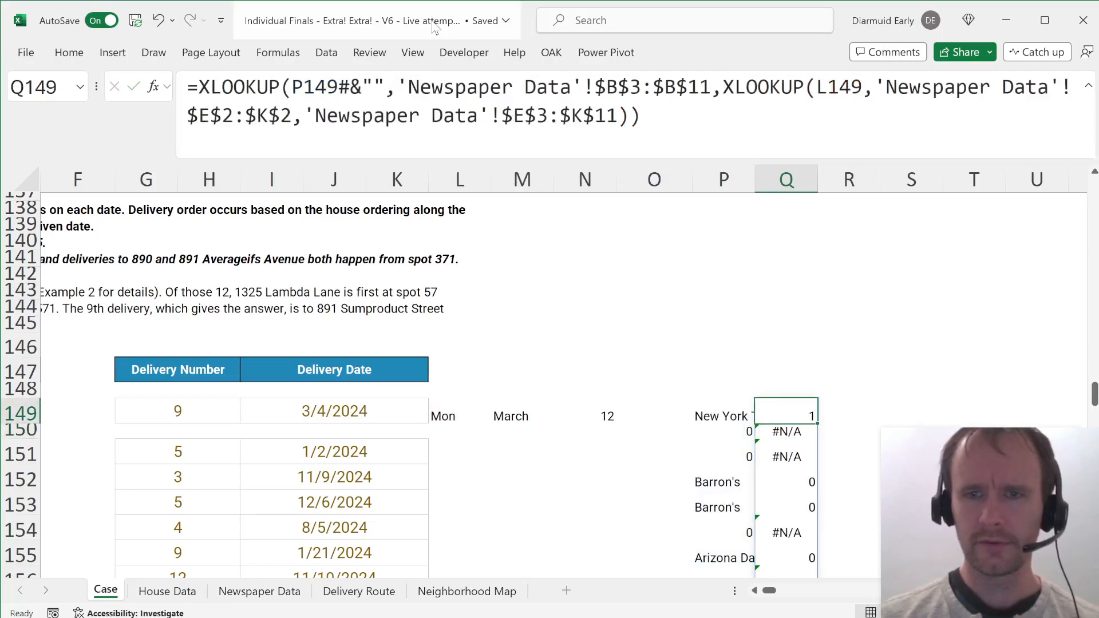
key(ctrl+z)
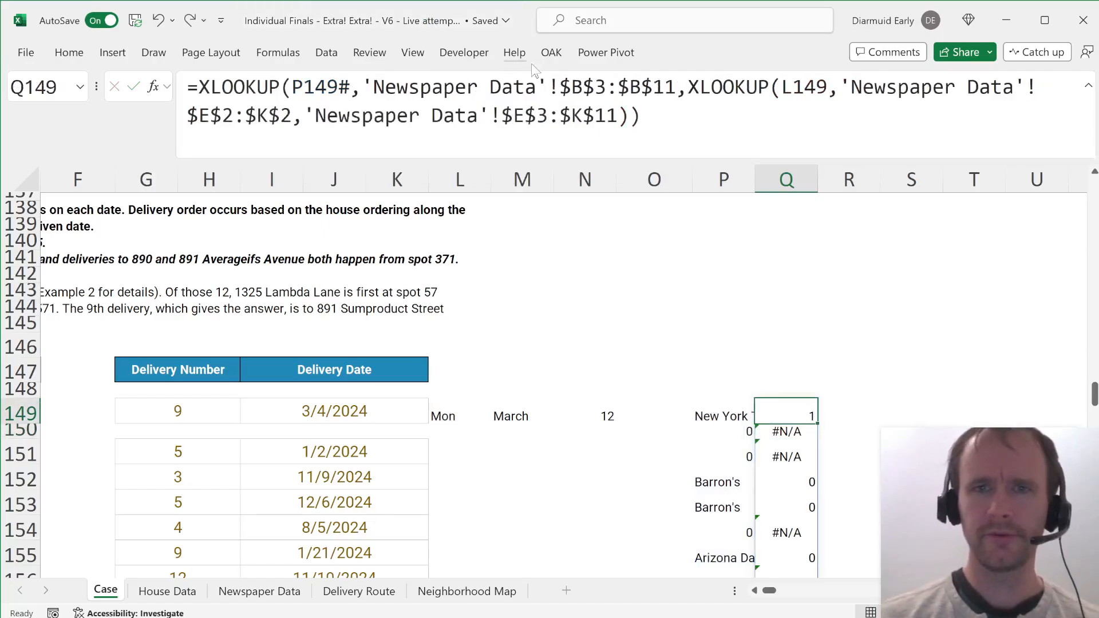
Step: Add 0 as the if_not_found argument of the nested XLOOKUP in Q149 and check the spilled results
click(625, 116)
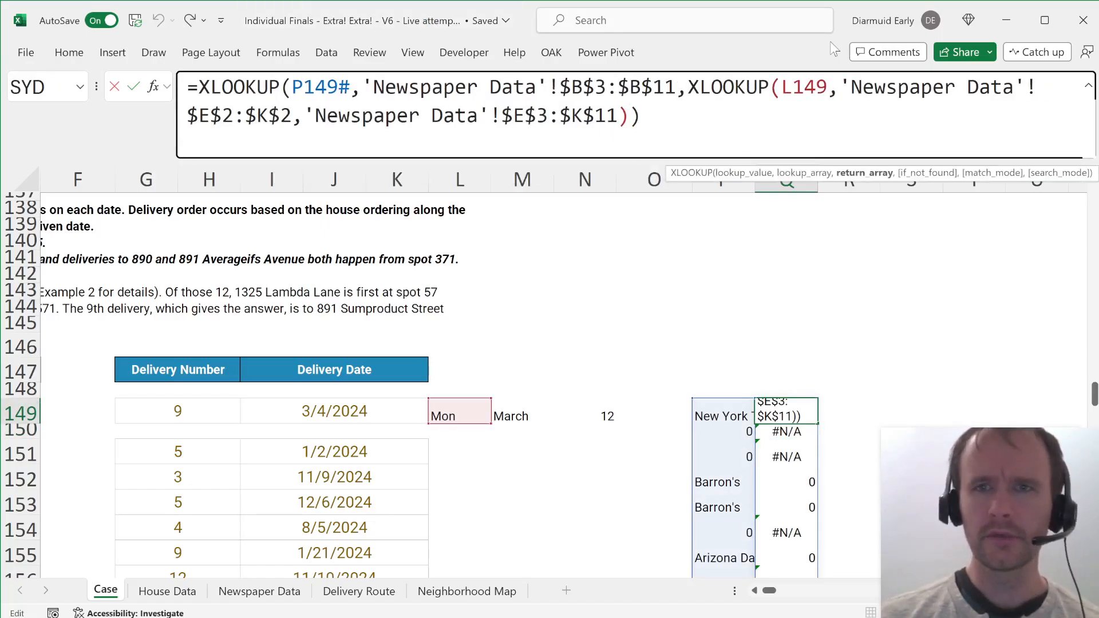
text(,0)
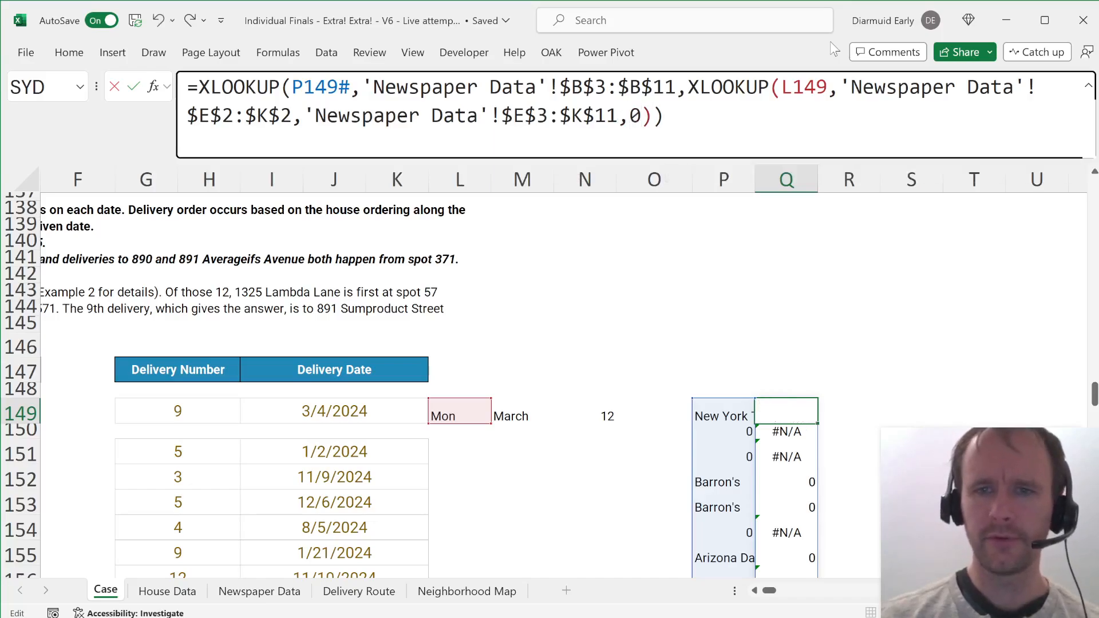
key(Return)
key(Up)
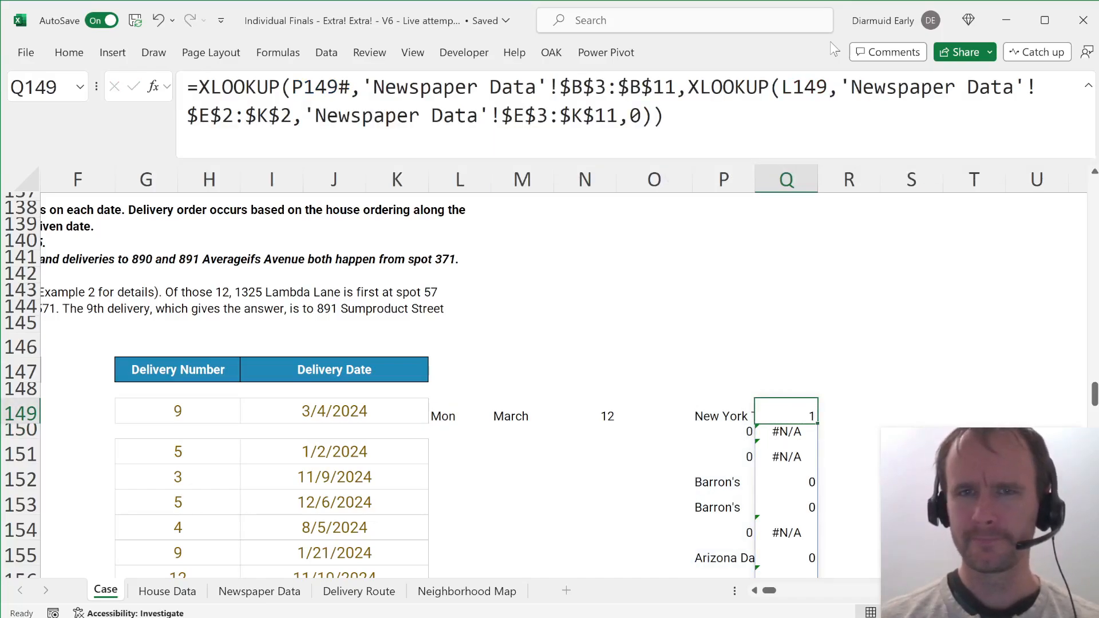
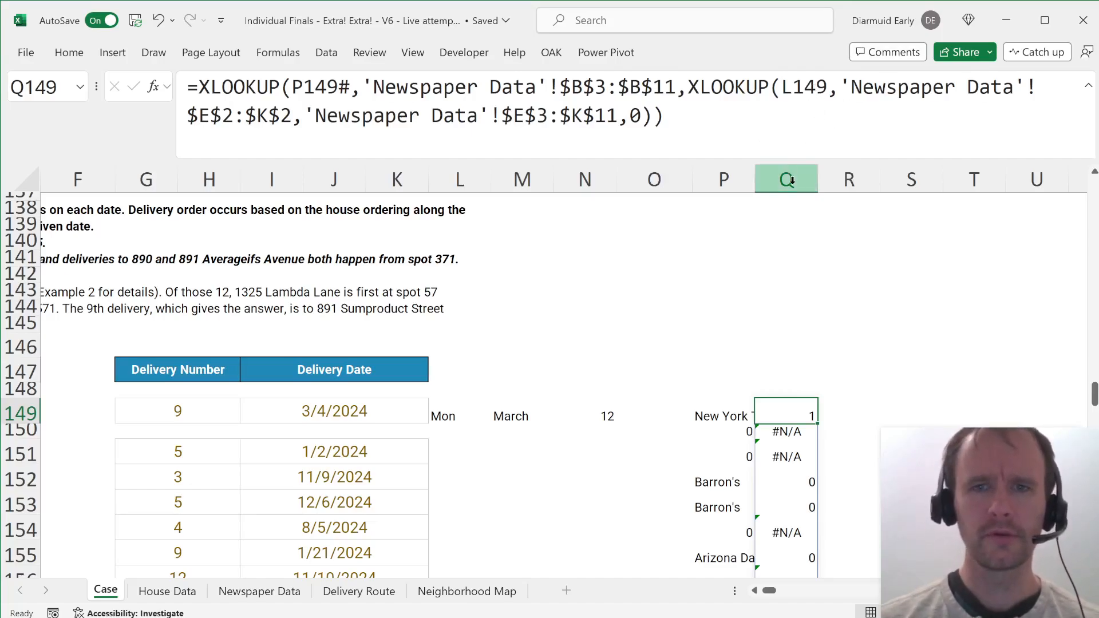
key(Down)
key(Left)
key(Right)
key(Up)
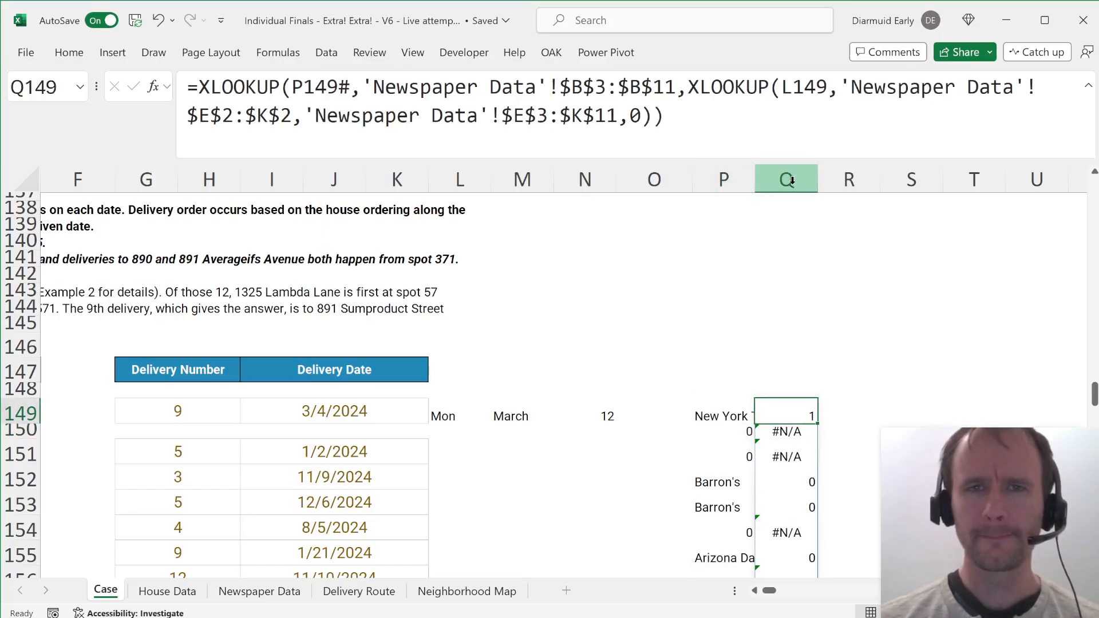
Step: Move the 0 if_not_found argument in Q149 from the nested XLOOKUP to the outer XLOOKUP
click(646, 117)
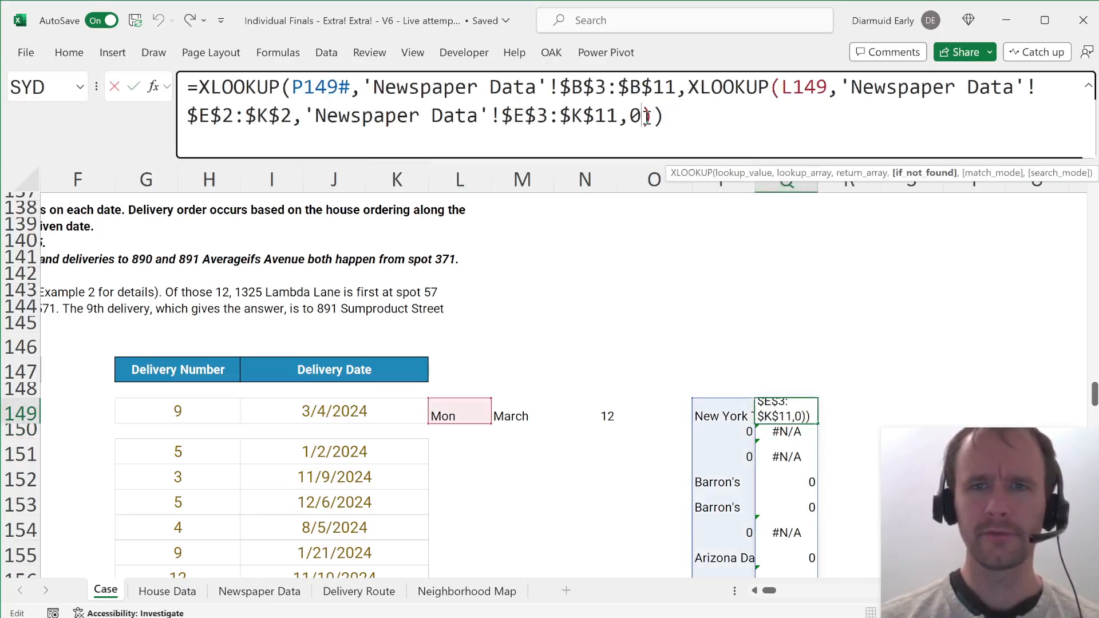
key(shift+Left)
key(shift+Left)
key(ctrl+x)
key(Right)
key(ctrl+v)
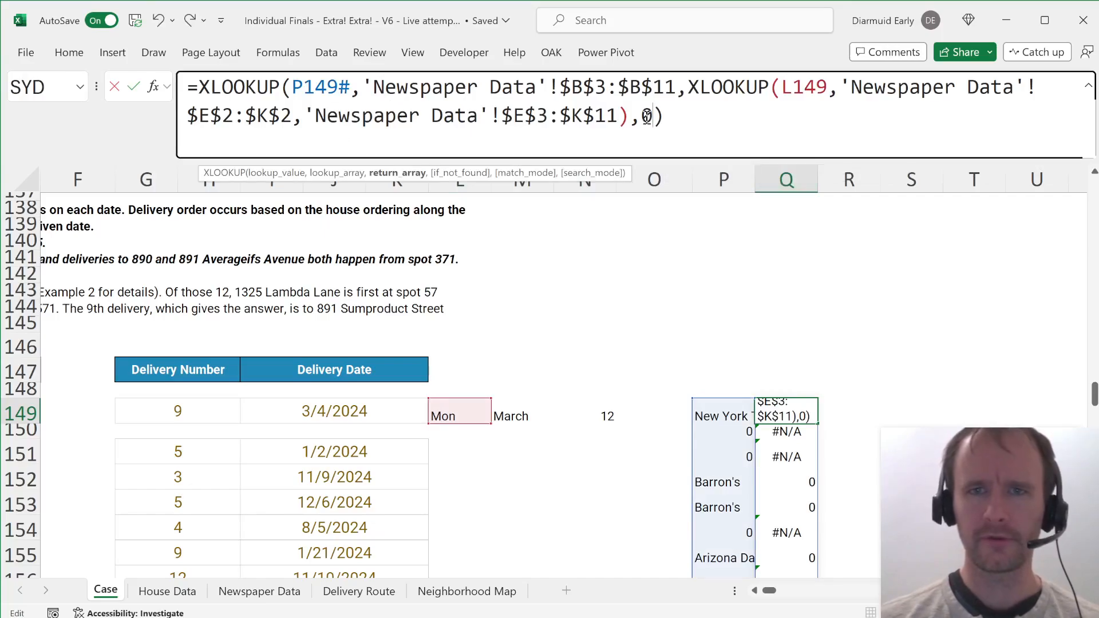
key(Return)
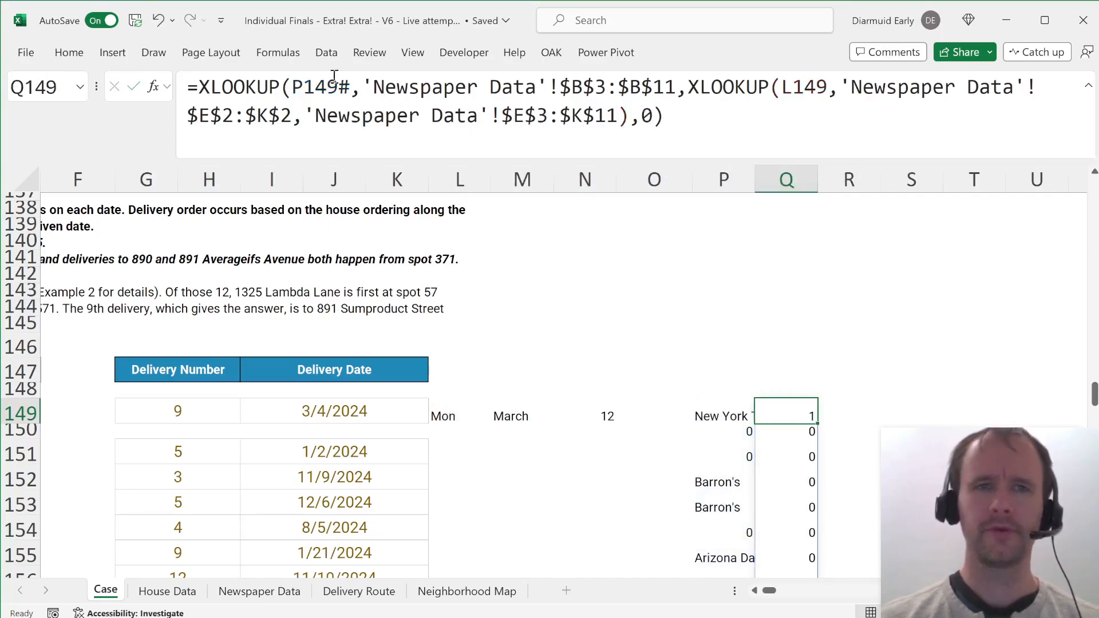
Step: Wrap P149's INDEX formula in a LET function that assigns its result to the variable papers
key(Left)
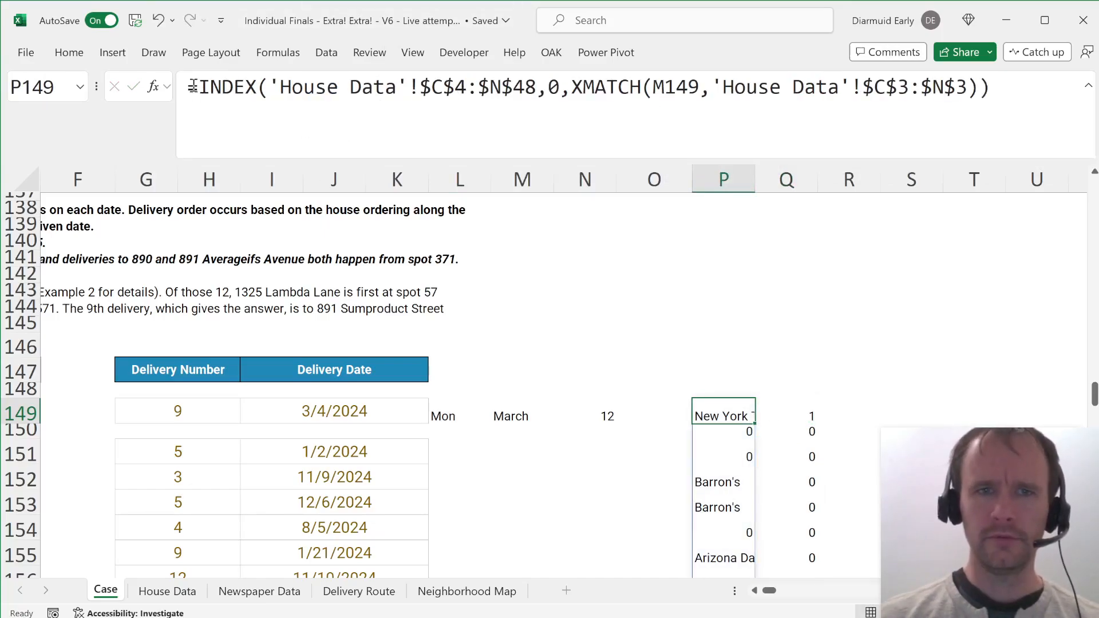
drag(198, 87, 366, 104)
key(Left)
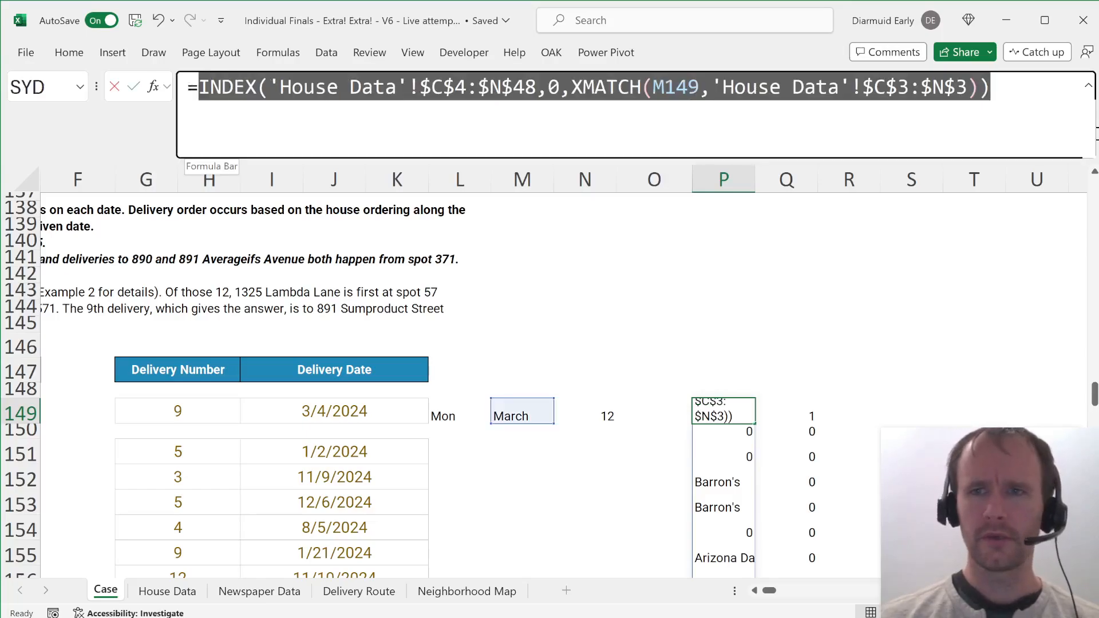
text(let)
key(Tab)
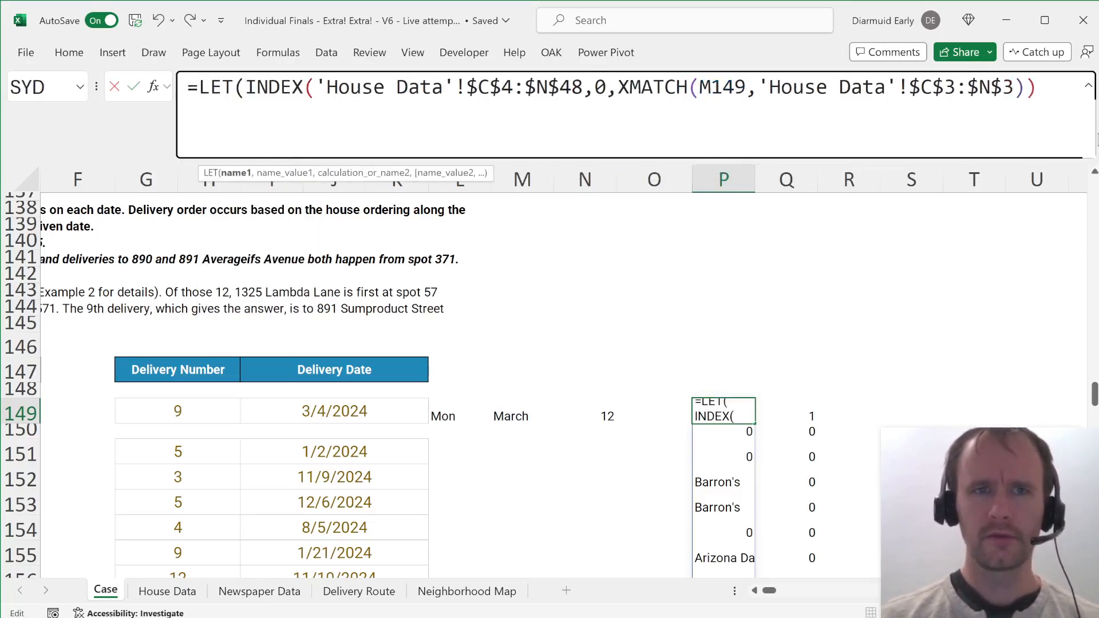
text(papers,)
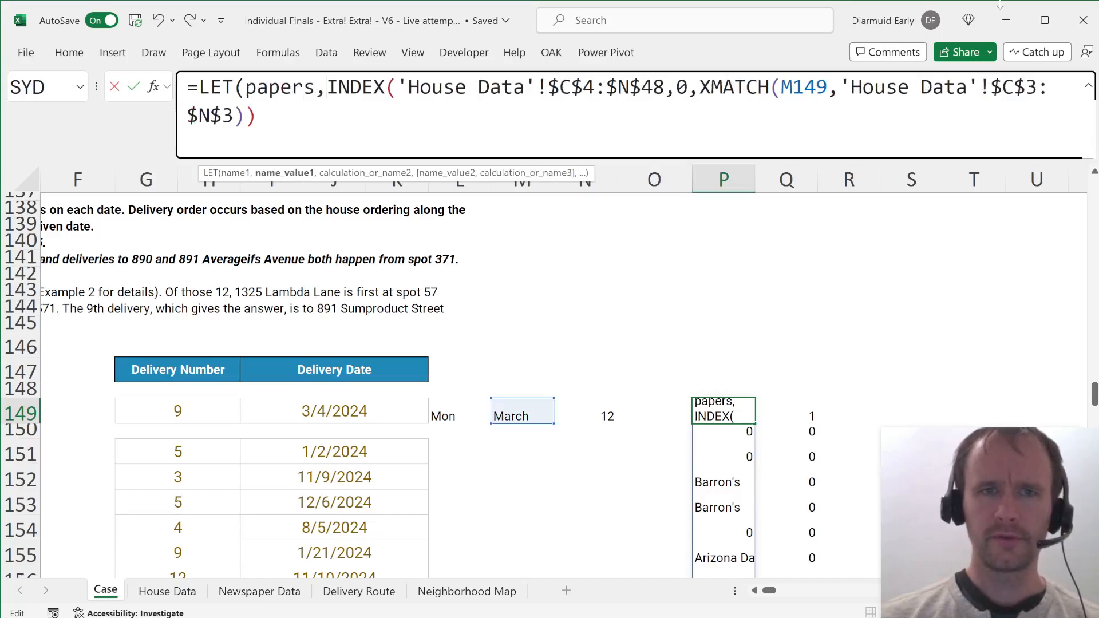
click(273, 121)
text(,)
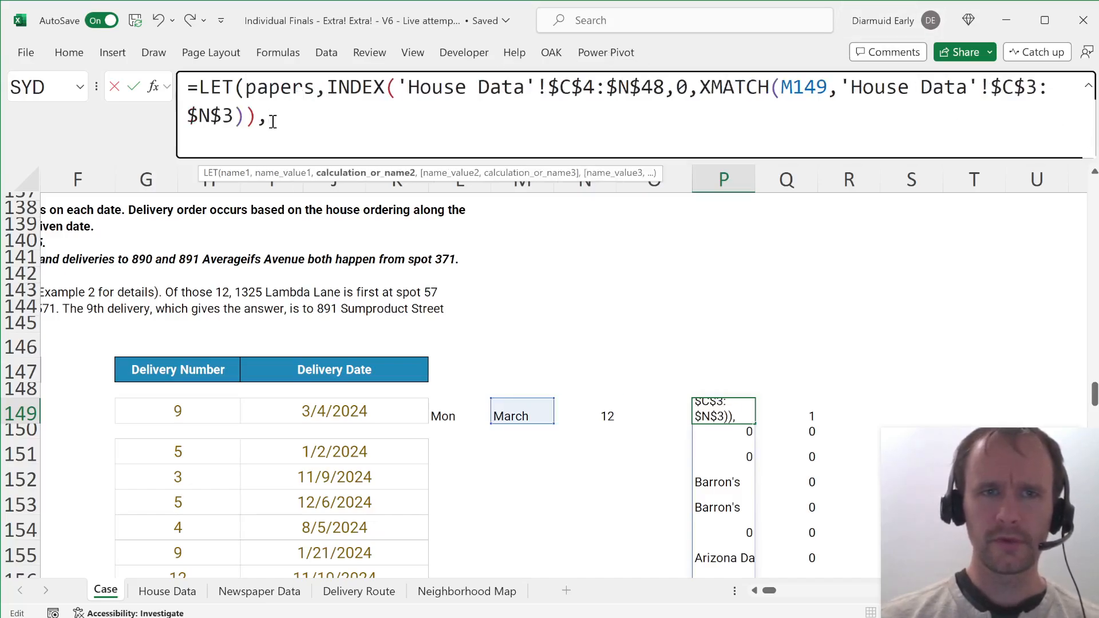
Step: Add a second LET variable del with placeholder x in P149, return del and enter the formula
text(del)
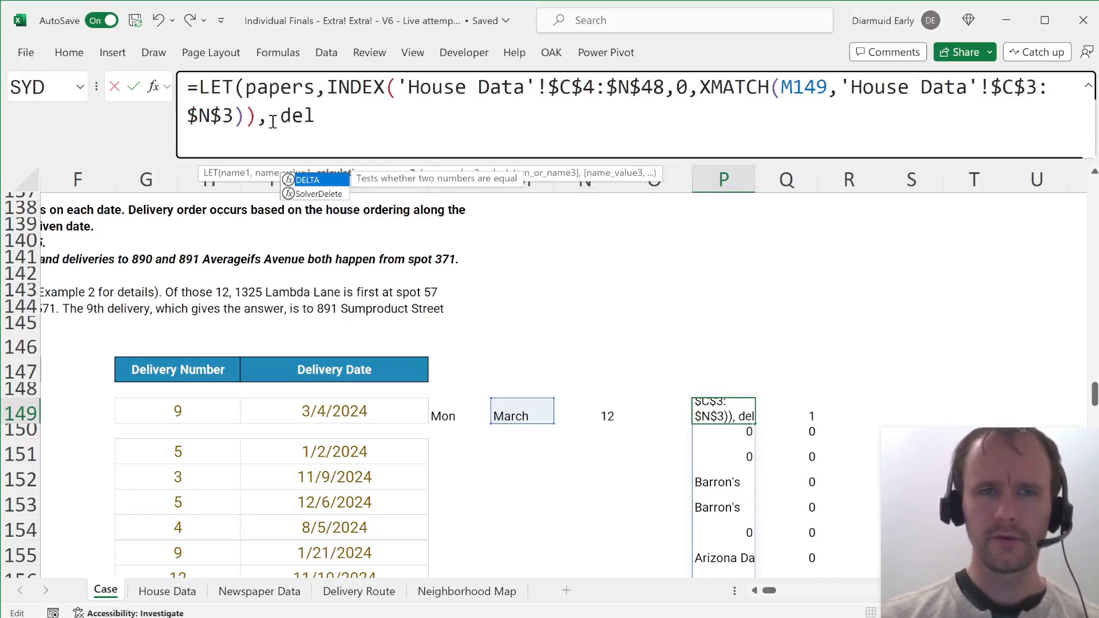
text(,)
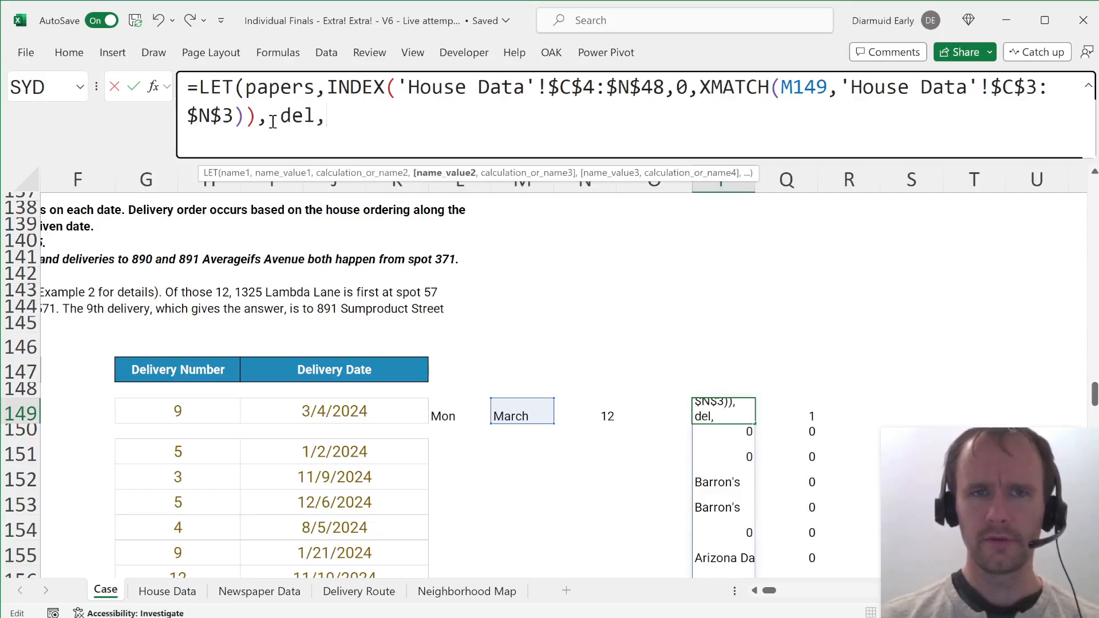
text( x, del))
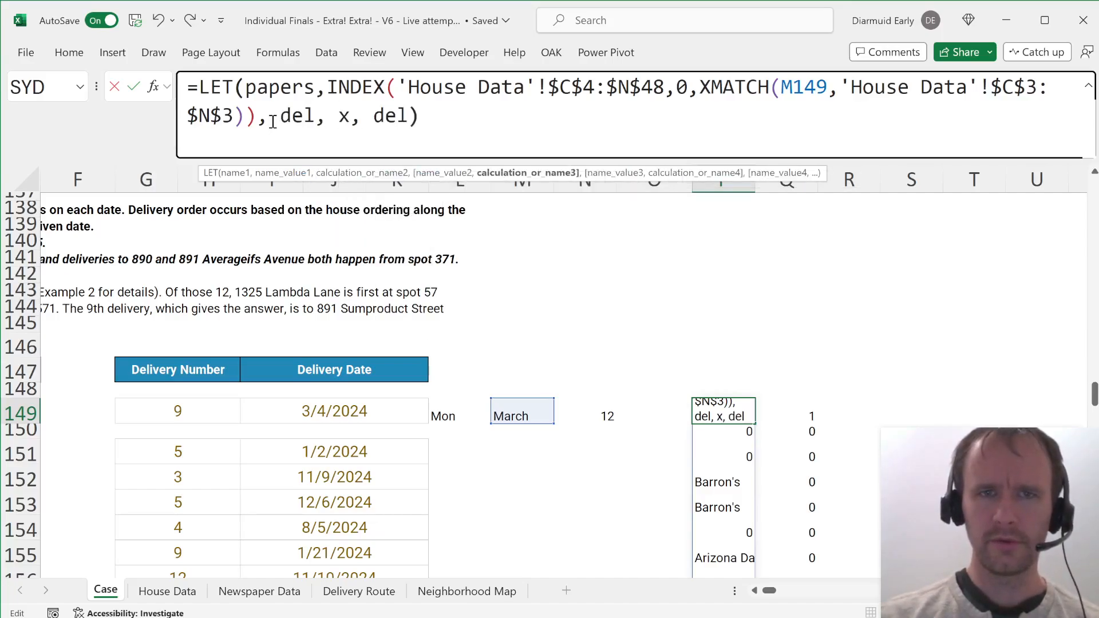
key(Return)
Step: Copy the nested XLOOKUP expression from Q149 and substitute it for the x placeholder in P149's LET formula
key(Up)
key(Right)
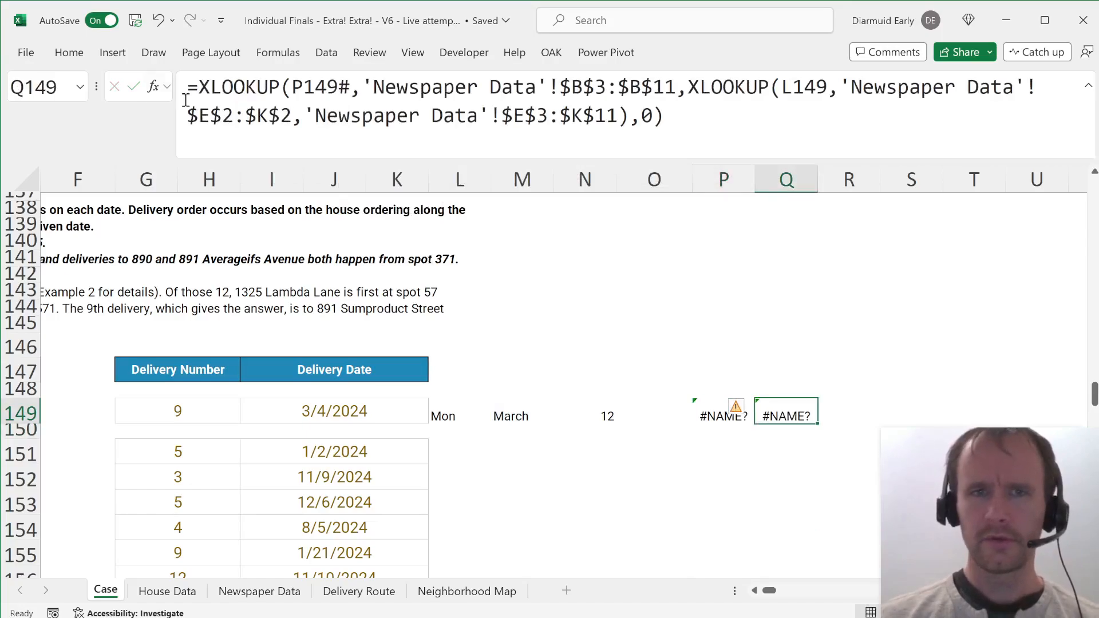
click(197, 86)
drag(197, 86, 738, 142)
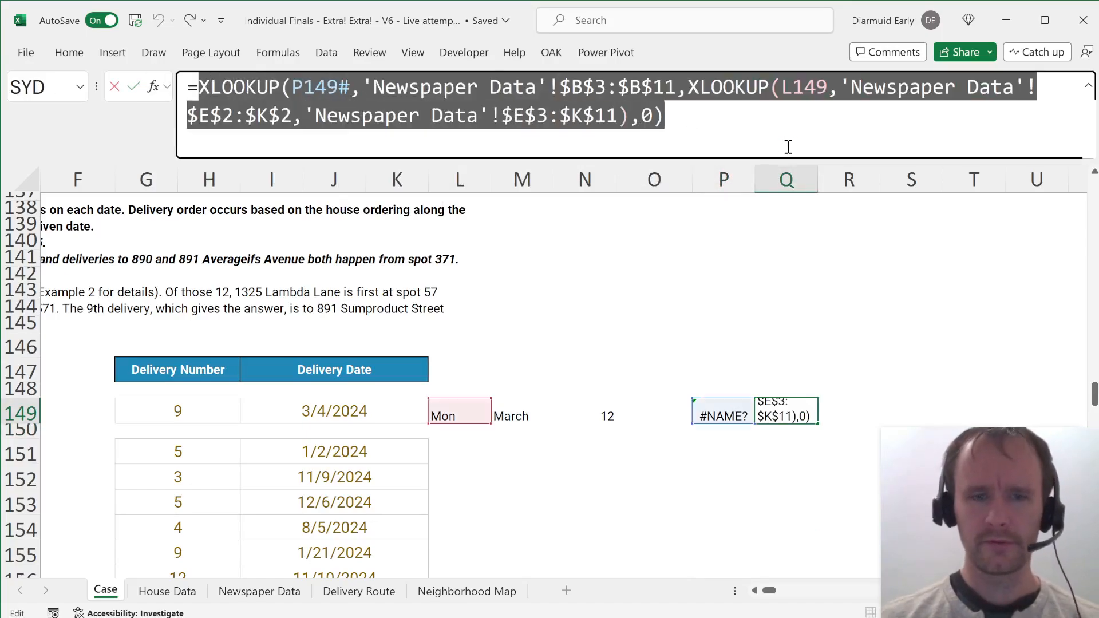
key(Escape)
key(Left)
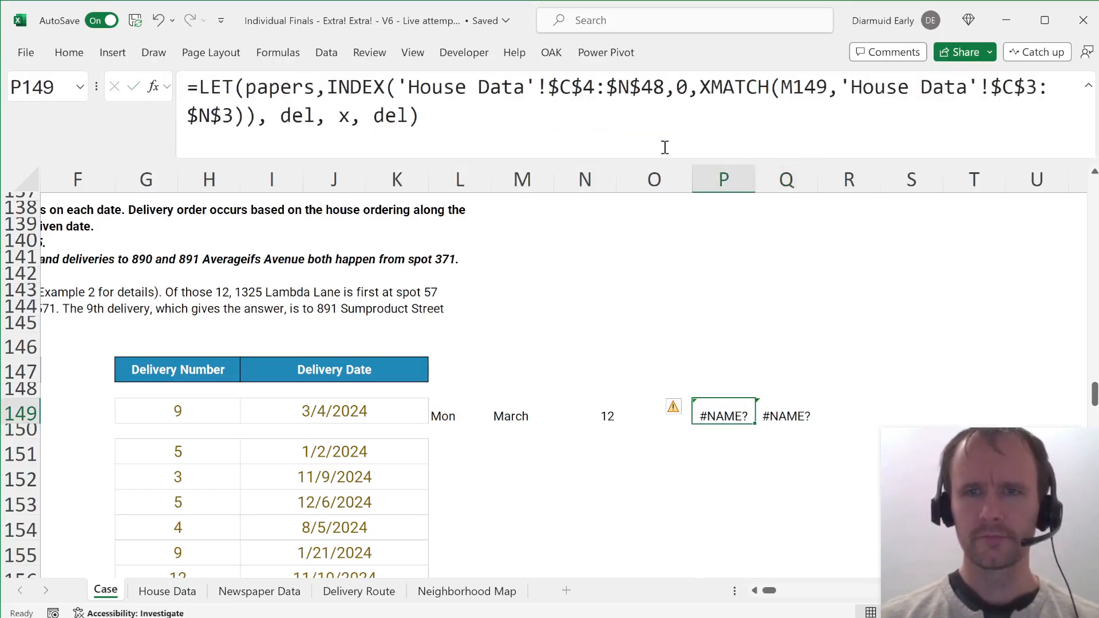
double_click(345, 115)
key(ctrl+v)
Step: Replace the P149# lookup value with papers in P149's LET formula, enter it and check the spilled results
double_click(458, 116)
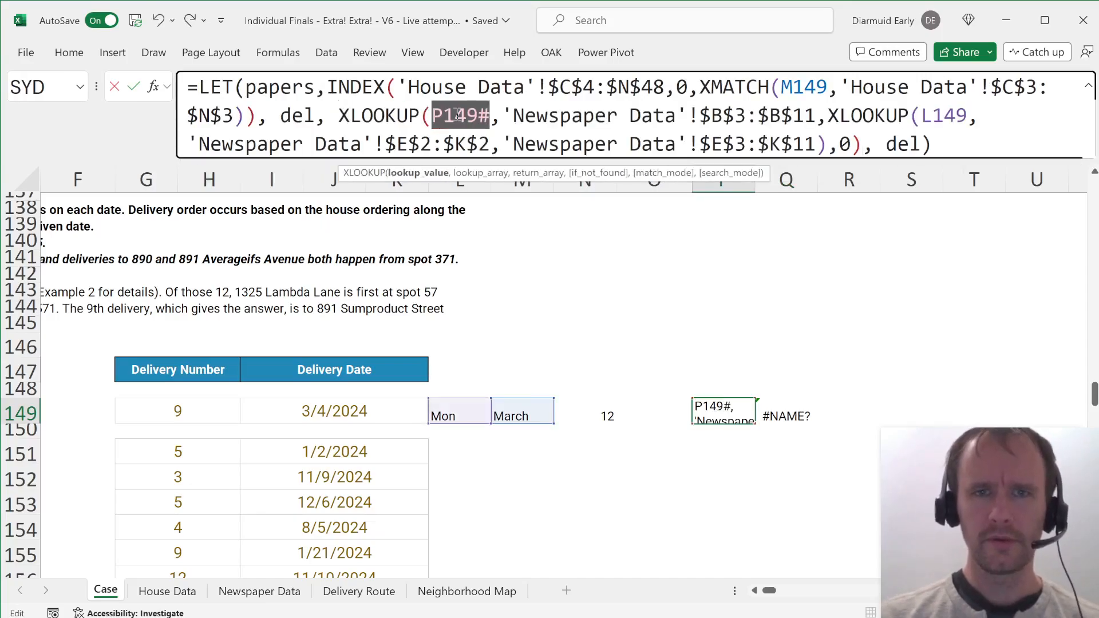
text(del)
key(BackSpace)
key(BackSpace)
key(BackSpace)
text(papers)
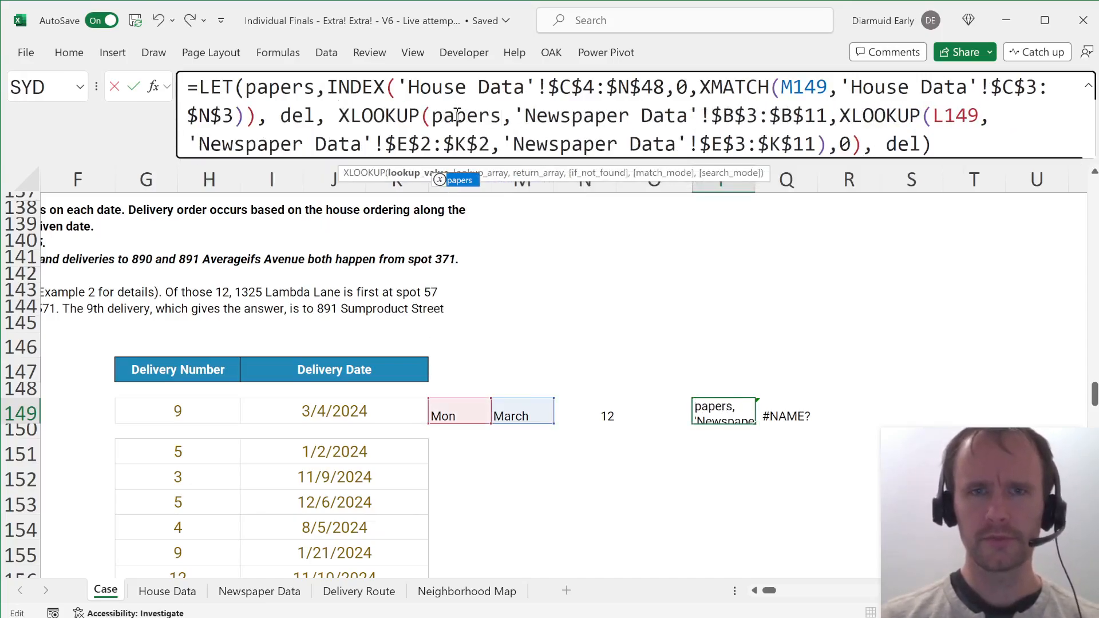
key(Return)
key(Up)
scroll(458, 116, down, 4)
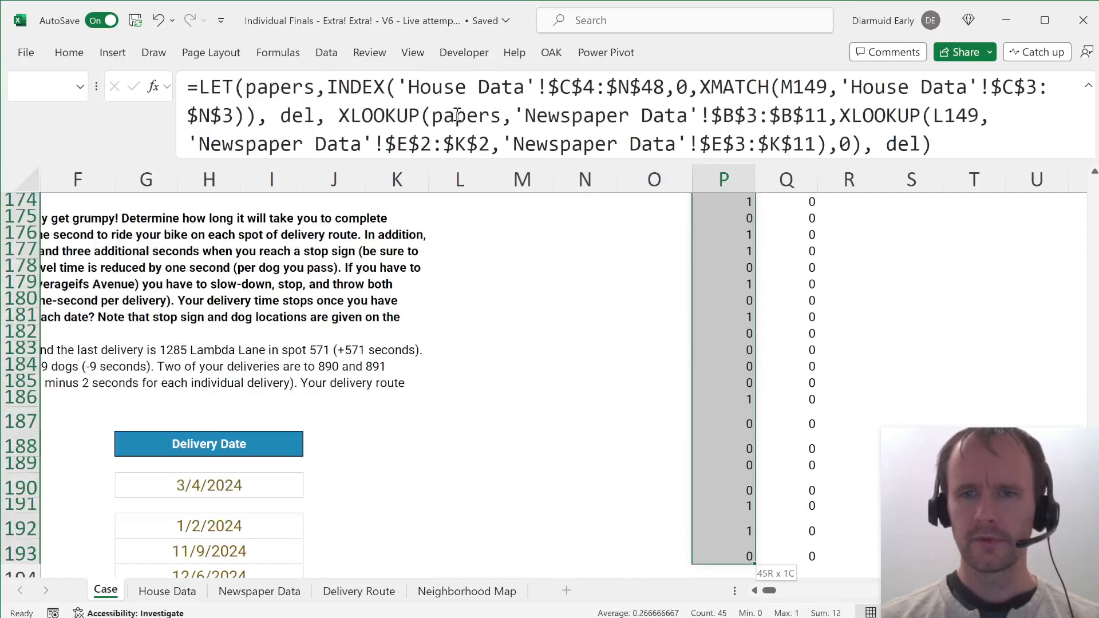
key(Up)
key(Down)
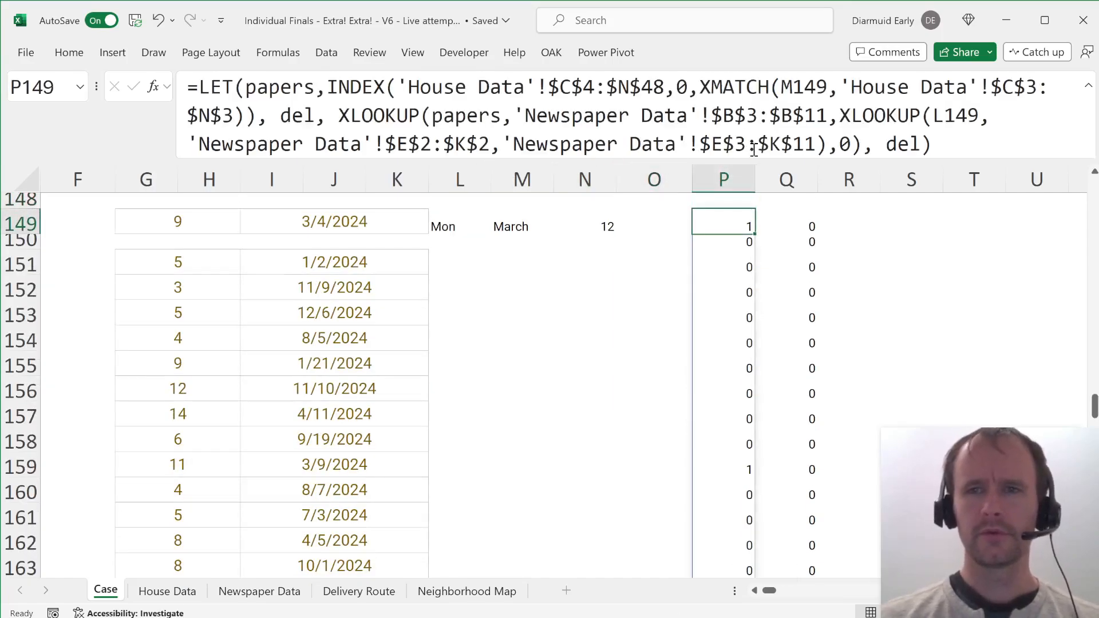
Step: Define the name adList for the house addresses in B4:B48 on the House Data sheet
key(ctrl+Page_Down)
key(Left)
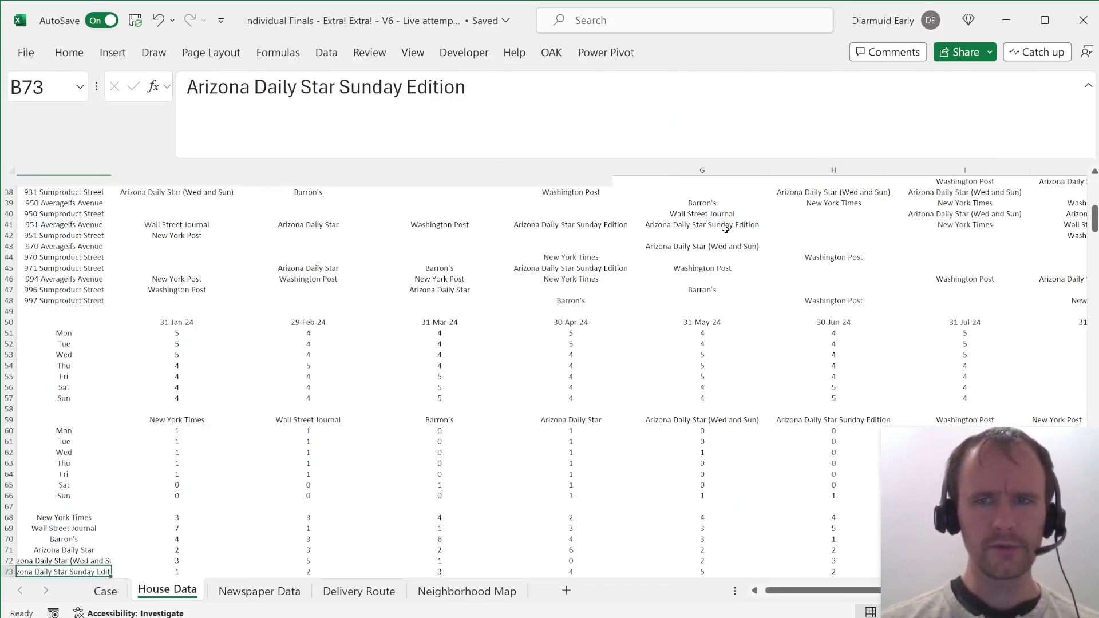
key(Left)
key(Up)
key(Up)
key(Right)
key(ctrl+Up)
key(ctrl+Up)
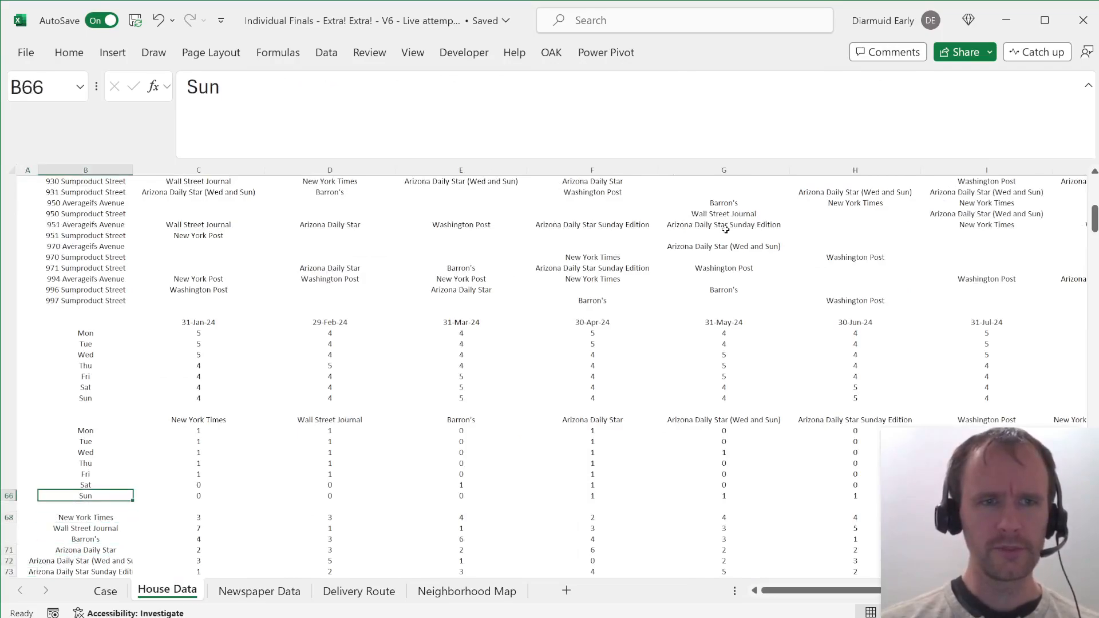
key(ctrl+Up)
key(ctrl+Up)
key(ctrl+Up)
key(ctrl+Up)
key(ctrl+Up)
key(Down)
key(Down)
key(Down)
key(ctrl+shift+Down)
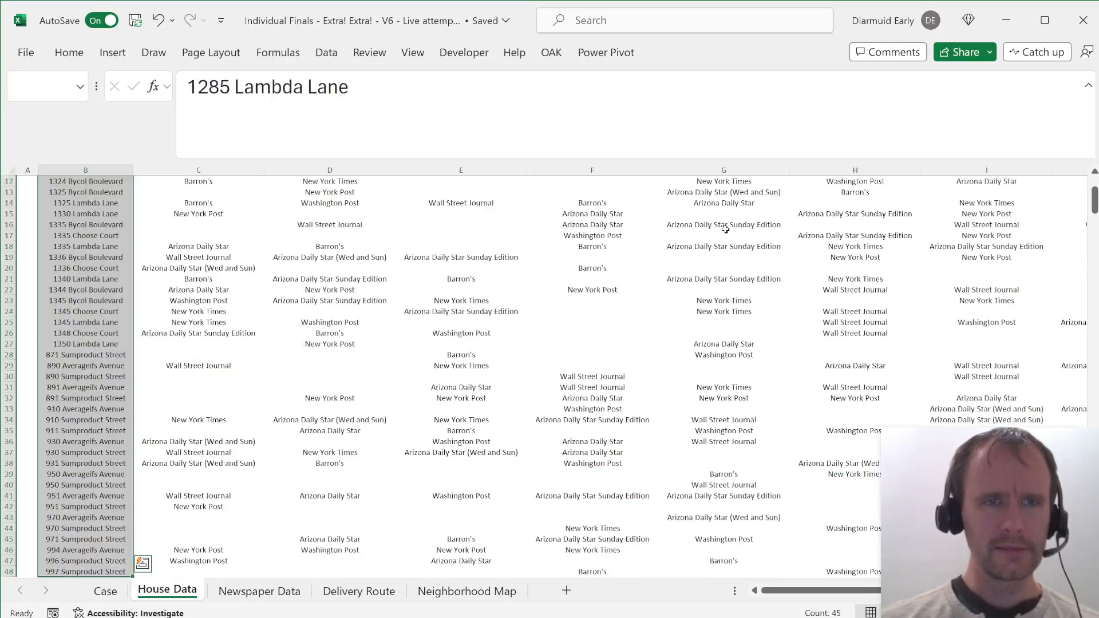
click(44, 84)
text(adList)
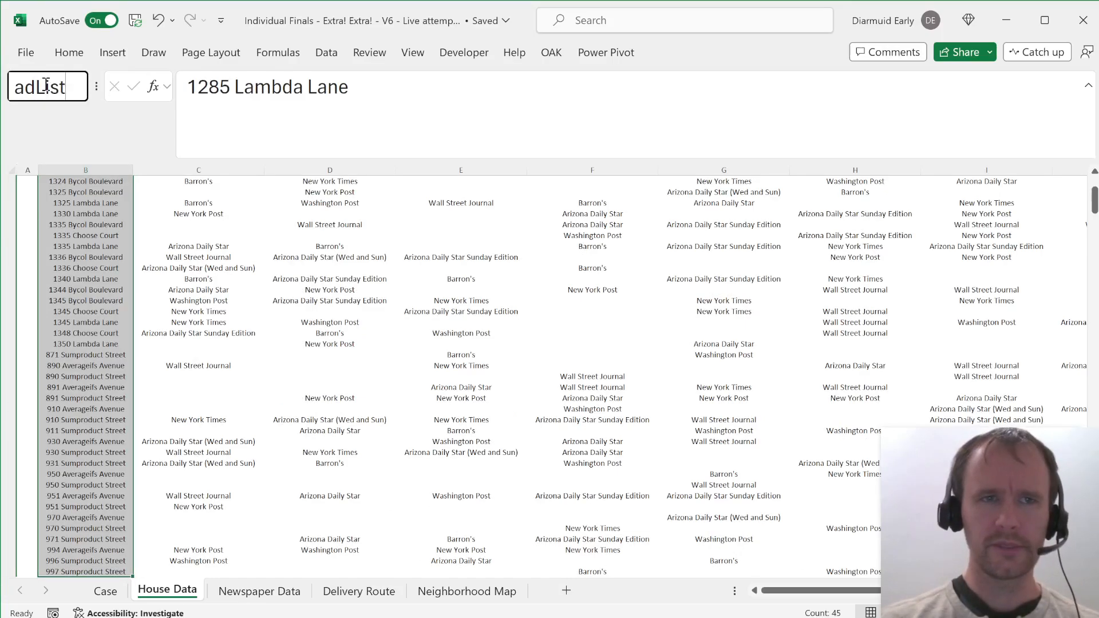
key(Return)
Step: On the Case sheet, make P149's LET return FILTER(adList,del) on a new line and check the spilled addresses
key(ctrl+Page_Up)
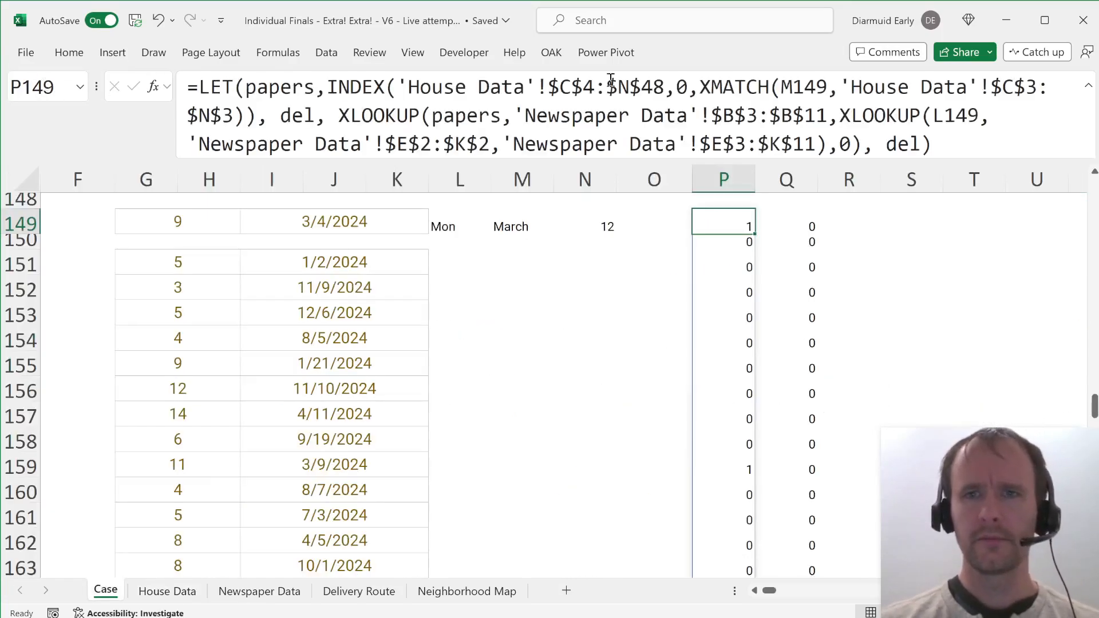
click(894, 146)
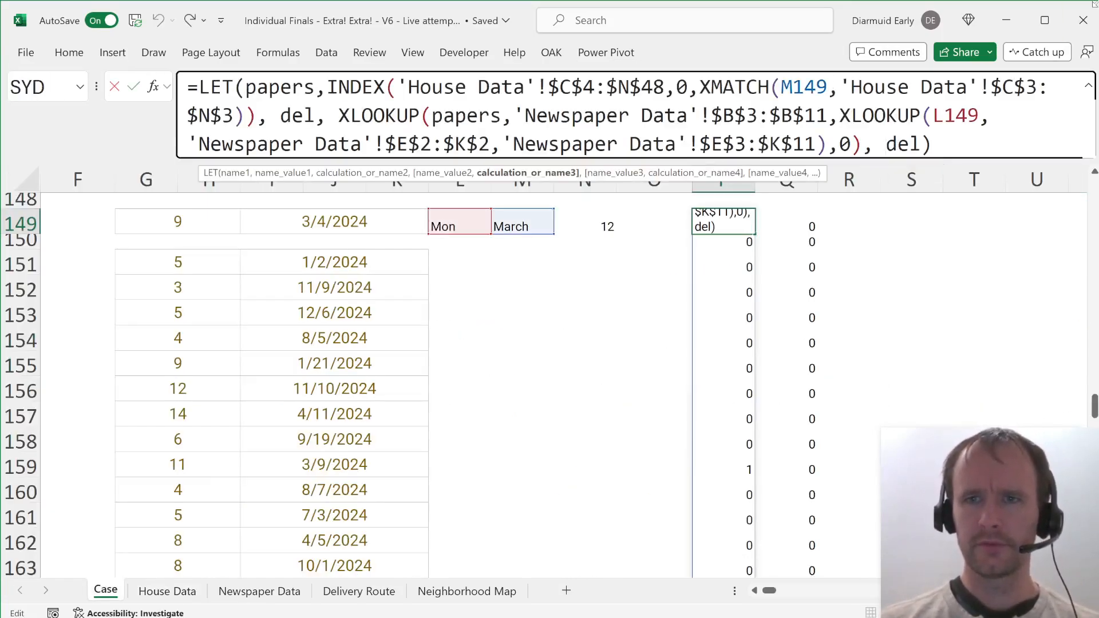
key(alt+Return)
text(fil)
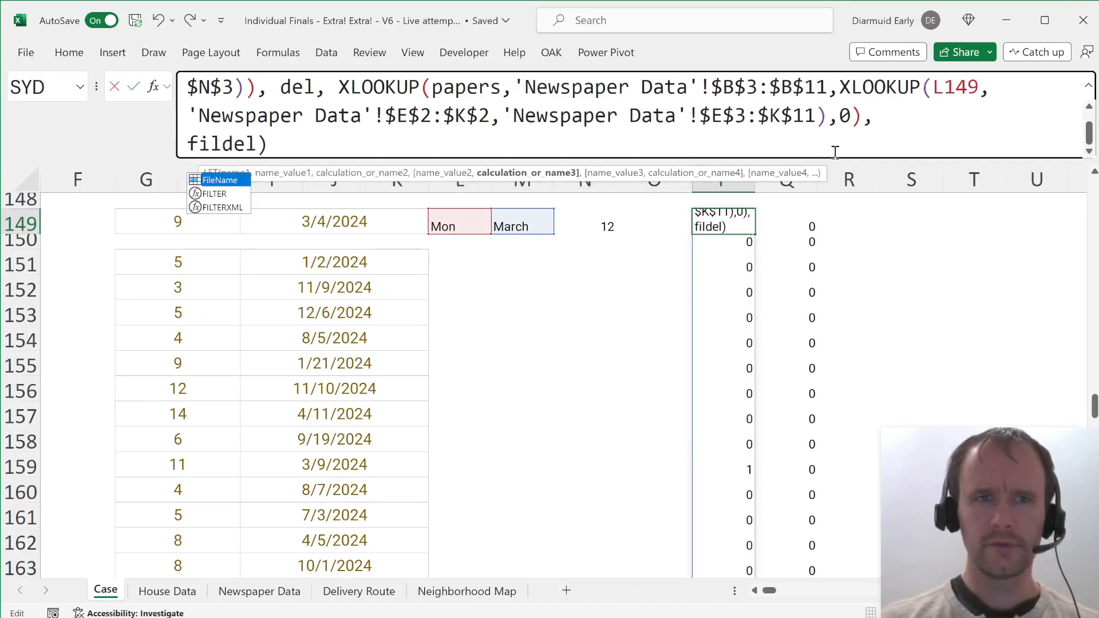
key(Down)
key(Tab)
text(adkl)
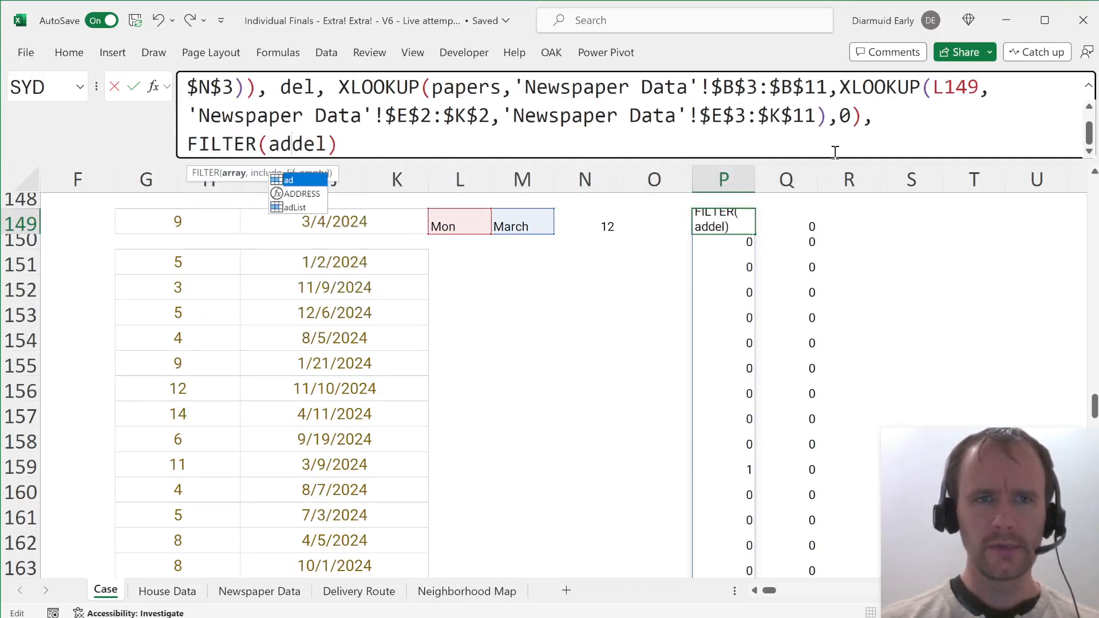
key(BackSpace)
key(BackSpace)
text(List,)
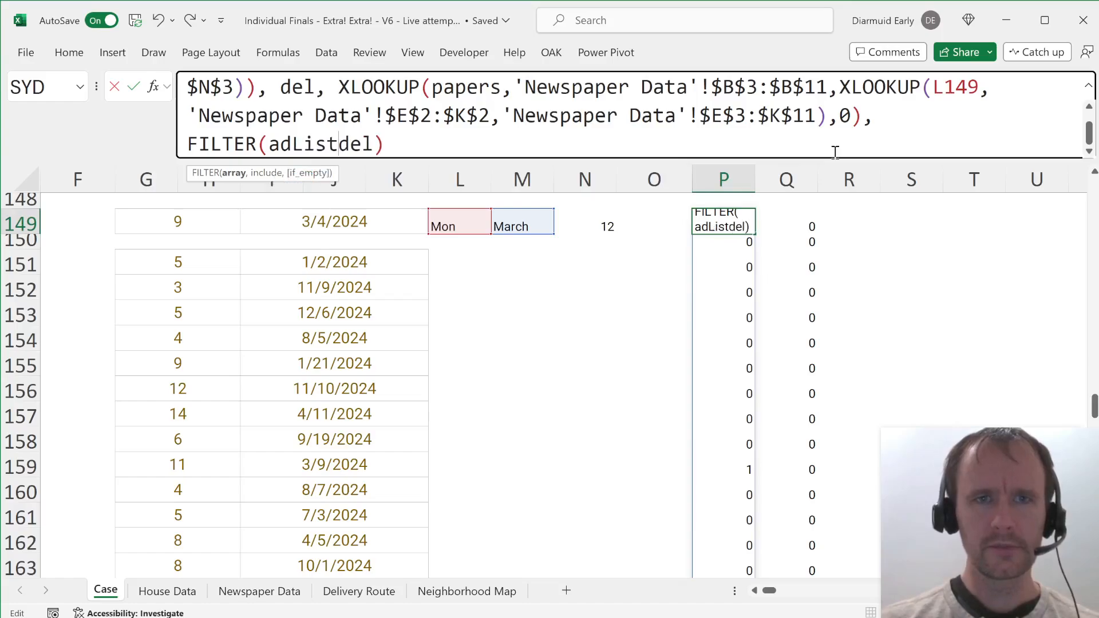
key(Right)
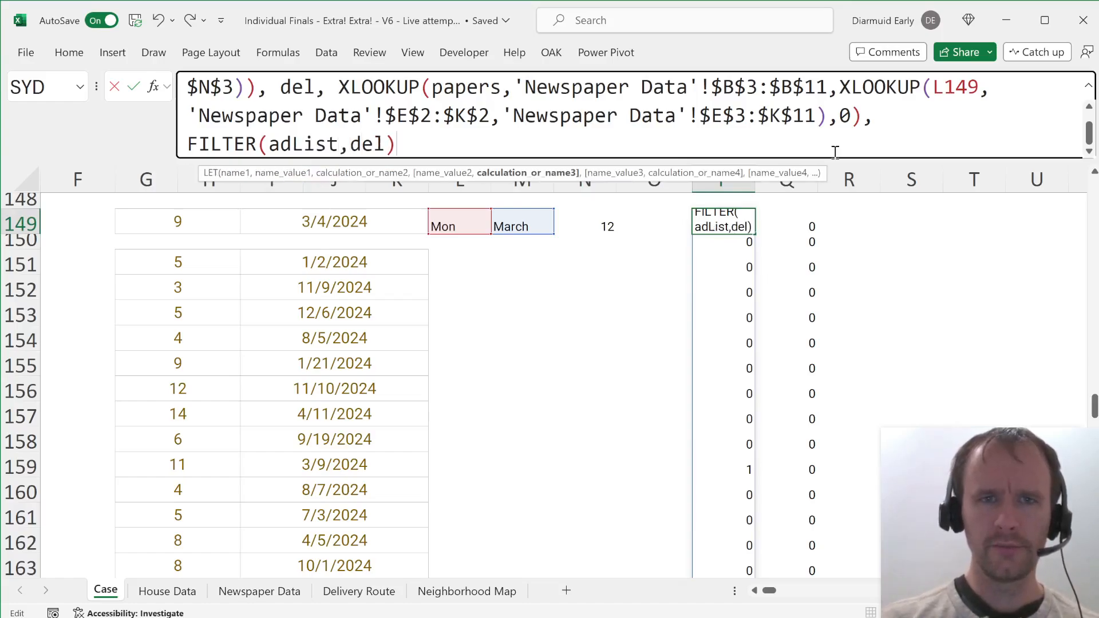
text())
key(Return)
key(Up)
key(ctrl+shift+Down)
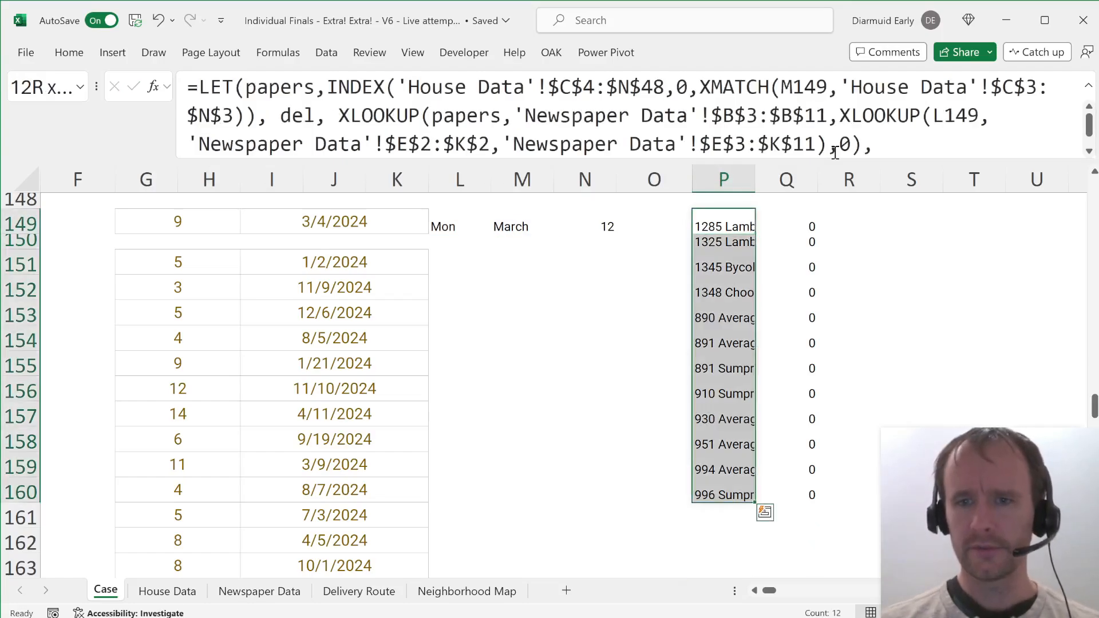
Step: Delete the redundant XLOOKUP formula in Q149 together with its spilled results
key(Right)
key(ctrl+shift+Down)
key(Delete)
key(Left)
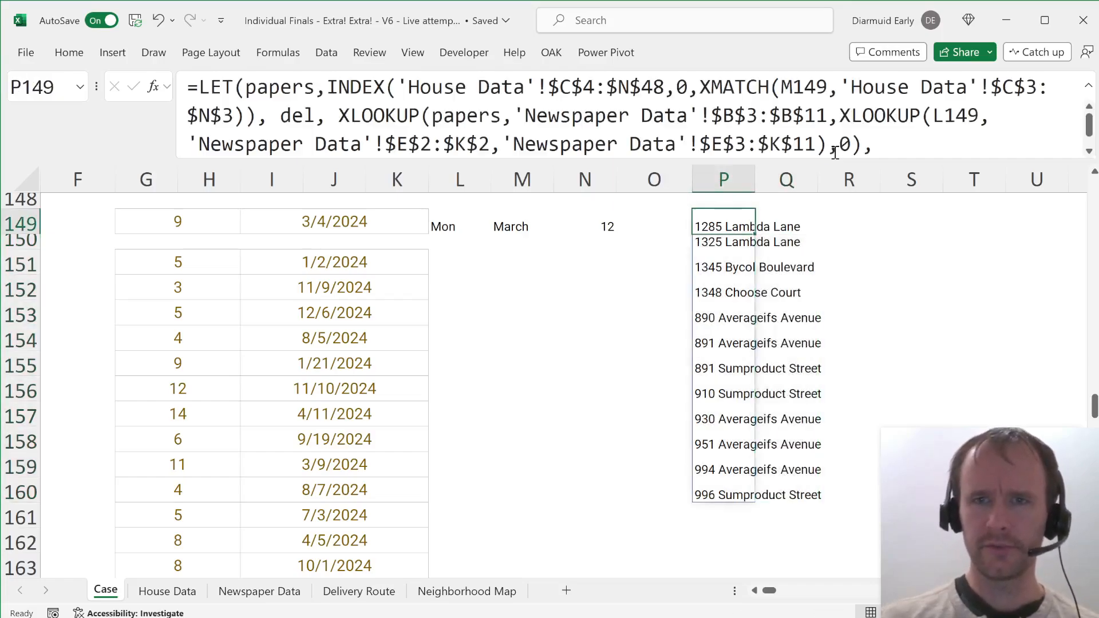
Step: Examine the Route Spot and House Address columns on the Delivery Route sheet and return to the Case sheet
key(ctrl+Page_Down)
key(ctrl+Page_Down)
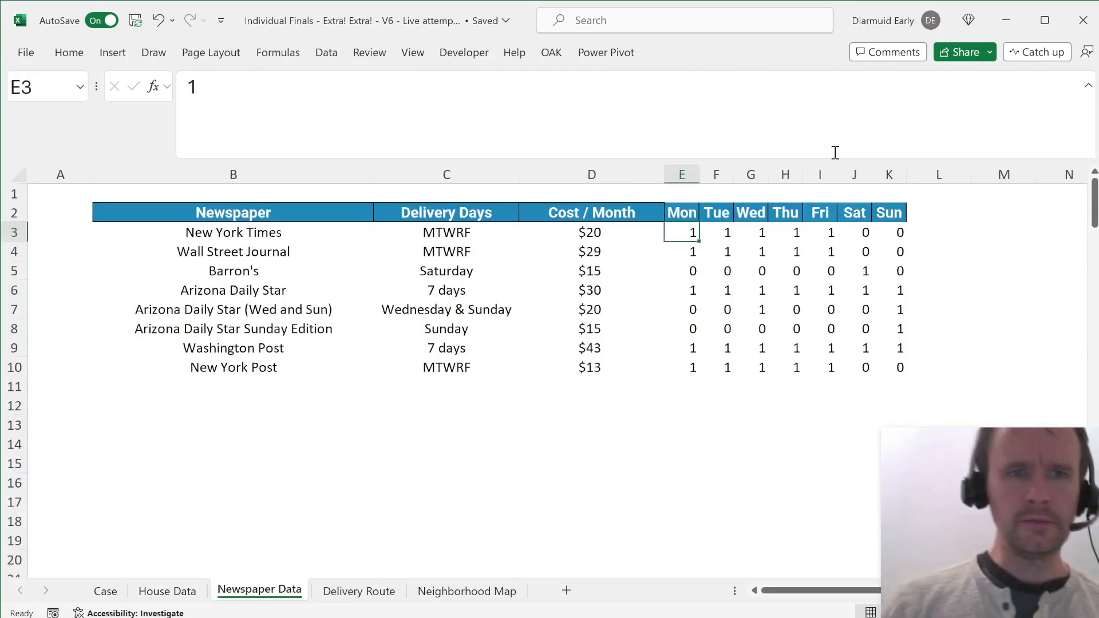
key(ctrl+Page_Down)
key(ctrl+Up)
key(Down)
key(Down)
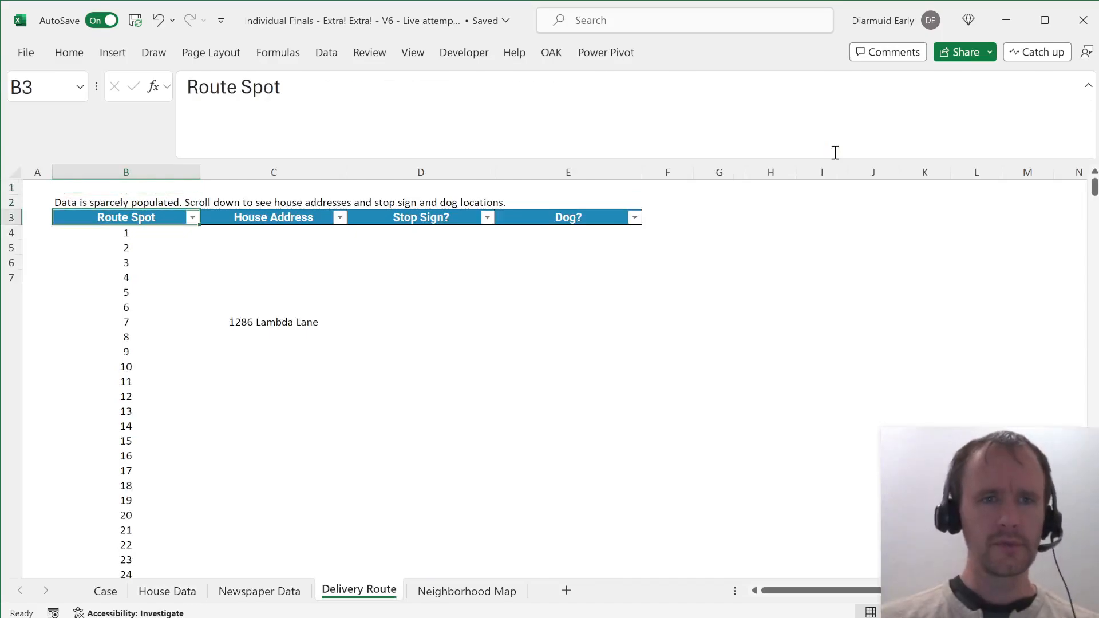
key(Down)
key(ctrl+Page_Up)
key(ctrl+Page_Up)
key(ctrl+Page_Up)
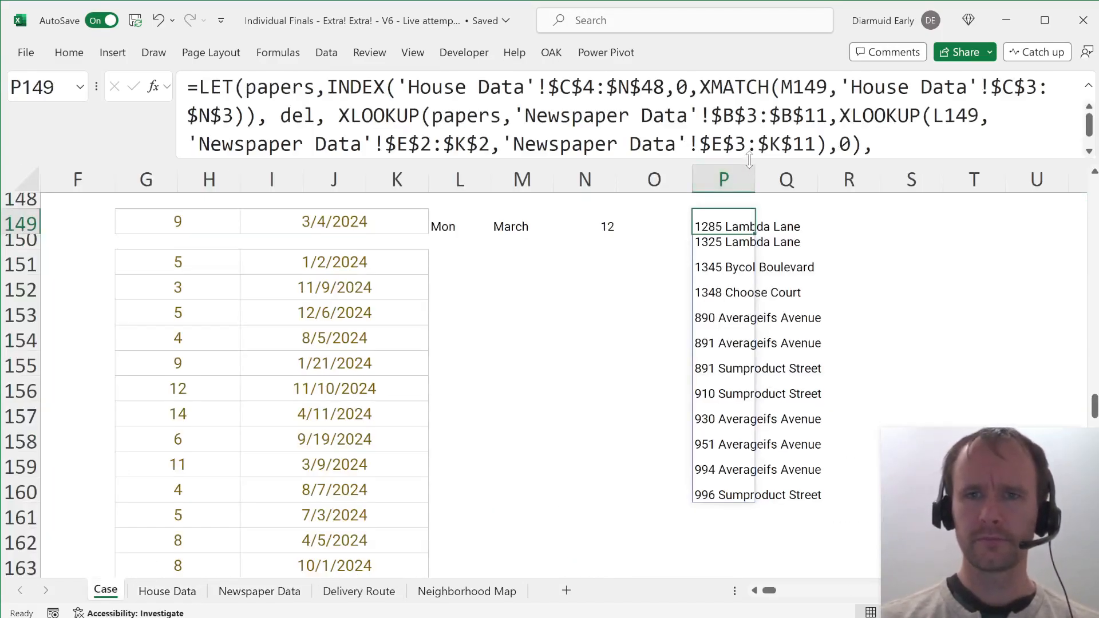
Step: Enlarge the formula bar to show P149's whole formula and compare the address list with the example answer
drag(749, 160, 749, 216)
scroll(535, 332, left, 3)
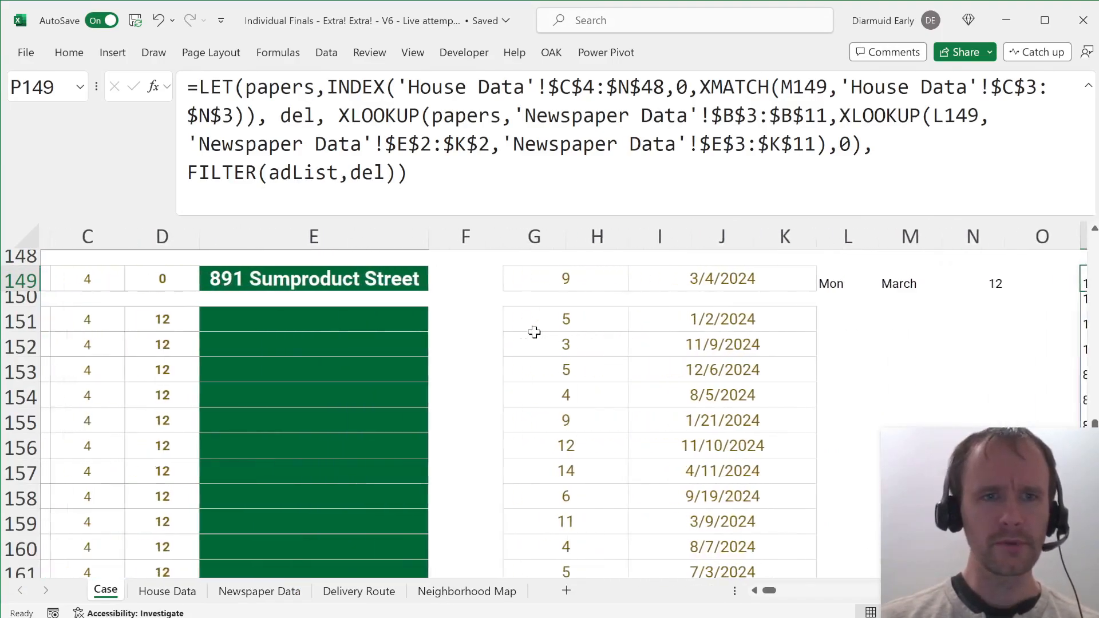
scroll(534, 332, right, 5)
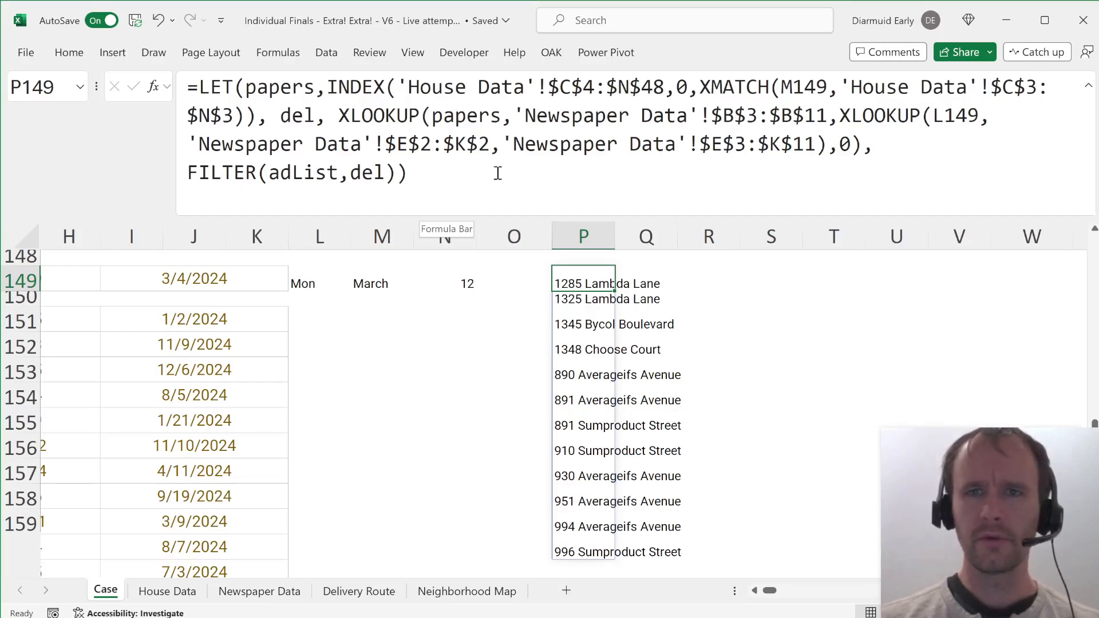
Step: In P149's LET formula, store FILTER(adList,del) under the name delList
click(190, 173)
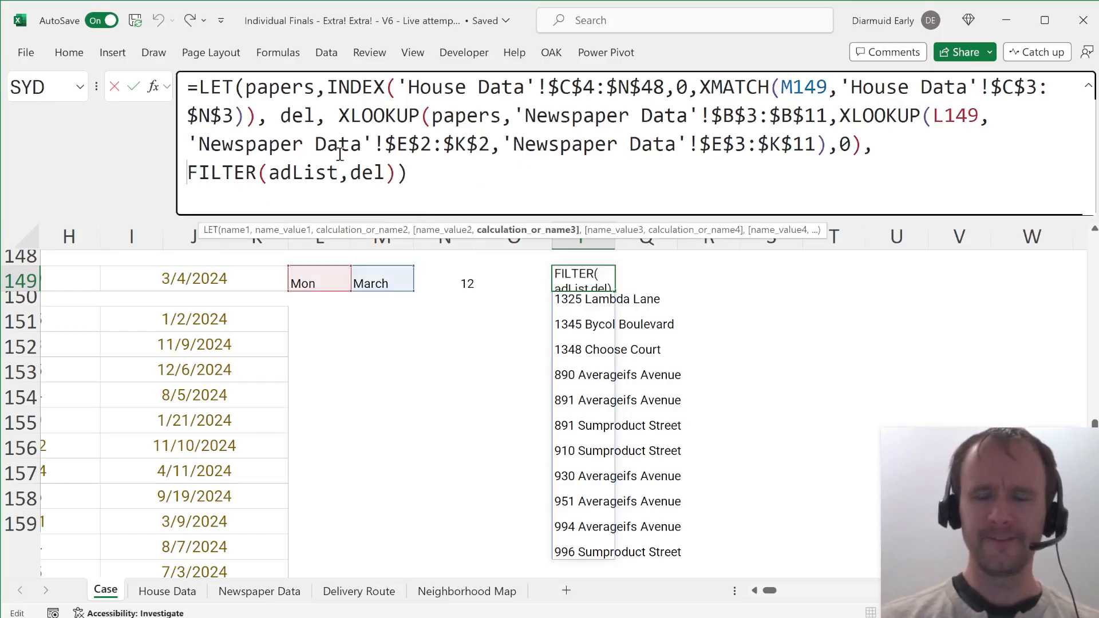
text(delList,)
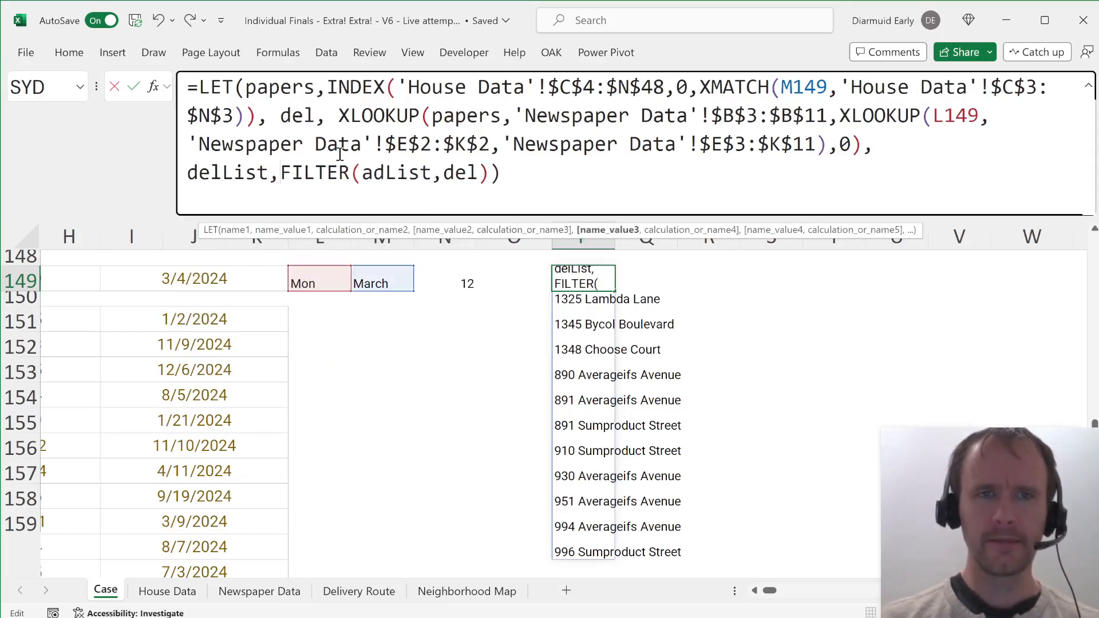
click(490, 173)
text(,)
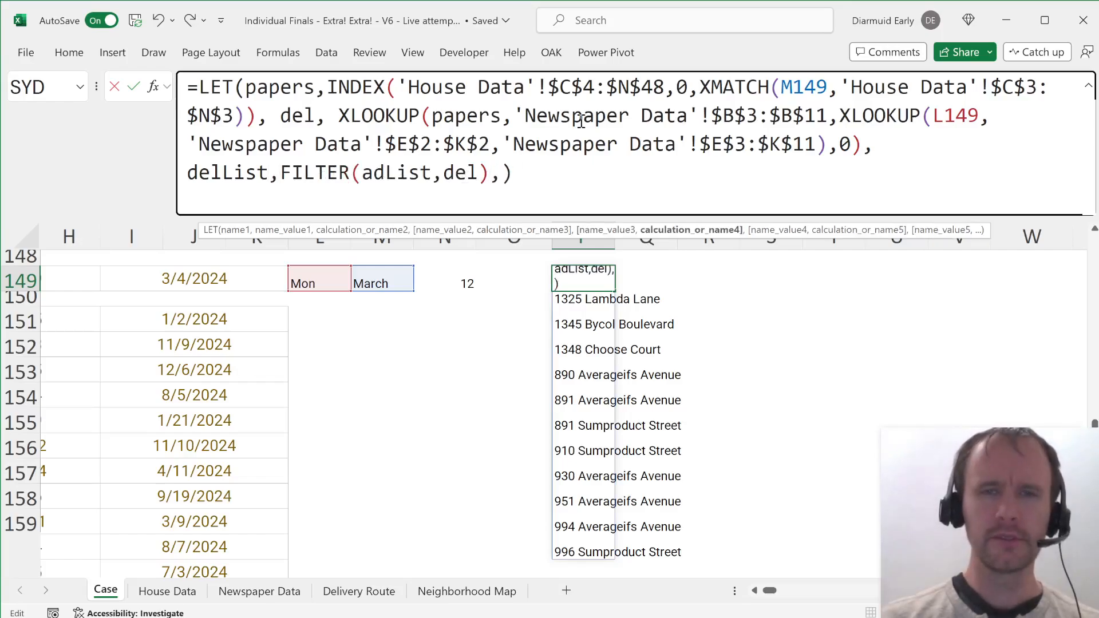
Step: Add a delOrd variable that uses XLOOKUP to find delList in the Delivery Route house addresses, $C$4:$C$581
text(delOrd,xl)
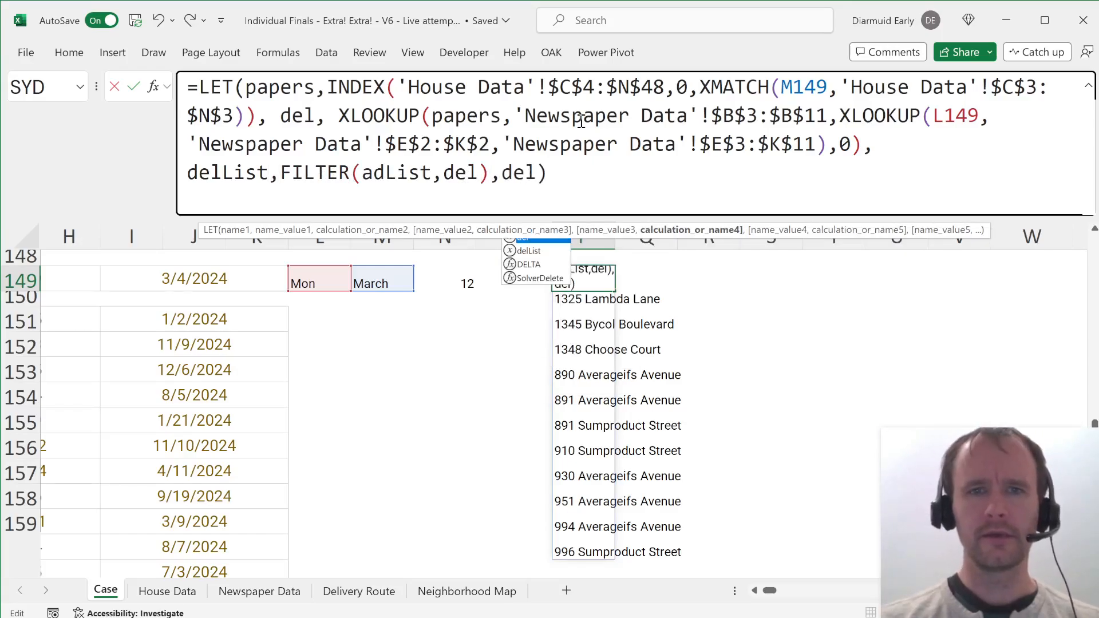
key(Tab)
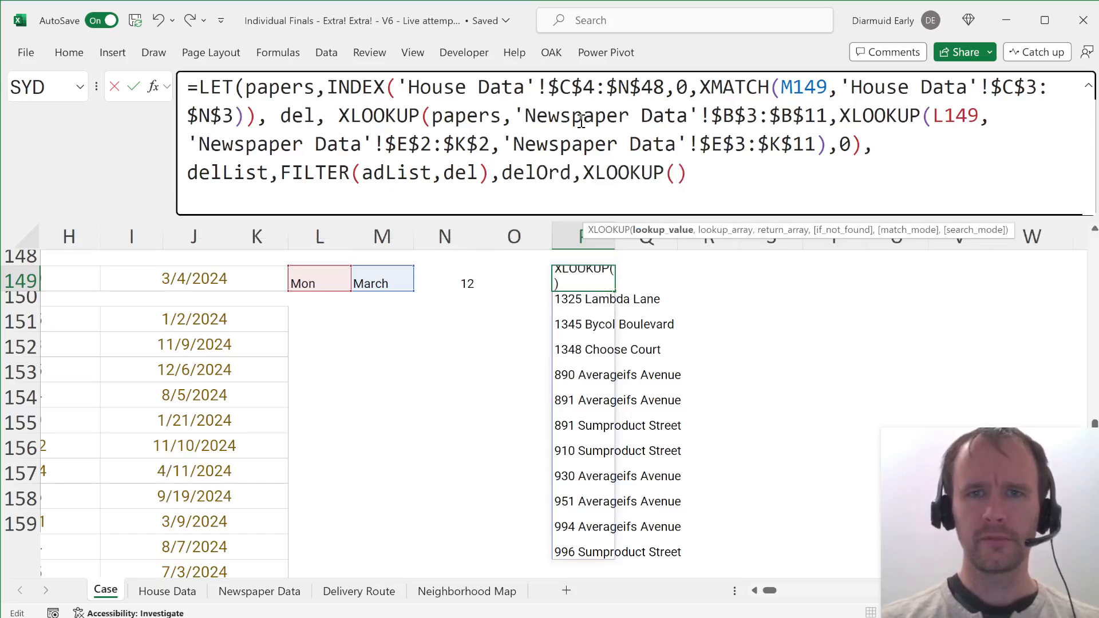
text(del)
key(Tab)
text(,)
key(ctrl+Page_Down)
key(ctrl+Page_Down)
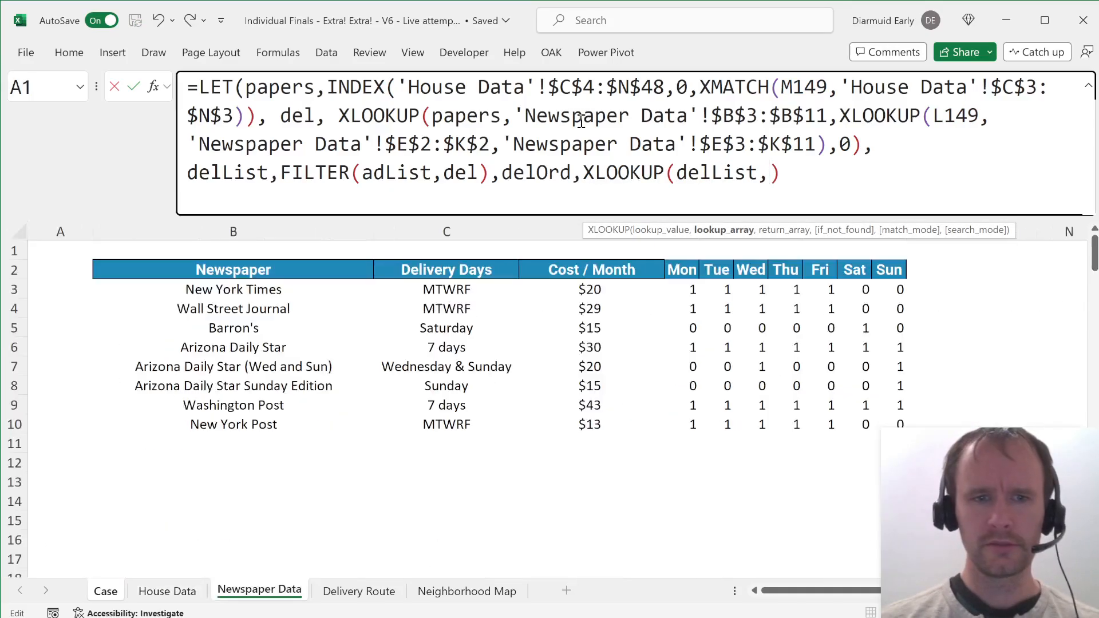
key(ctrl+Page_Down)
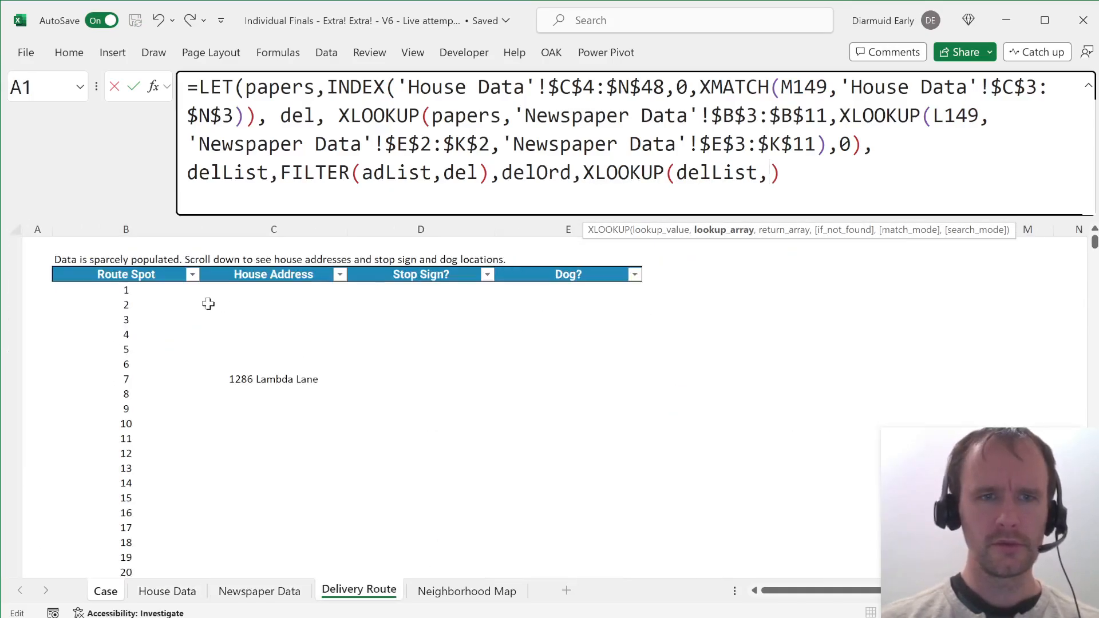
click(210, 304)
key(Up)
key(ctrl+shift+Down)
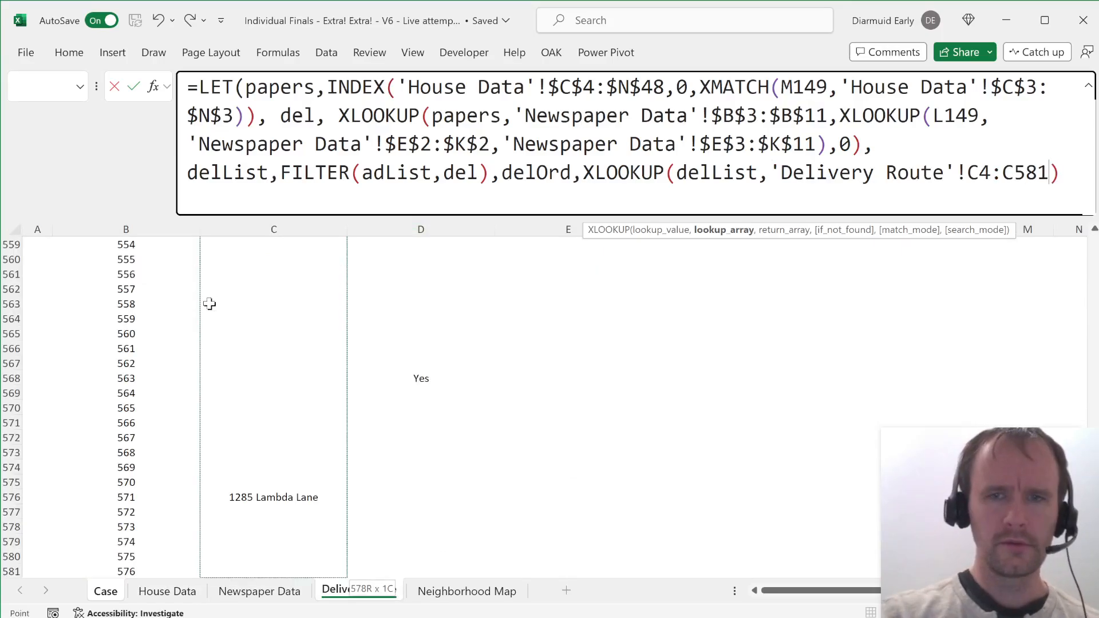
text(,)
Step: Set the delOrd XLOOKUP's return array to the route spots in 'Delivery Route'!$B$4:$B$581
click(139, 335)
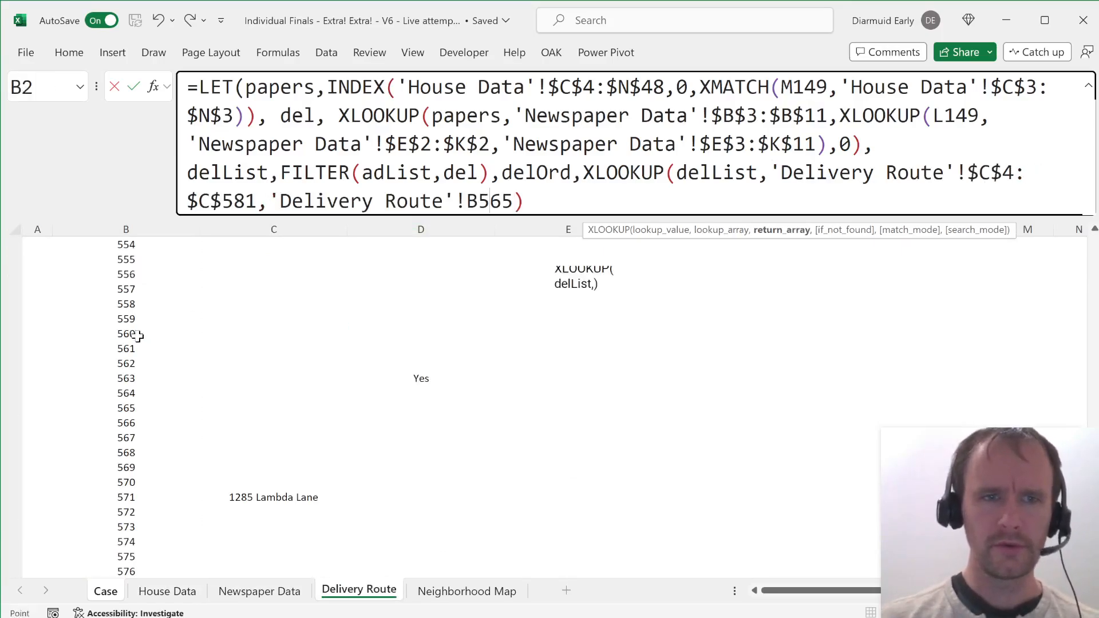
key(ctrl+Up)
key(Down)
key(ctrl+shift+Down)
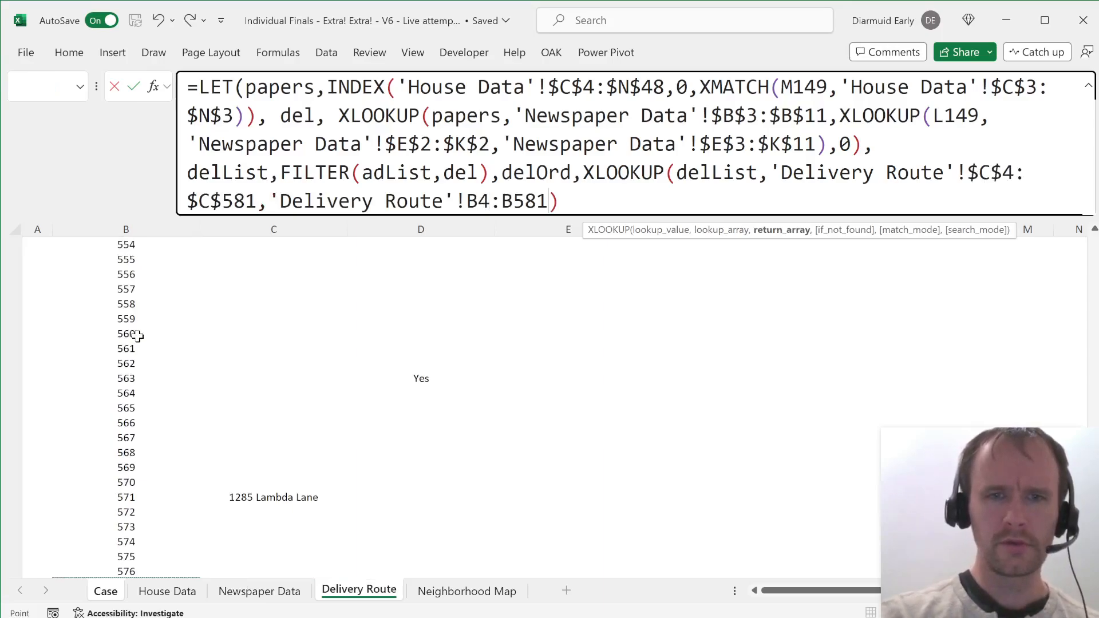
key(F4)
Step: Close the XLOOKUP, make the LET formula return delOrd, and check the spilled route spots
text(),del)
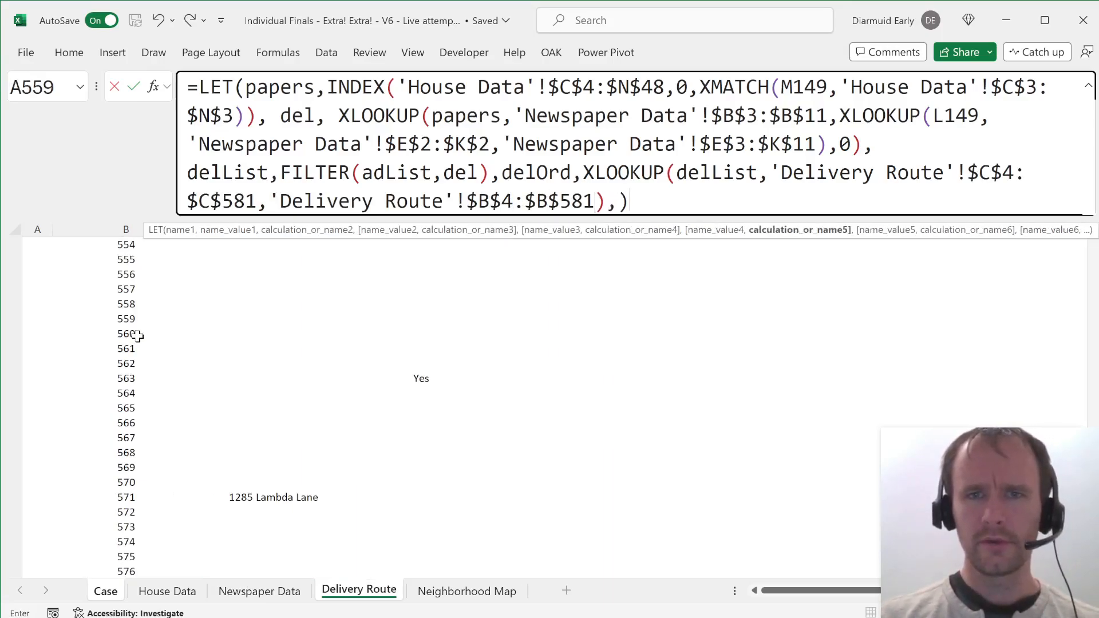
key(Down)
key(Down)
key(Tab)
text())
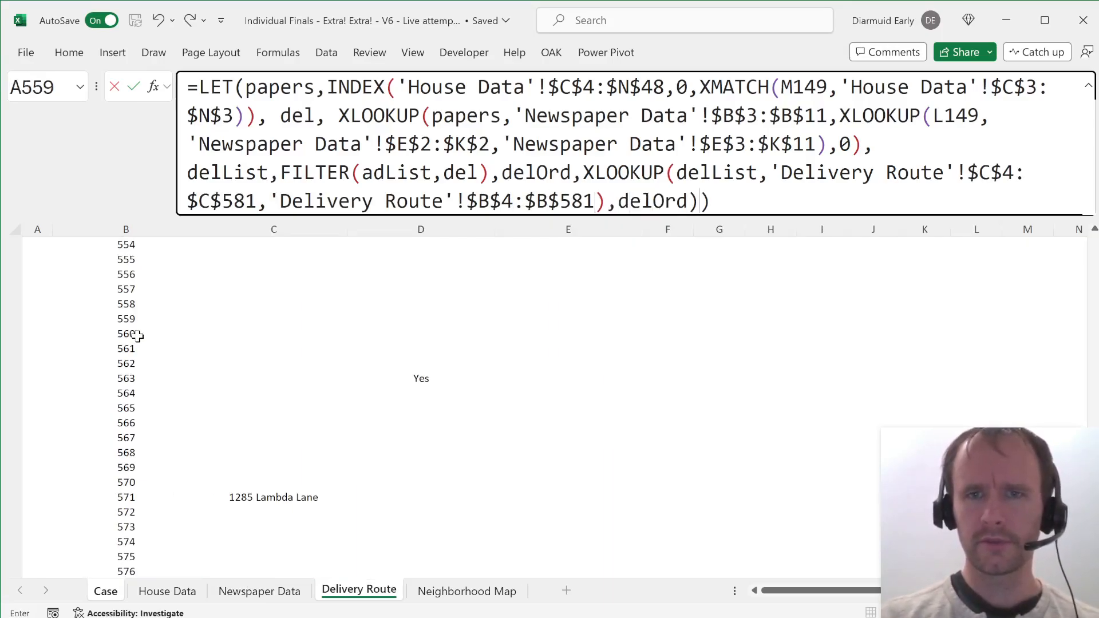
key(Return)
key(Up)
key(ctrl+shift+Down)
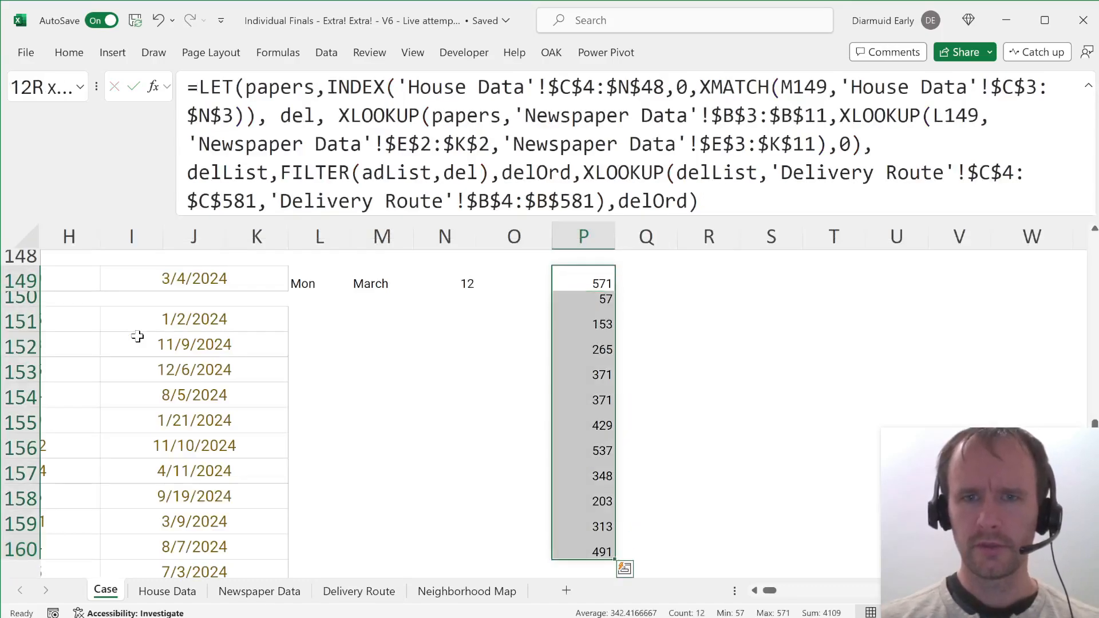
key(Up)
key(Down)
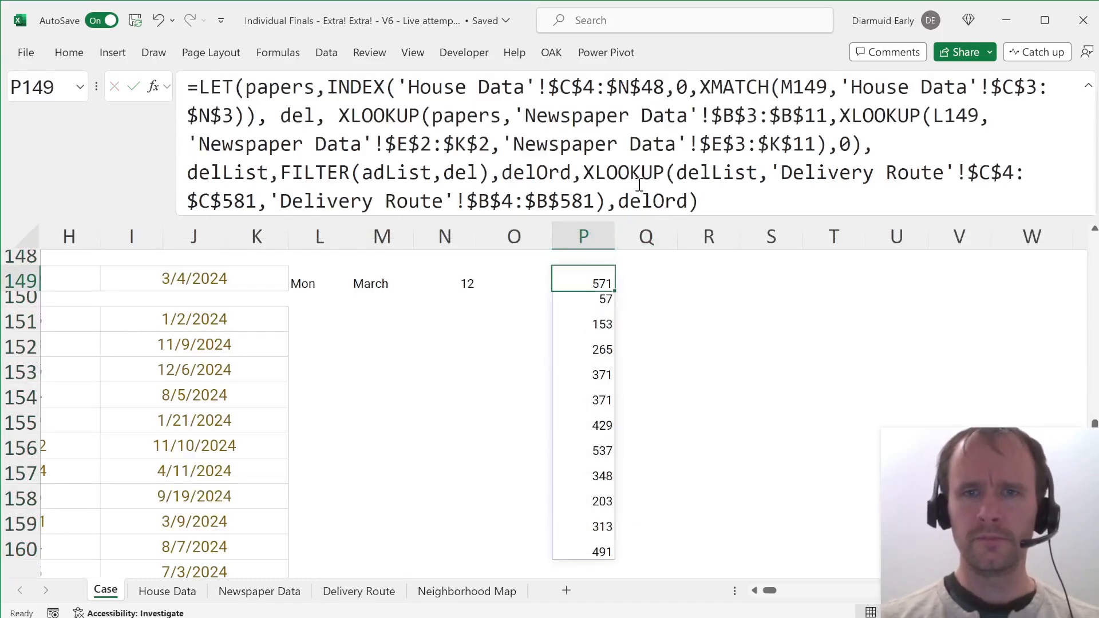
Step: Change the LET formula's result to SORTBY(delList,delOrd)
click(617, 202)
text(sort)
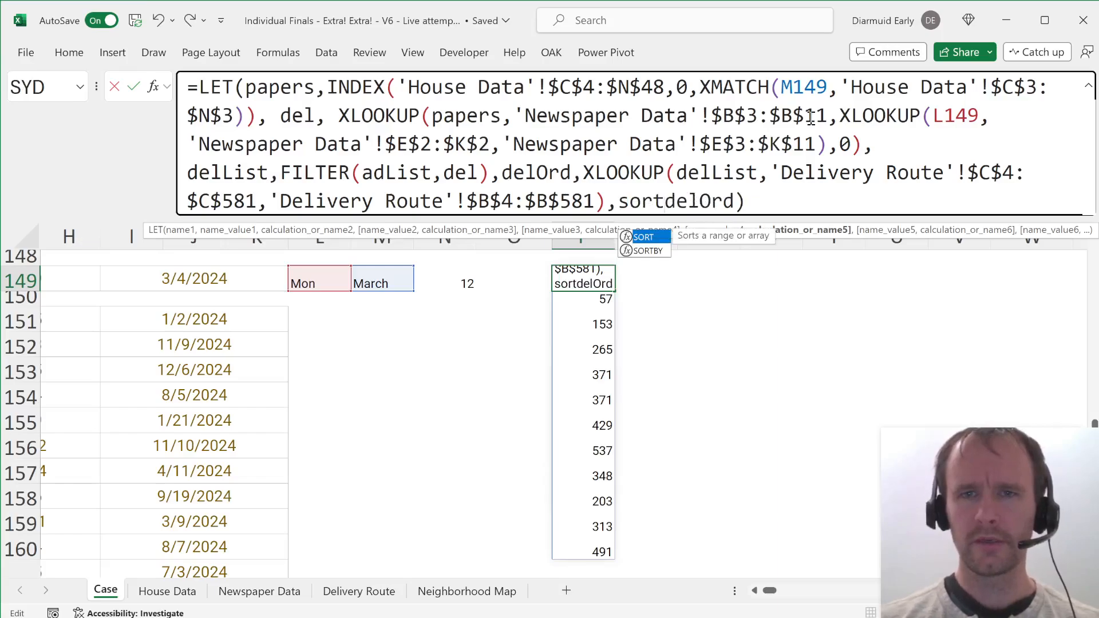
key(Down)
key(Tab)
text(dellist,)
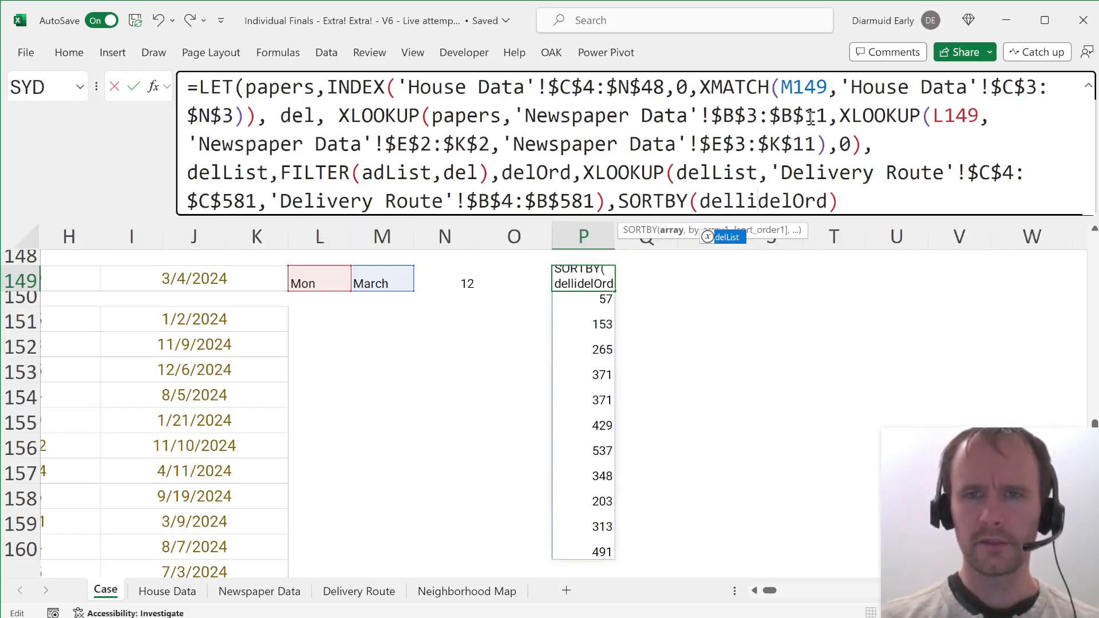
key(Return)
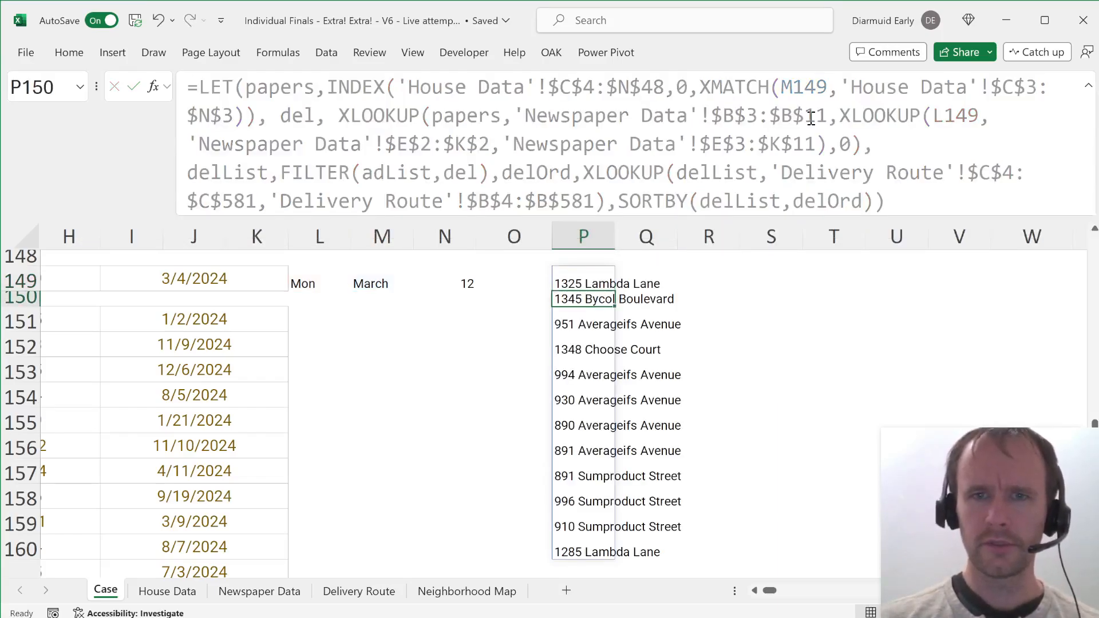
Step: Wrap the sorted list as INDEX(SORTBY(delList,delOrd),G149) and check the delivery number in G149
click(628, 201)
text(INDEX()
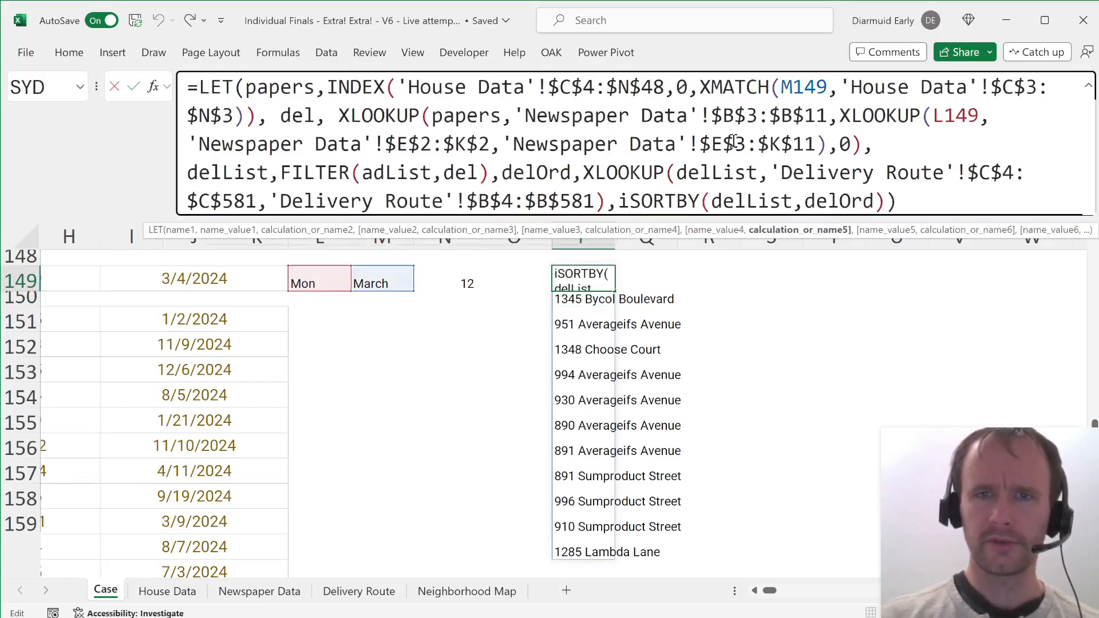
key(End)
key(Left)
text(,)
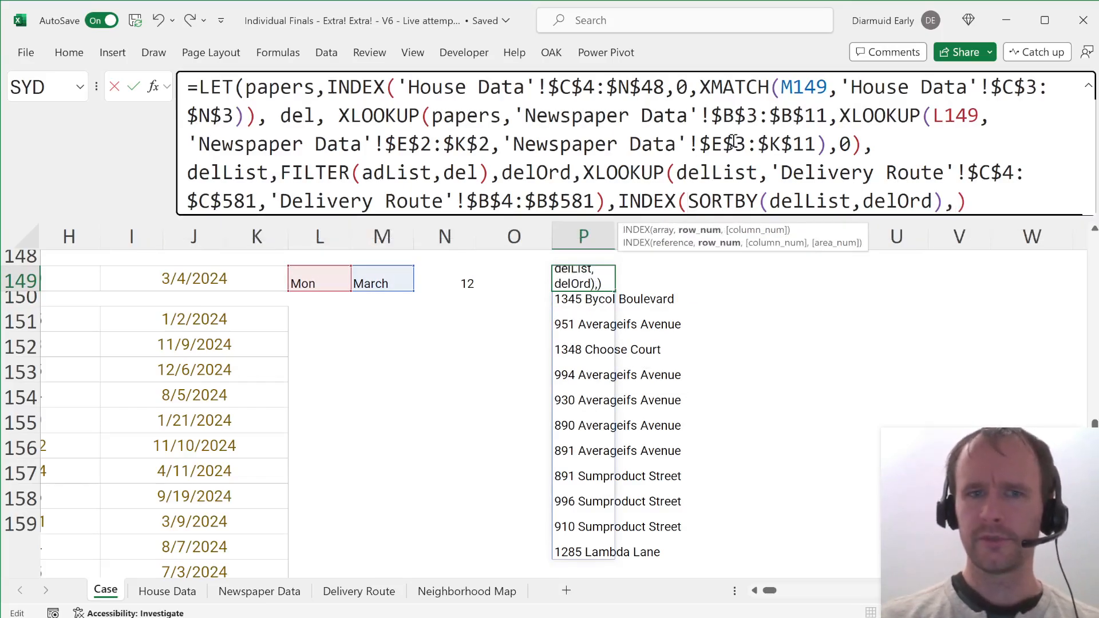
click(53, 284)
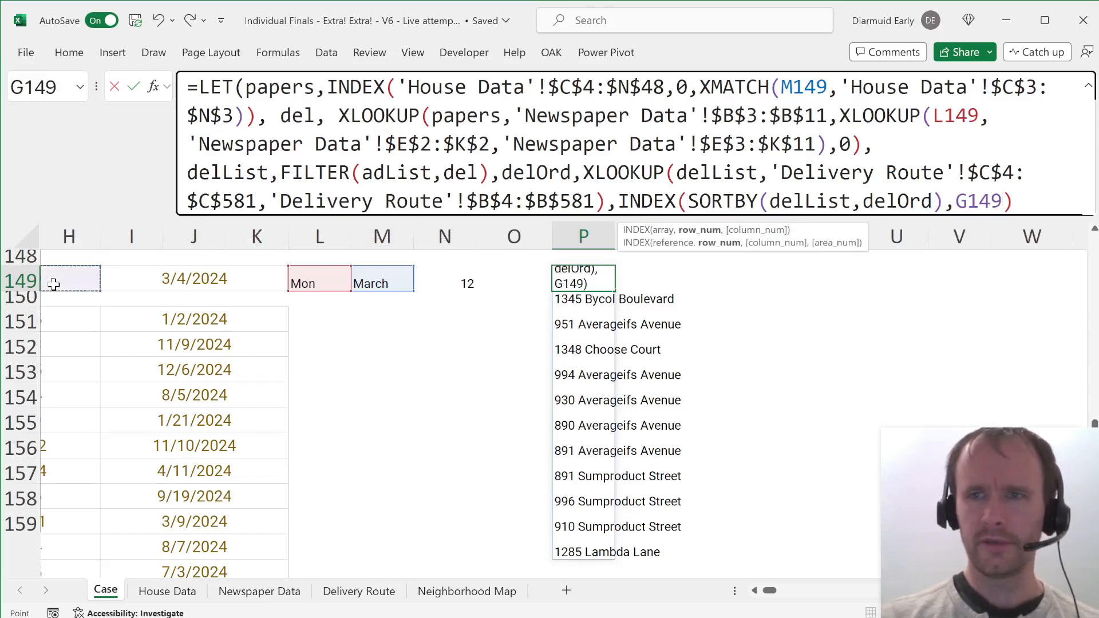
text())
key(Return)
key(Up)
key(Left)
key(Left)
click(53, 284)
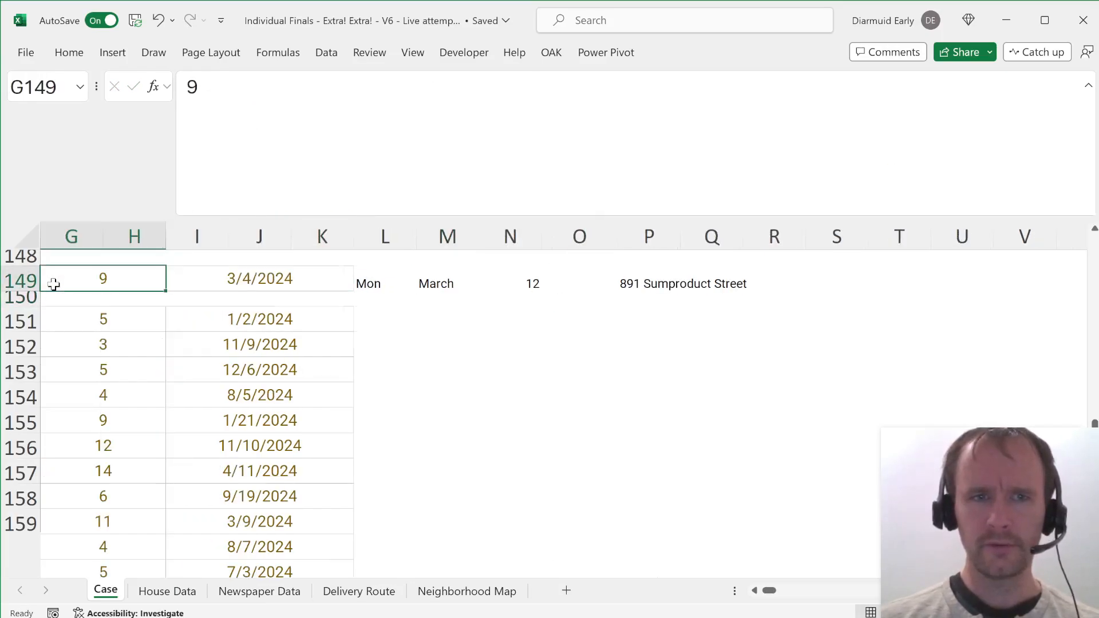
Step: Copy the example row's helper formulas from L149 through P149 to the first question row, 151
key(ctrl+Left)
key(ctrl+Left)
key(ctrl+Right)
key(ctrl+Right)
key(ctrl+Right)
key(ctrl+Right)
key(ctrl+shift+Right)
key(ctrl+shift+Right)
key(ctrl+shift+Right)
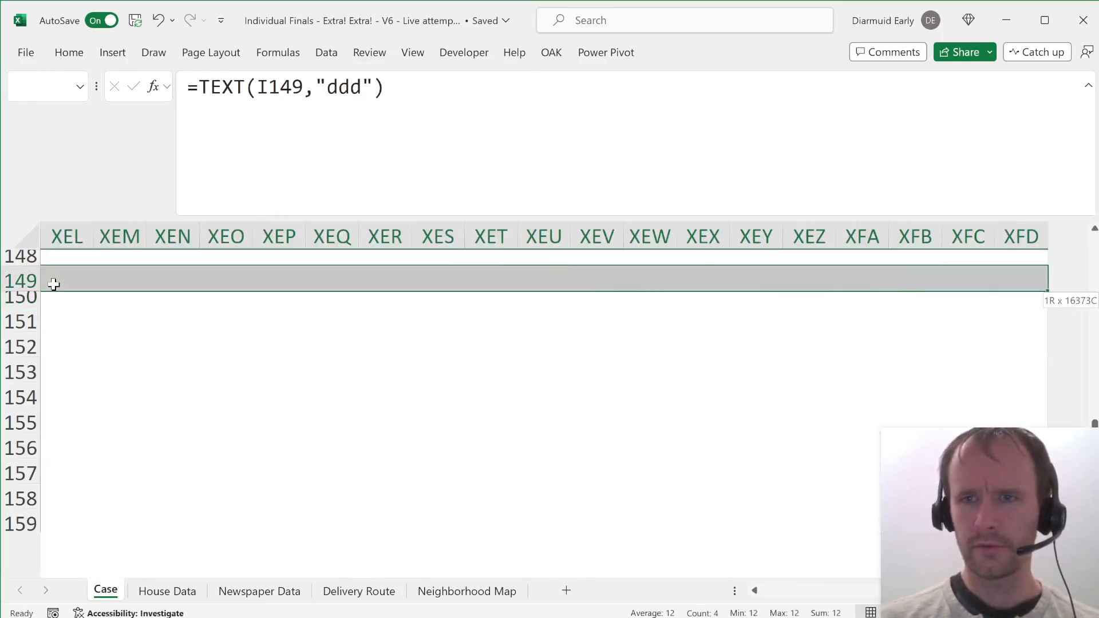
key(ctrl+shift+Left)
key(ctrl+c)
key(Down)
key(Down)
key(ctrl+v)
key(ctrl+Left)
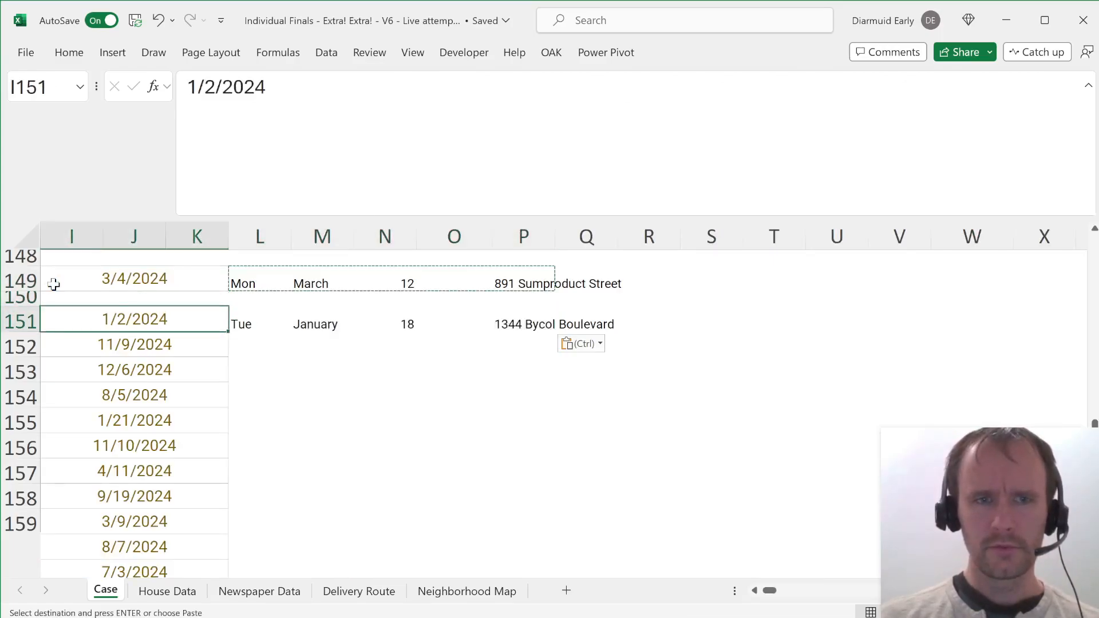
Step: Paste the copied helper formulas down all the Level 4 question rows from L151
key(ctrl+Down)
key(ctrl+Up)
key(Right)
key(ctrl+shift+Down)
key(shift+Right)
key(shift+Right)
key(shift+Right)
key(shift+Right)
key(shift+Right)
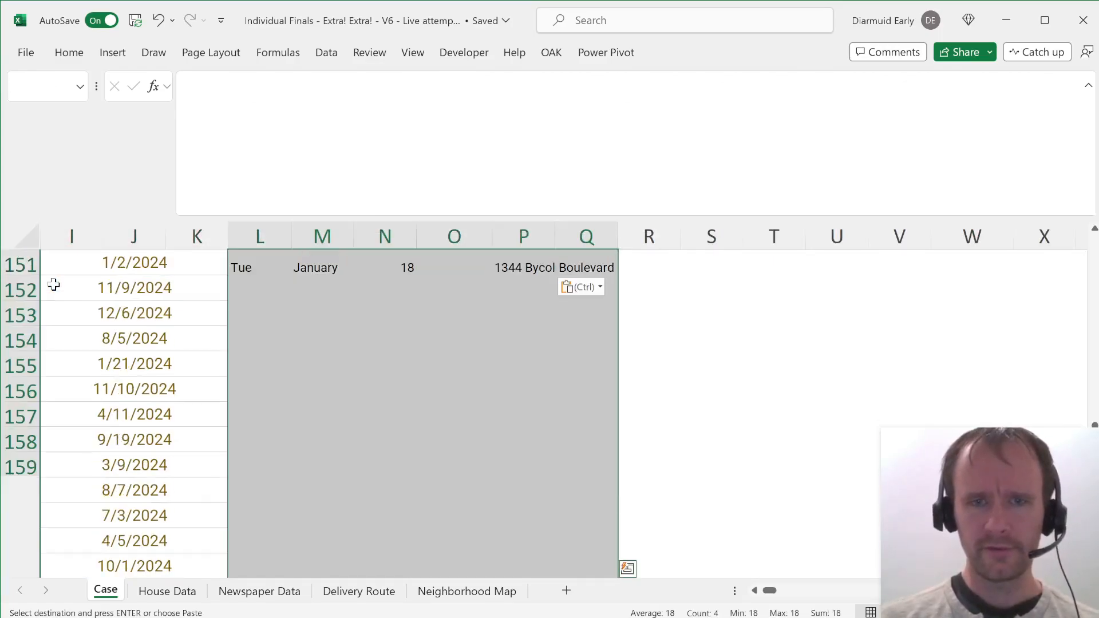
key(Return)
Step: Fill the Level 4 Answer column from E151 down with a reference to the house addresses in column P
key(ctrl+Left)
key(ctrl+Left)
key(ctrl+Left)
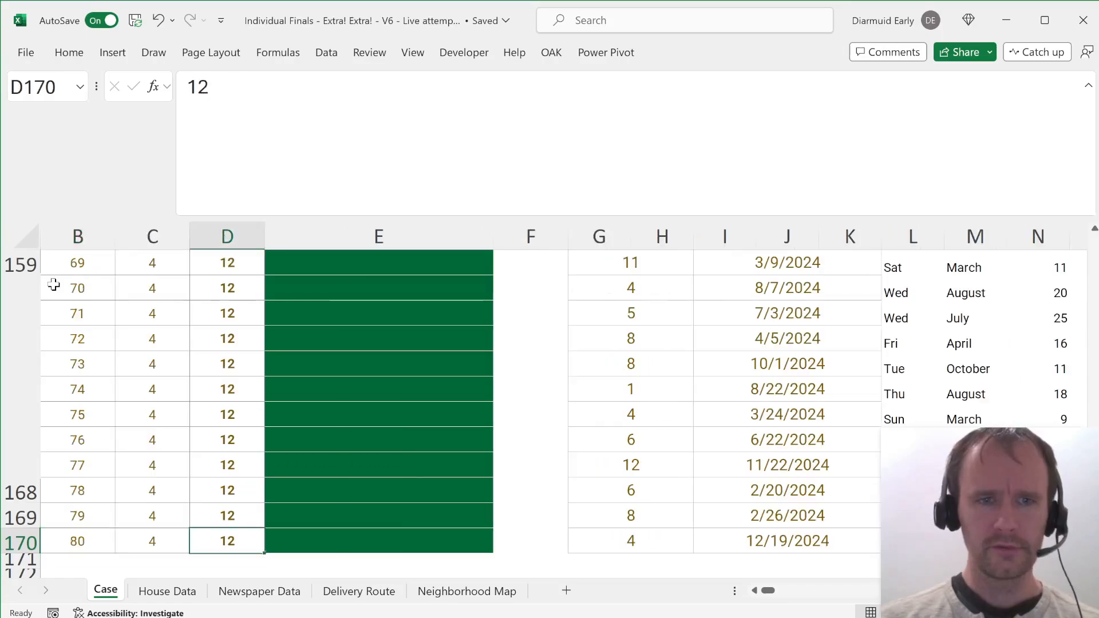
key(ctrl+Up)
key(Right)
key(Down)
key(Up)
text(=)
key(ctrl+Right)
key(ctrl+Right)
key(ctrl+Right)
key(Right)
key(Right)
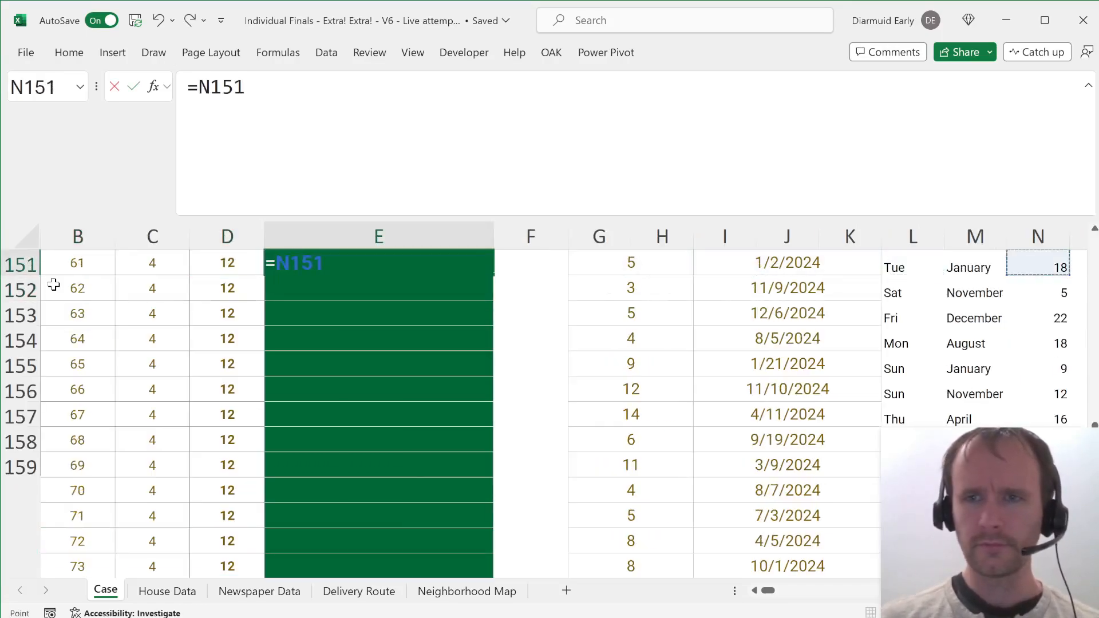
key(ctrl+Right)
key(ctrl+Left)
key(ctrl+shift+Down)
key(Return)
key(Left)
key(Left)
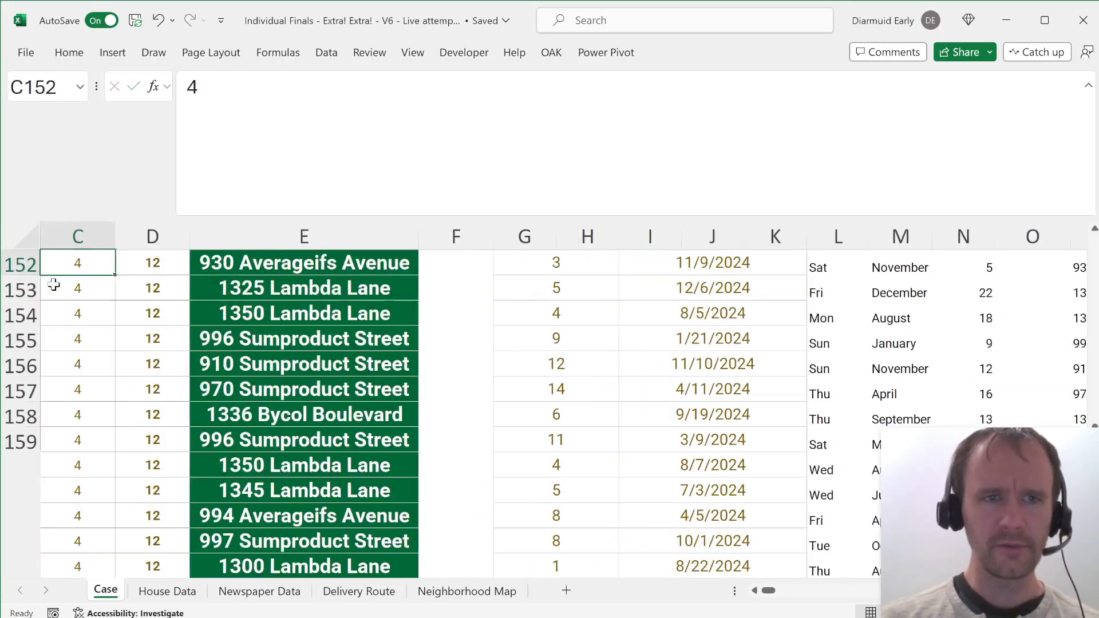
Step: Read the Level 5 Delivery Times rules, the worked example for March 4, 2024 and the answer table
key(Down)
key(Page_Down)
key(Left)
key(Left)
key(Down)
key(Down)
key(Down)
key(Down)
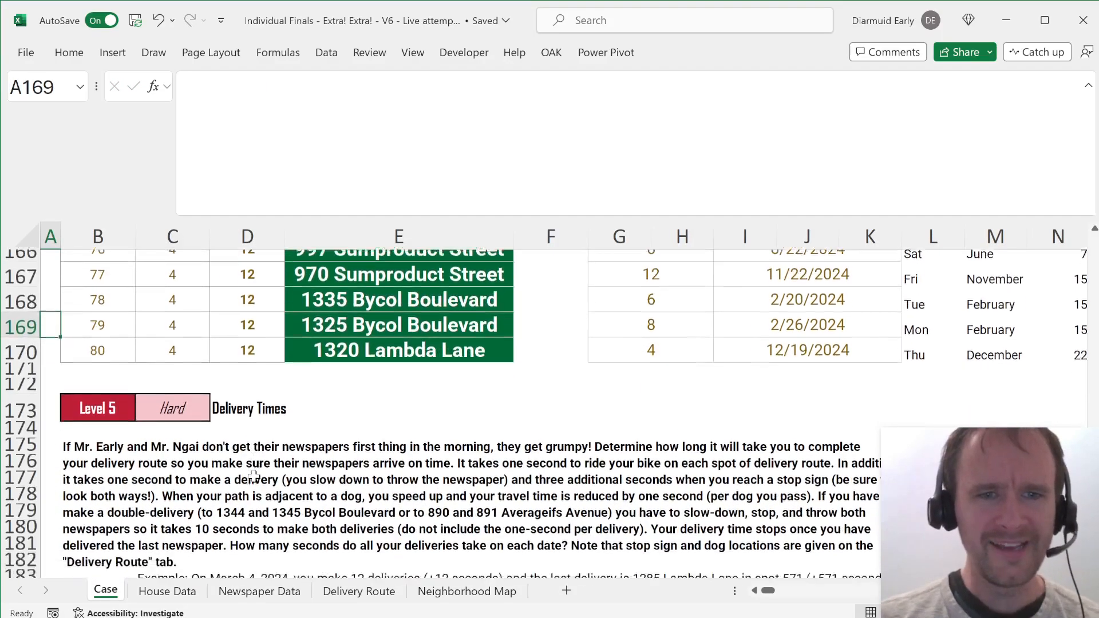
scroll(253, 478, down, 3)
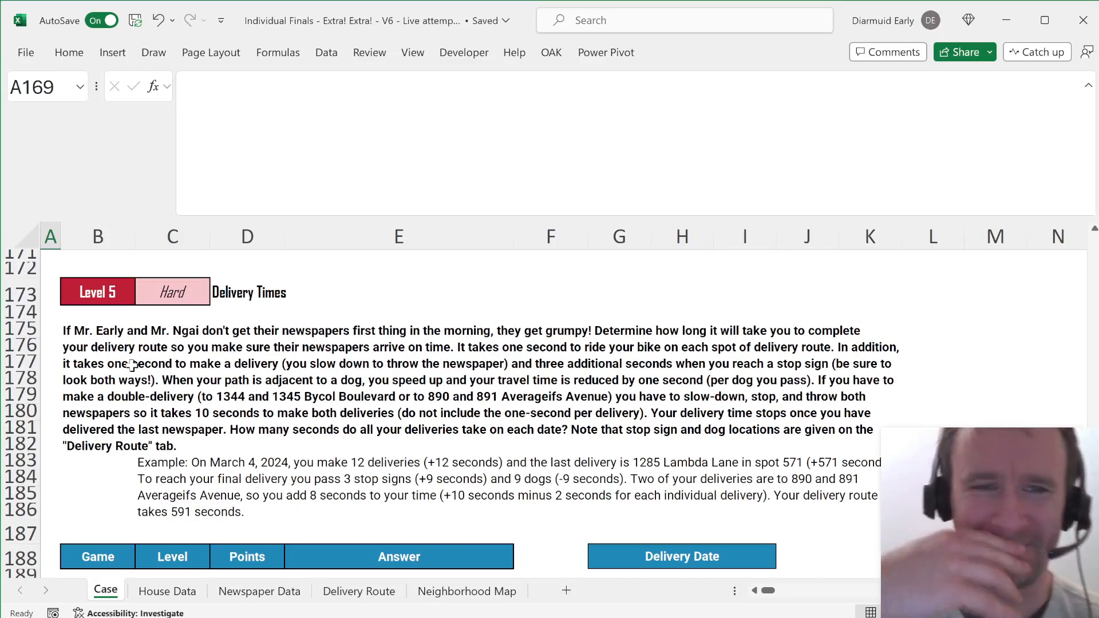
scroll(132, 365, down, 1)
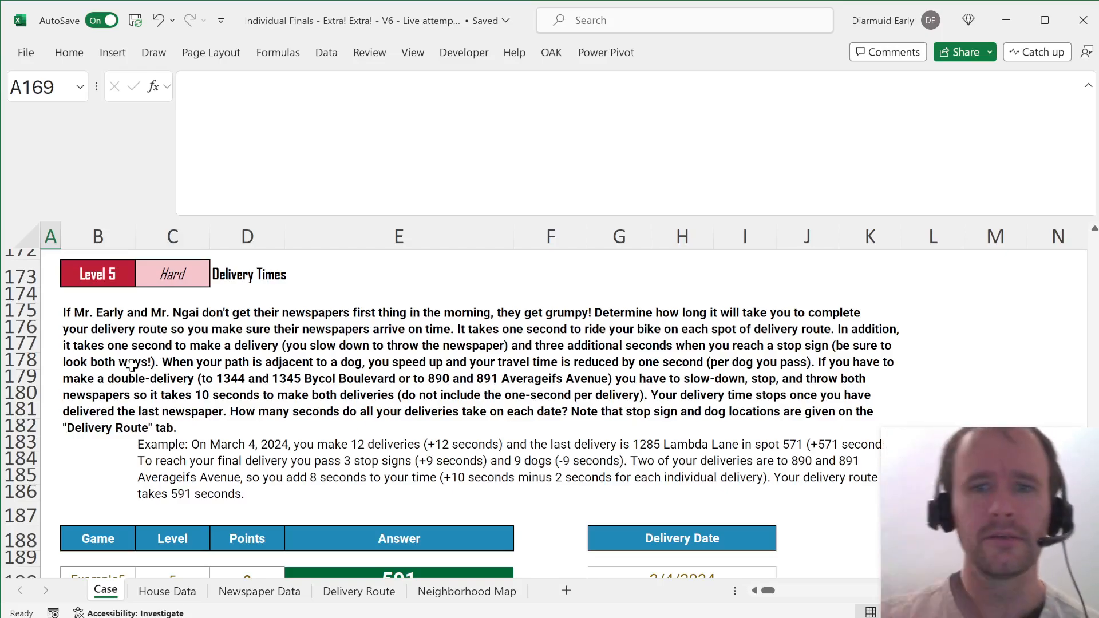
scroll(325, 381, down, 1)
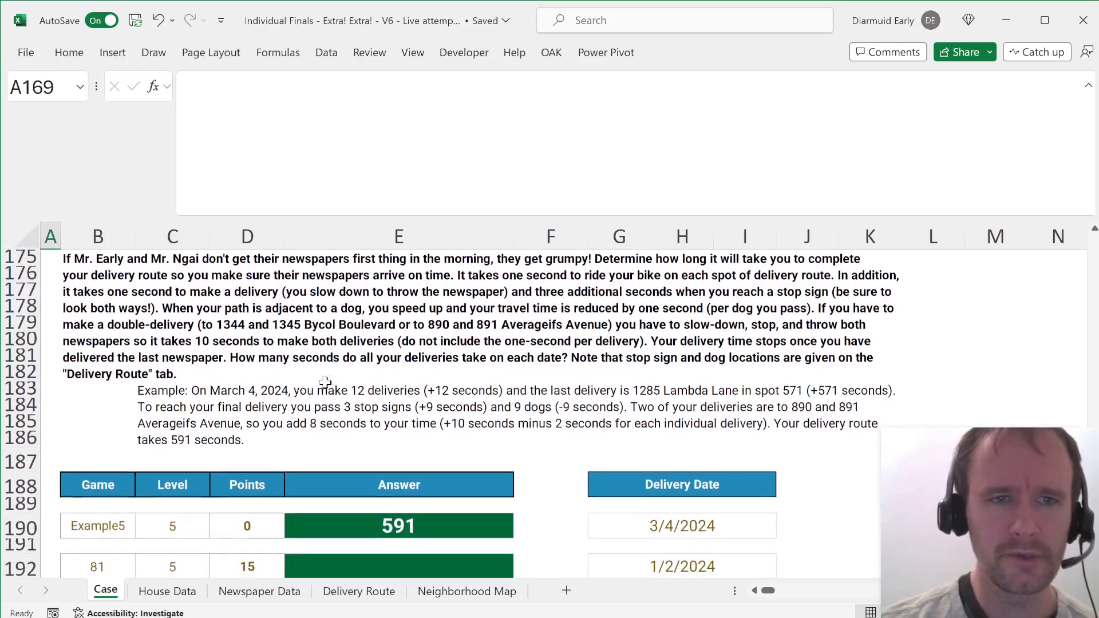
scroll(324, 382, down, 1)
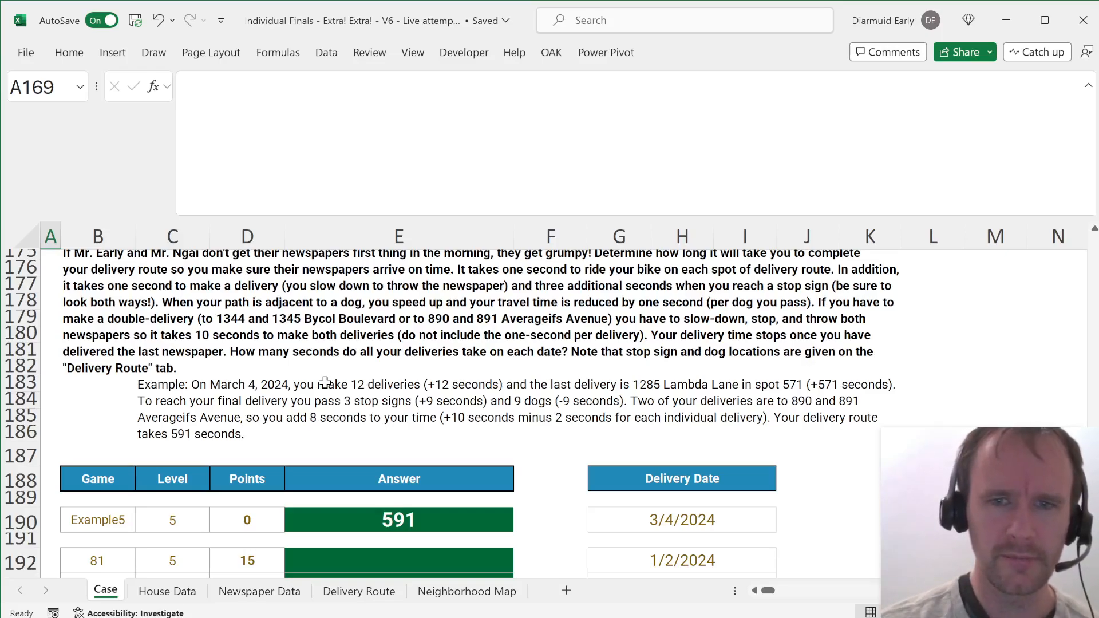
scroll(324, 382, down, 4)
scroll(324, 382, up, 1)
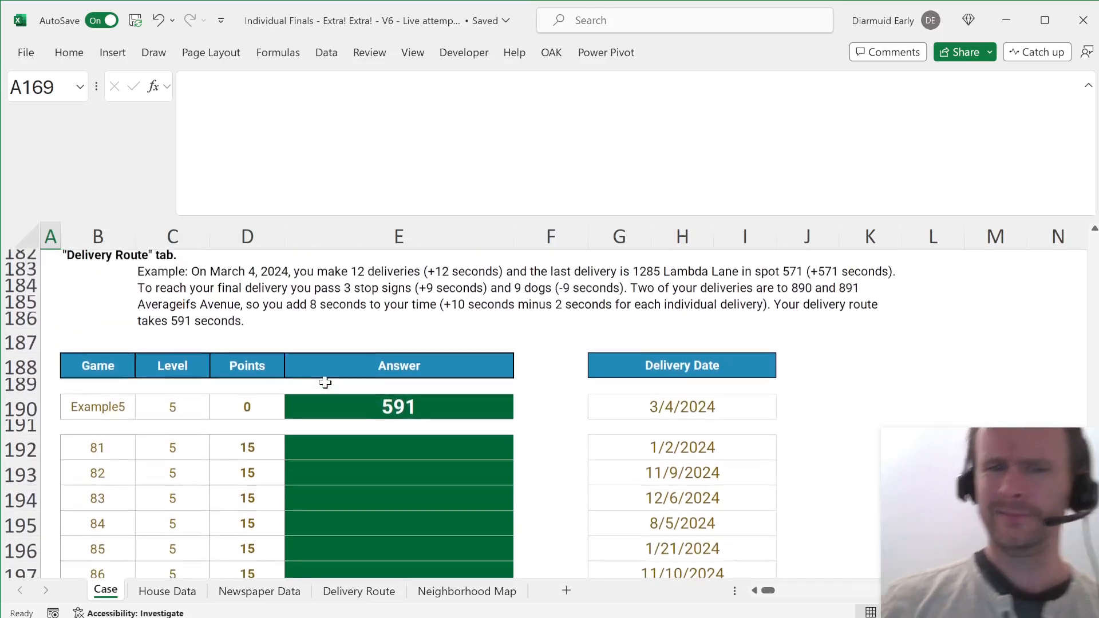
Step: Examine the Stop Sign? column on the Delivery Route sheet to see how its entries are laid out
key(ctrl+Page_Down)
key(ctrl+Page_Down)
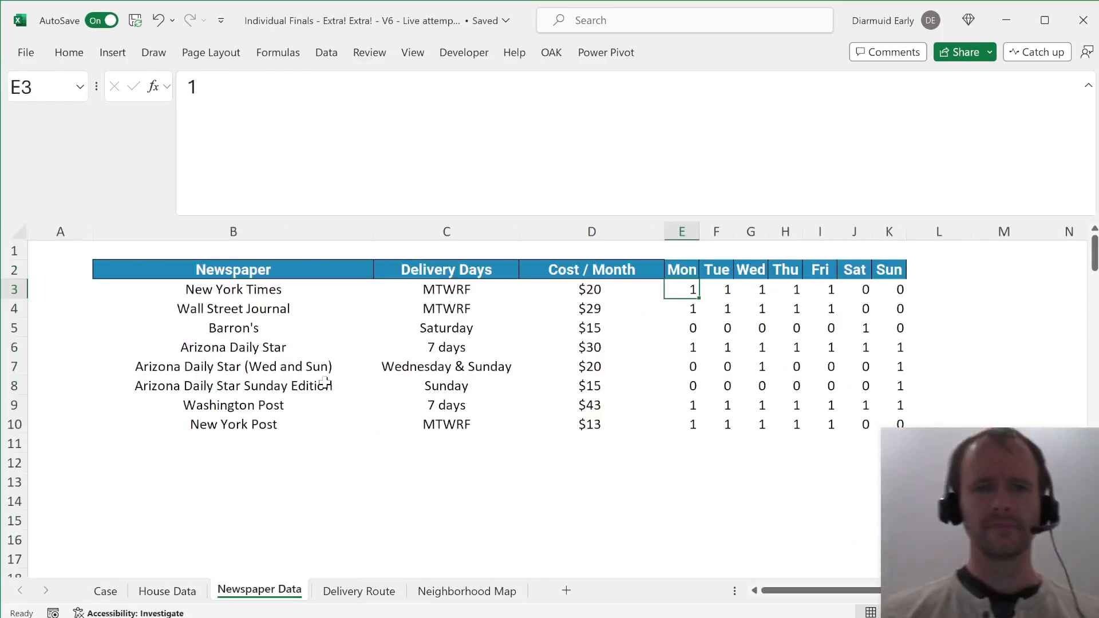
key(ctrl+Page_Down)
key(ctrl+Up)
key(Up)
key(Right)
key(Right)
key(Down)
key(Down)
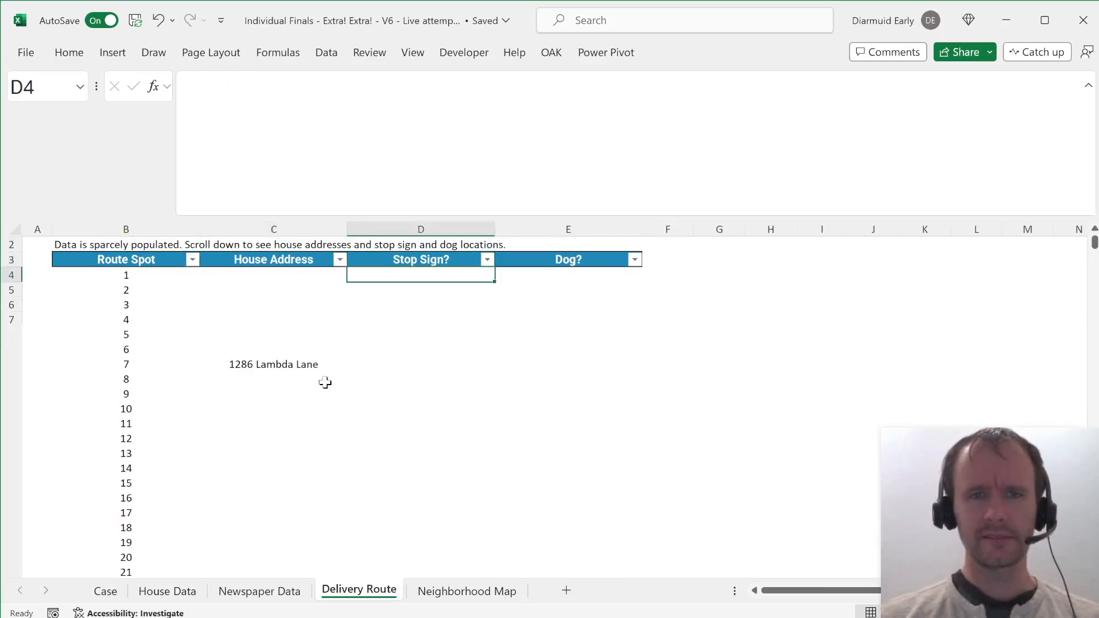
key(ctrl+Down)
key(ctrl+Down)
key(ctrl+Up)
key(ctrl+Up)
key(ctrl+Up)
key(ctrl+Up)
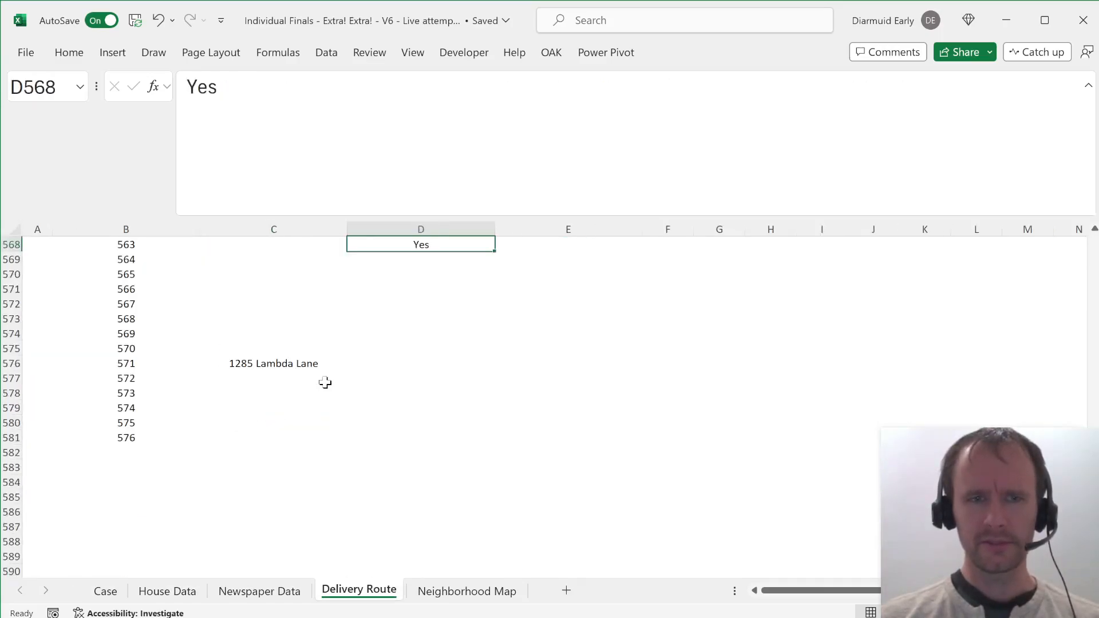
Step: Examine the Dog? column on the Delivery Route sheet to see where its entries fall
key(Right)
key(Down)
key(Down)
key(ctrl+Down)
key(ctrl+Down)
key(ctrl+Down)
key(ctrl+Down)
key(ctrl+Down)
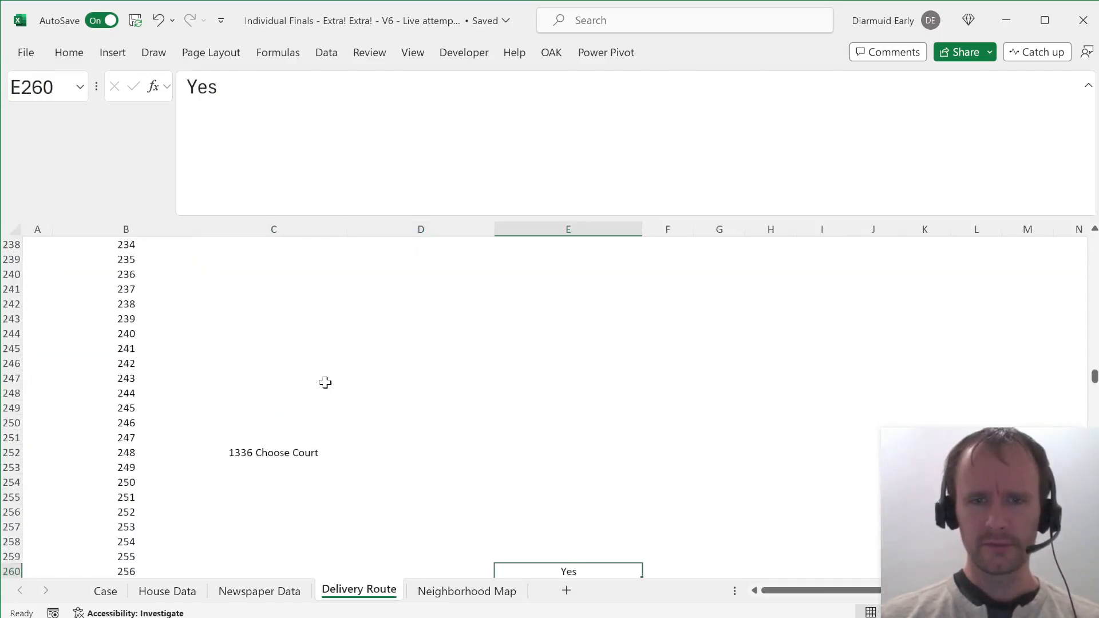
key(ctrl+Up)
key(ctrl+Up)
key(ctrl+Up)
key(ctrl+Up)
key(ctrl+Up)
key(ctrl+Up)
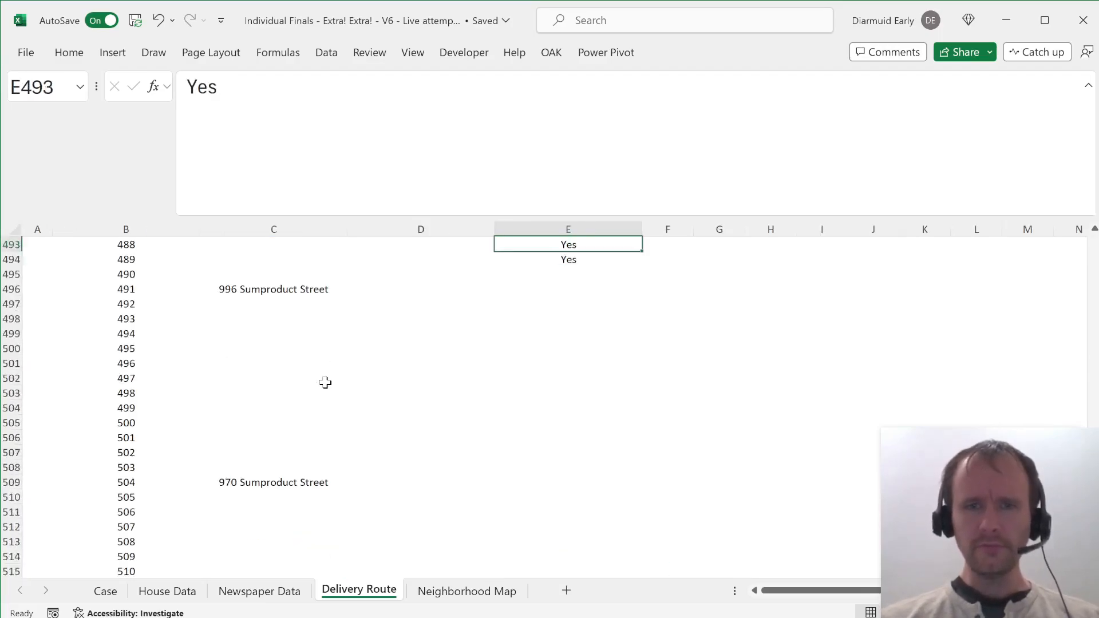
key(ctrl+Left)
Step: Return to the Case sheet and reread the Level 5 delivery time rules and worked example
key(ctrl+Page_Up)
key(ctrl+Page_Up)
key(ctrl+Page_Up)
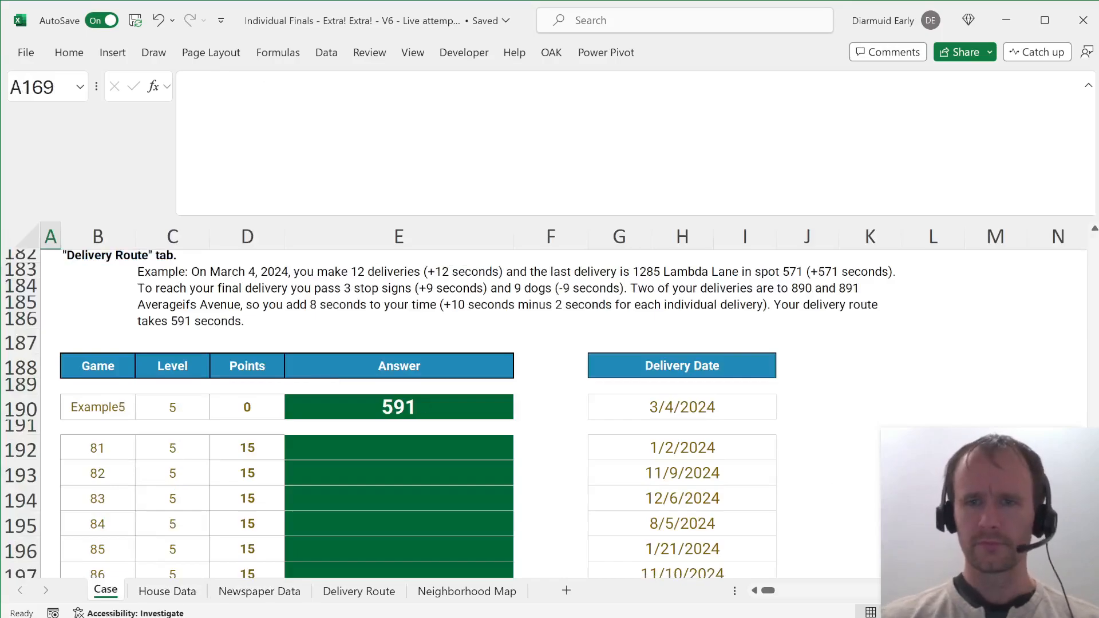
click(860, 364)
scroll(860, 364, up, 3)
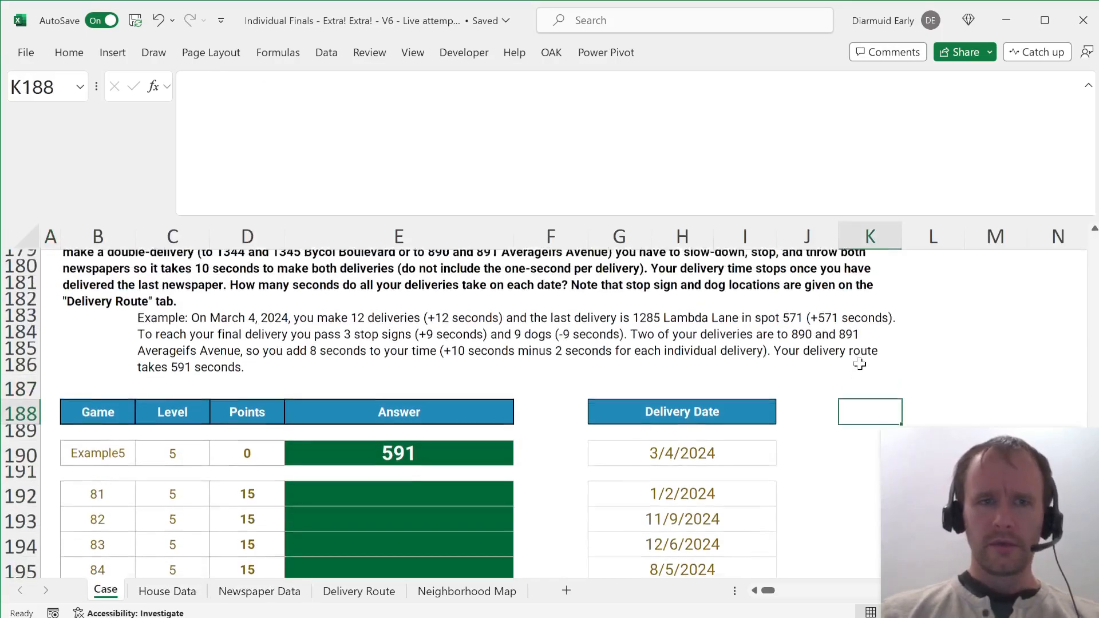
scroll(859, 364, right, 1)
scroll(860, 364, left, 2)
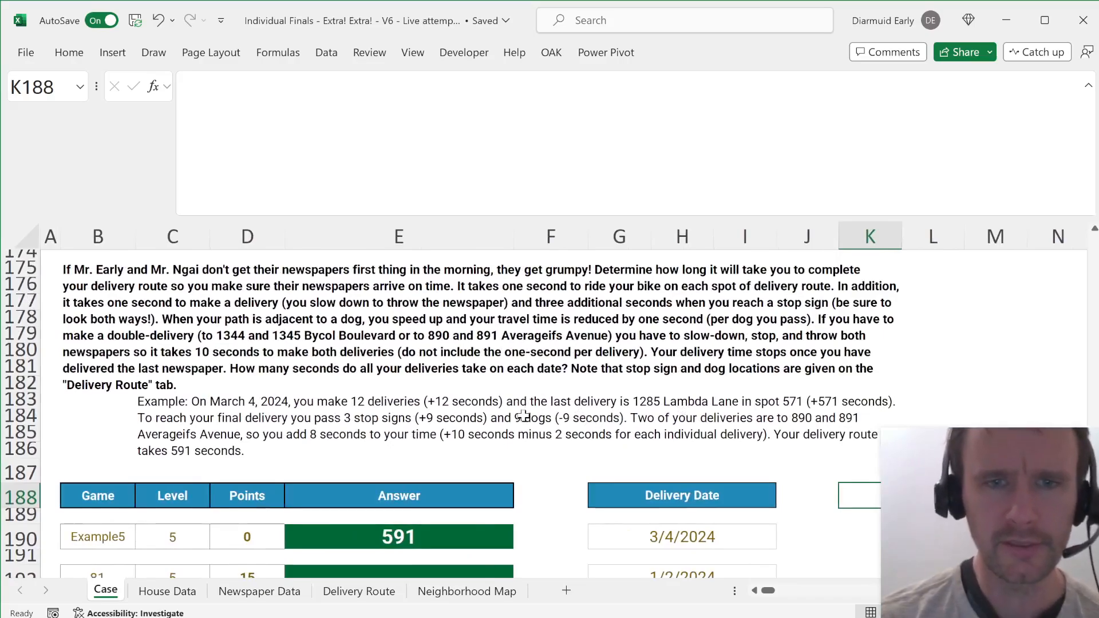
scroll(523, 415, down, 2)
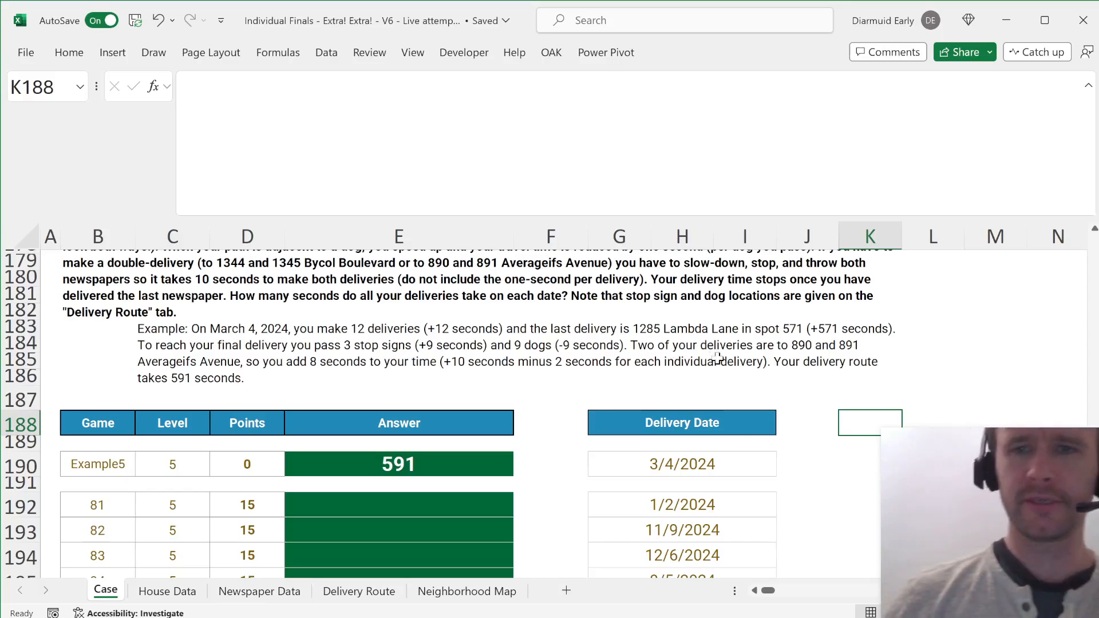
Step: Copy the first Level 4 question row's helper formulas from L151 through P151
scroll(717, 360, up, 11)
scroll(718, 366, right, 1)
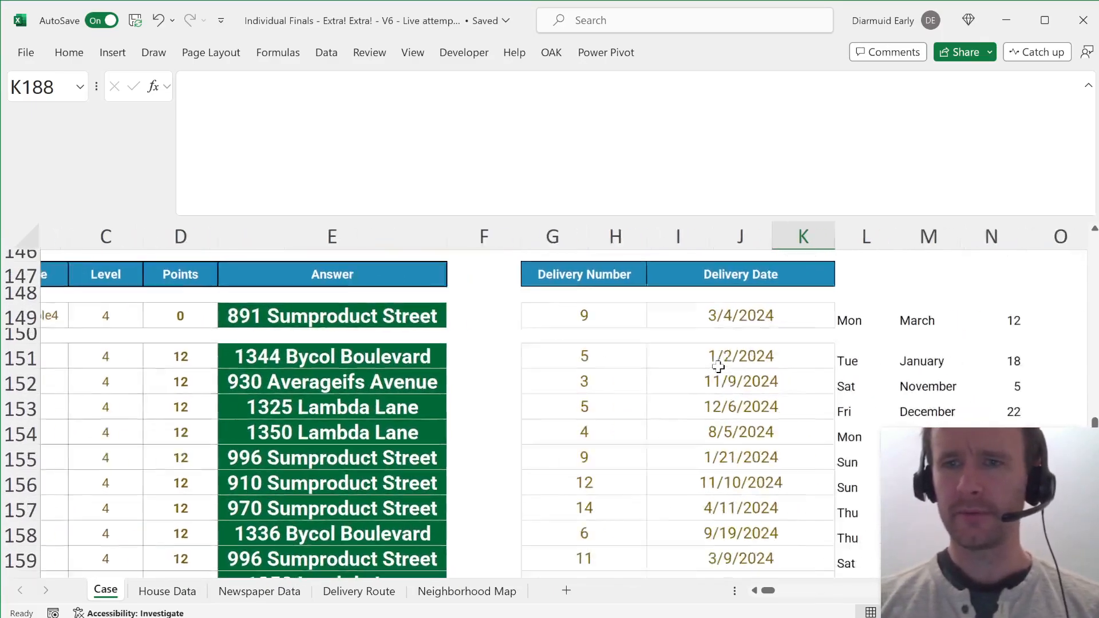
scroll(718, 366, right, 3)
click(793, 375)
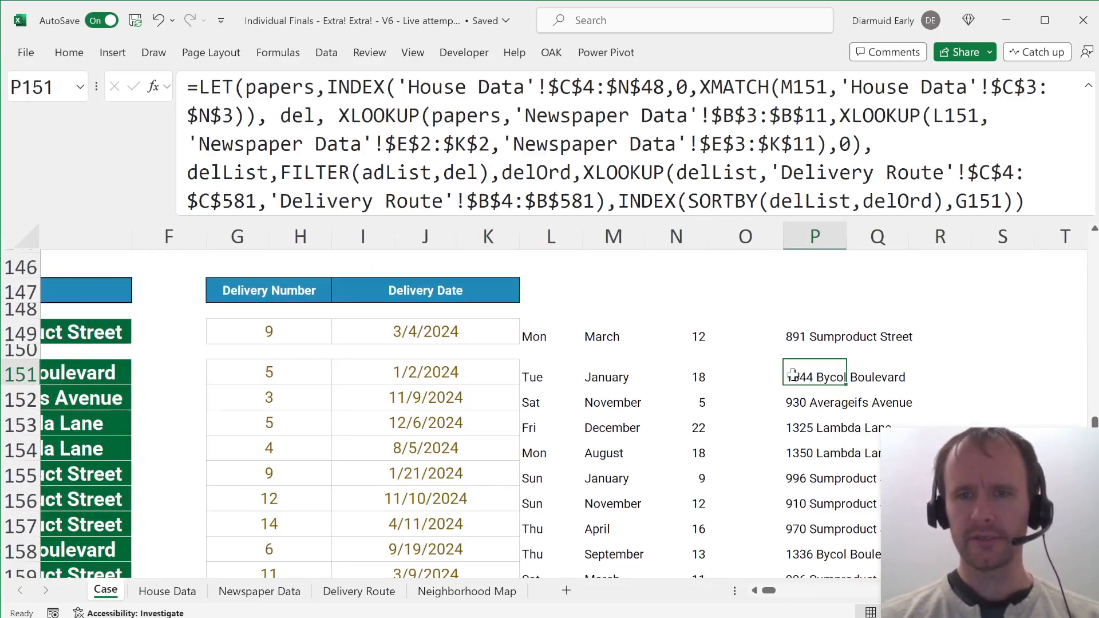
click(538, 374)
key(ctrl+shift+Right)
key(ctrl+shift+Right)
key(ctrl+c)
Step: Try to paste the copied helper formulas into the Level 5 example row starting at J190
key(Page_Down)
key(Page_Down)
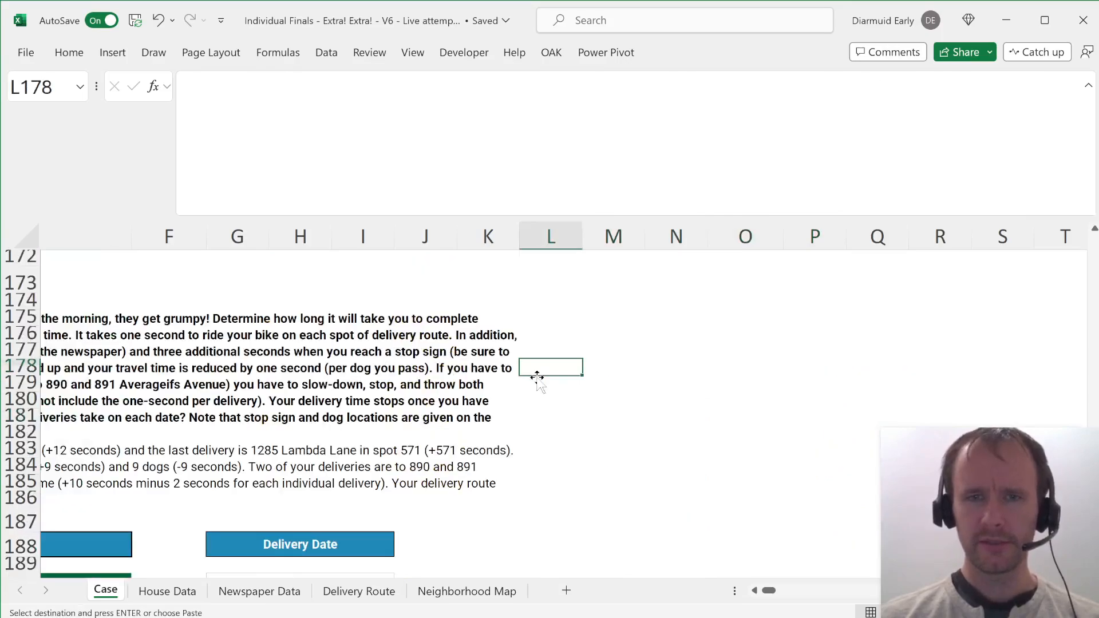
key(Page_Down)
key(Left)
key(Left)
key(Left)
key(Up)
key(Up)
key(Up)
key(Up)
key(Up)
key(Up)
key(Up)
key(Up)
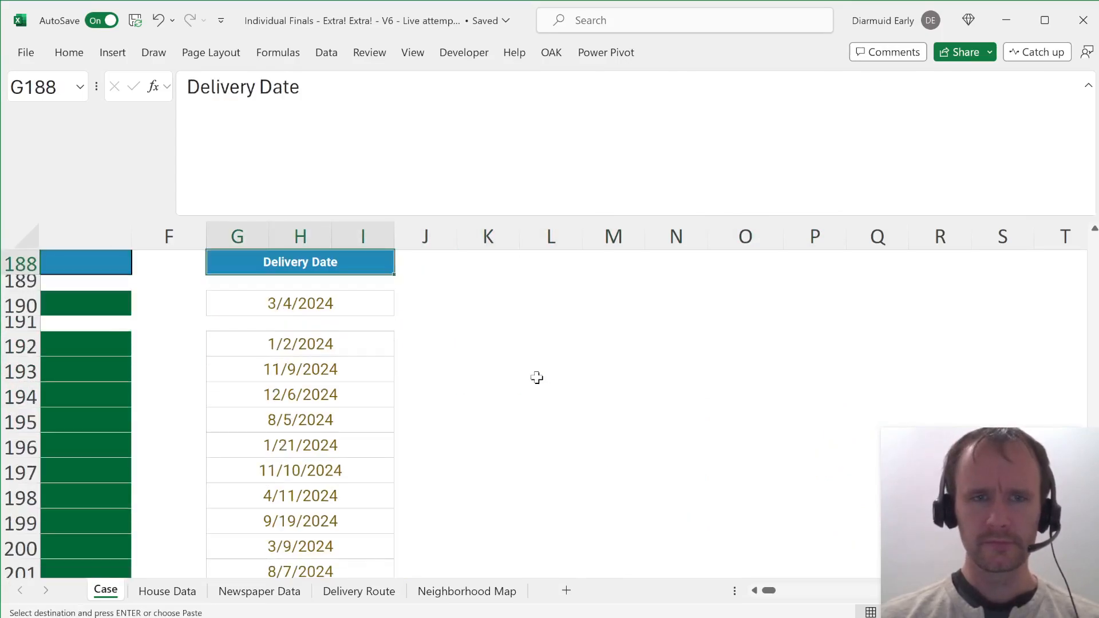
key(Down)
key(Down)
key(Right)
key(shift+Right)
key(shift+Right)
key(shift+Right)
key(shift+Right)
key(ctrl+v)
key(Right)
key(Right)
key(Right)
key(Right)
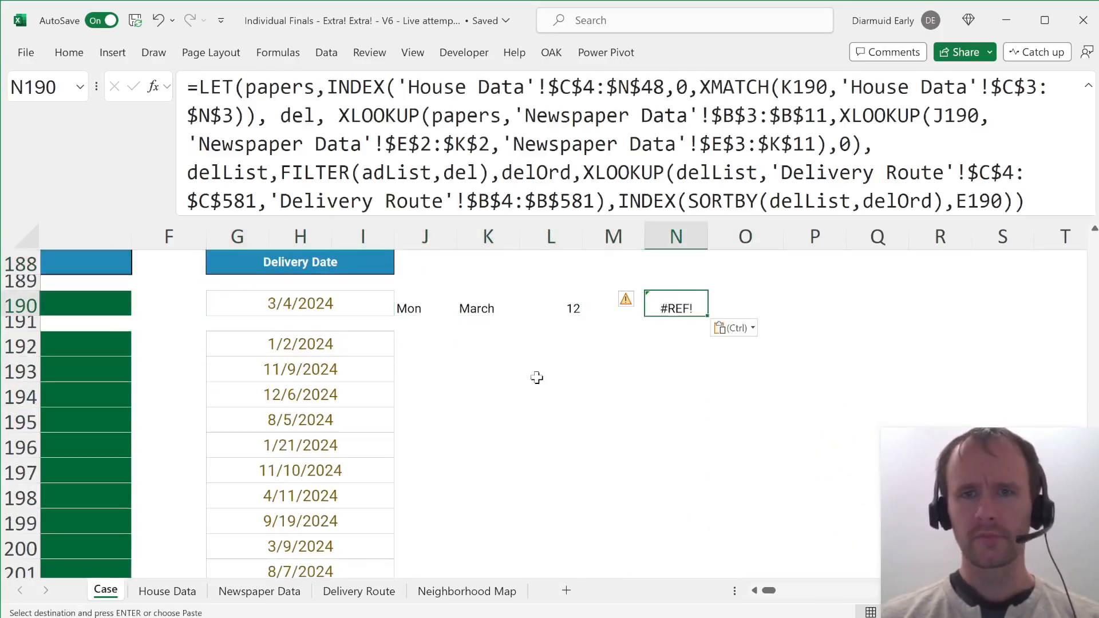
click(381, 133)
key(Escape)
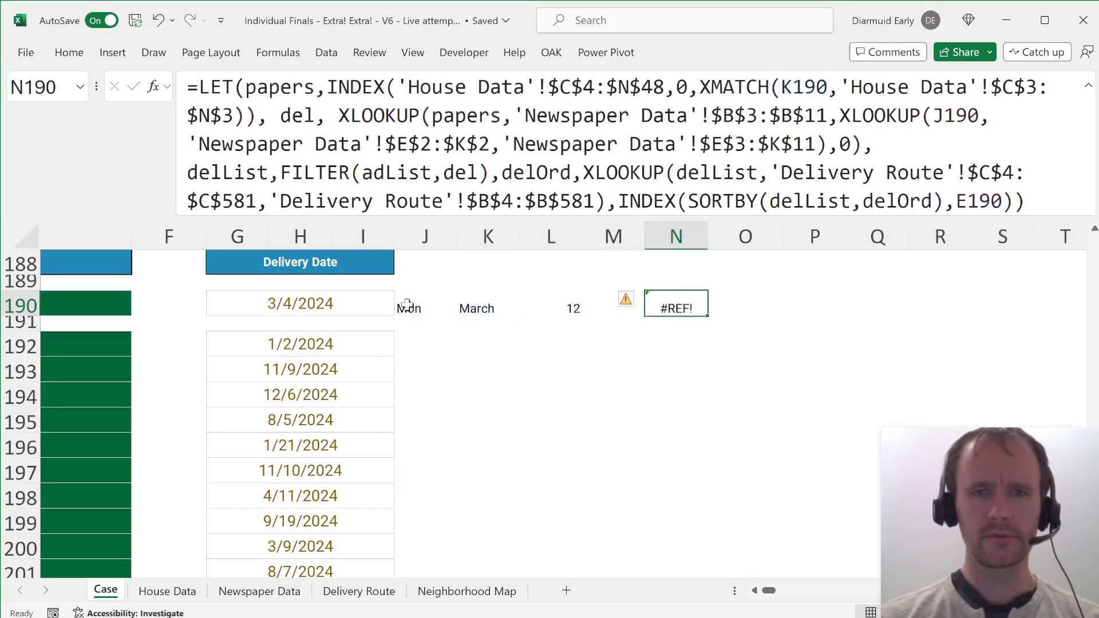
Step: Undo the helper formula paste at J190
key(Left)
key(Left)
key(Left)
key(Left)
key(ctrl+z)
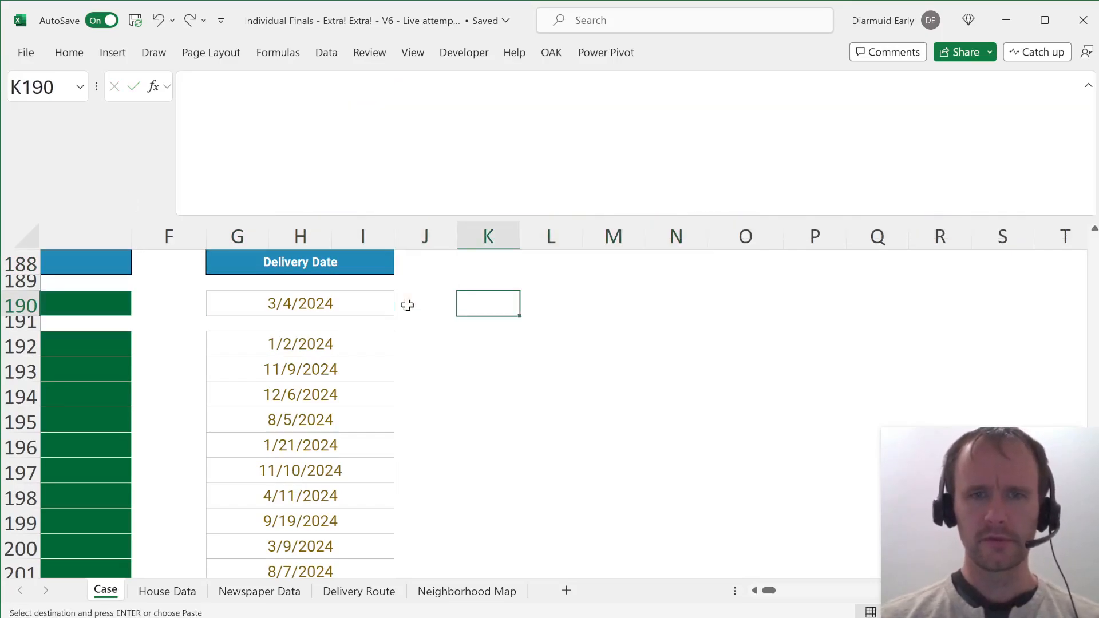
Step: Paste the helper formulas starting at K190 and point the weekday and month formulas at the delivery date in G190
key(ctrl+v)
key(Left)
key(Right)
key(F2)
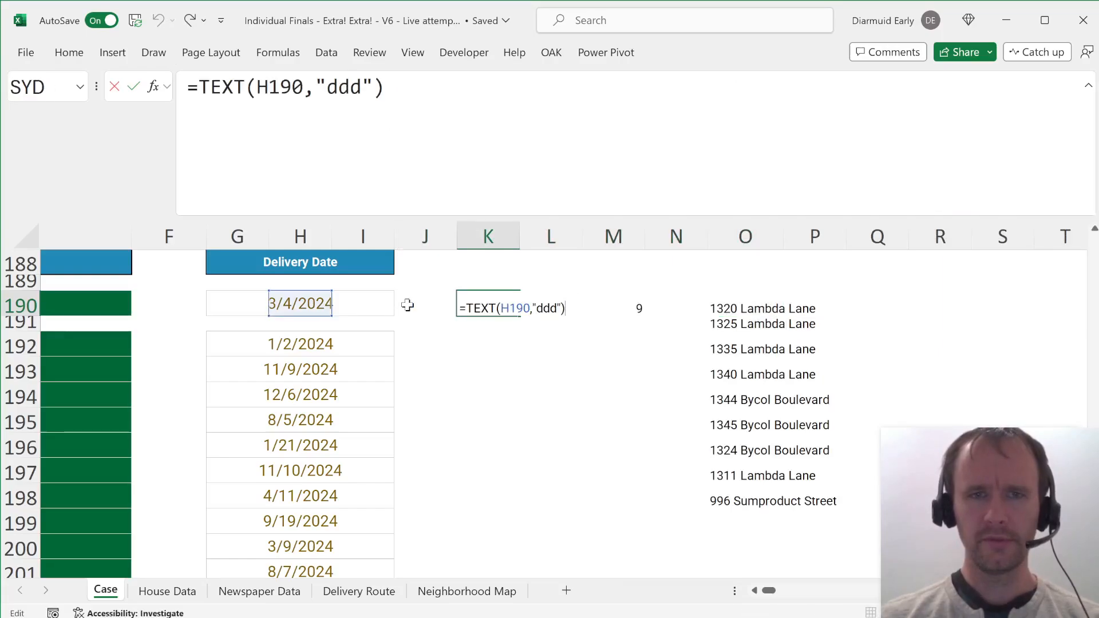
scroll(292, 292, right, 1)
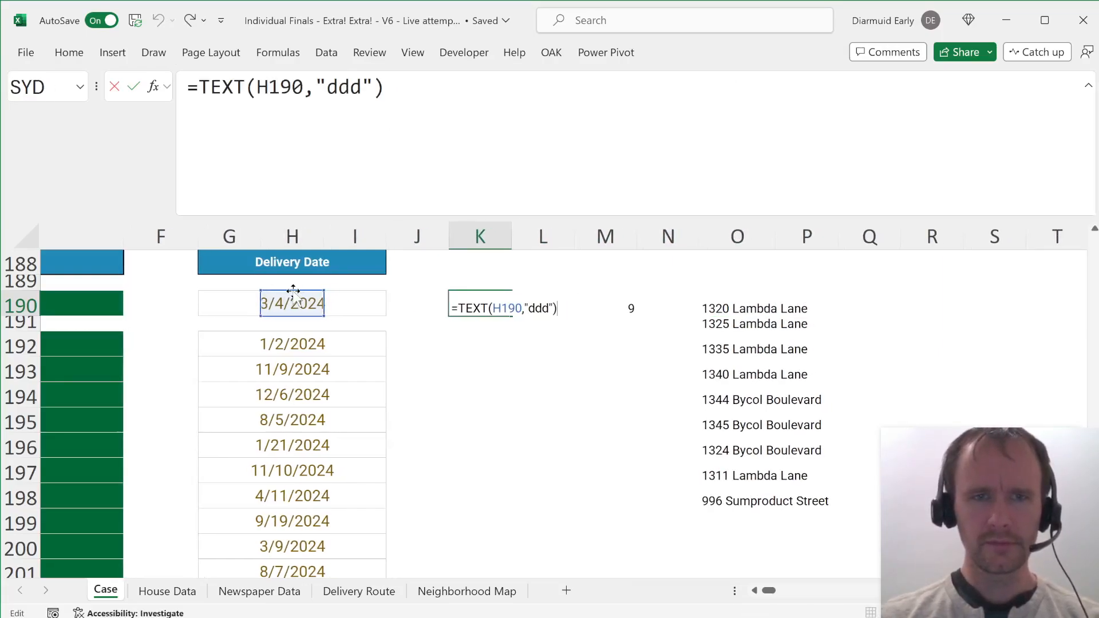
drag(275, 296, 234, 301)
key(Tab)
key(F2)
key(Return)
Step: Check the cell references in the delivery count formula in M190 and the address formula in O190
key(Up)
key(Right)
key(F2)
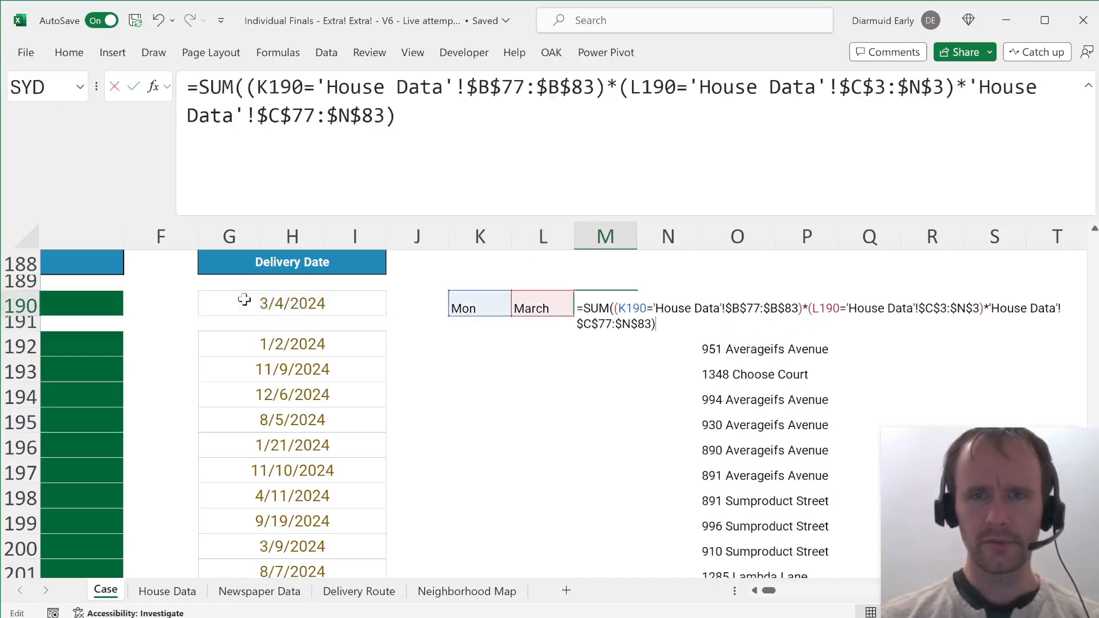
key(Escape)
key(Right)
key(Right)
key(F2)
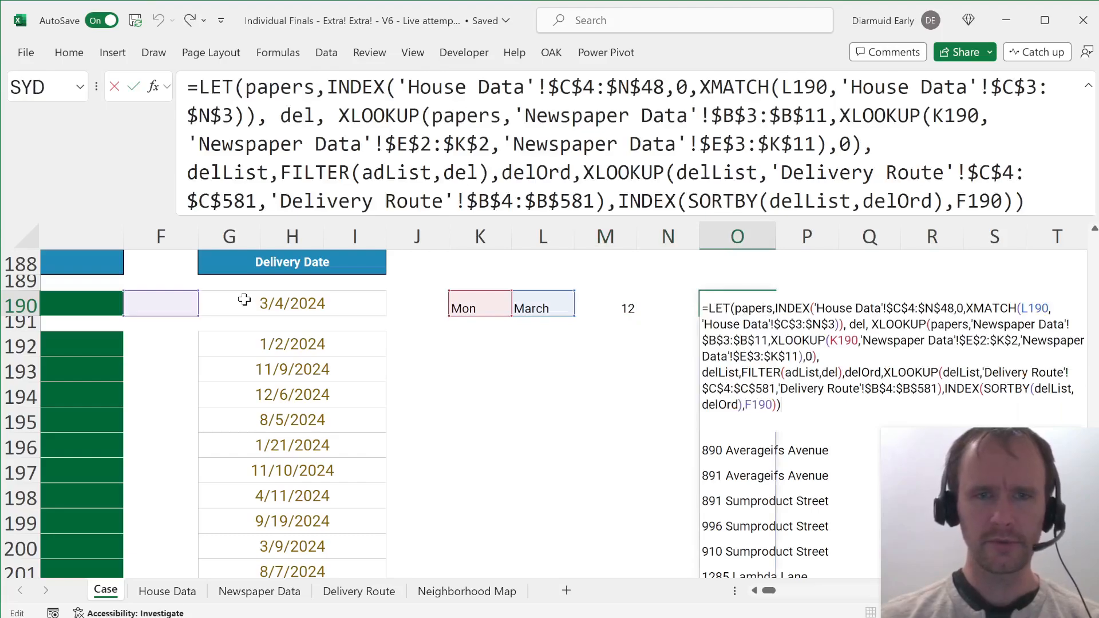
key(Escape)
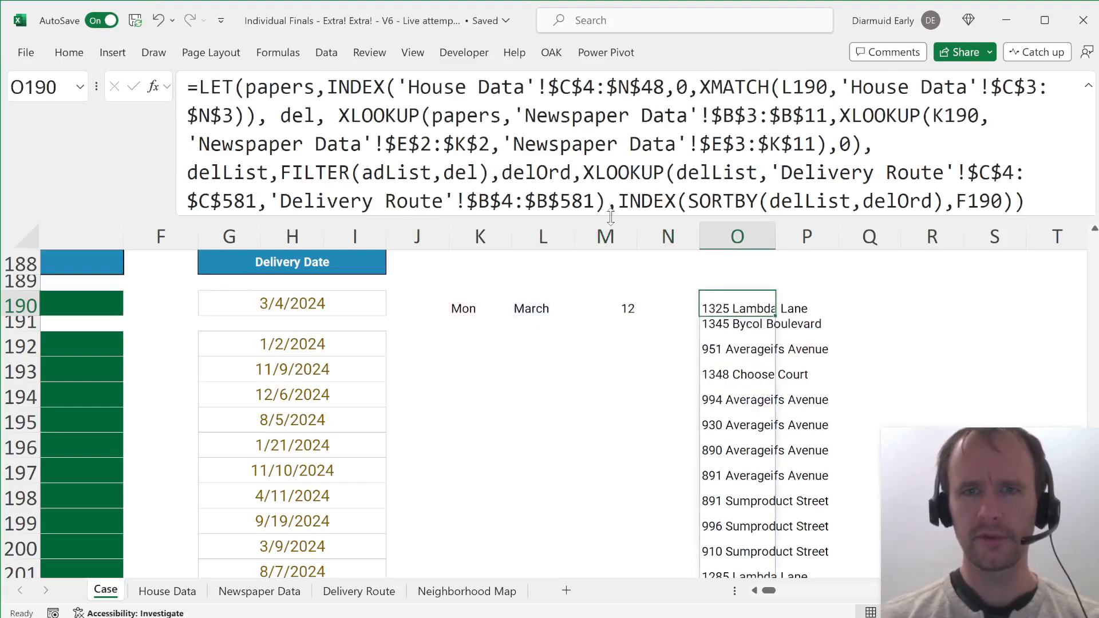
drag(605, 216, 604, 246)
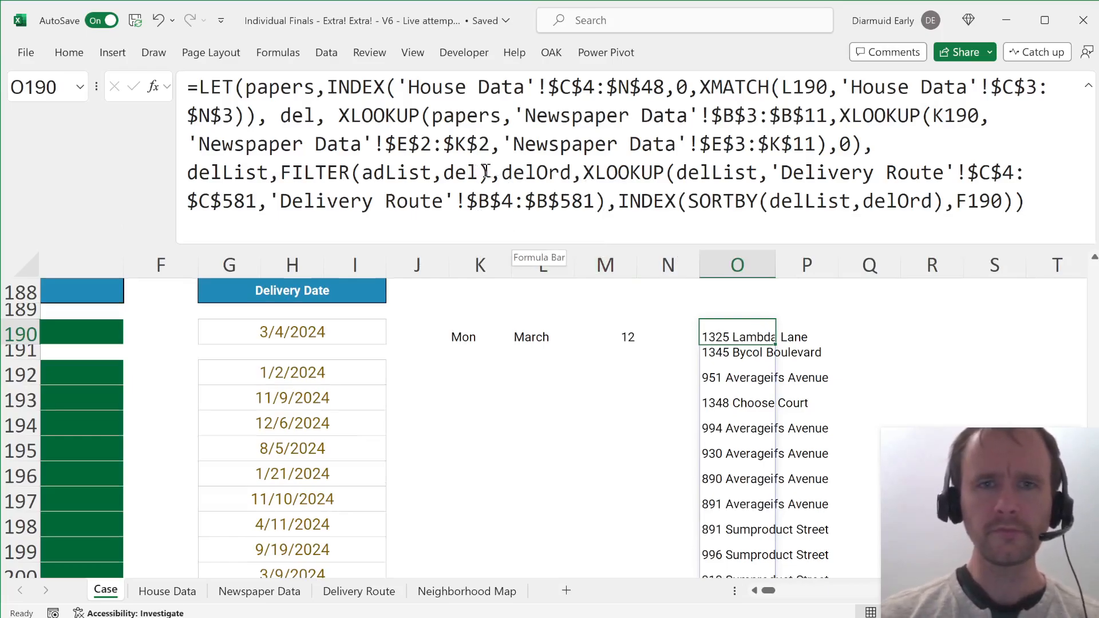
drag(486, 172, 1097, 361)
key(Delete)
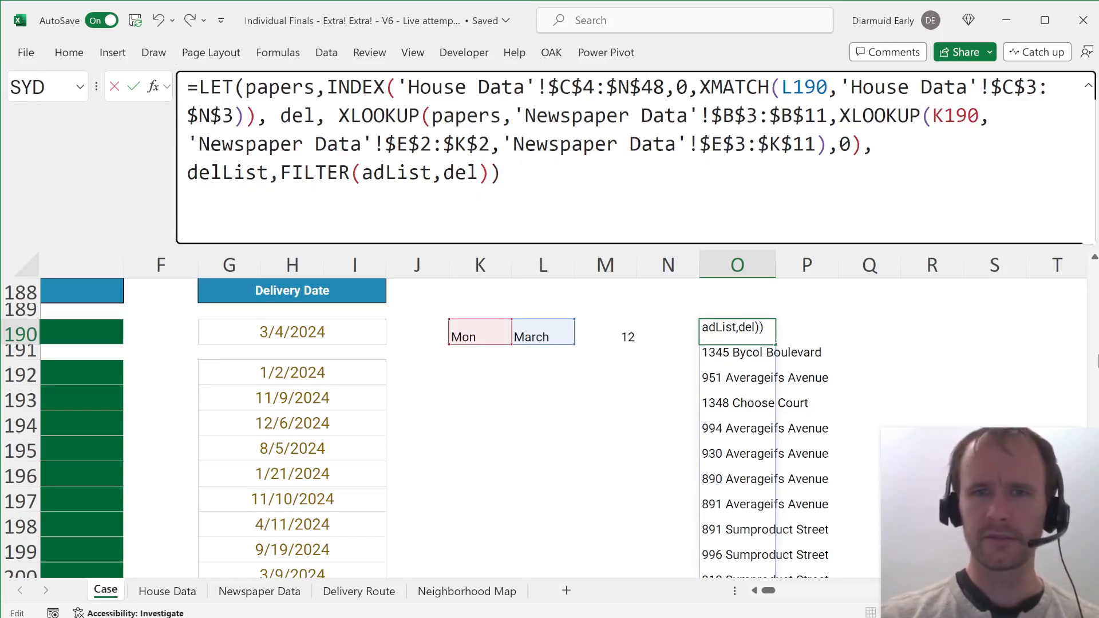
key(ctrl+z)
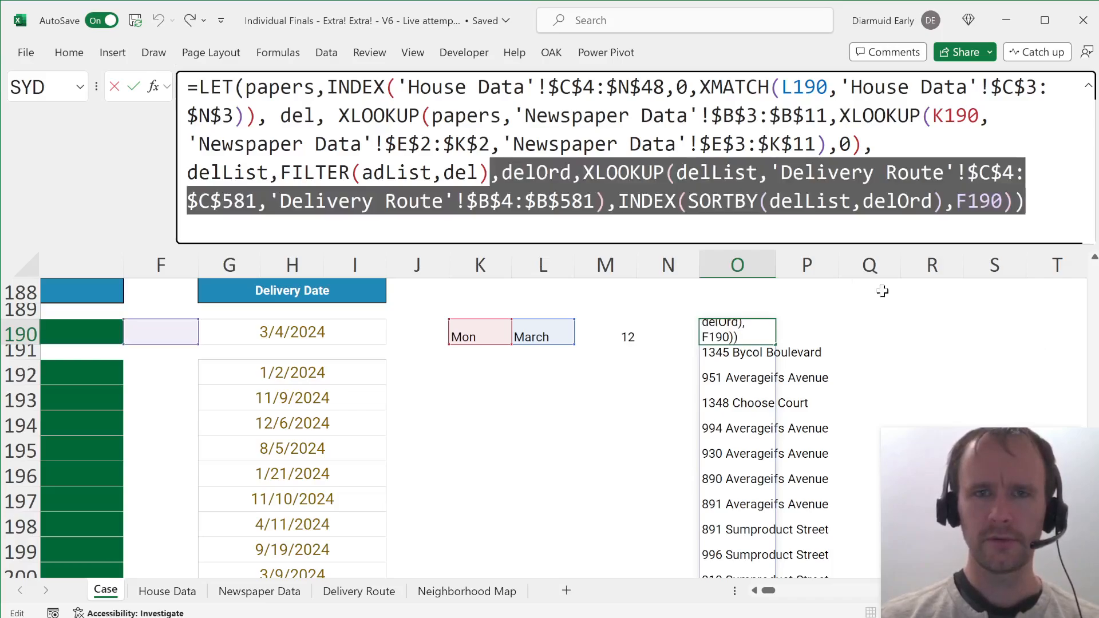
Step: Replace the final INDEX(SORTBY(delList,delOrd),F190) expression in O190's LET formula with delList and review the spilled addresses
drag(616, 202, 1025, 202)
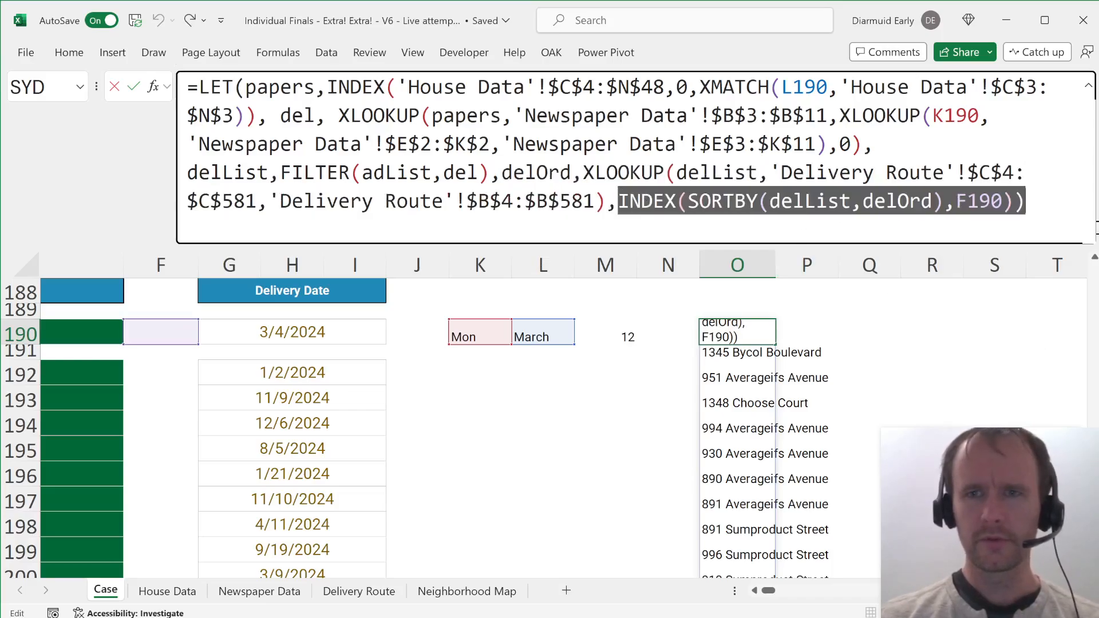
text(delList))
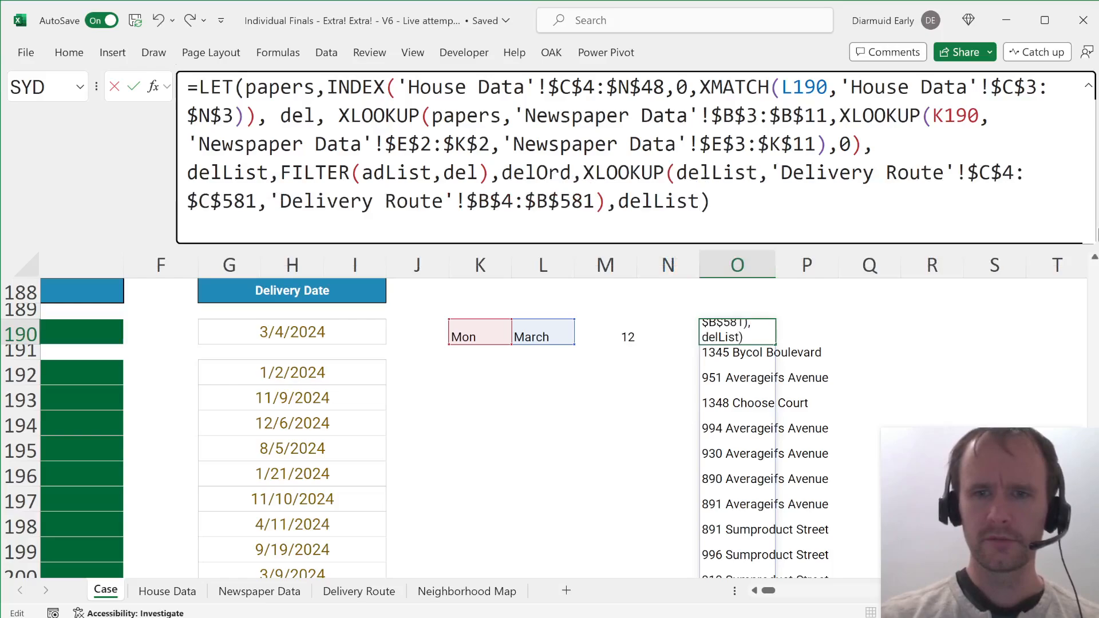
key(Return)
key(Up)
key(ctrl+shift+Down)
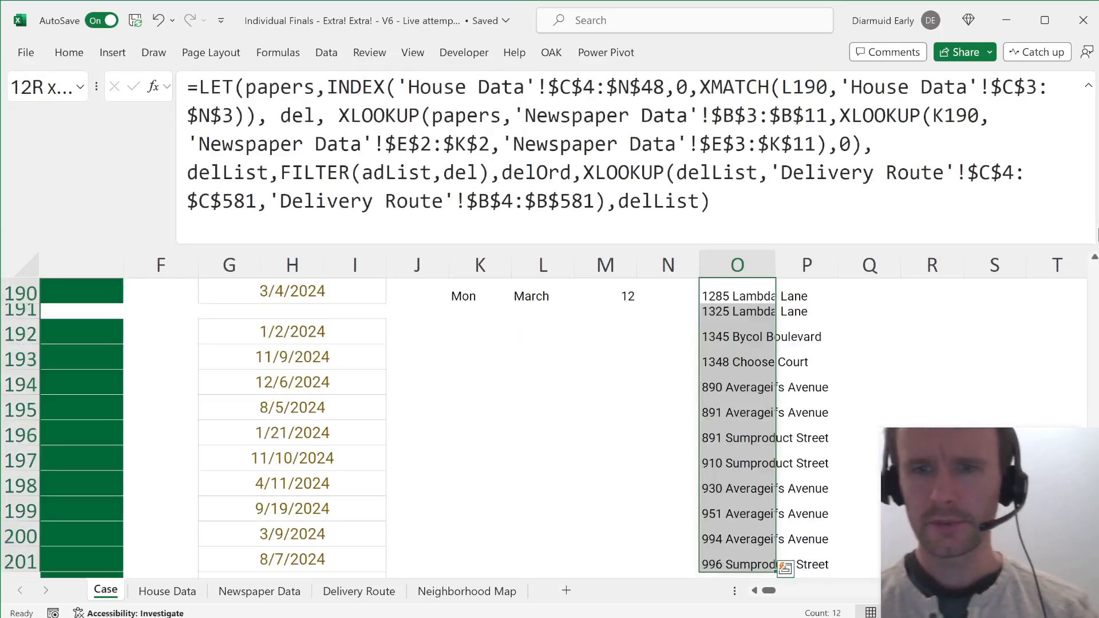
key(Up)
key(Down)
key(Up)
key(Up)
key(Down)
key(Down)
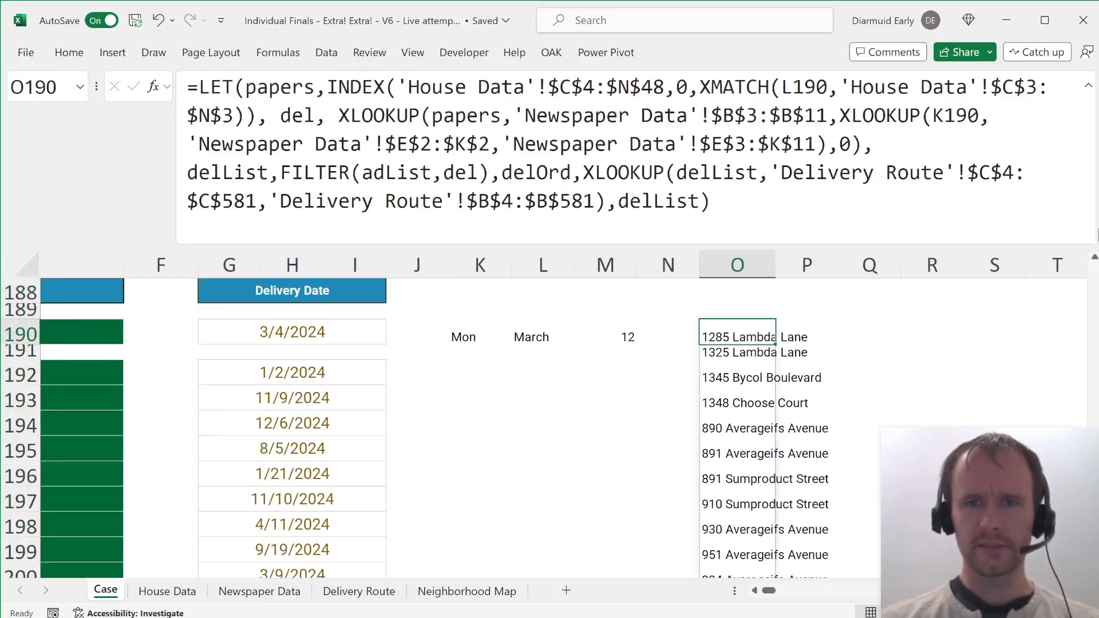
Step: Make O190's LET formula return delOrd instead of delList
click(654, 206)
key(ctrl+shift+Right)
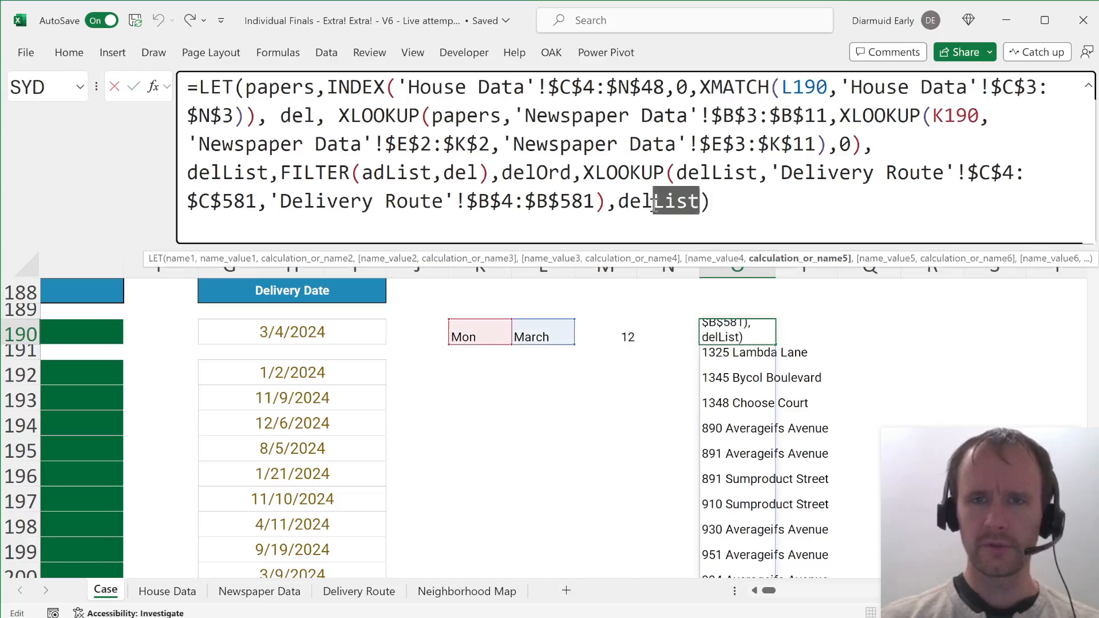
text(Ord)
key(Return)
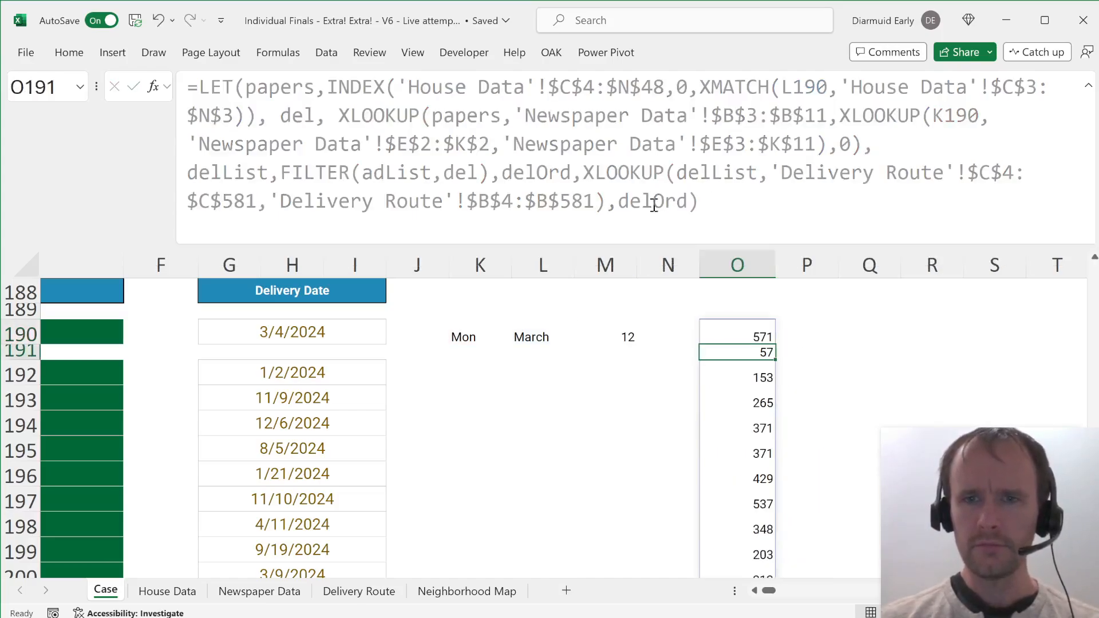
Step: Highlight duplicate values in the spilled route spots from O190 down with Light Red Fill with Dark Red Text
key(Up)
key(ctrl+shift+Down)
key(alt)
key(h)
key(l)
key(h)
key(d)
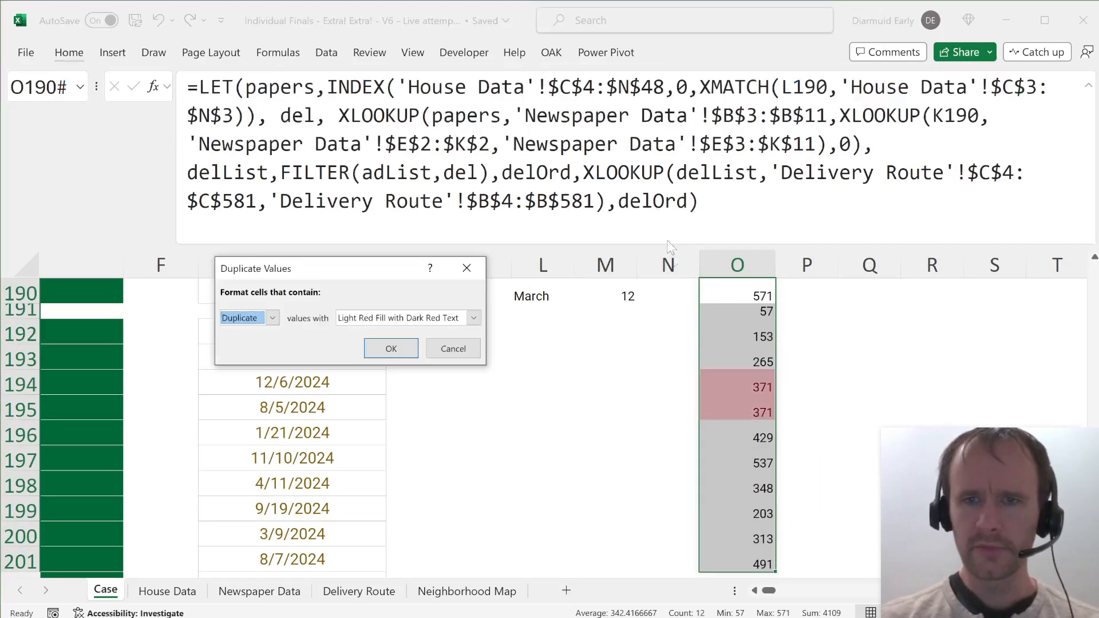
key(Return)
scroll(605, 429, down, 1)
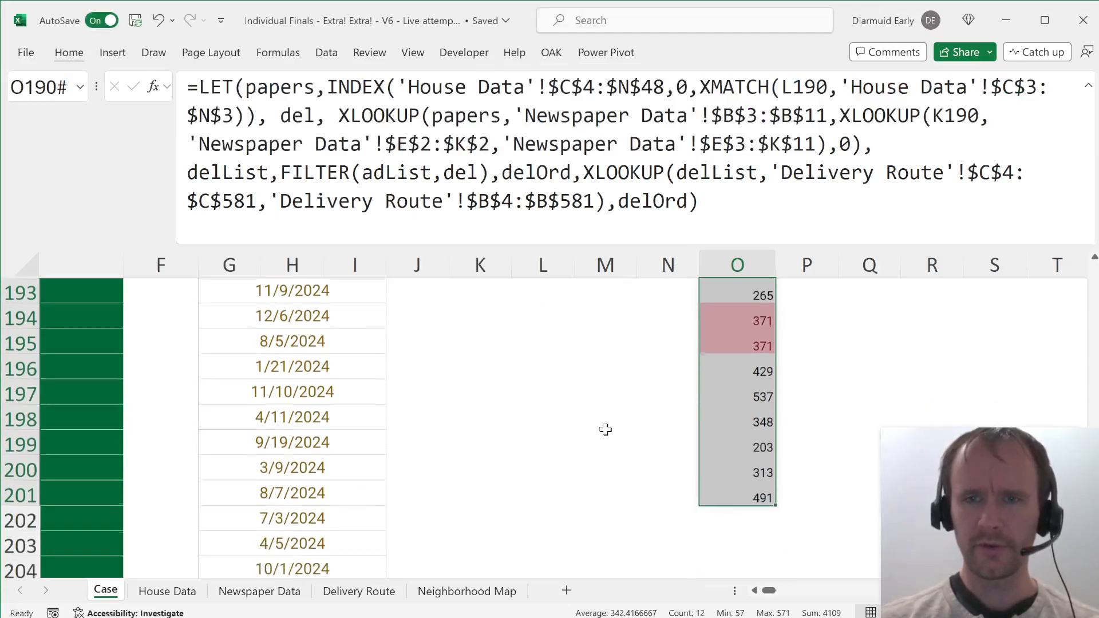
Step: In cell O190's LET formula, replace the final delOrd with a new variable time, starting with ROWS(delList) on a new line
scroll(605, 429, up, 4)
scroll(606, 429, left, 2)
scroll(606, 429, left, 3)
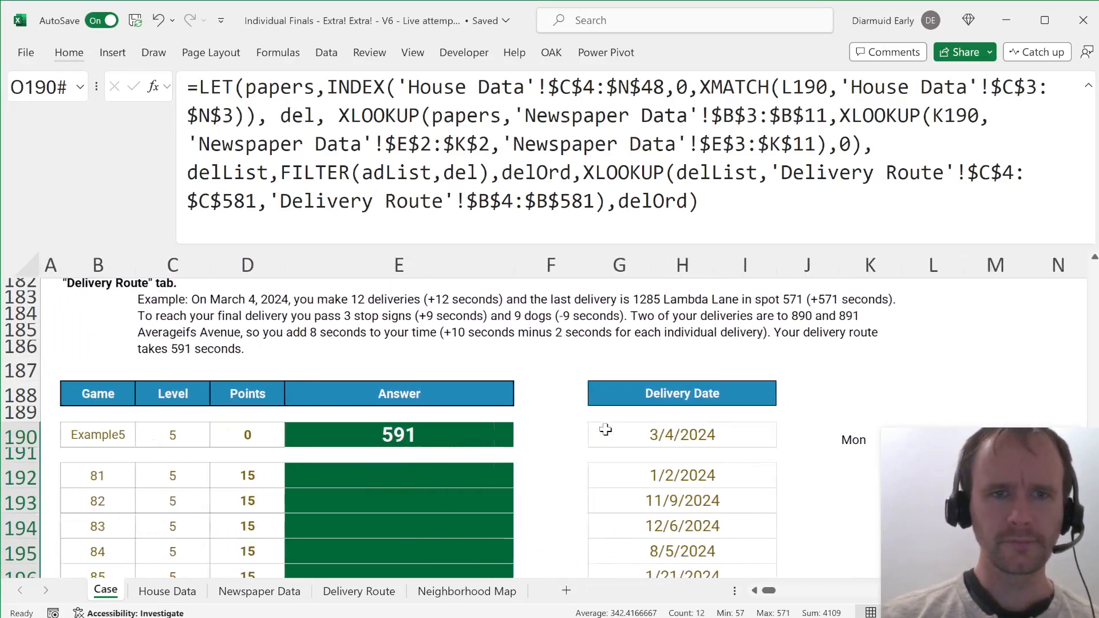
scroll(606, 429, right, 3)
scroll(605, 429, right, 3)
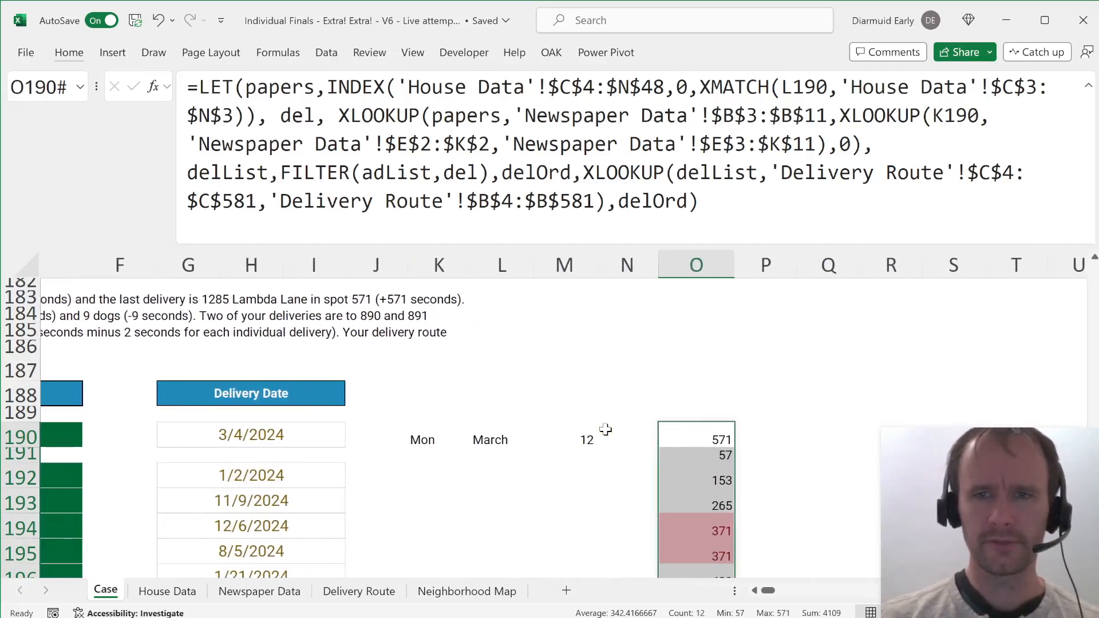
click(618, 201)
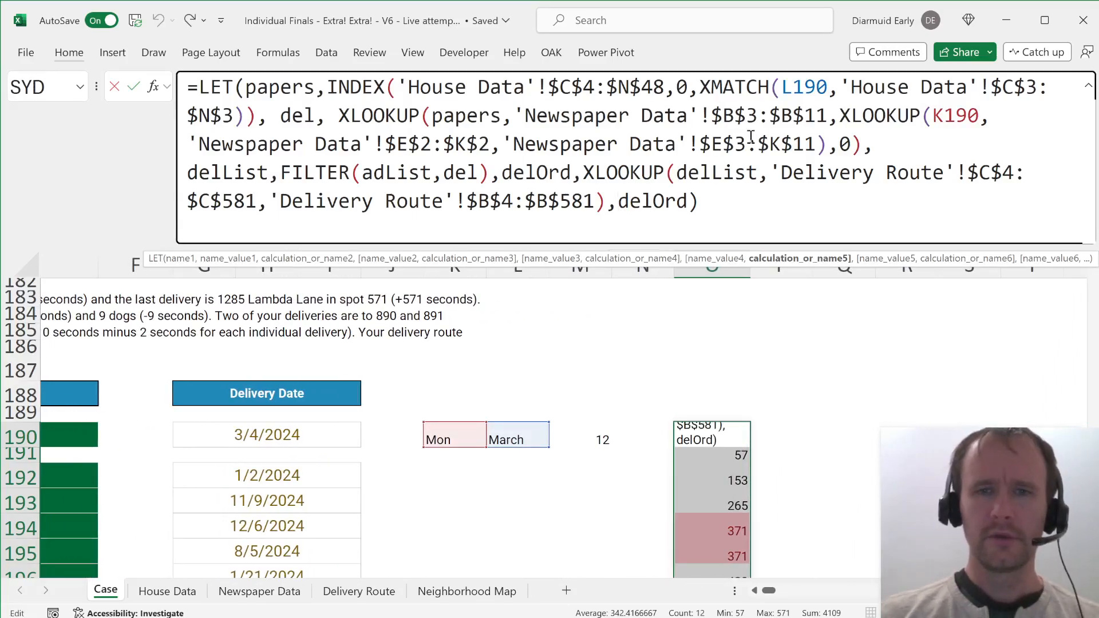
key(ctrl+shift+Right)
text(time,)
key(alt+Return)
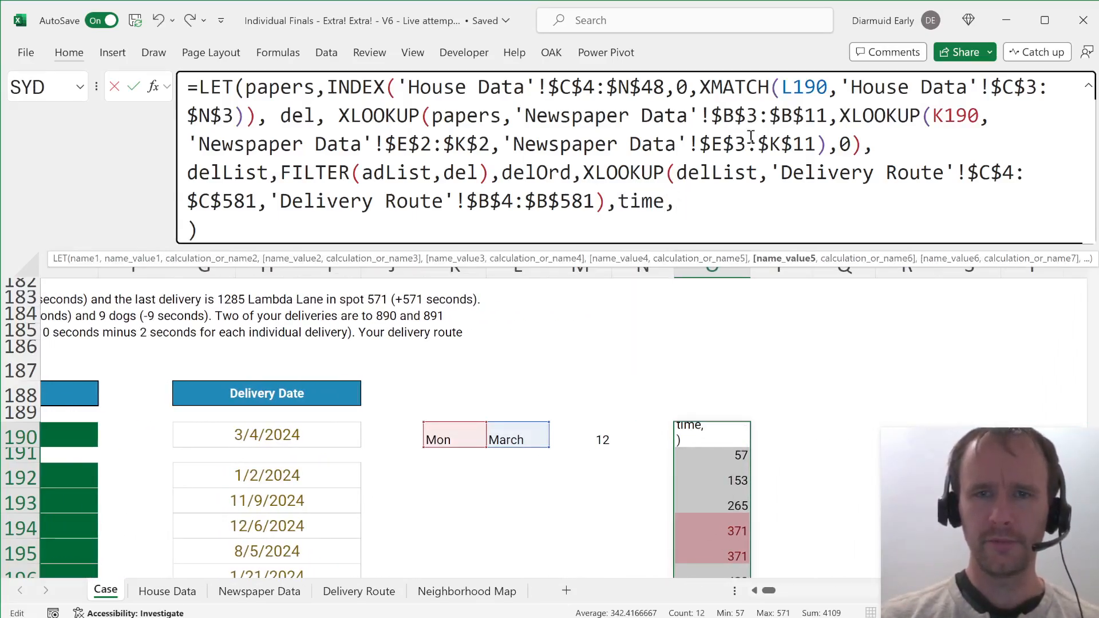
text(rows(del)
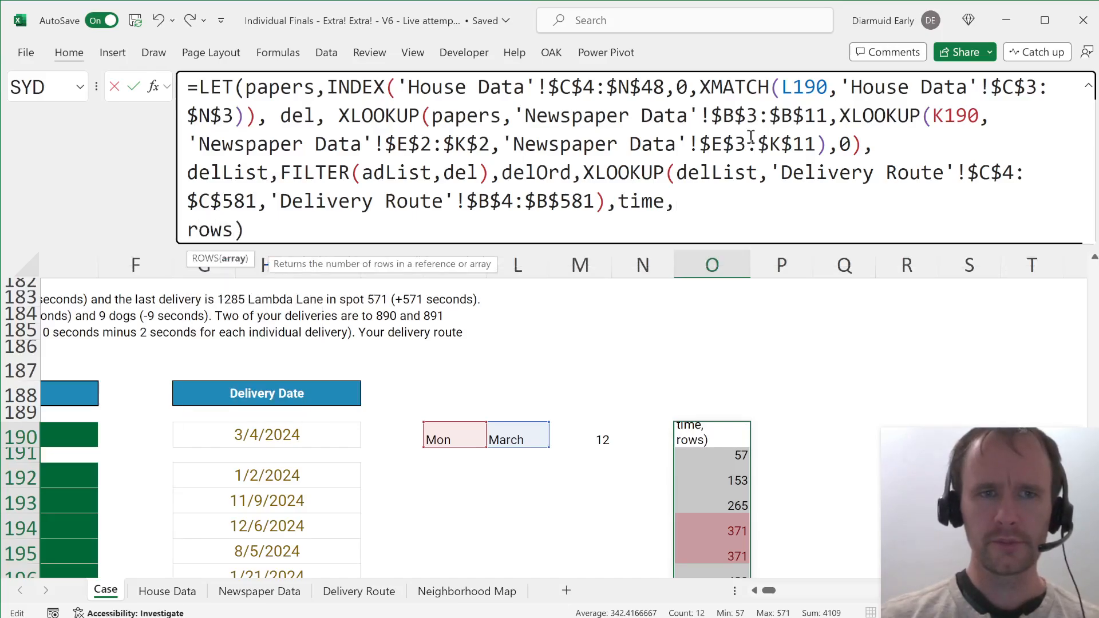
key(Down)
key(Tab)
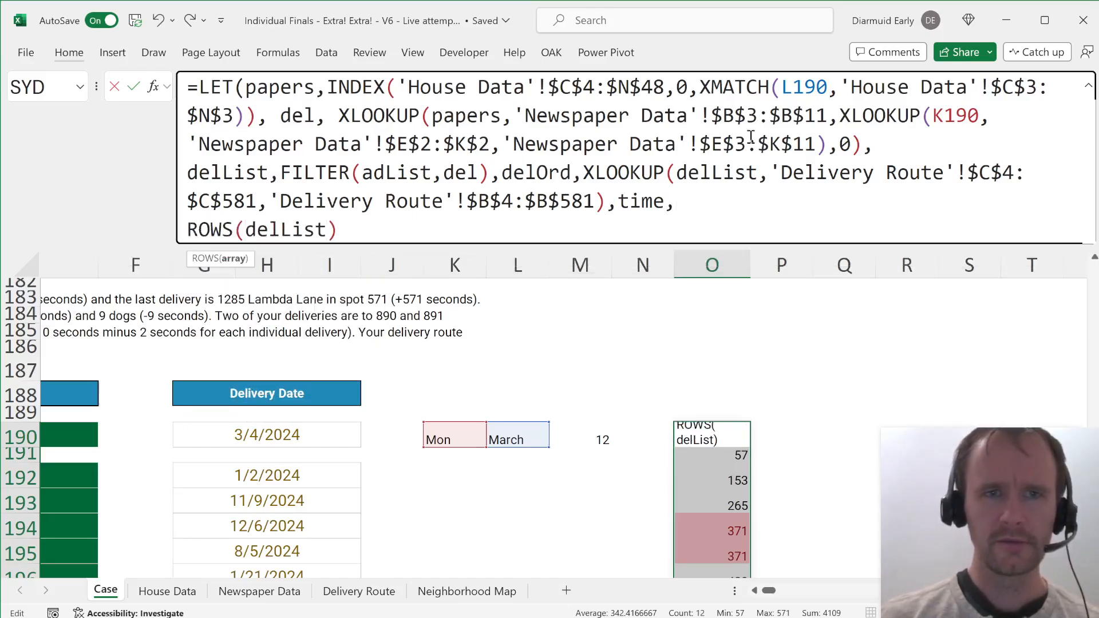
text())
Step: Add MAX(delOrd) to the time calculation for the last delivery's route spot
scroll(459, 426, left, 5)
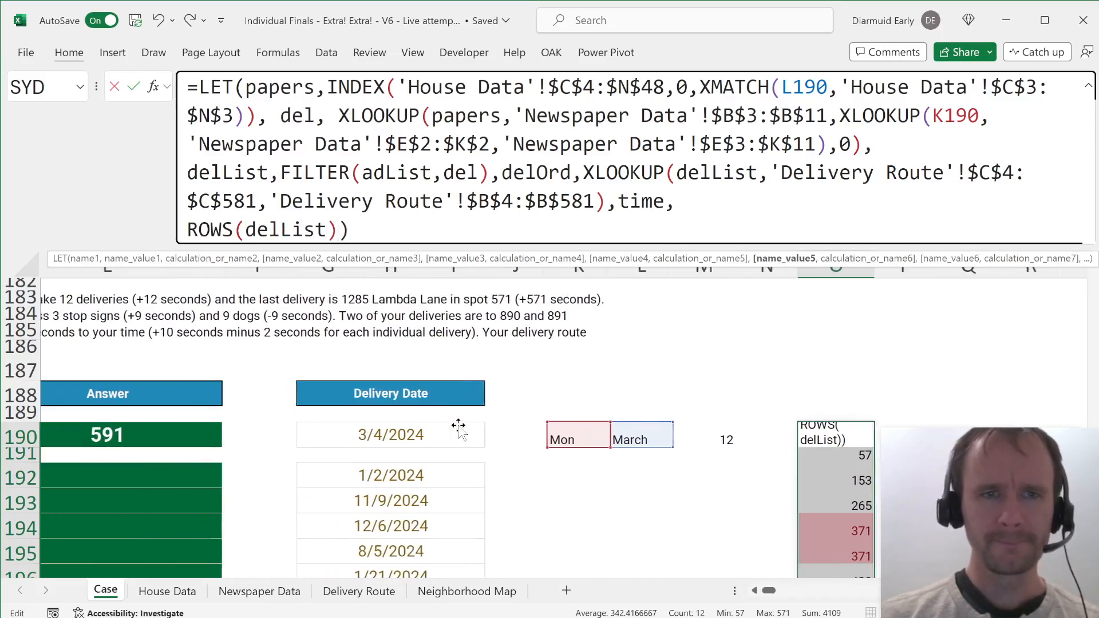
scroll(459, 427, left, 2)
text(+max)
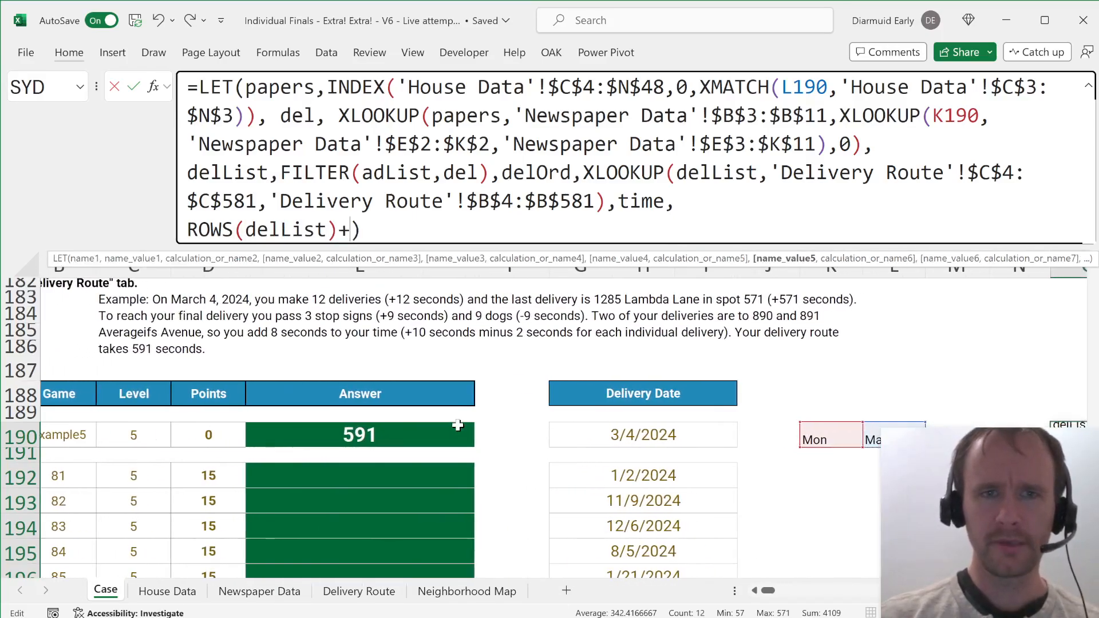
key(Tab)
text(delOrd)
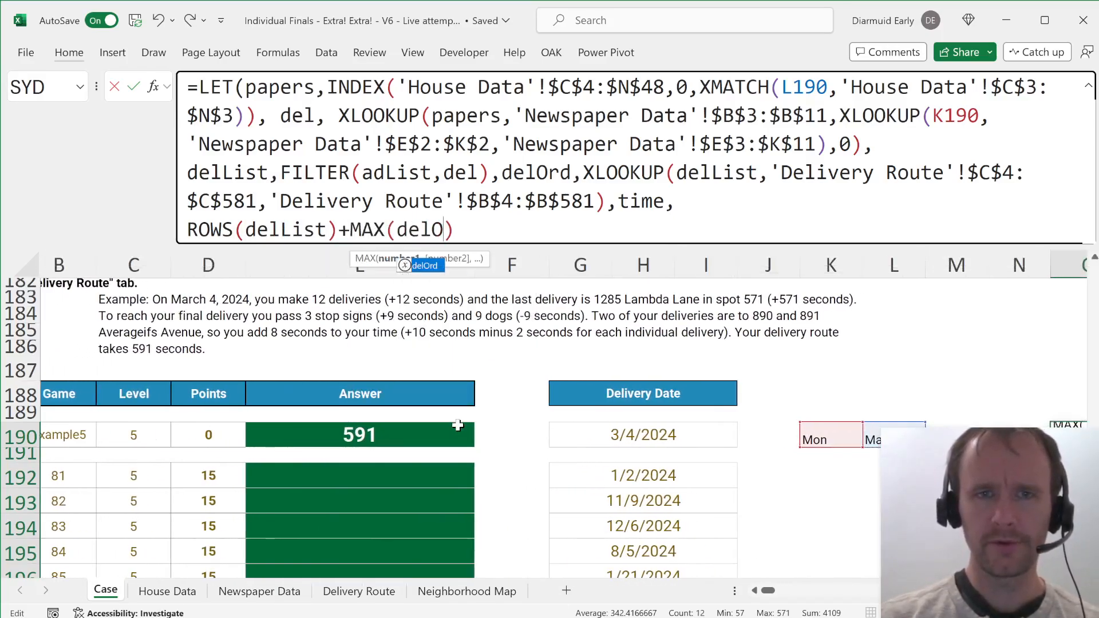
text())
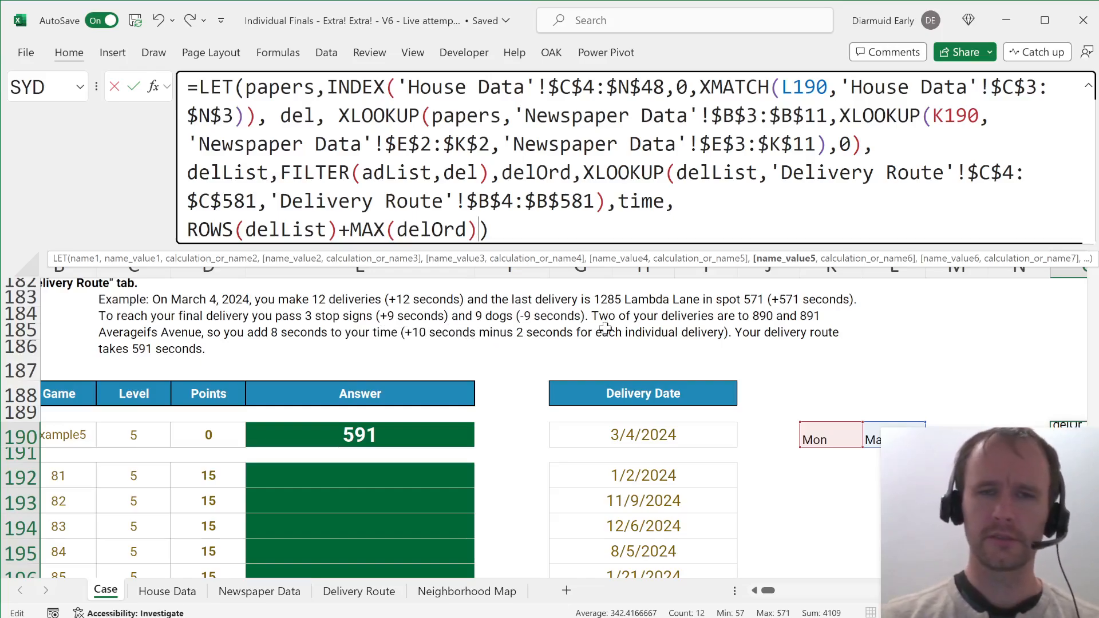
text(+)
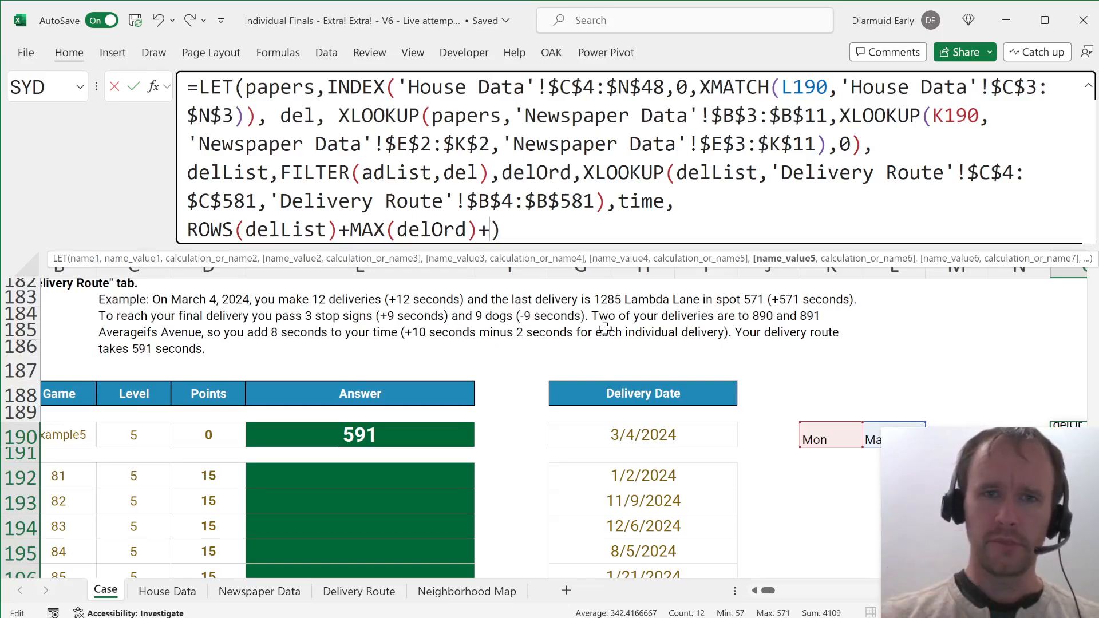
text(sum)
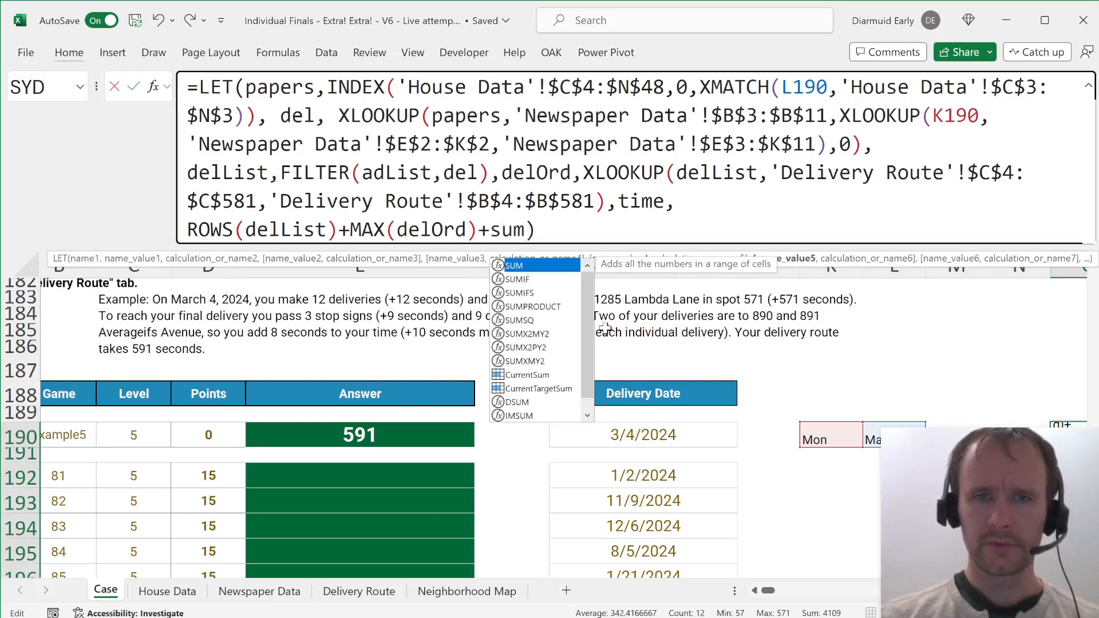
key(Tab)
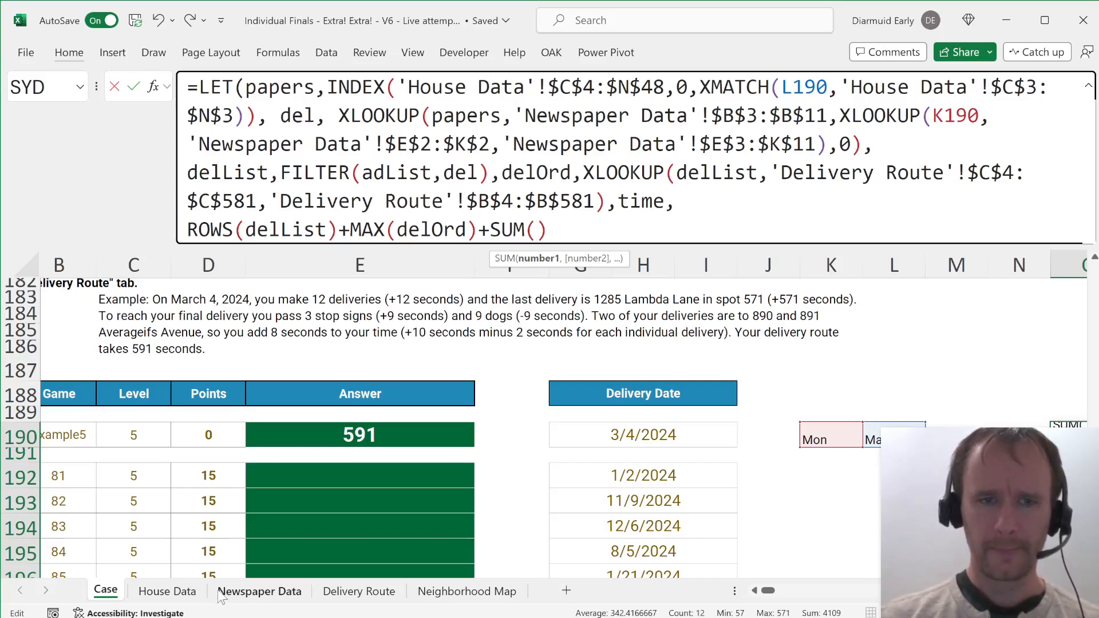
text(ta)
key(BackSpace)
key(BackSpace)
key(BackSpace)
key(BackSpace)
key(BackSpace)
key(BackSpace)
key(BackSpace)
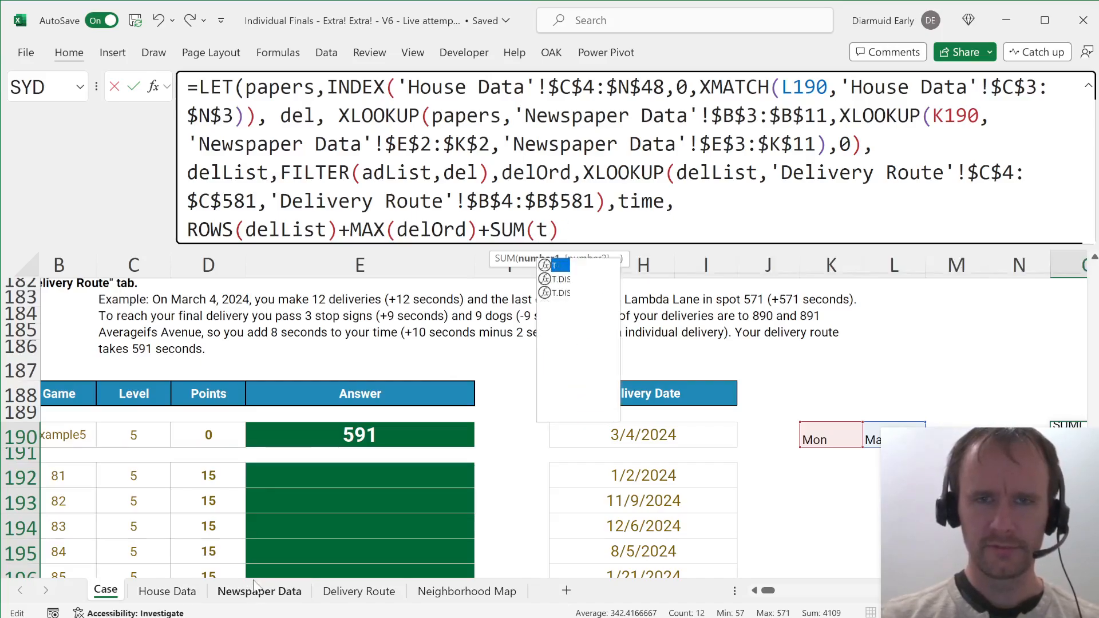
Step: Return time as the final result of the LET formula and commit it
key(Return)
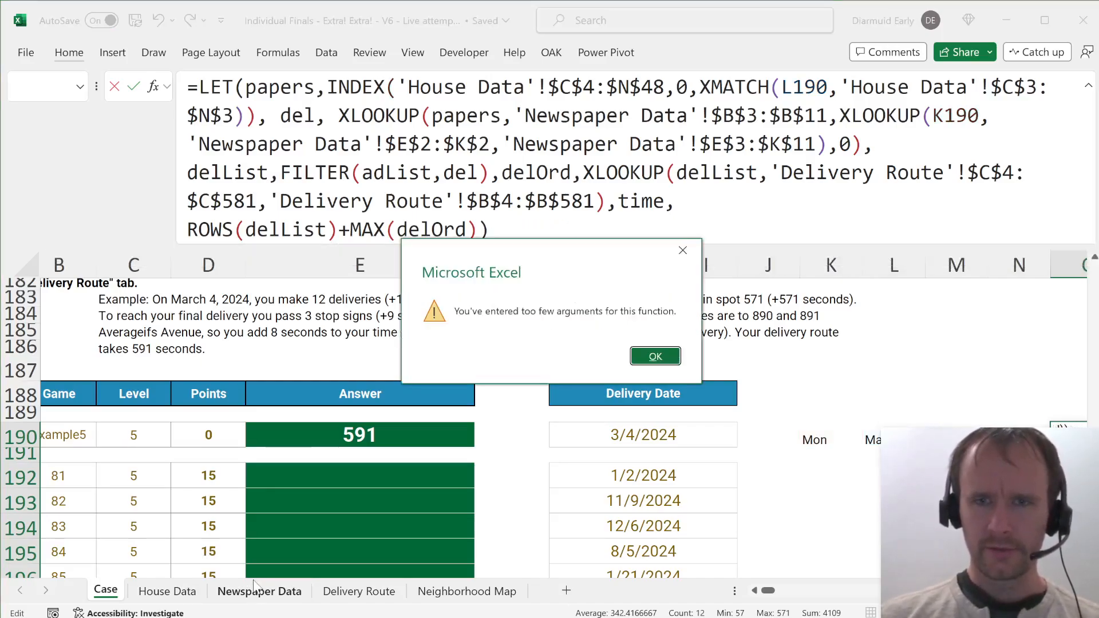
key(Return)
text(,time)
key(Return)
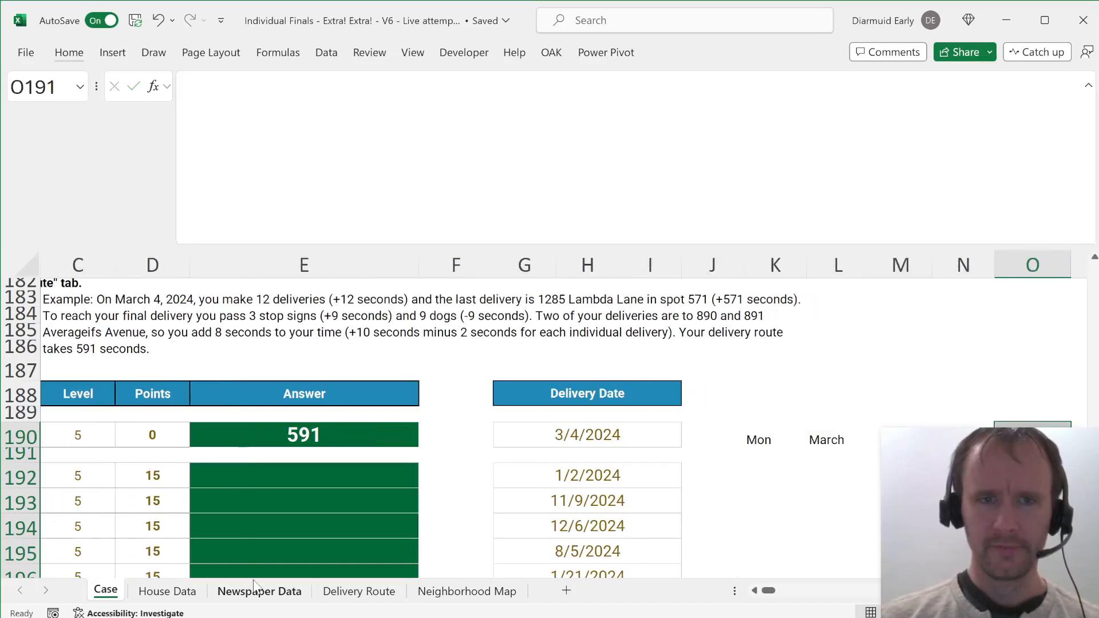
Step: Examine the route spots, house addresses, stop signs and dog entries on the Delivery Route sheet
key(ctrl+Page_Down)
key(ctrl+Page_Down)
key(ctrl+Page_Down)
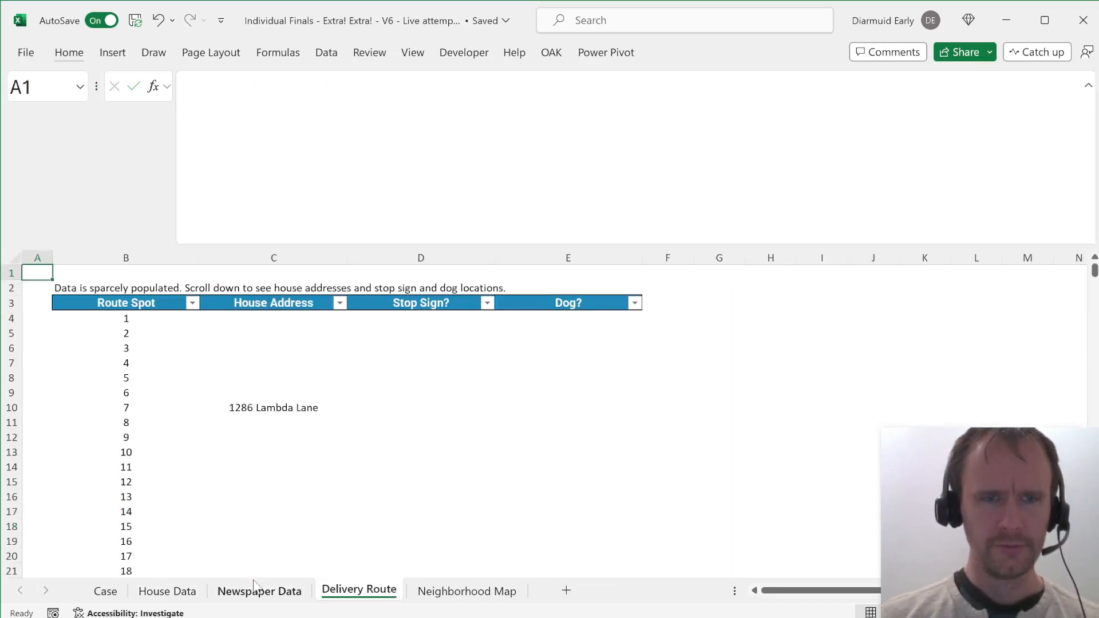
key(Right)
key(Down)
key(Down)
key(Down)
key(Right)
key(Left)
key(Page_Down)
key(Page_Down)
key(Page_Down)
key(Page_Down)
key(Page_Down)
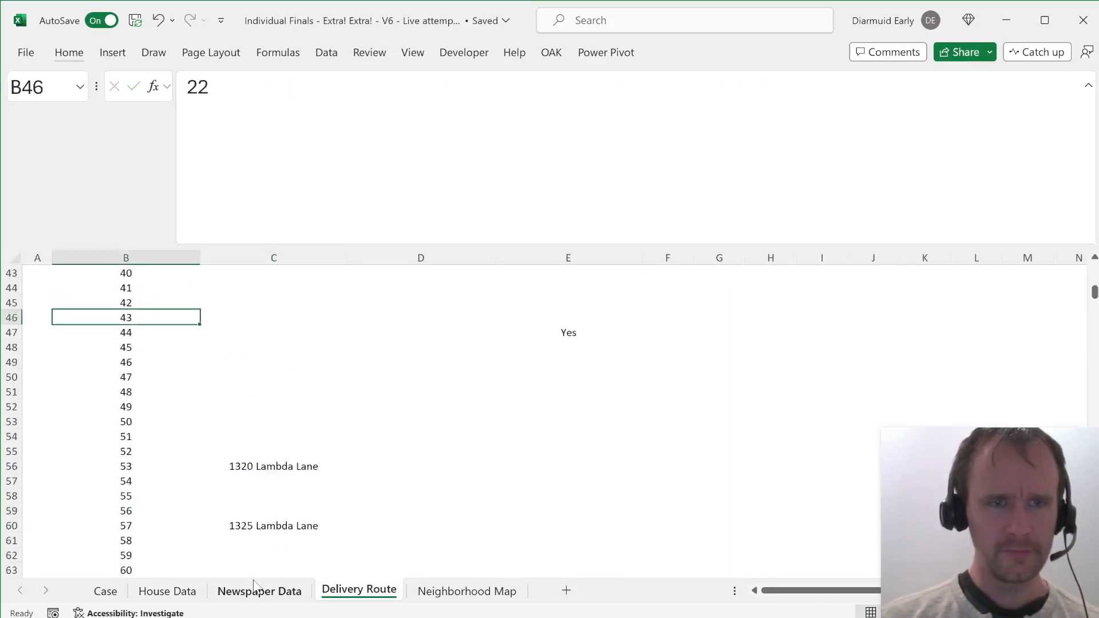
key(Page_Up)
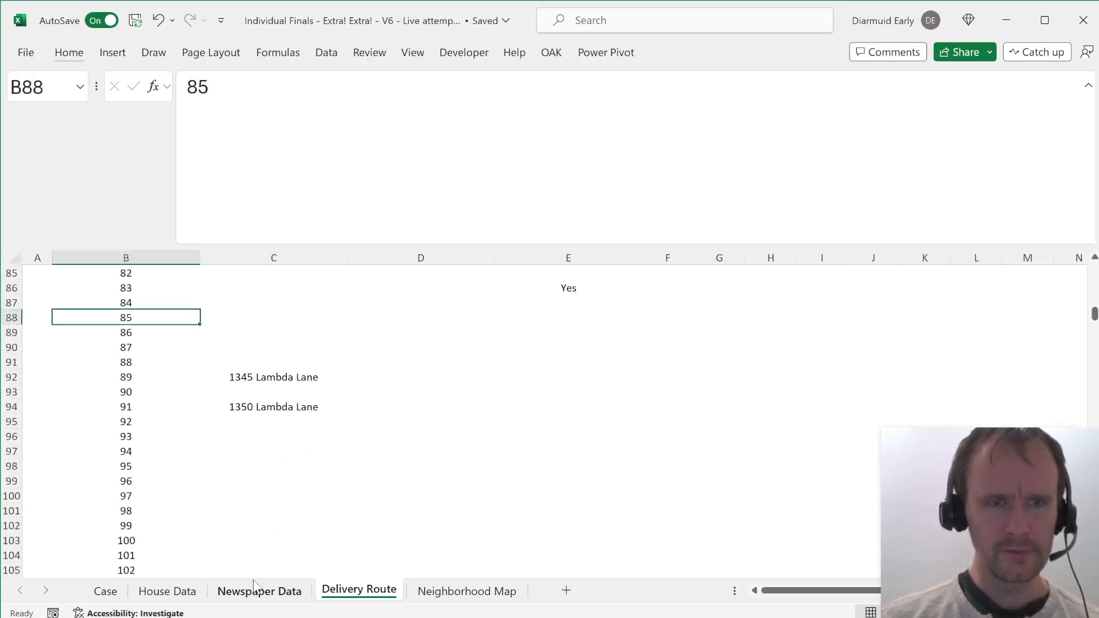
key(Page_Down)
key(Page_Down)
key(Page_Down)
key(Page_Down)
key(Page_Down)
key(Page_Down)
key(Page_Down)
key(Page_Down)
key(Page_Down)
key(Page_Down)
key(Page_Down)
key(Page_Down)
key(Page_Down)
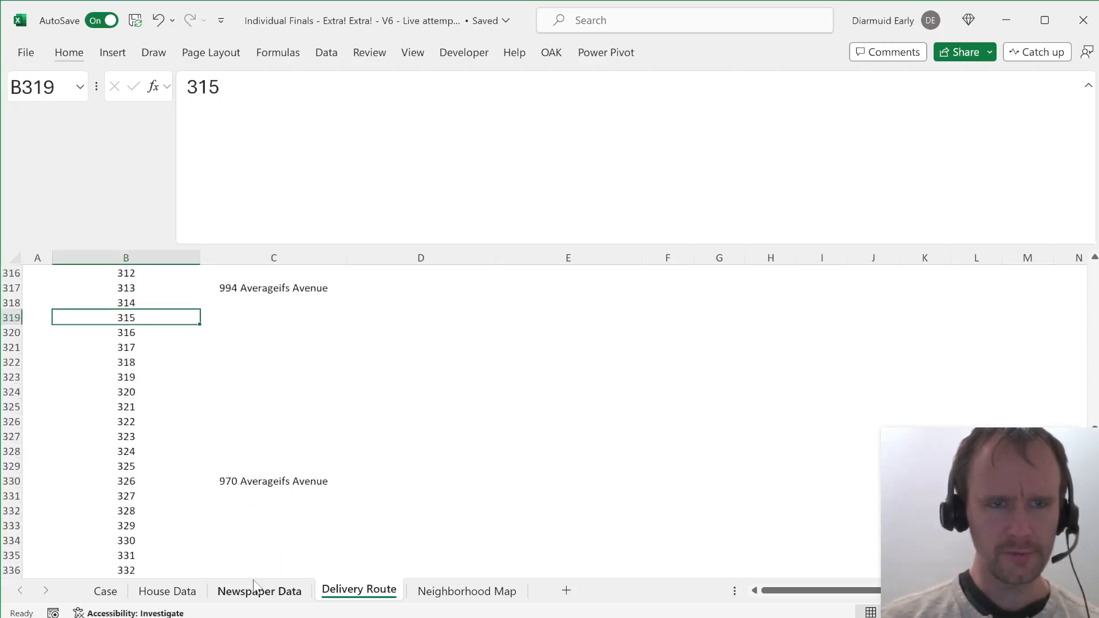
Step: Check the rows for 890 and 891 Averageifs Avenue for a shared route spot, stop sign and dog, and return to the column headers
key(Down)
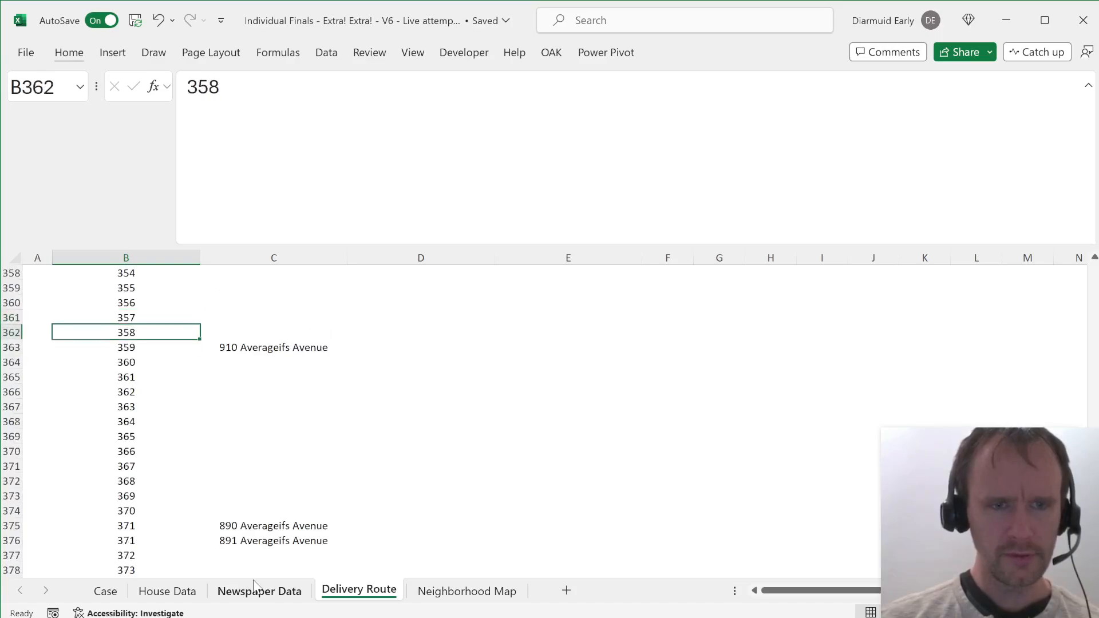
key(Down)
key(Down)
key(Down)
key(Down)
key(Down)
key(Down)
key(Down)
key(Down)
key(Down)
key(Down)
key(Down)
key(Down)
key(Down)
key(Down)
key(Up)
key(shift+Down)
key(shift+space)
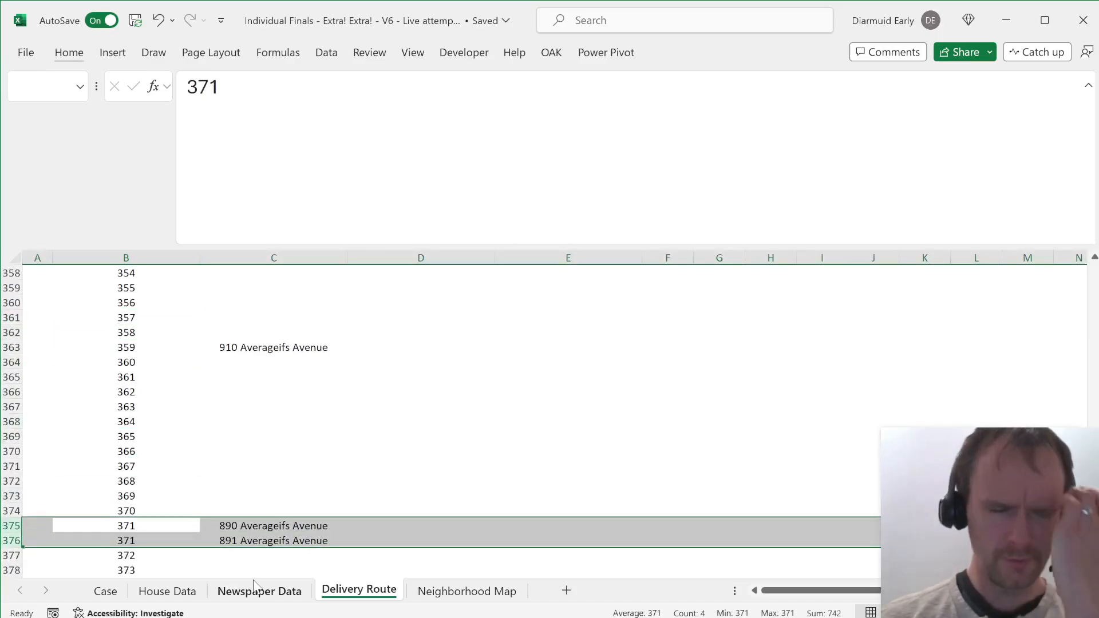
key(Down)
key(Right)
key(Right)
key(Right)
key(Left)
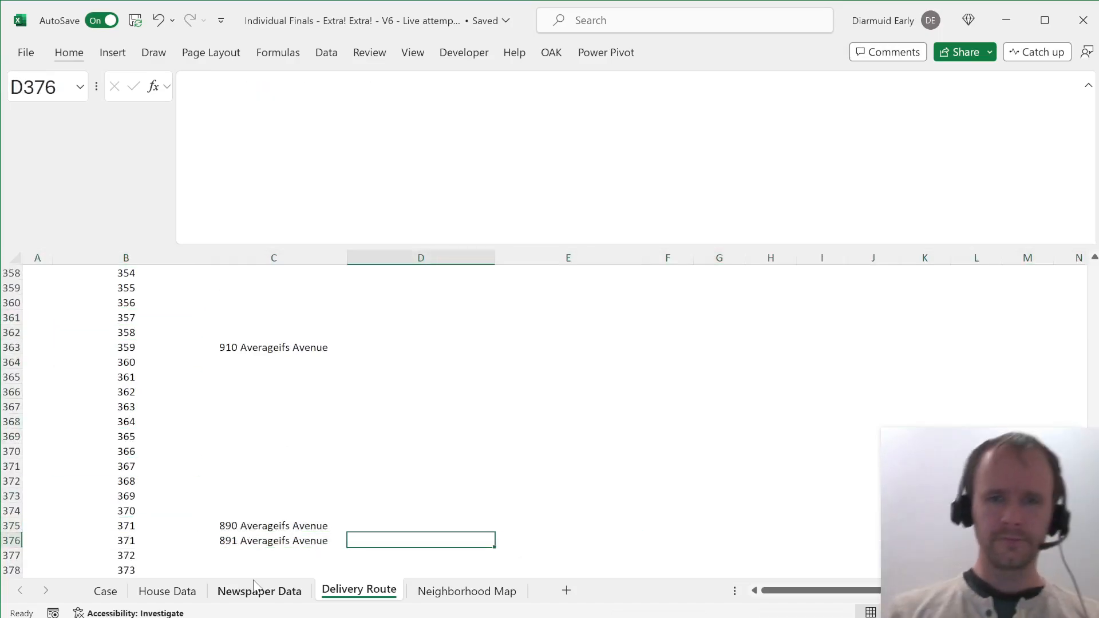
key(ctrl+Up)
key(ctrl+Up)
key(ctrl+Up)
key(Down)
key(Down)
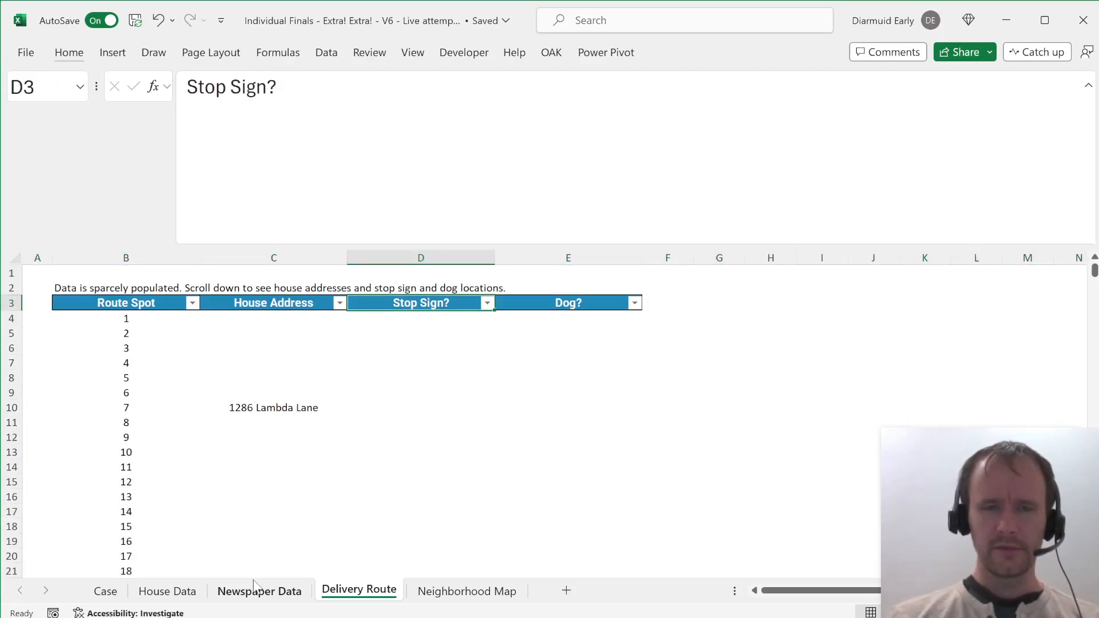
Step: Back on the Case sheet, insert a lastRw variable defined with XMATCH before time in cell O190's formula
key(ctrl+Page_Up)
key(ctrl+Page_Up)
key(ctrl+Page_Up)
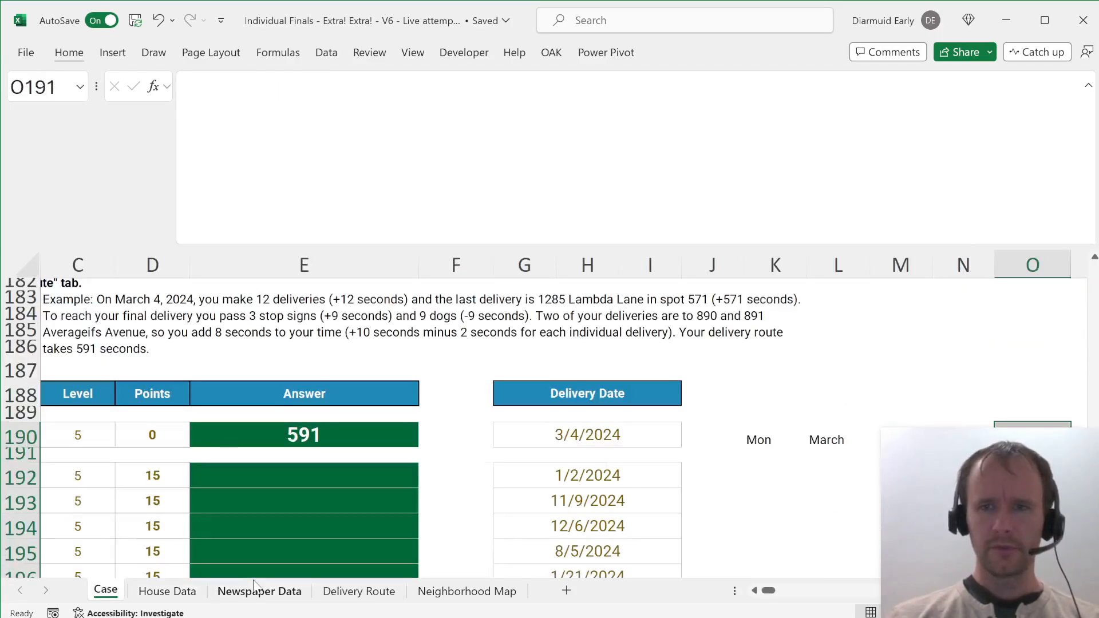
key(Right)
key(Right)
key(Right)
key(Left)
key(Left)
key(Left)
key(Up)
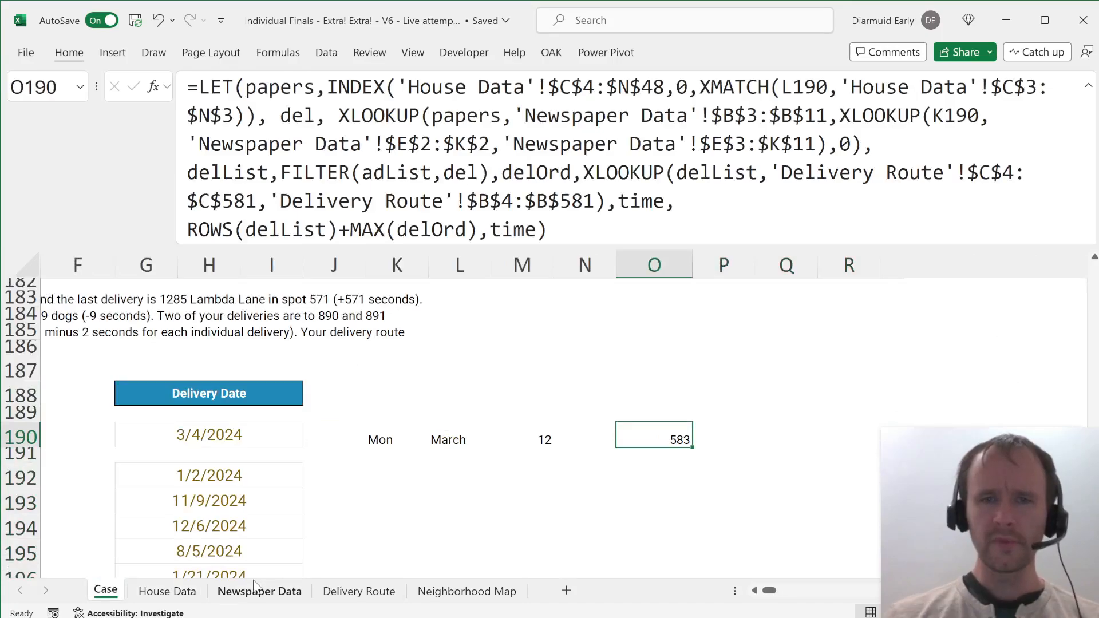
click(618, 200)
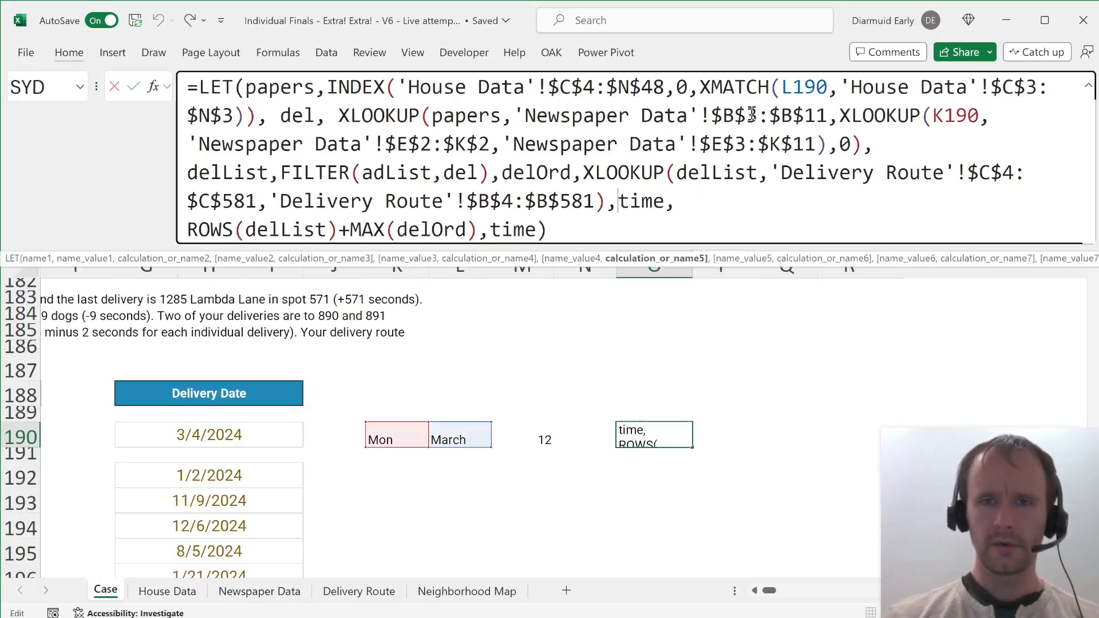
key(alt+Return)
text(lastRw,XMATCH()
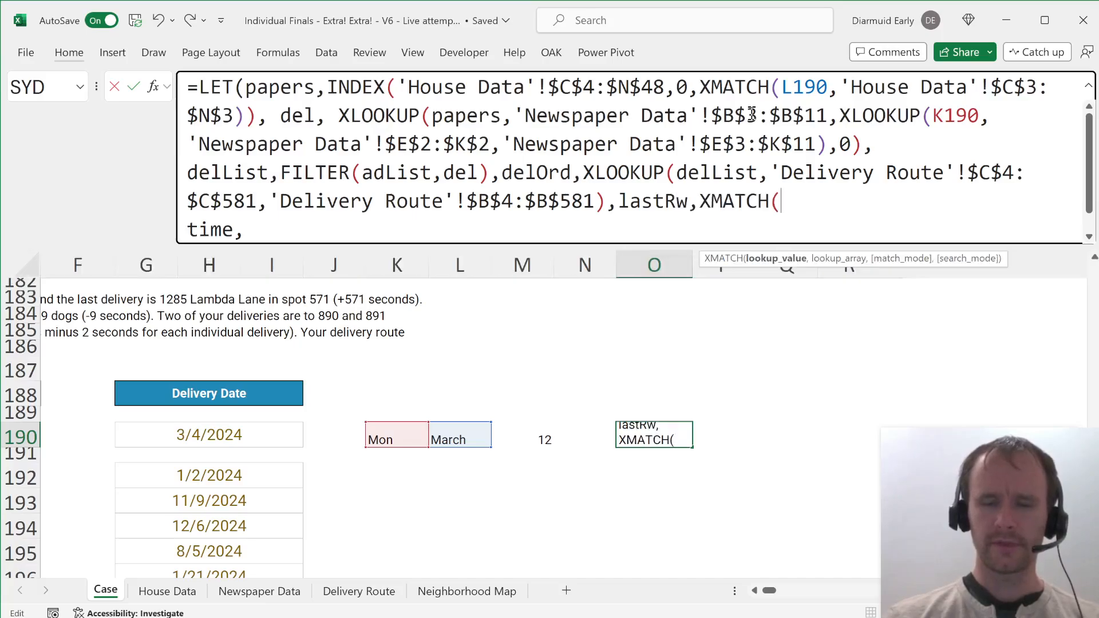
Step: Enter the MAX function over delOrd as XMATCH's lookup value
text(max)
key(Tab)
text(delo)
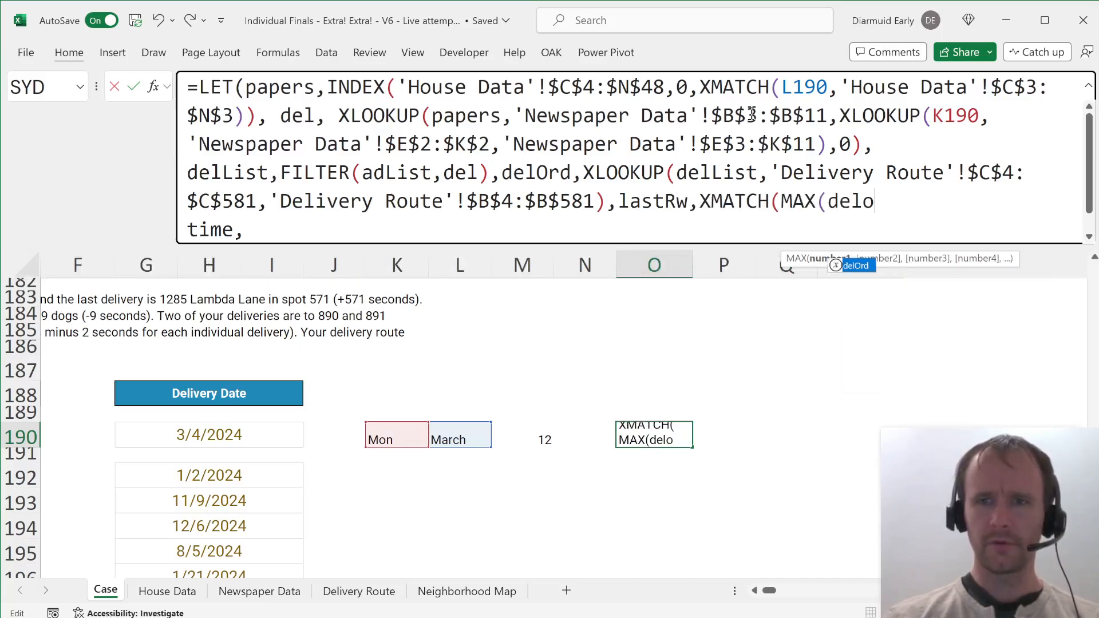
key(Tab)
text(,)
Step: Reference the route spots 'Delivery Route'!$B$4:$B$581 in the lastRw expression as an absolute range
key(ctrl+Page_Down)
key(ctrl+Page_Down)
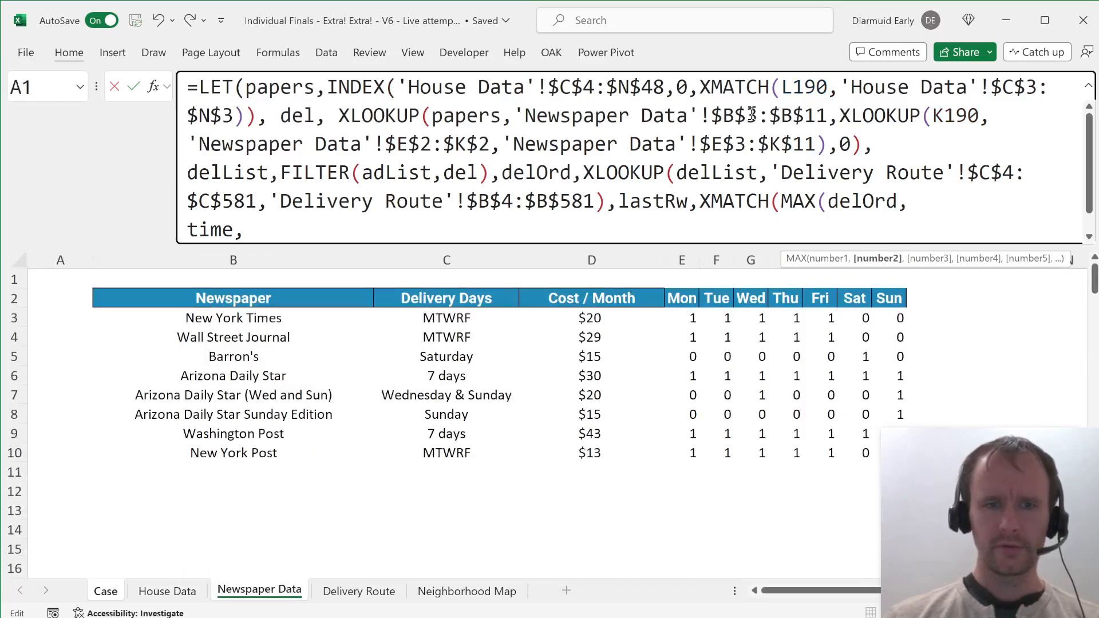
key(ctrl+Page_Down)
click(147, 319)
key(ctrl+shift+Down)
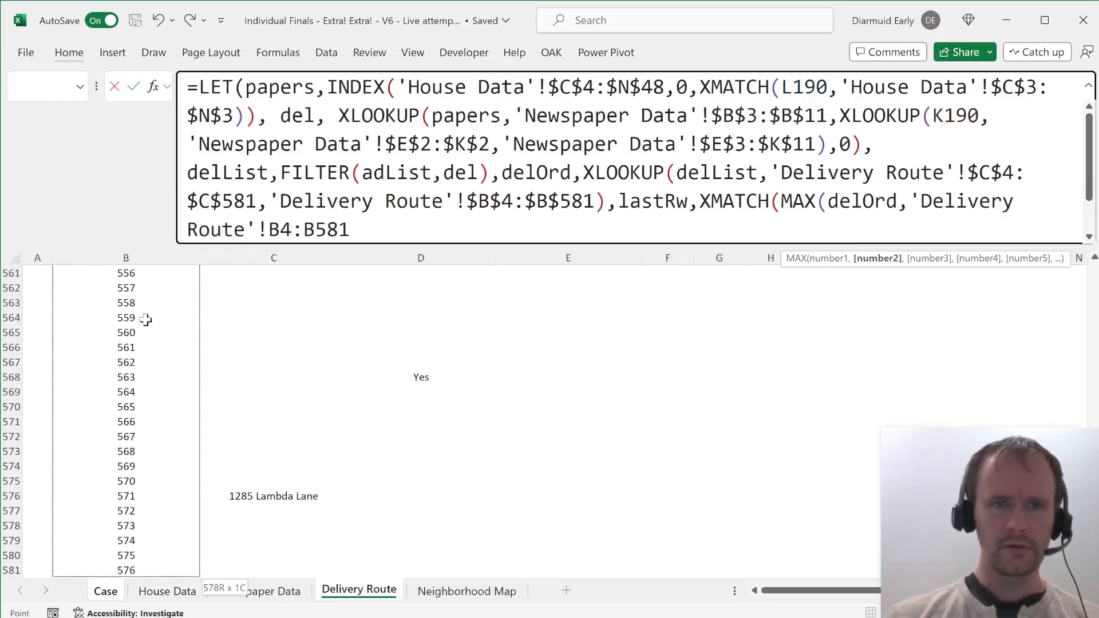
key(F4)
text(,)
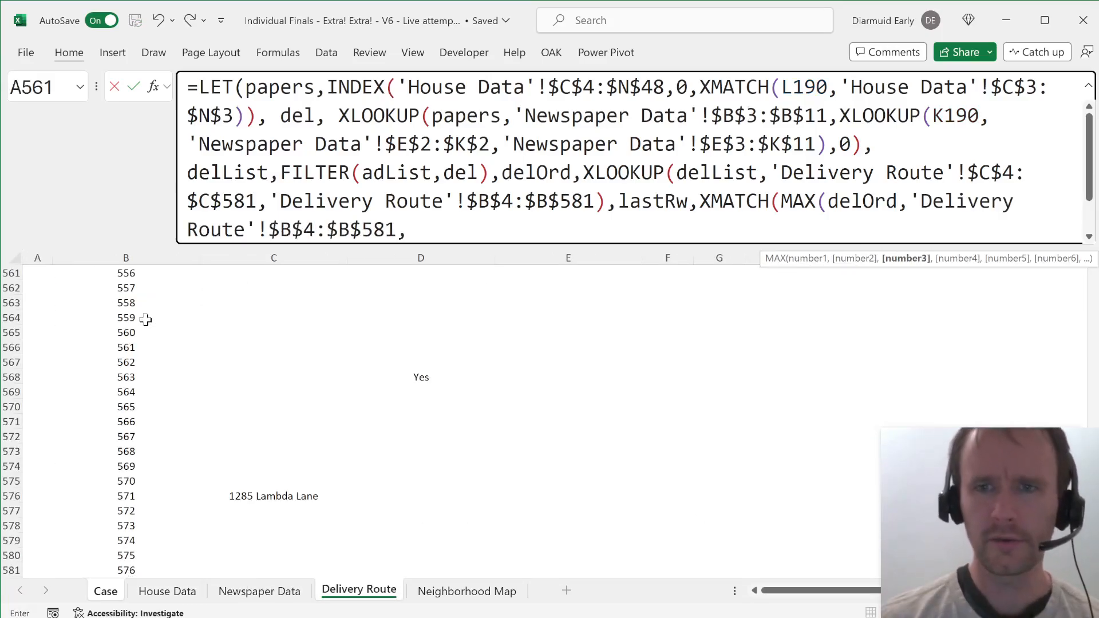
Step: Remove the trailing comma and close MAX directly after delOrd, making the route spot range XMATCH's lookup array
key(Left)
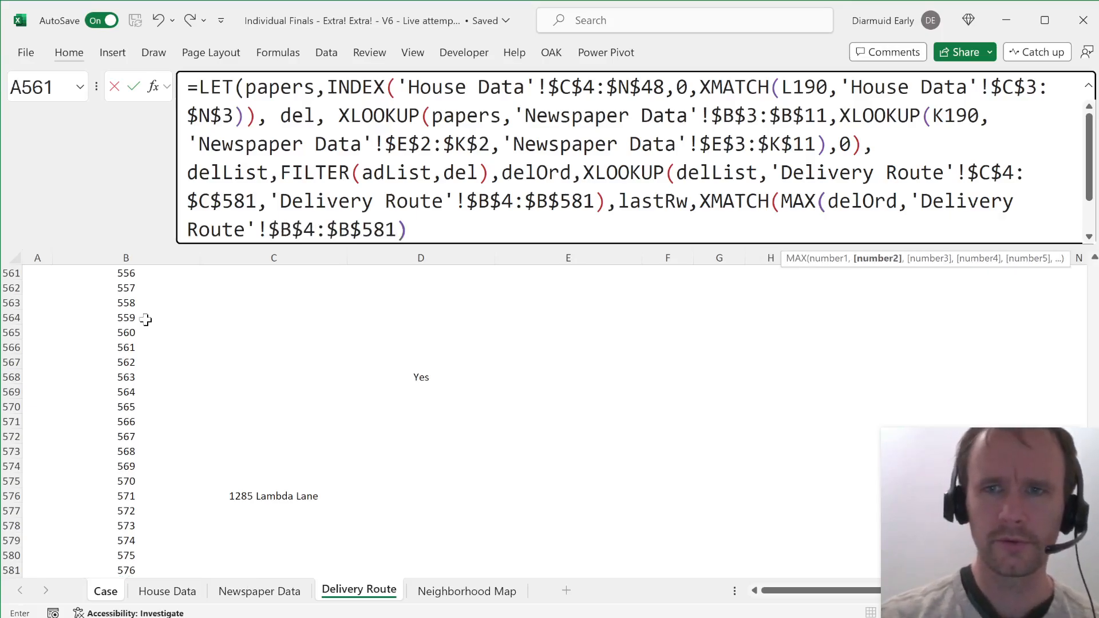
key(Right)
key(BackSpace)
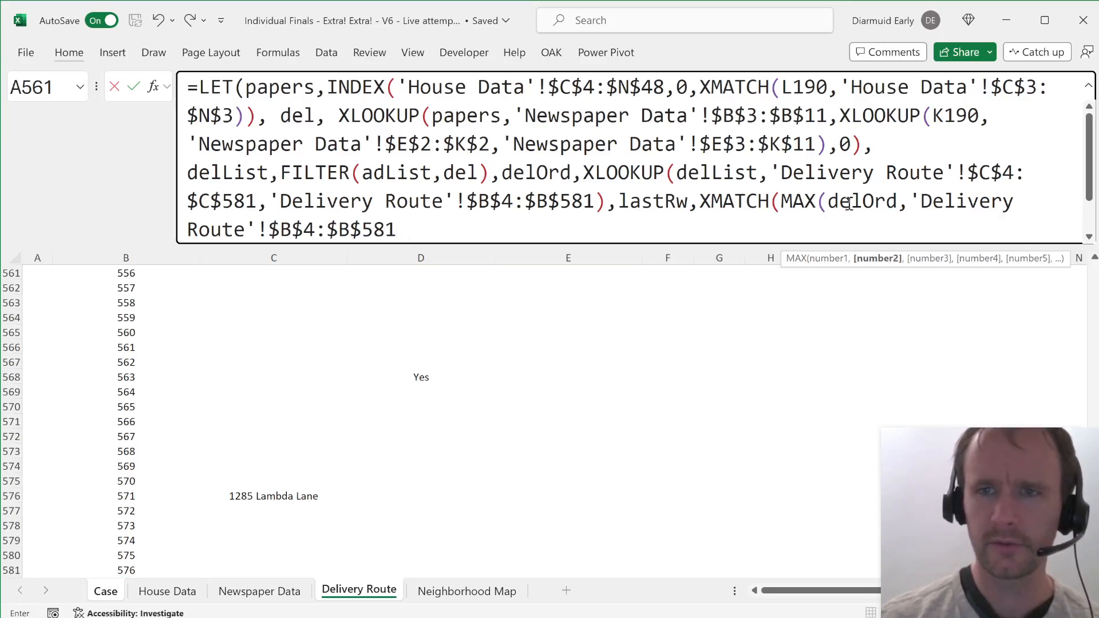
click(897, 203)
text())
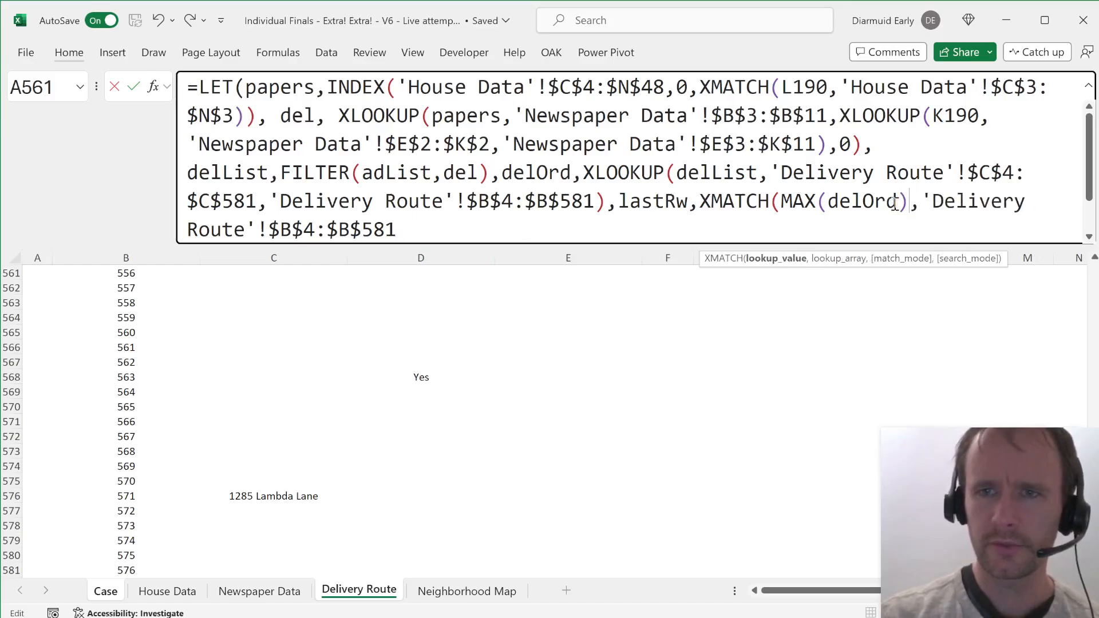
Step: Finish lastRw's XMATCH with the match mode omitted and search mode -1, close it, and commit the formula
click(433, 236)
text(,)
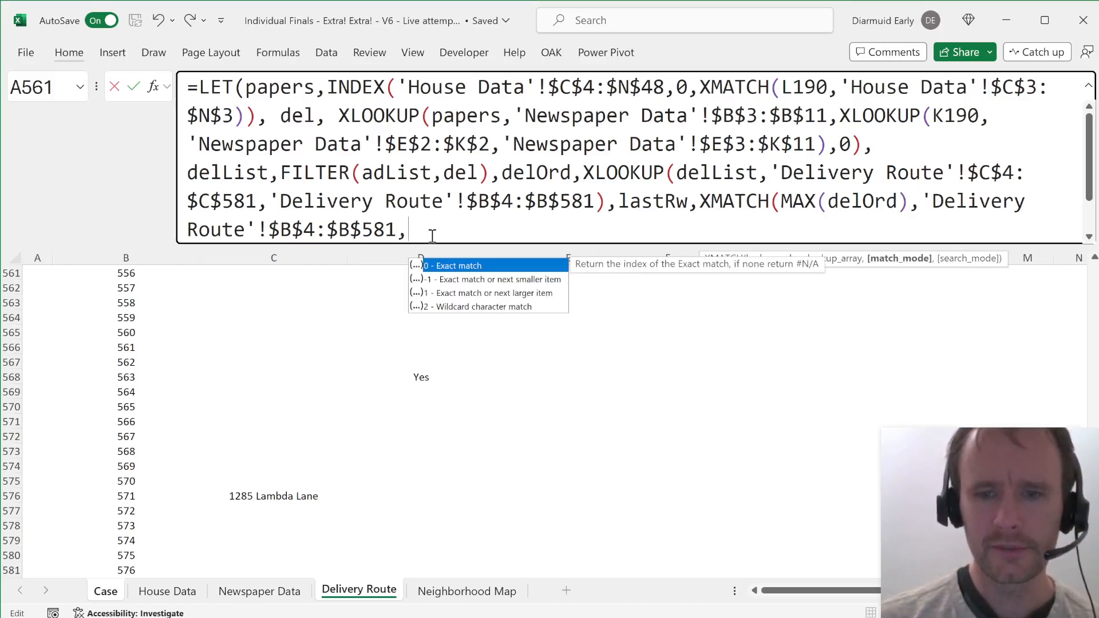
text(,-1)
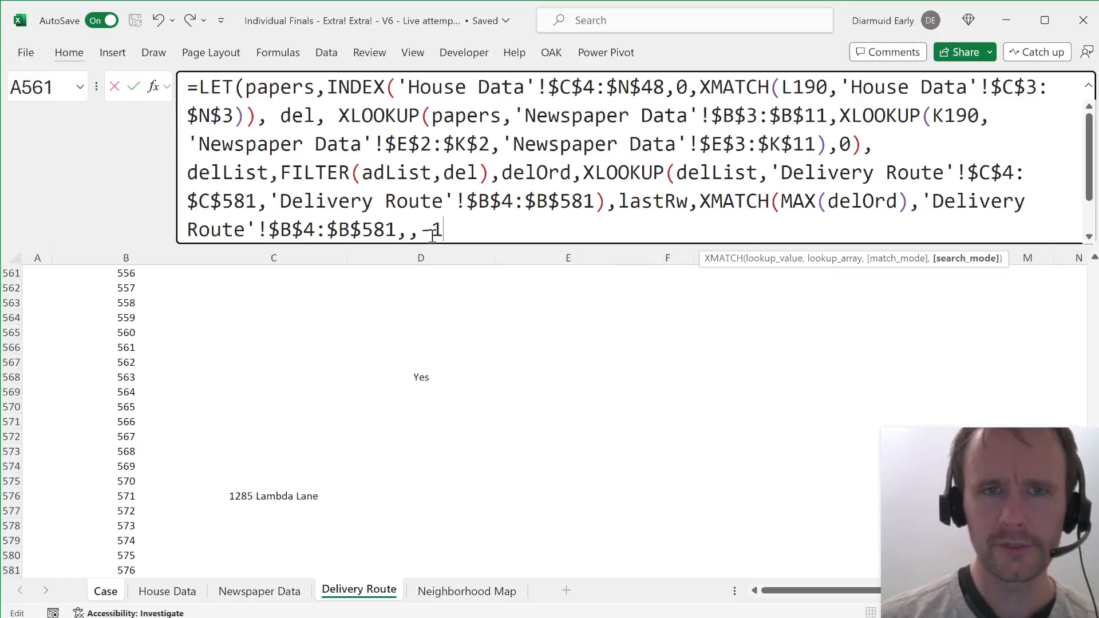
text(),)
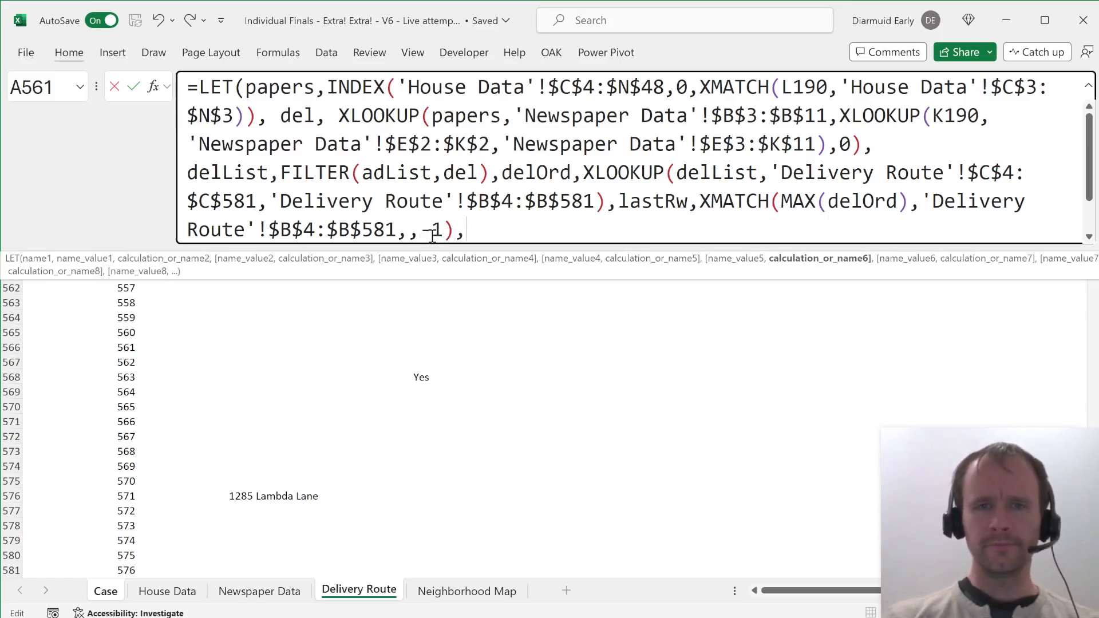
key(Return)
key(Up)
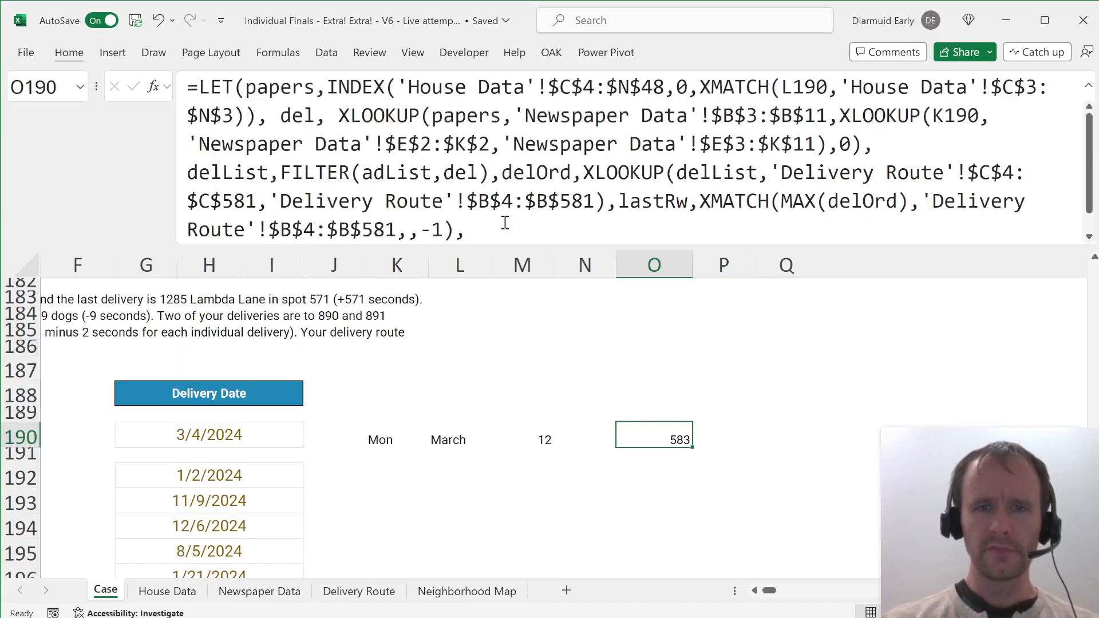
Step: Show the whole formula and make the LET in O190 return lastRw instead of time
drag(481, 245, 490, 323)
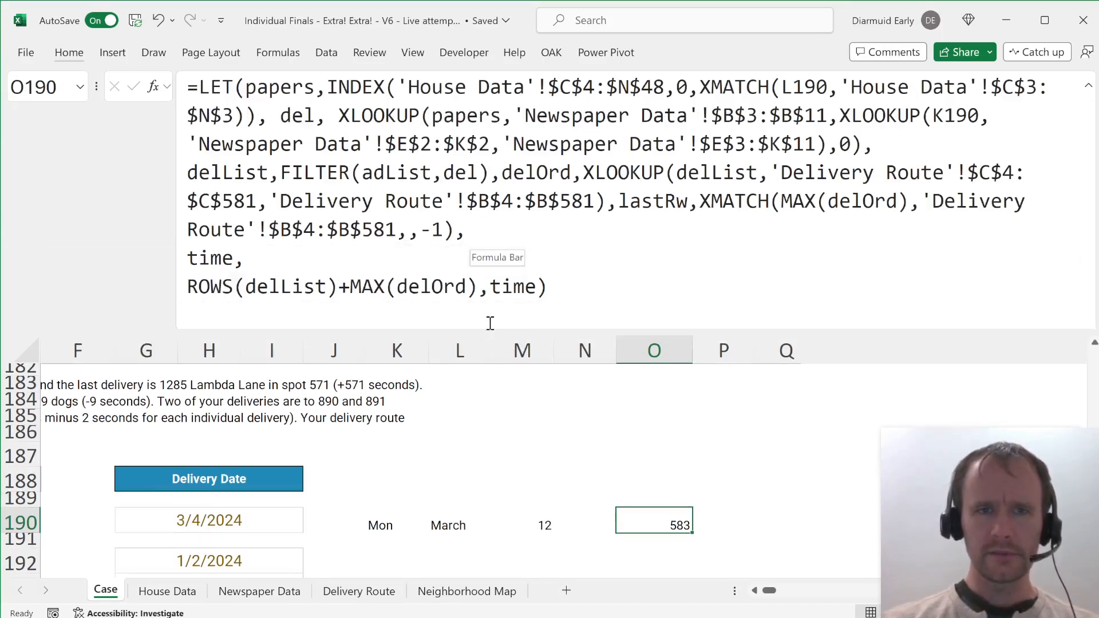
double_click(516, 287)
text(las)
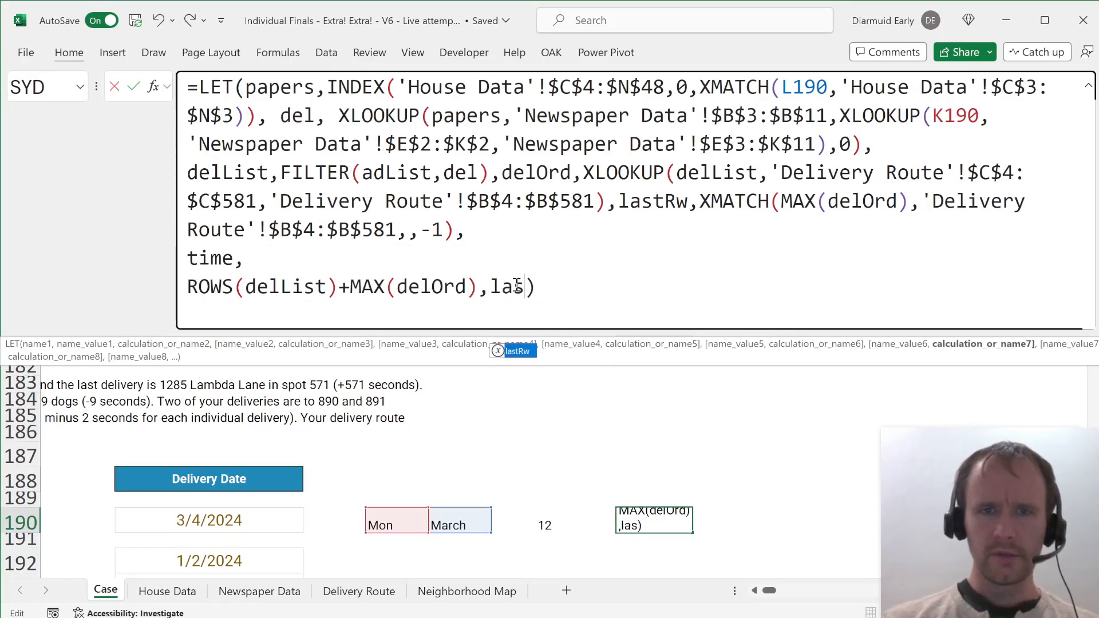
key(Tab)
key(Return)
key(Up)
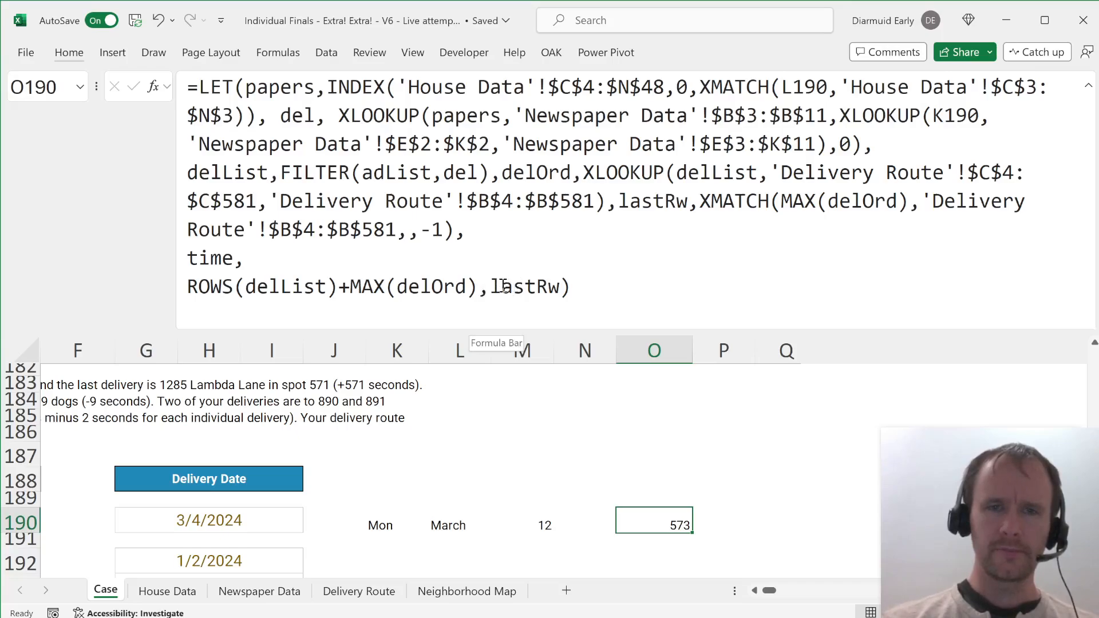
Step: Replace the lastRw result at the end of the formula with a double-negated bracket that starts a TAKE function
double_click(524, 285)
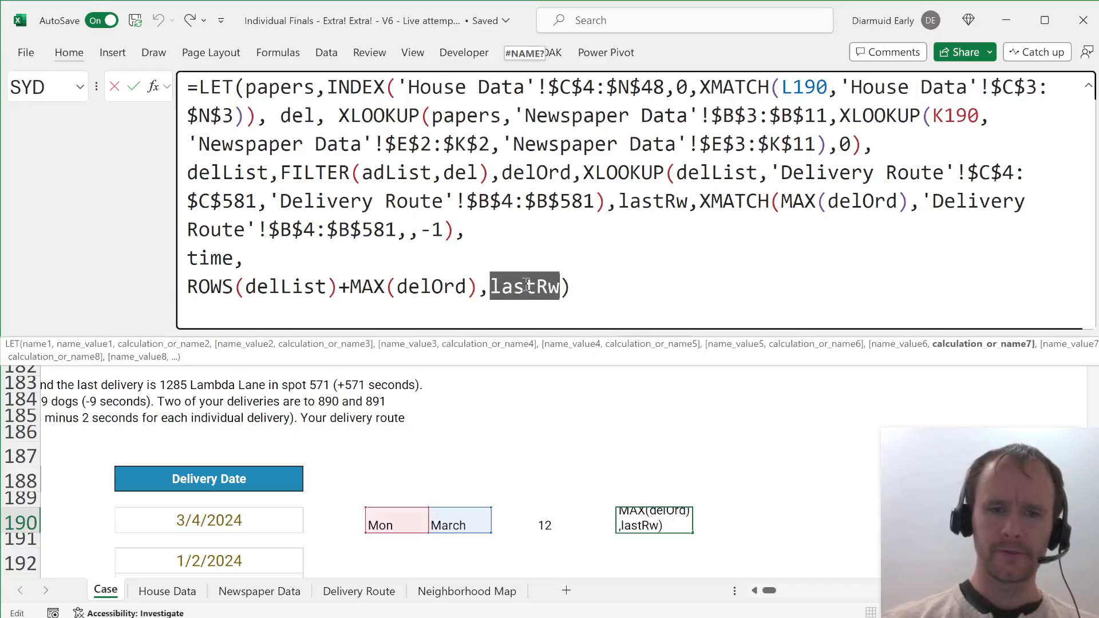
text(--)
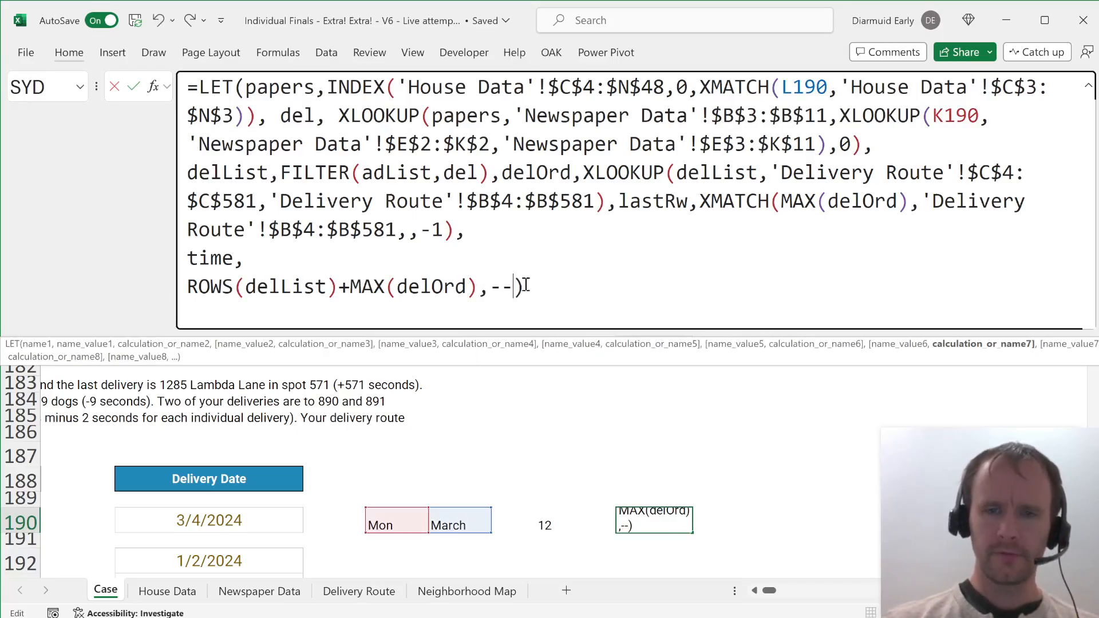
text((ta)
key(Tab)
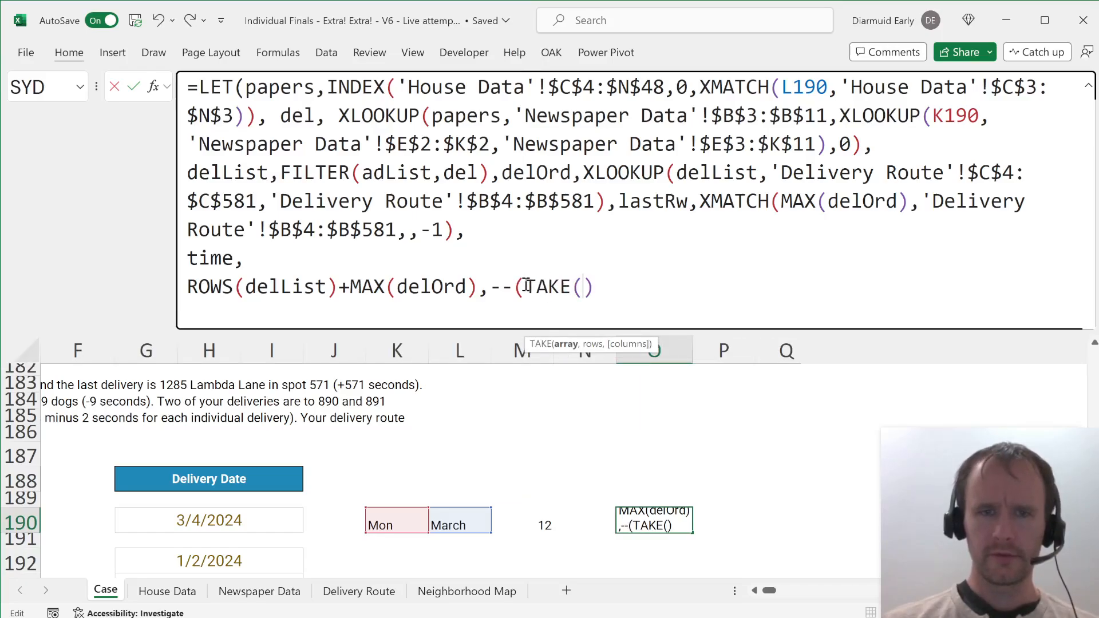
Step: Reference the stop sign and dog columns 'Delivery Route'!$D$4:$E$195 as TAKE's array with absolute references
key(ctrl+Page_Down)
key(ctrl+Page_Down)
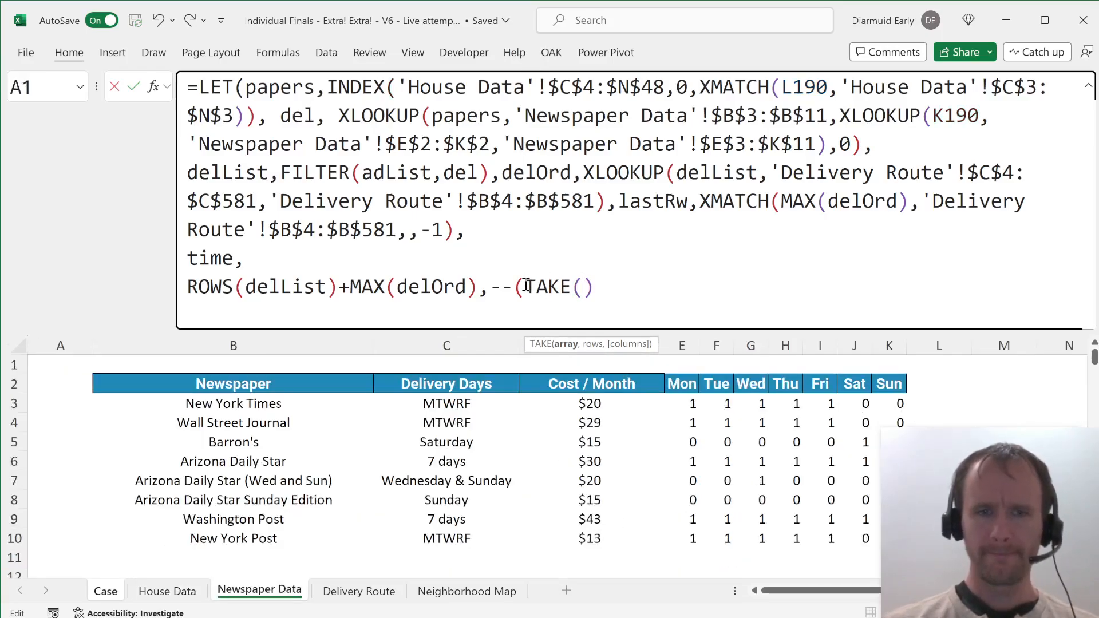
key(ctrl+Page_Down)
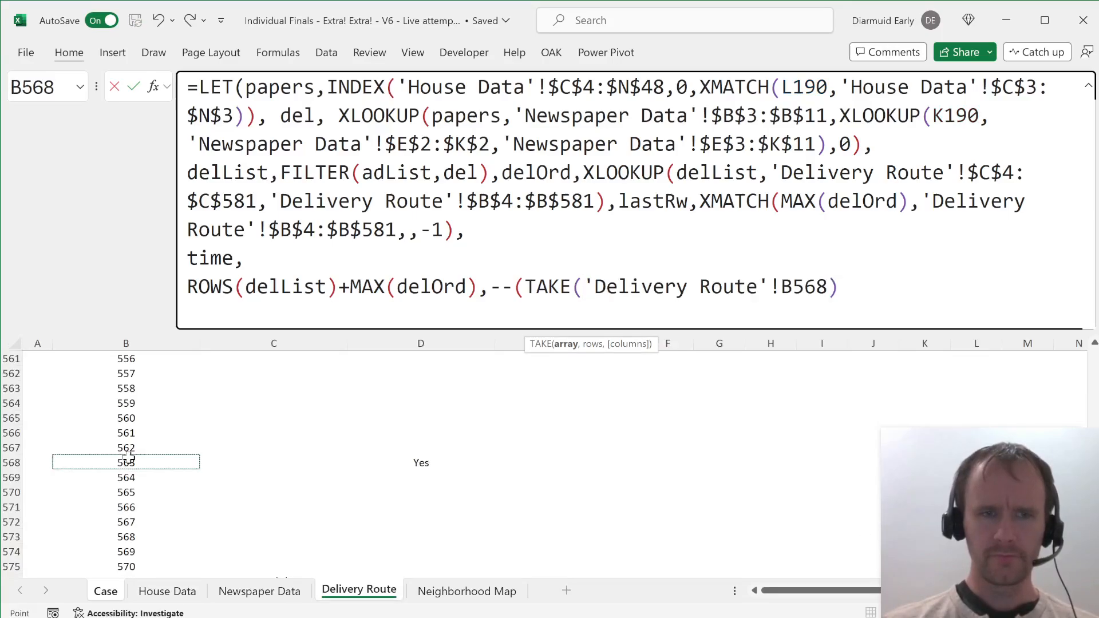
click(129, 461)
key(ctrl+Up)
key(Right)
key(Right)
key(Down)
key(Down)
key(ctrl+shift+Down)
key(shift+Right)
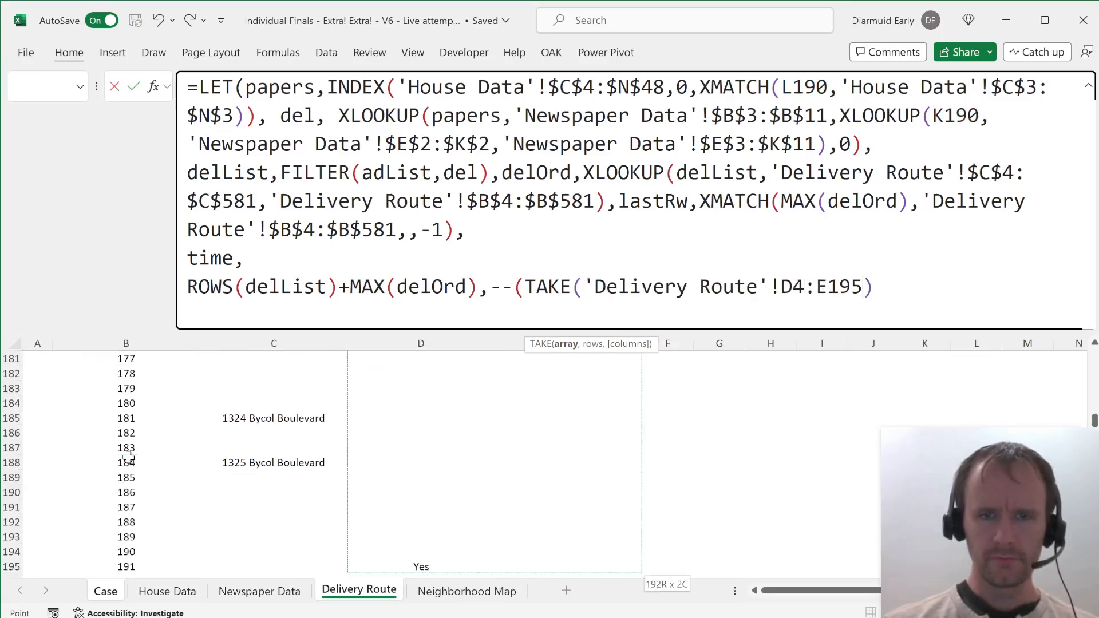
key(F4)
text(,)
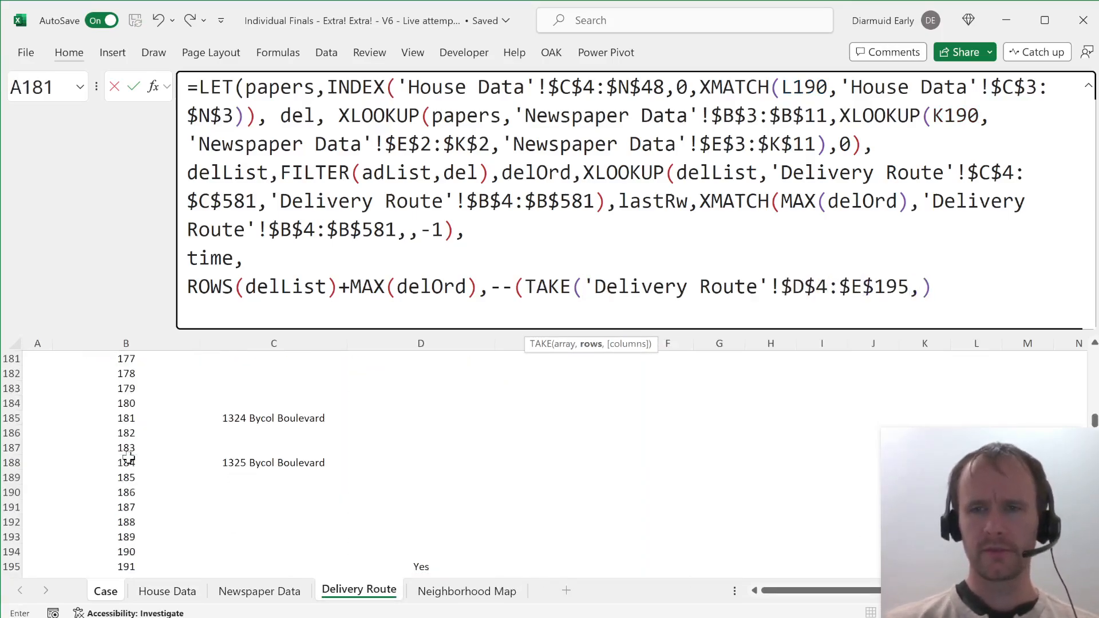
Step: Set TAKE's rows to lastRw, compare the result with "Yes", and commit the formula
text(las)
key(Tab)
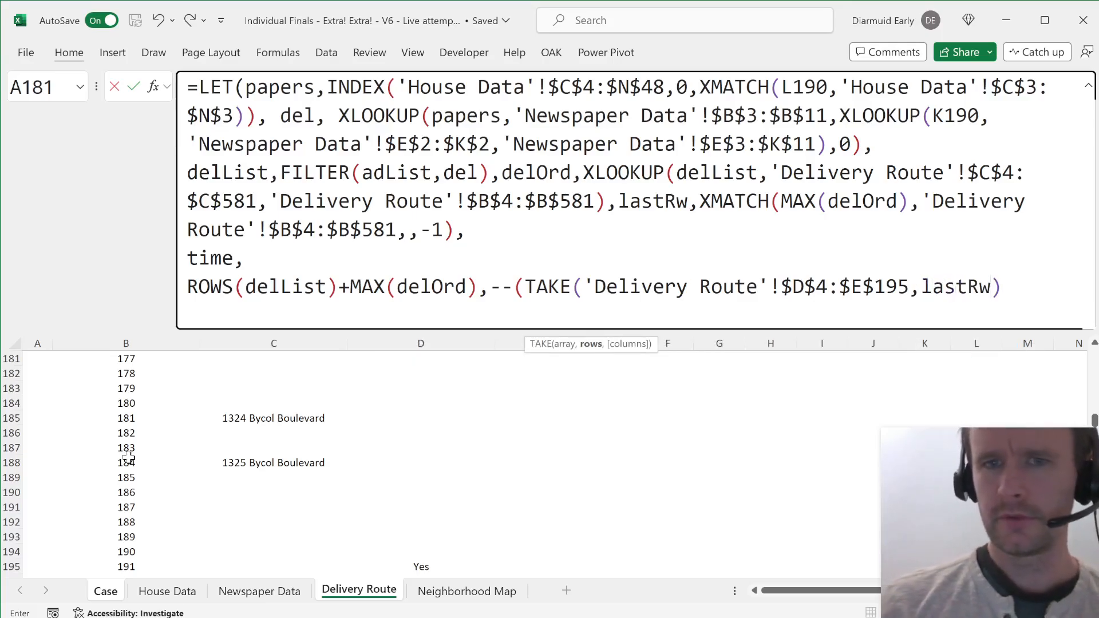
text())
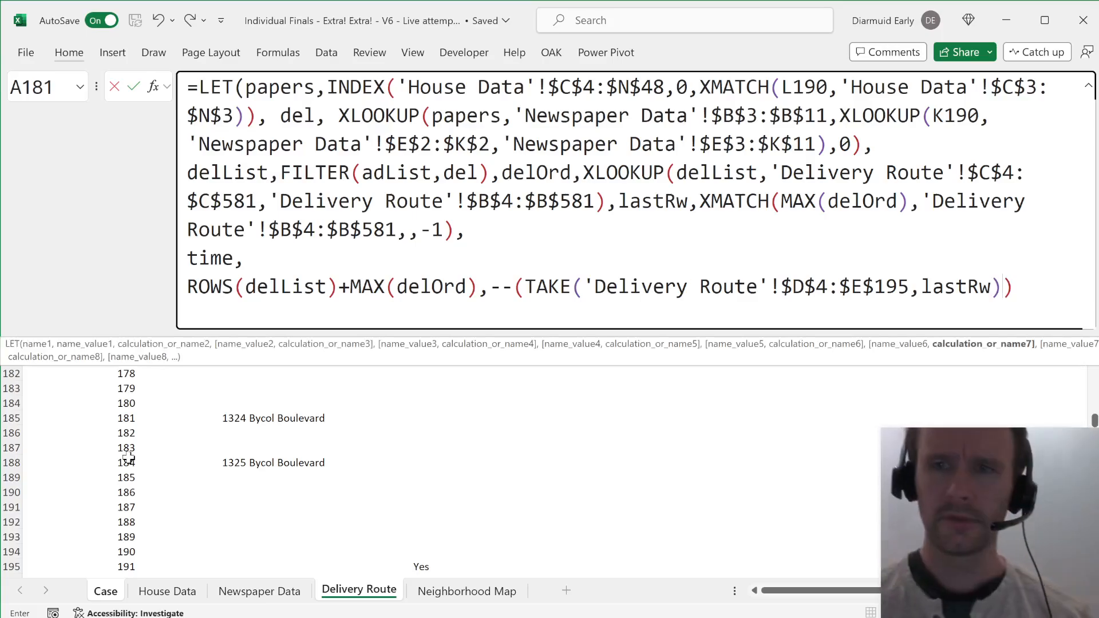
text(="Yes")
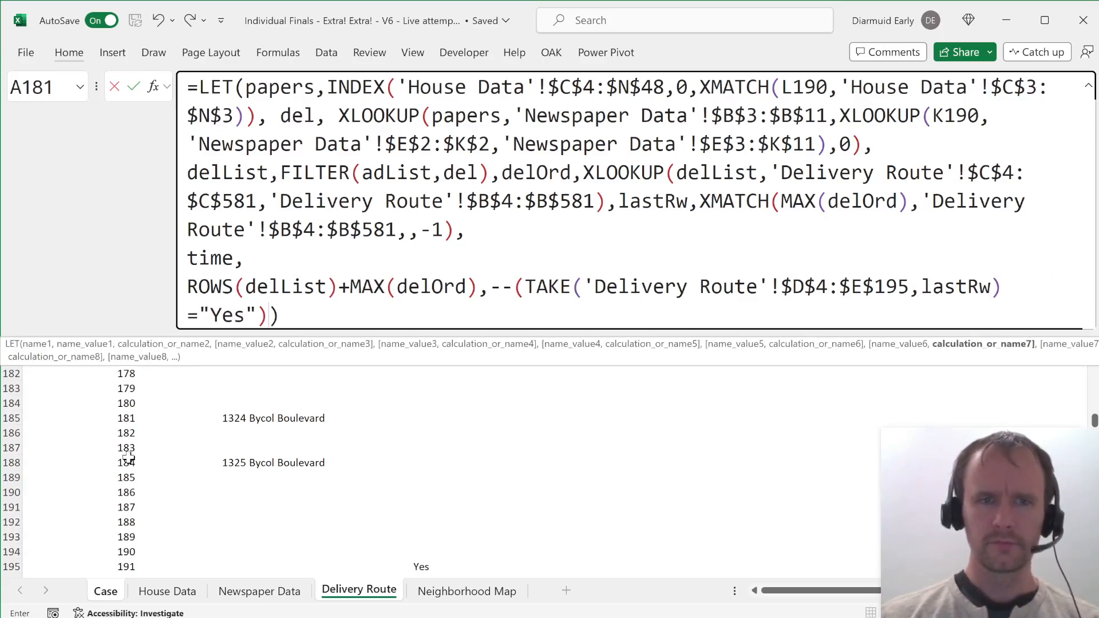
key(Return)
Step: Examine the extent and sums of the spilled stop sign and dog columns below O190 and P190
key(Up)
key(ctrl+shift+Down)
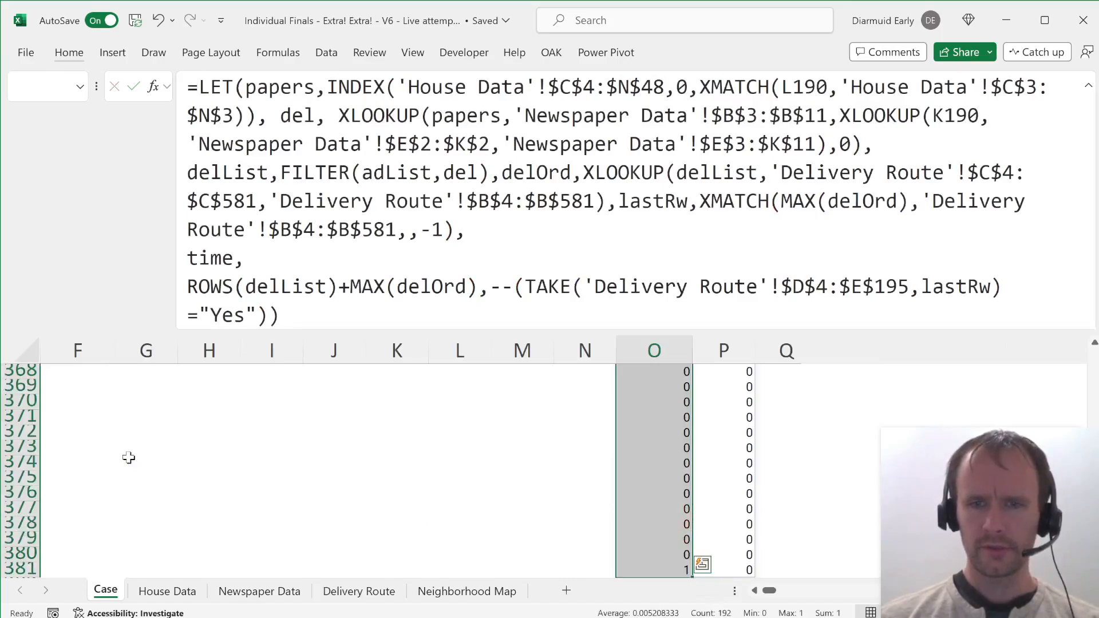
key(ctrl+shift+Up)
key(ctrl+shift+Down)
key(Right)
key(ctrl+shift+Down)
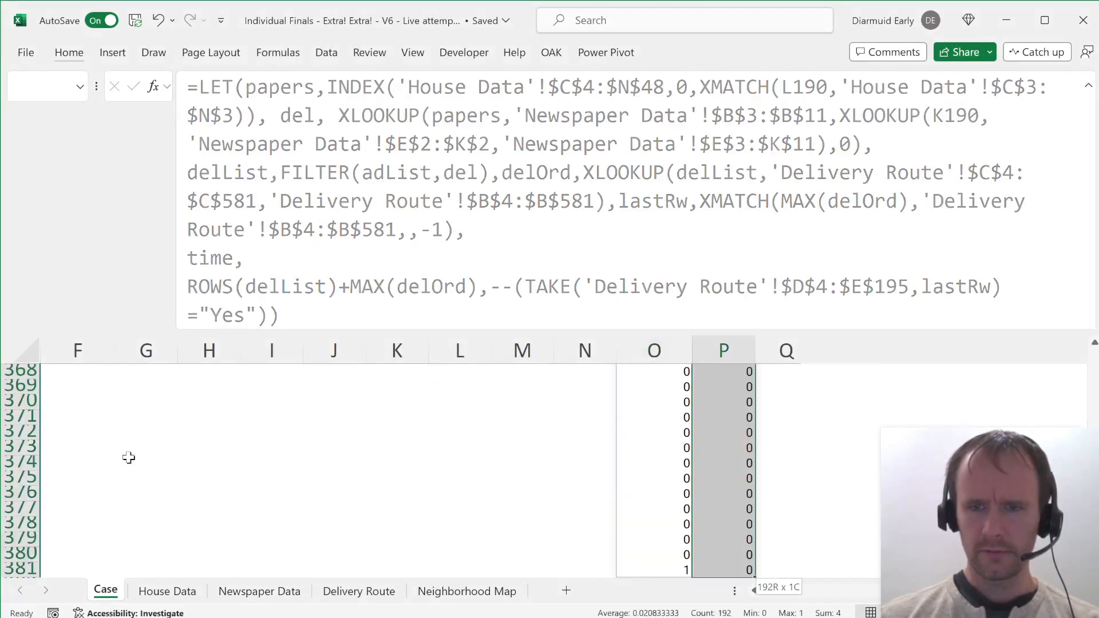
key(Up)
key(Up)
key(Up)
key(Down)
key(Left)
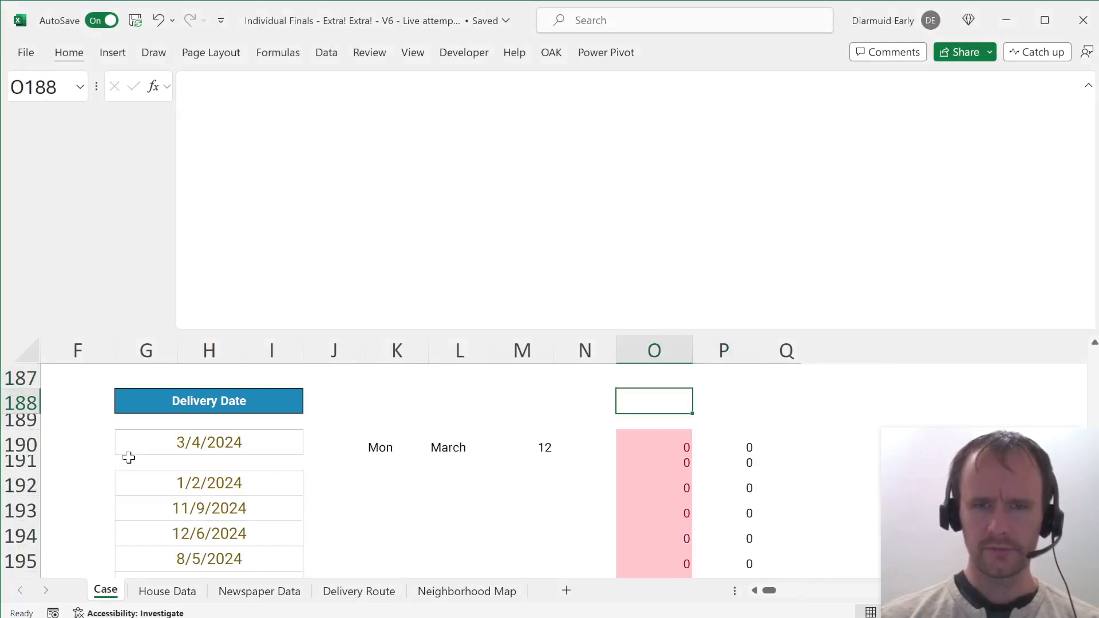
key(Down)
key(Down)
key(ctrl+shift+Down)
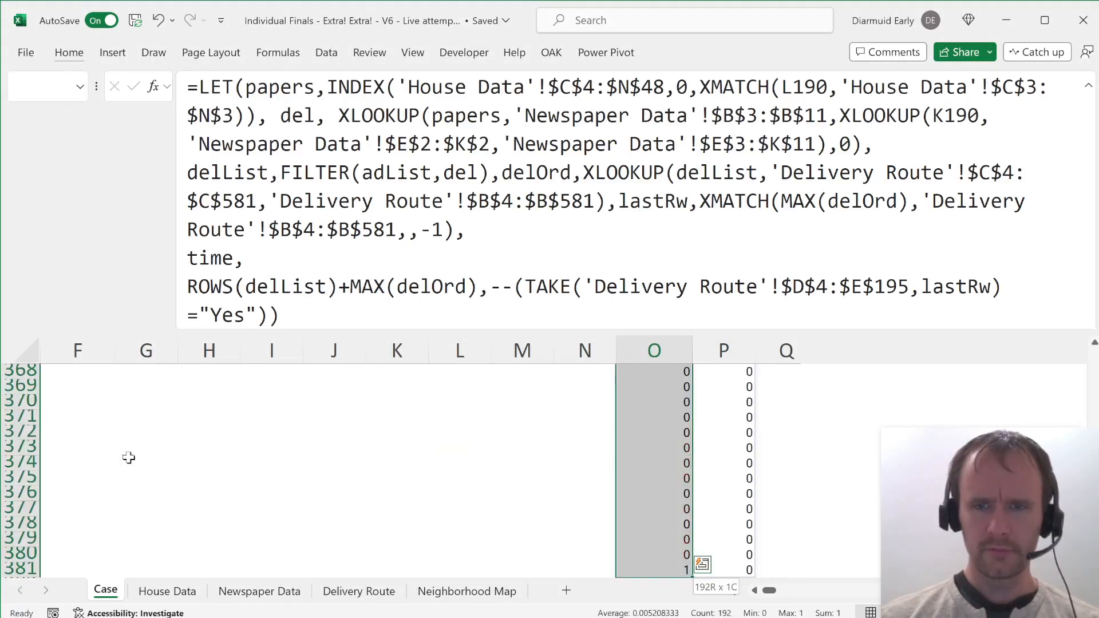
key(Down)
key(Up)
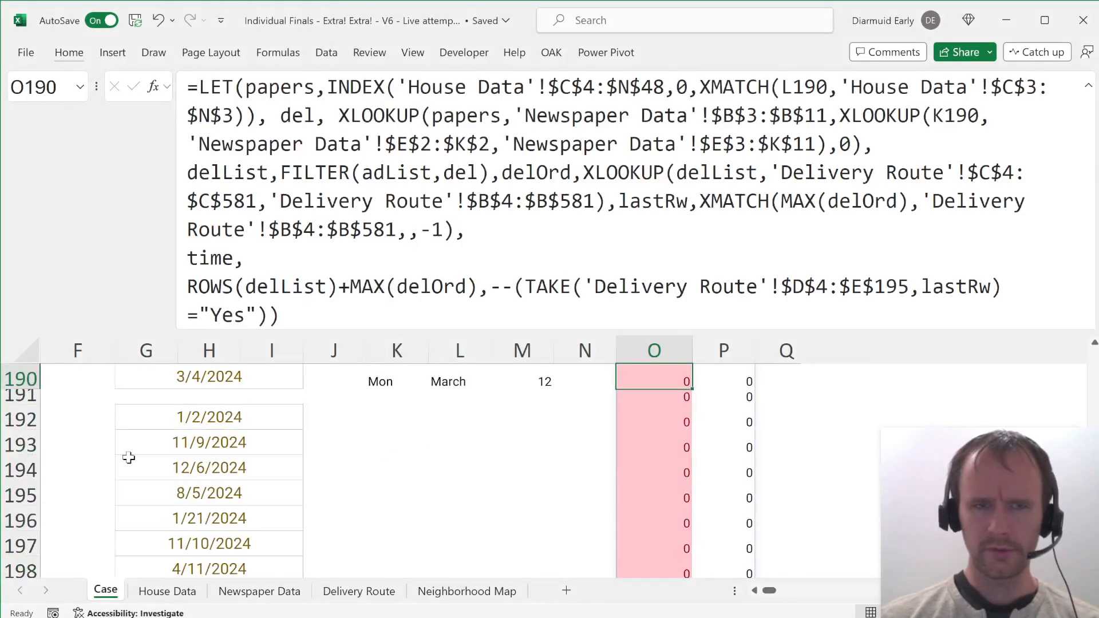
key(ctrl+shift+Down)
key(Up)
key(Down)
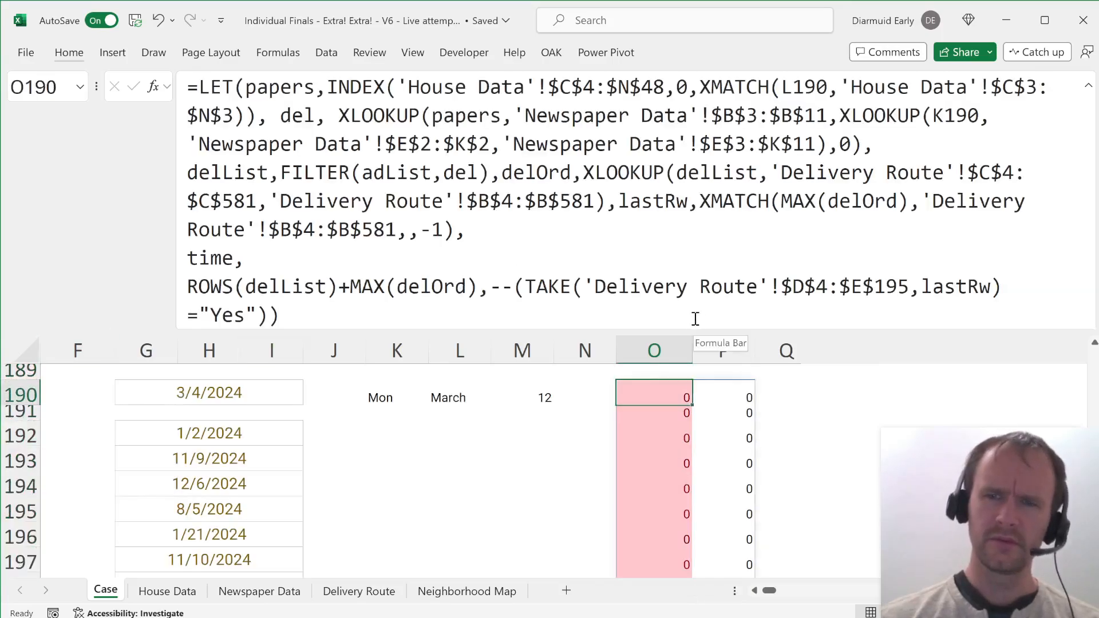
Step: Check the last used row of the route spot column on the Delivery Route sheet and return to Case
click(904, 292)
key(Escape)
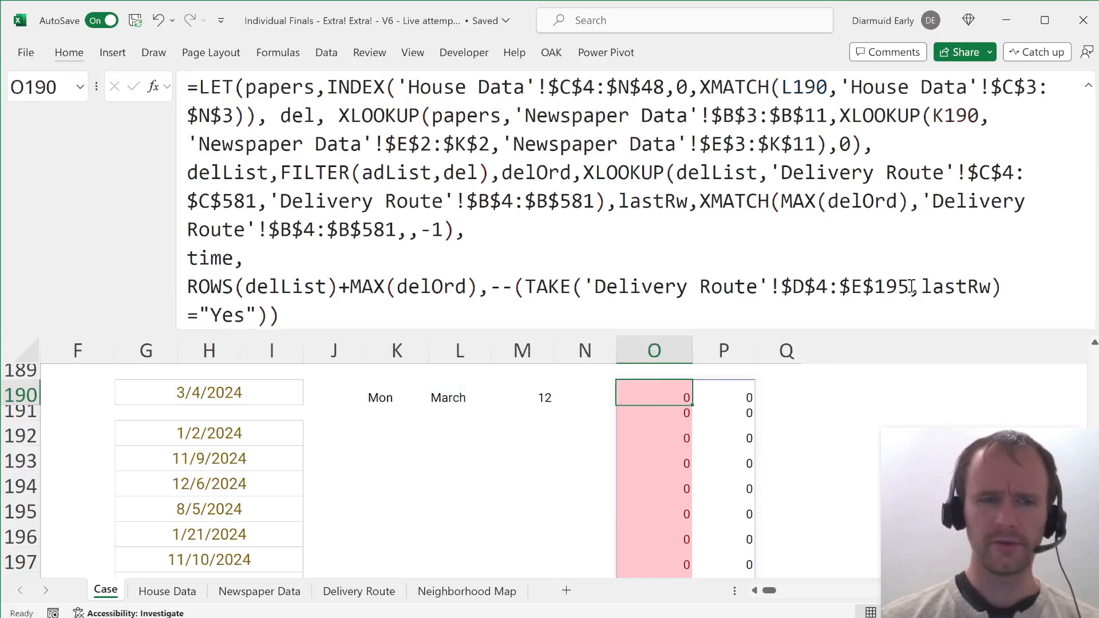
key(ctrl+Page_Down)
key(ctrl+Page_Down)
key(ctrl+Page_Up)
key(ctrl+Page_Up)
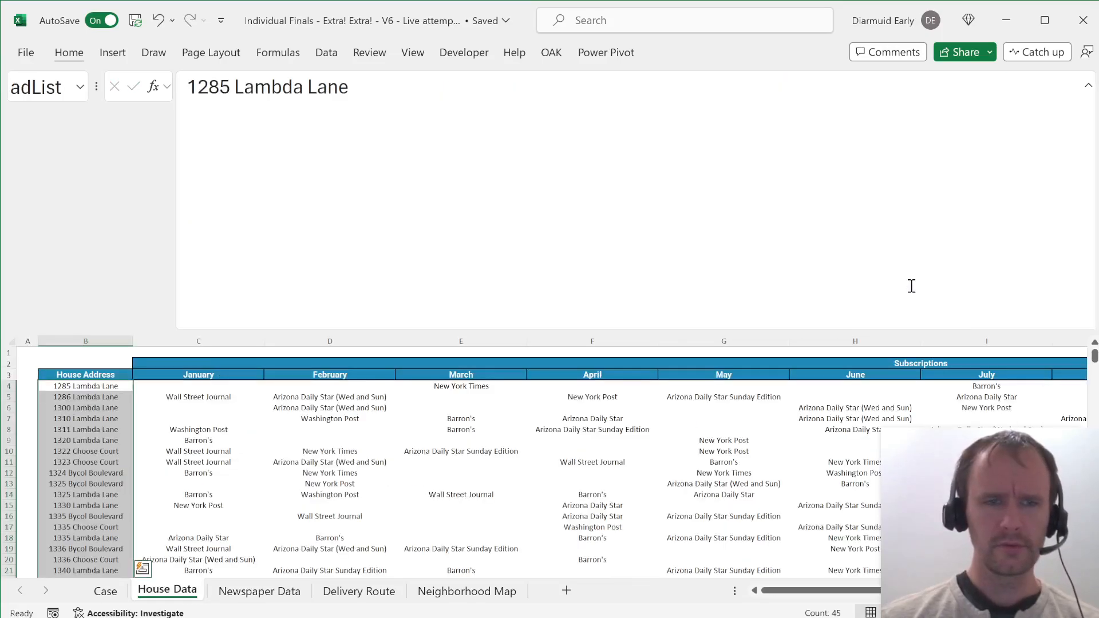
key(ctrl+Page_Down)
key(ctrl+Page_Down)
key(Down)
key(Left)
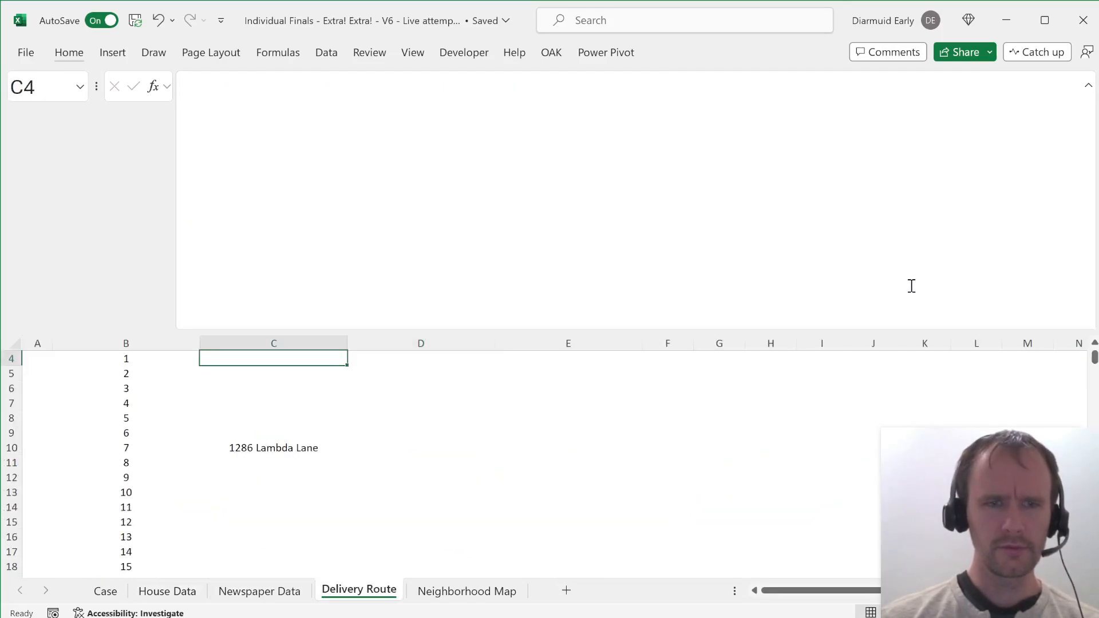
key(ctrl+Down)
key(Left)
key(ctrl+Down)
key(ctrl+Up)
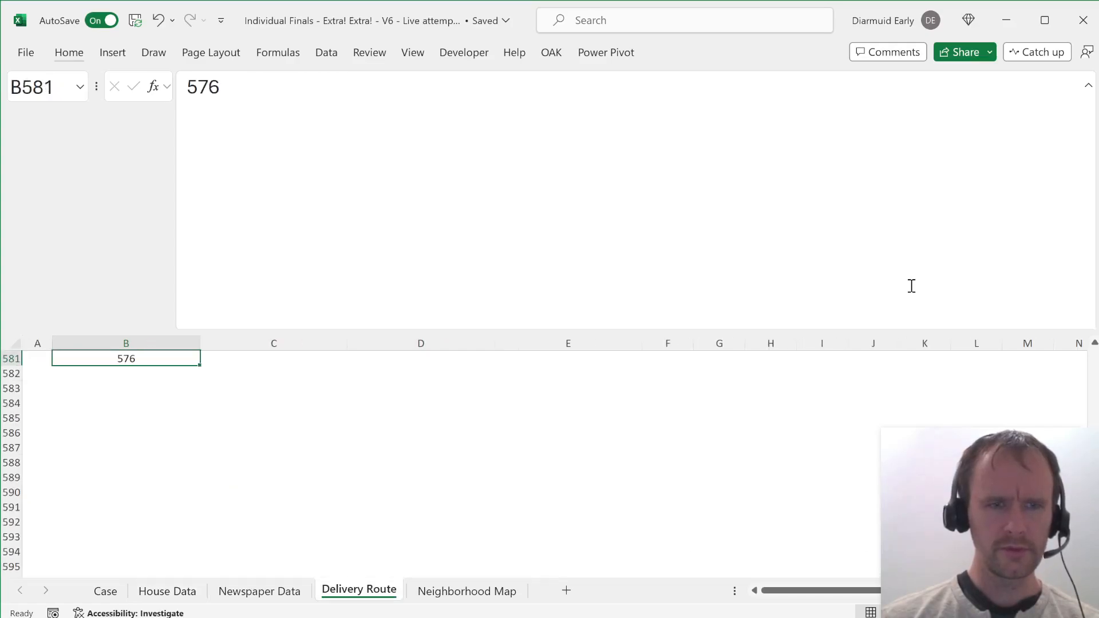
key(ctrl+Up)
key(Up)
key(ctrl+Page_Up)
key(ctrl+Page_Up)
key(ctrl+Page_Up)
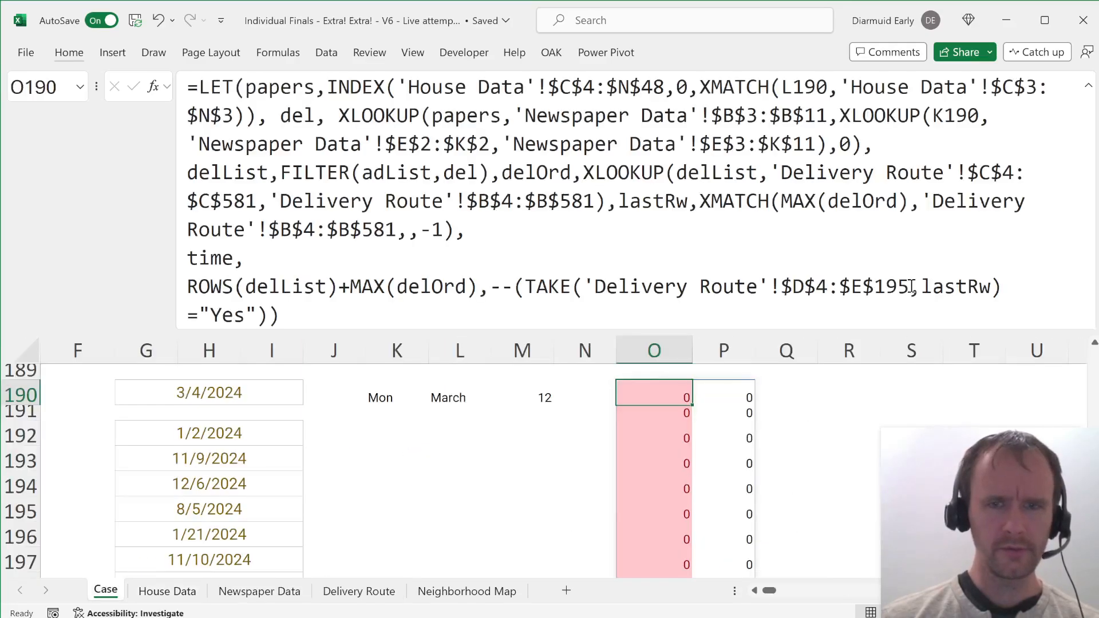
Step: Extend TAKE's array in O190 to row 581, making it 'Delivery Route'!$D$4:$E$581, and commit the formula
click(907, 286)
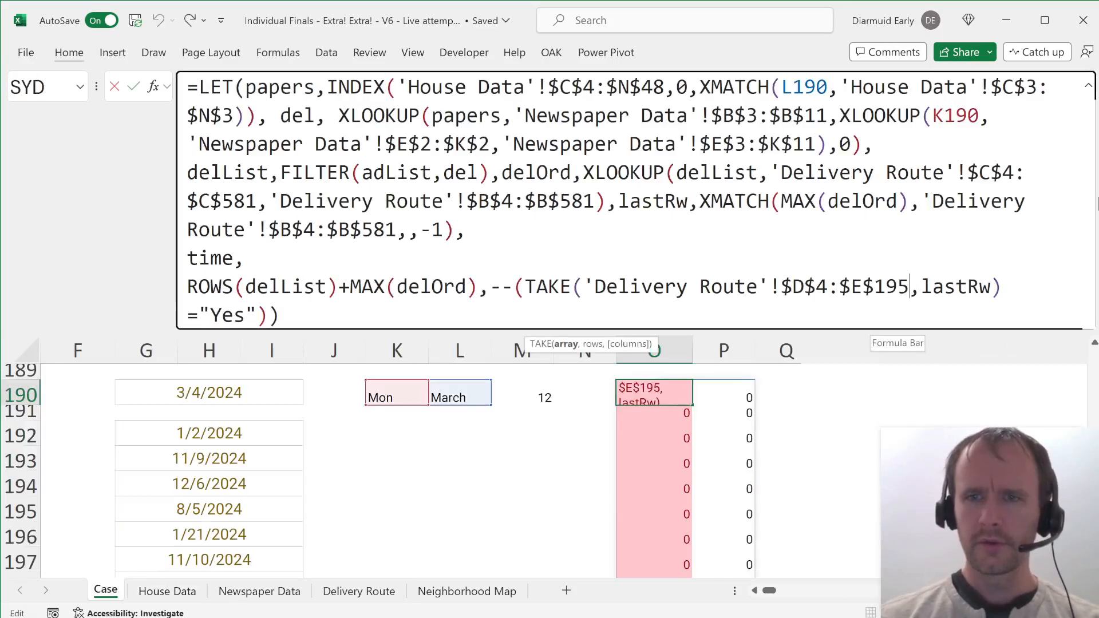
key(BackSpace)
key(BackSpace)
key(BackSpace)
text(581)
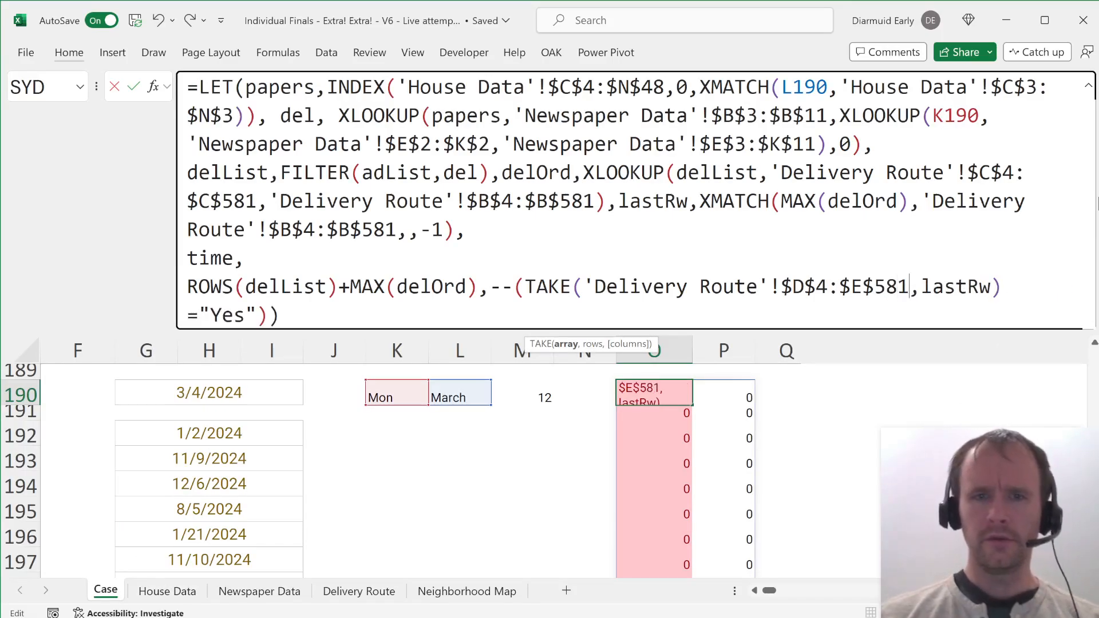
key(Return)
Step: Check the length and sums of the recalculated spill columns O and P
key(ctrl+shift+Down)
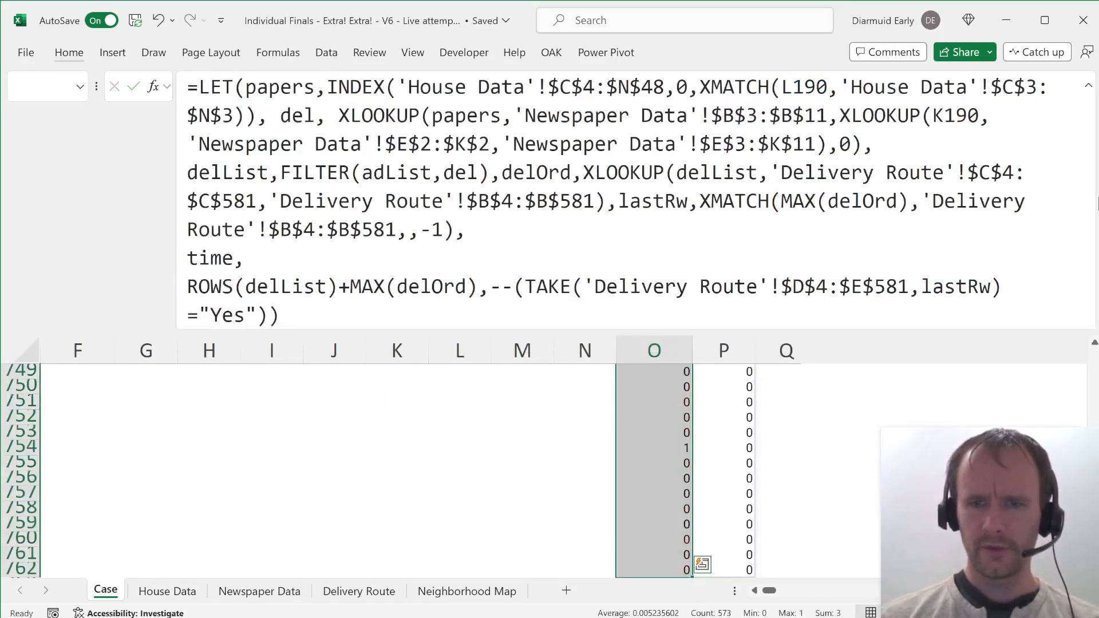
key(ctrl+shift+Up)
key(ctrl+shift+Down)
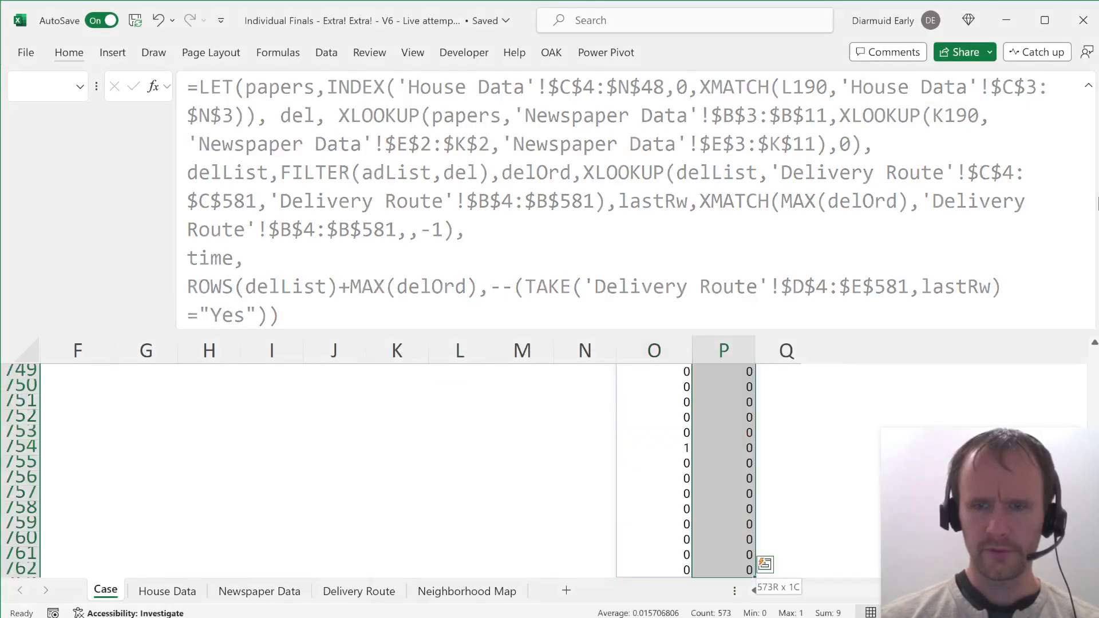
key(ctrl+shift+Up)
key(ctrl+shift+Down)
key(ctrl+shift+Up)
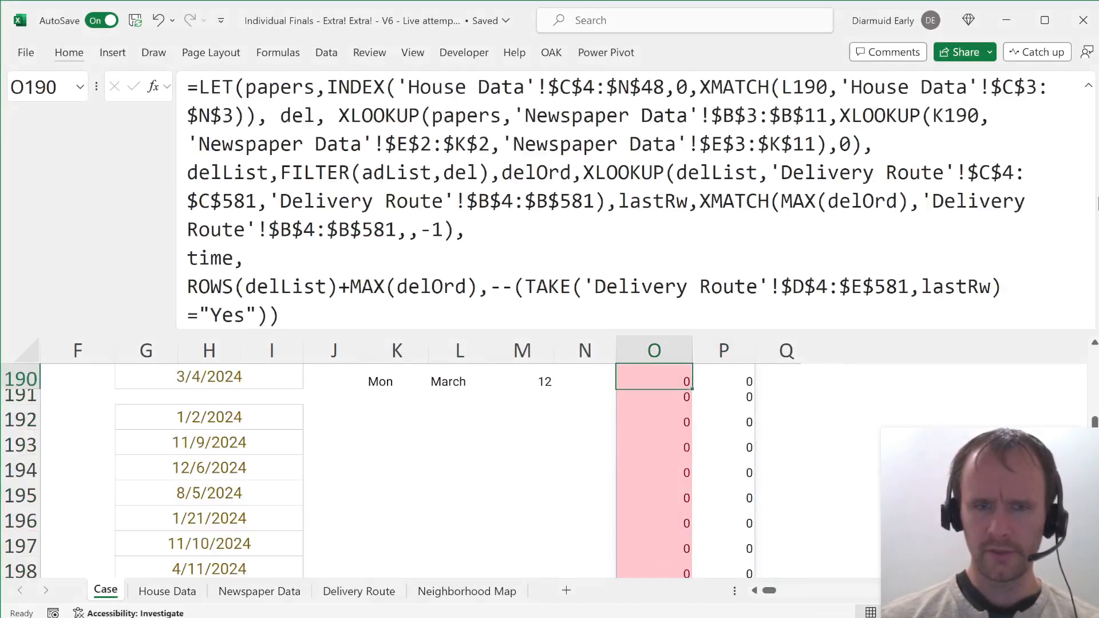
Step: Filter the Stop Sign? column on the Delivery Route sheet to Yes and check the matching route spots
key(ctrl+Page_Down)
key(ctrl+Page_Down)
key(ctrl+Page_Down)
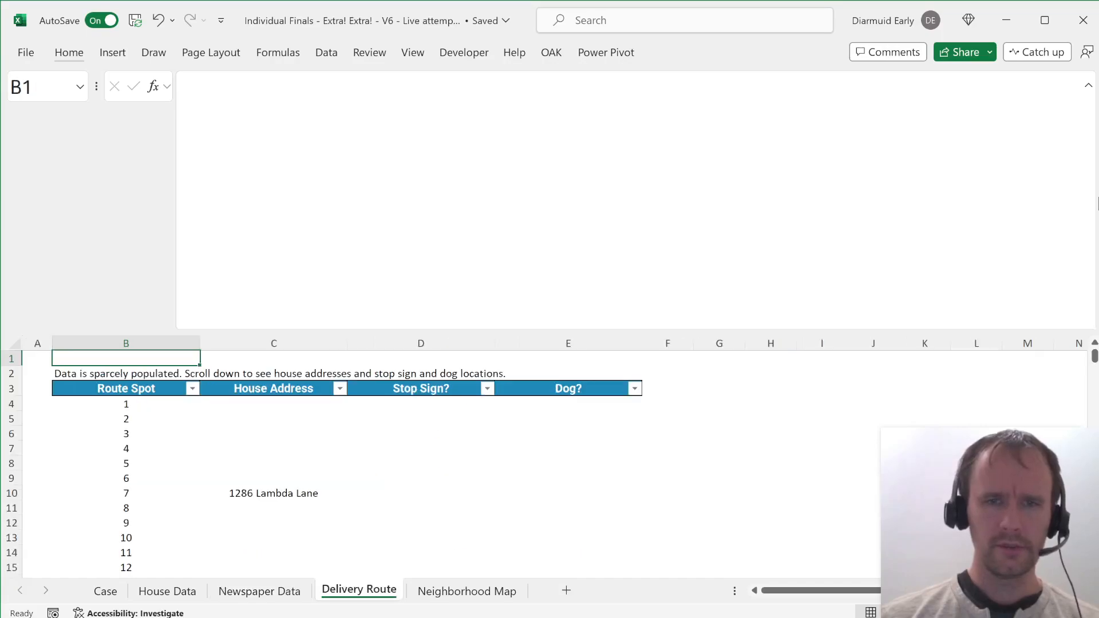
key(Down)
key(Right)
key(Down)
key(Right)
key(alt+Down)
key(Down)
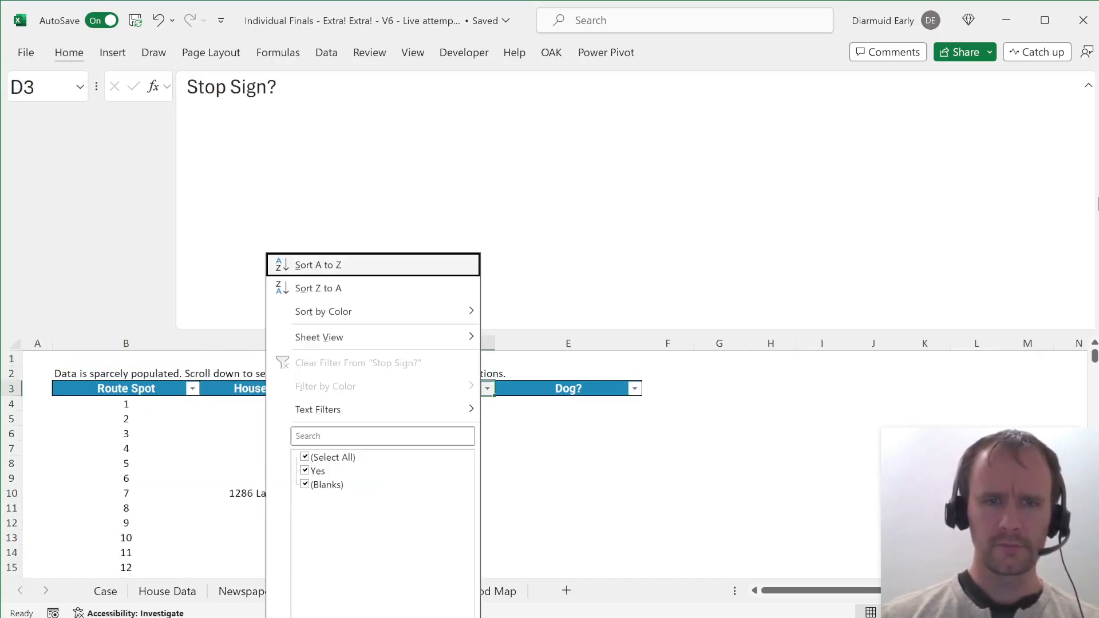
key(Down)
key(Down)
key(Down)
key(Down)
key(Down)
key(Down)
key(Down)
key(space)
key(Down)
key(space)
key(Return)
key(Down)
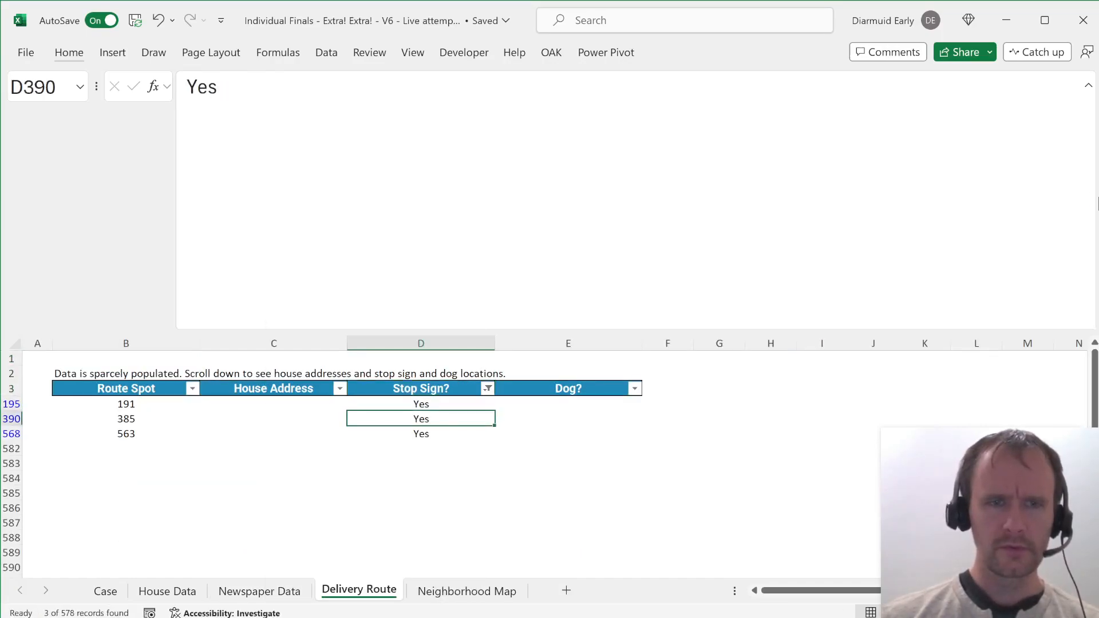
key(Down)
key(ctrl+Up)
Step: Clear the stop sign filter, then filter the Dog? column to Yes and check the matching route spots
key(Right)
key(alt+d)
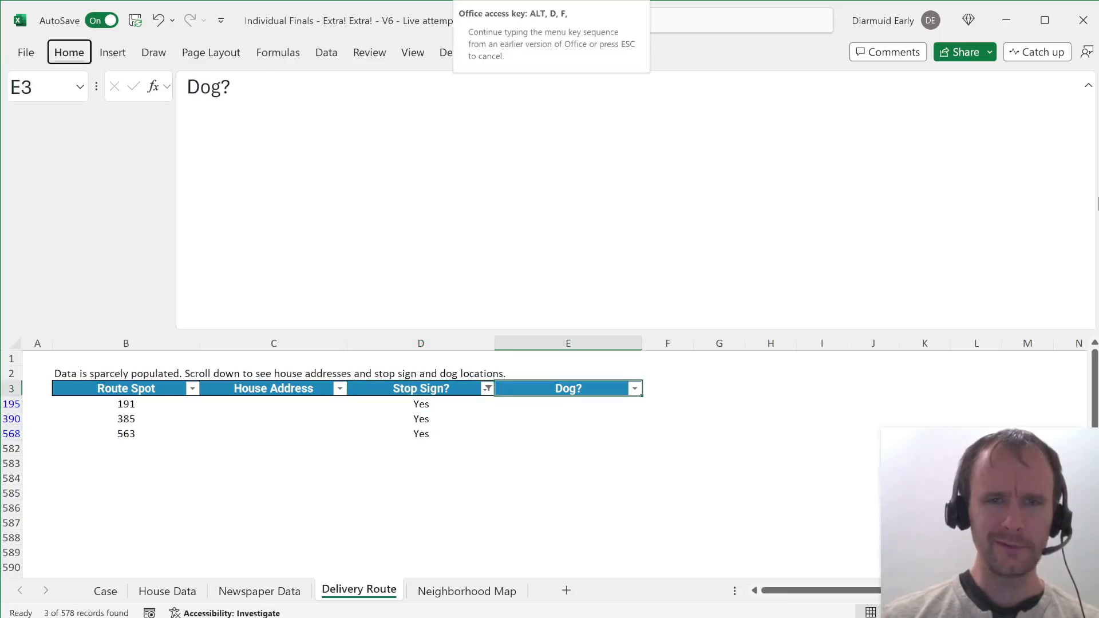
key(f)
key(s)
key(alt+Down)
key(Down)
key(Down)
key(Down)
key(Down)
key(Down)
key(Down)
key(Down)
key(Down)
key(Down)
key(space)
key(Return)
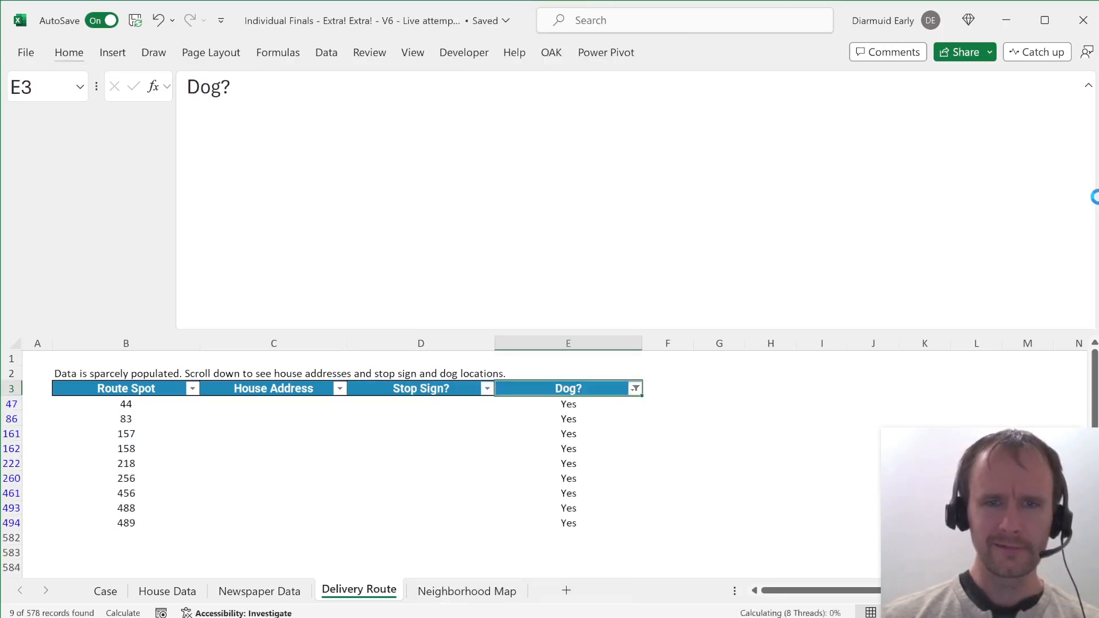
key(Down)
key(ctrl+shift+Down)
key(Up)
Step: Clear the Dog? filter on the Delivery Route sheet and return to the Case sheet
key(alt+d)
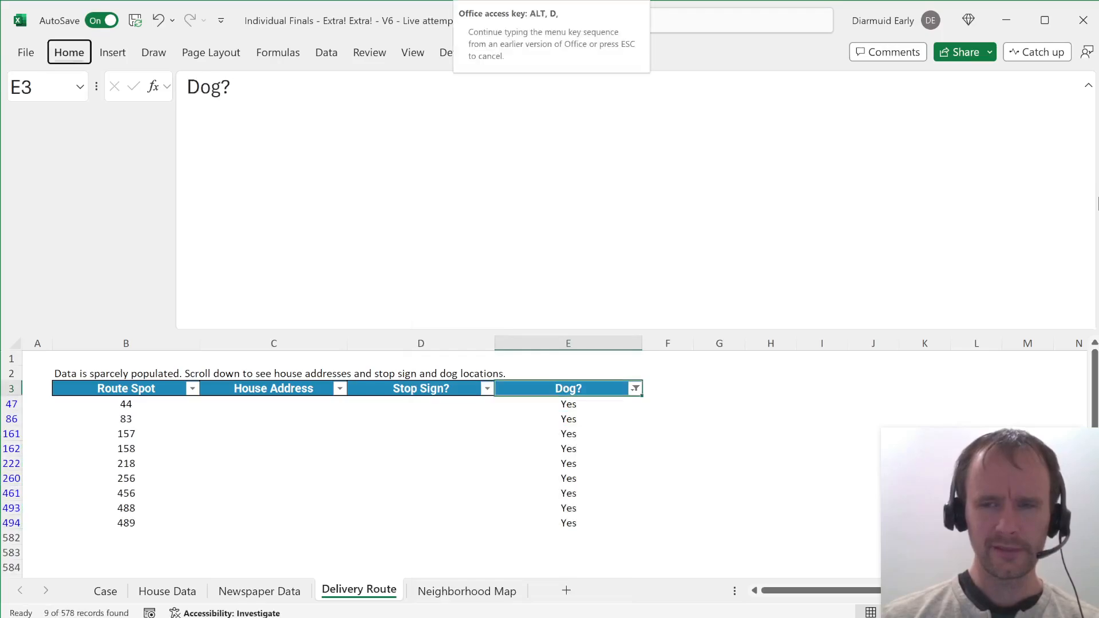
key(f)
key(s)
key(ctrl+Page_Up)
key(ctrl+Page_Up)
key(ctrl+Page_Up)
Step: Read the level 5 delivery time rules and the March 4, 2024 example in rows 175 to 186
key(Up)
key(Left)
key(Up)
key(Left)
key(Up)
key(Left)
key(Up)
key(Left)
key(Up)
key(Left)
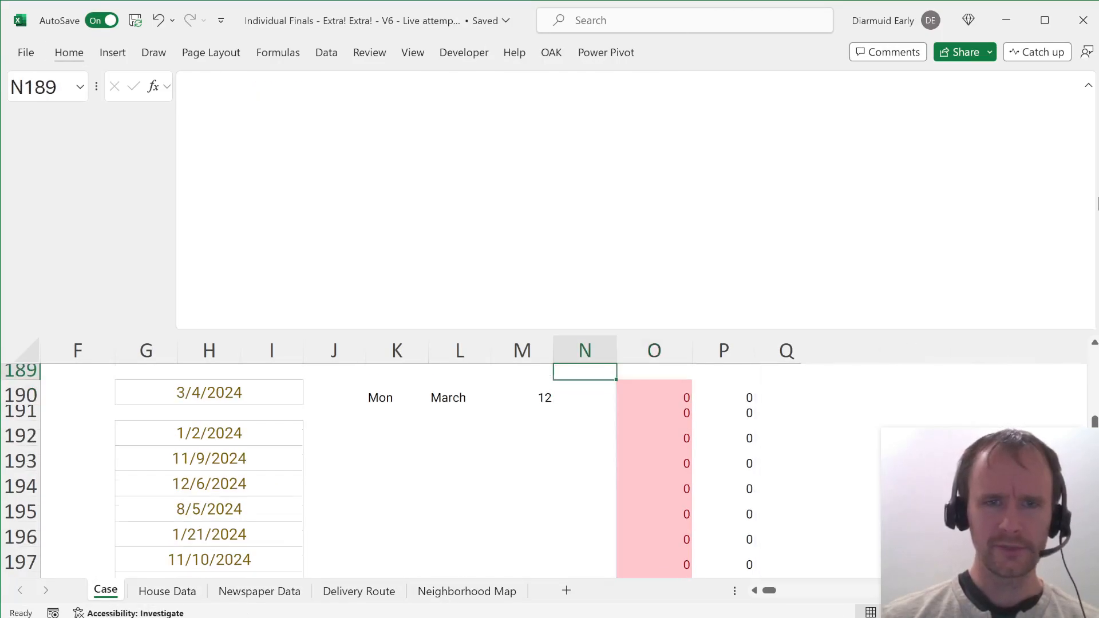
key(Home)
key(Up)
key(Up)
key(Up)
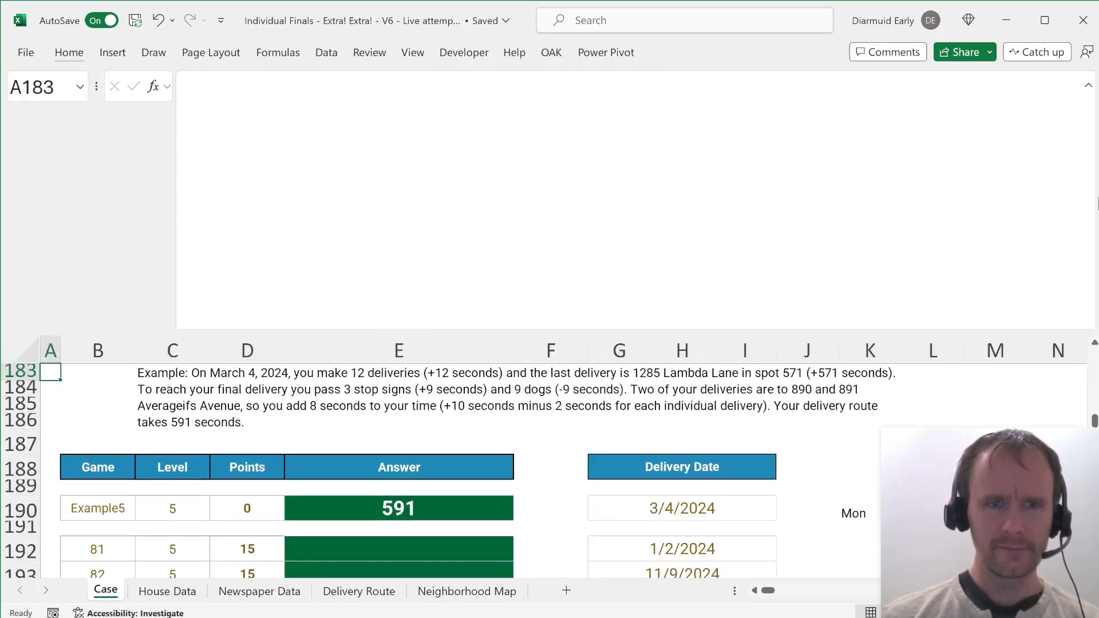
key(Up)
key(Up)
key(Up)
key(Up)
key(Up)
key(Up)
key(Up)
key(Up)
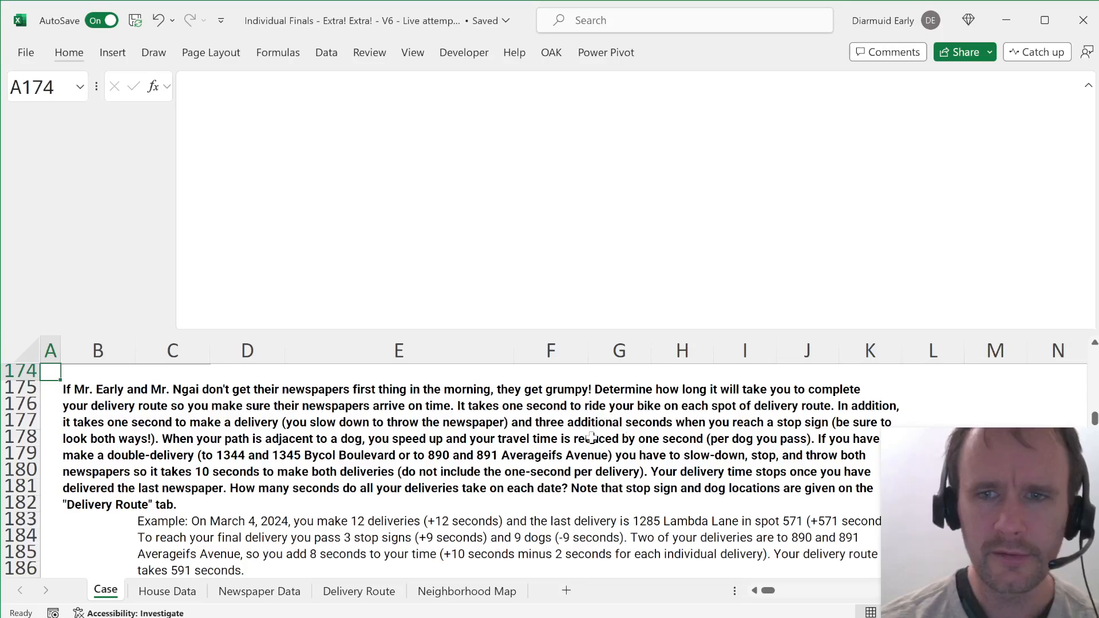
scroll(588, 447, down, 1)
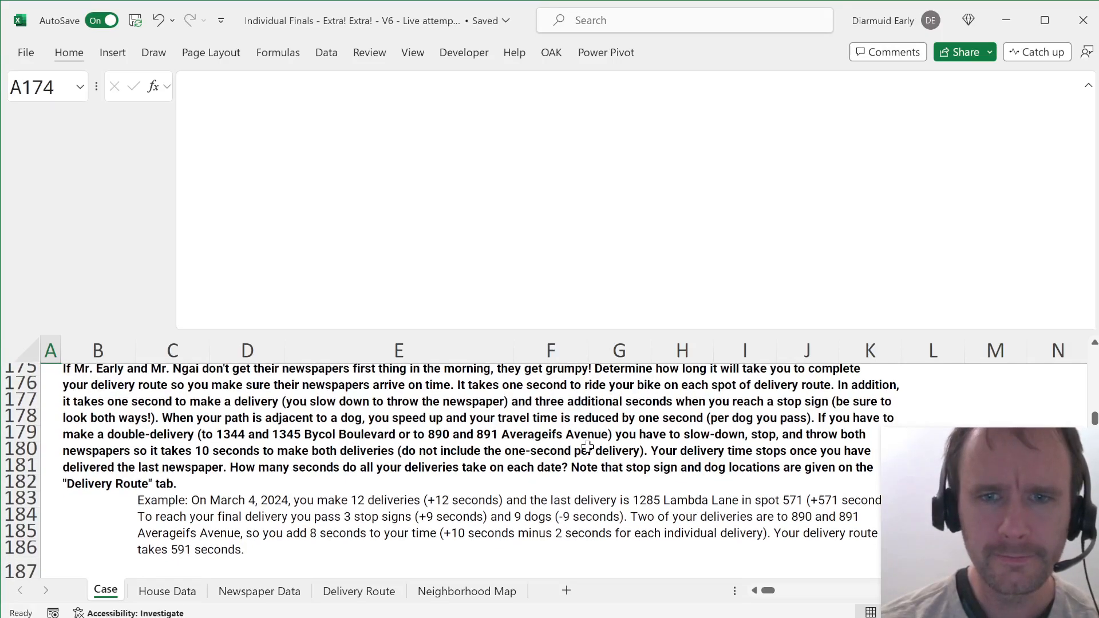
scroll(588, 446, up, 1)
scroll(588, 446, up, 1)
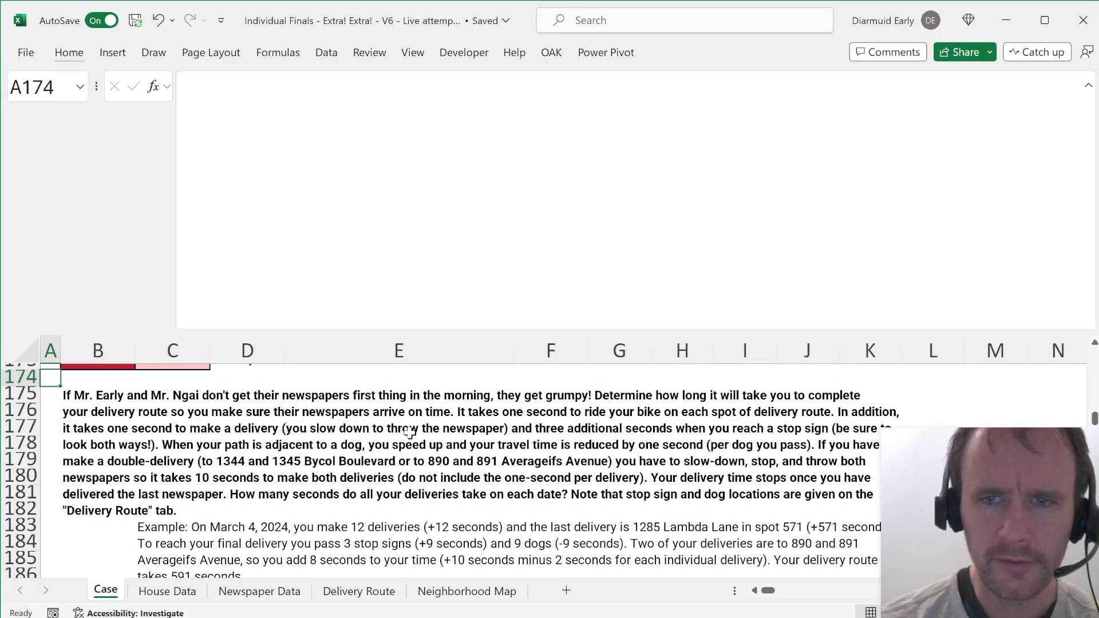
scroll(409, 433, down, 5)
scroll(434, 450, right, 3)
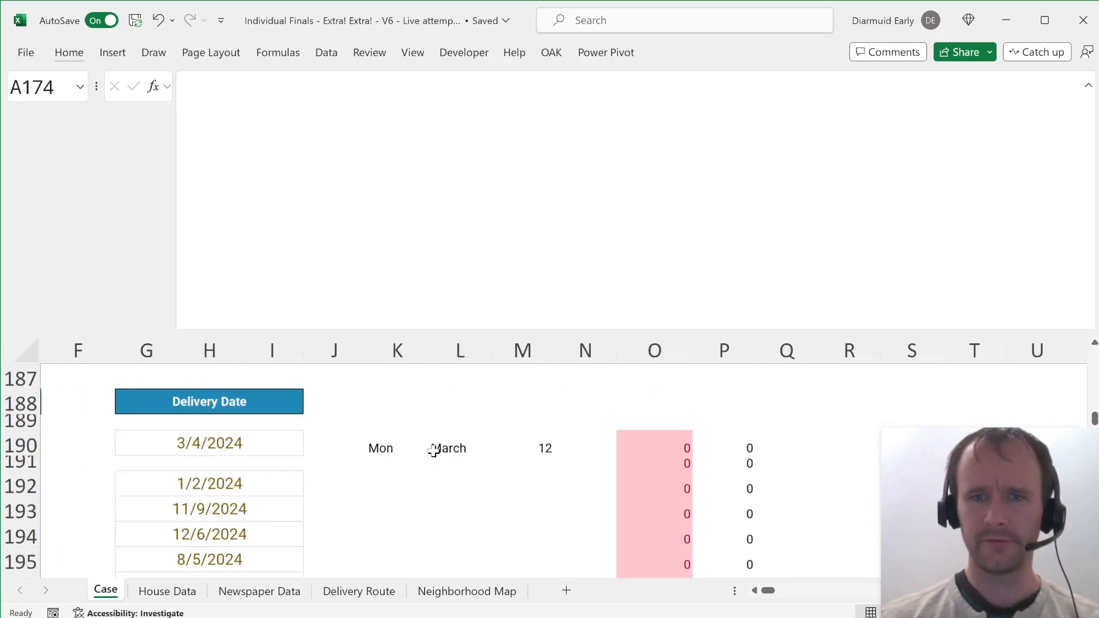
Step: In O190, remove the double minus before the TAKE comparison, multiply it by {3,-1}, and commit the formula
click(662, 445)
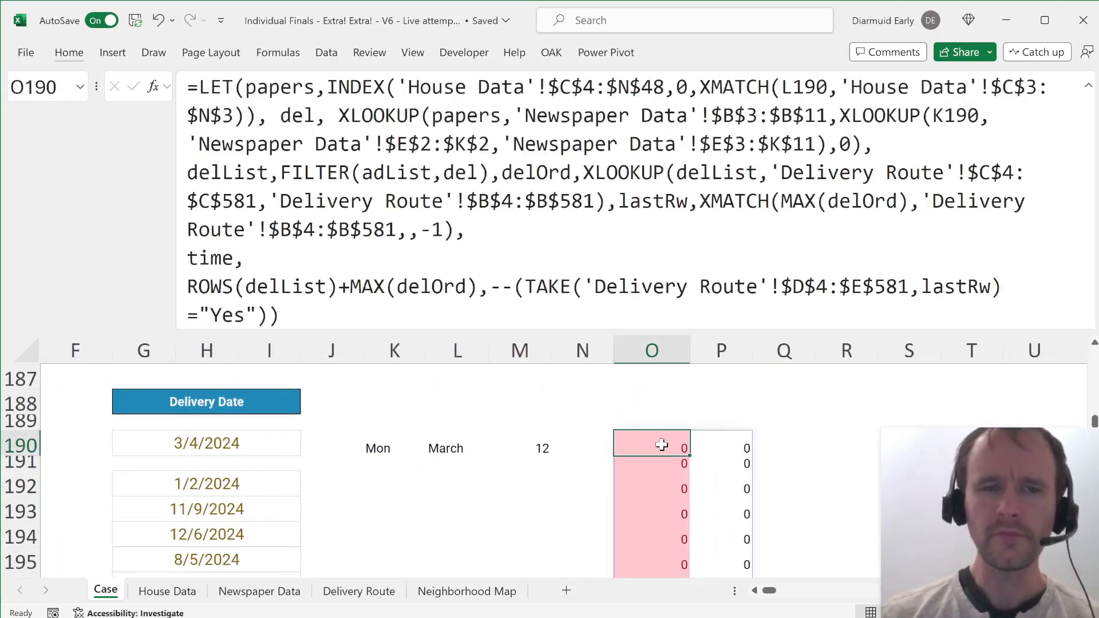
click(266, 303)
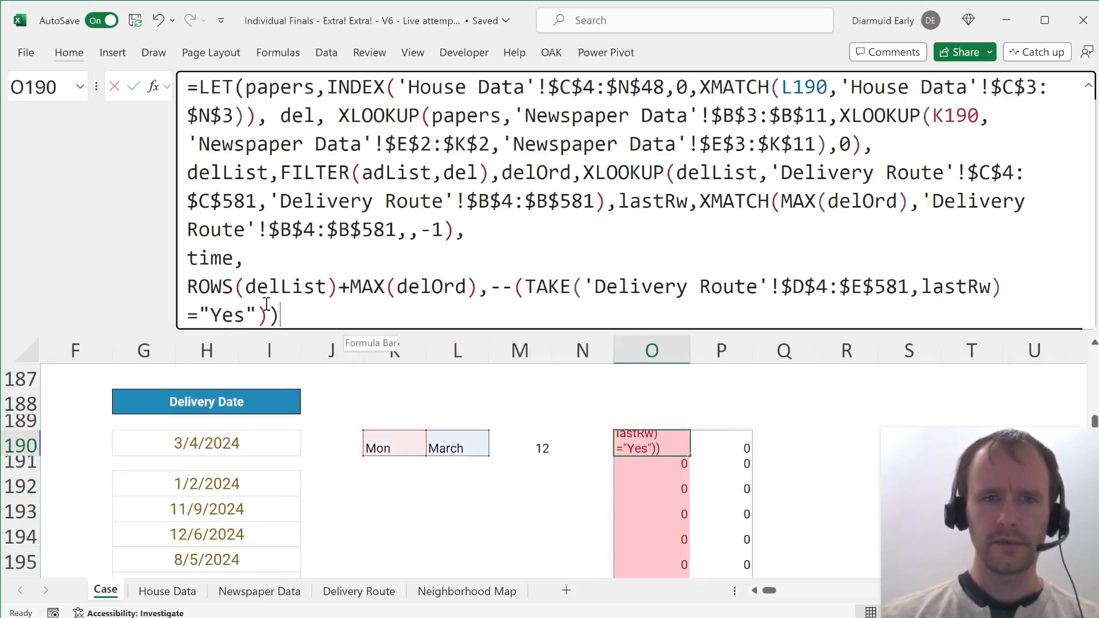
click(514, 283)
key(BackSpace)
key(BackSpace)
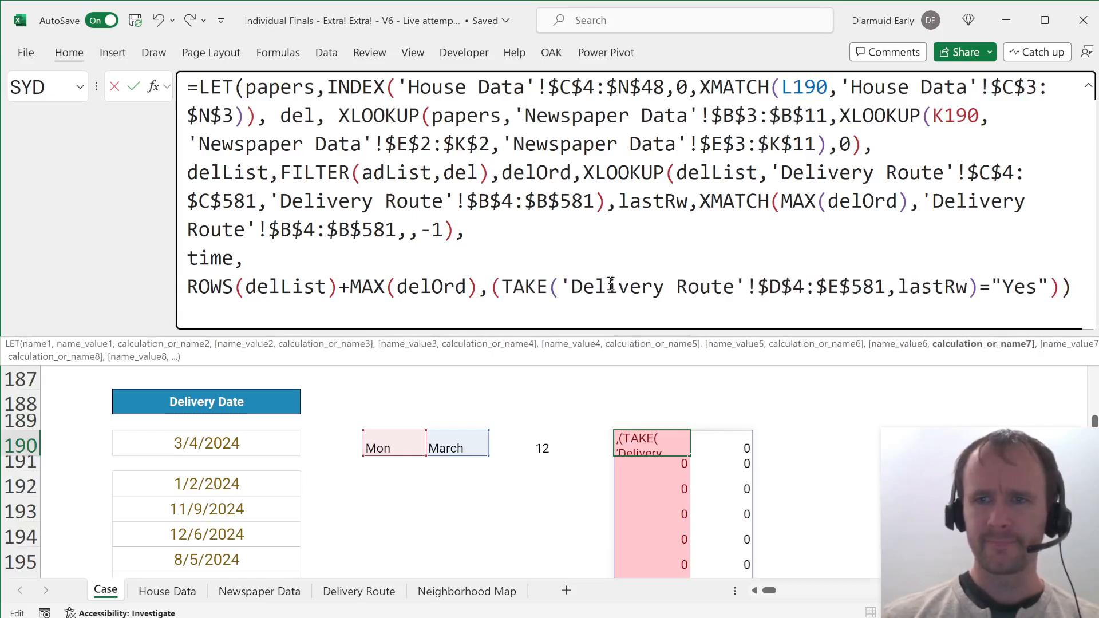
key(End)
key(Left)
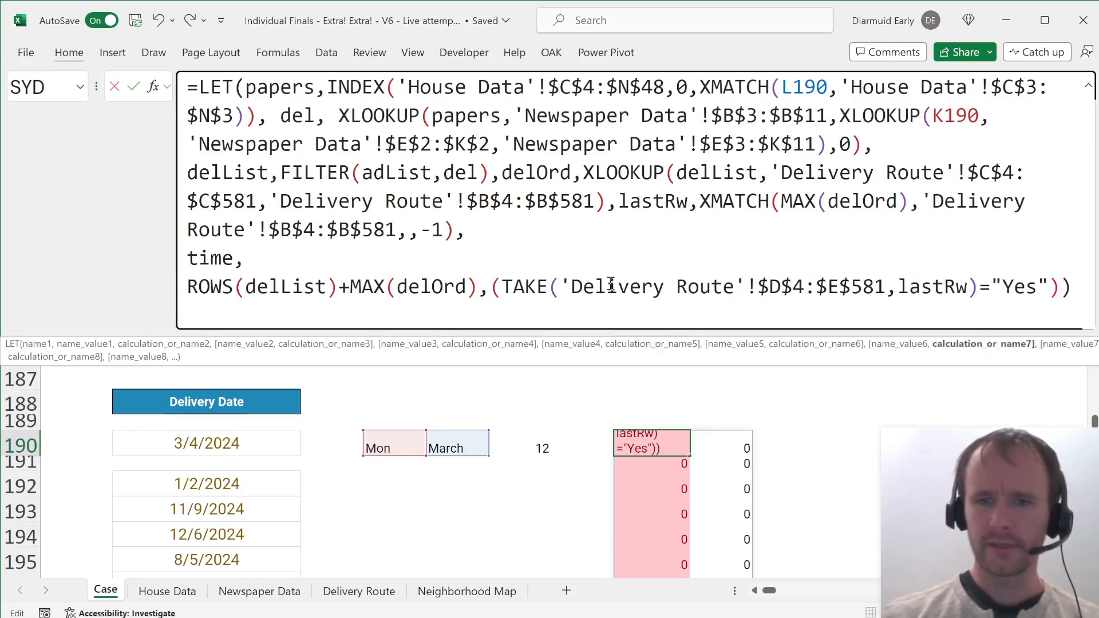
text(*{3,)
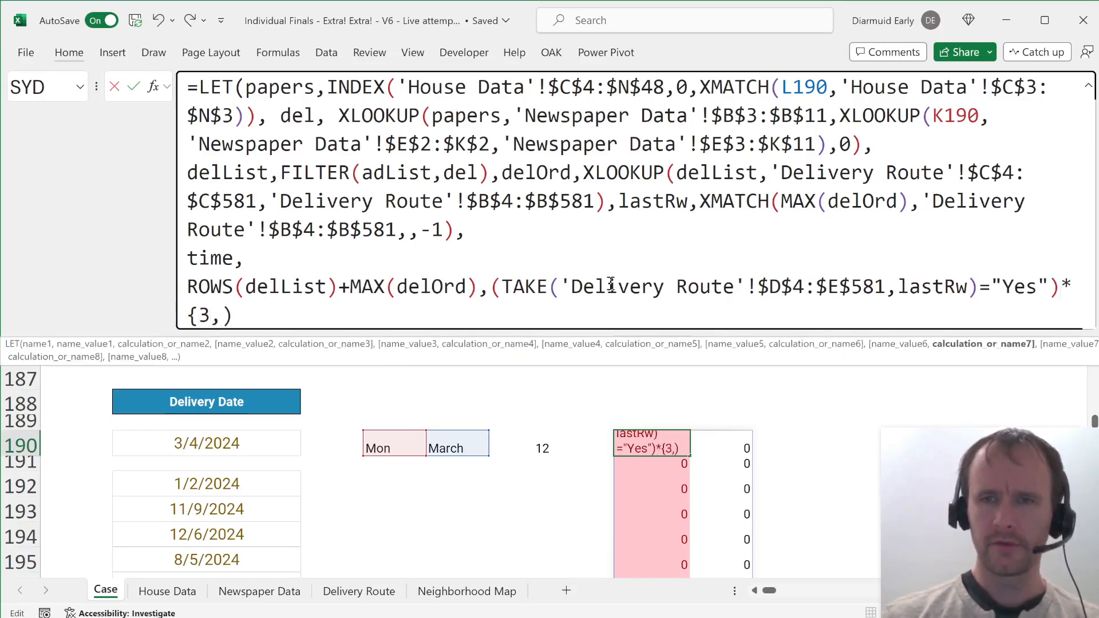
text(-1})
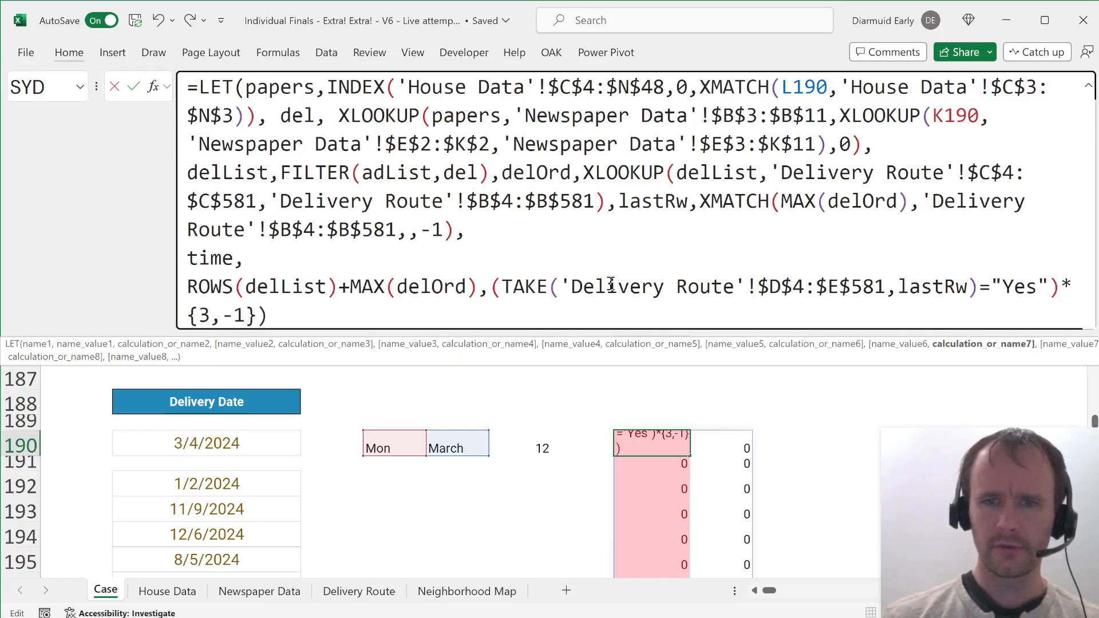
key(Return)
Step: Check the sums of the weighted stop sign and dog columns spilled below O190 and P190
key(Up)
key(ctrl+shift+Down)
key(Right)
key(ctrl+shift+Down)
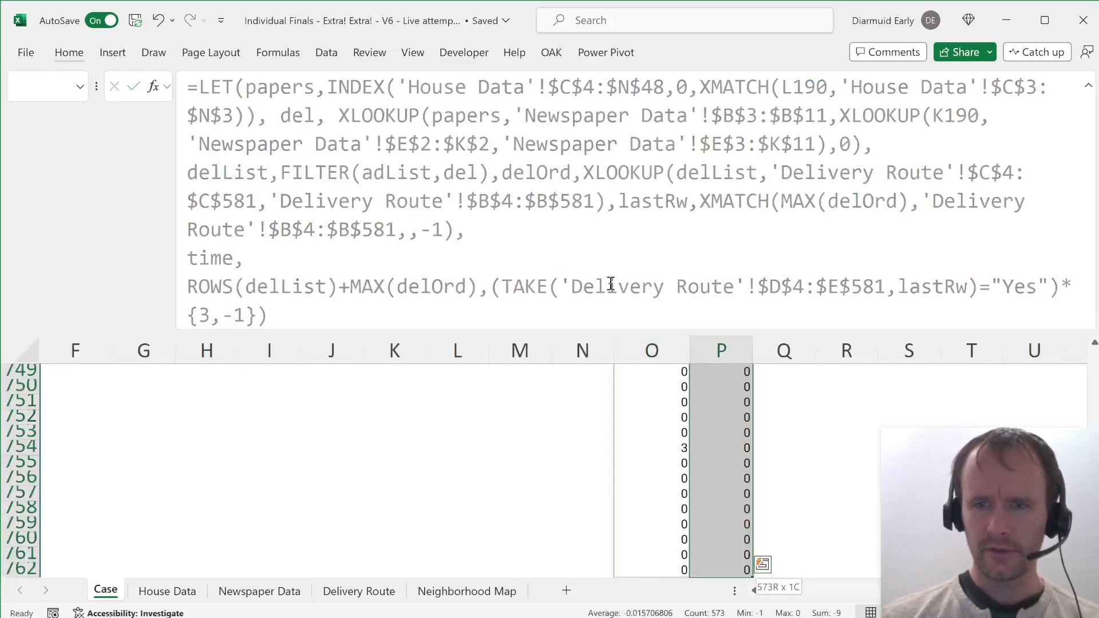
key(Left)
key(Up)
key(Down)
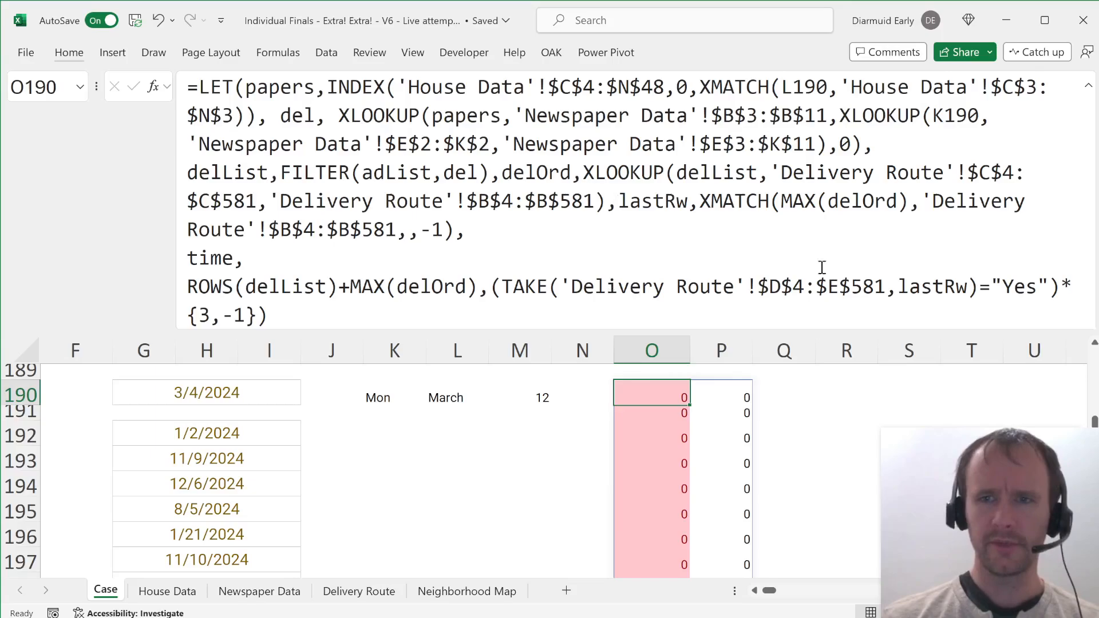
Step: Put SUM in front of the parenthesized TAKE comparison in O190 and commit the formula
click(488, 285)
text(SUM)
key(ctrl+End)
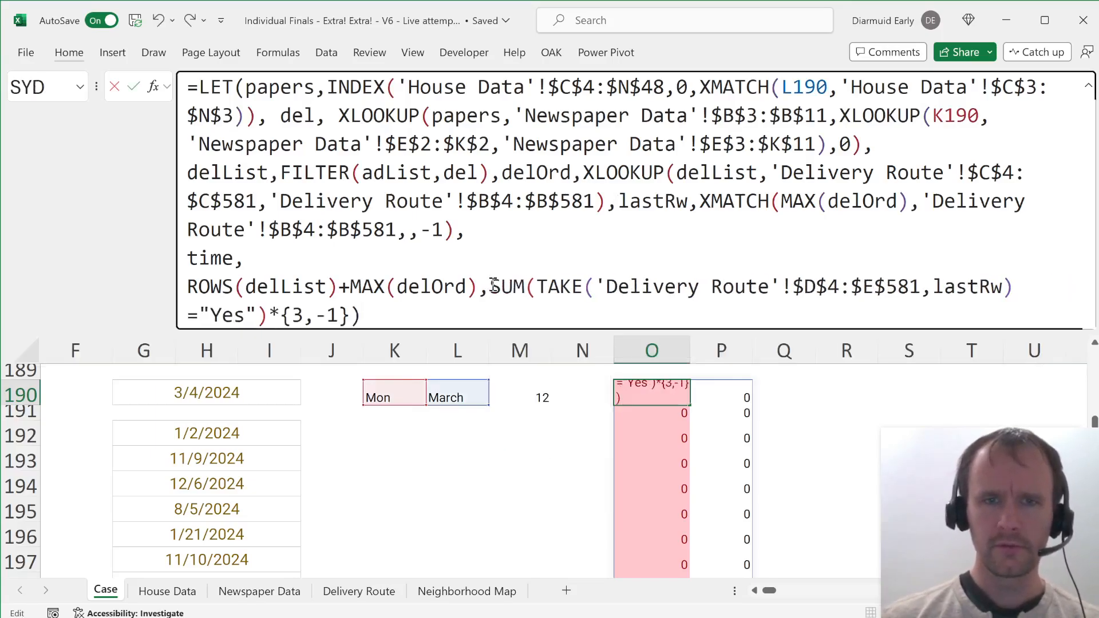
key(Left)
key(Right)
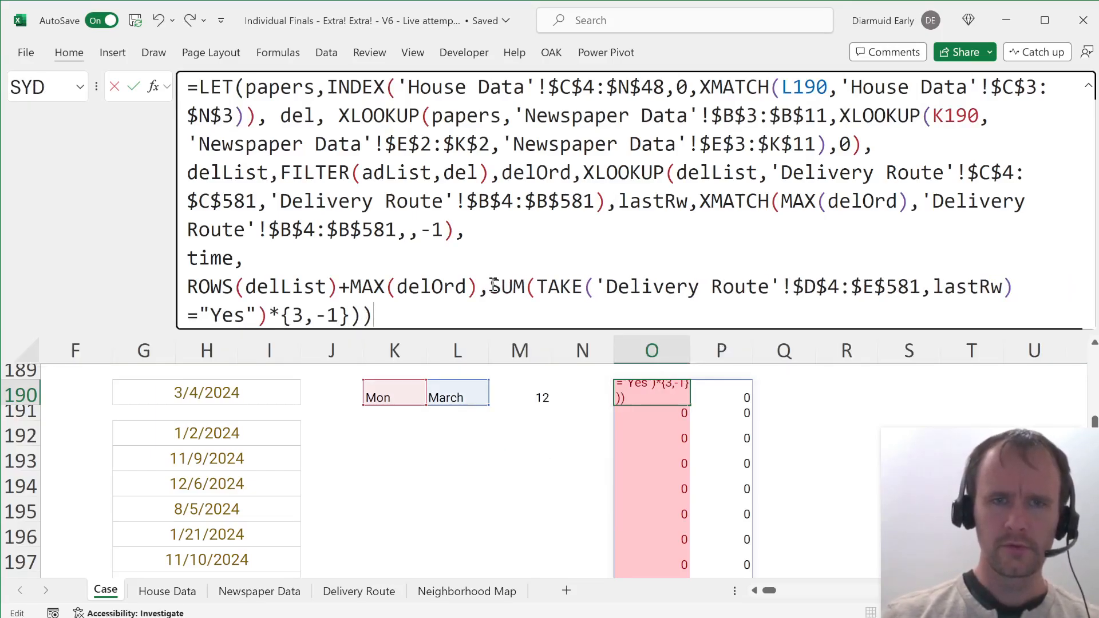
key(Return)
key(Return)
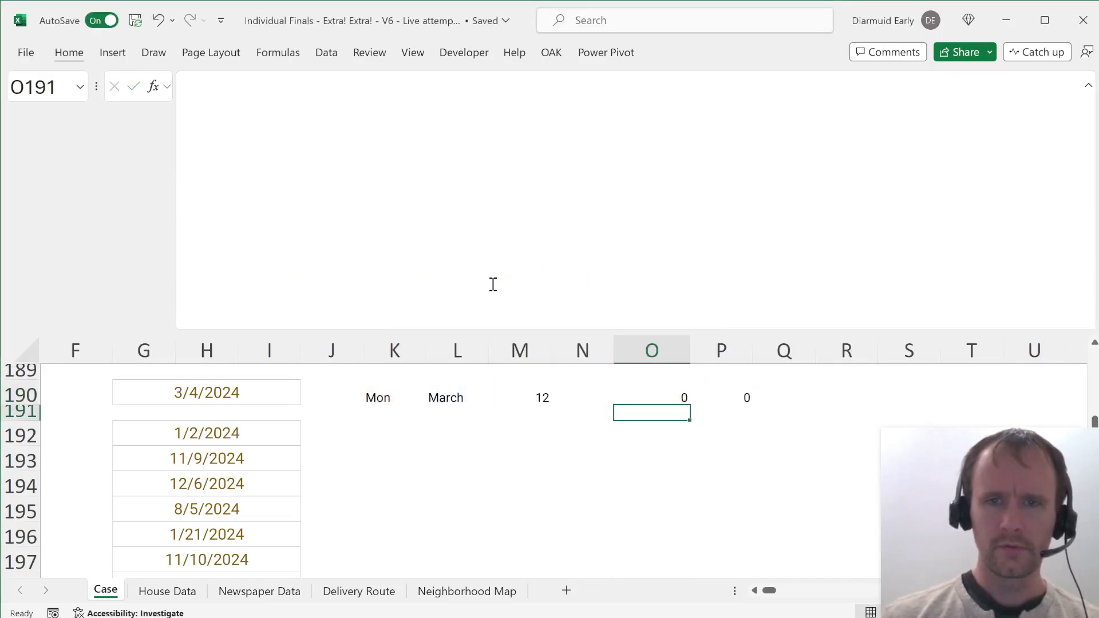
key(Up)
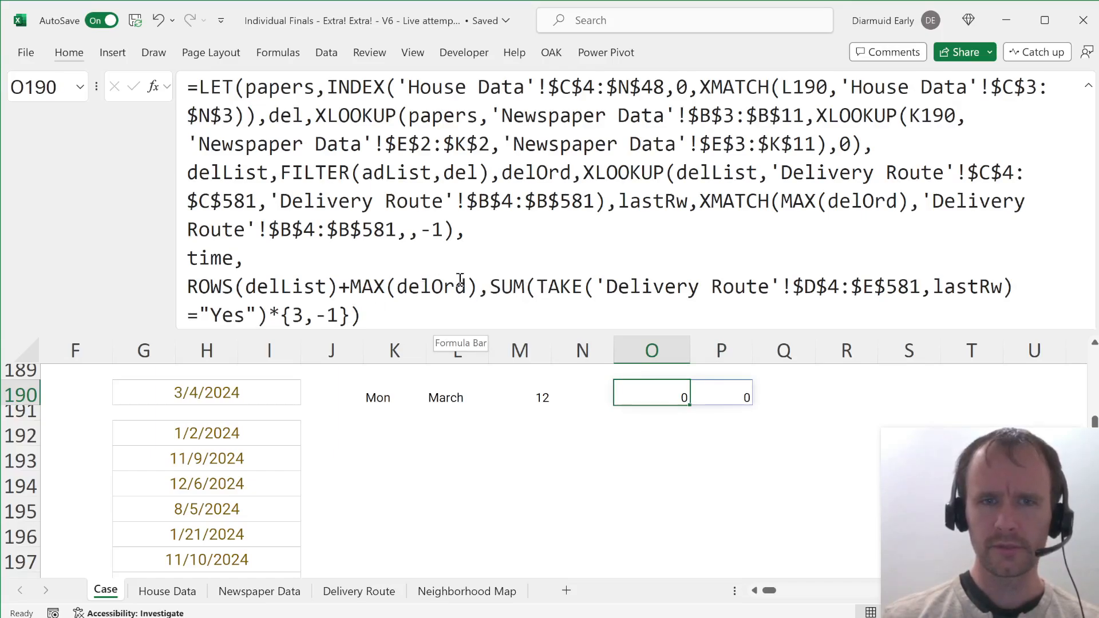
Step: Add parentheses in O190 so SUM encloses the TAKE comparison together with its {3,-1} multiplication
click(534, 283)
text(()
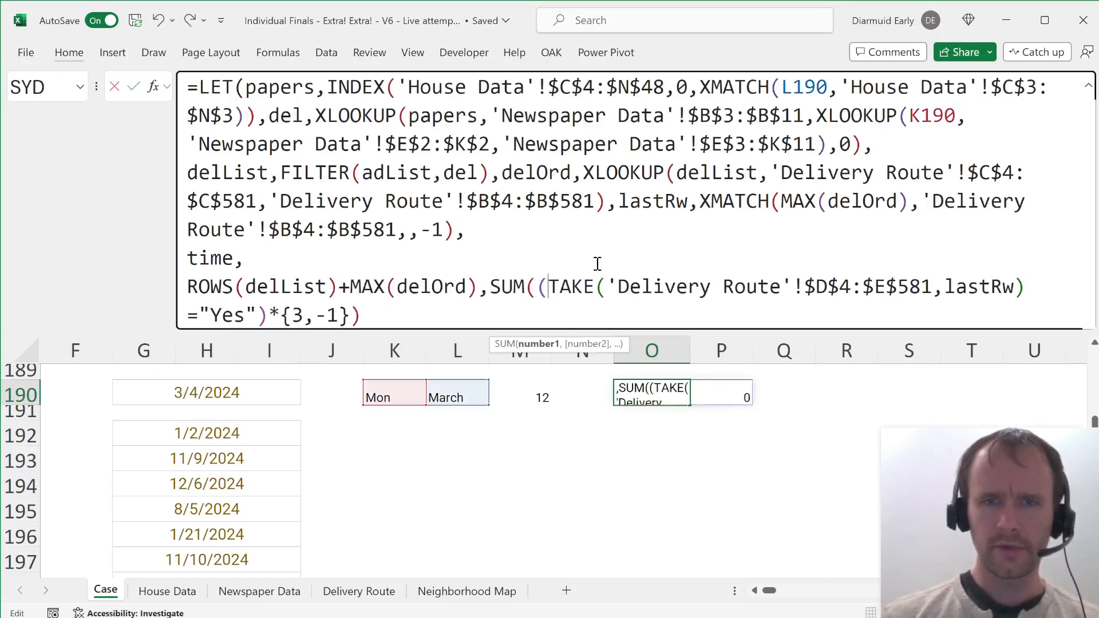
key(ctrl+End)
text())
key(Return)
key(Up)
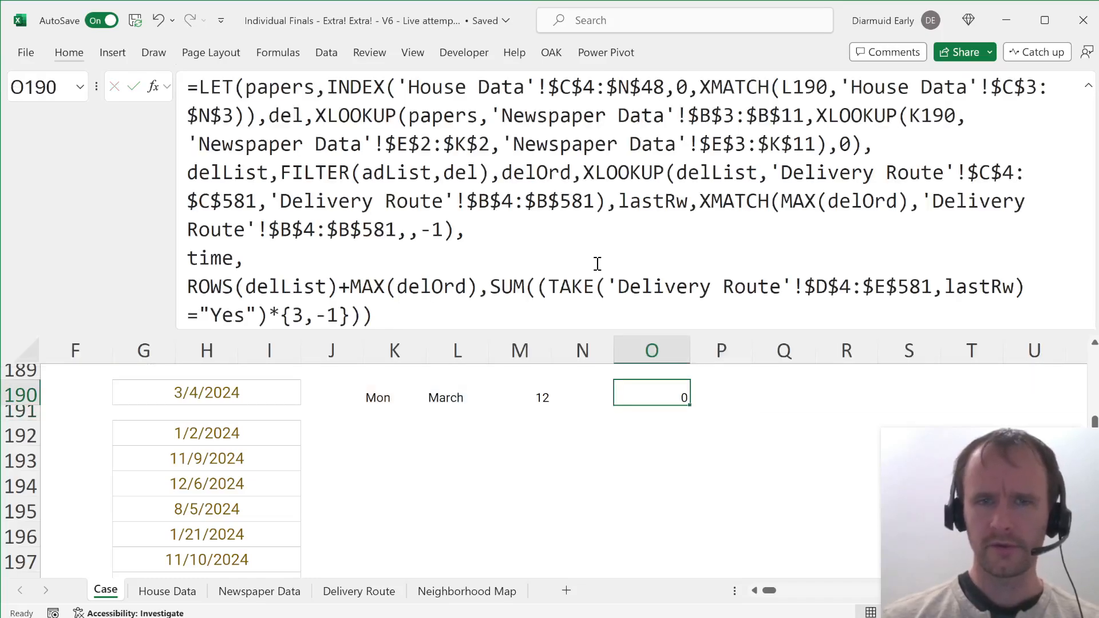
Step: Add the SUM to the ROWS and MAX terms of the time variable in O190 and return time from LET
click(491, 286)
key(BackSpace)
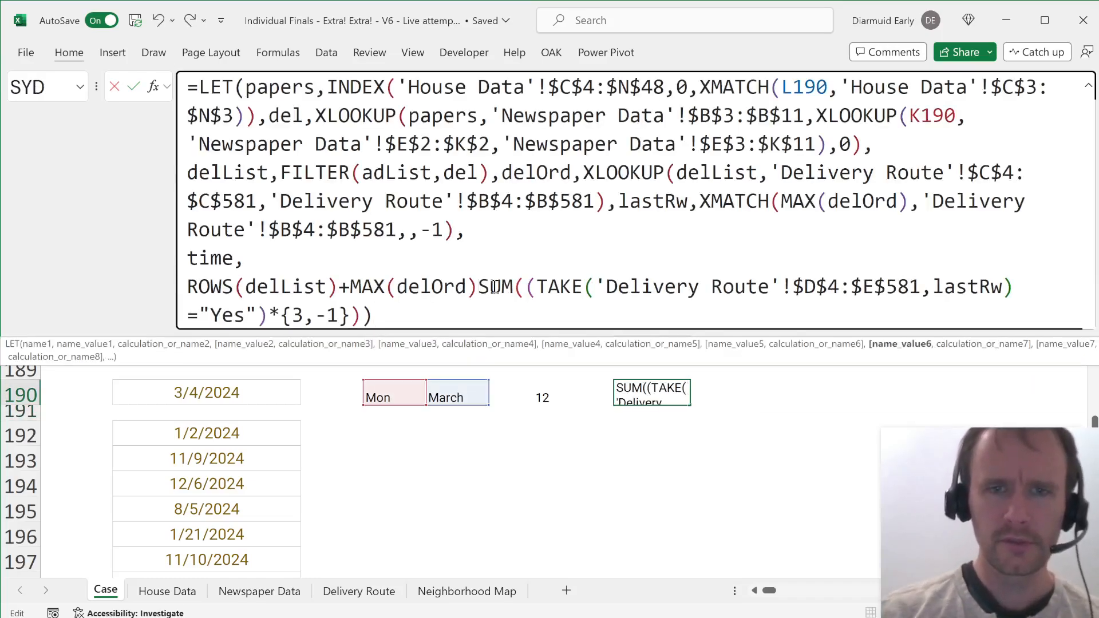
text(+)
click(366, 314)
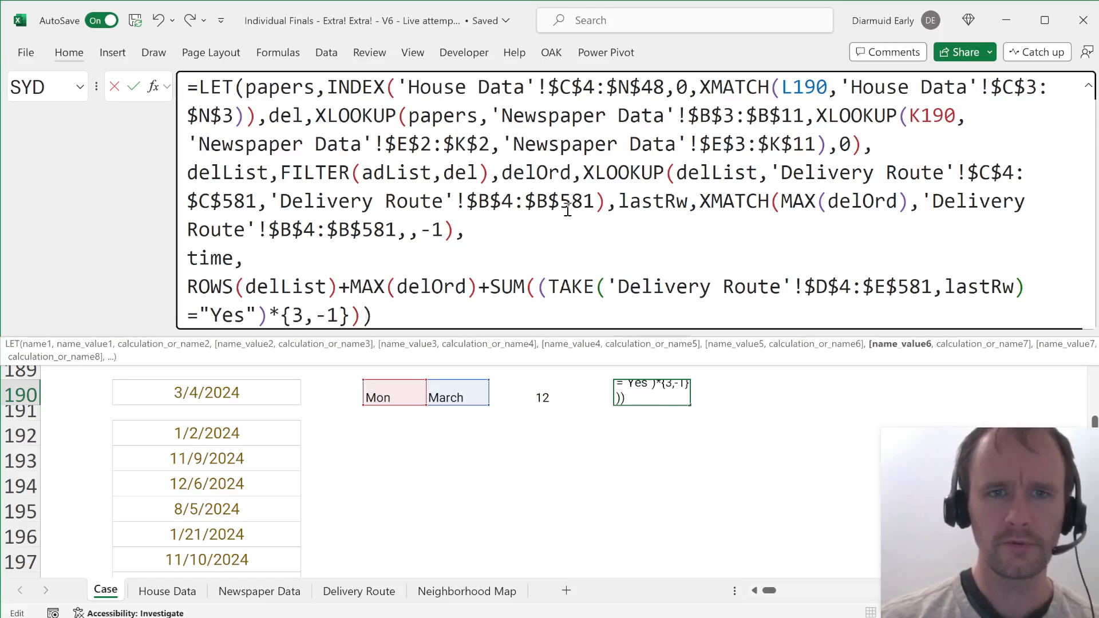
text(,time)
key(Return)
Step: Compare the O190 result with the level 5 example, checking the double-delivery adjustment in its breakdown
key(Up)
key(Up)
key(Left)
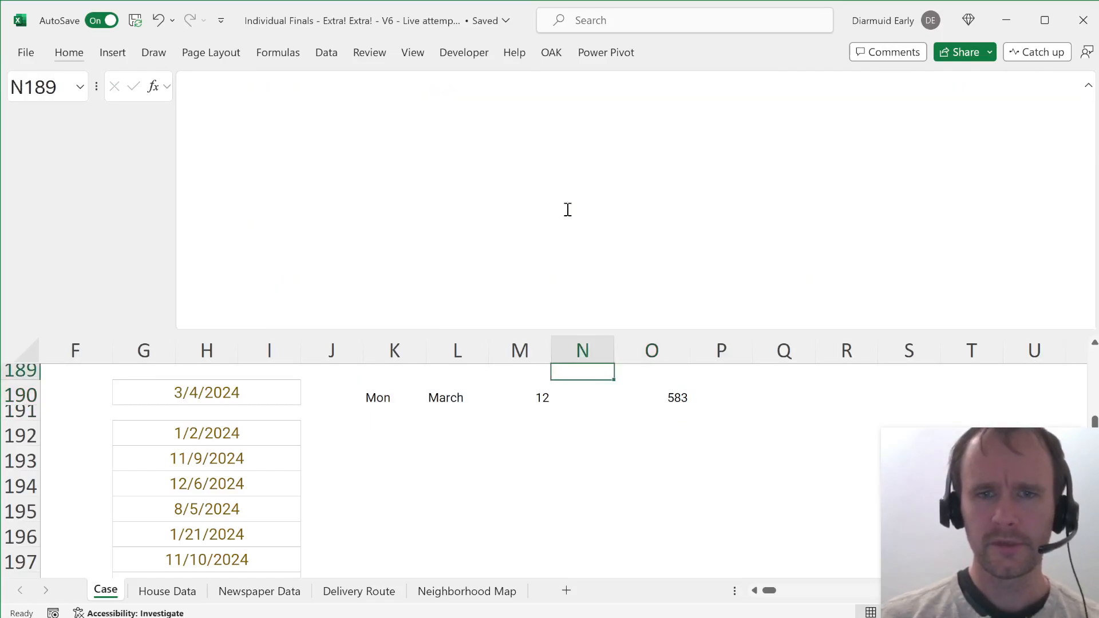
key(Home)
key(Up)
key(Up)
key(Up)
key(Up)
key(Up)
key(Up)
key(Up)
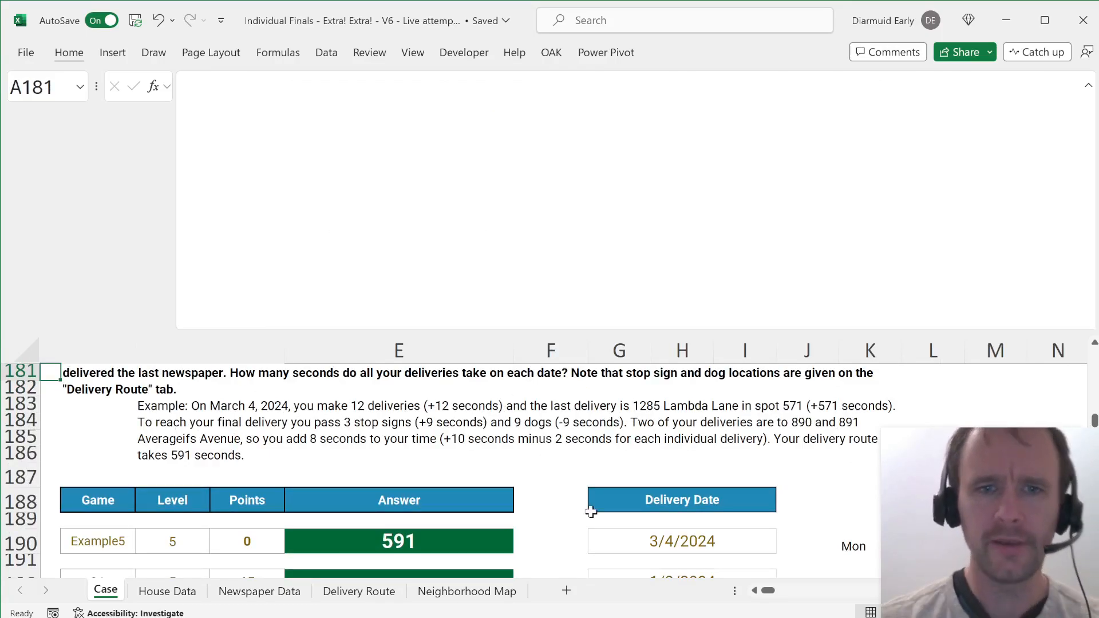
scroll(630, 510, right, 5)
scroll(681, 508, down, 3)
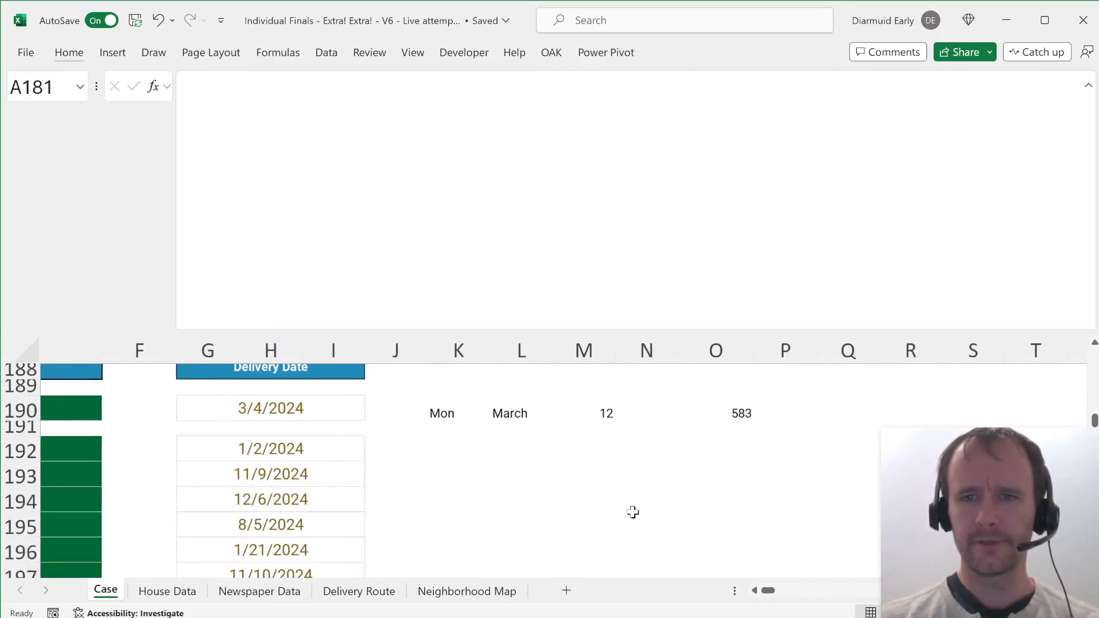
Step: Extend the time variable in O190 by adding 8 times an opening parenthesis containing ROWS(delOrd)
click(723, 414)
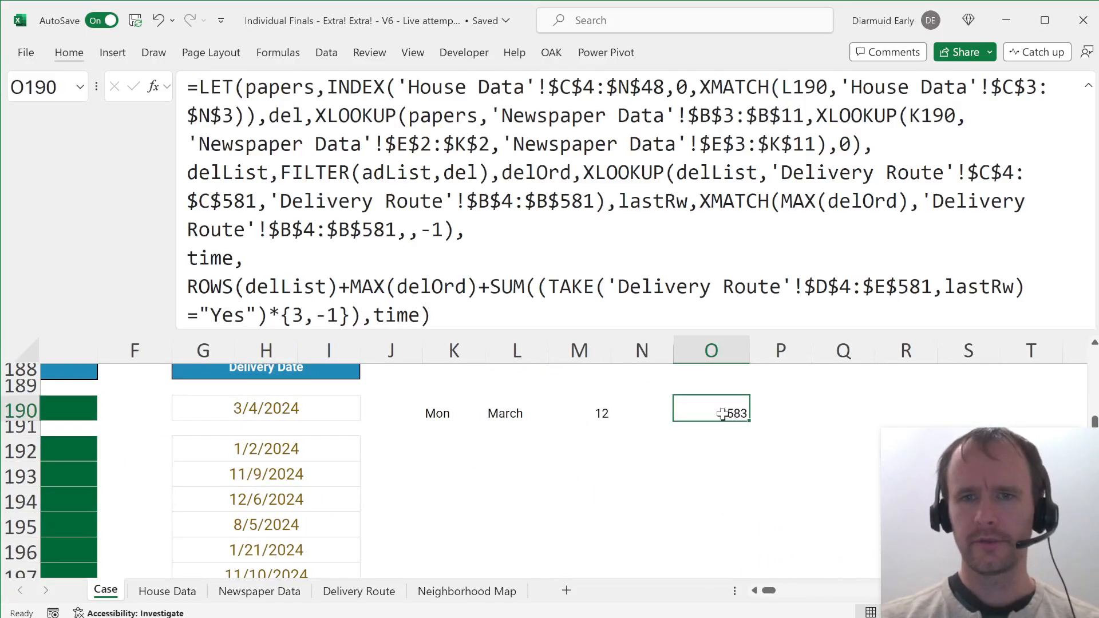
click(359, 322)
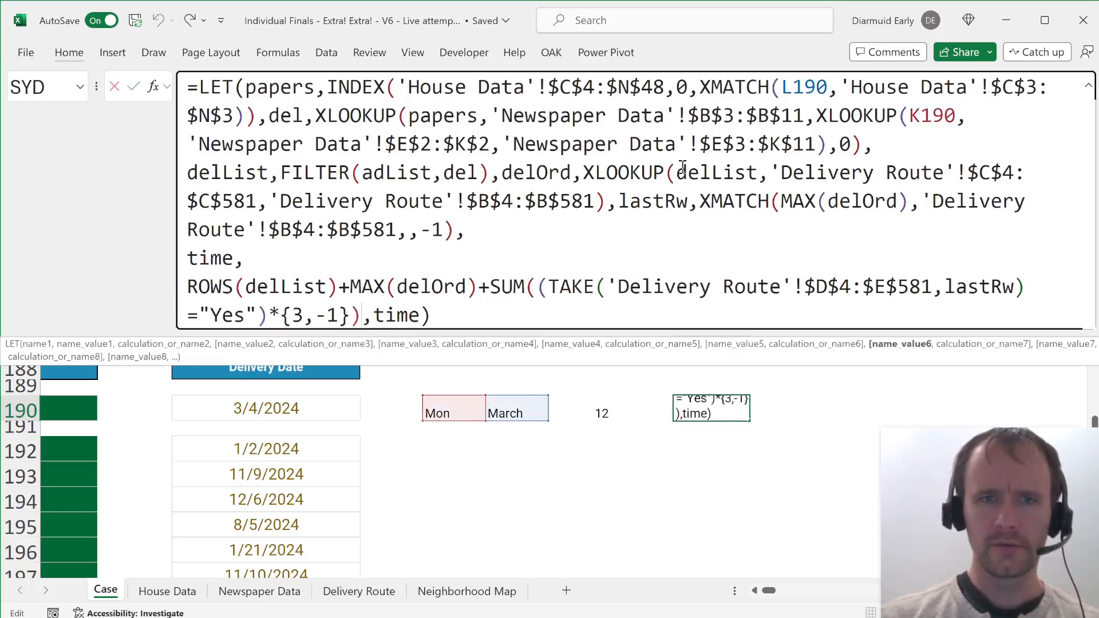
text(+8*)
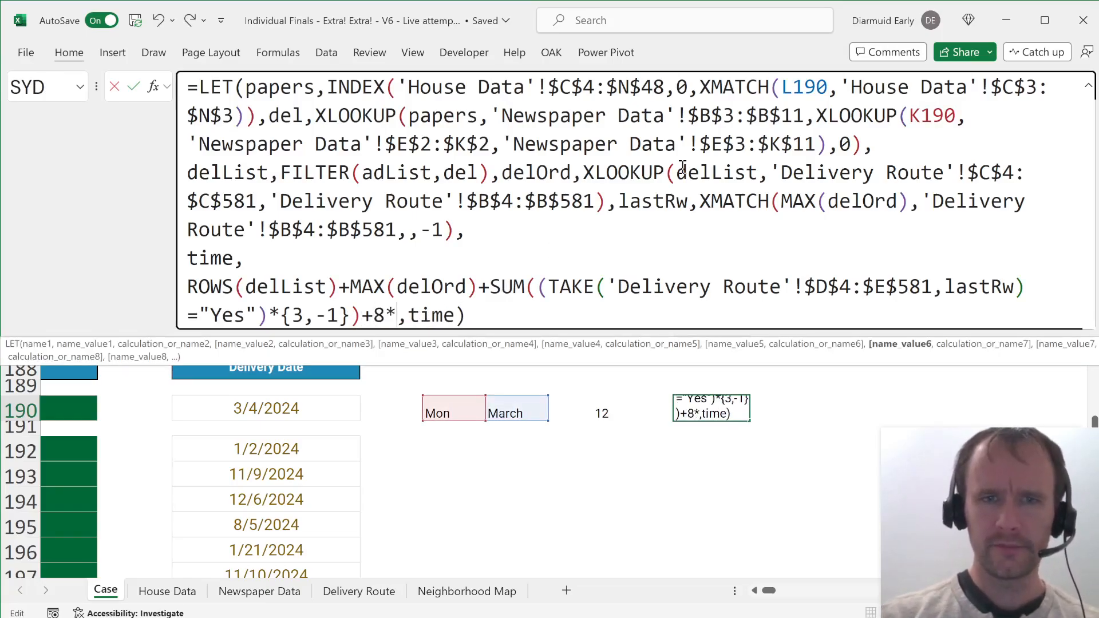
text((row)
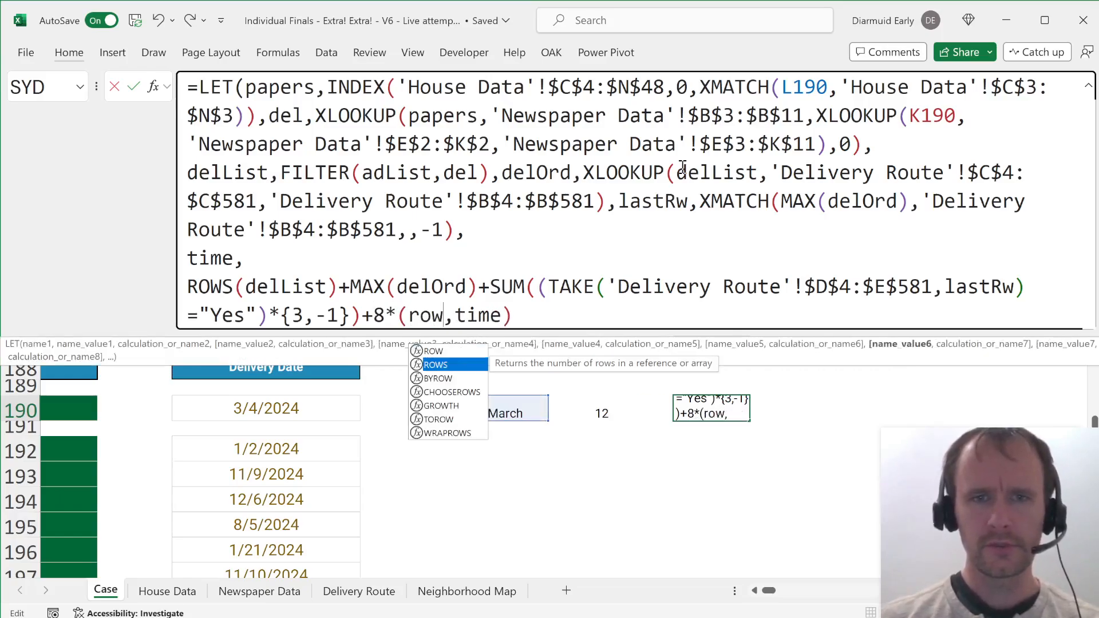
key(Tab)
text(del)
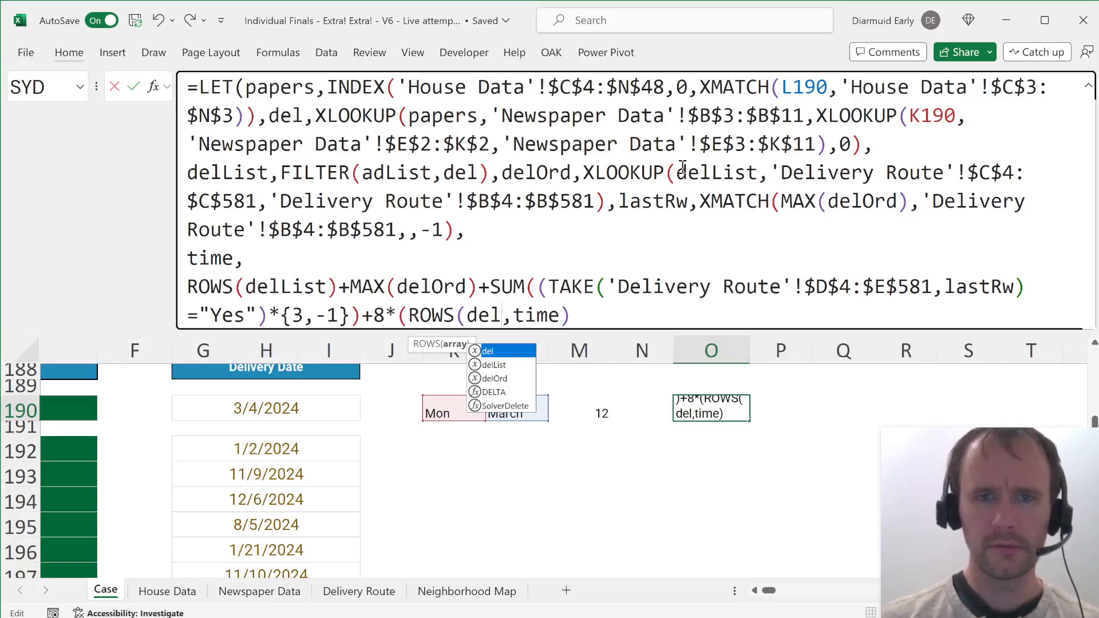
text(O)
key(Tab)
Step: Subtract ROWS(UNIQUE(delOrd)) from ROWS(delOrd) inside the 8-times term in O190, close the parentheses and commit the formula
text(-rows)
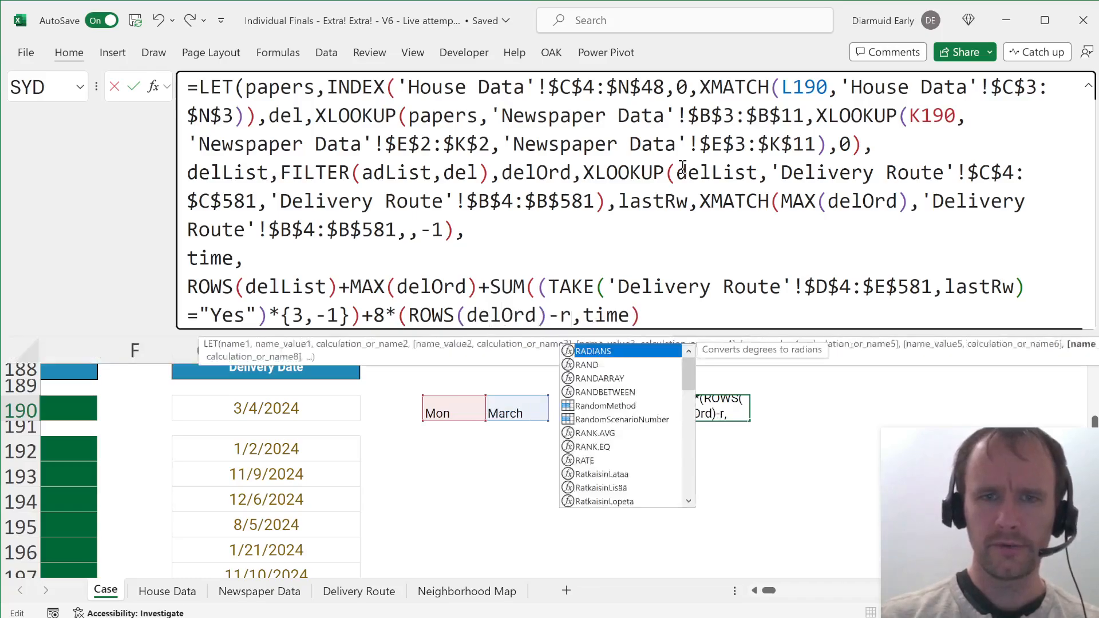
key(Tab)
text(uni)
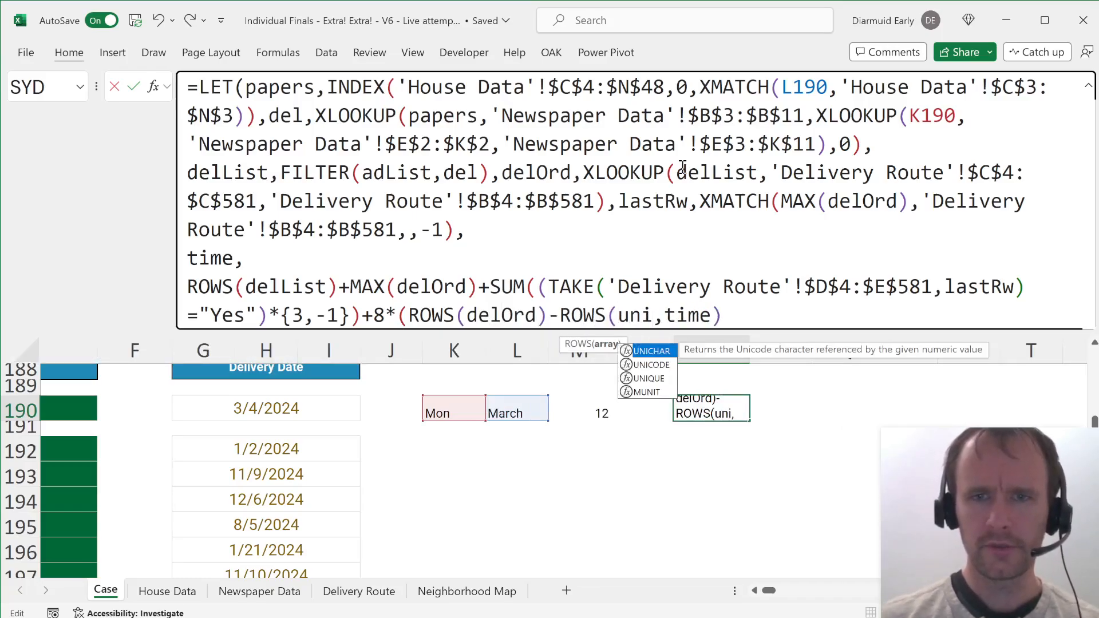
text(q)
key(Tab)
text(del)
key(Down)
key(Down)
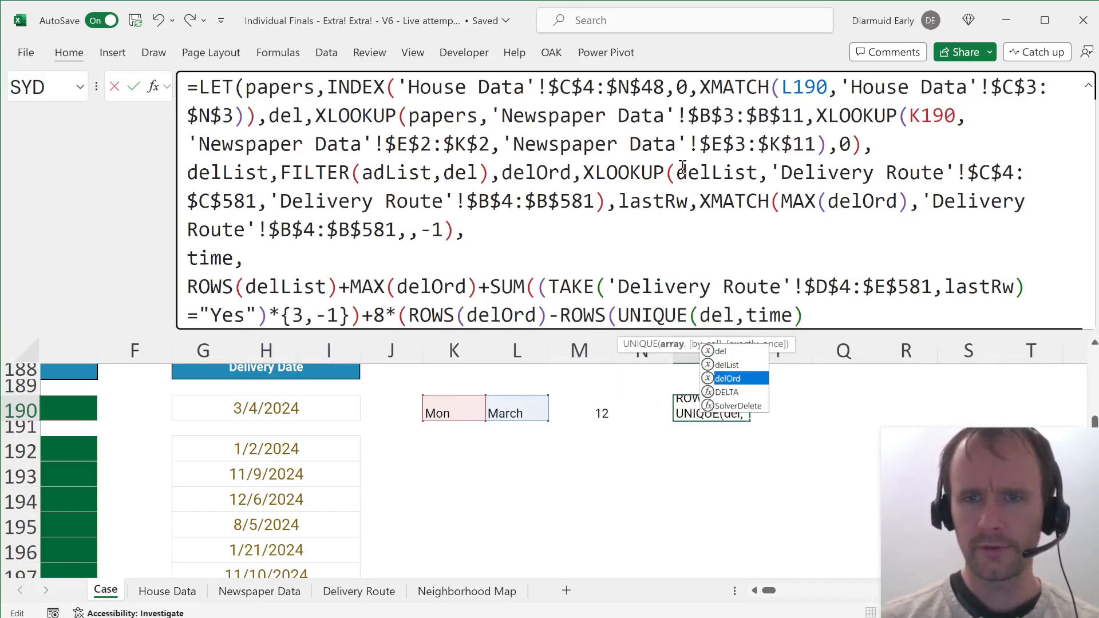
key(Tab)
key(Delete)
text()),time)
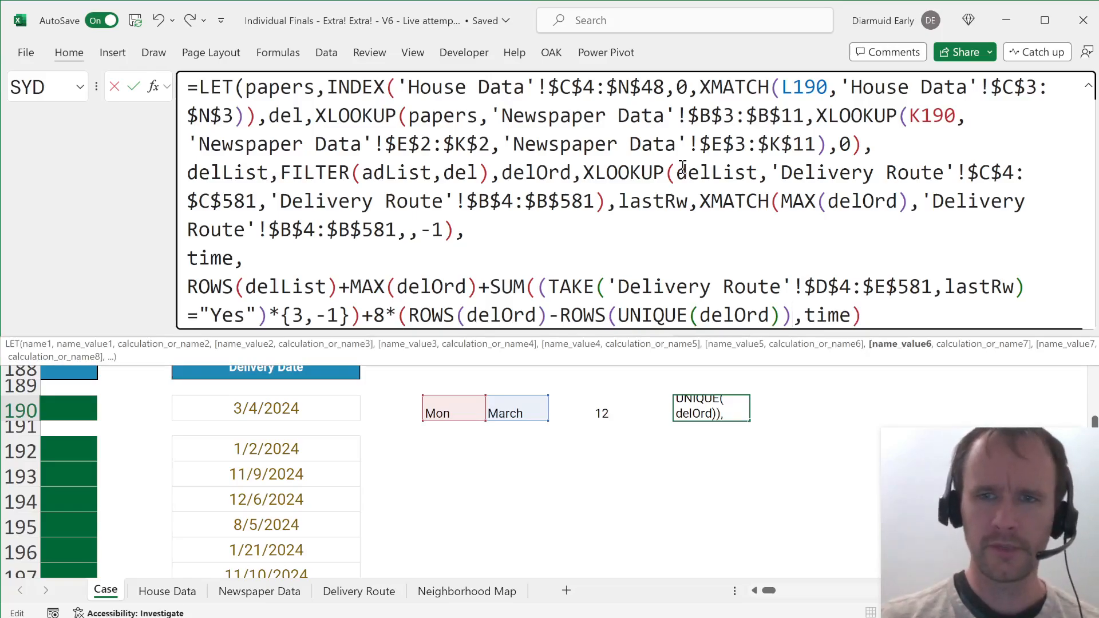
text())
key(Return)
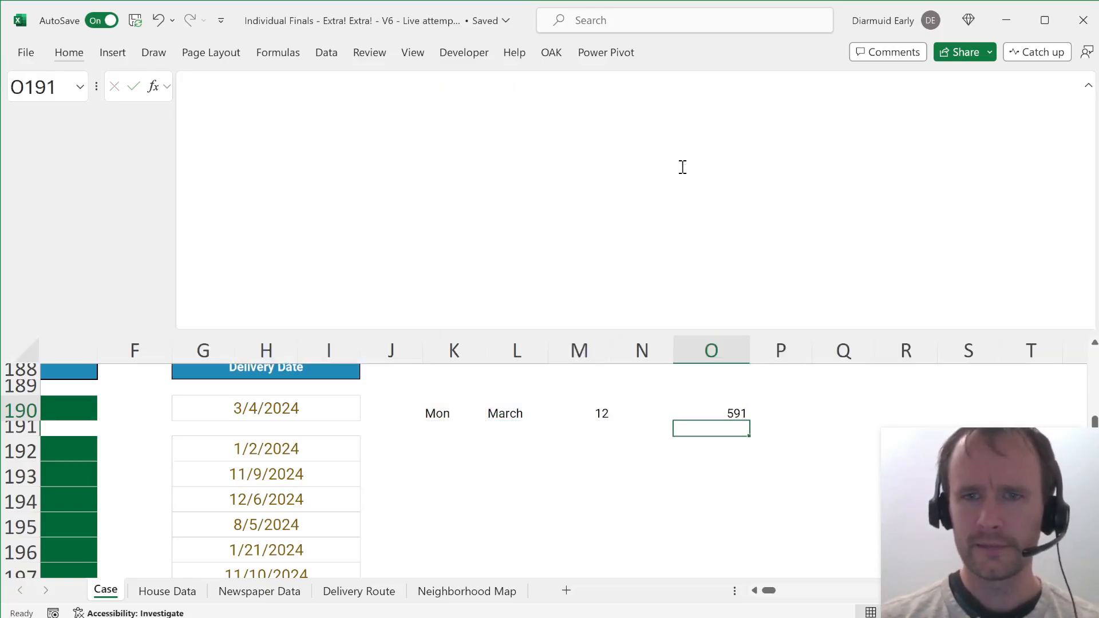
Step: Compare the O190 result with the Example5 answer in E190
key(Up)
key(Left)
key(Left)
key(Left)
key(Left)
key(Left)
key(Left)
key(Left)
key(Left)
key(Left)
key(Left)
key(Left)
Step: Copy the helper formulas in K190:O190 down to K192:O211 for all level 5 games
key(Right)
key(Right)
key(Right)
key(Right)
key(Right)
key(Right)
key(Right)
key(Right)
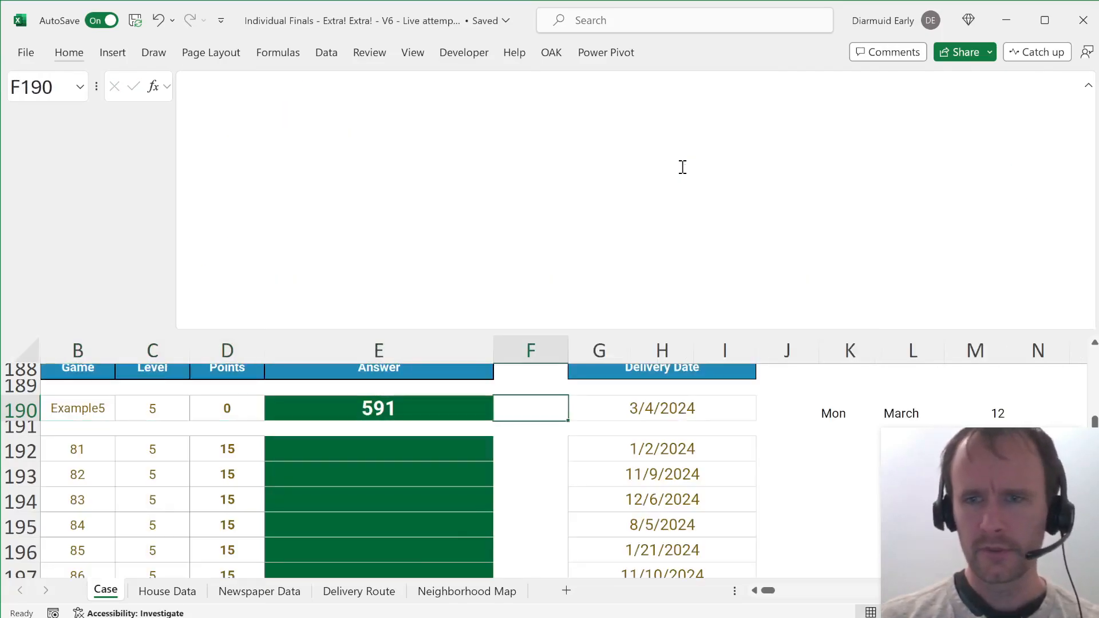
key(shift+Right)
key(shift+Right)
key(shift+Right)
key(shift+Right)
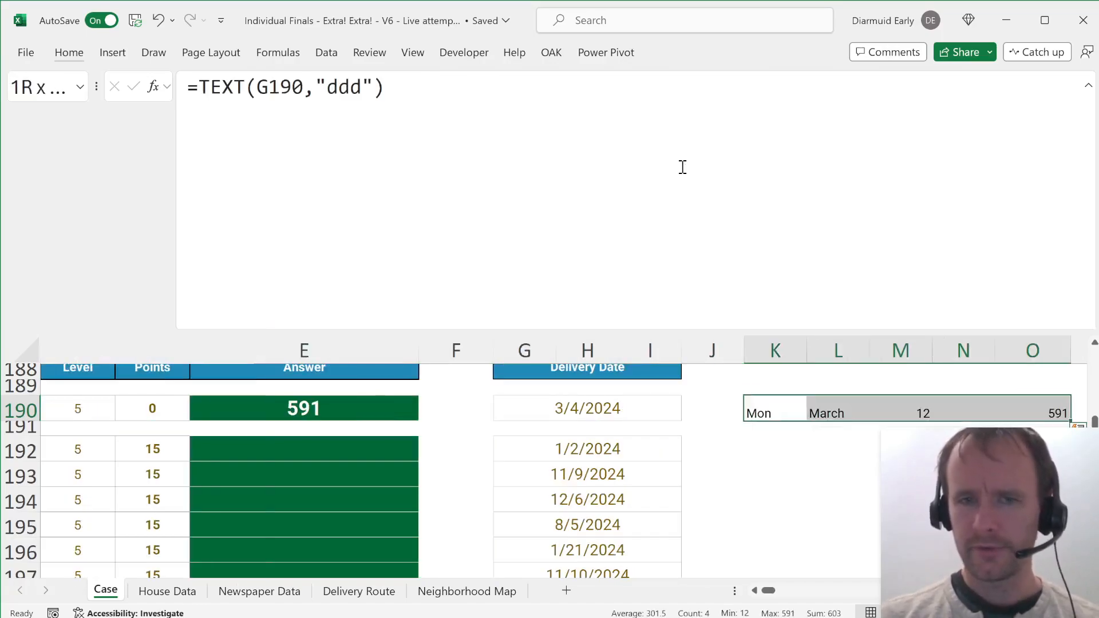
key(ctrl+c)
key(Down)
key(Down)
key(ctrl+v)
key(shift+Down)
key(shift+Down)
key(shift+Down)
key(shift+Down)
key(shift+Down)
key(shift+Down)
key(shift+Down)
key(shift+Down)
key(shift+Down)
key(shift+Down)
key(shift+Down)
key(shift+Down)
key(shift+Down)
key(shift+Down)
key(shift+Down)
key(shift+Down)
key(shift+Down)
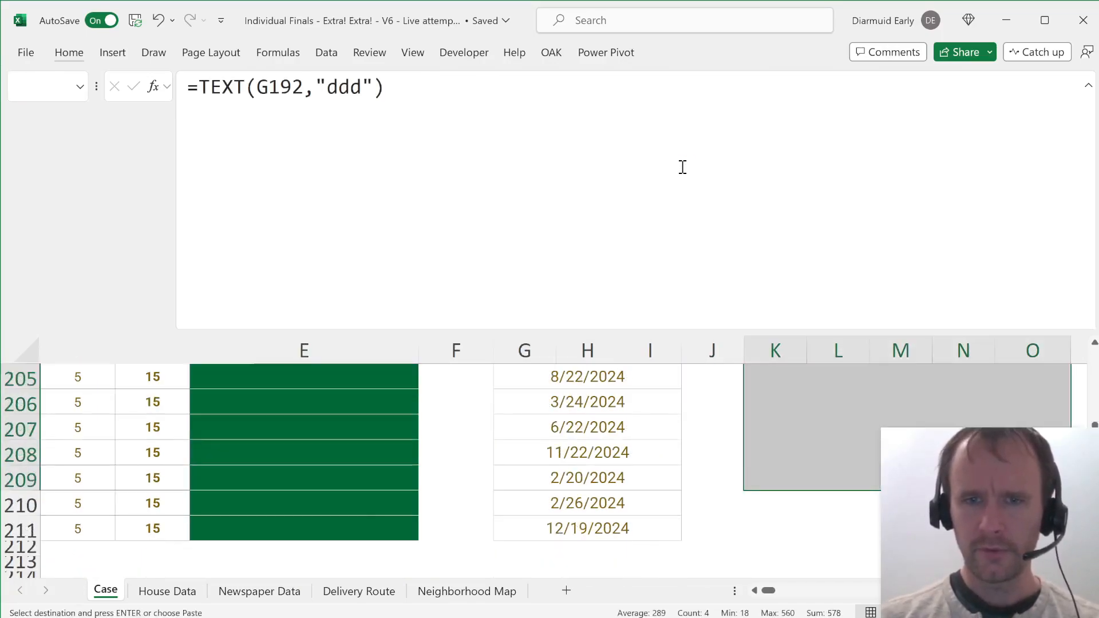
key(shift+Down)
key(shift+Down)
key(Return)
Step: Fill the level 5 answers by entering =O192:O211 in E192
key(Left)
key(Left)
key(Left)
key(Left)
key(Left)
key(Left)
key(Left)
key(Left)
key(Left)
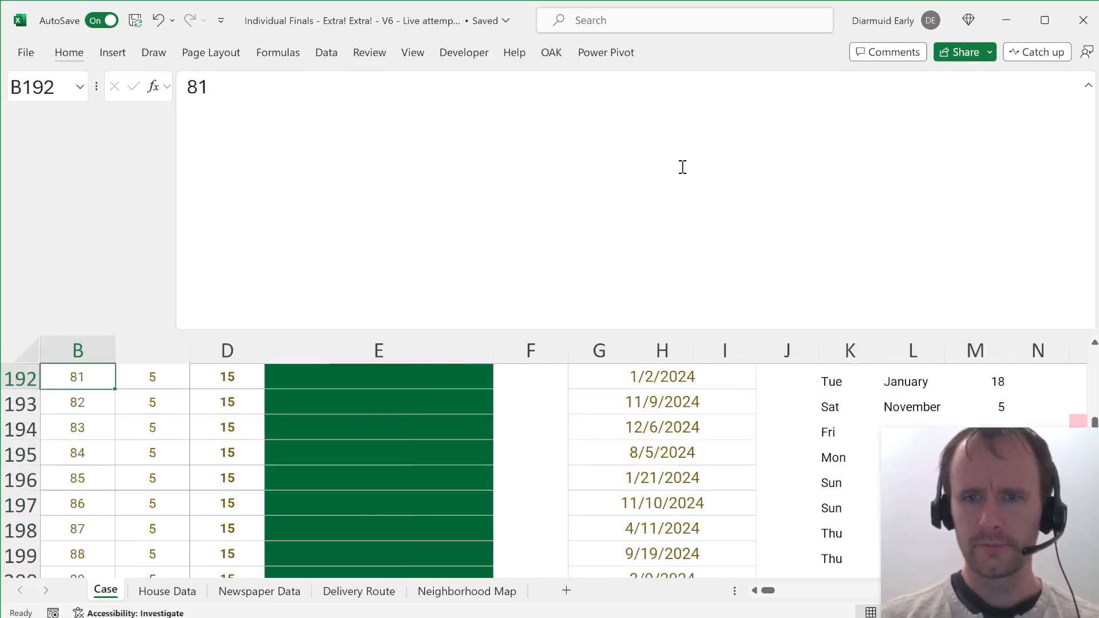
key(Right)
key(Right)
key(Right)
text(=)
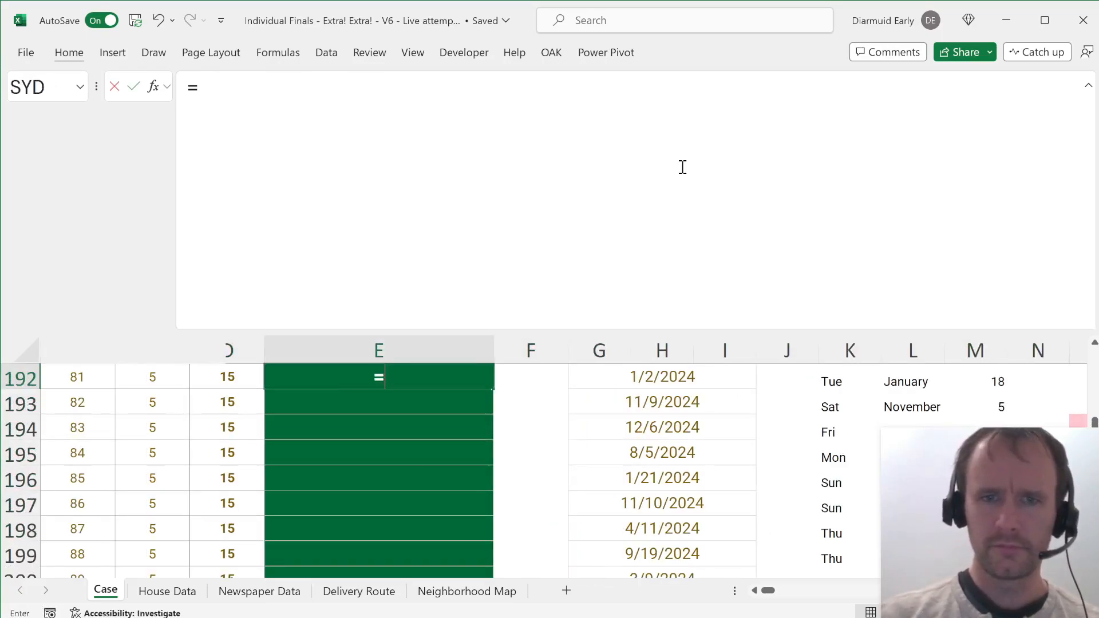
key(Right)
key(Right)
key(Right)
key(Right)
key(Right)
key(Right)
key(Right)
key(Right)
key(Right)
key(Right)
key(ctrl+shift+Down)
key(Return)
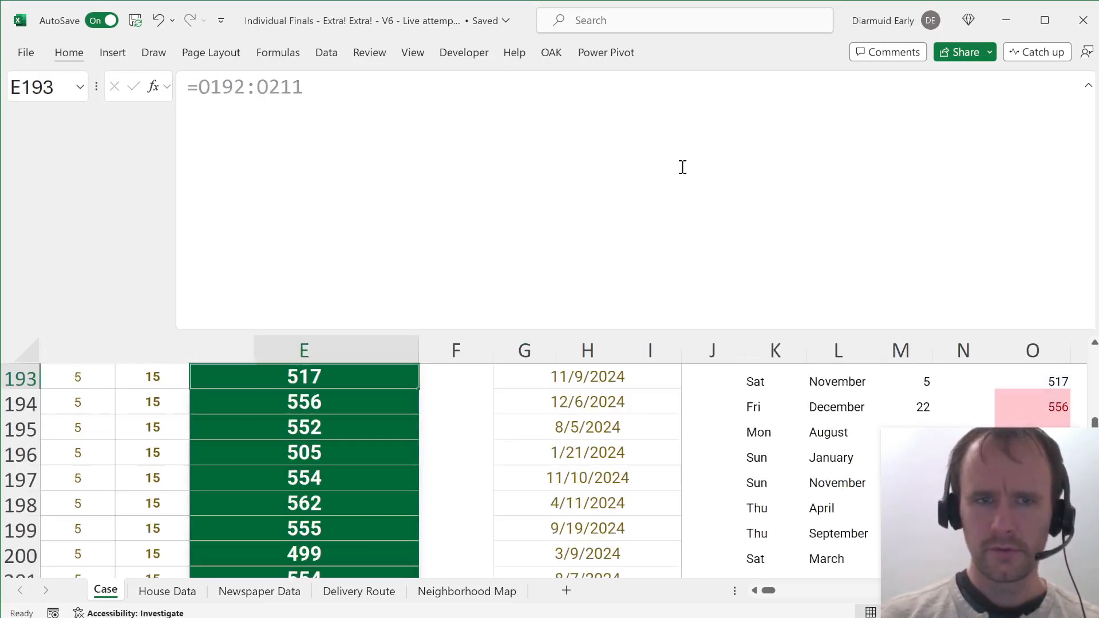
Step: Return to the start of the Case sheet, shorten the formula bar and read the bonus questions through Bonus 4
key(Up)
key(Left)
key(Left)
key(Left)
key(ctrl+Home)
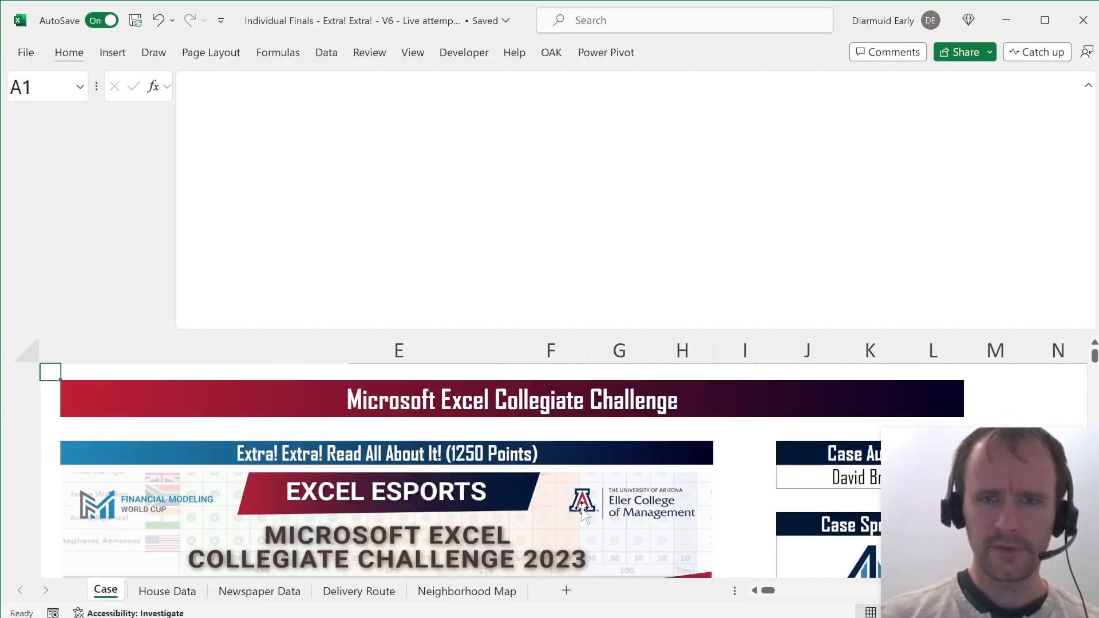
drag(551, 332, 517, 153)
scroll(481, 412, down, 9)
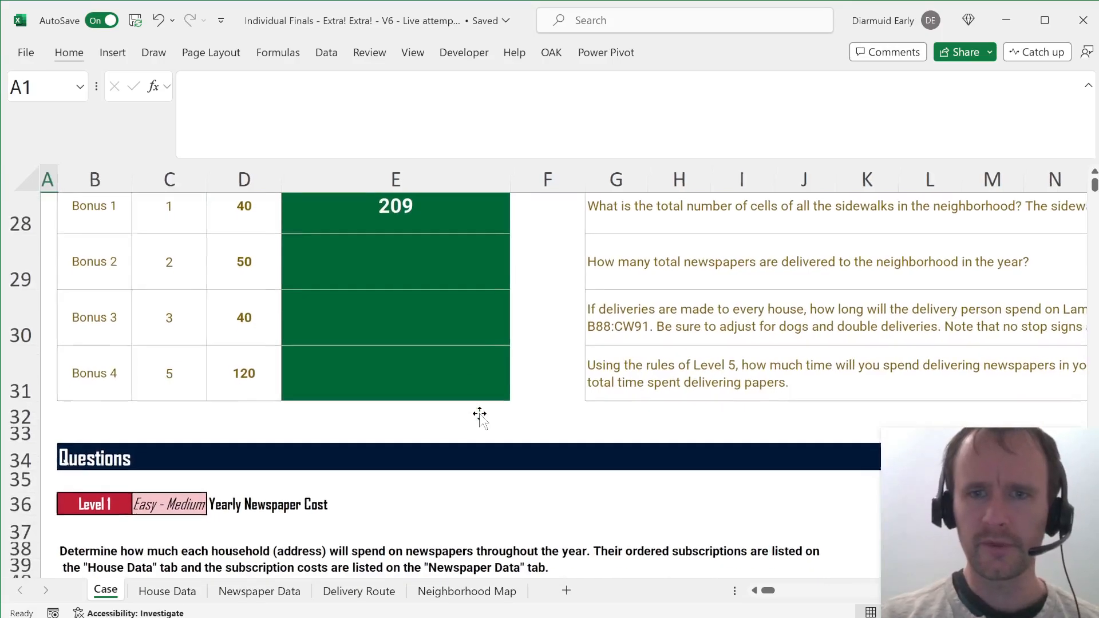
click(708, 358)
scroll(708, 356, right, 5)
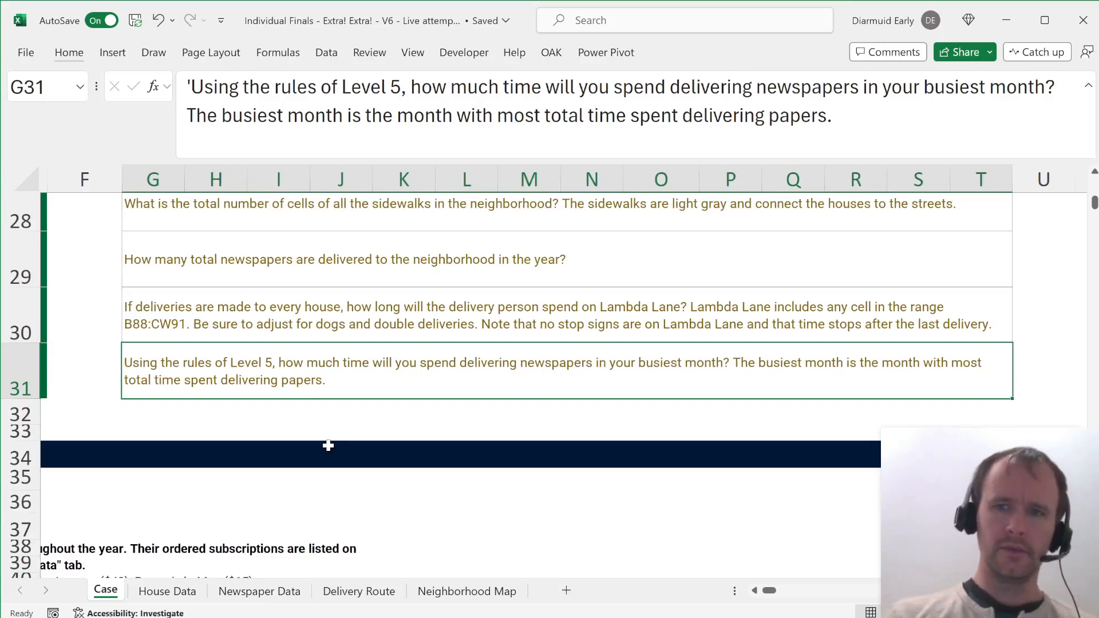
scroll(328, 445, left, 6)
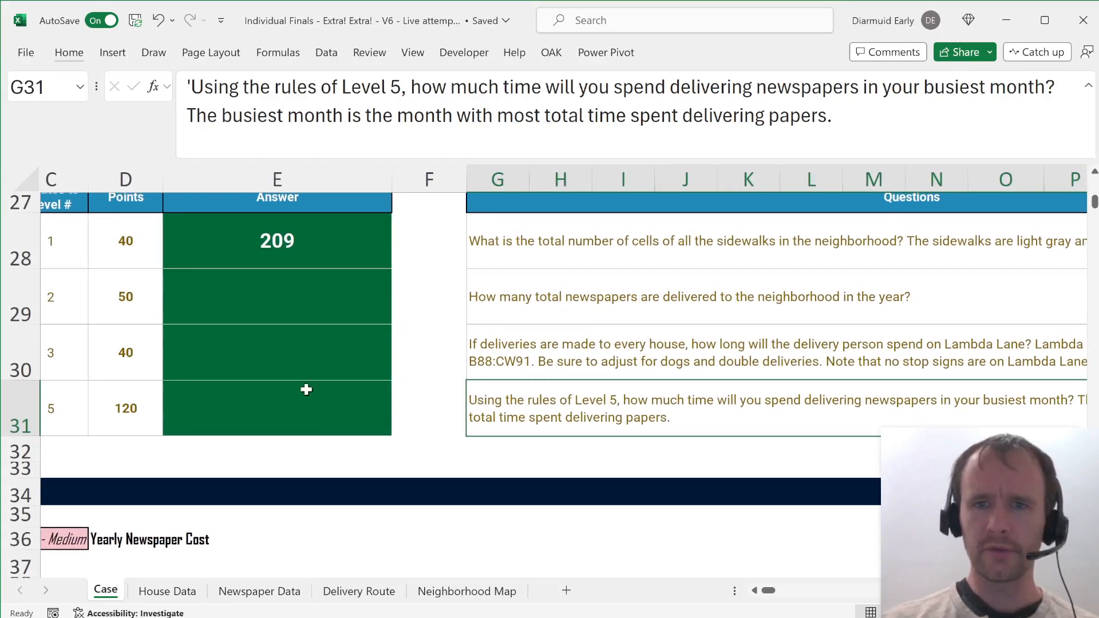
Step: Select the Bonus 2 answer cell E29, and begin a SUMPRODUCT in C85 of House Data with C77:N83 as first array
click(308, 291)
key(ctrl+Page_Down)
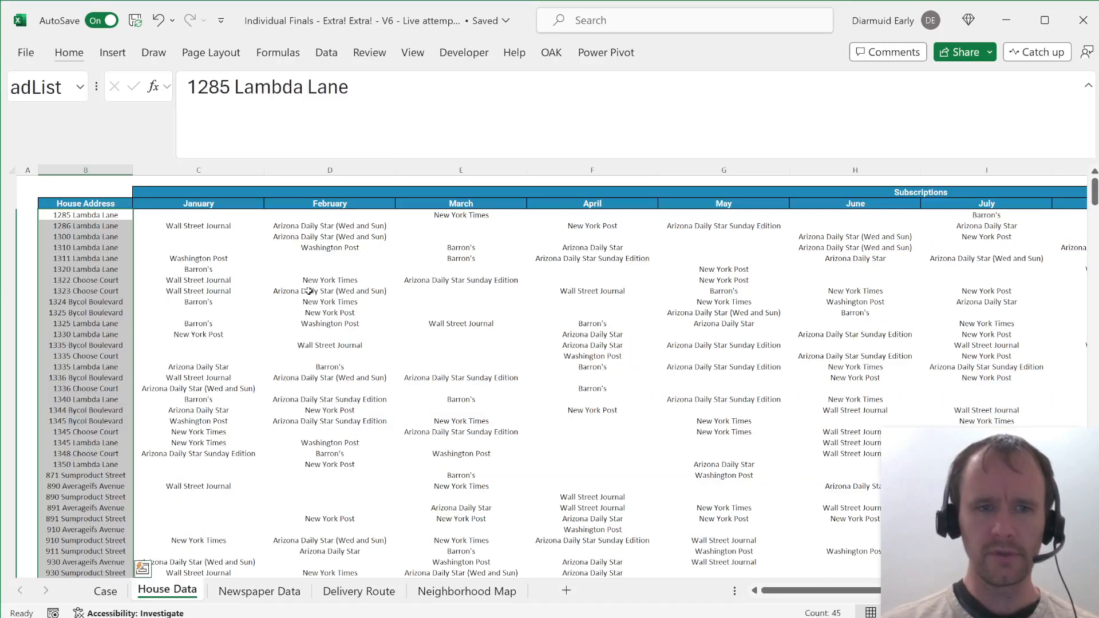
scroll(258, 393, down, 18)
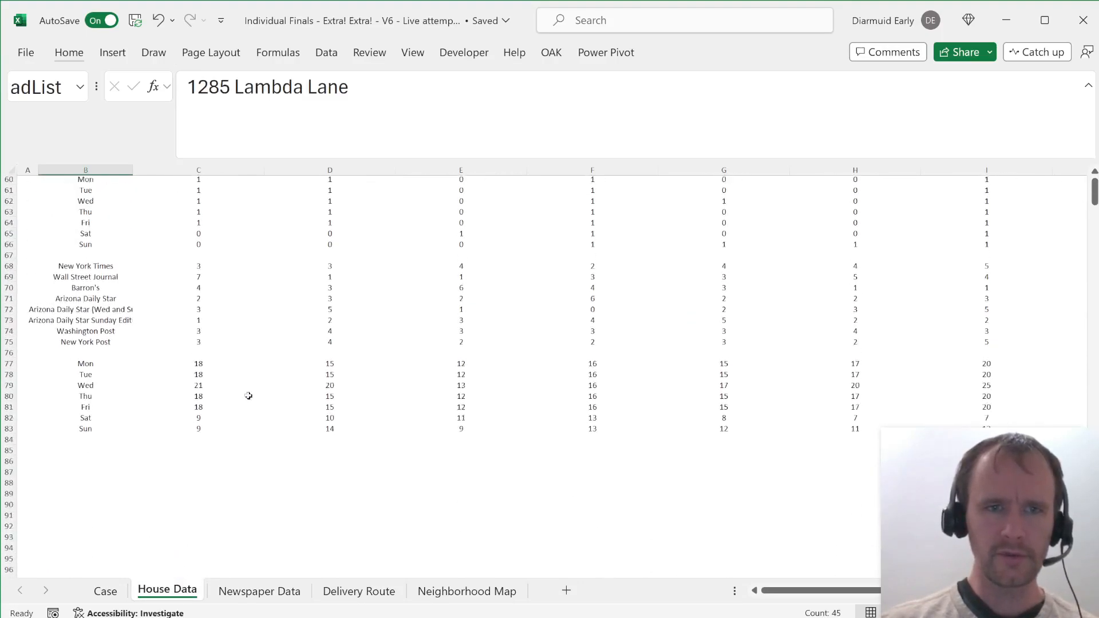
key(ctrl+Home)
key(Page_Down)
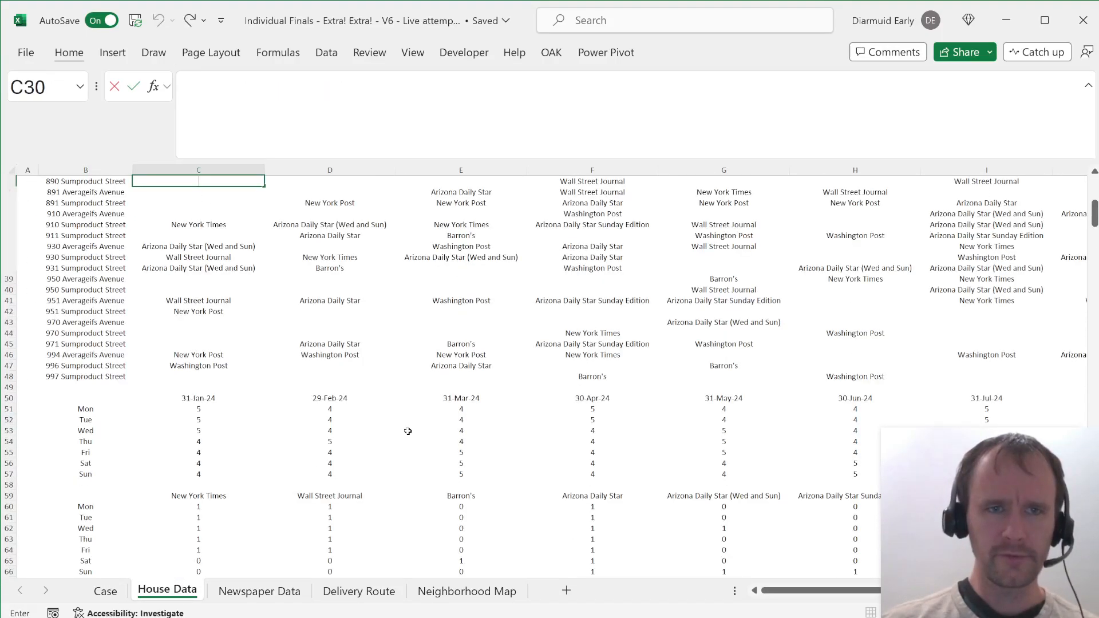
key(Page_Down)
click(202, 409)
key(Up)
key(Up)
key(Up)
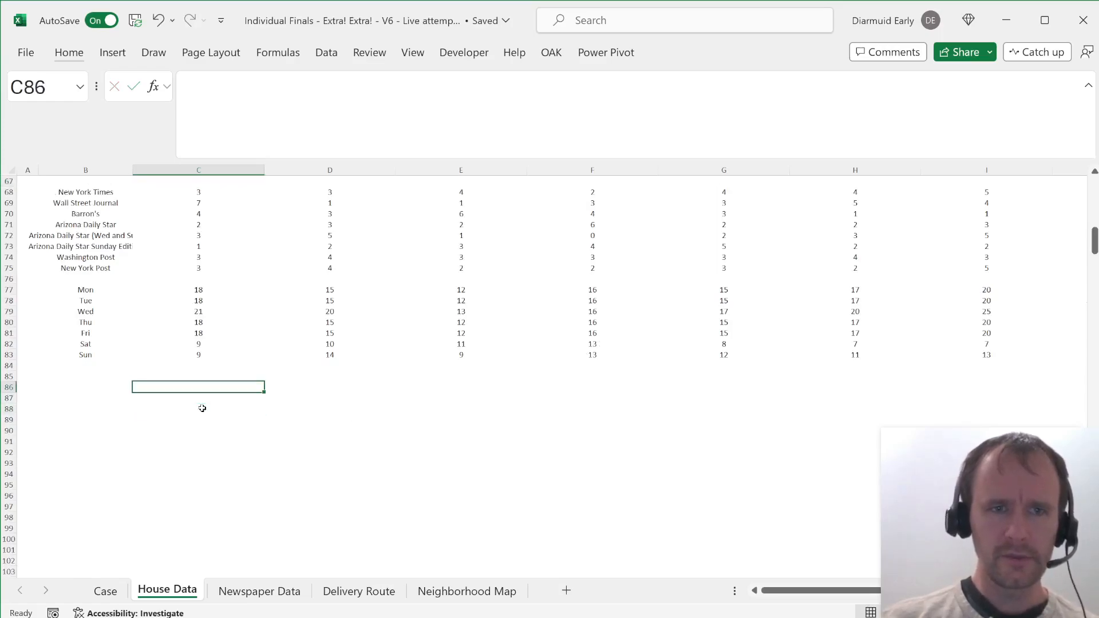
text(=sump)
key(Tab)
key(ctrl+Up)
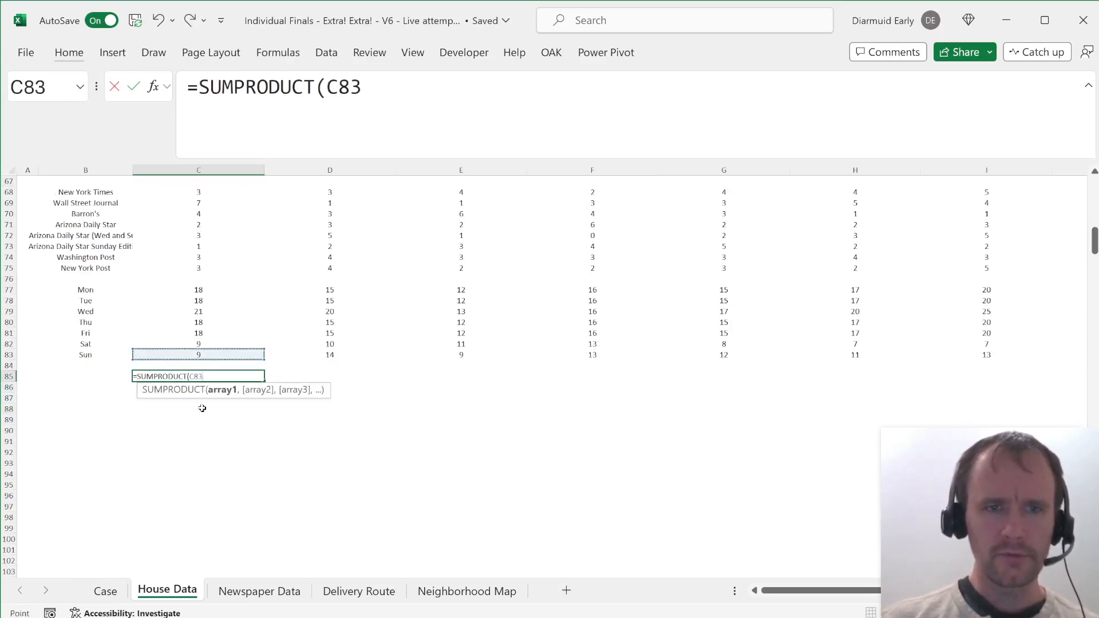
key(ctrl+shift+Up)
key(ctrl+shift+Right)
text(,)
Step: Add the weekday counts C51:N57 as the second SUMPRODUCT array in C85 and commit the formula
key(ctrl+Up)
key(ctrl+Up)
key(ctrl+Up)
key(ctrl+Up)
key(ctrl+Up)
key(ctrl+Up)
key(ctrl+Up)
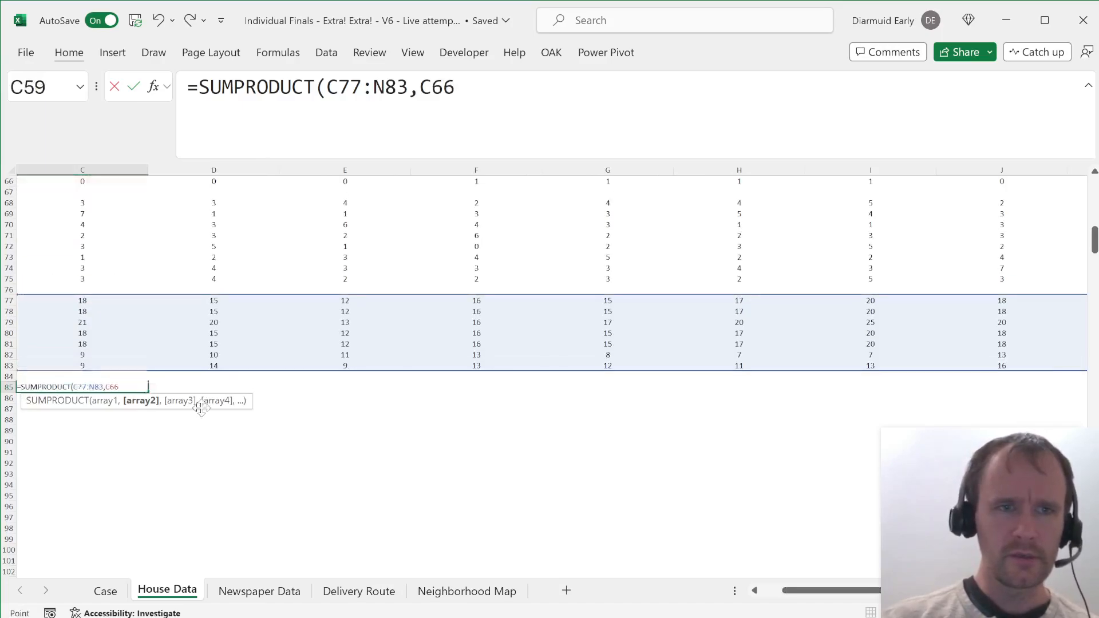
key(ctrl+Down)
key(ctrl+Up)
key(ctrl+Up)
key(Down)
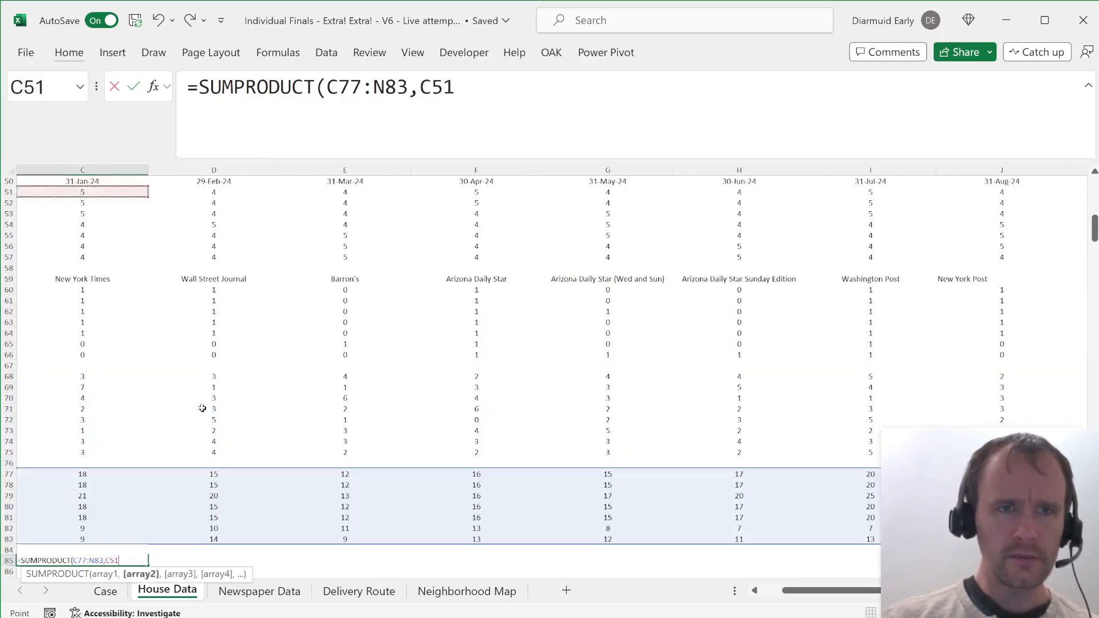
key(ctrl+shift+Down)
key(ctrl+shift+Right)
text())
key(ctrl+Return)
Step: Link the Bonus 2 answer in E29 of the Case sheet to C85 on House Data
key(ctrl+c)
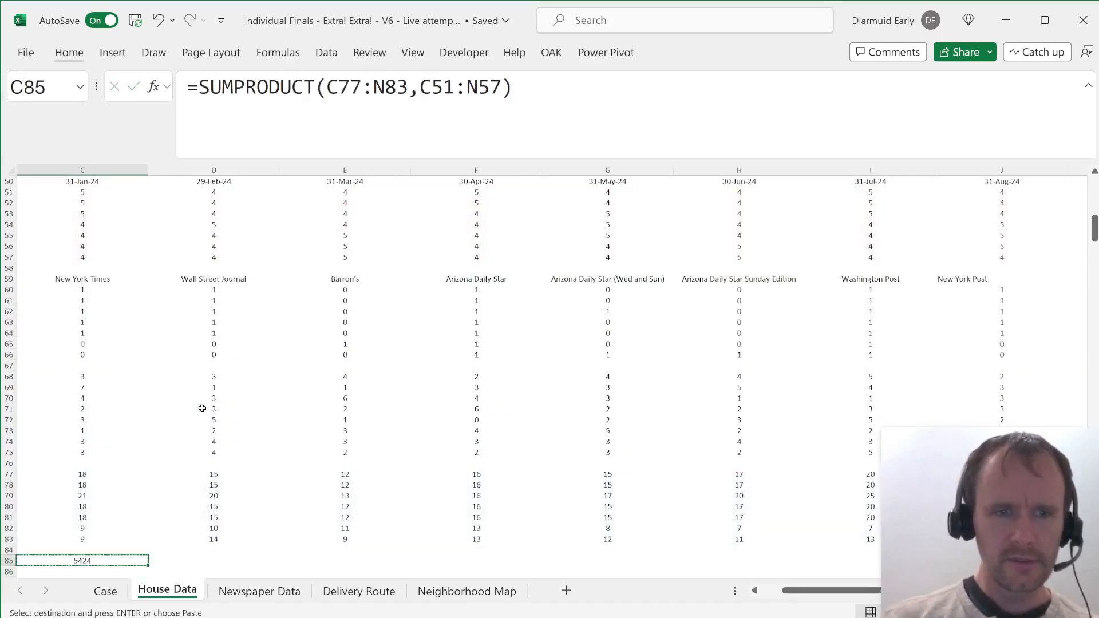
key(ctrl+Page_Up)
key(ctrl+alt+v)
key(alt+l)
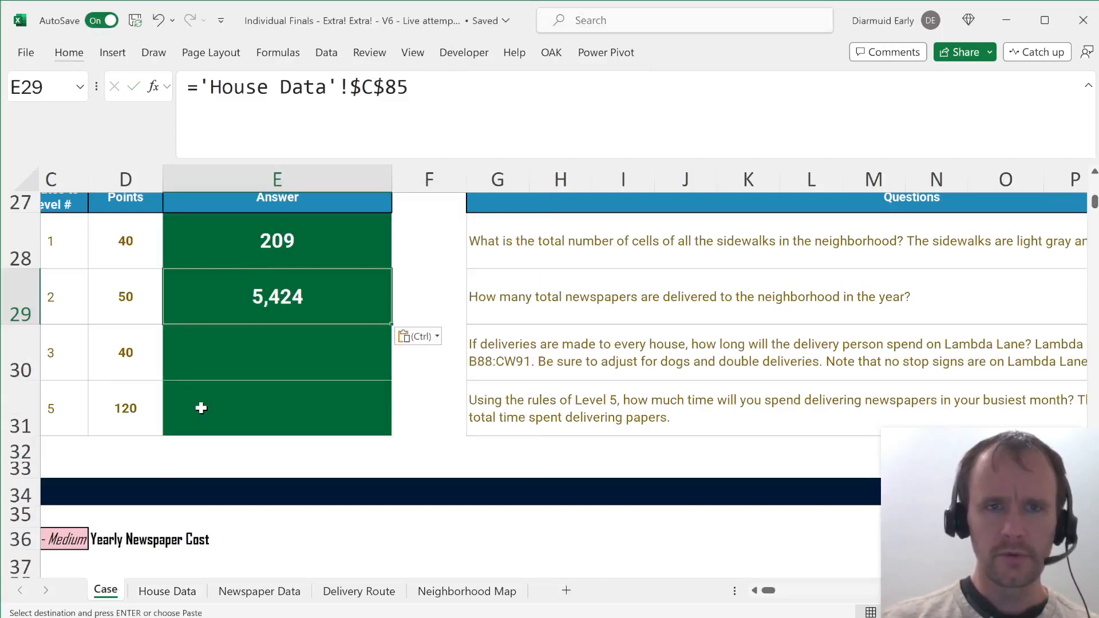
Step: Read the Bonus 3 and Bonus 4 questions and review the level 5 answers and helper formulas
key(Down)
key(Right)
key(Right)
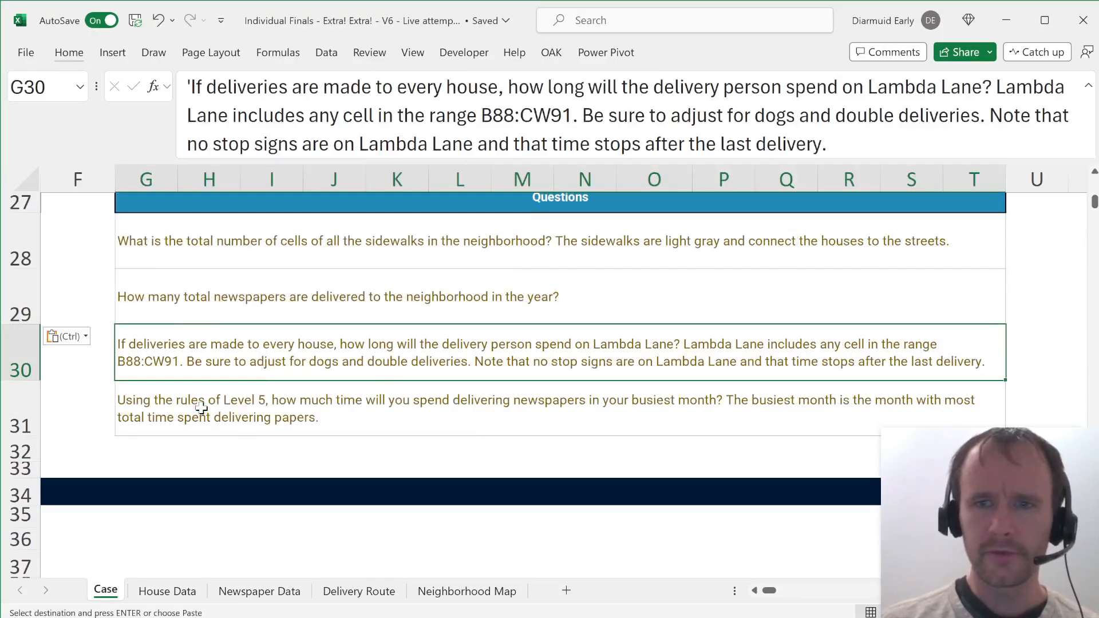
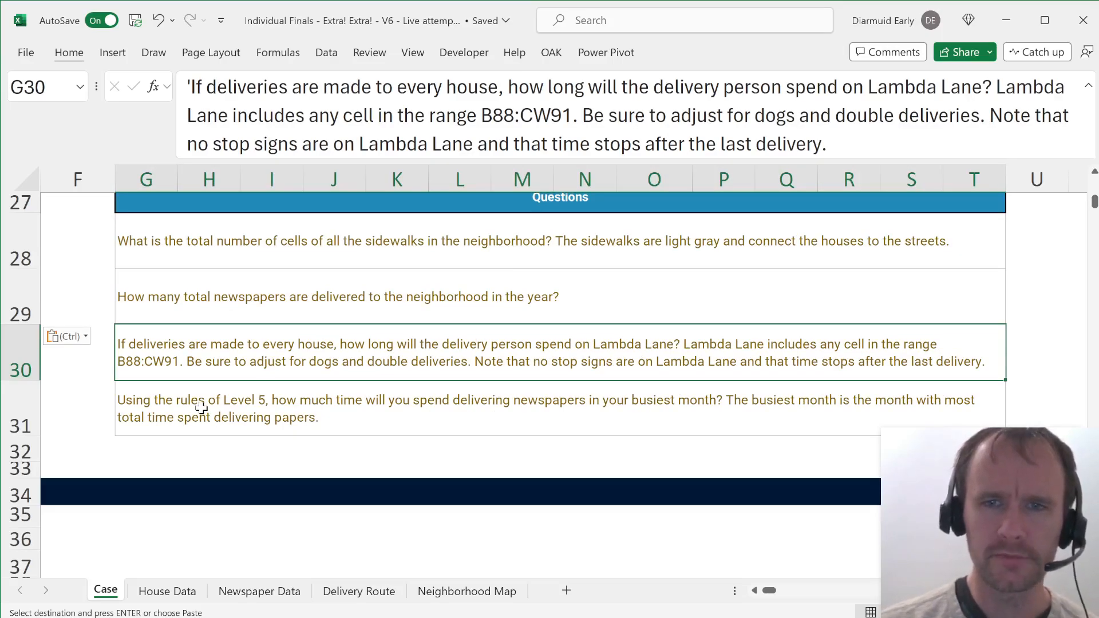
key(Down)
key(Home)
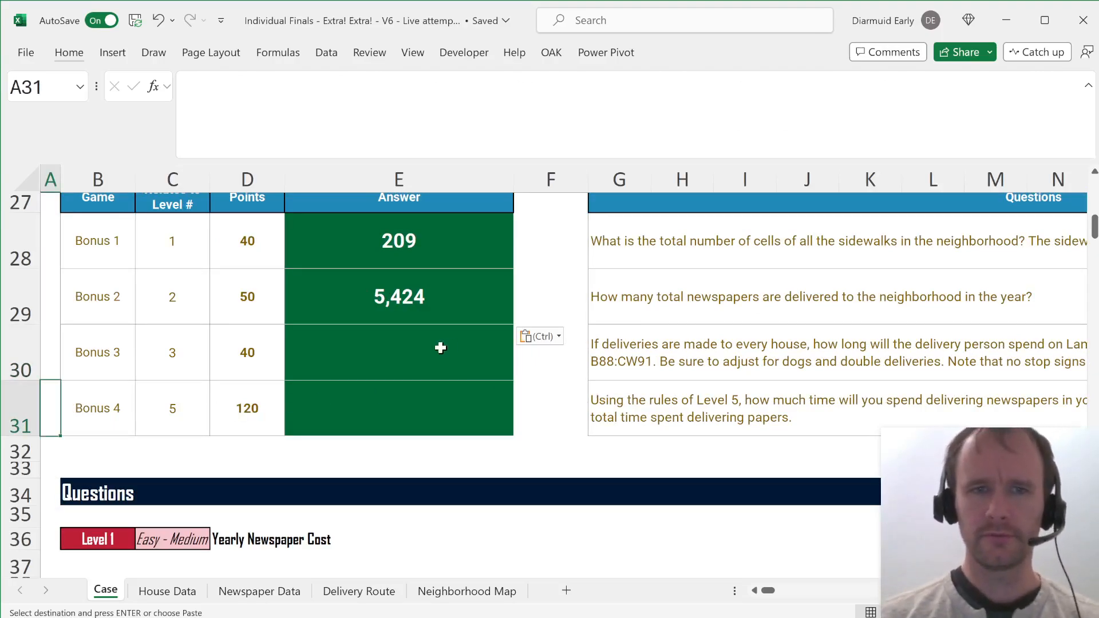
click(661, 417)
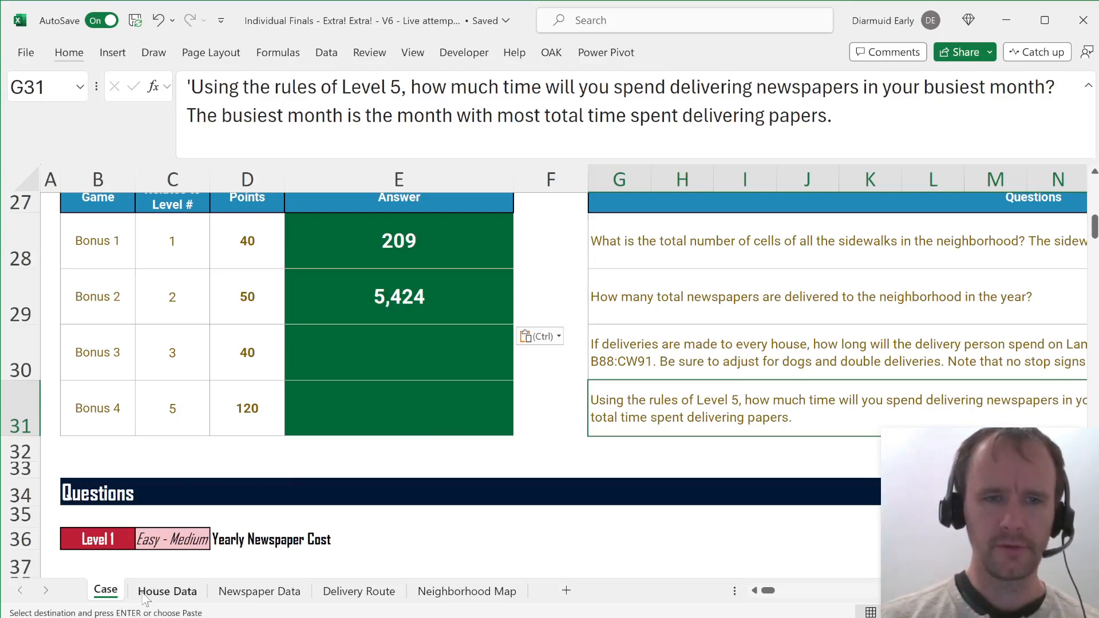
scroll(231, 500, down, 1)
scroll(230, 500, down, 20)
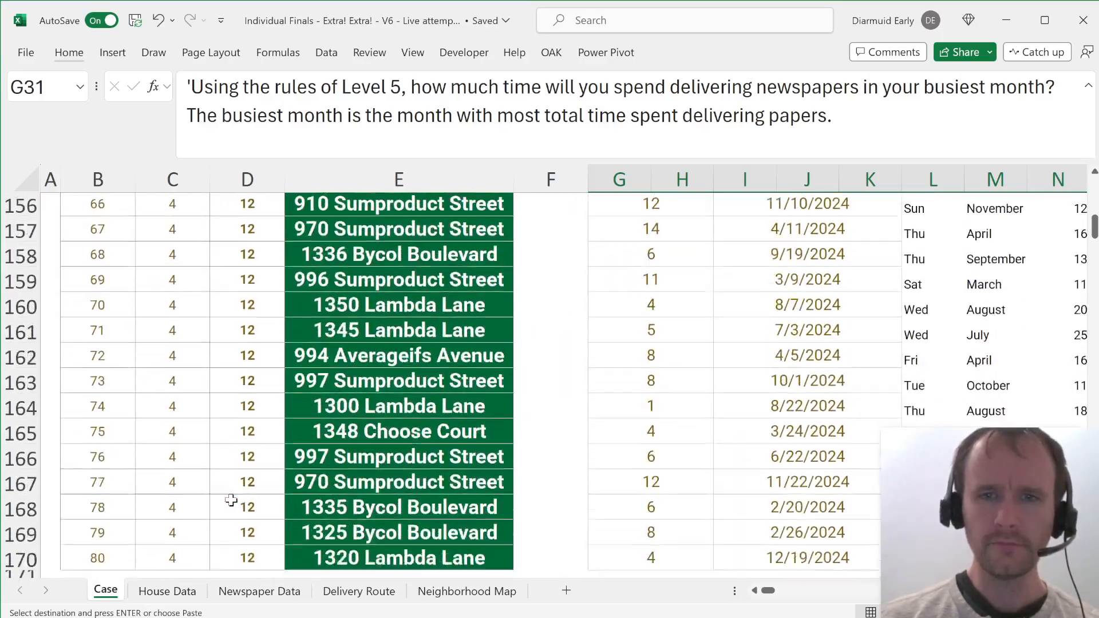
scroll(230, 500, down, 12)
scroll(231, 500, up, 14)
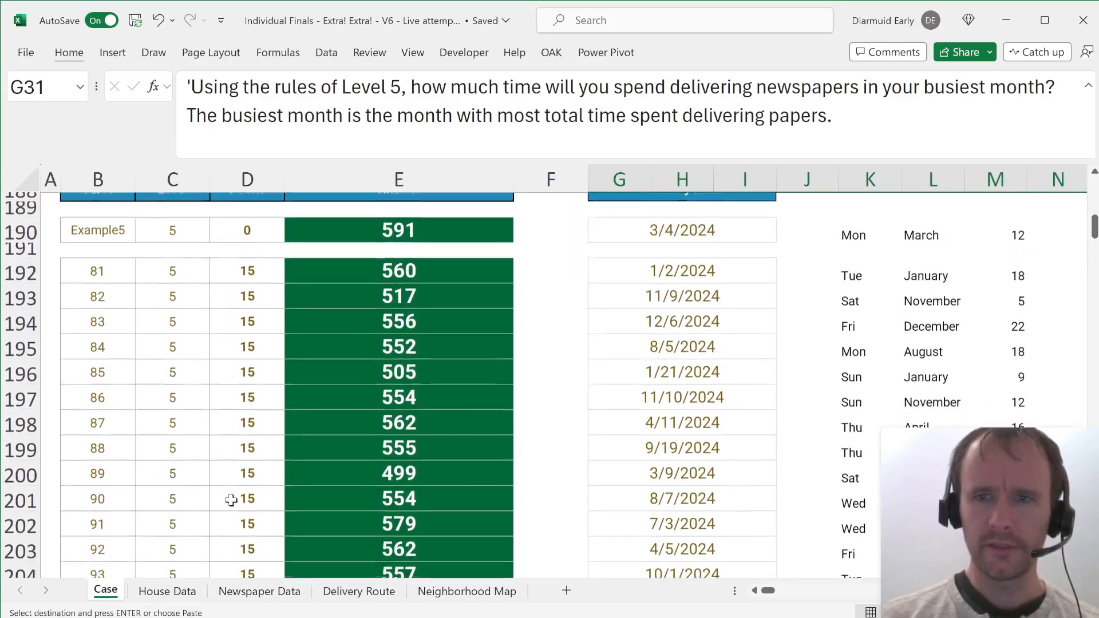
Step: Review the helper tables on House Data and the month-end date formula in C50
key(ctrl+Page_Down)
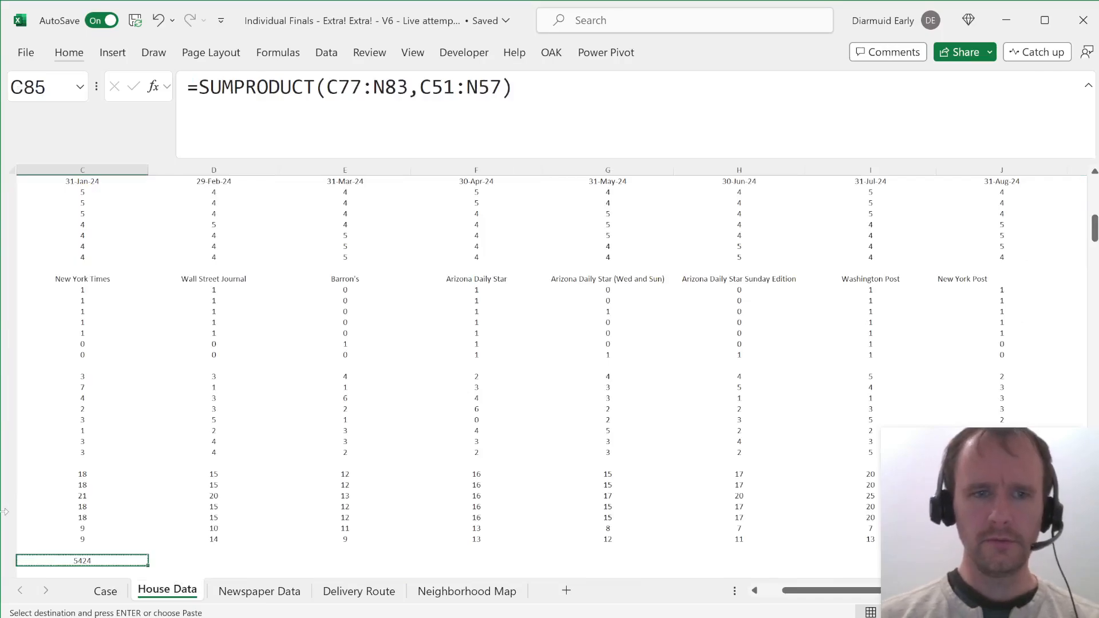
key(ctrl+Left)
key(Down)
key(Right)
key(Right)
key(Down)
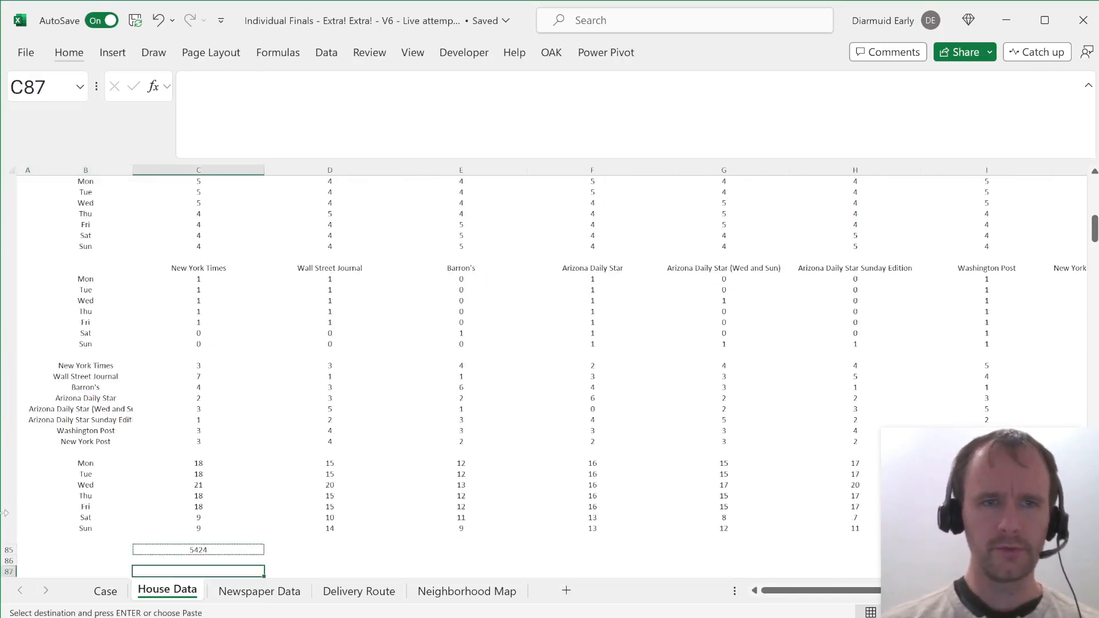
scroll(65, 346, up, 13)
scroll(63, 348, down, 8)
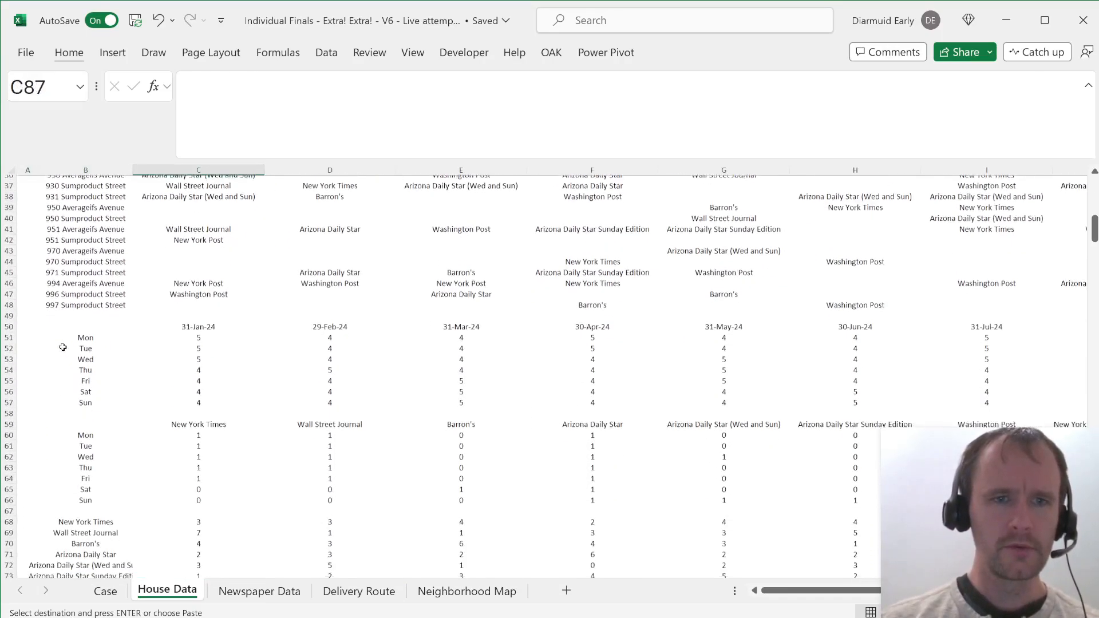
scroll(212, 360, up, 1)
click(195, 338)
scroll(204, 436, down, 12)
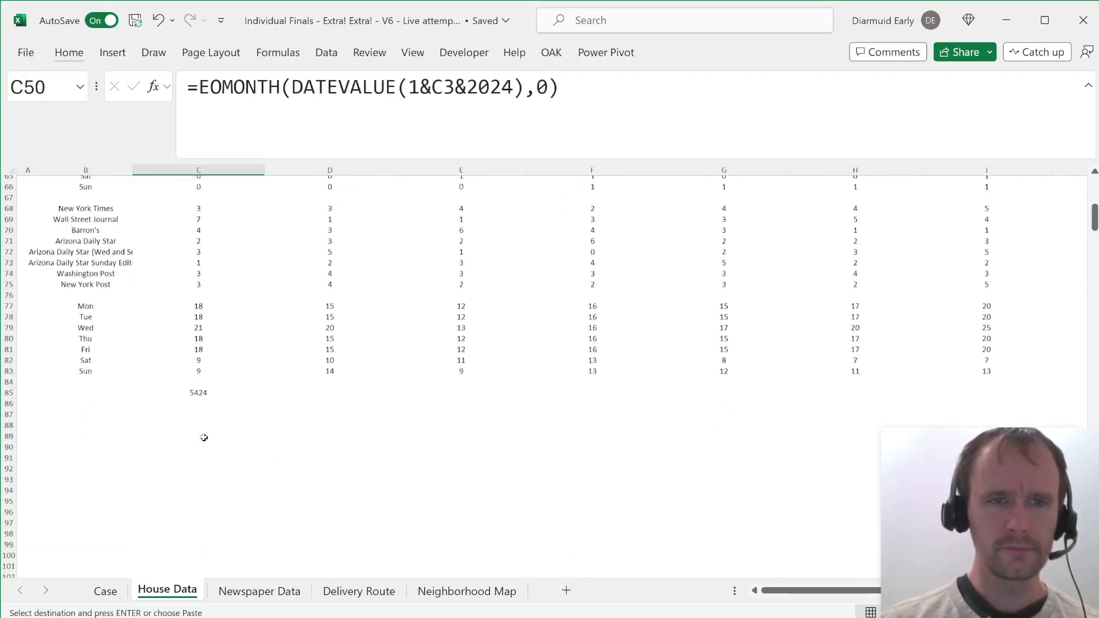
Step: Begin a SEQUENCE formula in C87 of House Data with 7 rows and an EOMONTH function as its start
scroll(204, 437, up, 2)
click(197, 373)
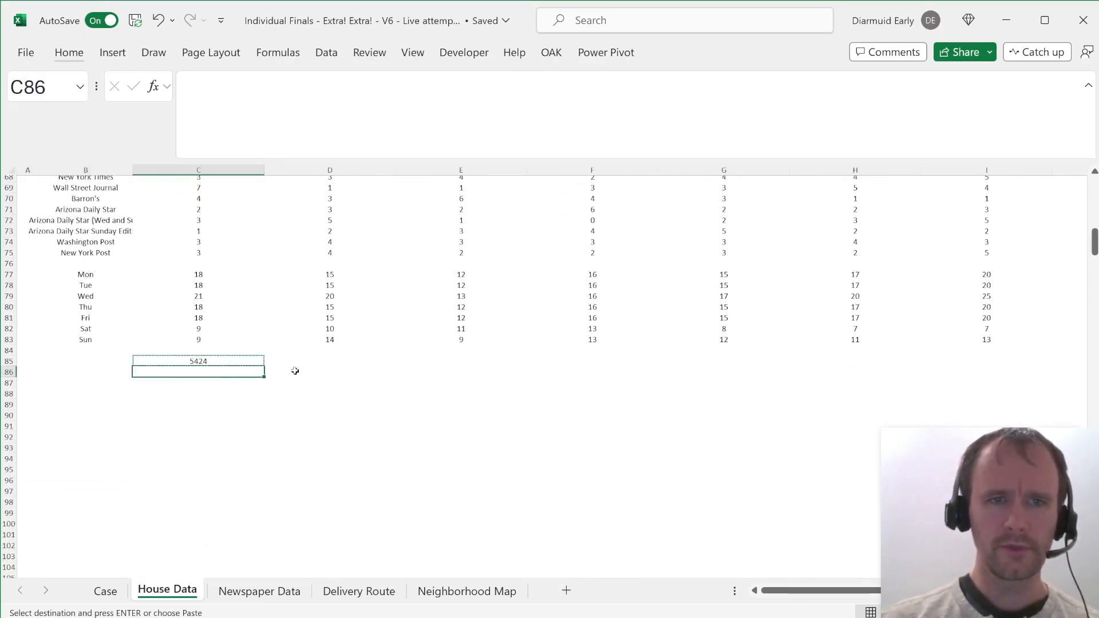
key(Down)
text(=seq)
text(7)
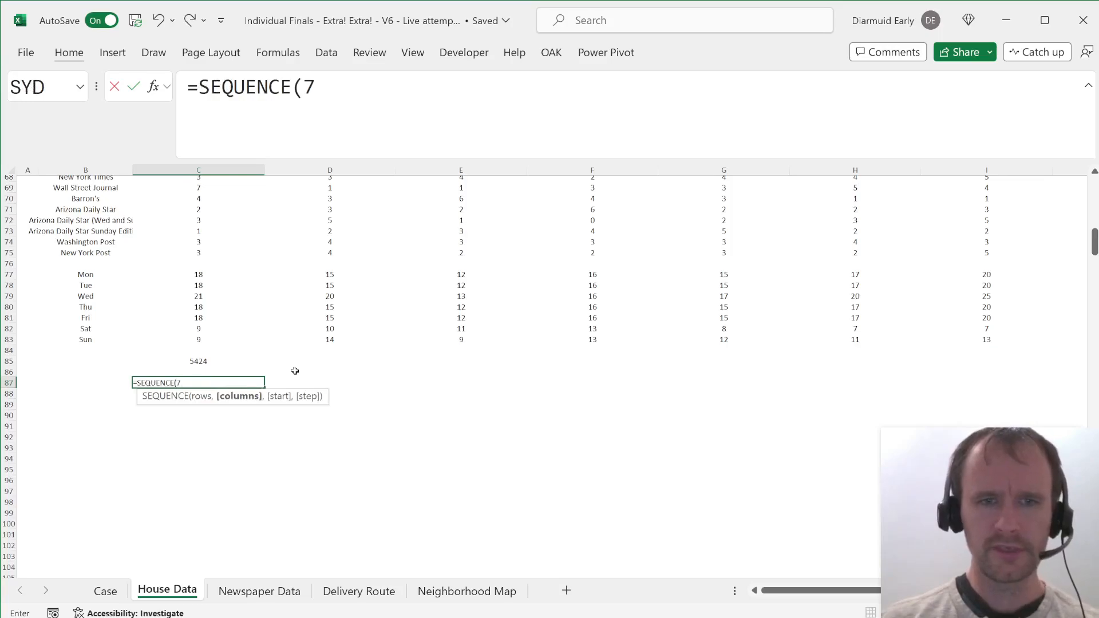
text(,,)
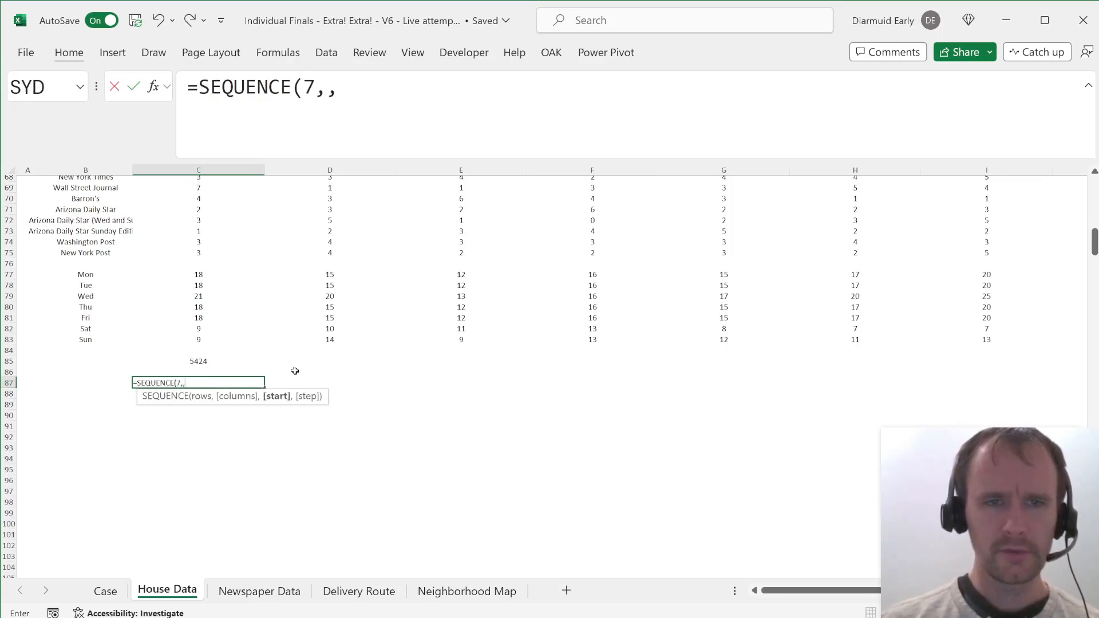
text(eom)
key(Tab)
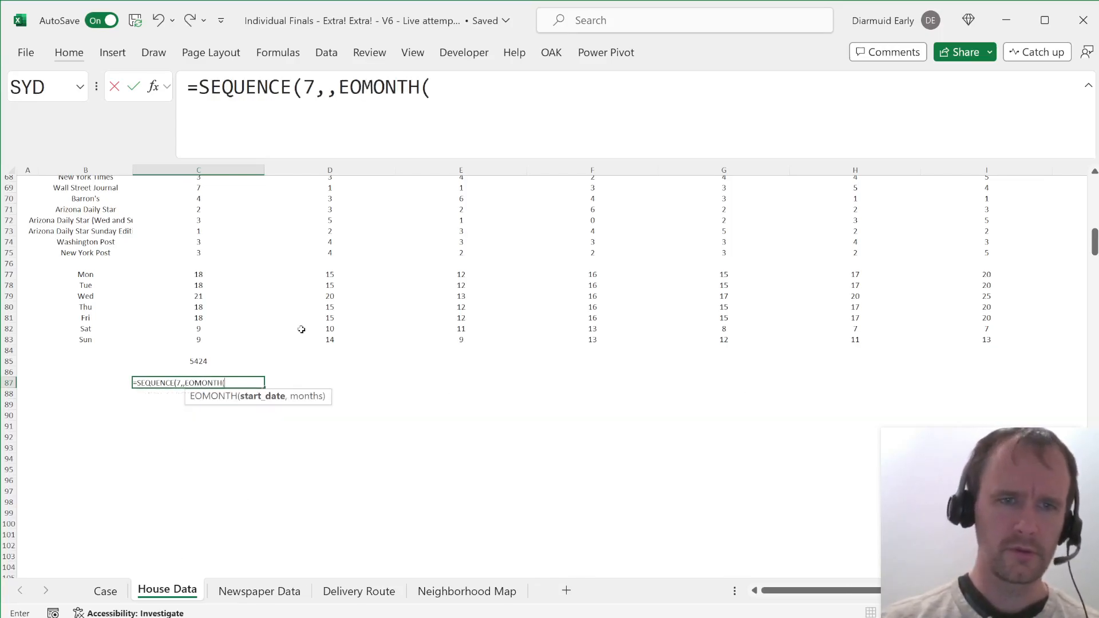
Step: Complete the C87 start argument as EOMONTH(C50,-1)+1, commit the formula, and select the resulting date range
scroll(301, 330, up, 11)
click(186, 348)
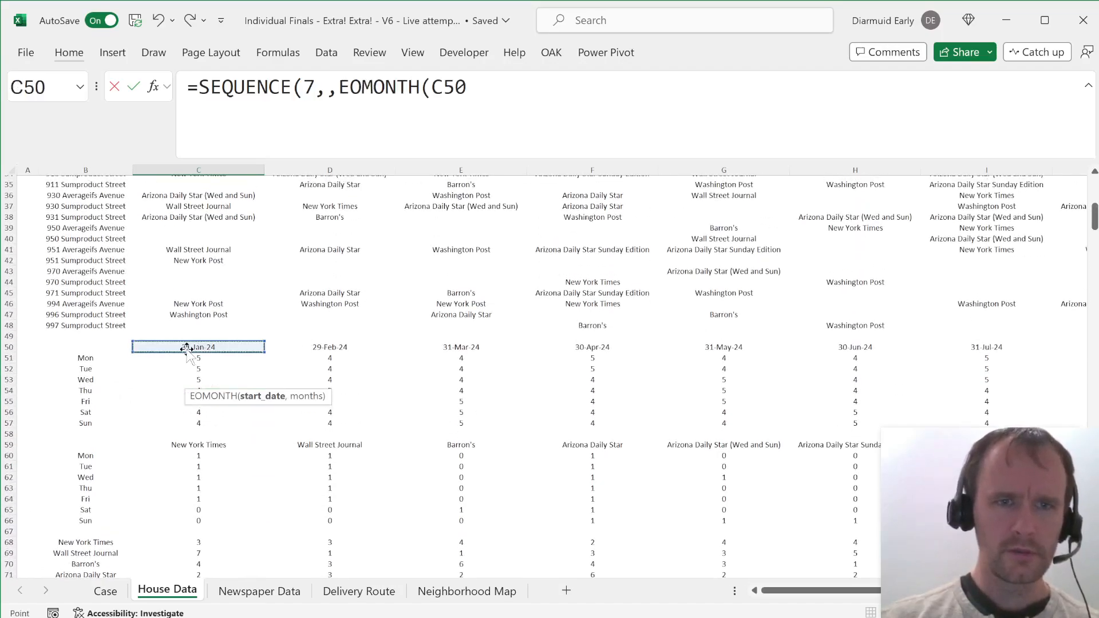
text(,-1))
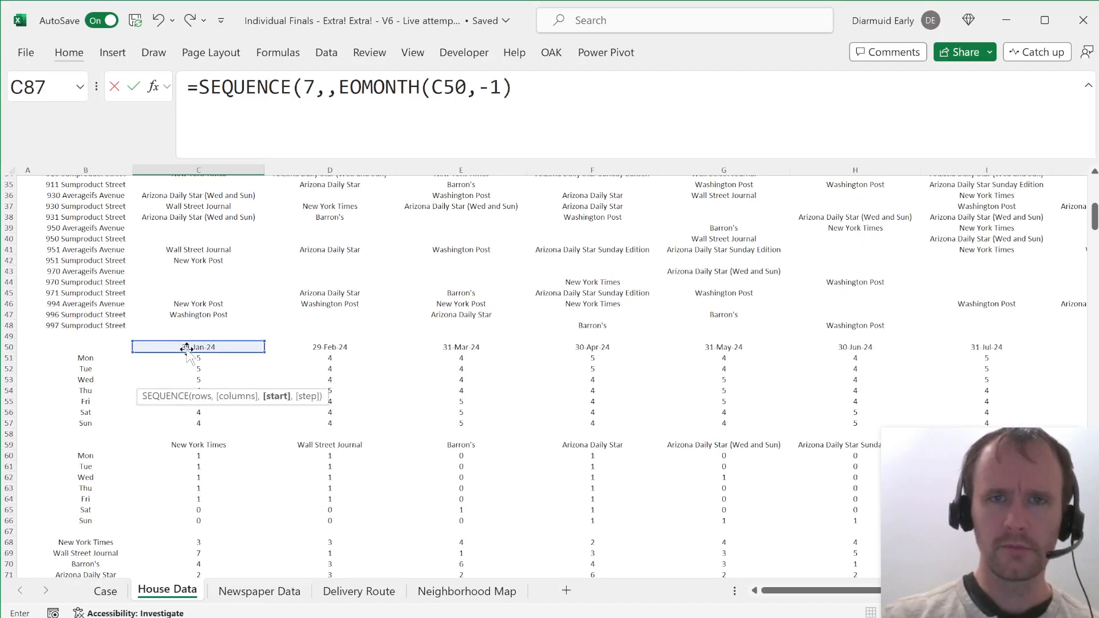
text(+1))
key(Return)
key(Up)
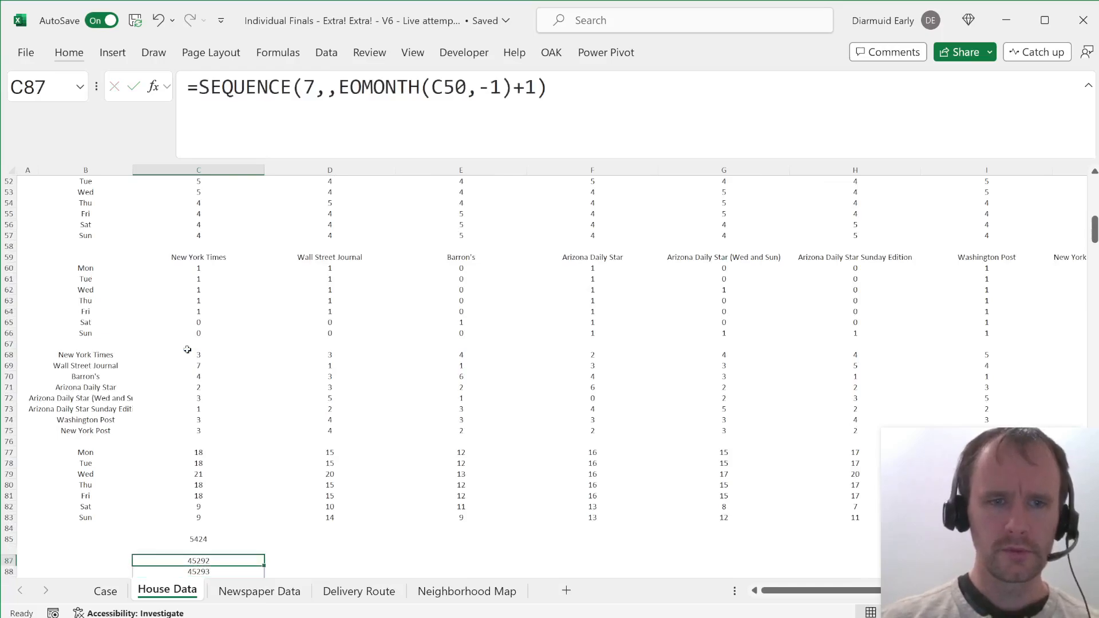
key(ctrl+shift+Down)
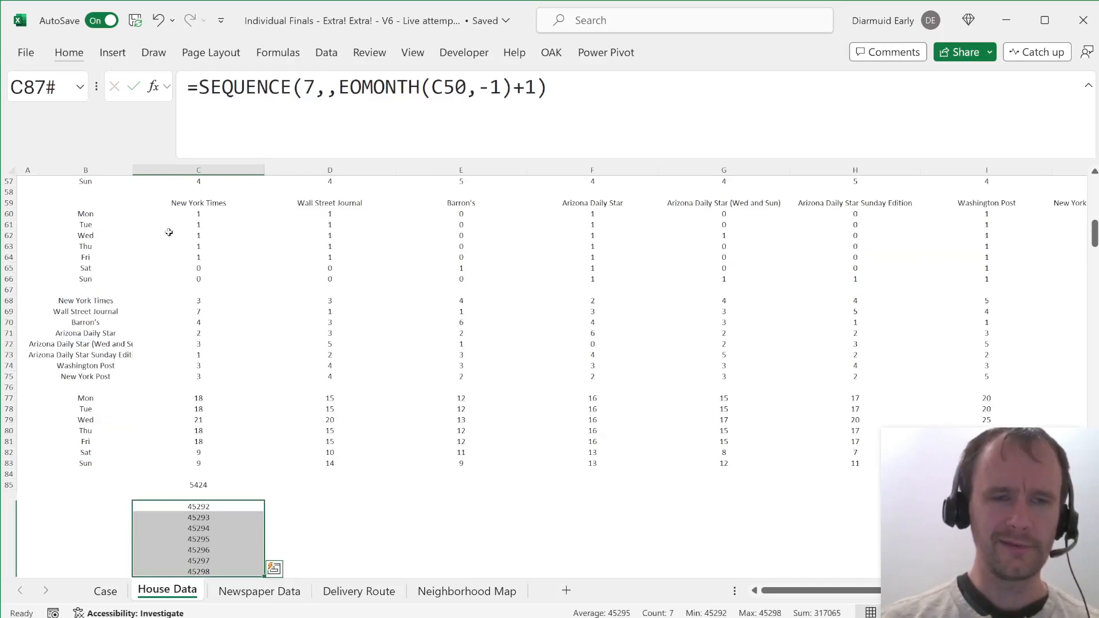
Step: Copy the weekday expression TEXT(G192,"ddd") from cell K192 on the Case sheet
key(ctrl+Page_Up)
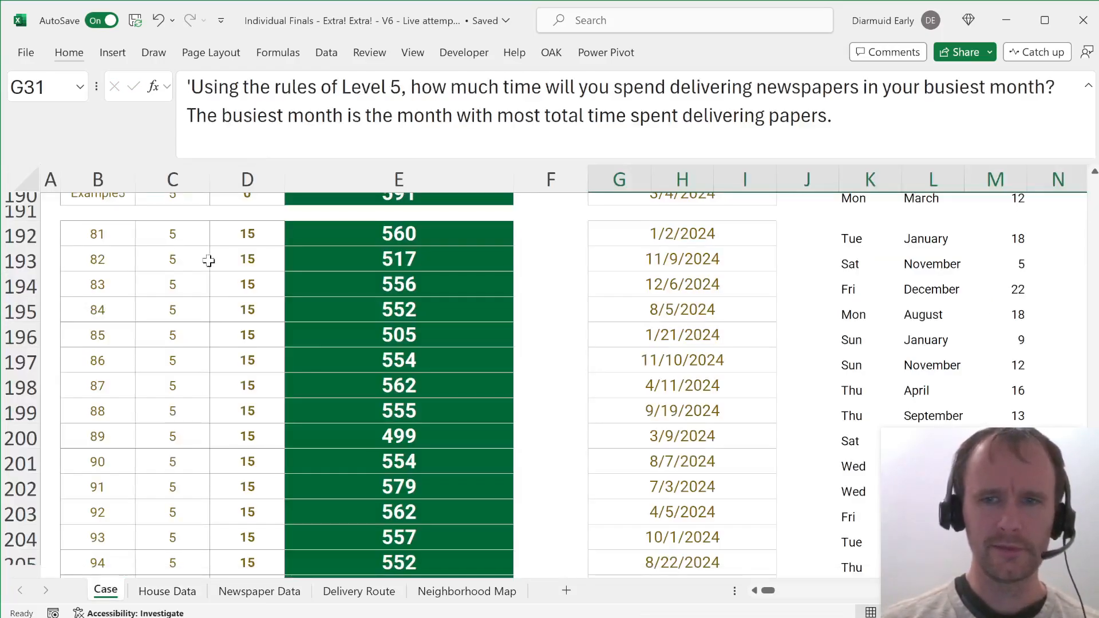
scroll(699, 365, right, 4)
scroll(699, 364, up, 2)
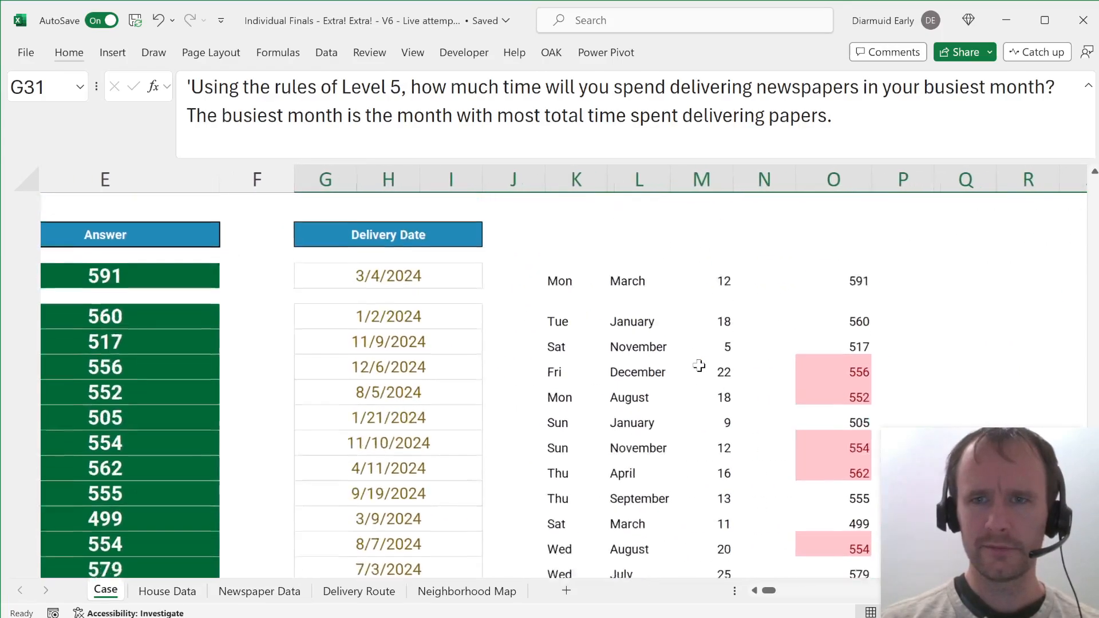
click(579, 363)
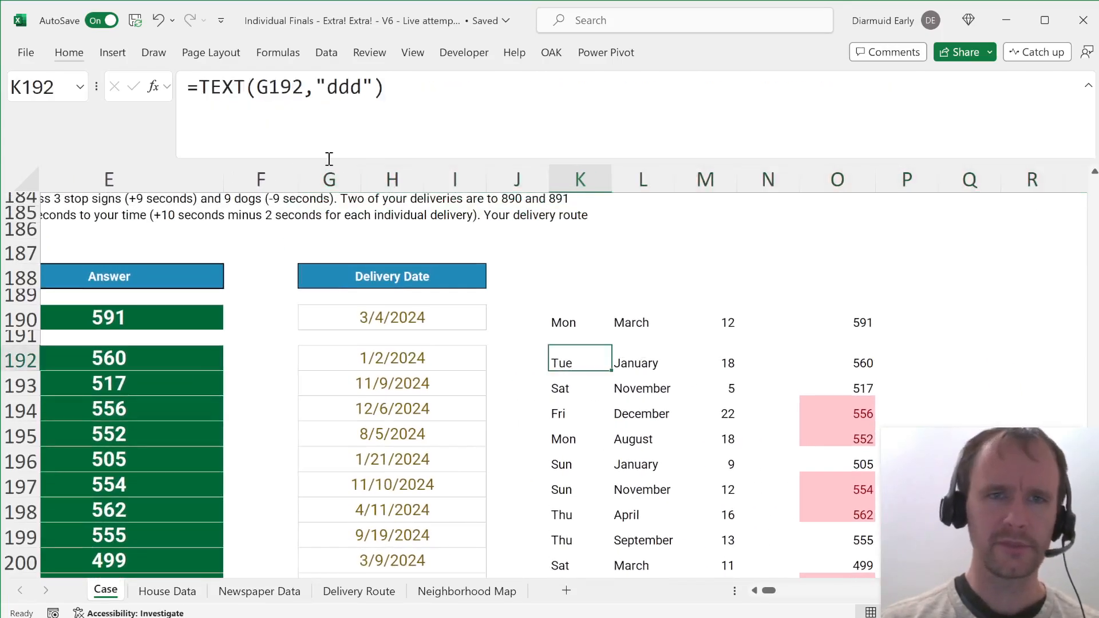
drag(200, 86, 381, 86)
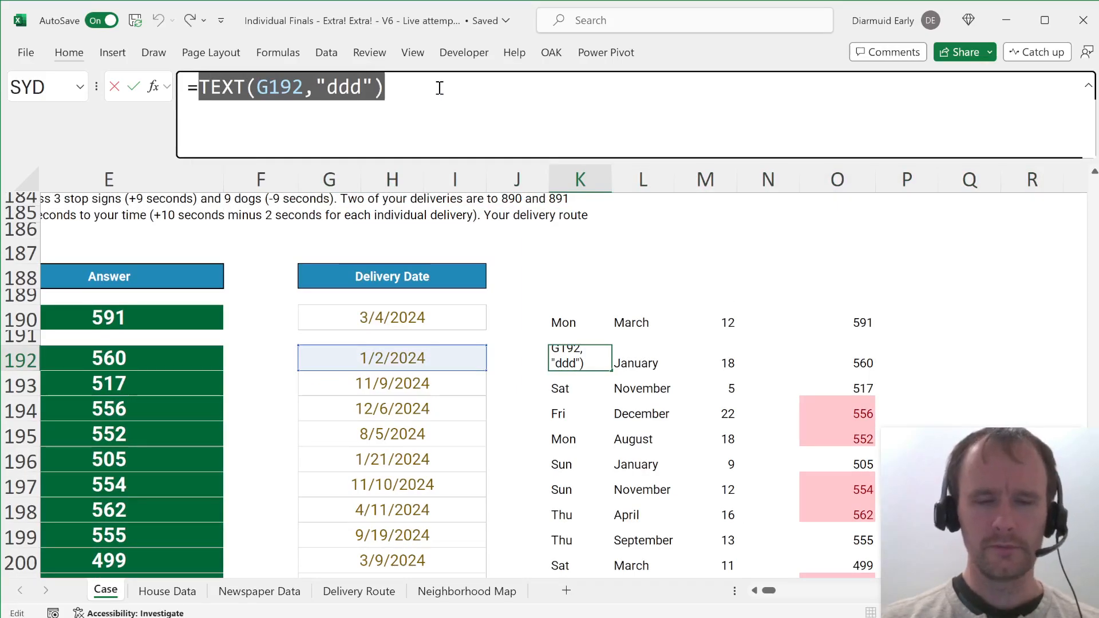
key(Escape)
Step: Add a variable dt referring to G192 at the start of the LET formula in O192
click(845, 361)
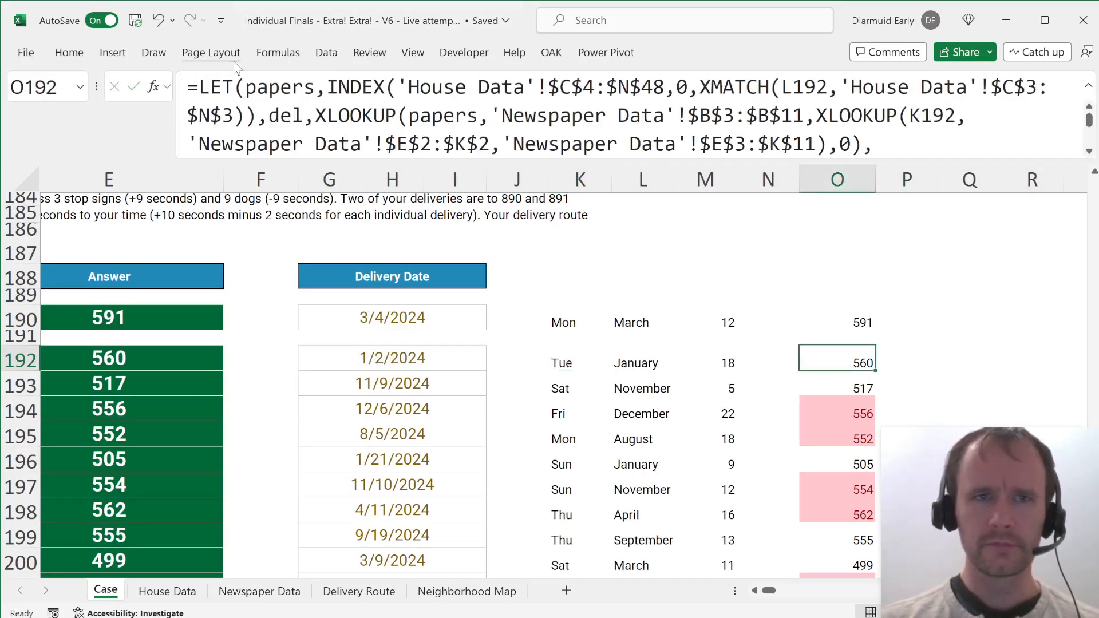
click(243, 90)
text(dt,)
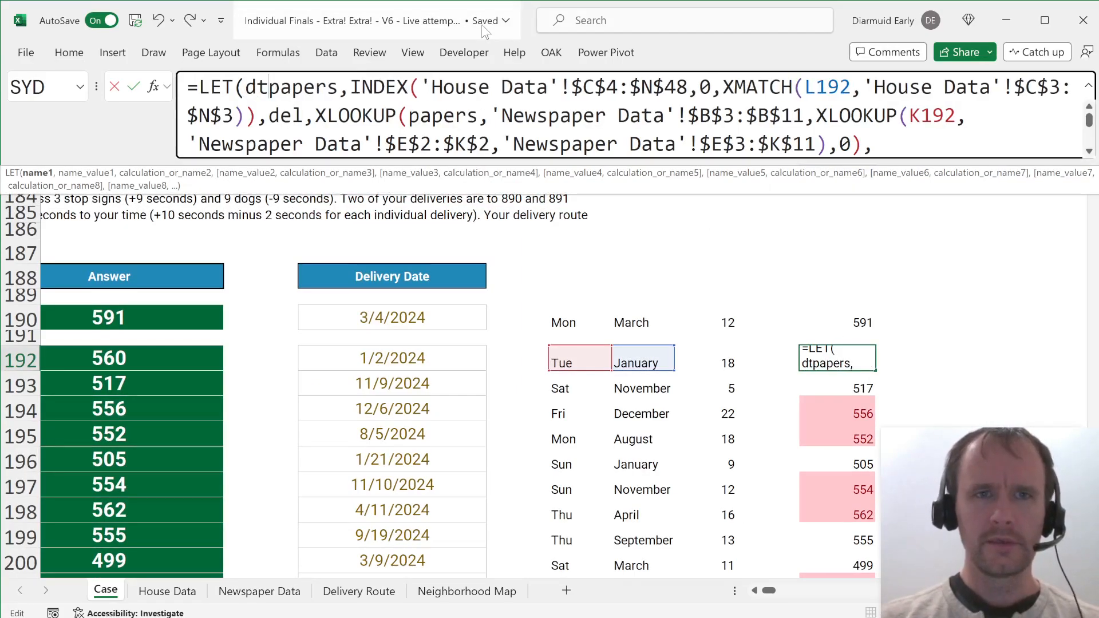
click(366, 361)
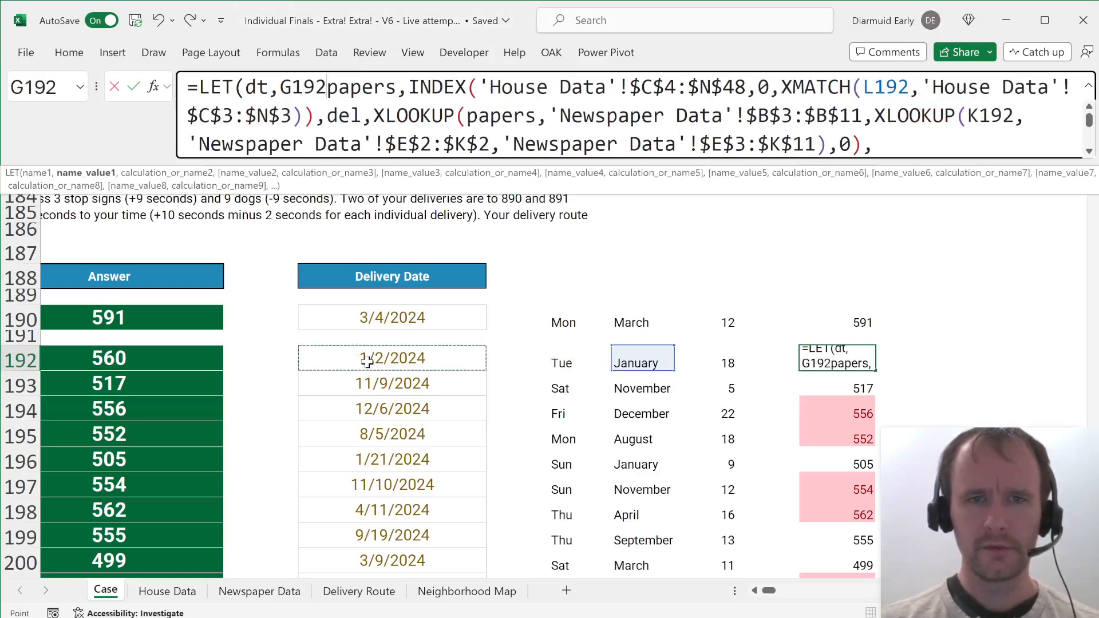
text(,)
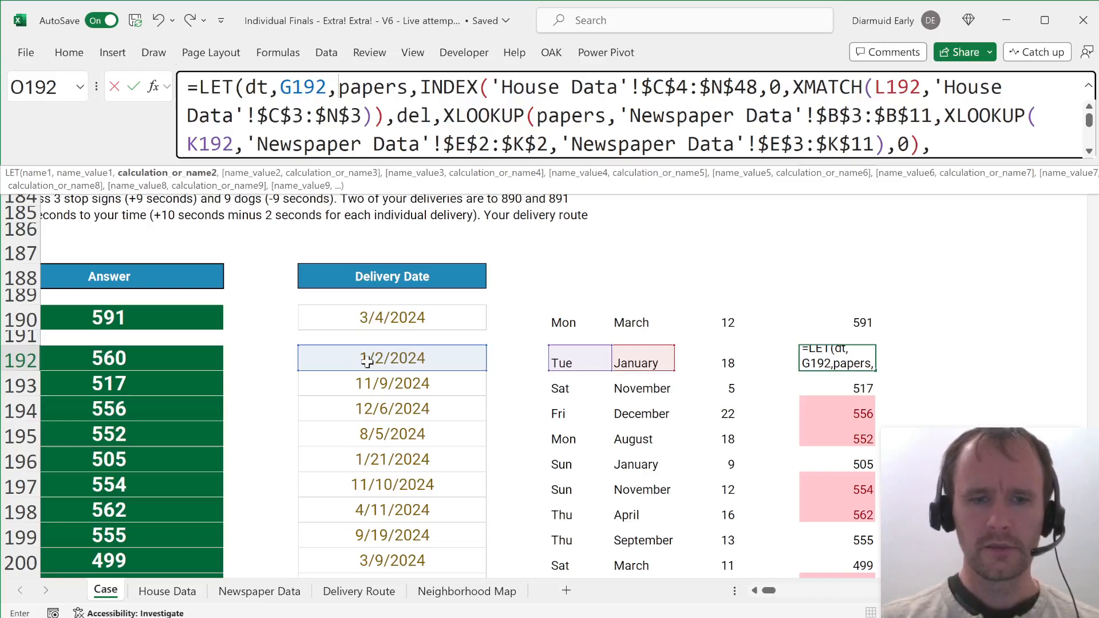
Step: Add a variable wday to the O192 formula, defined as TEXT(dt,"ddd")
text(wday,TEXT(G192,"ddd"),)
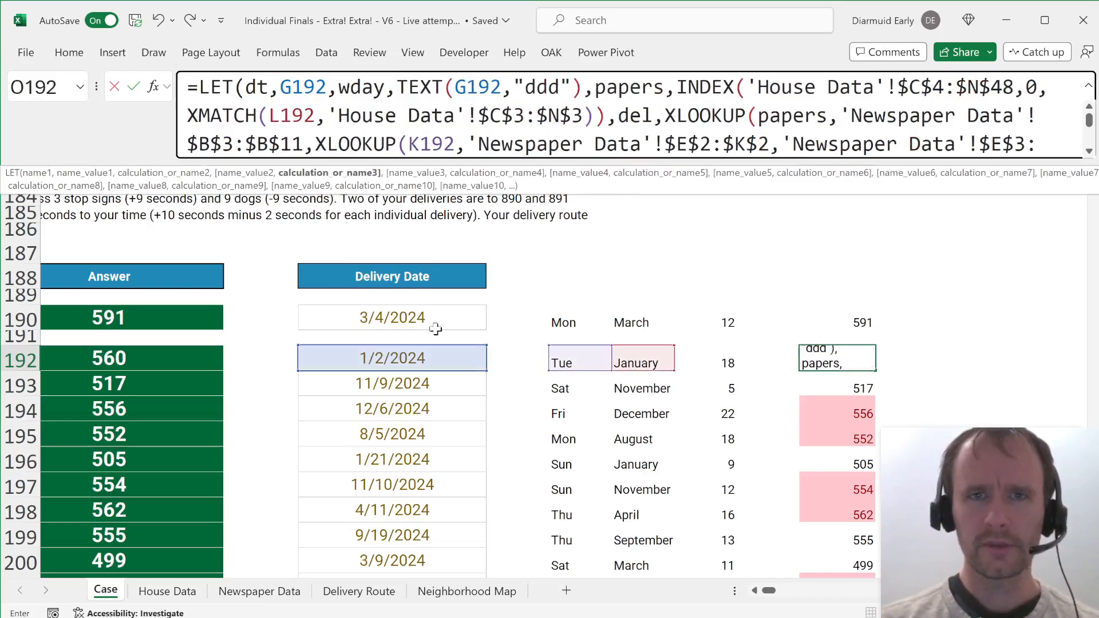
double_click(485, 90)
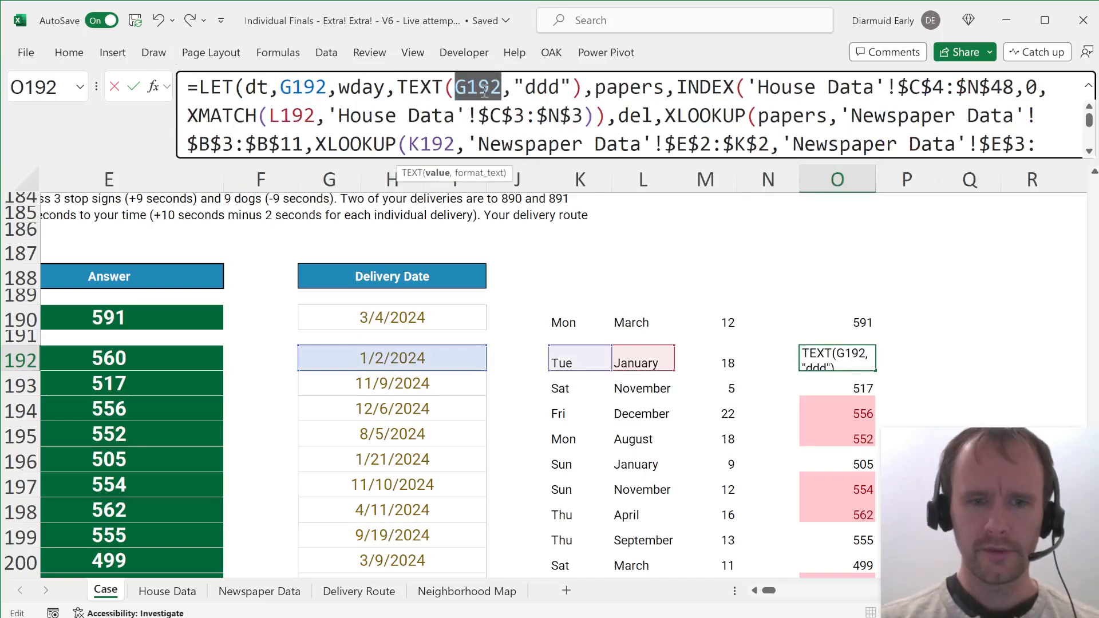
text(dt)
Step: Add a variable mo to the O192 formula after wday, defined as TEXT(dt,"mmmm")
click(559, 86)
text(,)
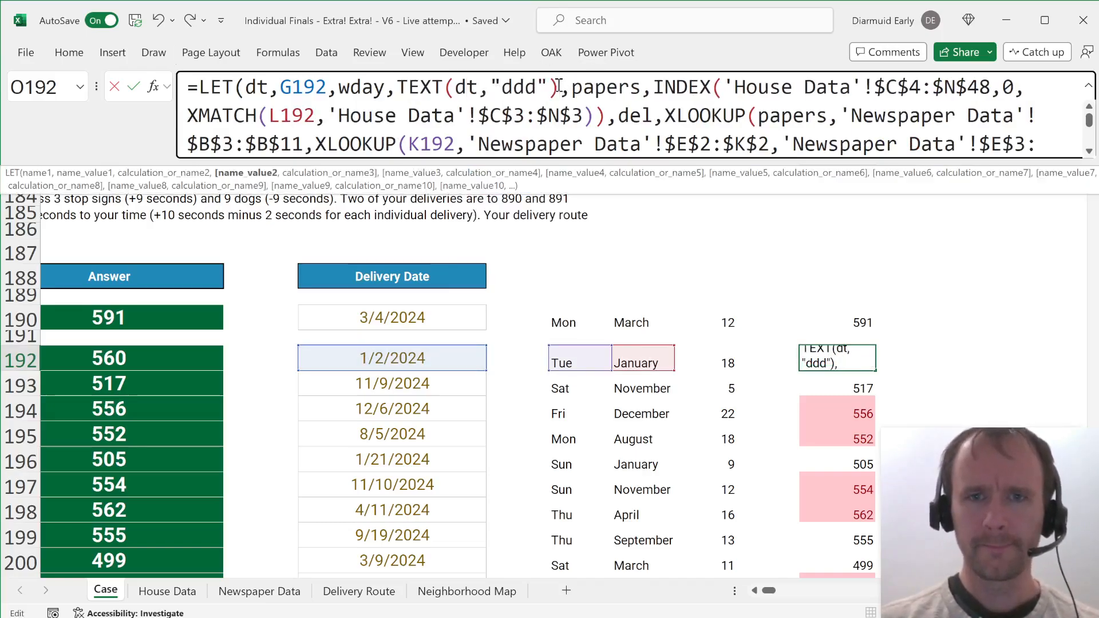
text(mo)
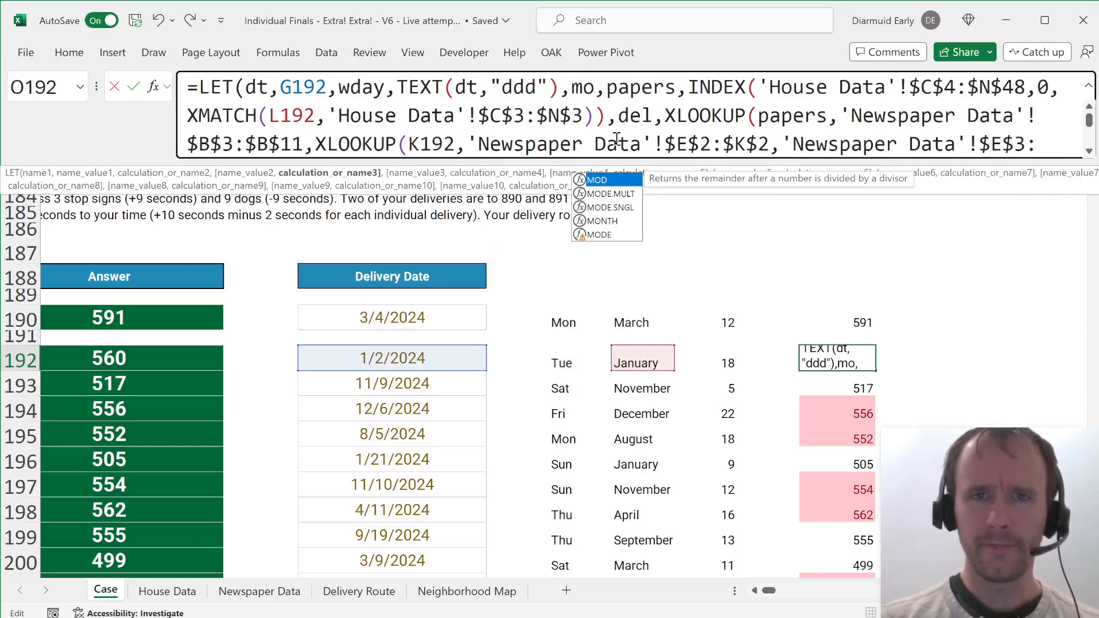
text(,tex,)
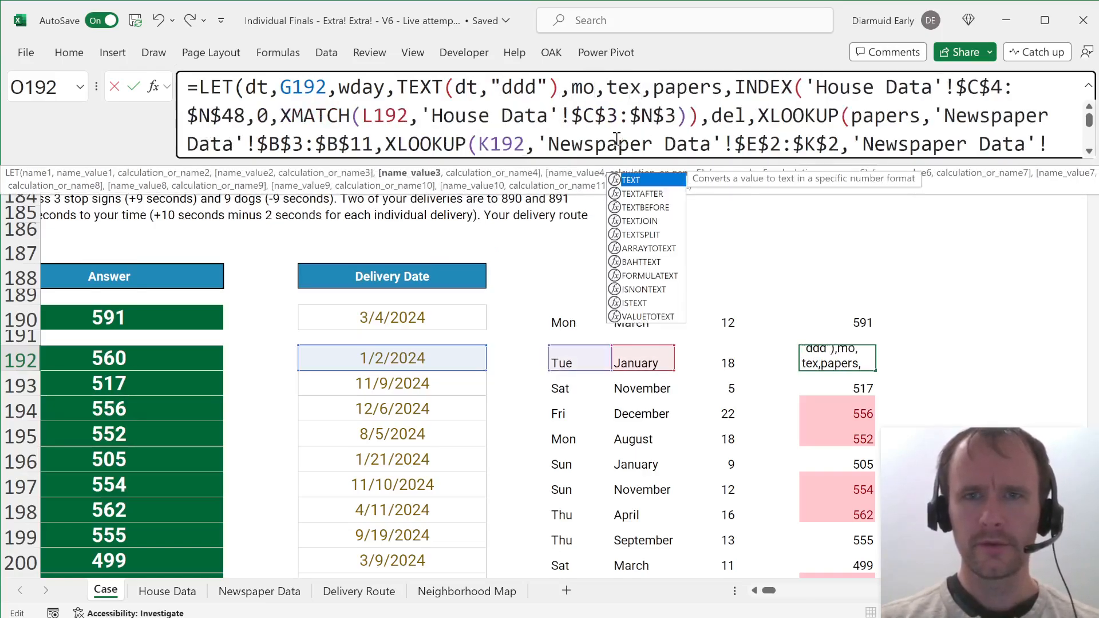
key(Tab)
text(dt,"mmmm")
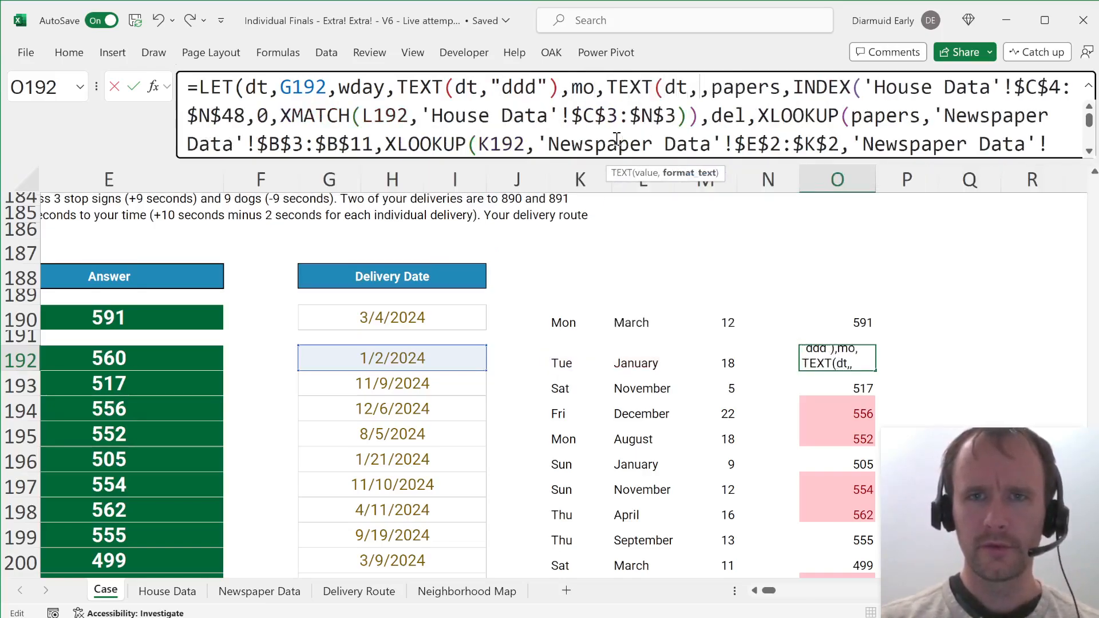
text())
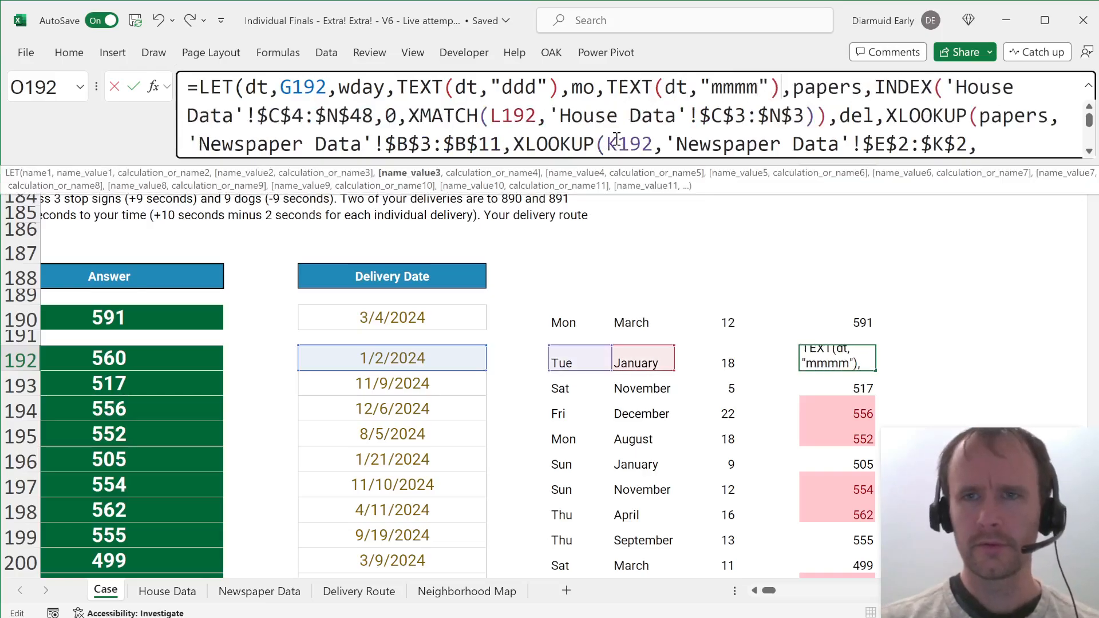
Step: Replace L192 with mo and K192 with wday in the O192 lookups, enlarge the formula bar, and commit
double_click(515, 112)
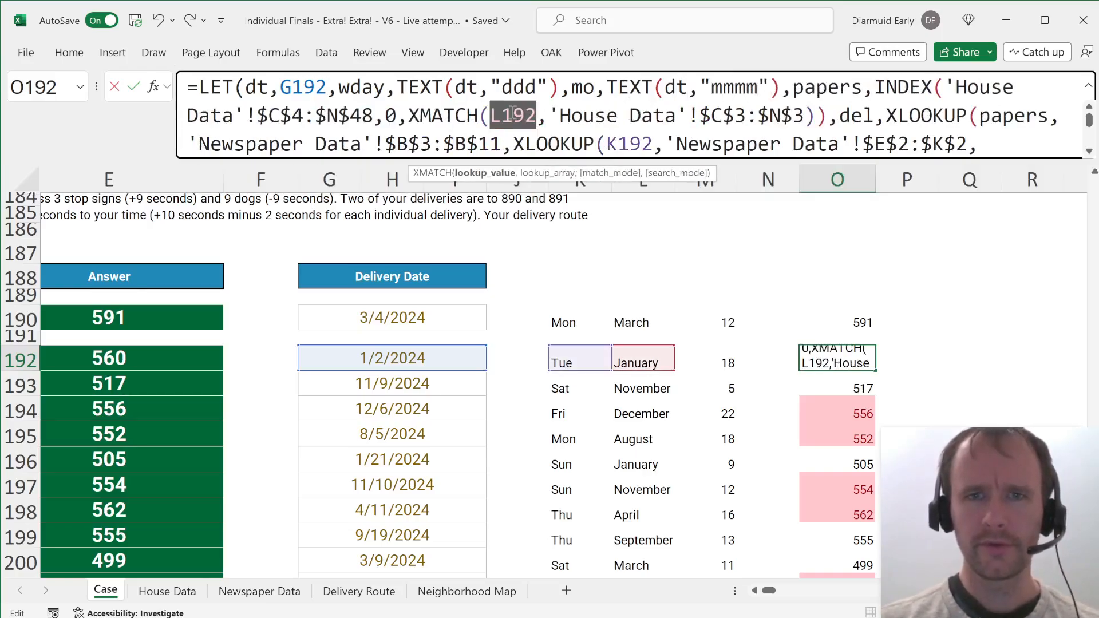
text(mo)
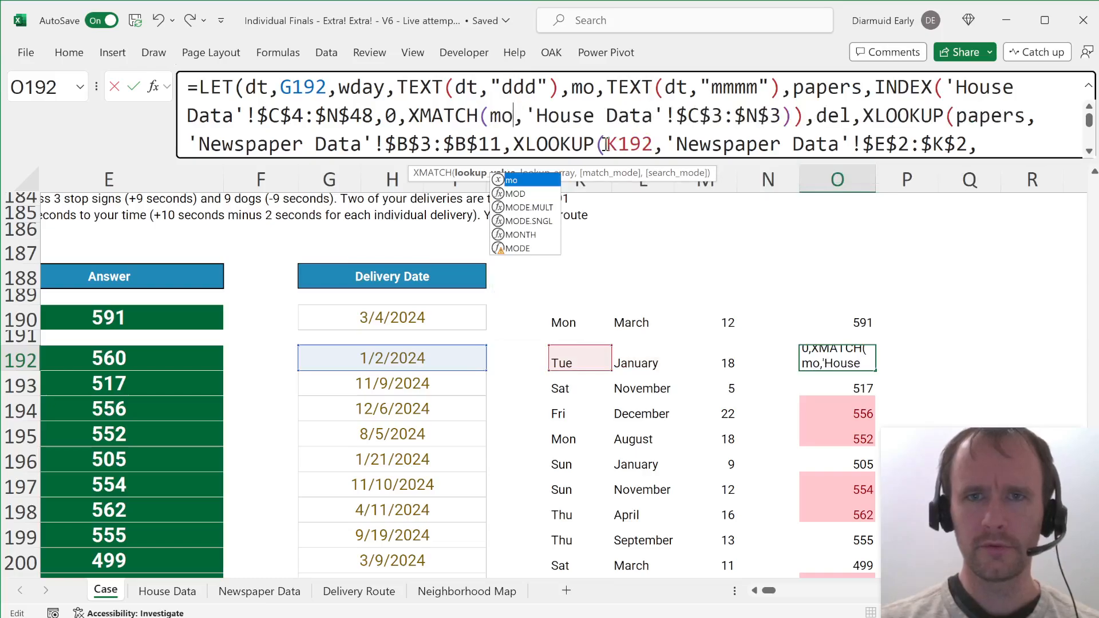
double_click(631, 144)
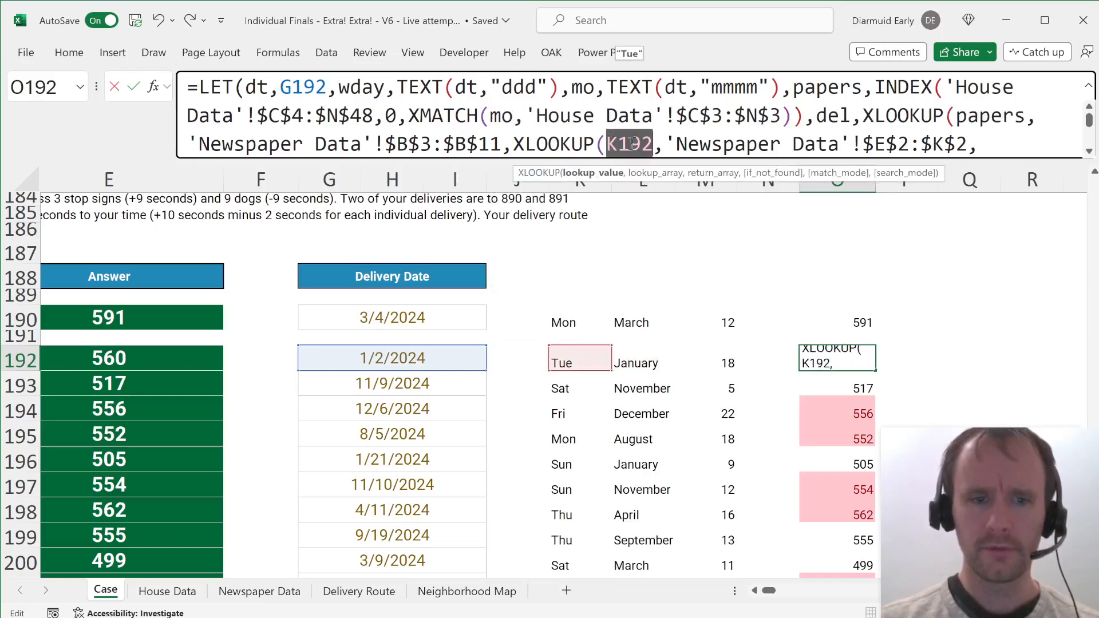
text(wday)
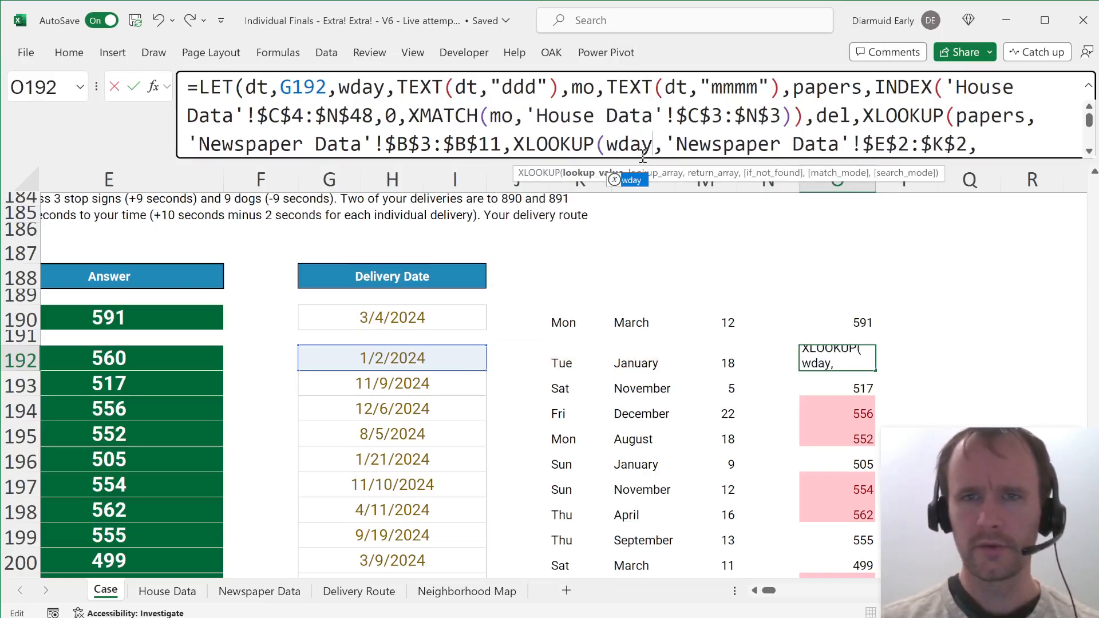
drag(593, 158, 589, 360)
key(Return)
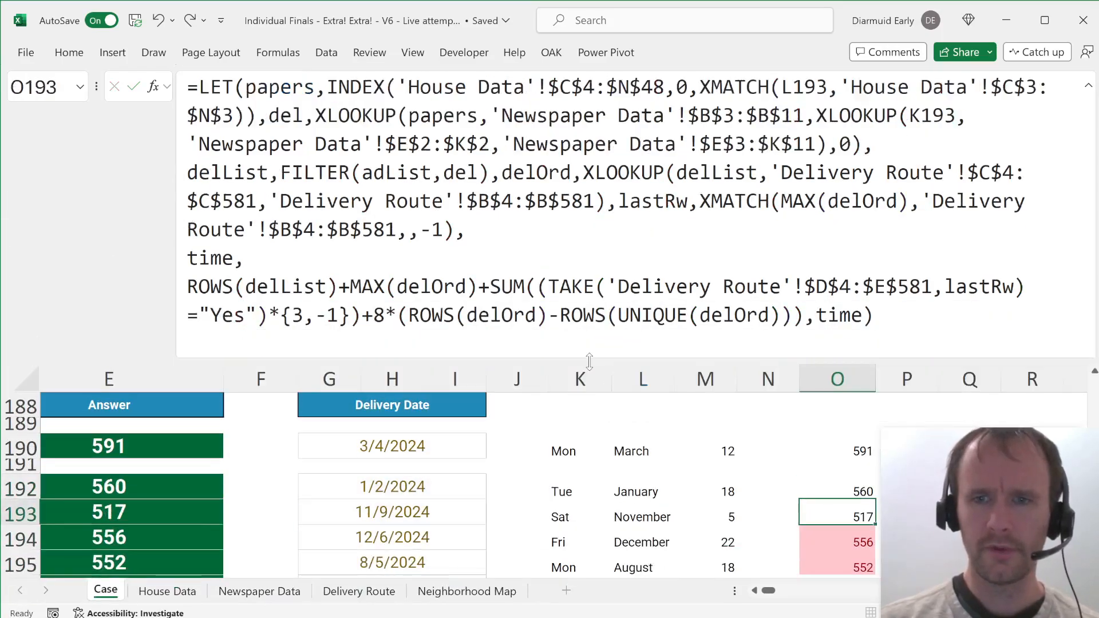
Step: Clear the helper cells K192:M192 and reselect O192 to check that its formula works without them
key(Up)
key(Left)
key(Left)
key(shift+Left)
key(shift+Left)
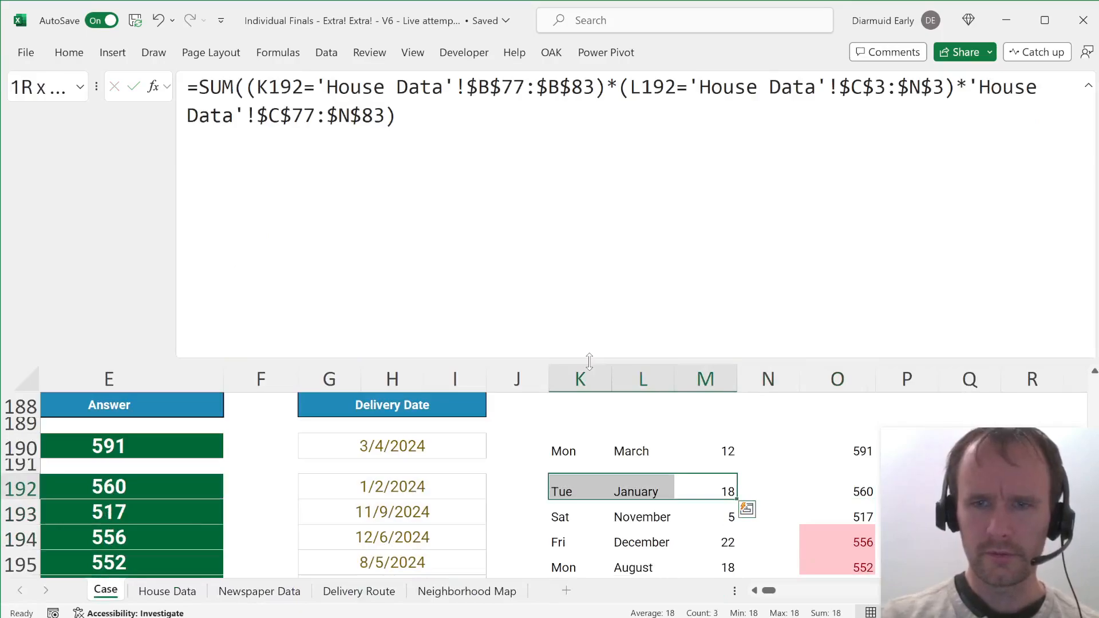
key(Right)
key(Right)
key(Left)
key(Left)
key(shift+Left)
key(shift+Left)
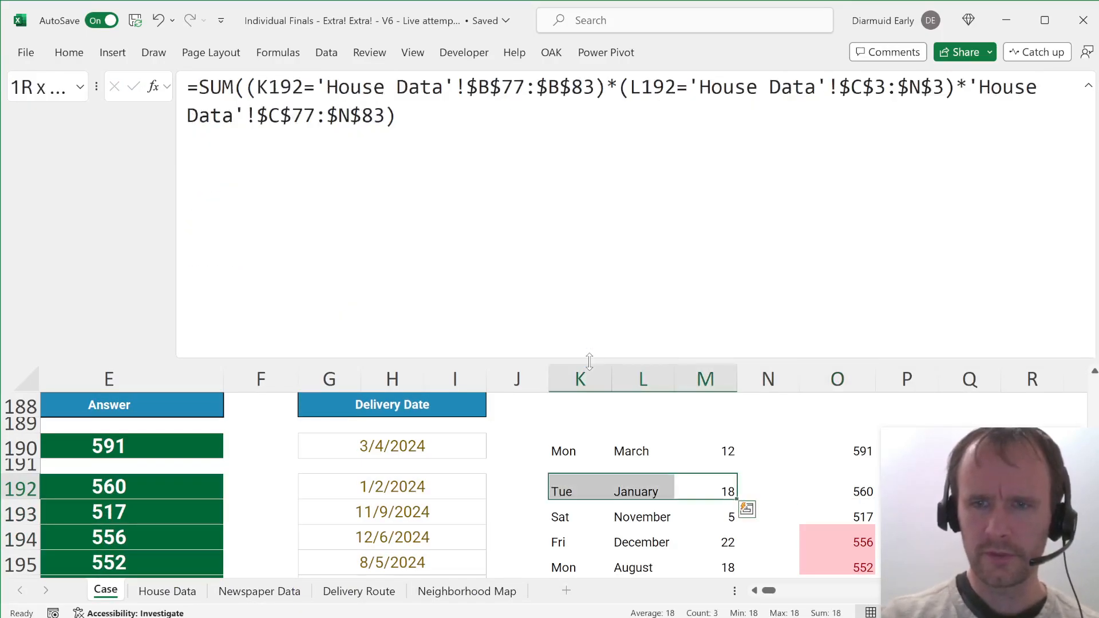
key(Delete)
key(Right)
key(Right)
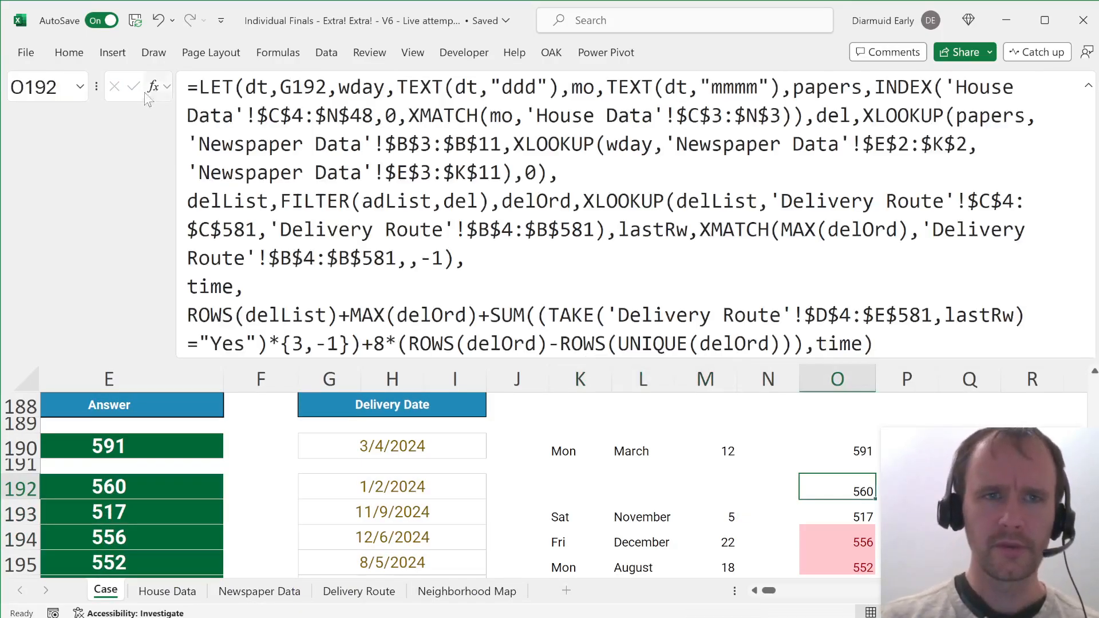
Step: Wrap the LET formula in O192 in a LAMBDA with the parameter dt
click(202, 92)
text(lam)
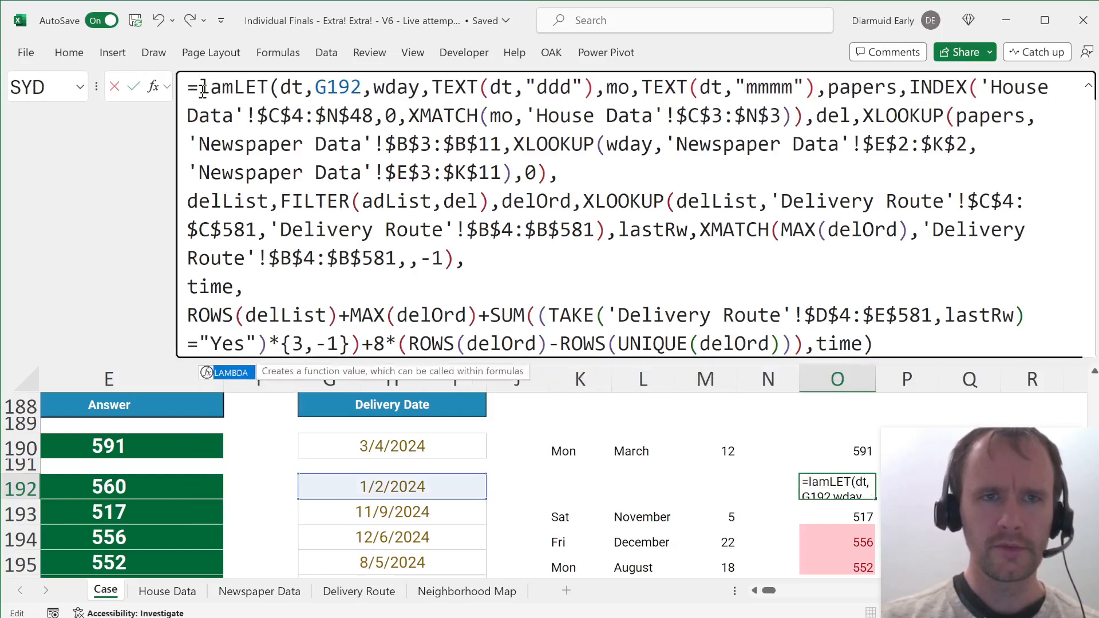
key(Tab)
text(dy)
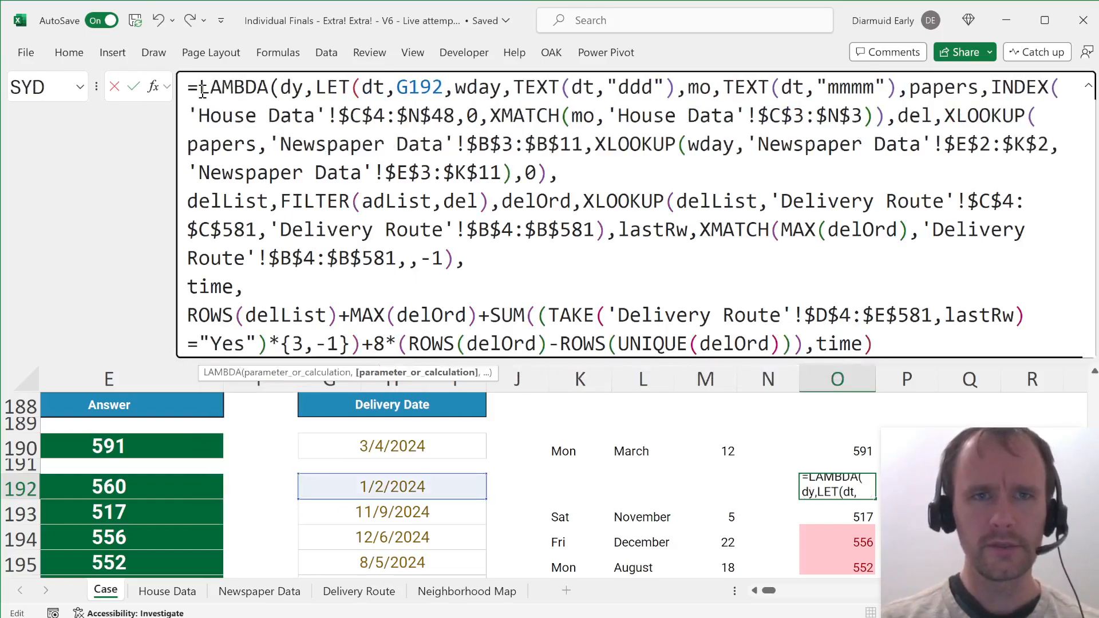
key(BackSpace)
text(t,)
Step: Remove the dt,G192 name and value pair from the LET inside the O192 formula
key(Right)
key(Right)
key(Right)
key(Right)
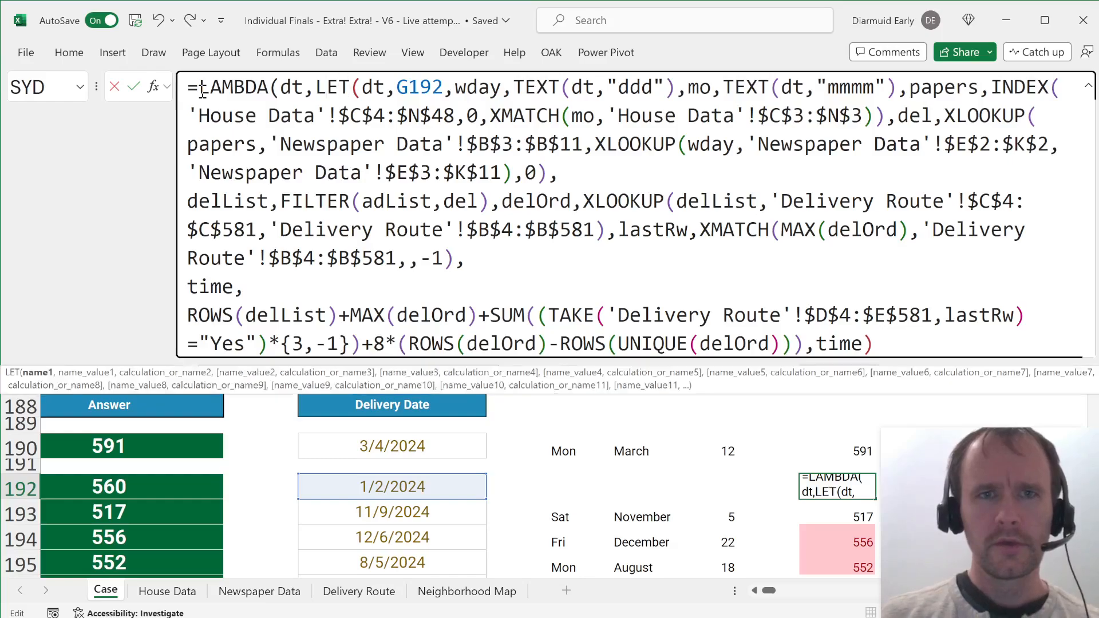
key(shift+Right)
key(shift+Right)
key(shift+Right)
key(shift+Right)
key(shift+Right)
key(shift+Right)
key(shift+Right)
key(shift+Right)
key(Delete)
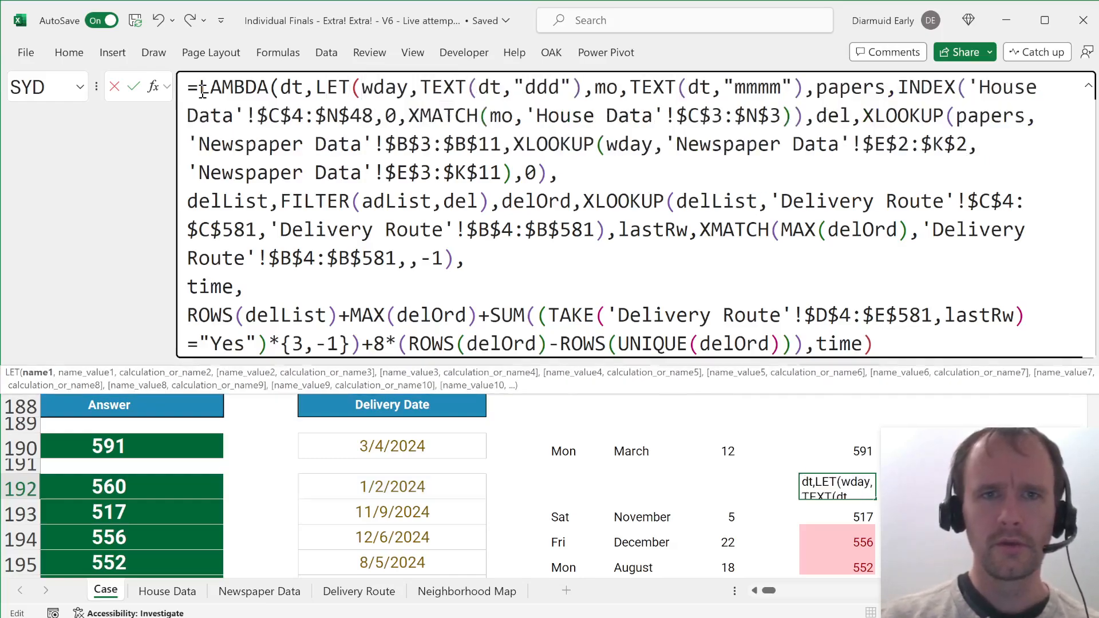
Step: Close the LAMBDA with a final parenthesis, copy the whole formula text, and leave O192 without committing the edit
key(ctrl+End)
text())
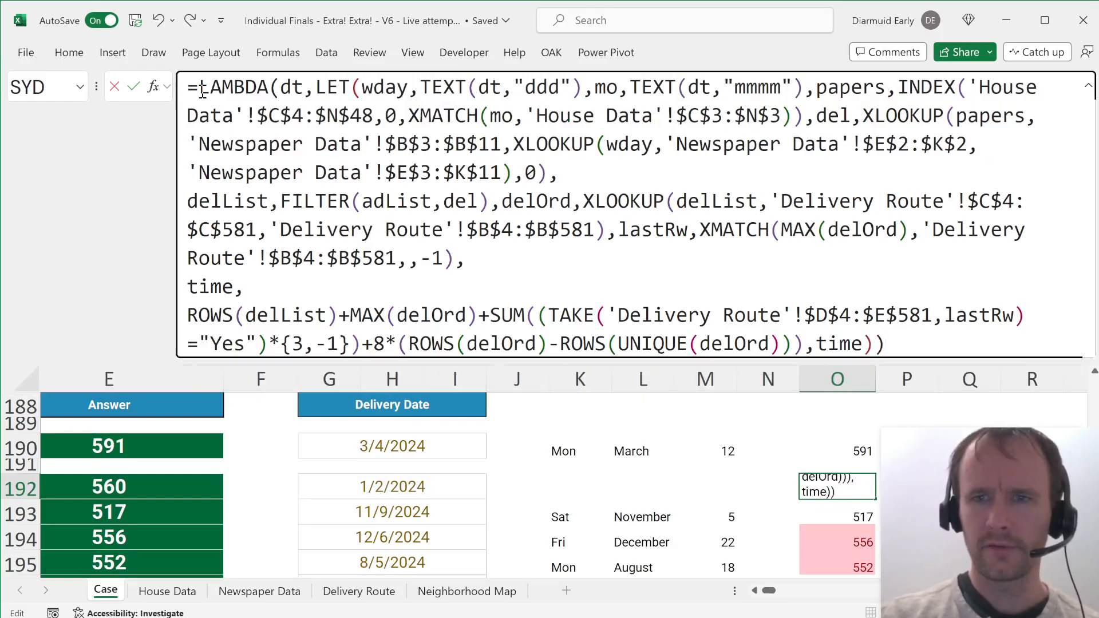
key(ctrl+a)
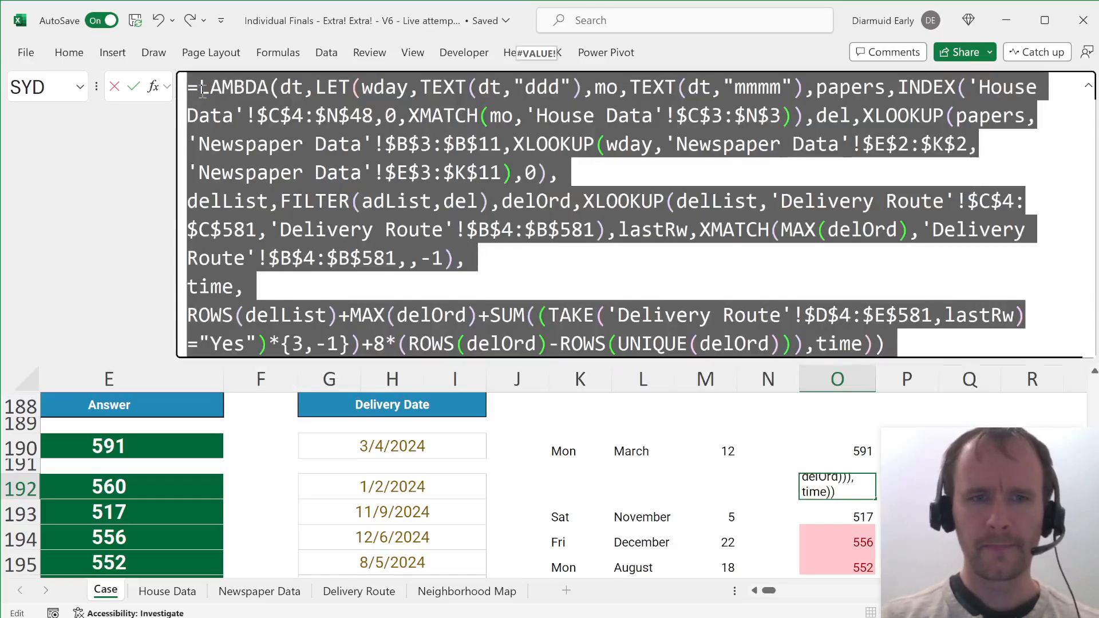
key(Escape)
Step: Define a workbook name delTperDay that refers to the copied LAMBDA formula
key(ctrl+F3)
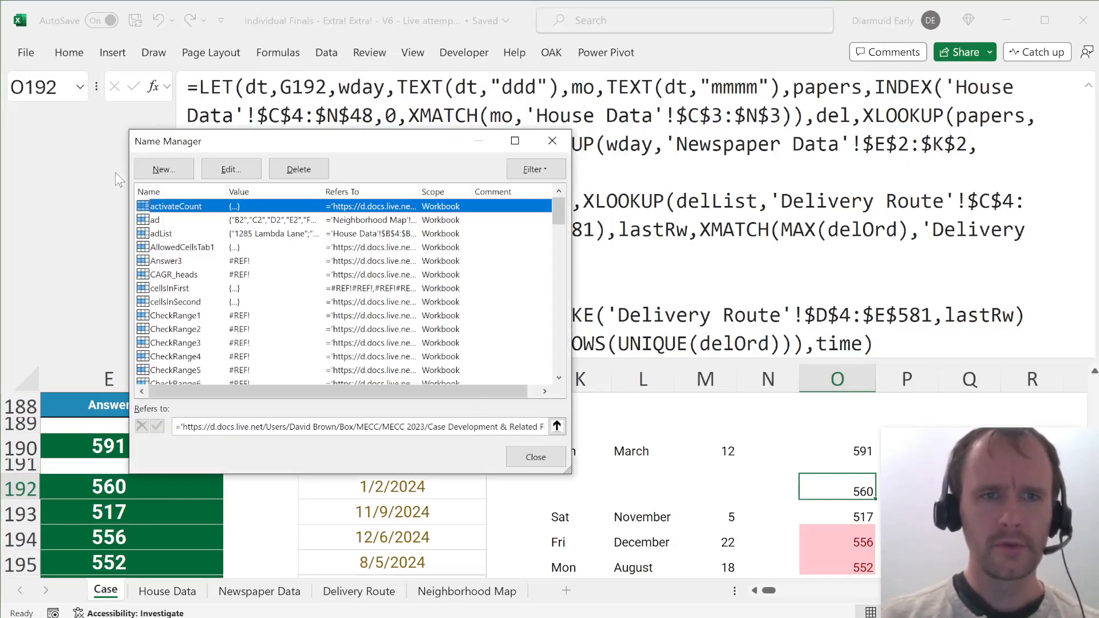
click(163, 169)
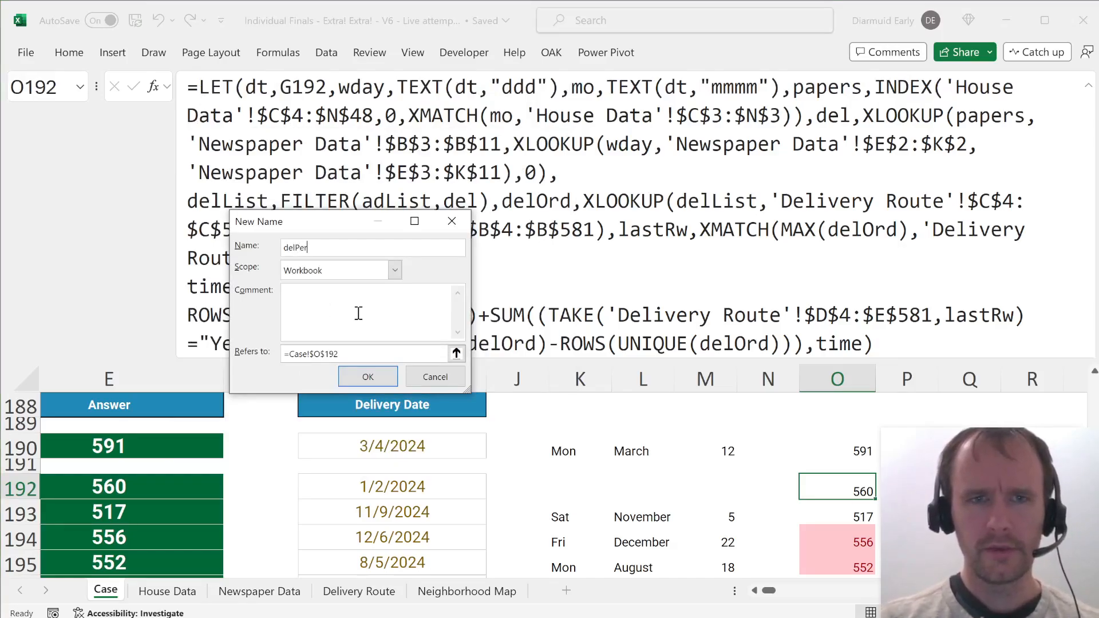
text(delTperDa)
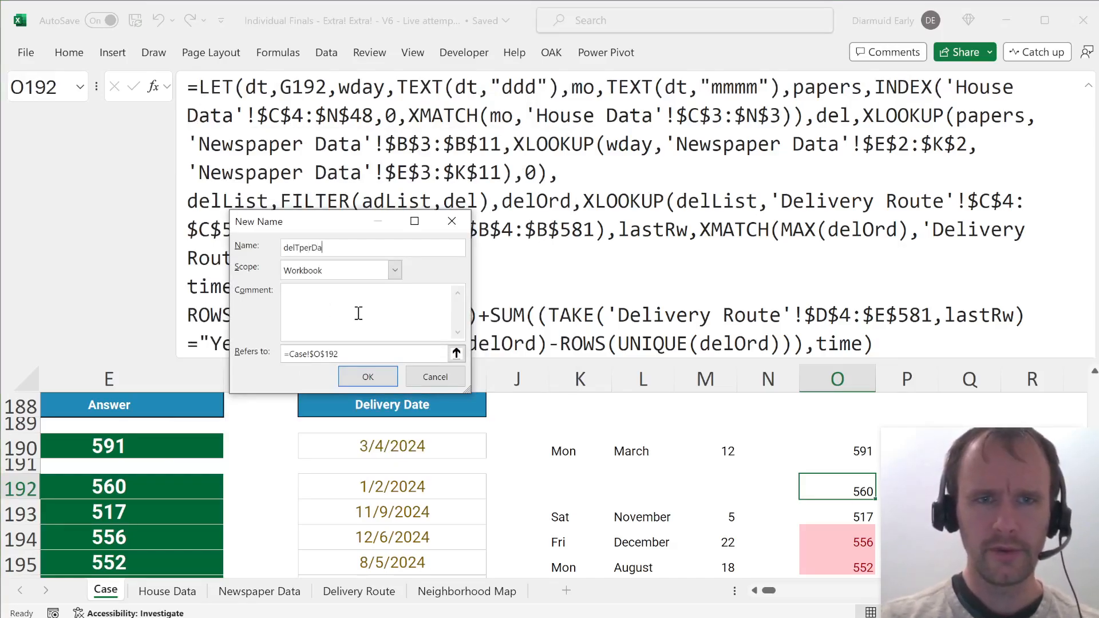
text(y)
key(Tab)
key(Tab)
key(Tab)
key(ctrl+v)
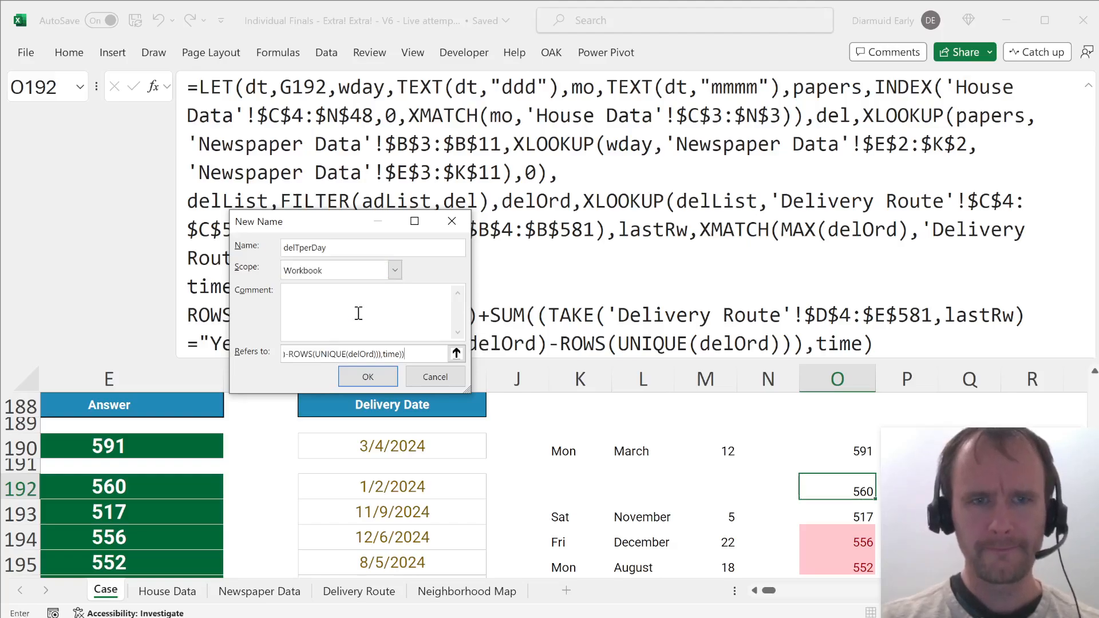
key(Return)
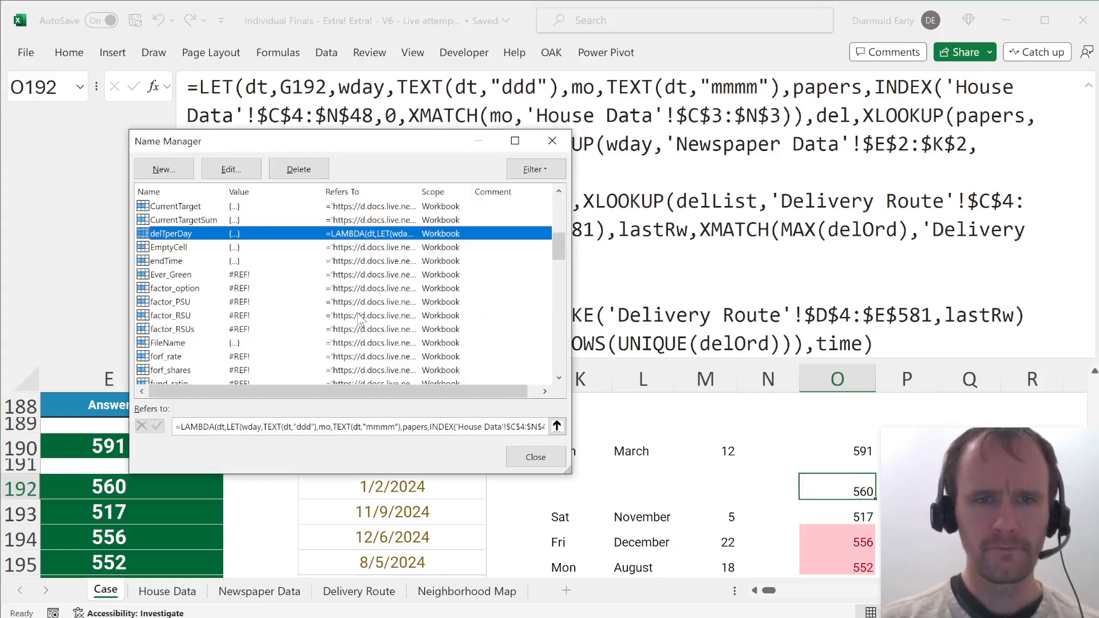
click(540, 464)
Step: Test the named function in F190 of the Case sheet with =delTperDay(G190)
click(239, 448)
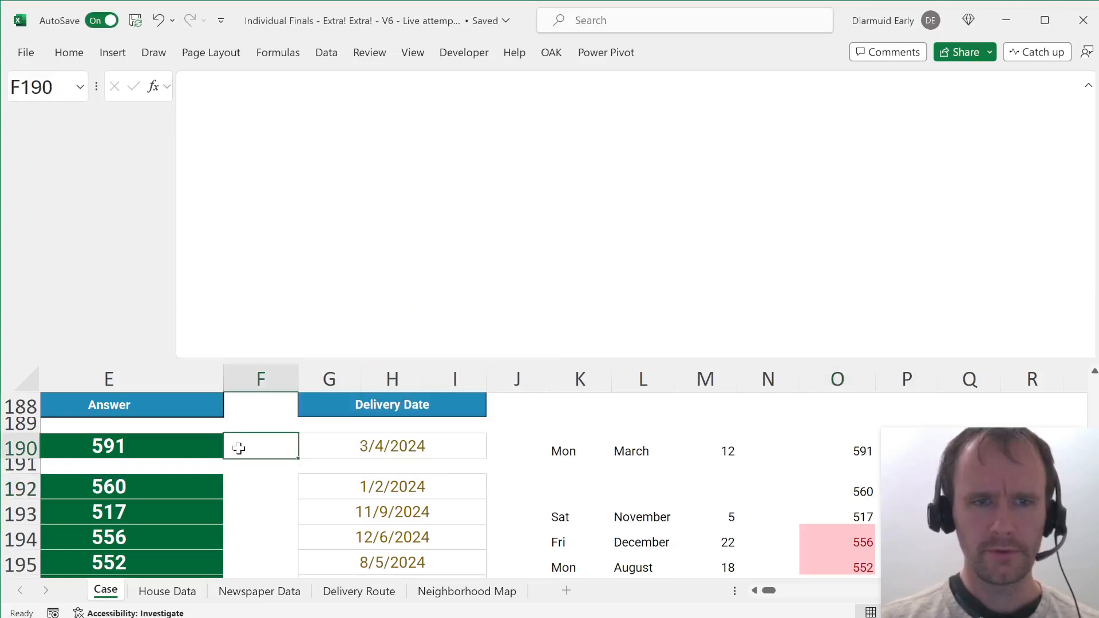
text(=delt)
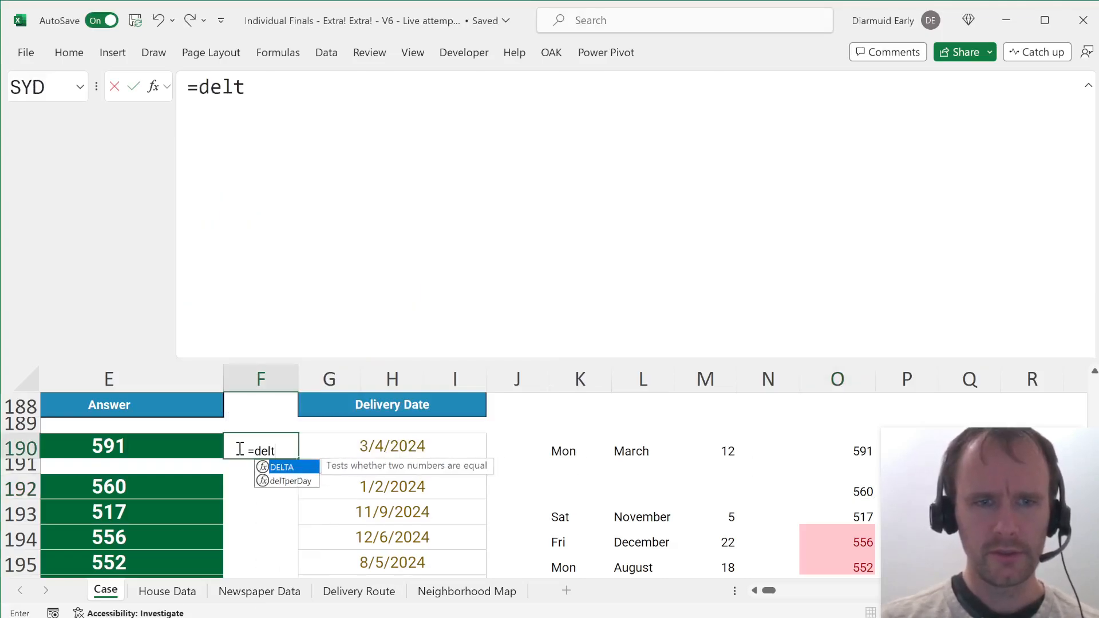
key(Return)
click(239, 448)
text(=delt)
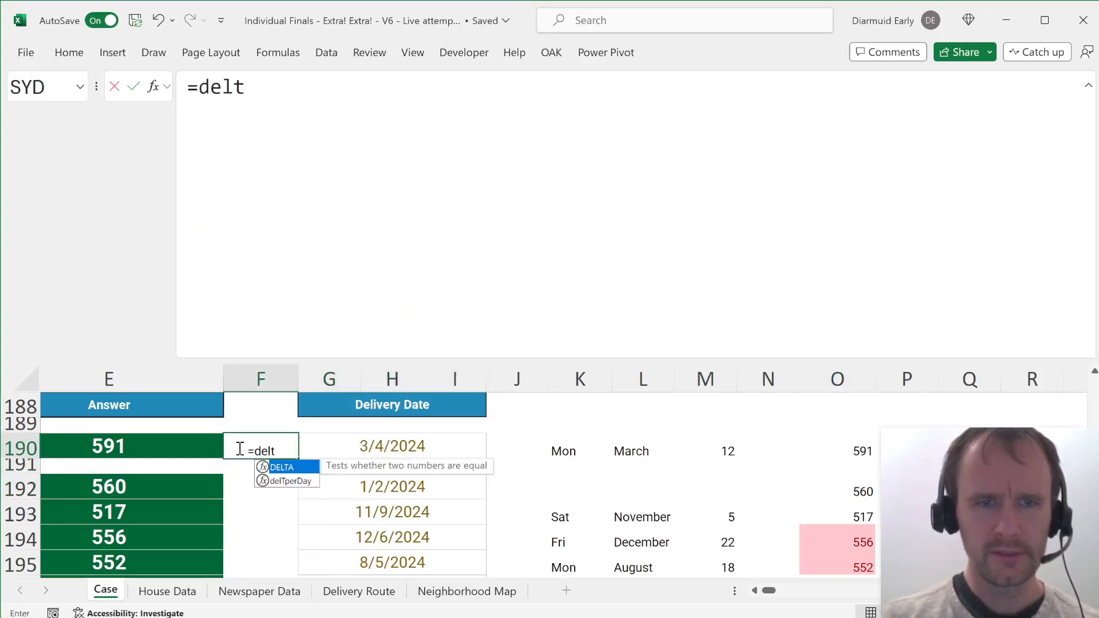
key(Down)
key(Tab)
key(Right)
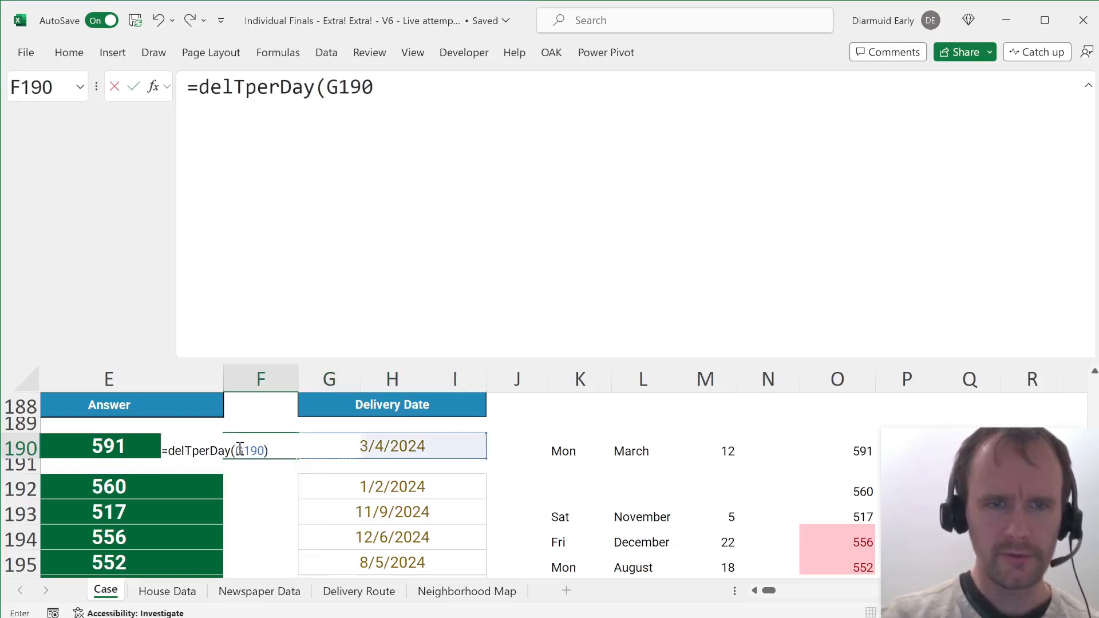
key(Return)
click(240, 449)
Step: On the House Data sheet, enter =delTperDay(C87) in C95, below the list of January dates
key(ctrl+Page_Down)
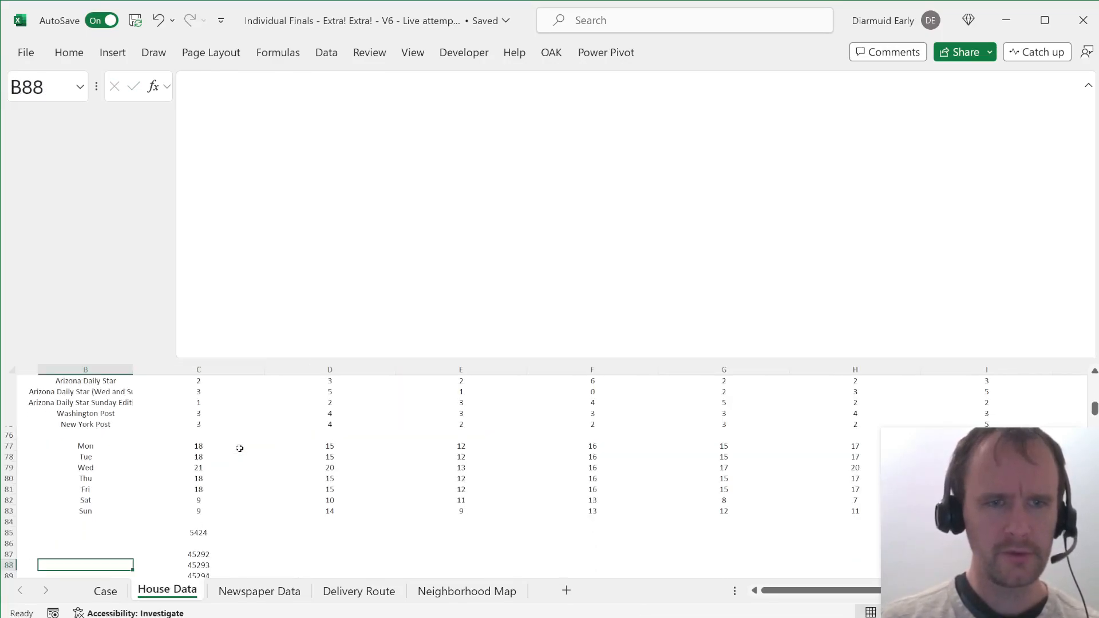
key(Right)
key(Up)
key(ctrl+Down)
key(Down)
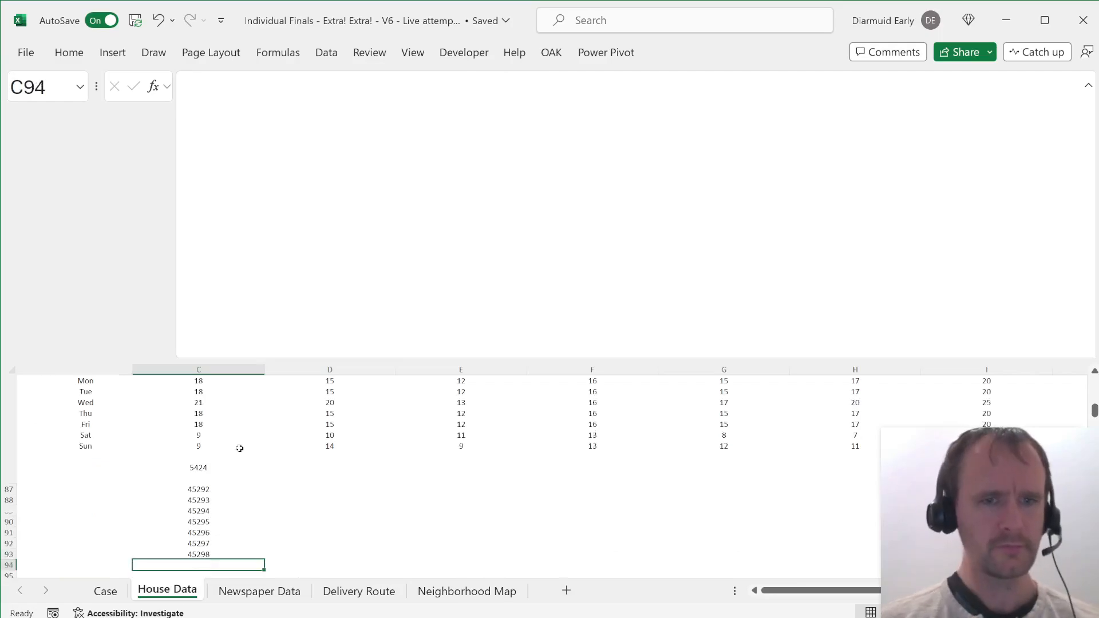
key(Up)
key(ctrl+Up)
key(ctrl+Down)
key(Down)
key(Down)
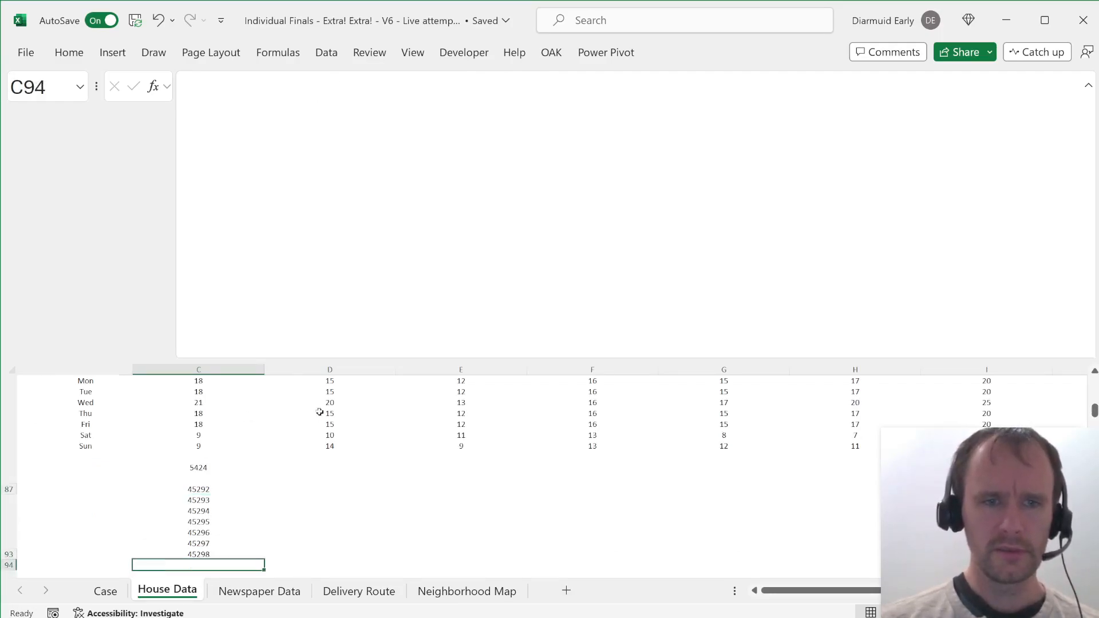
text(=del)
key(Down)
key(Tab)
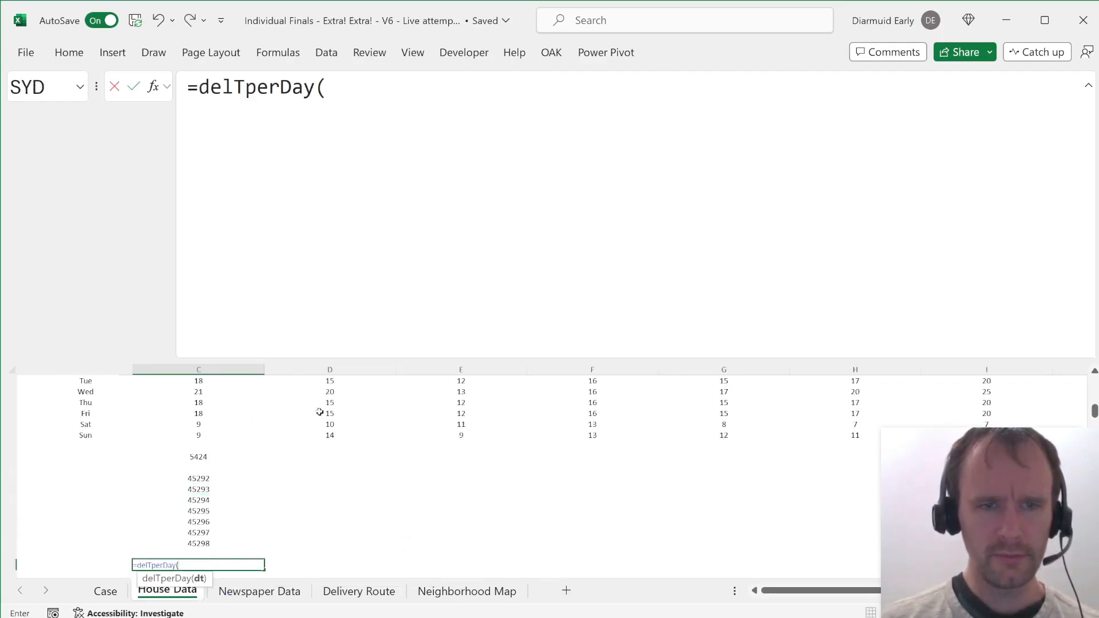
key(Up)
key(Up)
key(ctrl+Up)
key(Return)
Step: Fill the delTperDay formula down from C95 to C101 to cover all seven dates
key(Up)
key(shift+Down)
key(shift+Down)
key(shift+Down)
key(shift+Down)
key(shift+Down)
key(shift+Down)
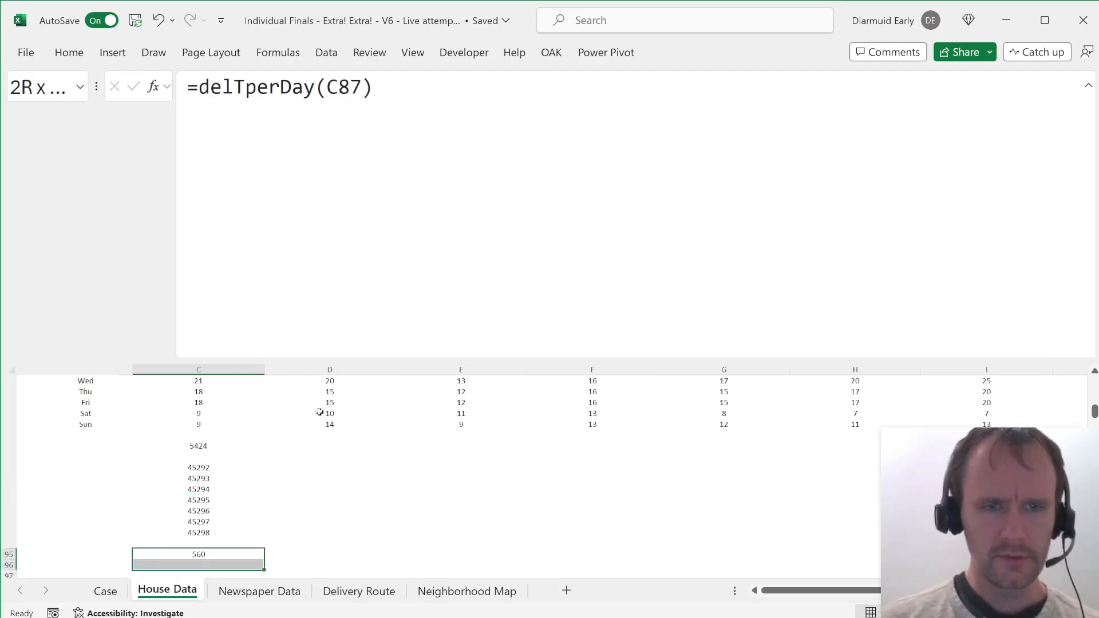
key(ctrl+d)
Step: Enter =TEXT(C87#,"ddd") in C103 to list the weekday of each date
key(ctrl+Up)
key(ctrl+Up)
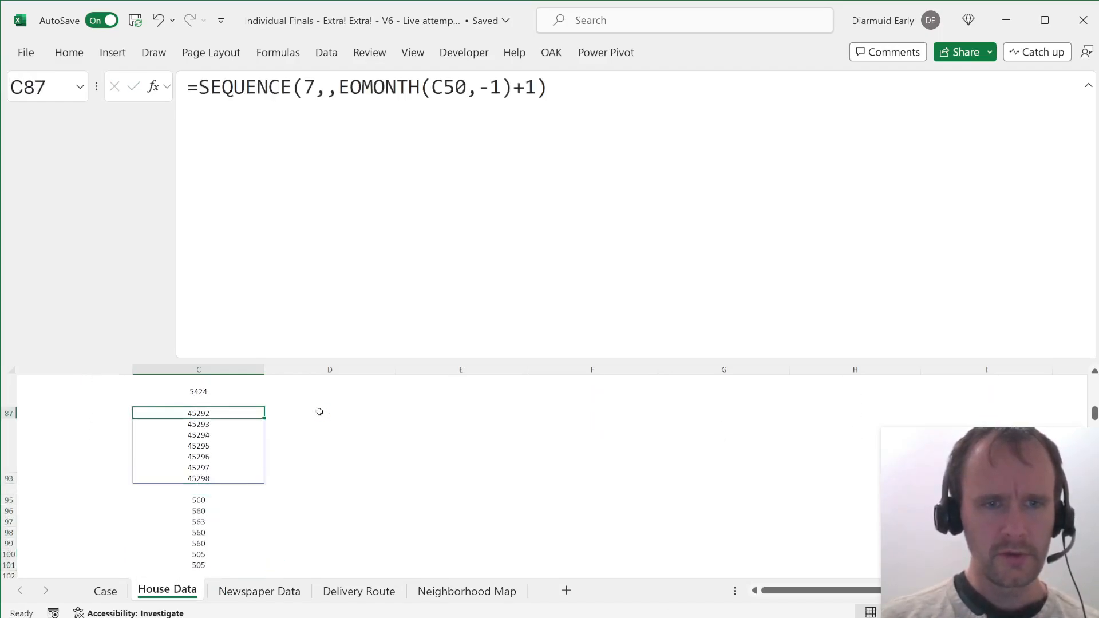
key(ctrl+Down)
key(ctrl+Down)
key(ctrl+Down)
key(Down)
key(Down)
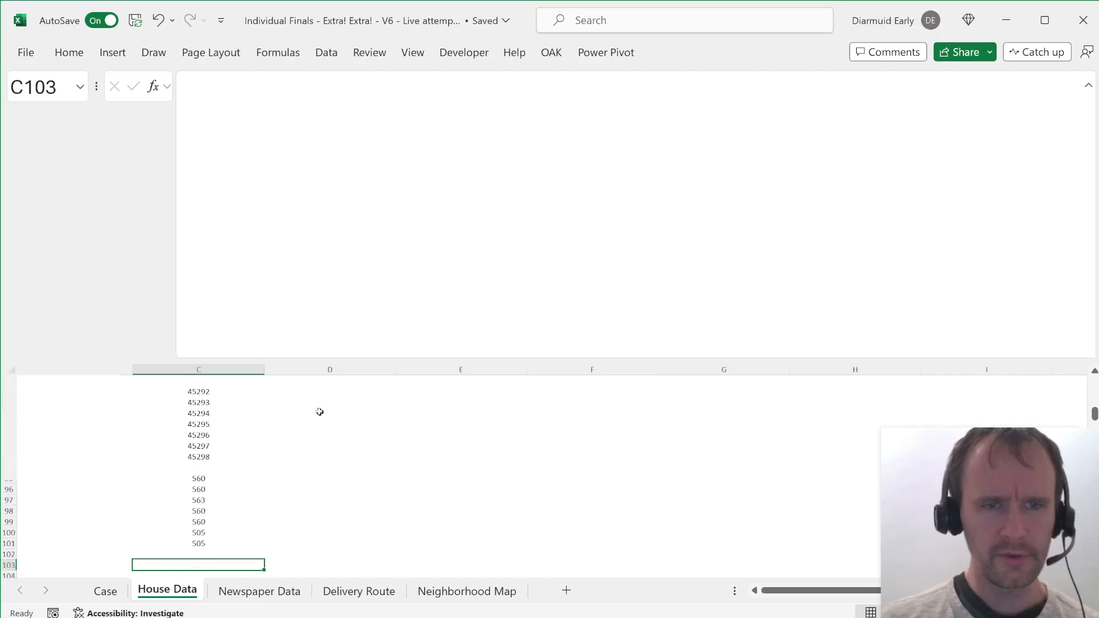
text(=tex)
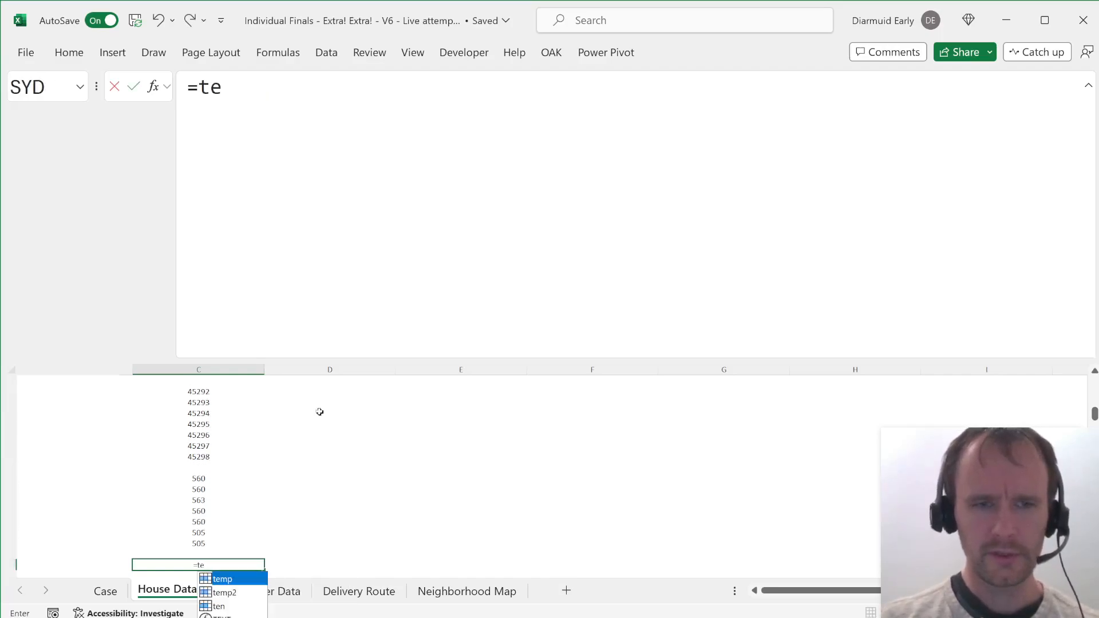
key(Tab)
key(ctrl+Up)
key(ctrl+Up)
key(ctrl+Up)
key(ctrl+Up)
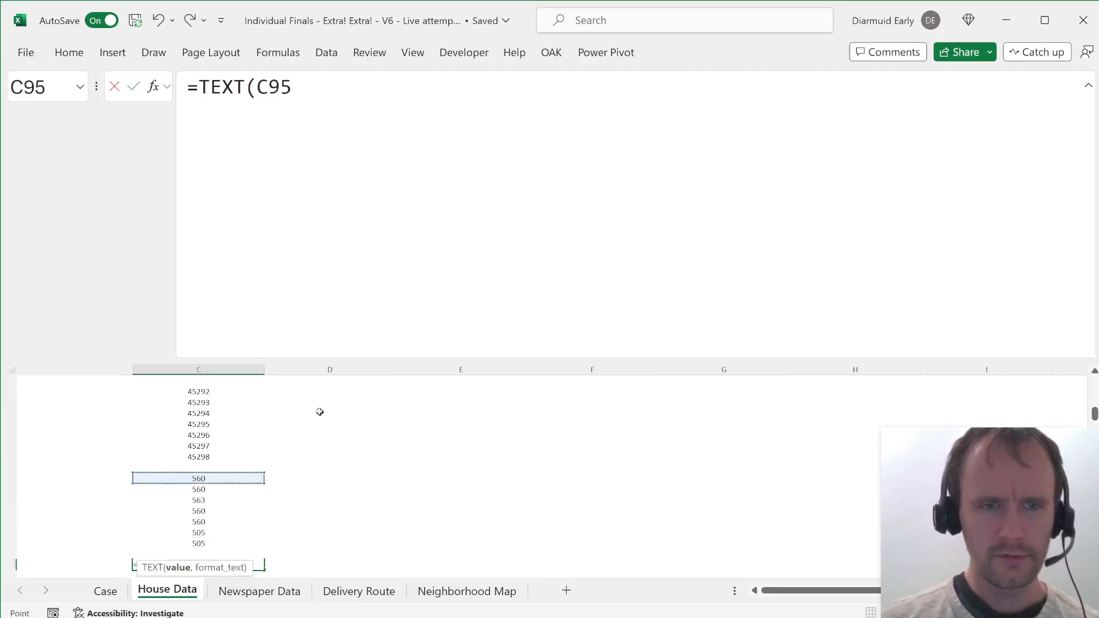
text(#,"ddd)
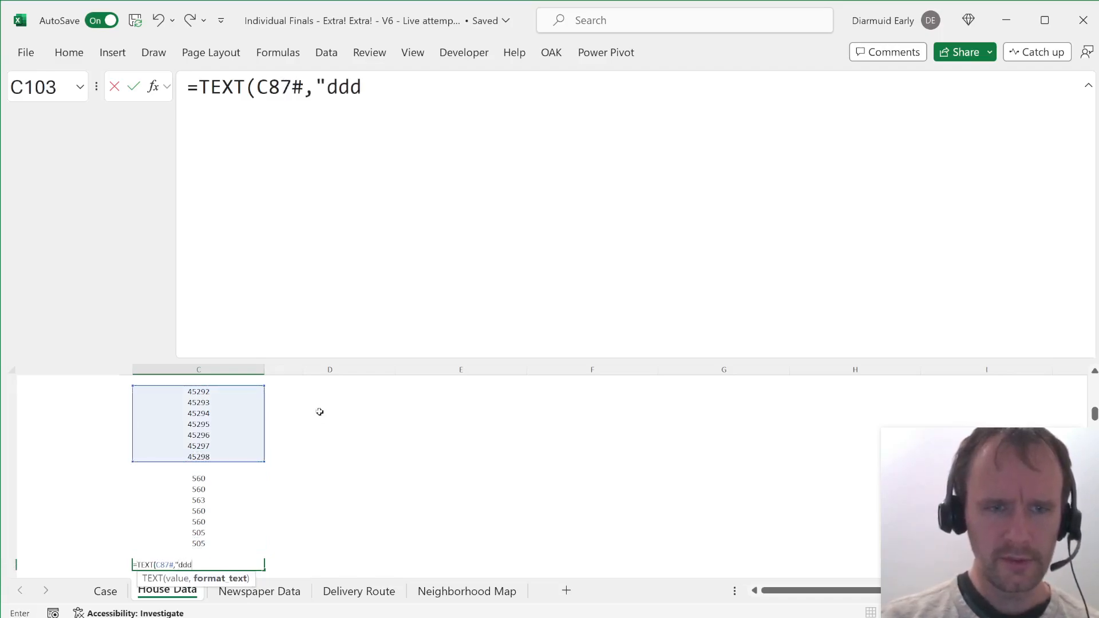
text("))
key(Return)
key(Up)
key(ctrl+Down)
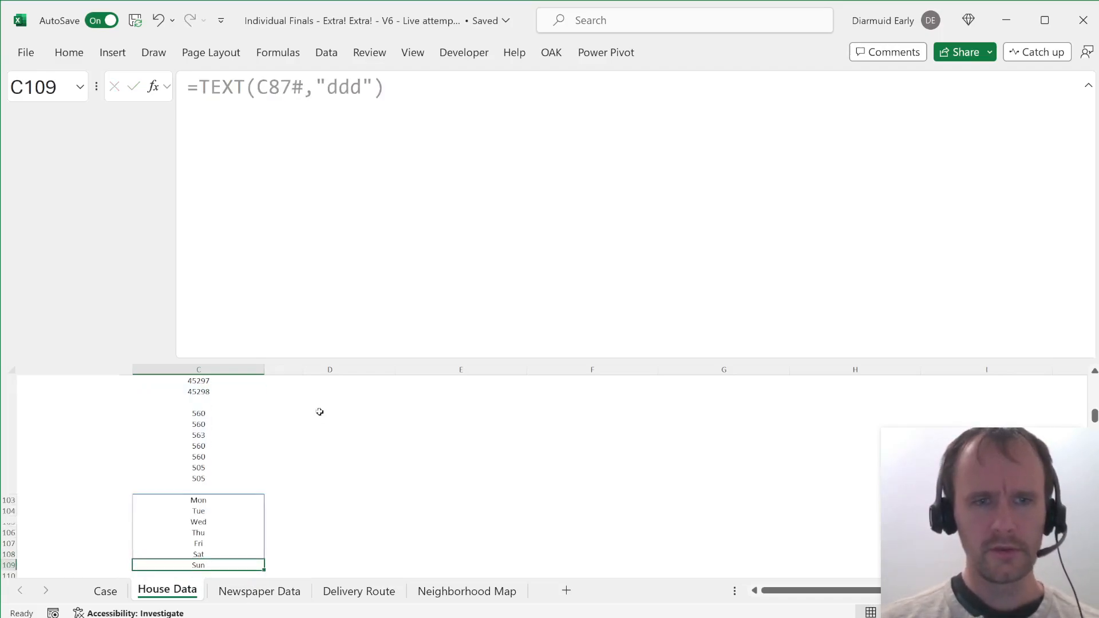
Step: Fill the date, delivery time and weekday formulas in C87:C103 across to columns D and E
key(ctrl+Up)
key(ctrl+Up)
key(ctrl+Up)
key(ctrl+Up)
key(ctrl+Up)
key(shift+Down)
key(shift+Down)
key(shift+Down)
key(shift+Down)
key(shift+Down)
key(shift+Down)
key(shift+Down)
key(shift+Down)
key(shift+Down)
key(shift+Down)
key(shift+Down)
key(shift+Down)
key(shift+Down)
key(shift+Down)
key(shift+Down)
key(shift+Down)
key(shift+Down)
key(shift+Down)
key(shift+Down)
key(shift+Down)
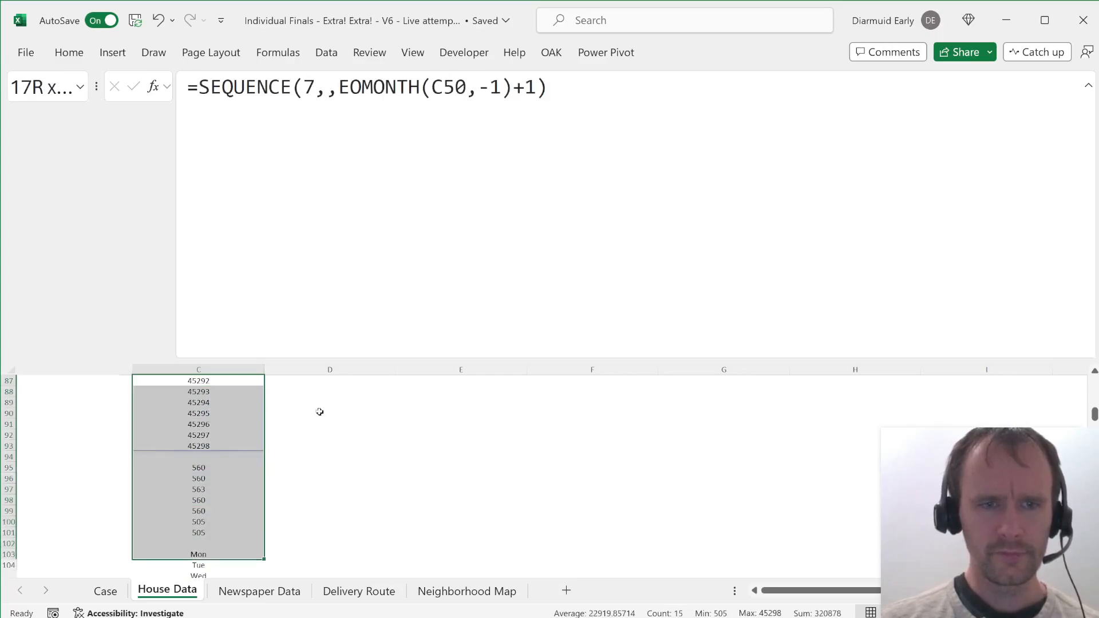
key(shift+Right)
key(shift+Right)
key(ctrl+r)
key(shift+BackSpace)
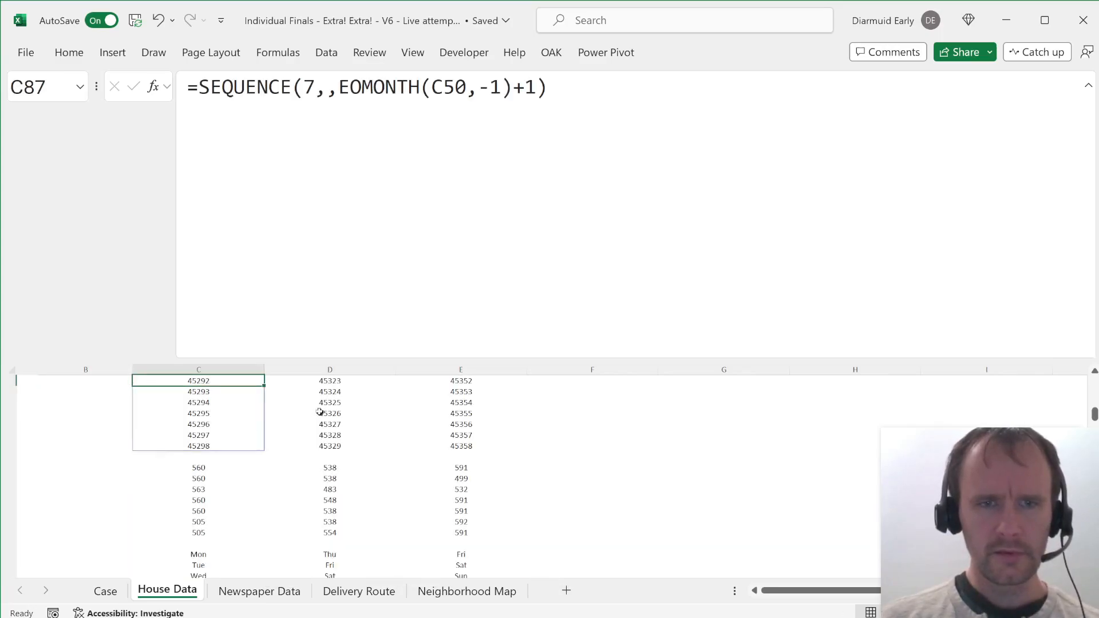
Step: Start a formula in C111 that multiplies C95:C101 by an XLOOKUP of the weekdays in C103#
key(ctrl+Down)
key(ctrl+Down)
key(ctrl+Down)
key(ctrl+Down)
key(ctrl+Down)
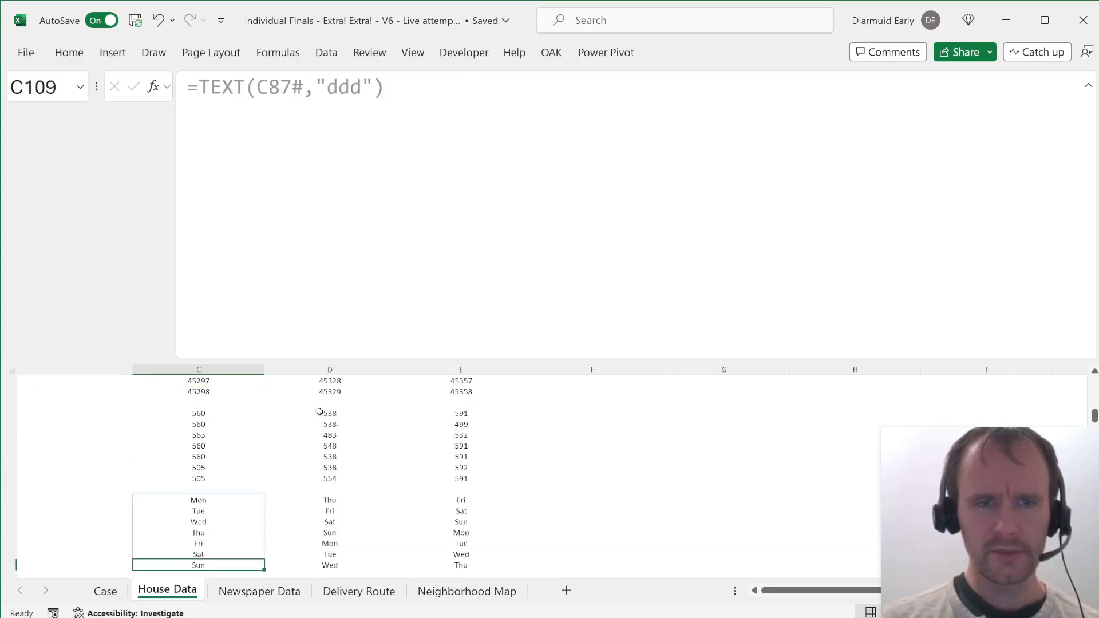
key(Down)
key(Down)
text(=)
key(ctrl+Up)
key(ctrl+Up)
key(ctrl+Up)
key(ctrl+shift+Up)
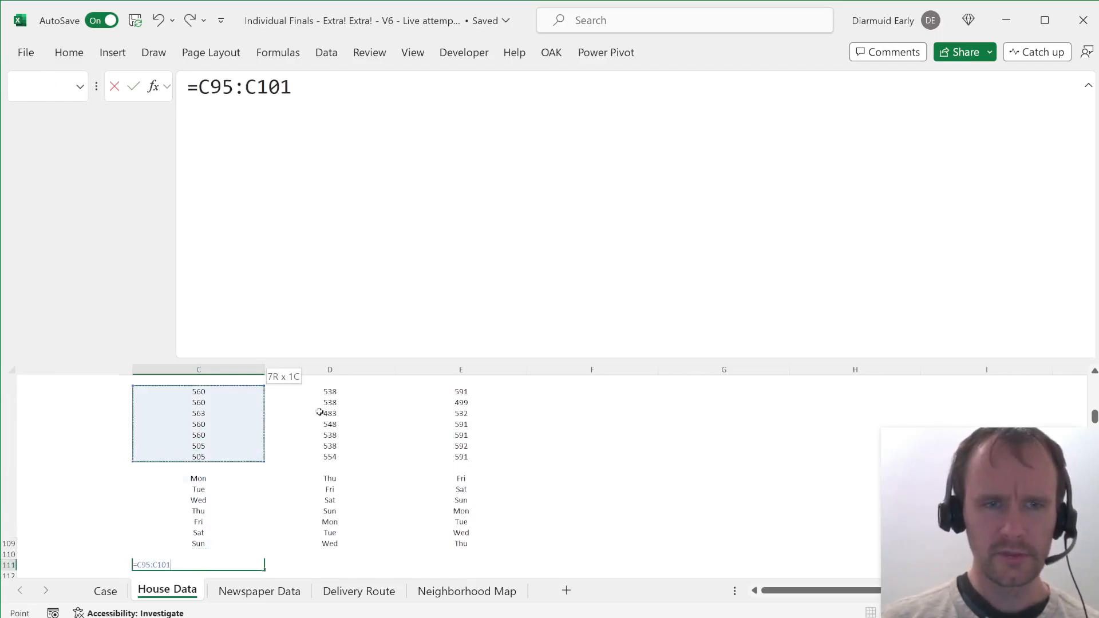
text(*xl)
key(Tab)
key(Up)
key(Up)
key(ctrl+Up)
key(ctrl+shift+Down)
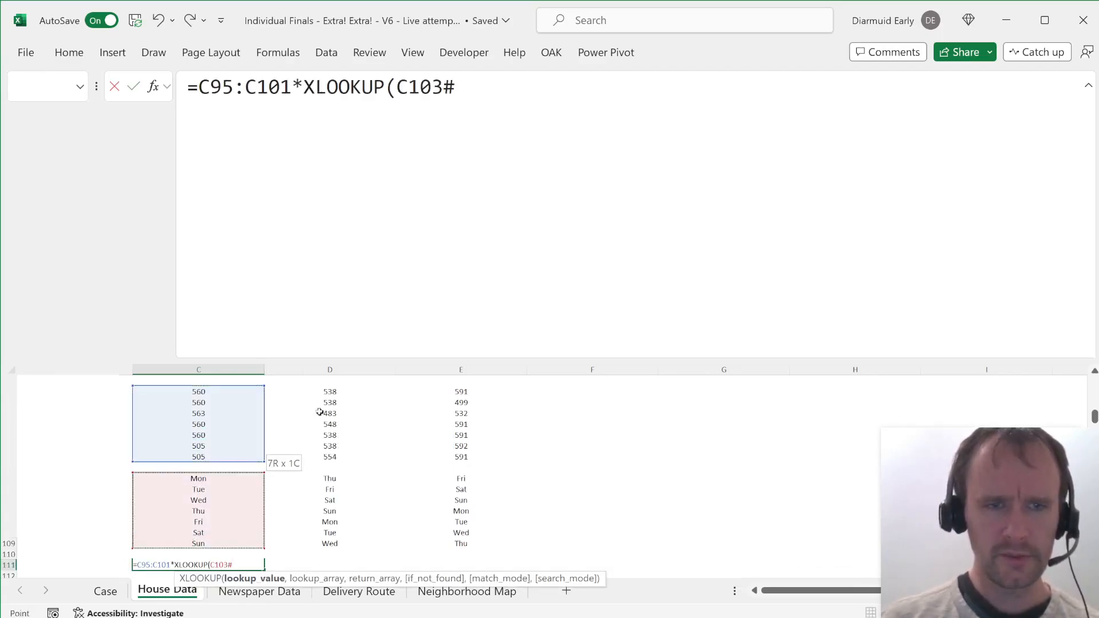
Step: Set the XLOOKUP's lookup array to the weekday labels in $B$51:$B$57, as an absolute reference
text(,)
key(Left)
key(ctrl+Up)
key(ctrl+Up)
key(ctrl+Up)
key(ctrl+Up)
key(ctrl+Up)
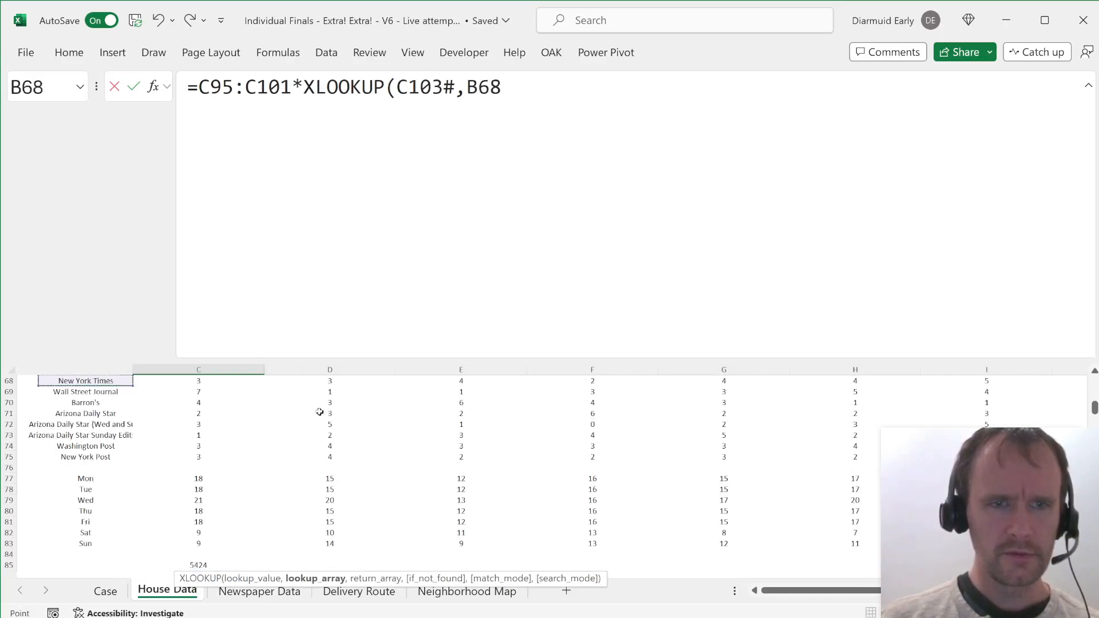
key(Down)
key(Down)
key(Down)
key(ctrl+shift+Down)
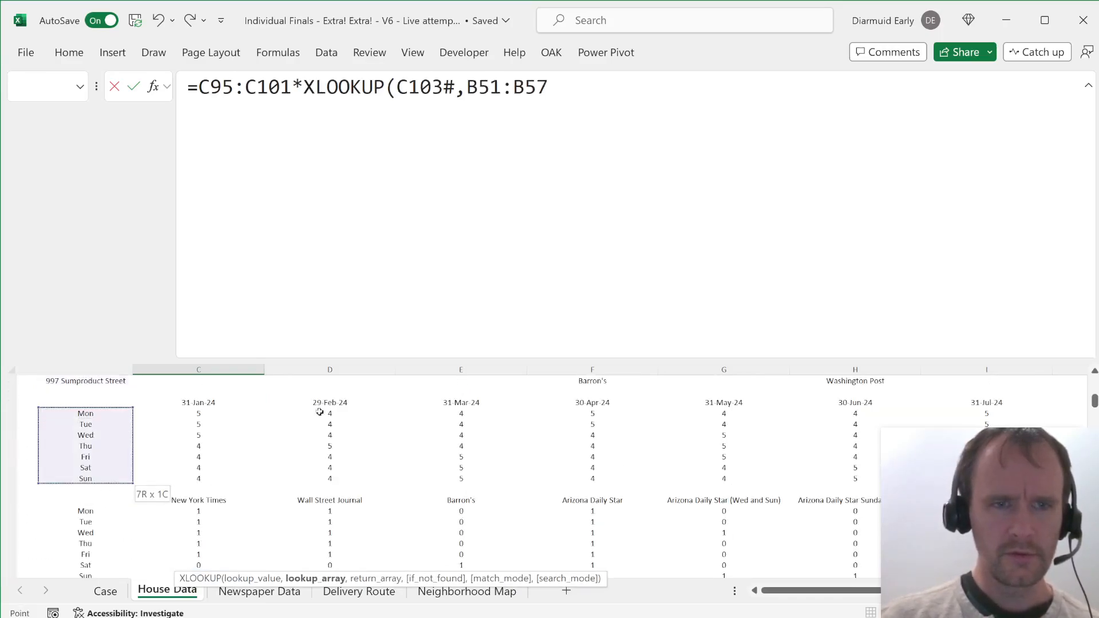
key(F4)
Step: Complete the C111 formula on House Data with C51# as the XLOOKUP's return array
text(,)
key(ctrl+Up)
key(ctrl+Up)
key(ctrl+Up)
key(ctrl+Up)
key(ctrl+Up)
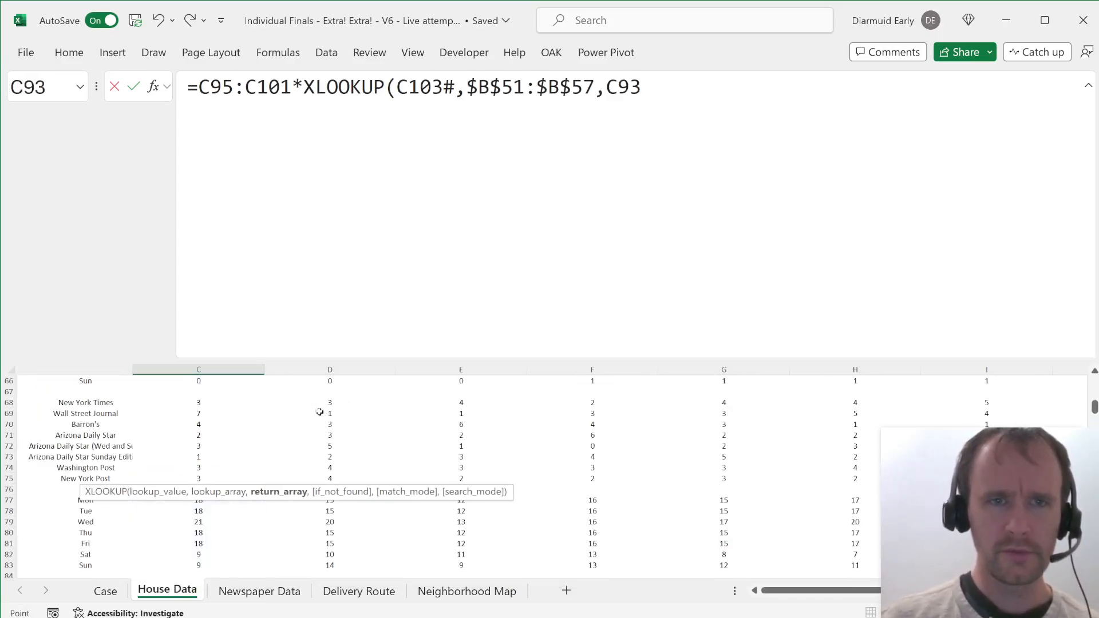
key(ctrl+Up)
key(ctrl+Up)
key(ctrl+Up)
key(Down)
key(Down)
key(Down)
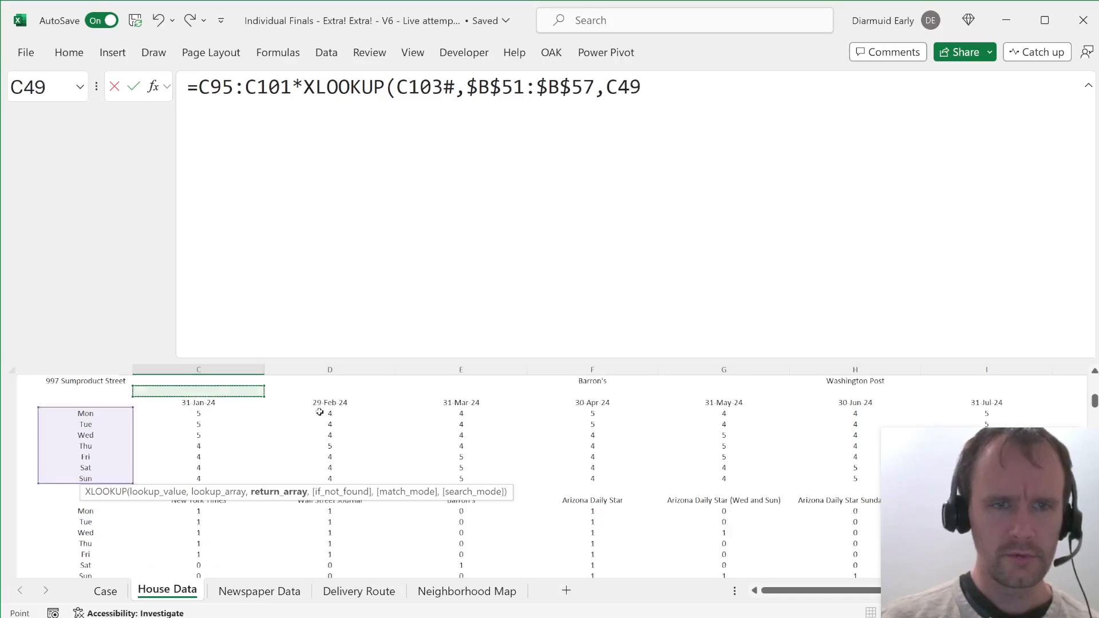
key(ctrl+shift+Down)
text())
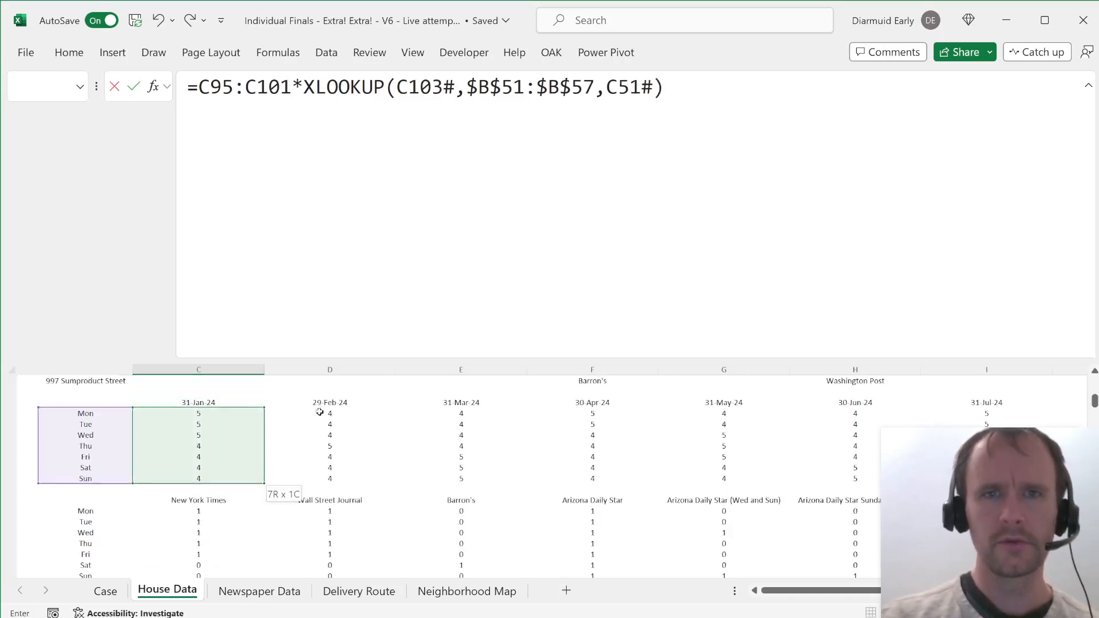
key(Return)
key(Down)
key(Up)
key(Up)
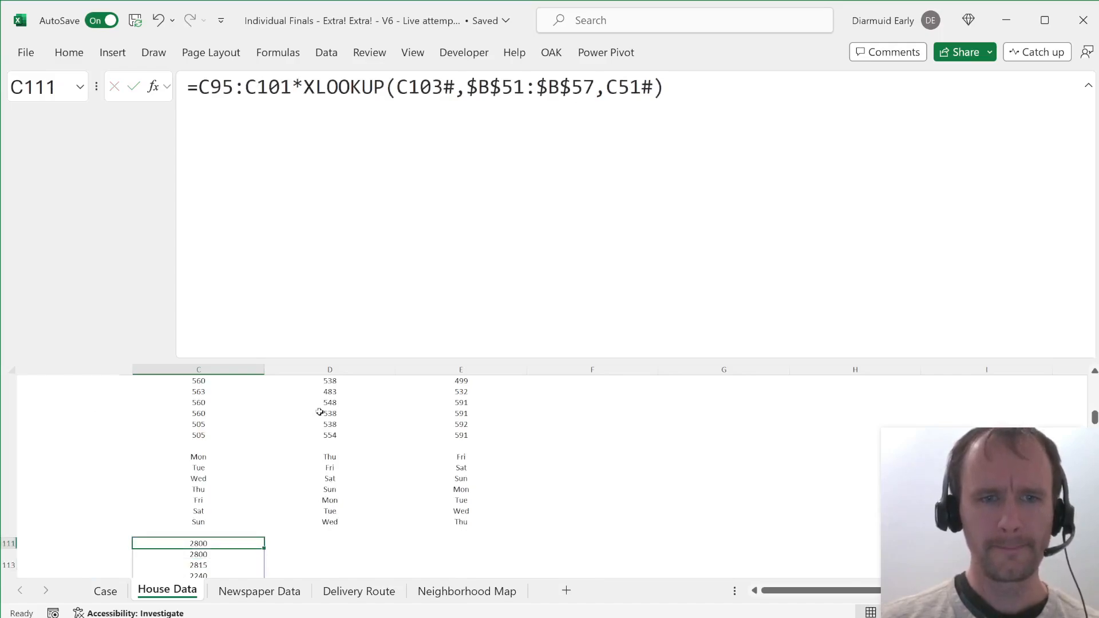
Step: Wrap the C111 formula in SUM so it reads =SUM(C95:C101*XLOOKUP(C103#,$B$51:$B$57,C51#))
key(ctrl+shift+Down)
key(ctrl+Down)
key(Down)
key(ctrl+Up)
key(ctrl+Up)
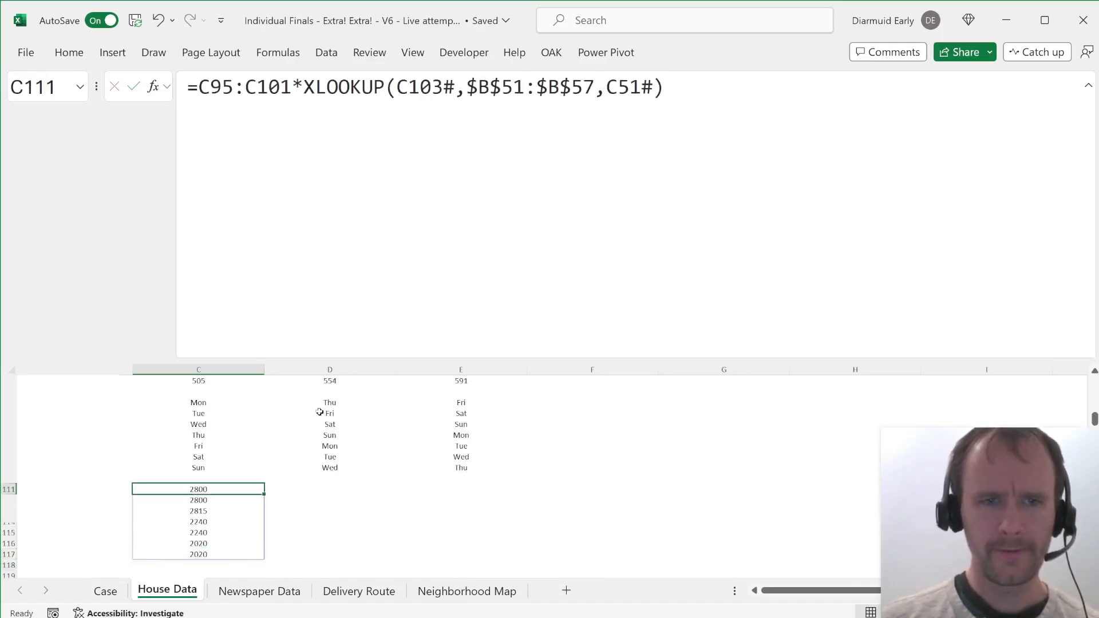
click(194, 90)
text(SUM()
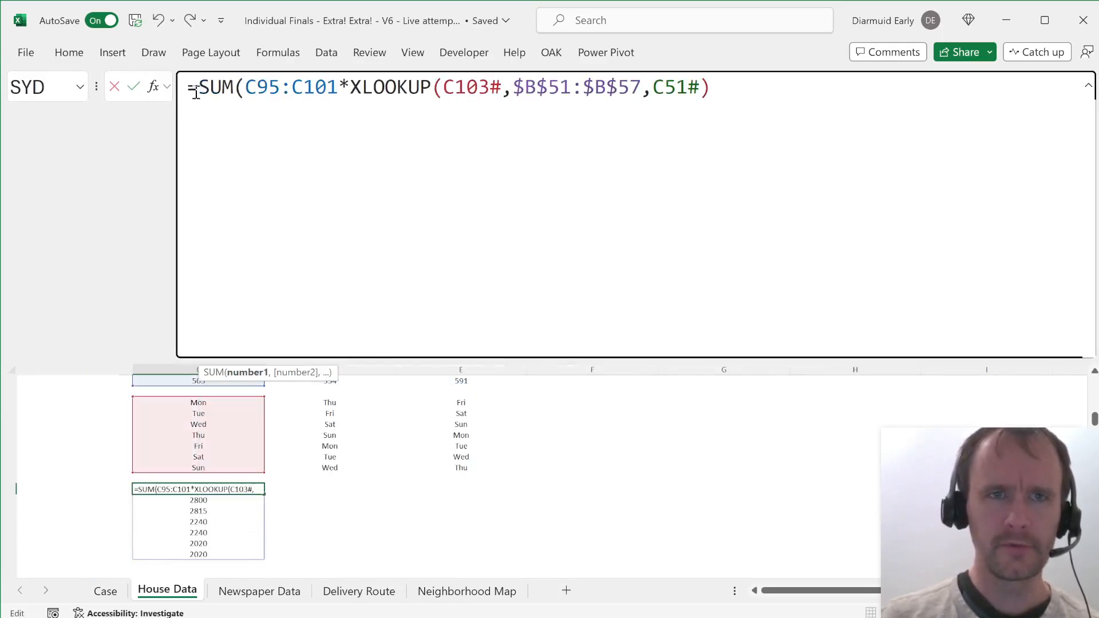
key(End)
text())
key(ctrl+Return)
Step: Fill the SUM formula in C111 across to columns D and E
key(shift+Right)
key(shift+Right)
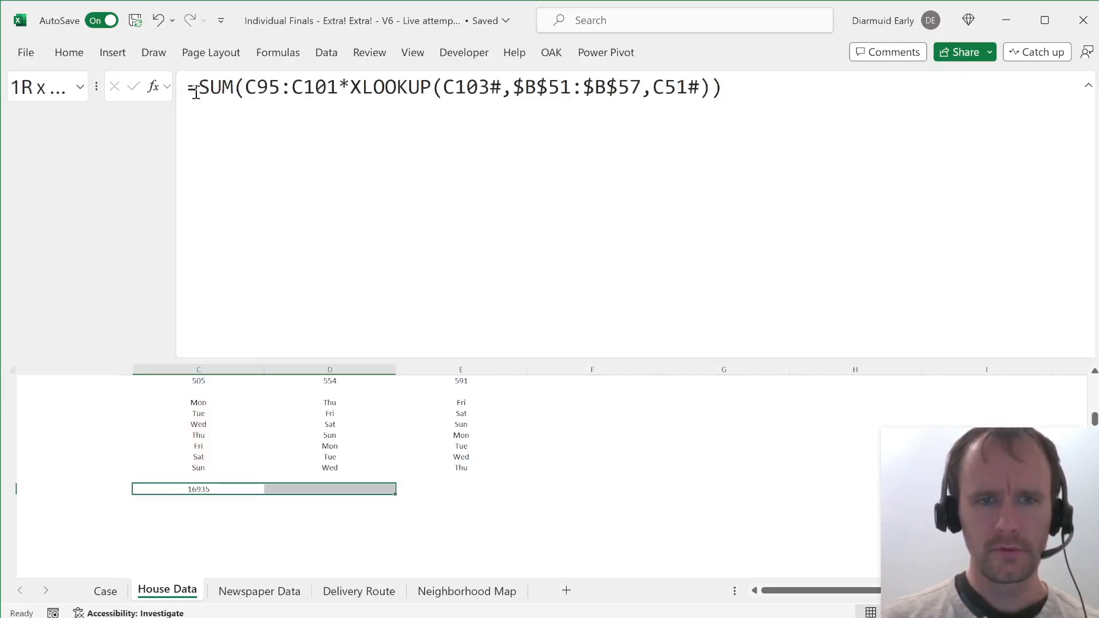
key(ctrl+r)
Step: Fill the column E block of date, delivery time, weekday and total formulas, E87:E111, across to column N
key(Right)
key(Right)
key(Right)
key(Left)
key(ctrl+shift+Up)
key(ctrl+shift+Up)
key(ctrl+shift+Up)
key(ctrl+shift+Up)
key(ctrl+shift+Up)
key(ctrl+shift+Up)
key(ctrl+shift+Up)
key(ctrl+shift+Up)
key(ctrl+shift+Up)
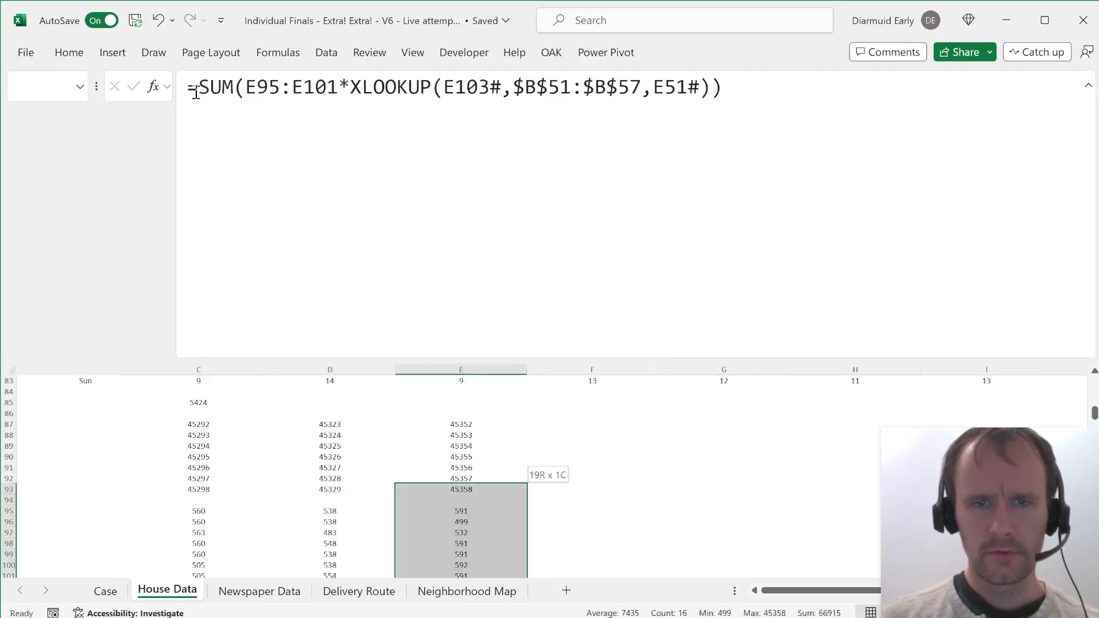
key(ctrl+shift+Down)
key(ctrl+shift+Down)
key(ctrl+shift+Down)
key(shift+Right)
key(shift+Right)
key(shift+Right)
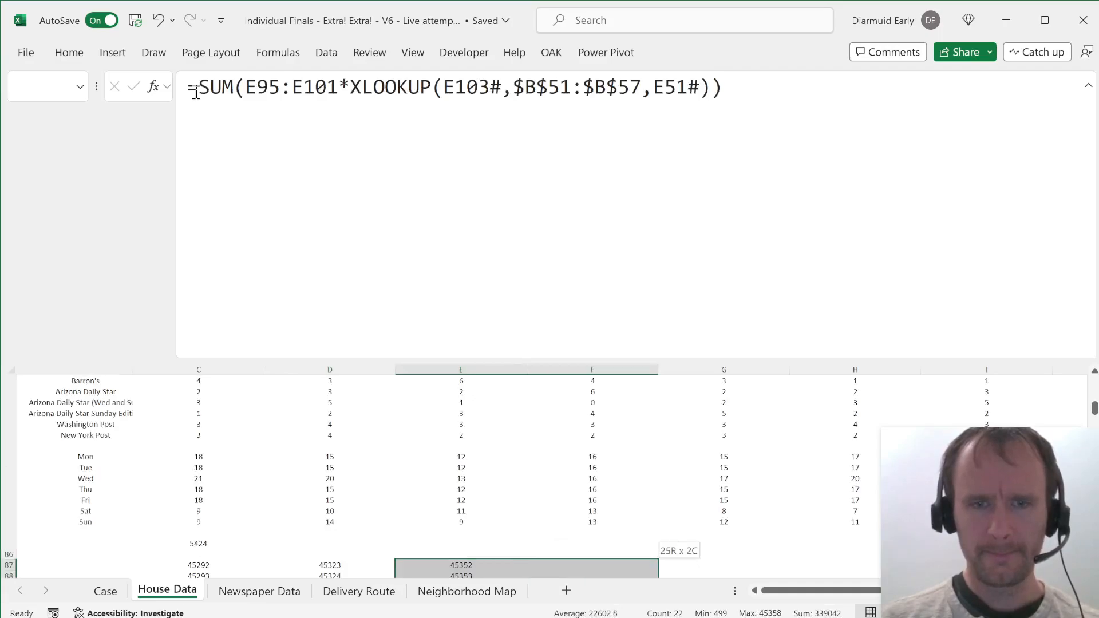
key(shift+Right)
key(shift+Right)
key(shift+Right)
key(shift+Right)
key(shift+Right)
key(shift+Right)
key(shift+Right)
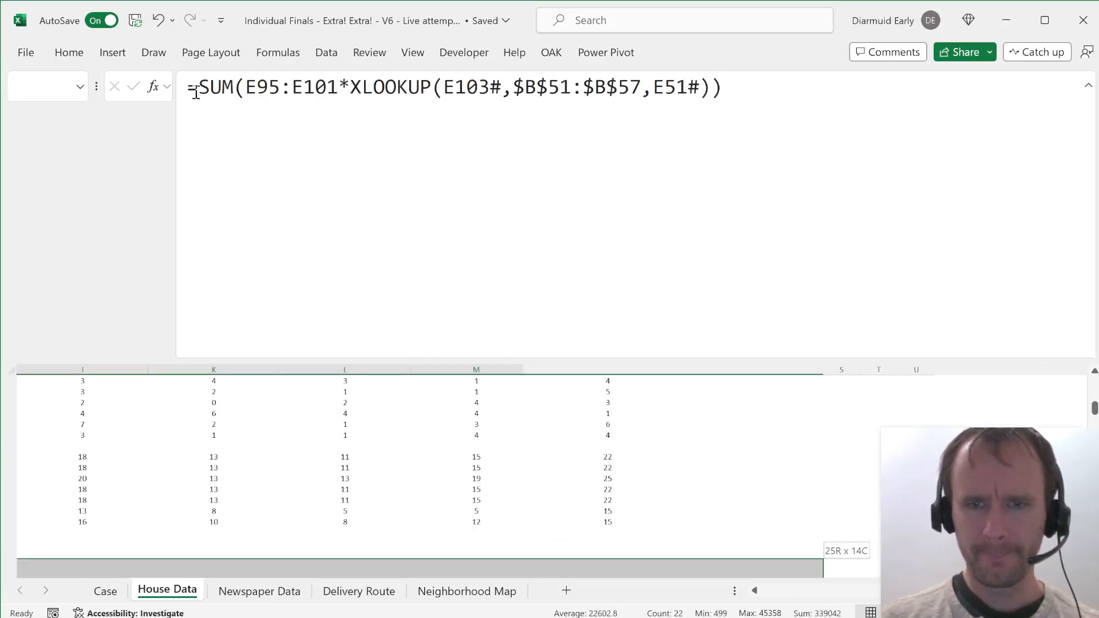
key(shift+Left)
key(shift+Left)
key(shift+Left)
key(shift+Right)
key(shift+Right)
key(ctrl+r)
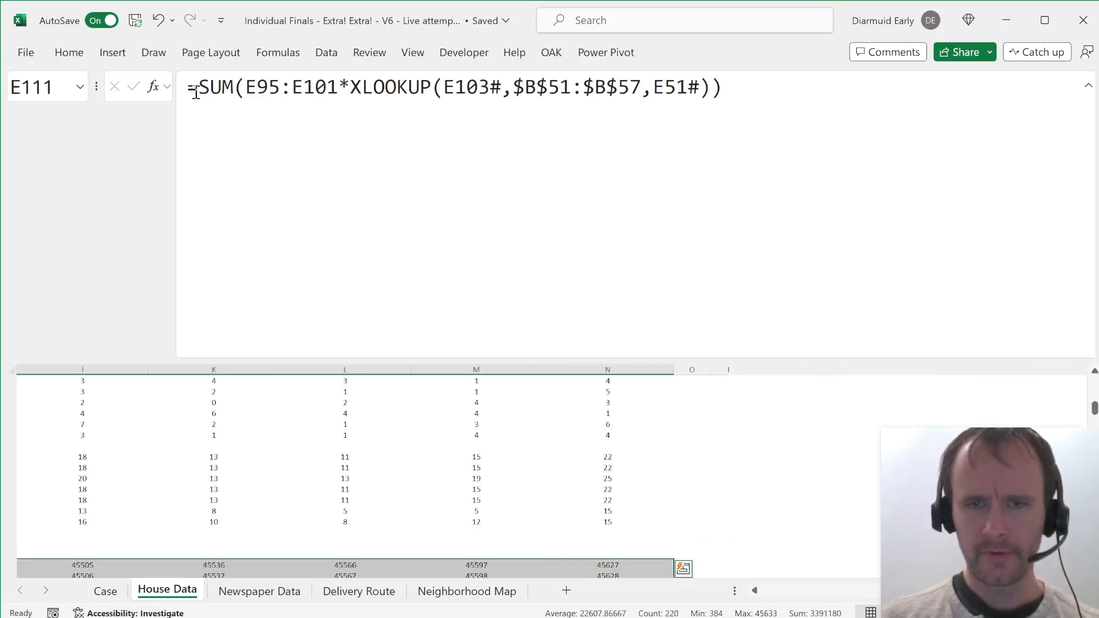
key(Down)
key(Down)
key(Left)
key(Left)
key(Left)
key(Up)
key(Up)
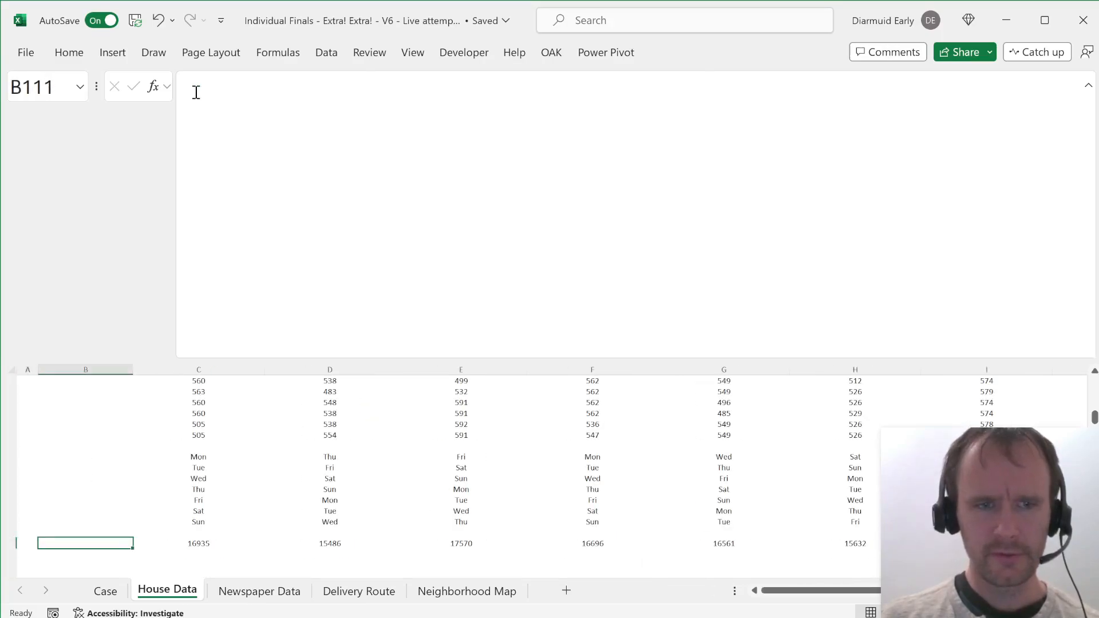
Step: Return to the bonus questions near the start of the Case sheet, shrinking the formula bar to show more rows
key(ctrl+Page_Up)
key(Up)
key(Up)
key(Up)
key(Up)
key(Up)
key(Up)
key(Up)
key(Up)
key(Up)
key(Up)
key(Up)
key(Up)
key(Up)
key(Up)
key(Up)
key(Up)
key(Up)
key(Up)
key(Up)
key(Up)
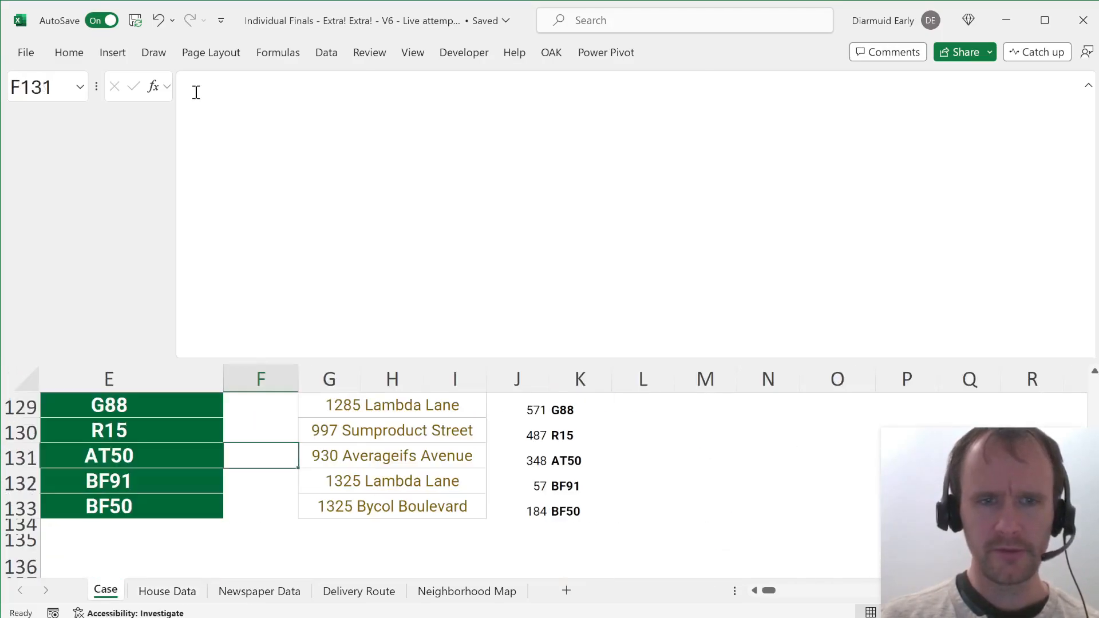
key(ctrl+Up)
key(ctrl+Home)
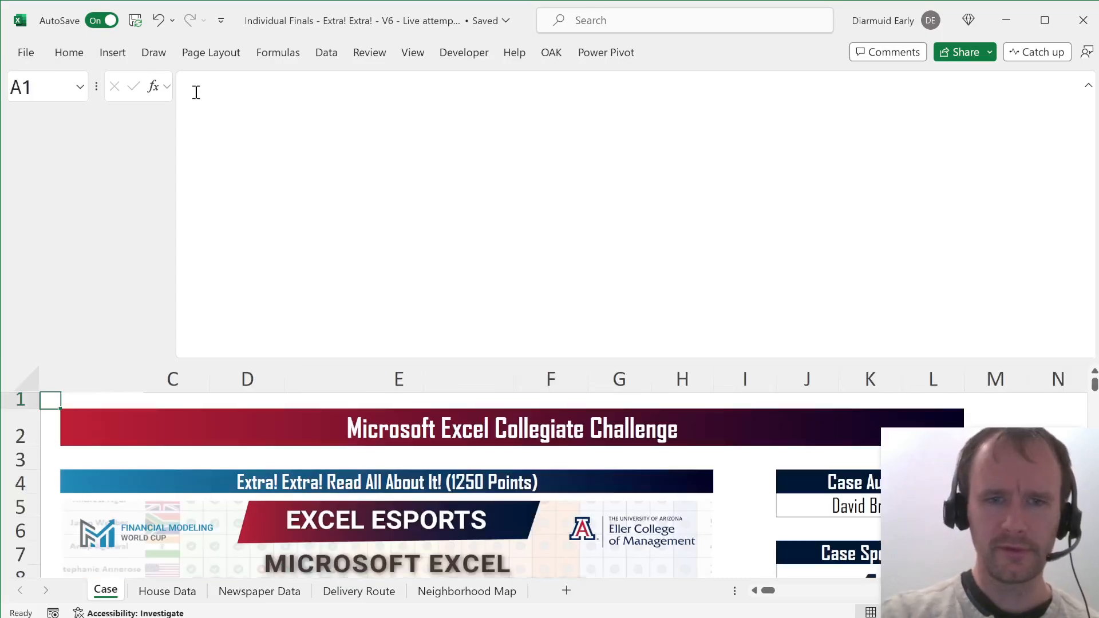
drag(445, 363, 437, 136)
scroll(454, 382, down, 9)
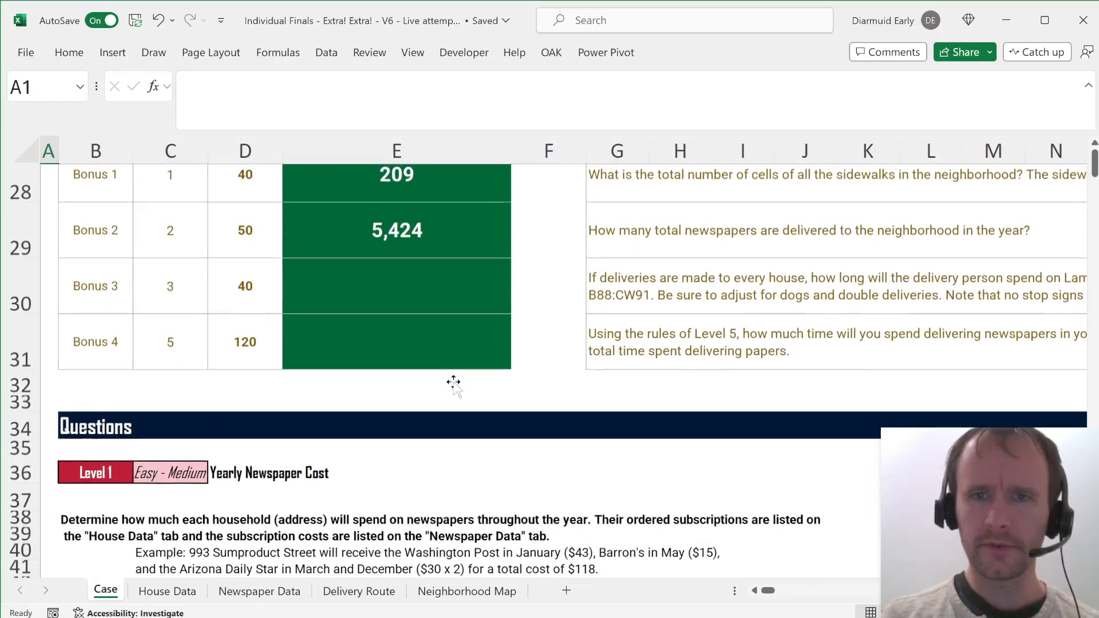
Step: Read the Bonus 4 question in G31 about delivery time in the busiest month
click(649, 352)
key(Left)
key(Left)
key(Left)
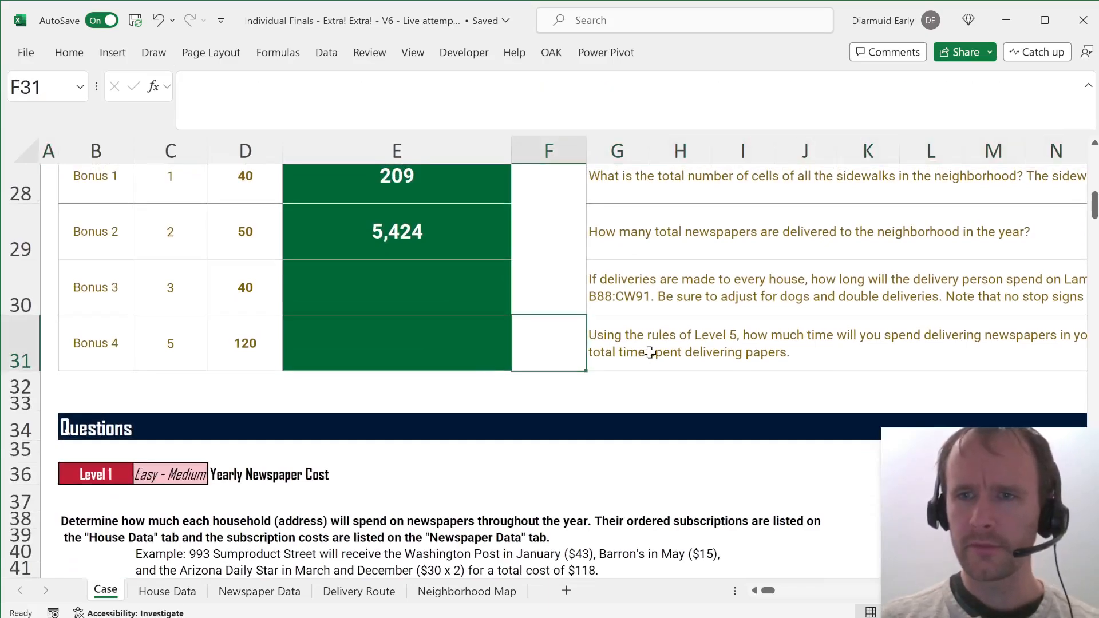
key(Right)
key(Right)
key(Right)
key(Right)
key(Left)
key(Left)
key(Left)
key(Left)
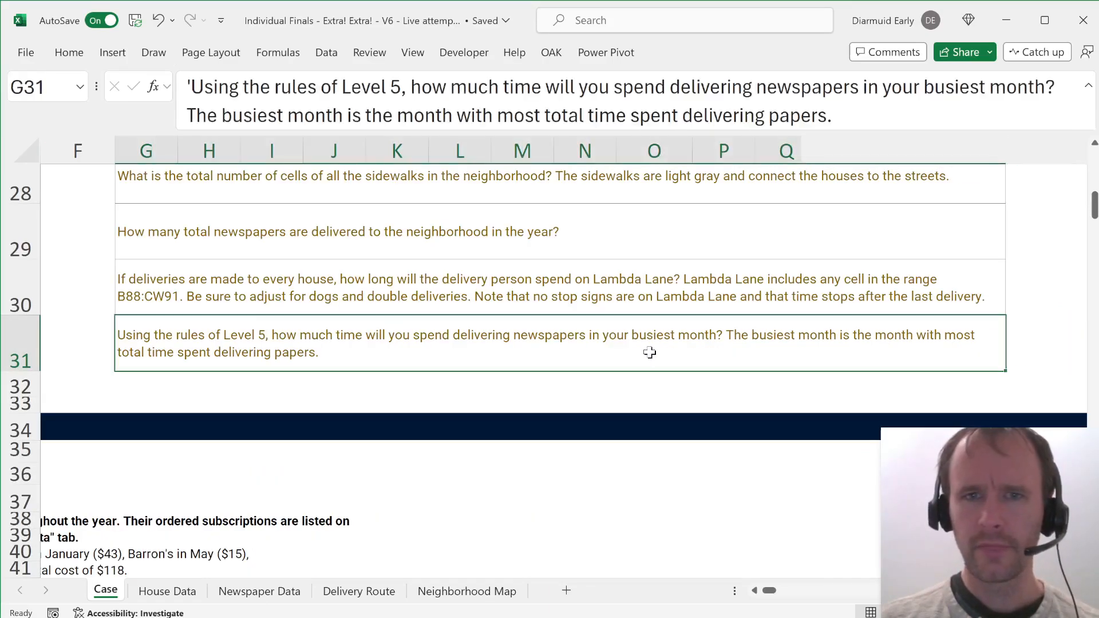
Step: Answer Bonus 4 in E31 with the MAX of the monthly totals in House Data row 111, starting from C111
key(Right)
text(=)
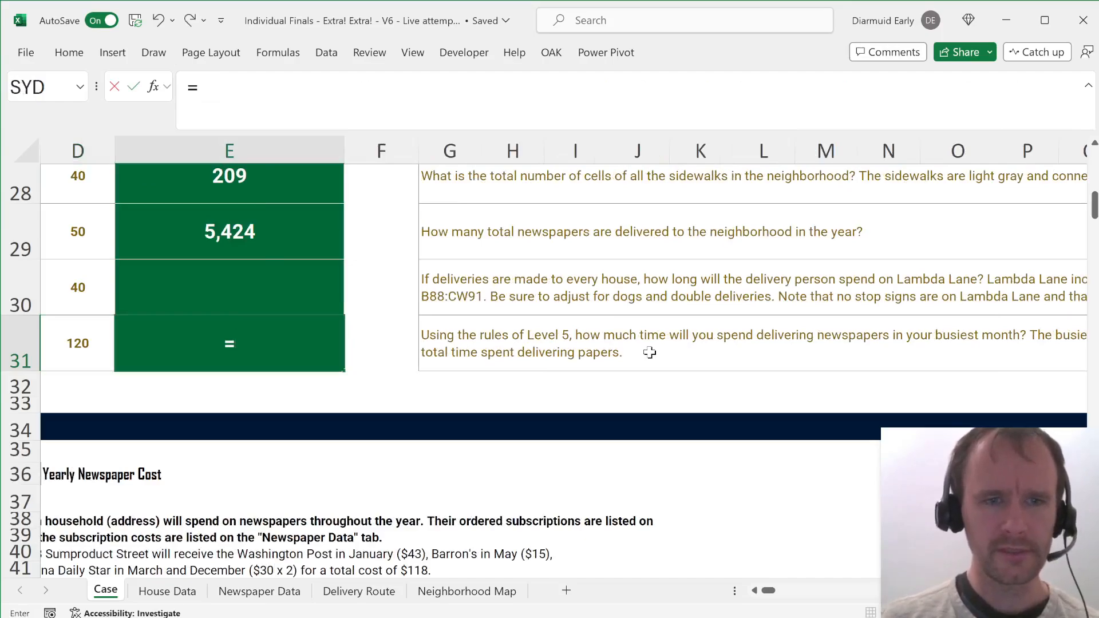
text(max)
key(Tab)
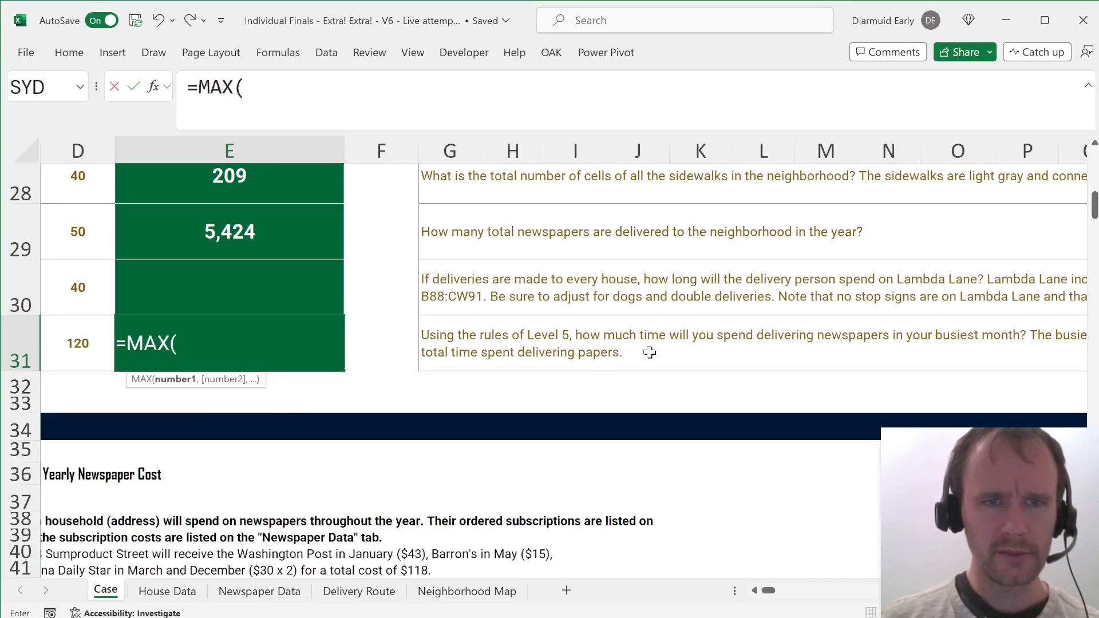
key(ctrl+Page_Down)
click(198, 315)
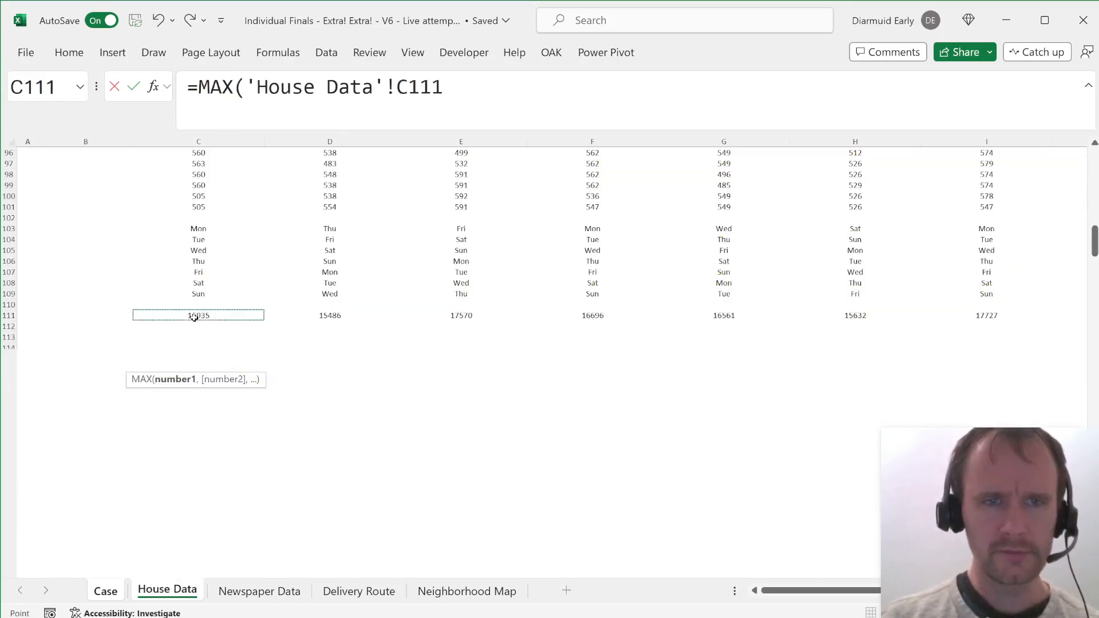
key(ctrl+shift+Right)
key(Return)
Step: Read the Bonus 3 question in G30 and select its Lambda Lane range B88:CW91 on the Neighborhood Map sheet
key(Up)
key(Up)
key(Right)
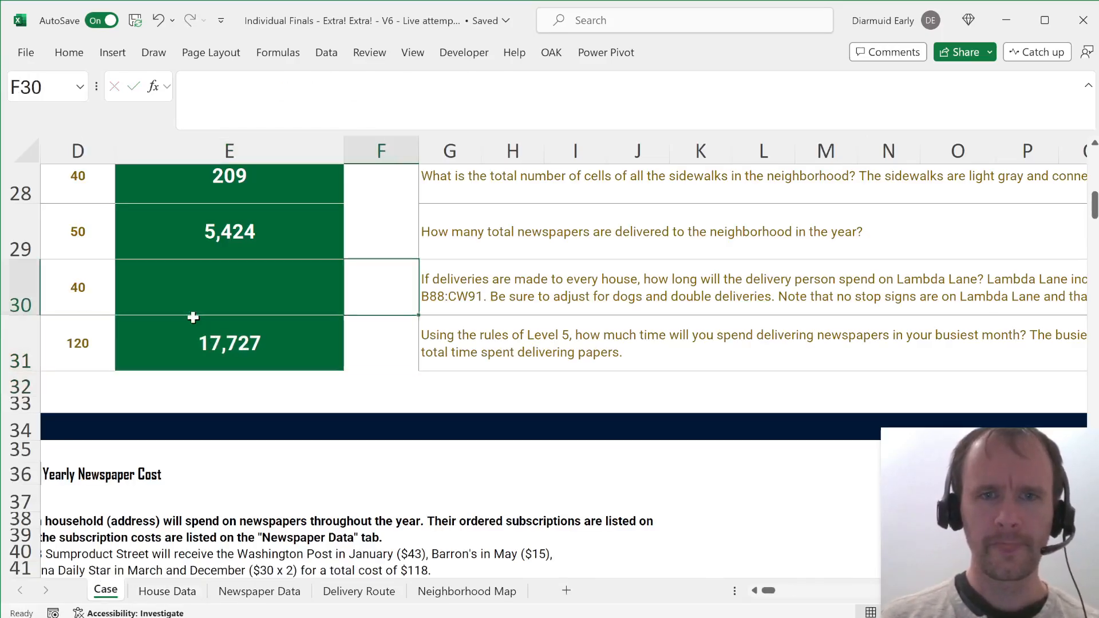
key(Right)
key(Up)
key(Down)
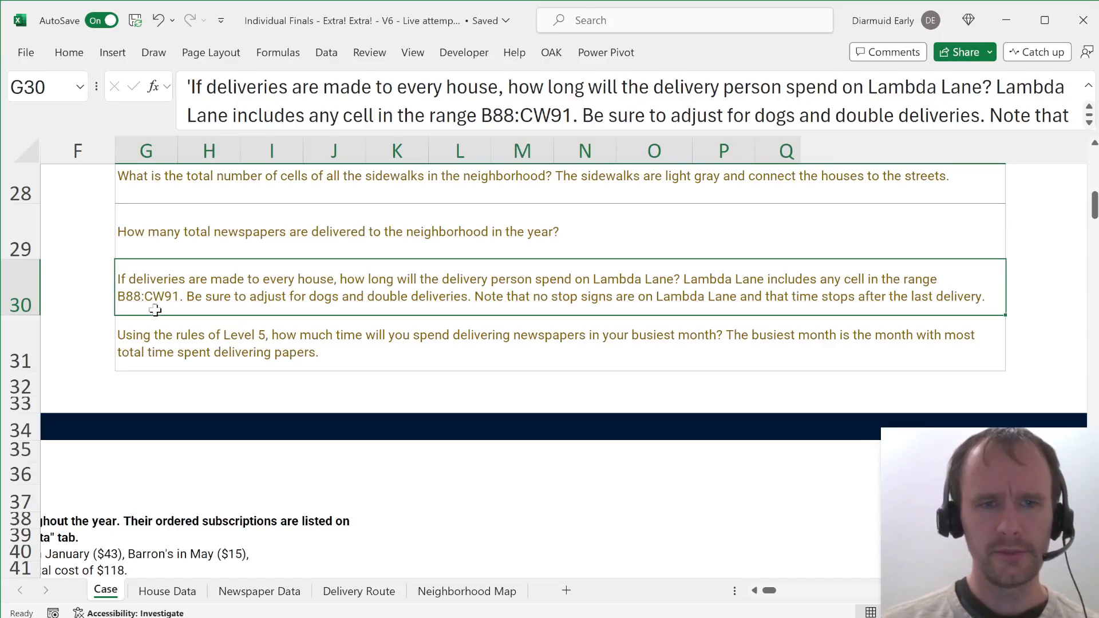
key(ctrl+Page_Down)
key(ctrl+Page_Down)
key(ctrl+Page_Down)
key(ctrl+Page_Down)
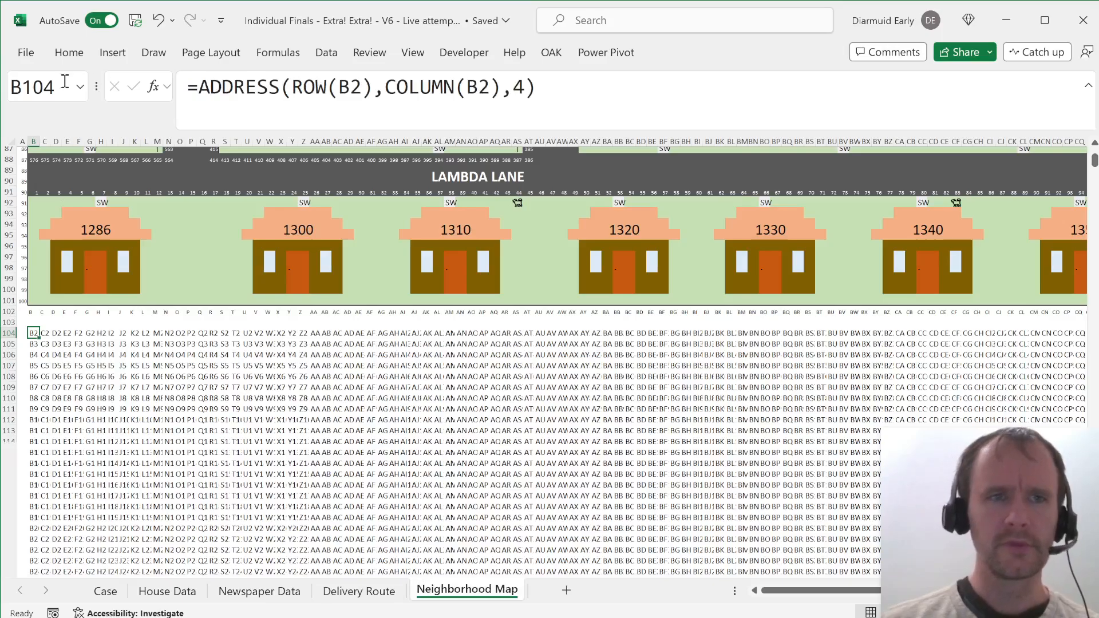
click(37, 92)
text(b)
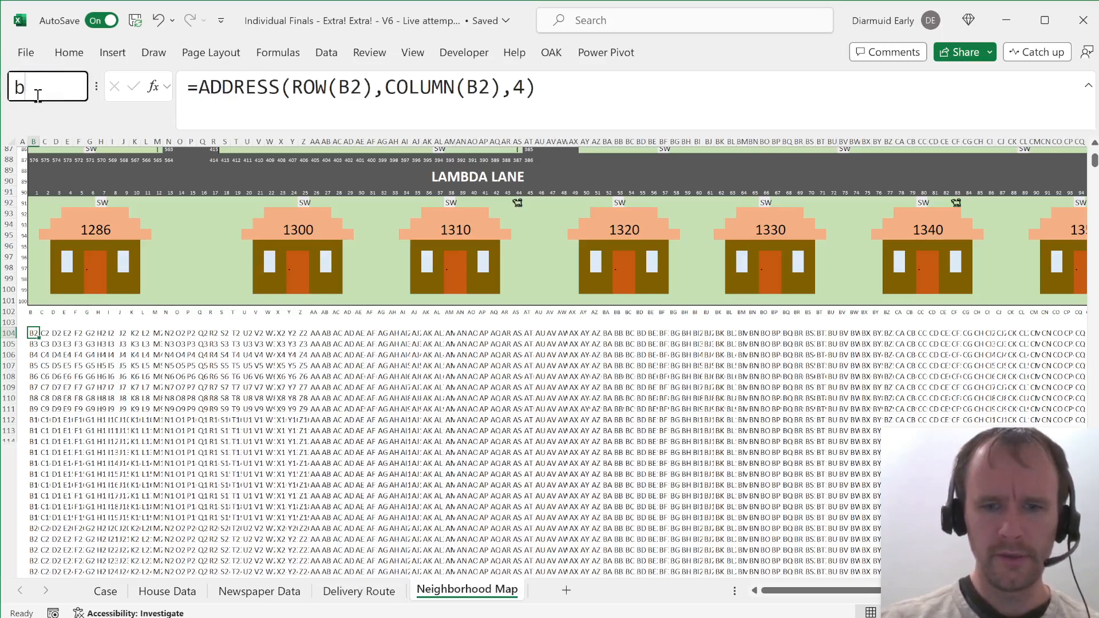
text(88:cw91)
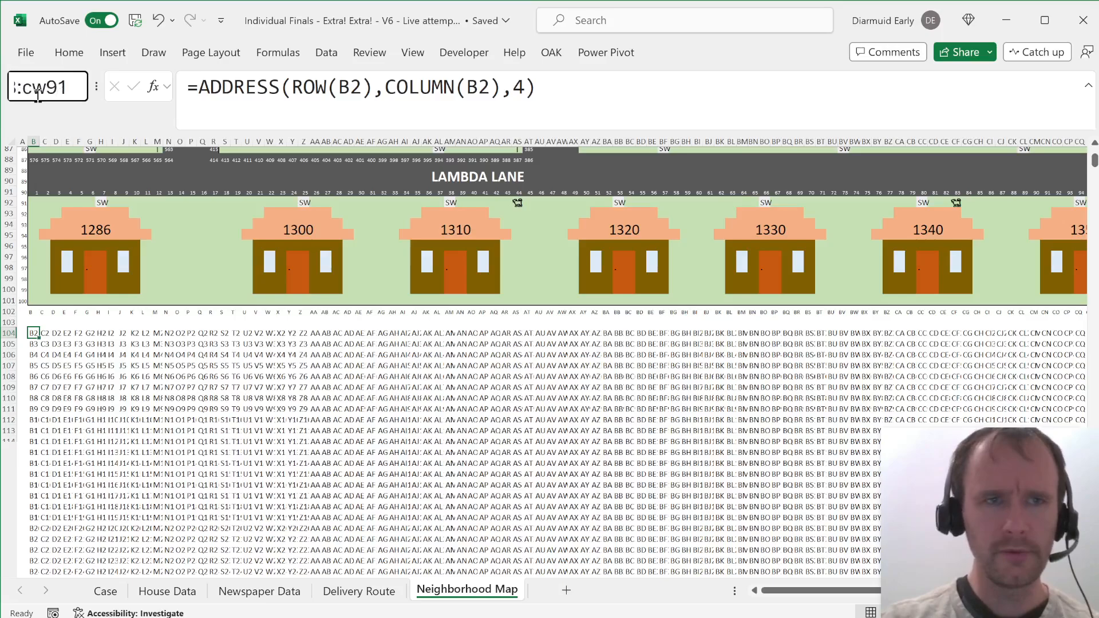
key(Return)
scroll(170, 194, up, 3)
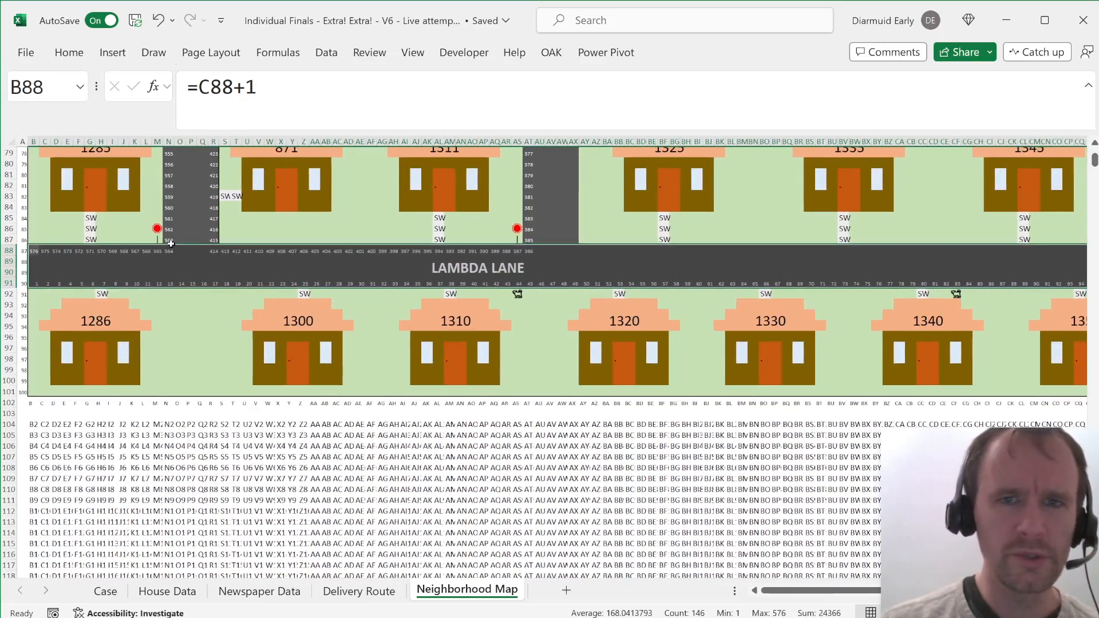
scroll(498, 354, right, 5)
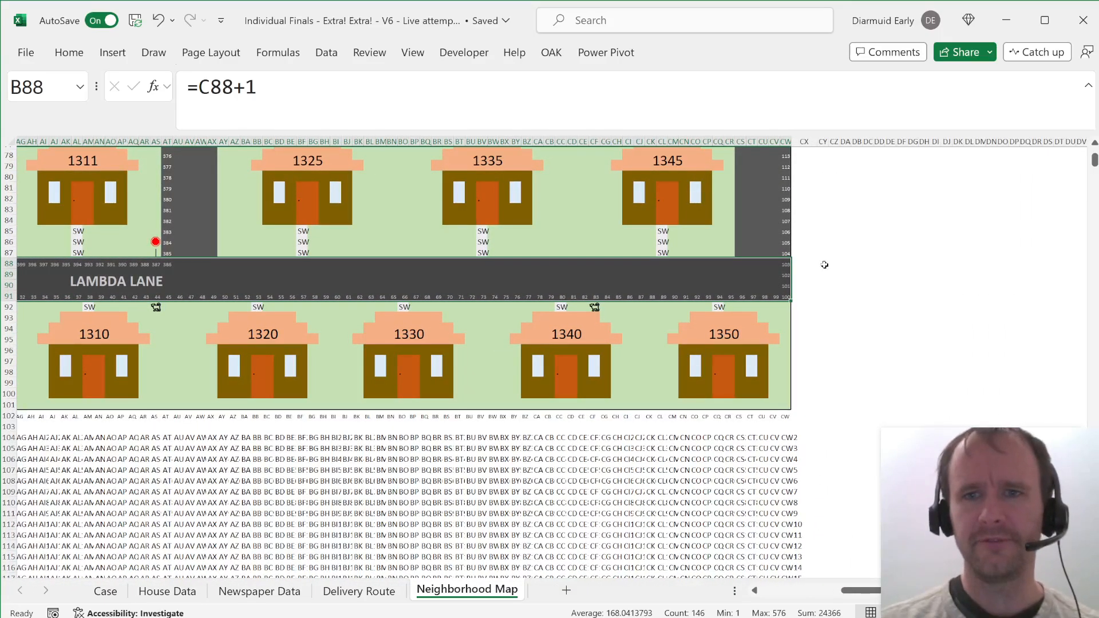
Step: Enter =COUNT(A88:CW91) in CY88 to count the numbered route cells on Lambda Lane
click(822, 263)
text(=)
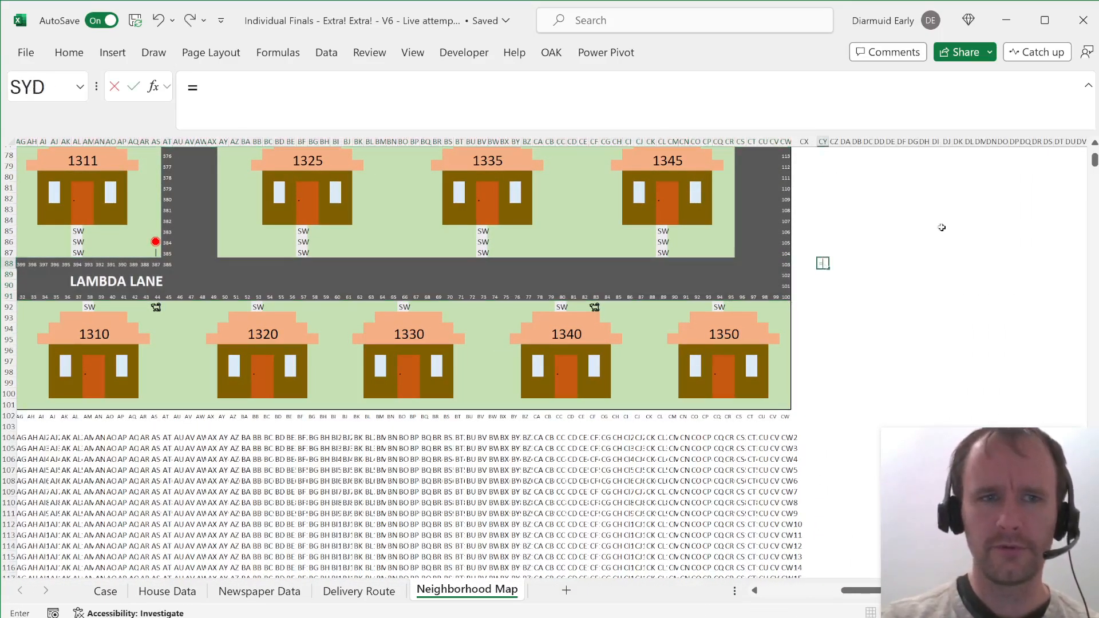
text(coun)
key(Tab)
key(Left)
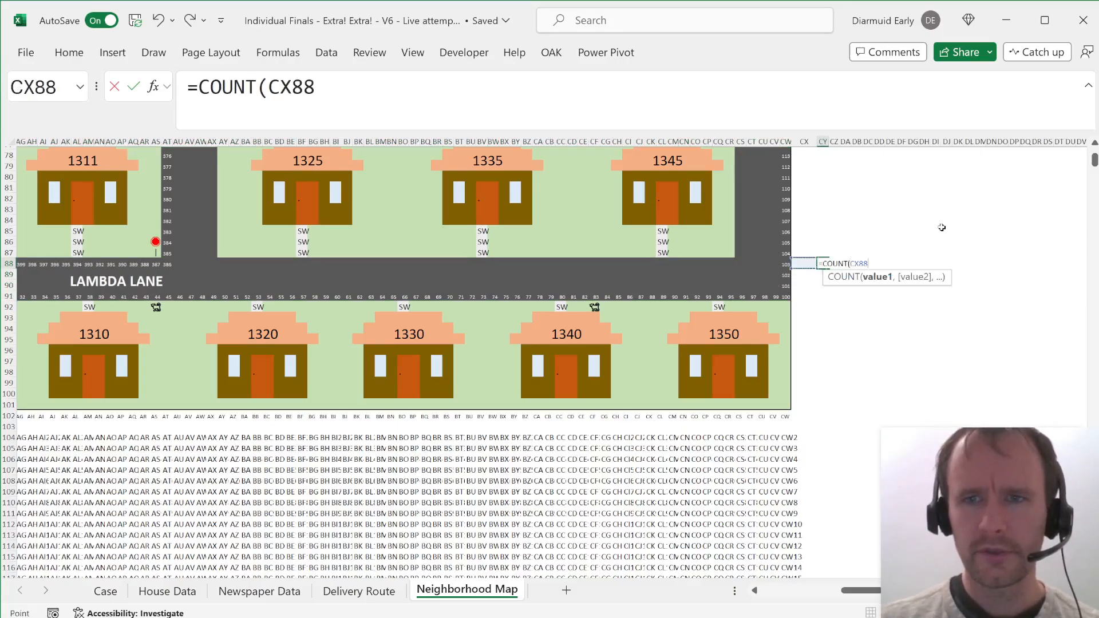
key(Left)
key(shift+Down)
key(shift+Down)
key(shift+Down)
key(ctrl+shift+Left)
key(ctrl+shift+Left)
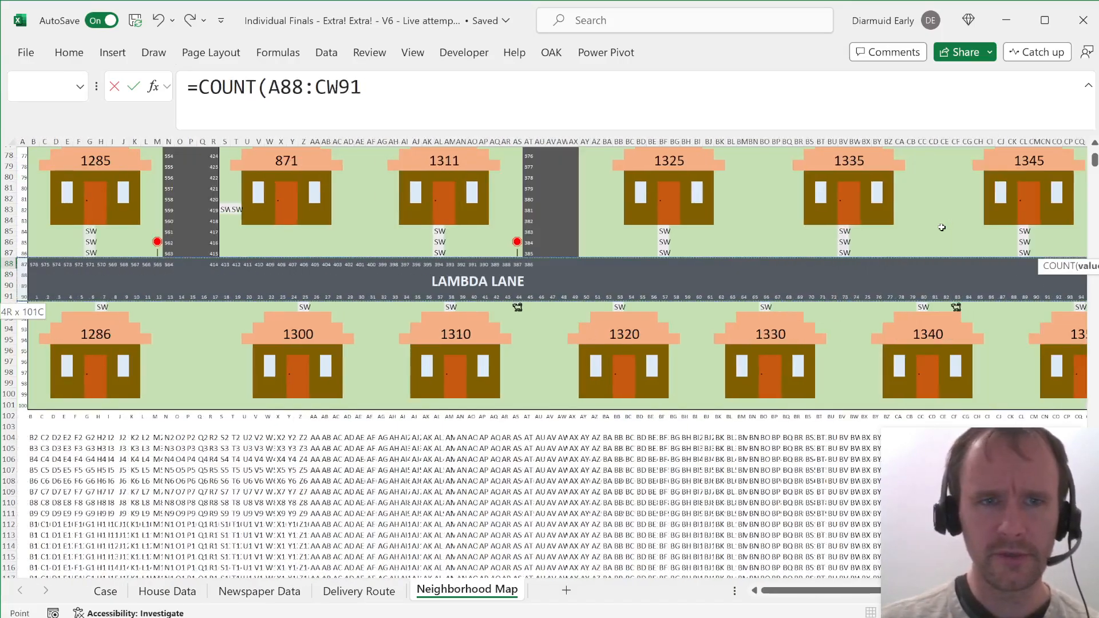
key(Return)
key(Up)
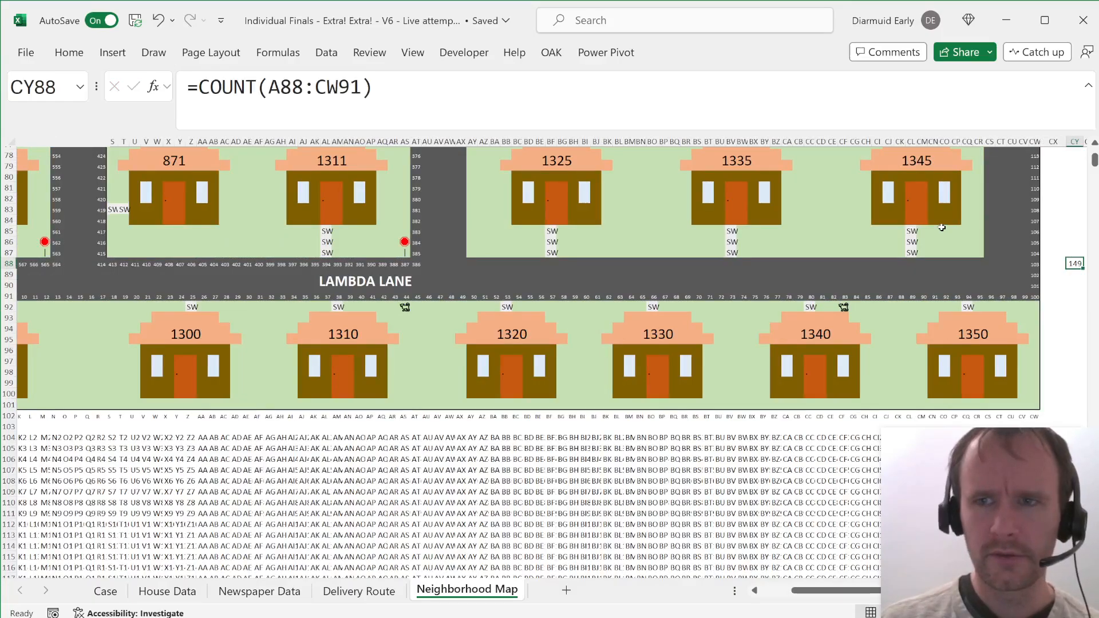
key(Right)
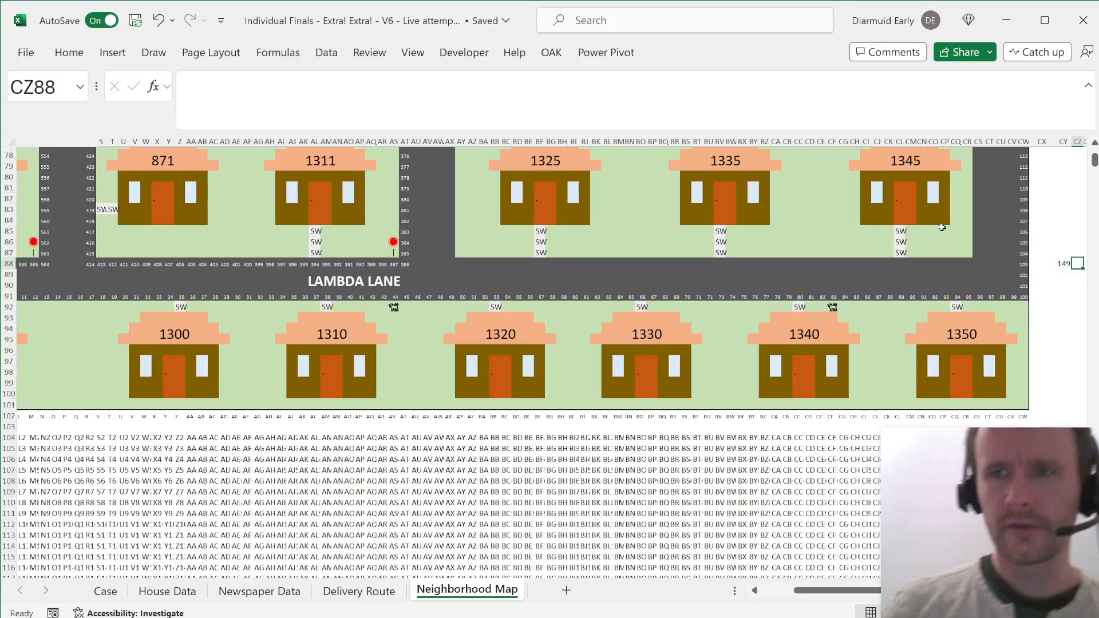
Step: Filter the House Address column on the Delivery Route sheet to addresses containing "lam"
key(Left)
key(Down)
key(ctrl+Page_Up)
key(ctrl+Page_Up)
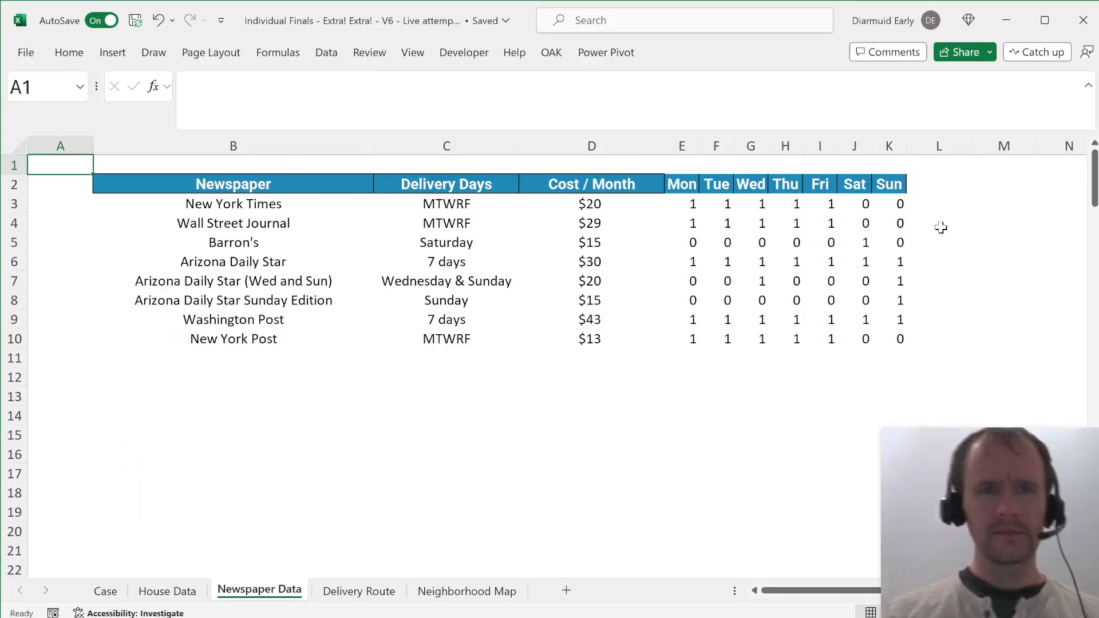
key(ctrl+Page_Down)
key(Right)
key(Left)
key(Left)
key(Left)
key(alt+Down)
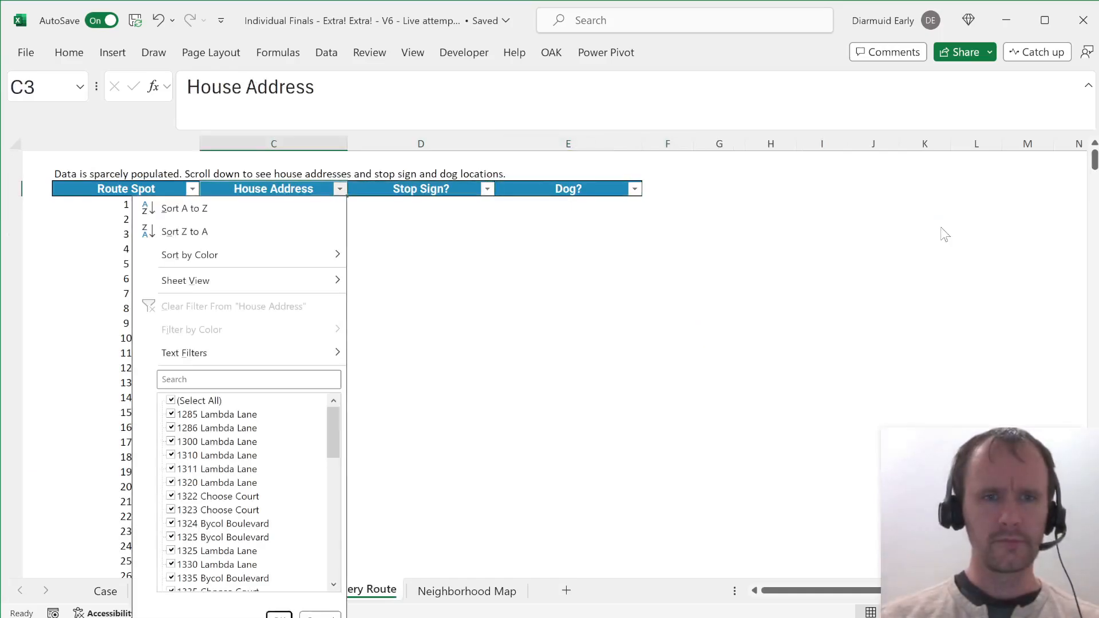
key(Down)
key(Tab)
key(Tab)
key(shift+Tab)
text(lam)
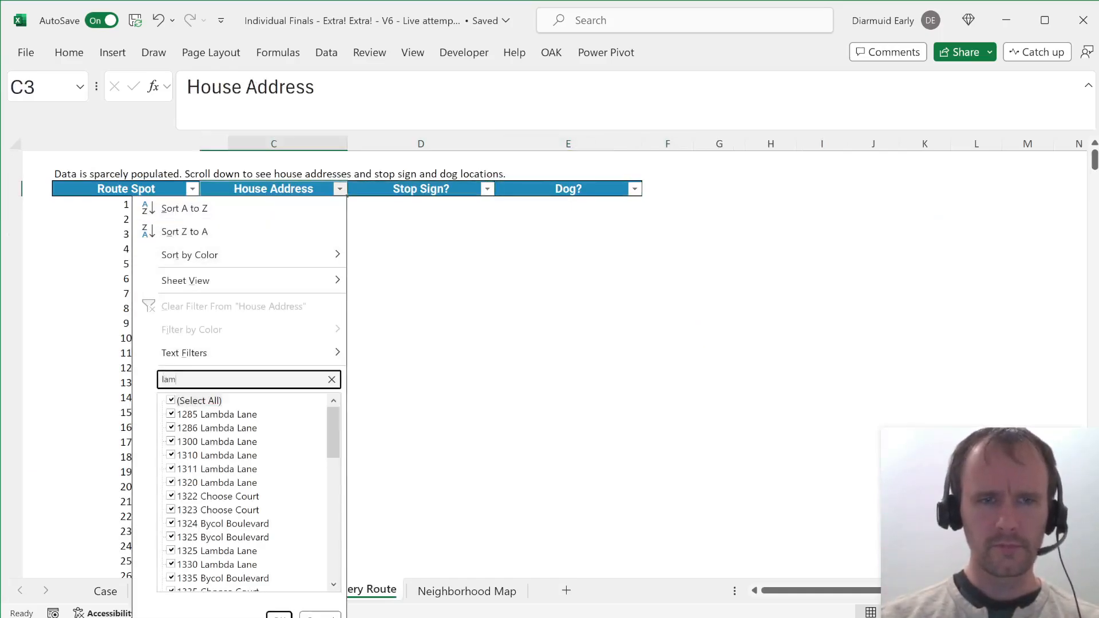
key(Return)
Step: Review the Route Spot values of the filtered Lambda Lane houses, selecting them up to the header
key(Left)
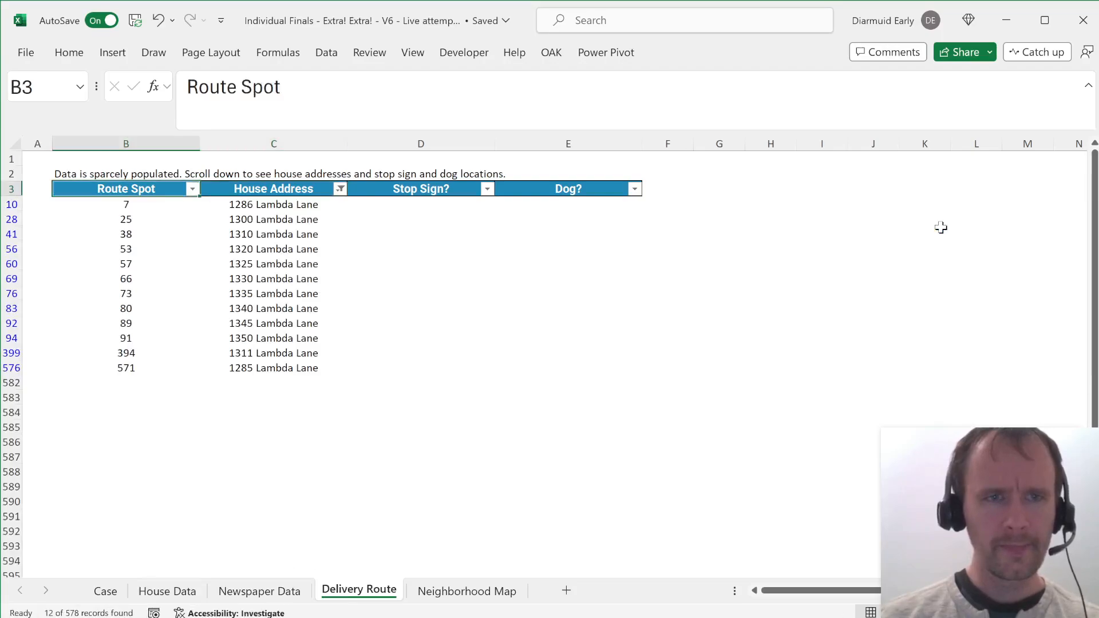
key(Down)
key(Down)
key(Down)
key(Down)
key(Down)
key(Down)
key(Down)
key(Down)
key(Down)
key(Down)
key(Down)
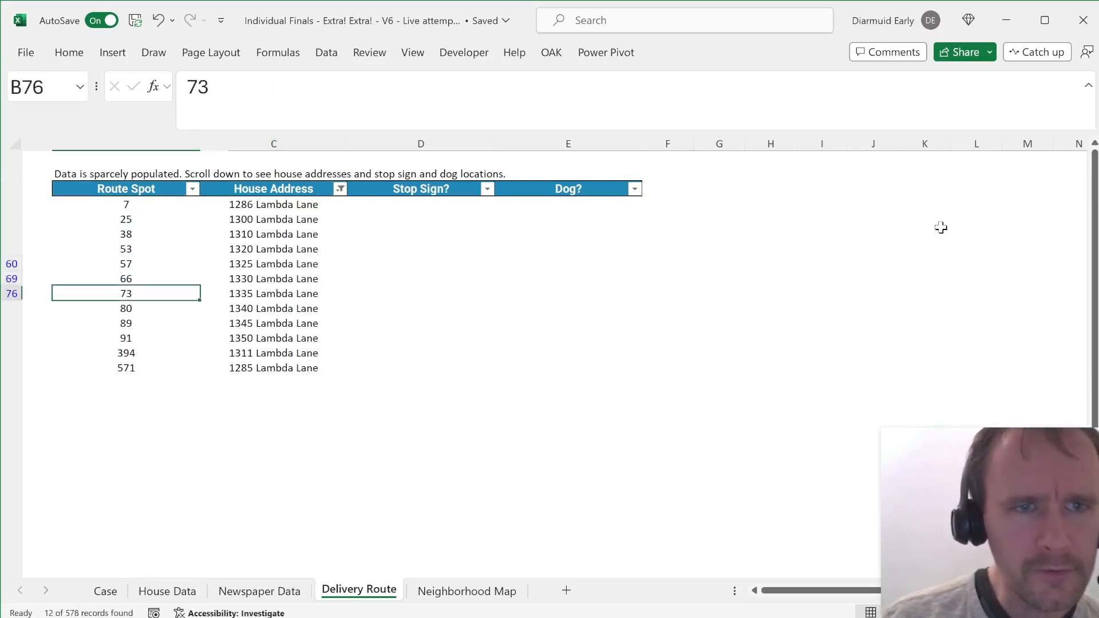
key(Down)
key(ctrl+shift+Up)
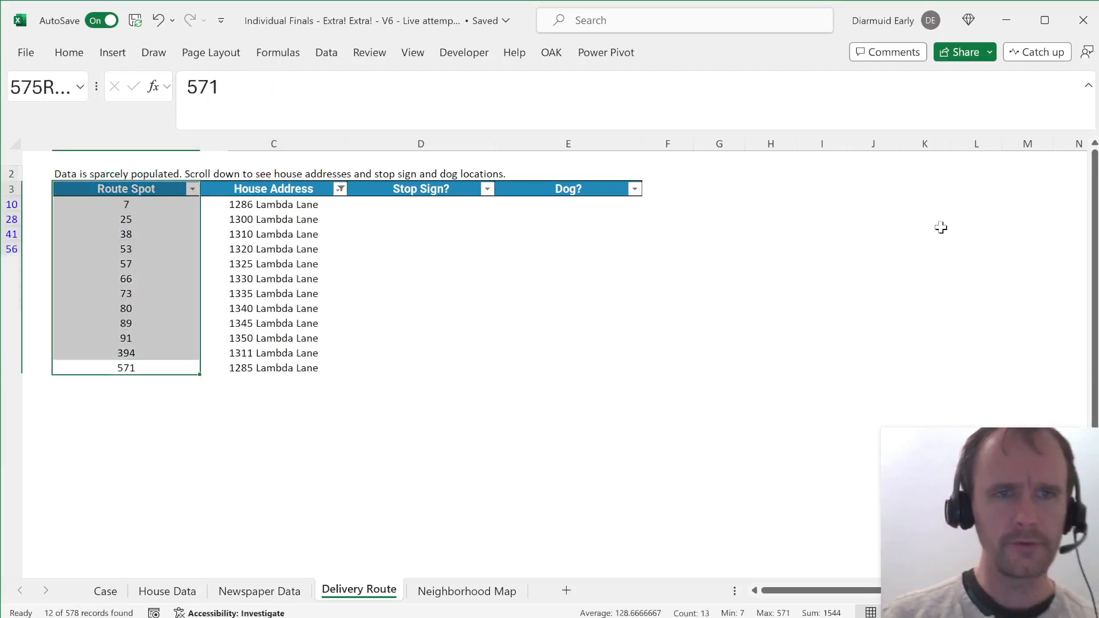
key(shift+Down)
Step: Move the COUNT formula from CY88 to CZ88 on the Neighborhood Map sheet and autofit its column
key(ctrl+Page_Down)
key(Up)
key(Right)
key(Left)
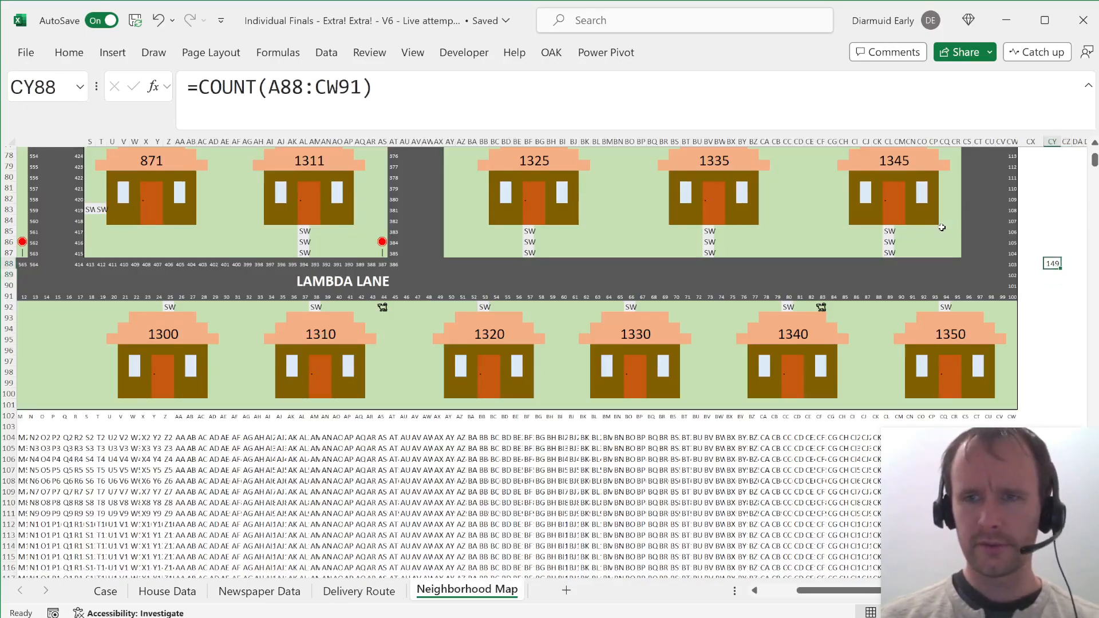
key(ctrl+x)
key(Right)
key(ctrl+v)
key(alt+h)
key(o)
key(i)
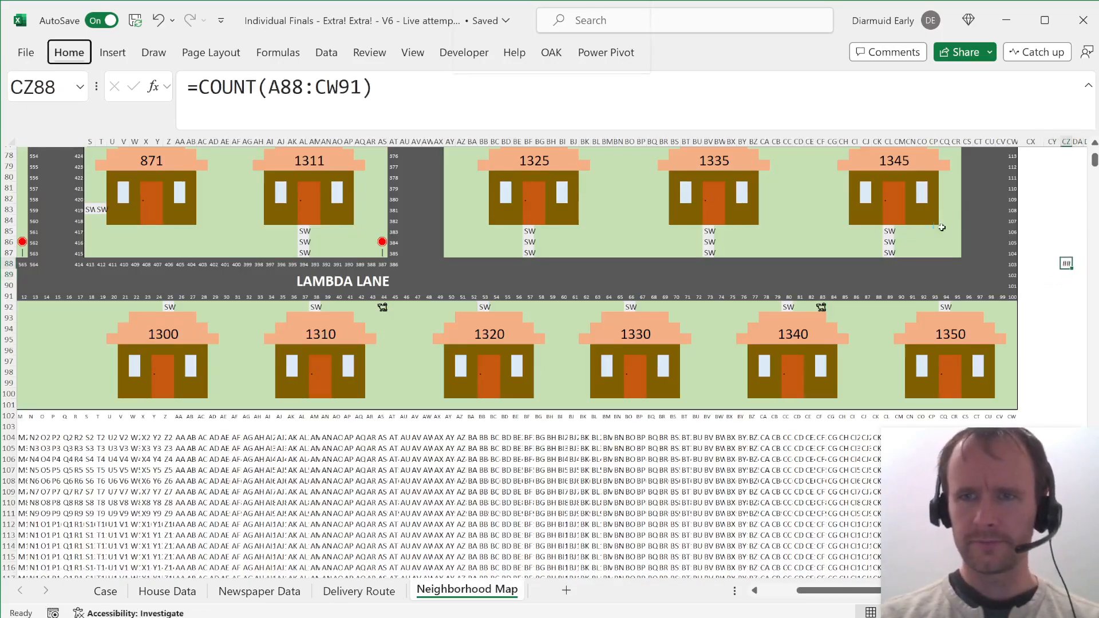
Step: Label the Lambda Lane cell count by entering Spots in CY88
key(Left)
text(Sport)
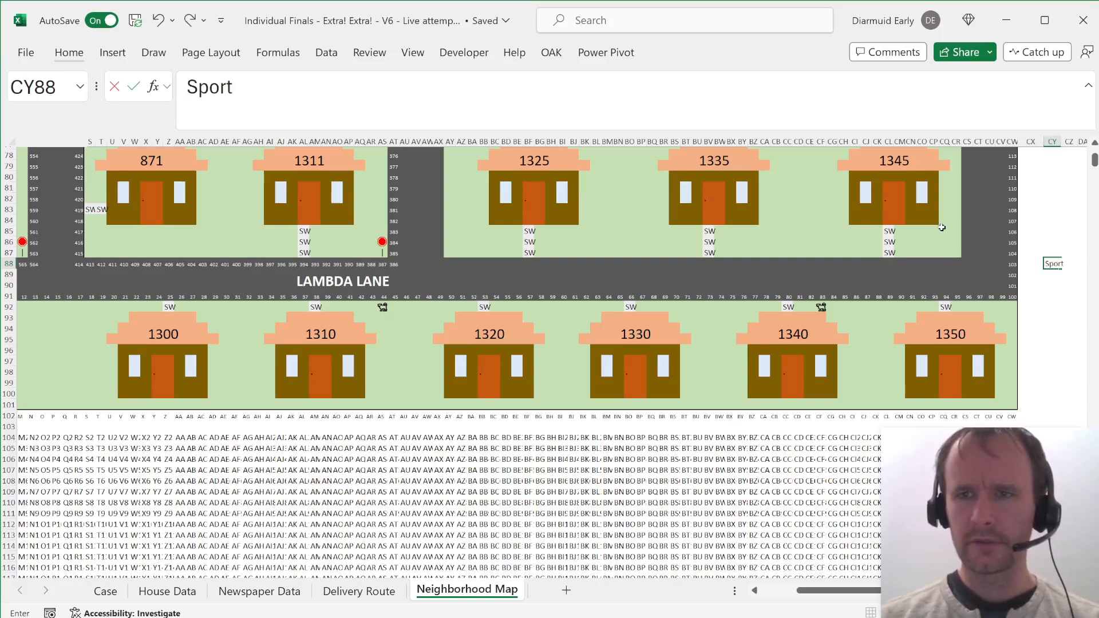
key(BackSpace)
key(Return)
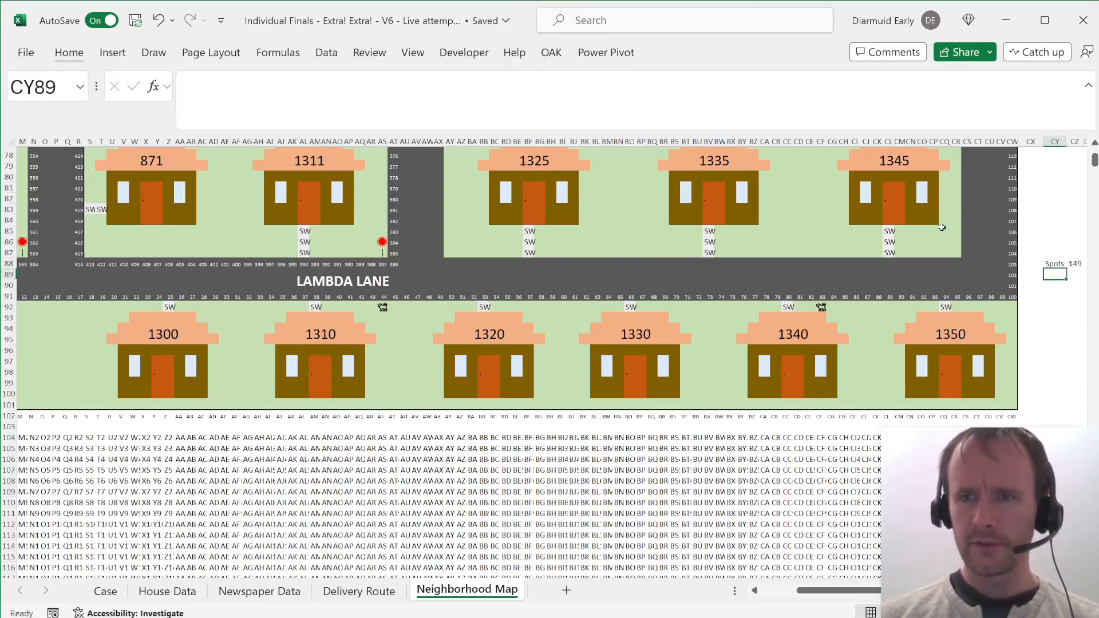
Step: Enter the label Ad in CY89 and a COUNTIFS of "*LAMBDA*" over 'Delivery Route'!C:C in CZ89
text(Ad)
key(Tab)
text(=countifs)
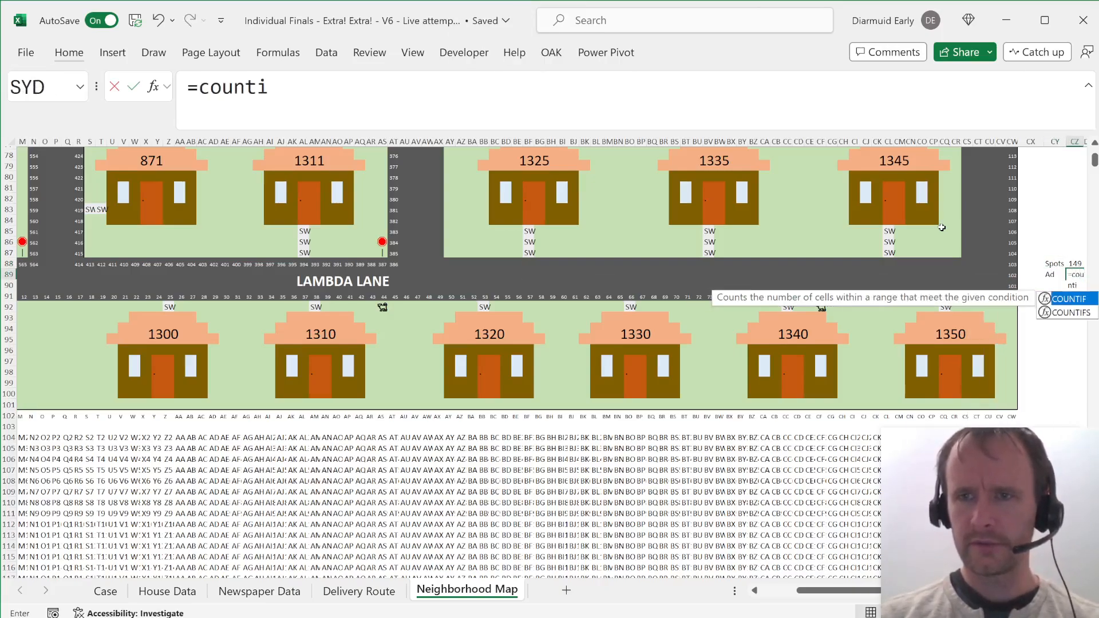
key(Tab)
key(ctrl+Page_Up)
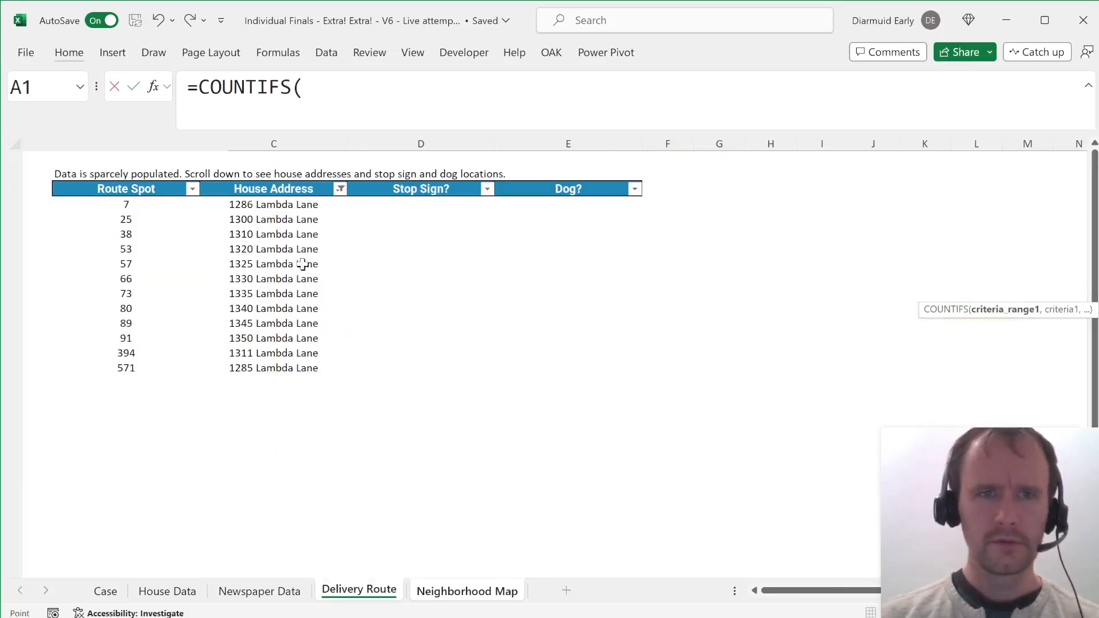
click(276, 262)
key(ctrl+space)
text(,"*)
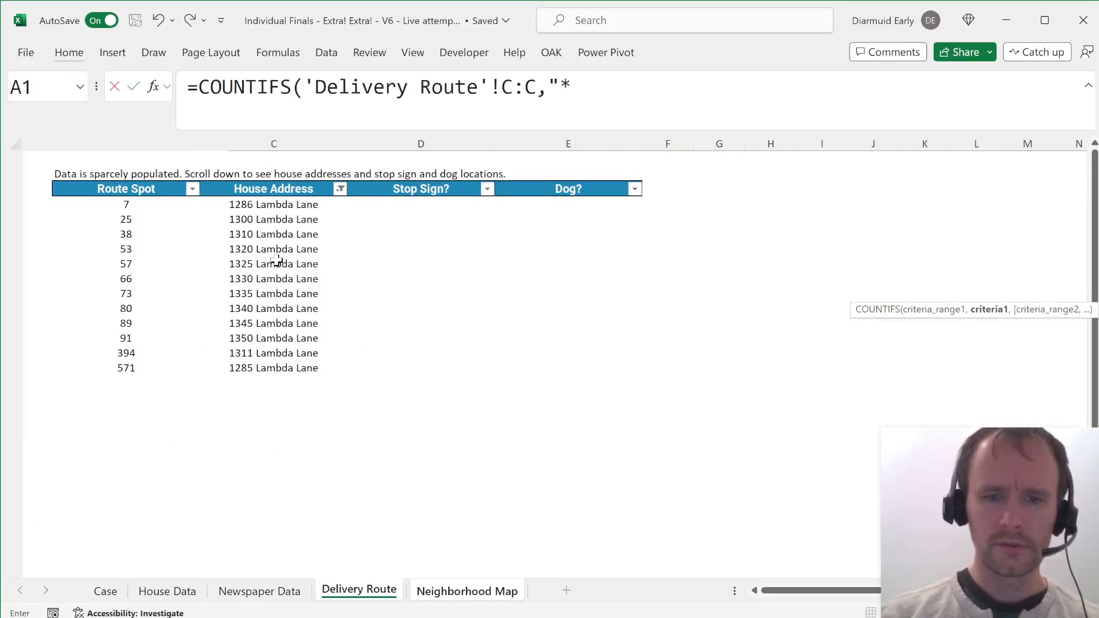
text(LAMBDA*)
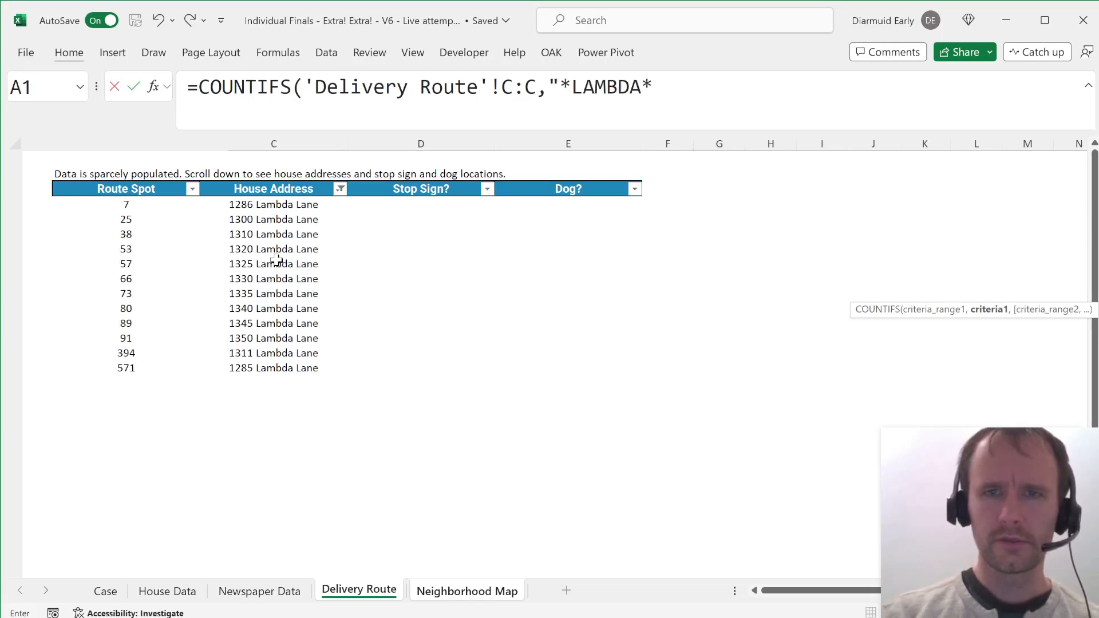
text())
key(Return)
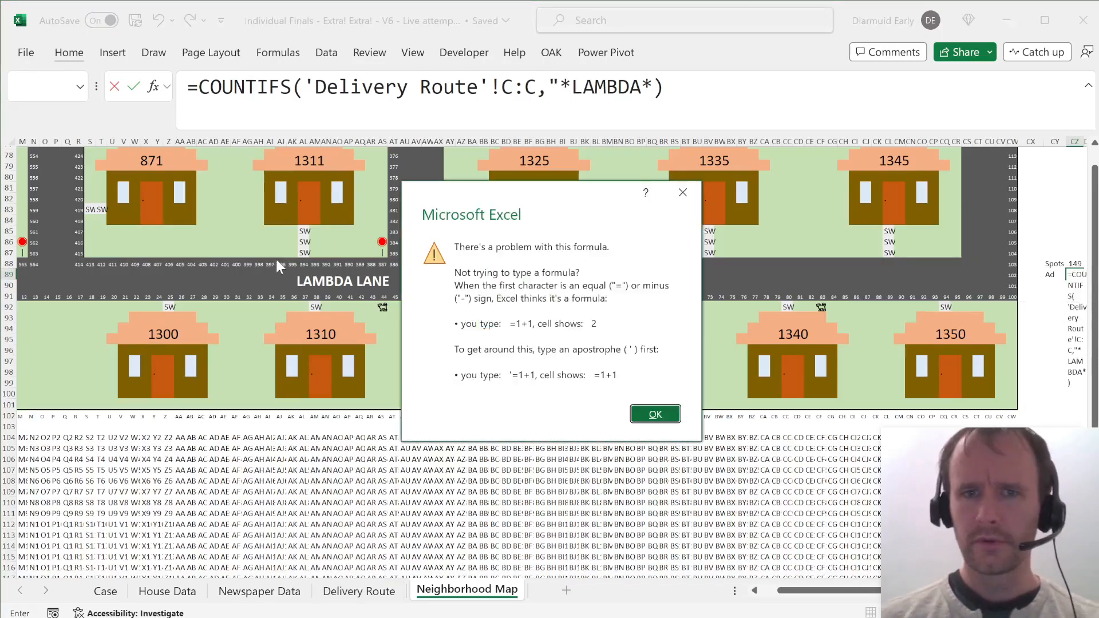
Step: Correct the CZ89 formula by adding the missing closing quotation mark after *LAMBDA*
key(Return)
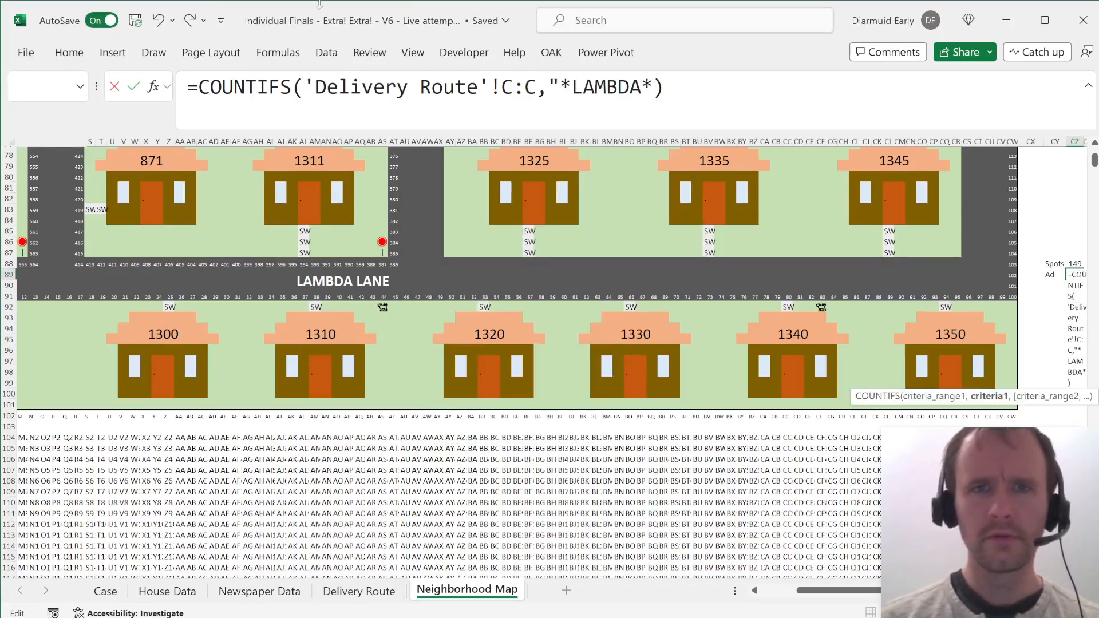
click(649, 87)
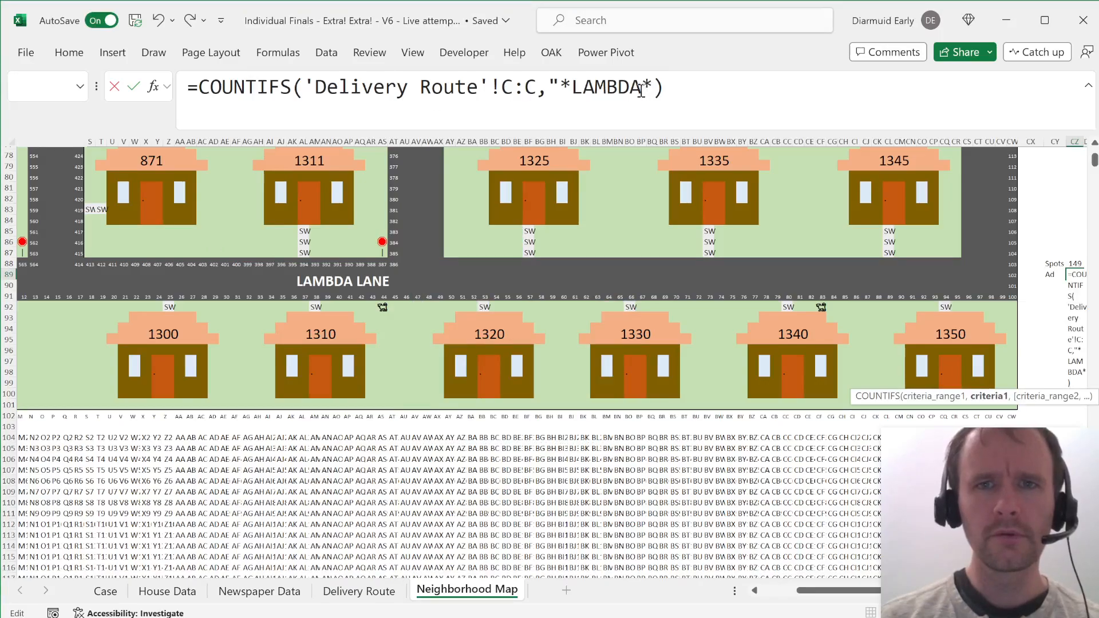
text(")
key(Return)
Step: Enter the label SS in CY90, below the Ad label
key(Right)
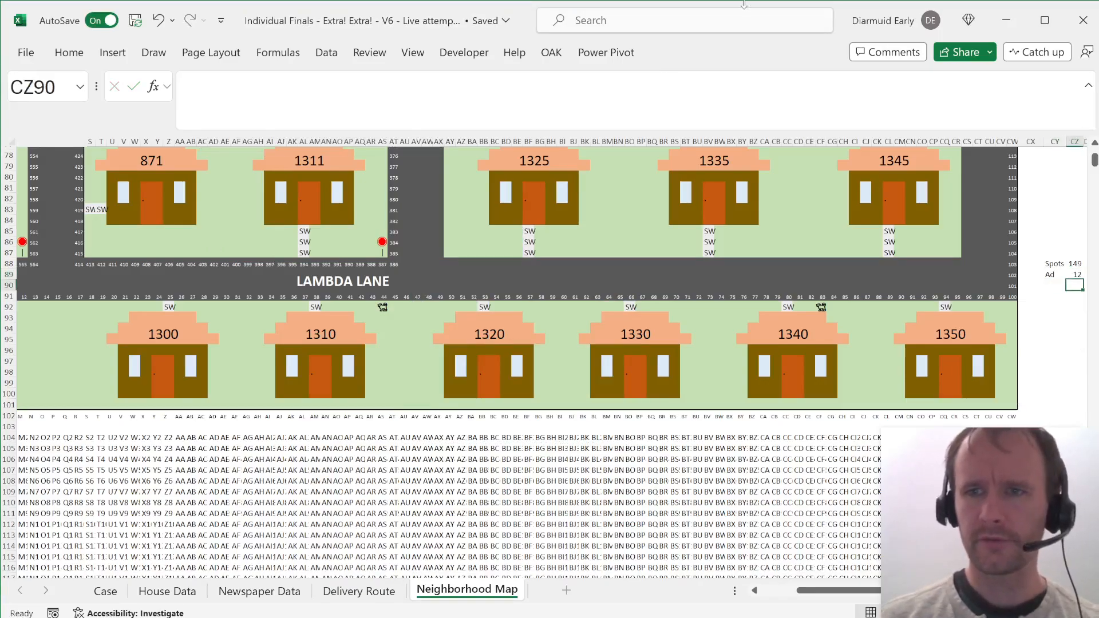
key(Up)
key(Left)
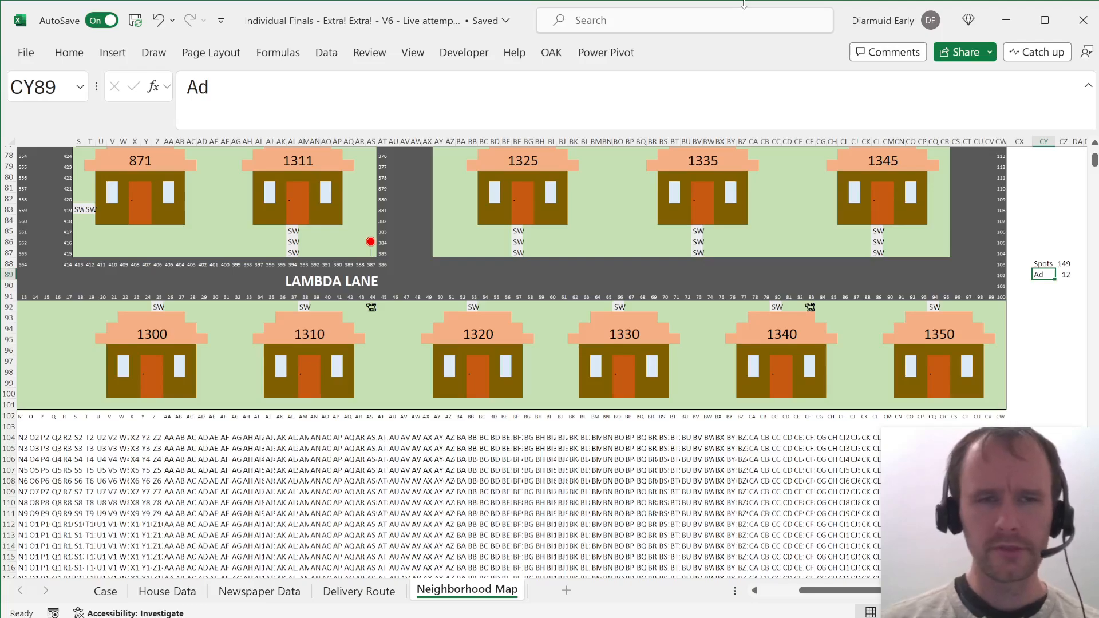
key(Down)
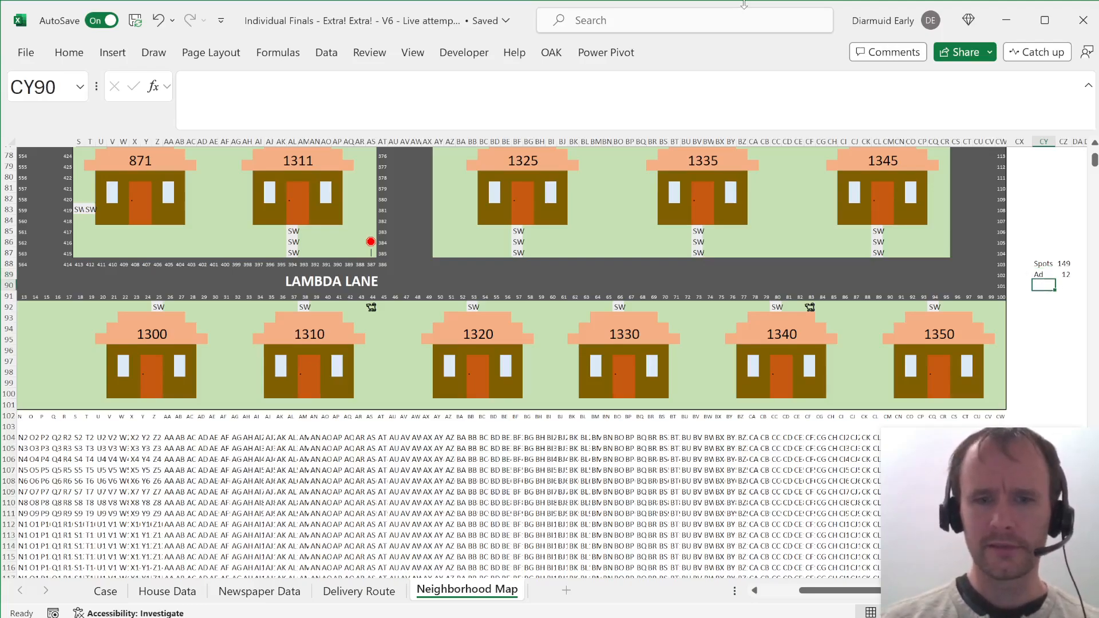
text(SS)
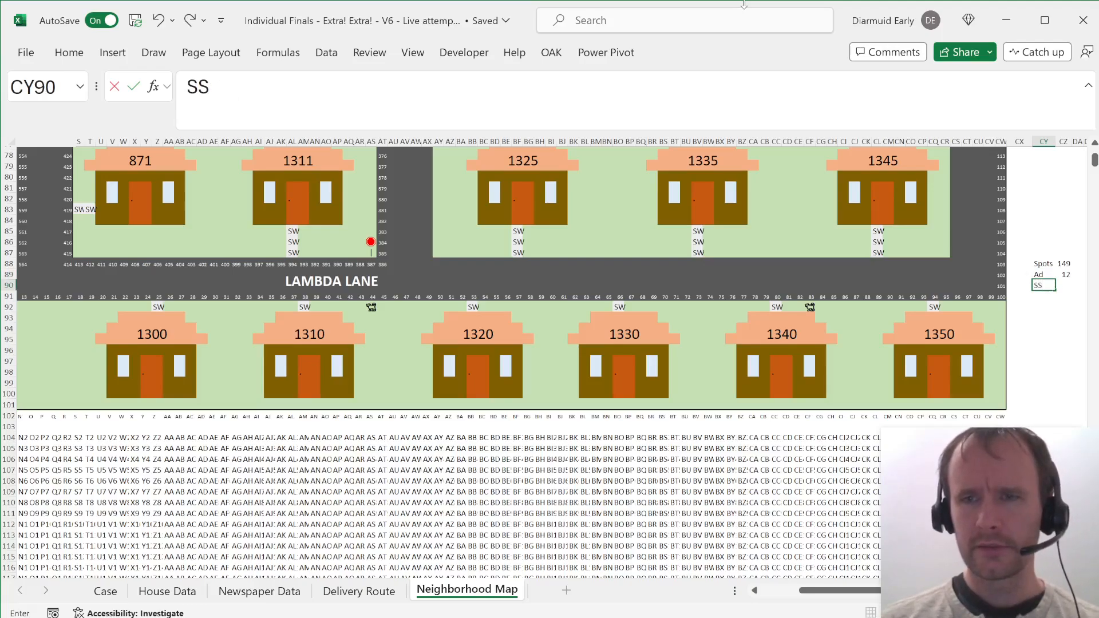
key(Right)
Step: Enter =TOCOL(B88:CW91) in DD88 to list the Lambda Lane cells in one column
key(Up)
key(Up)
key(Right)
key(Right)
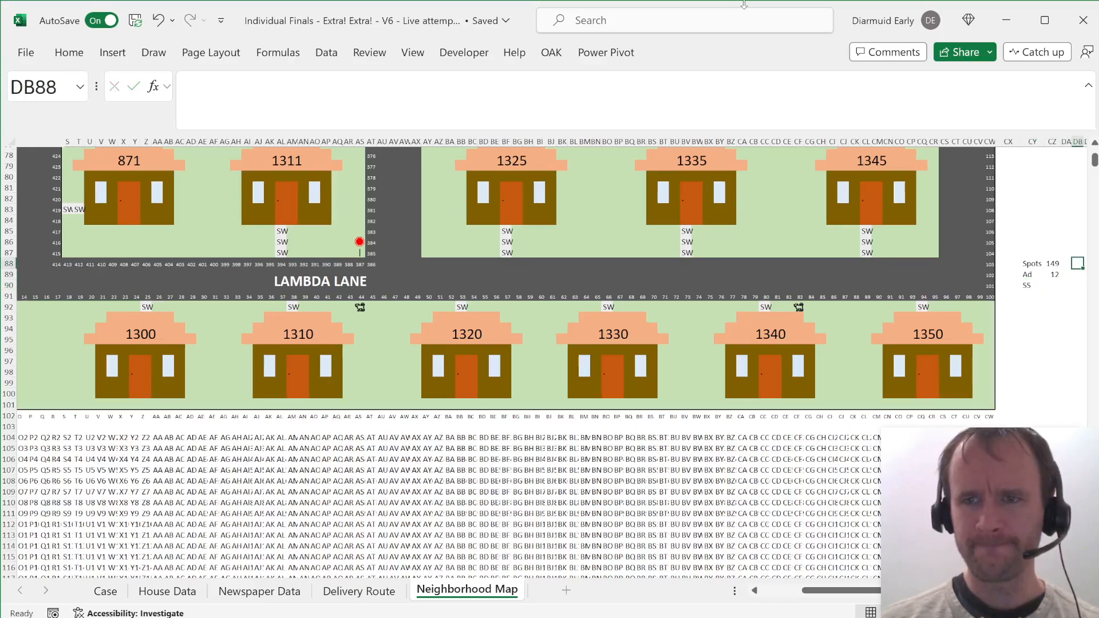
key(Right)
key(Right)
text(=to)
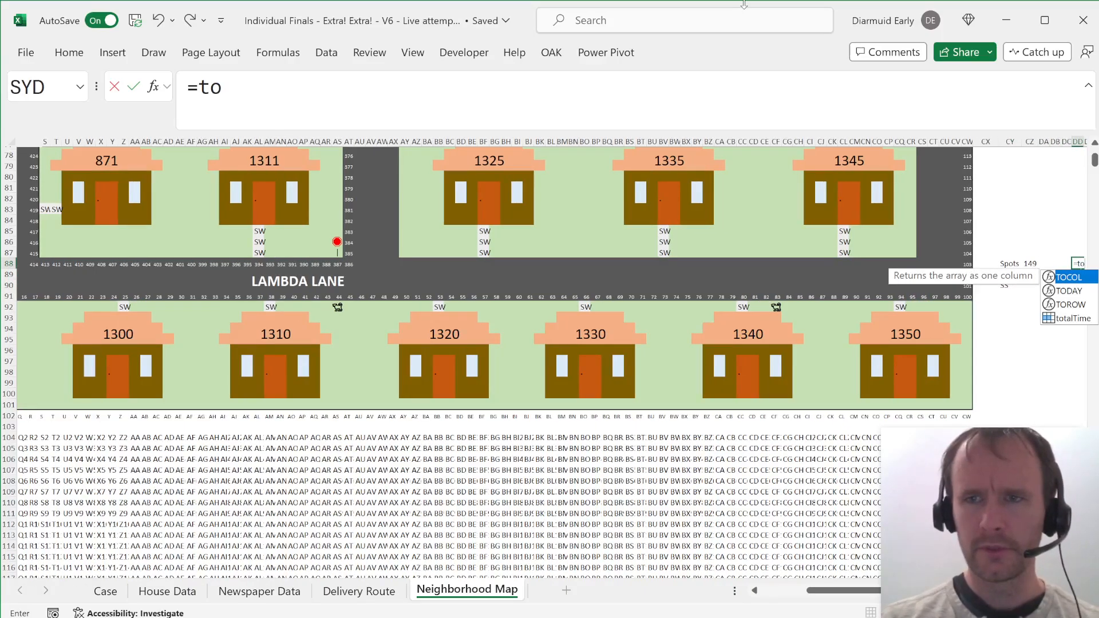
text(c)
key(Tab)
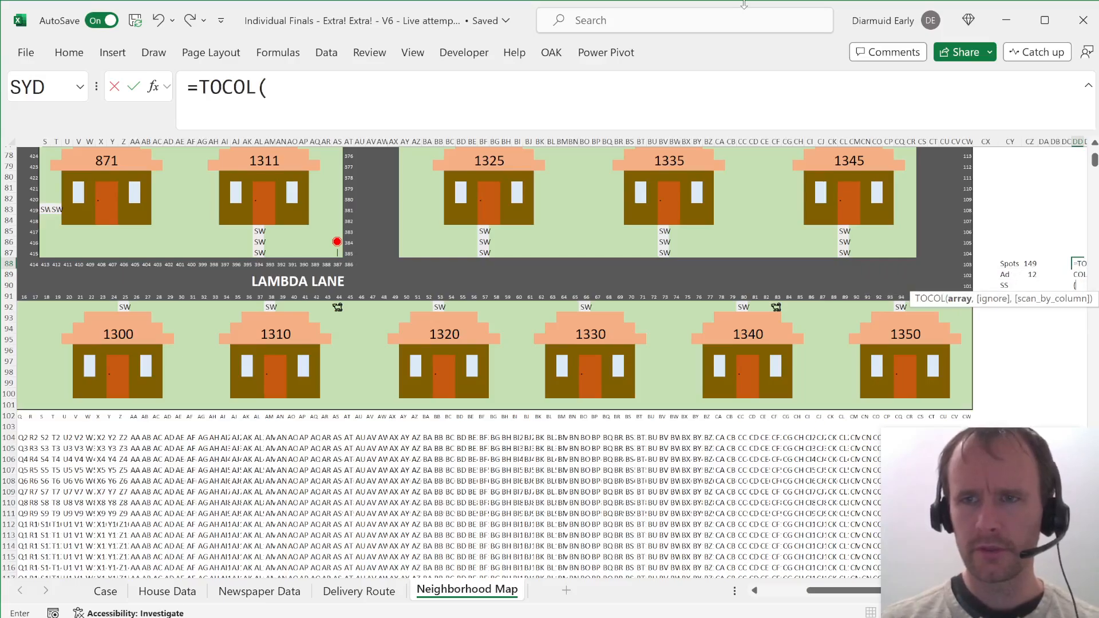
key(Left)
key(Left)
key(Left)
key(Left)
key(Left)
key(Left)
key(Left)
key(shift+Down)
key(shift+Down)
key(shift+Down)
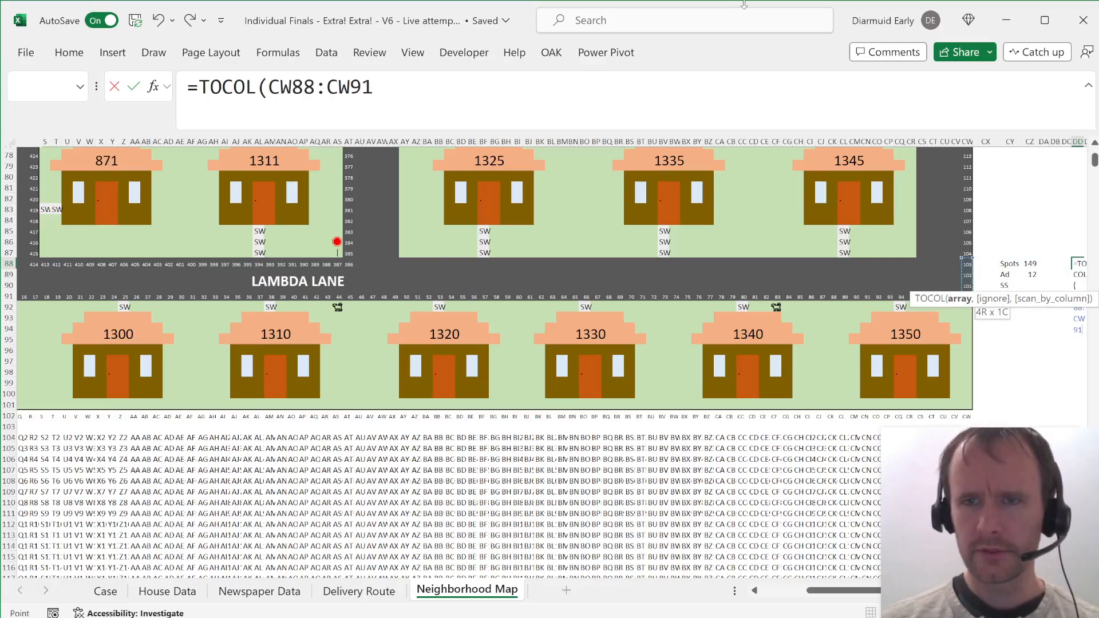
key(ctrl+shift+Left)
key(ctrl+shift+Left)
key(shift+Right)
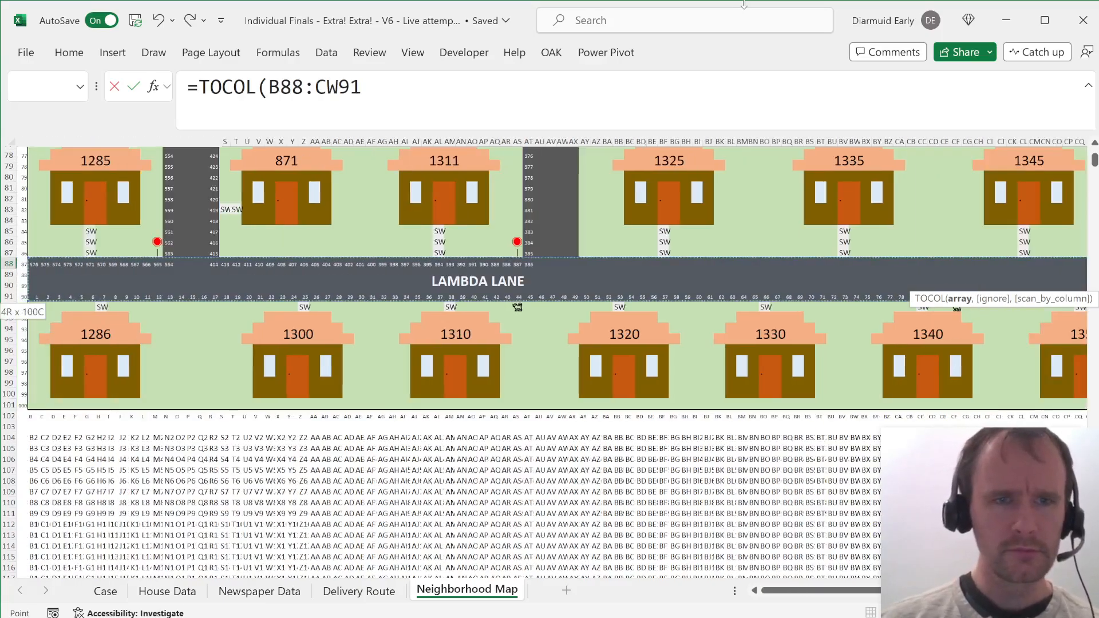
key(Return)
Step: Make the DD88 formula ignore blanks by changing it to =TOCOL(B88:CW91,1)
key(Up)
key(F2)
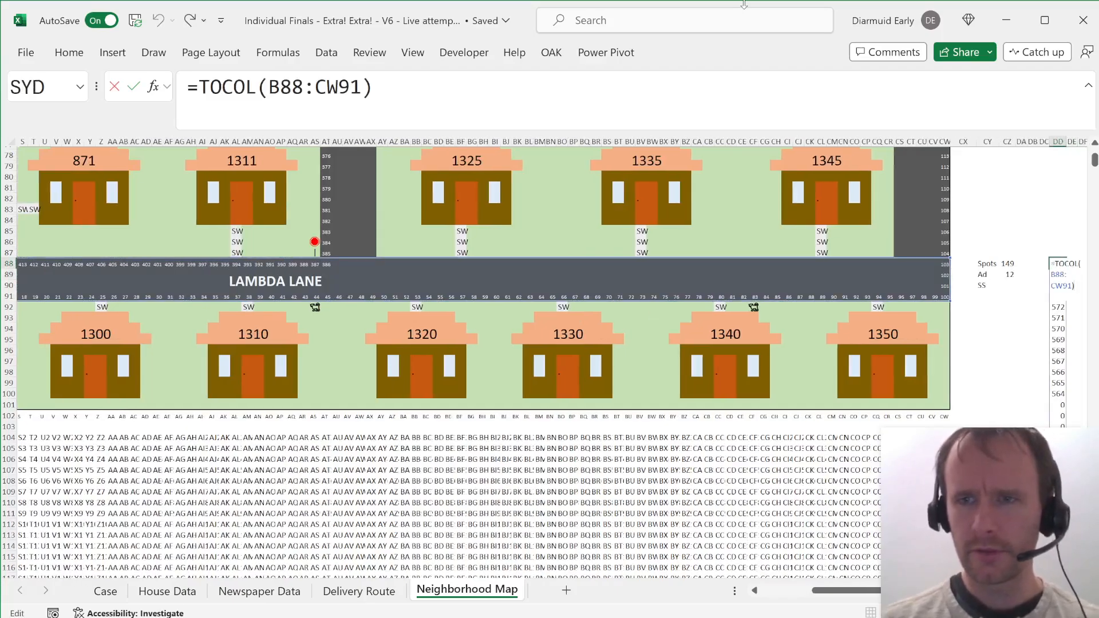
key(Left)
text(,1)
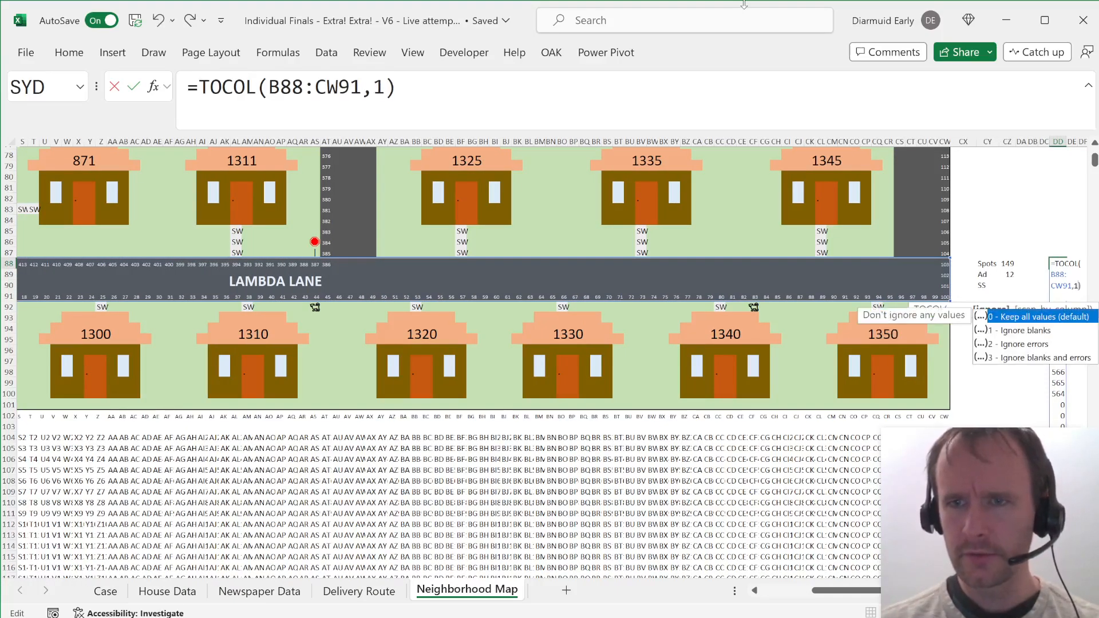
key(Return)
Step: Look through the spilled TOCOL list in column DD for entries that are not route numbers
key(Up)
key(ctrl+shift+Down)
key(shift+Right)
key(shift+Right)
key(shift+Right)
key(shift+Right)
key(shift+Right)
key(shift+Right)
key(shift+Right)
key(shift+Right)
key(shift+Right)
key(shift+Right)
key(shift+Right)
key(shift+Right)
key(shift+Right)
key(shift+Right)
key(shift+Right)
key(shift+Right)
key(shift+Right)
key(shift+Right)
key(shift+Right)
key(shift+Right)
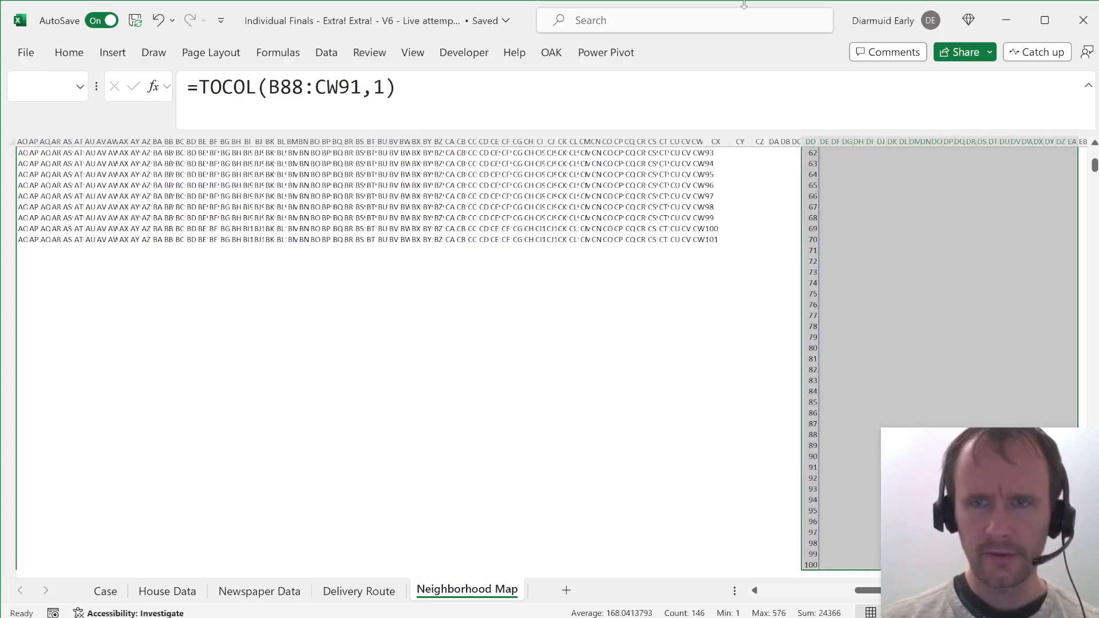
key(Left)
key(Right)
key(Page_Down)
key(Page_Down)
key(Page_Up)
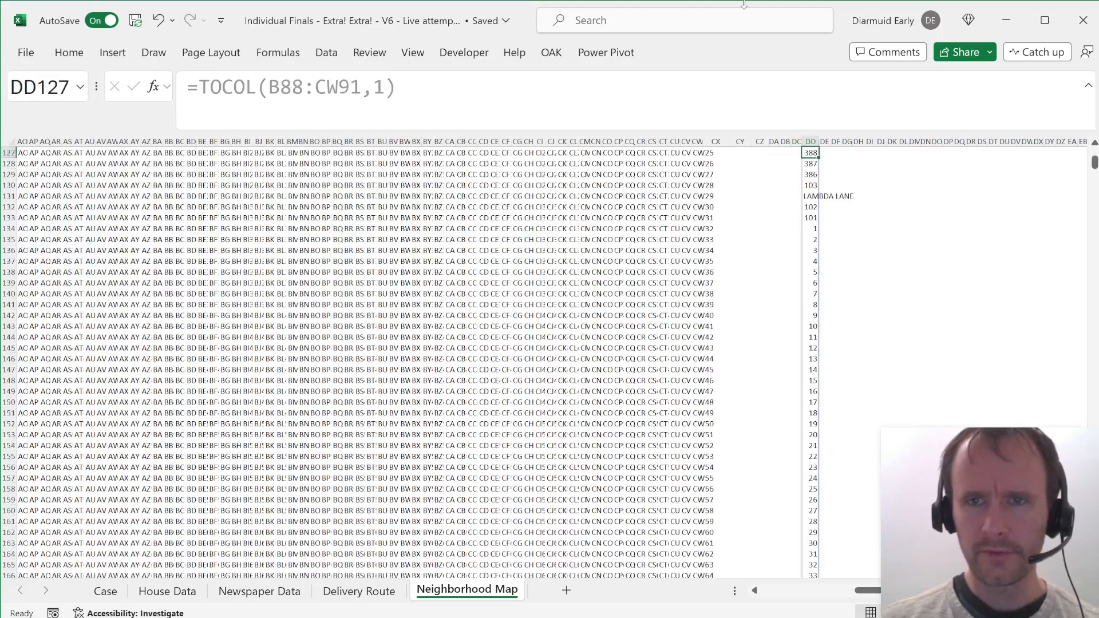
key(Page_Up)
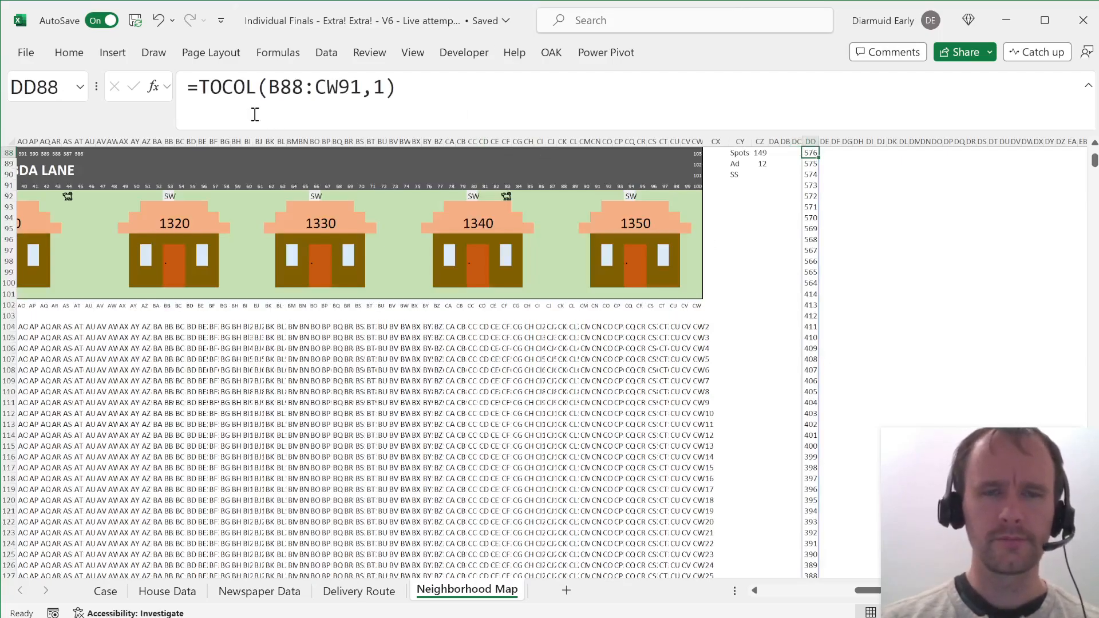
Step: Try multiplying the range by 1 inside the DD88 formula, as =TOCOL(1*B88:CW91,1), and undo it
click(269, 87)
text(1)
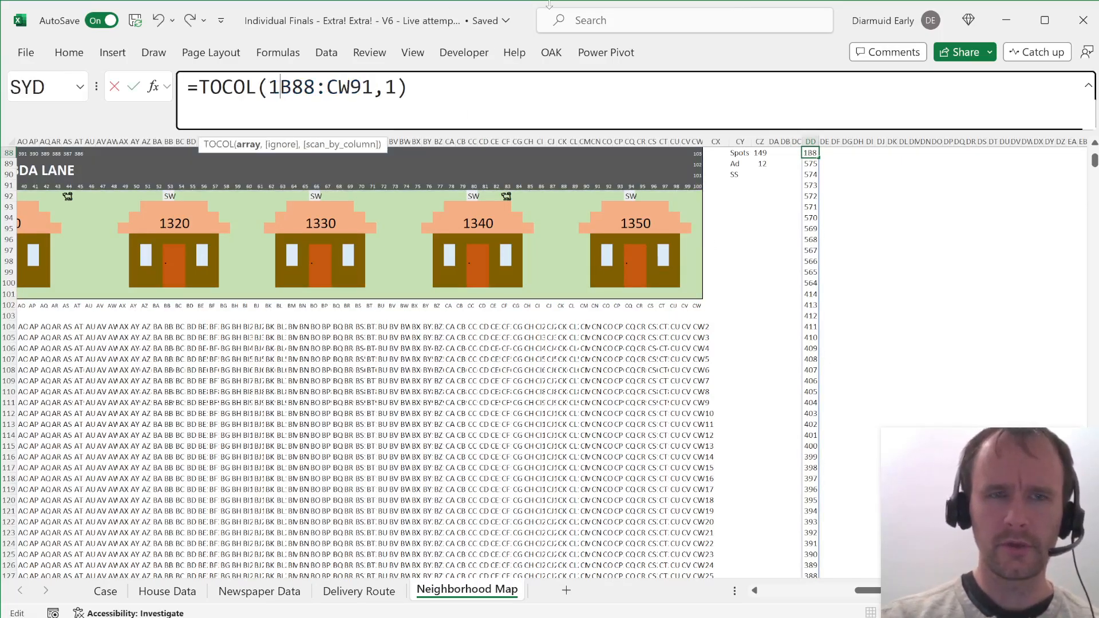
text(*)
key(Return)
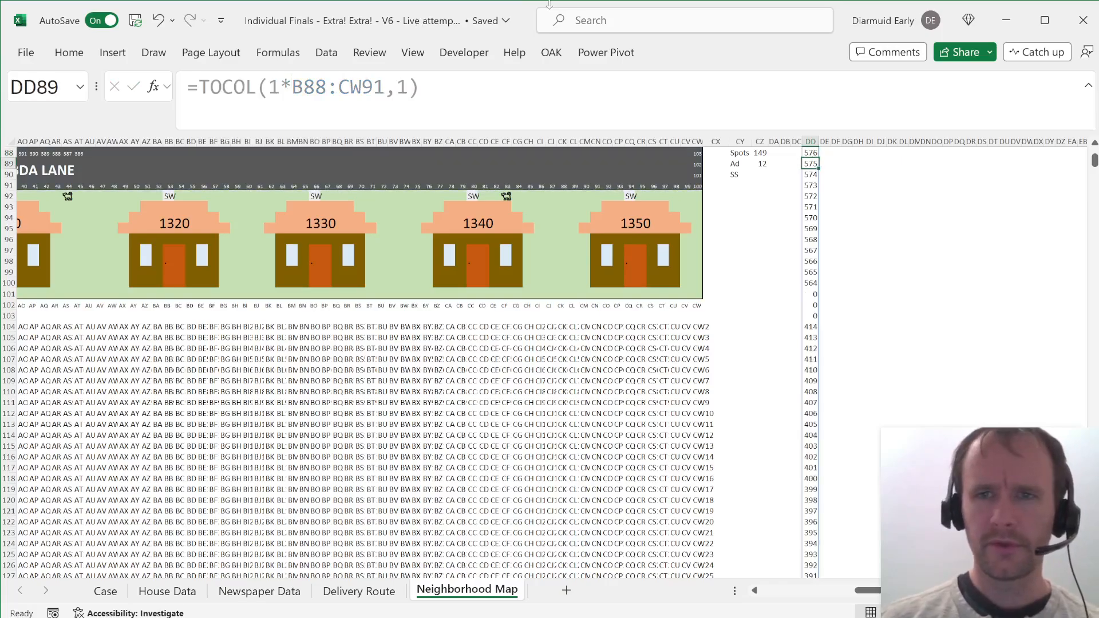
key(ctrl+z)
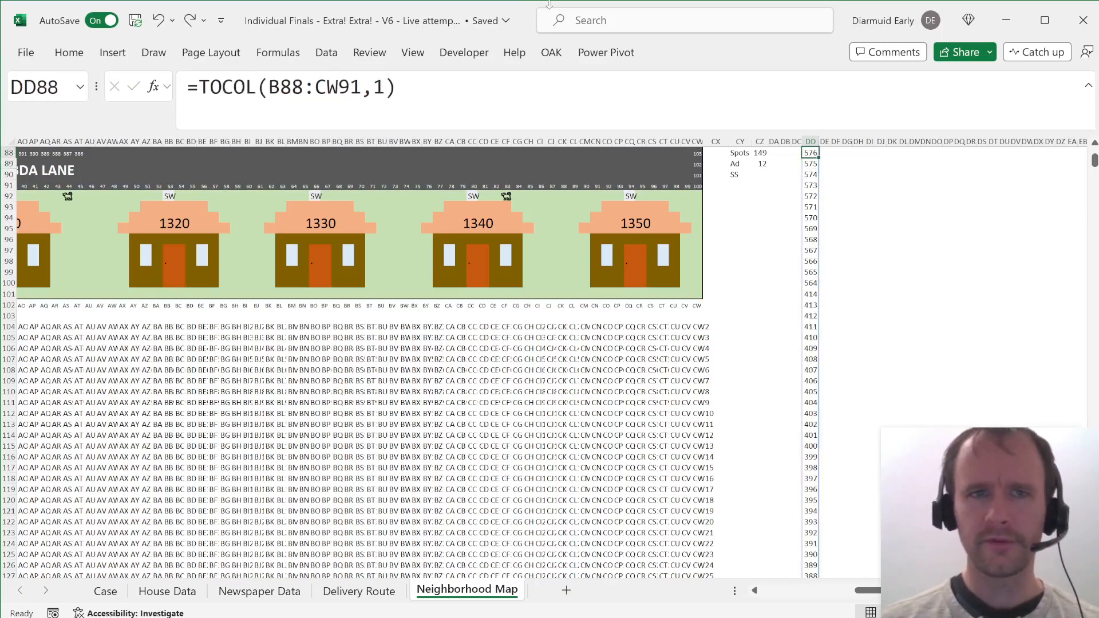
Step: Change the DD88 formula to =TOCOL(TOCOL(B88:CW91,1)*1,2) so it ignores non-numeric entries, and move to DE88
click(198, 87)
text(to)
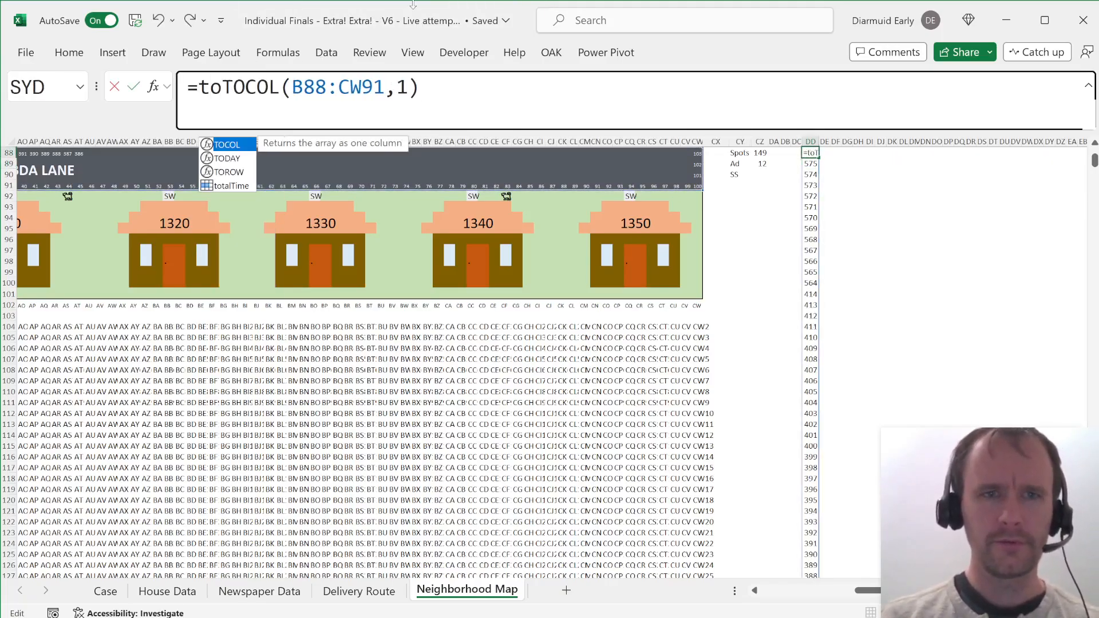
key(Tab)
text(*1,)
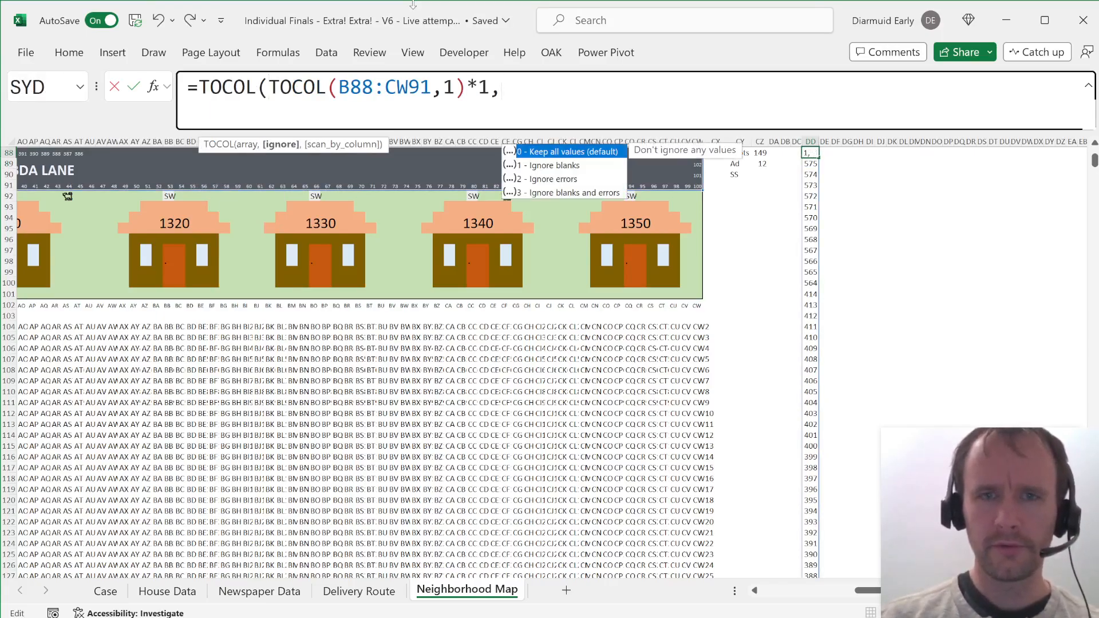
text(2))
key(Return)
key(Up)
key(Up)
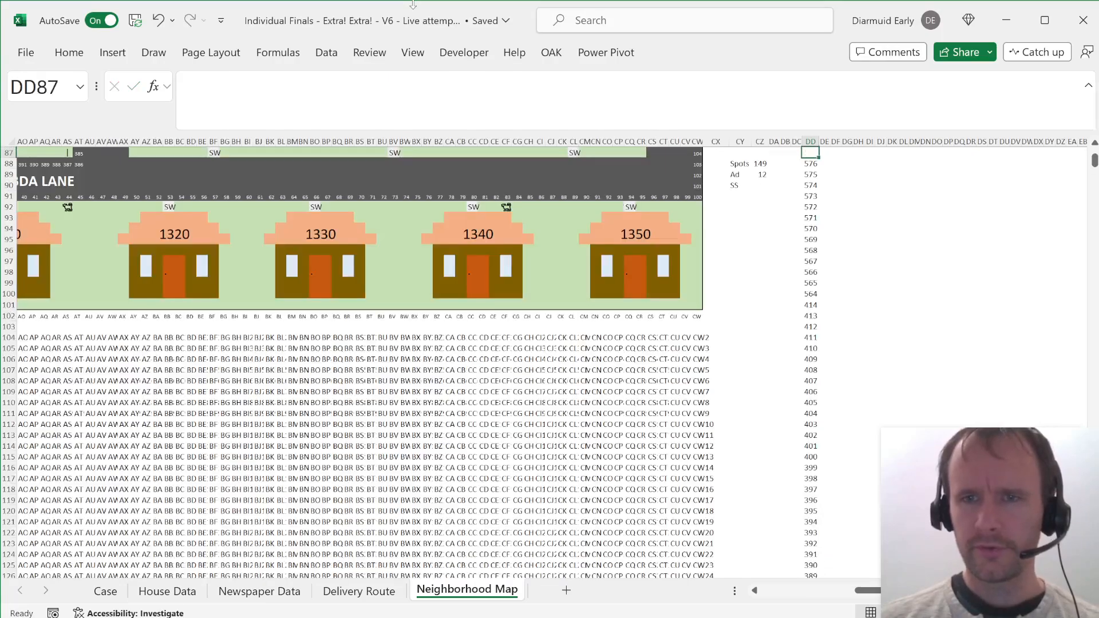
key(Down)
key(Right)
text(=xl)
key(Tab)
key(Left)
text(,)
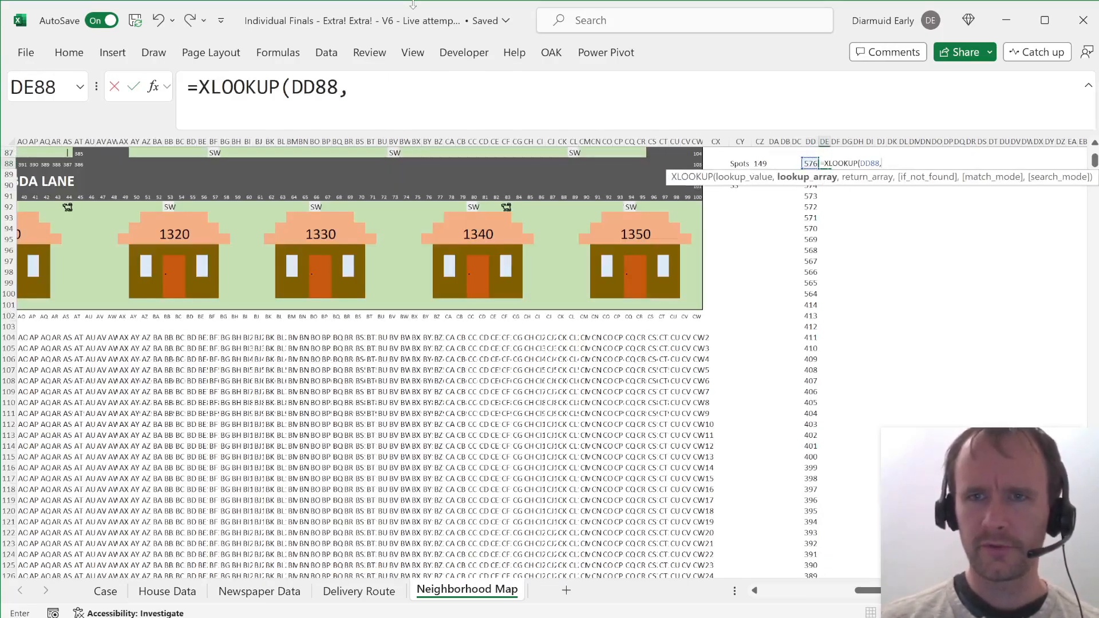
key(Escape)
Step: Start an XLOOKUP in DE88 with the spilled route spot list $DD$88# as the lookup value
text(=xl)
key(Tab)
key(Left)
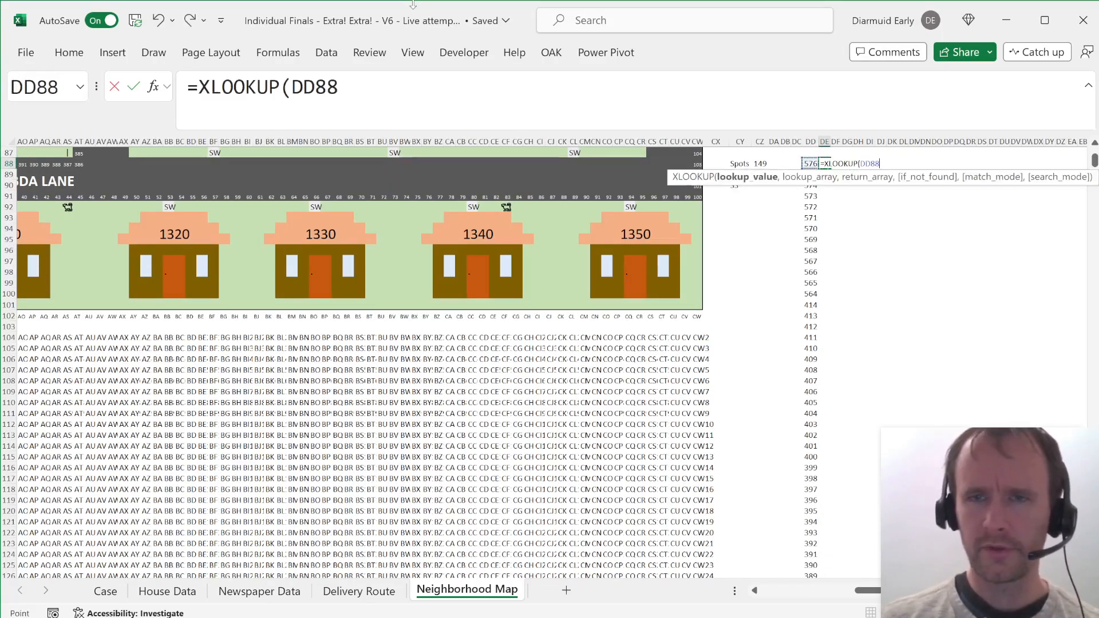
key(ctrl+shift+Down)
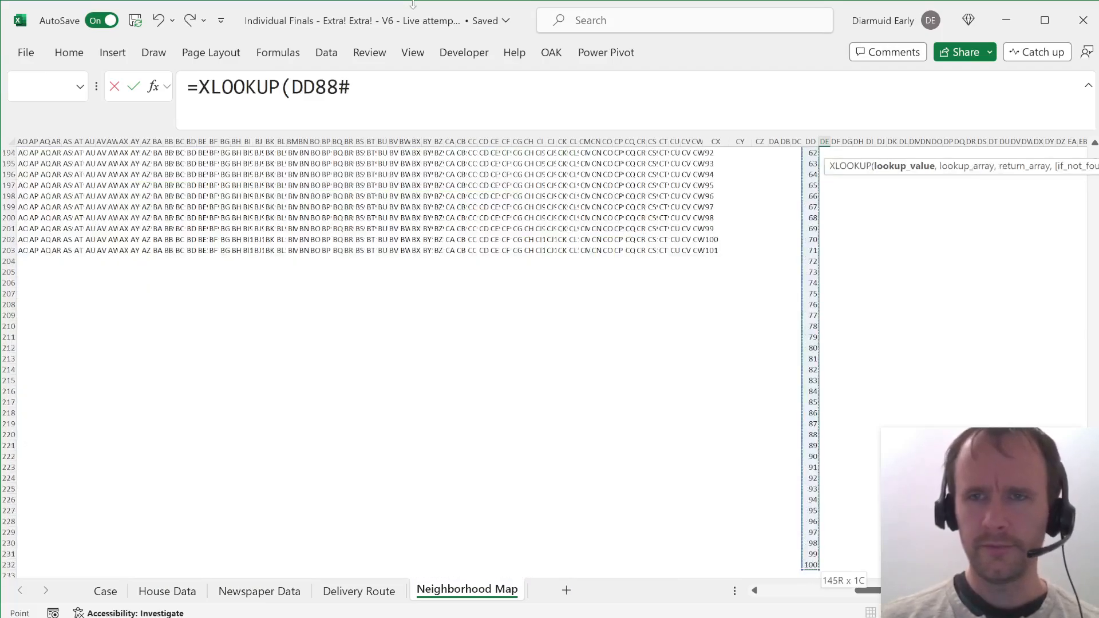
key(F4)
text(,)
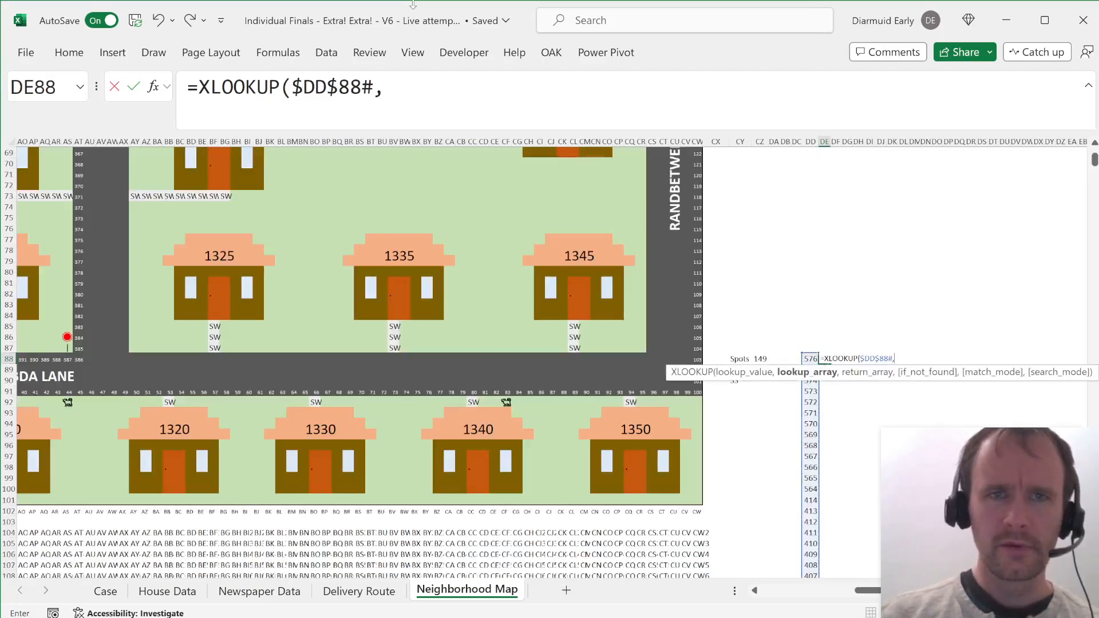
Step: Set the XLOOKUP's lookup array to the route spots in 'Delivery Route'!$B$3:$B$582
key(ctrl+Page_Up)
key(ctrl+Page_Up)
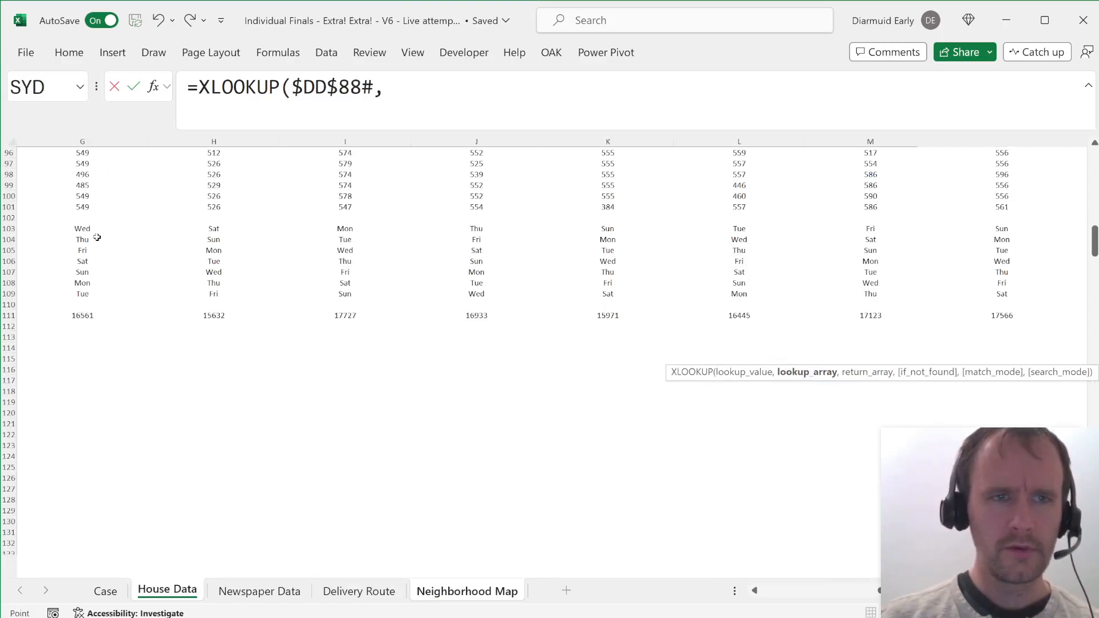
click(97, 238)
key(ctrl+Page_Down)
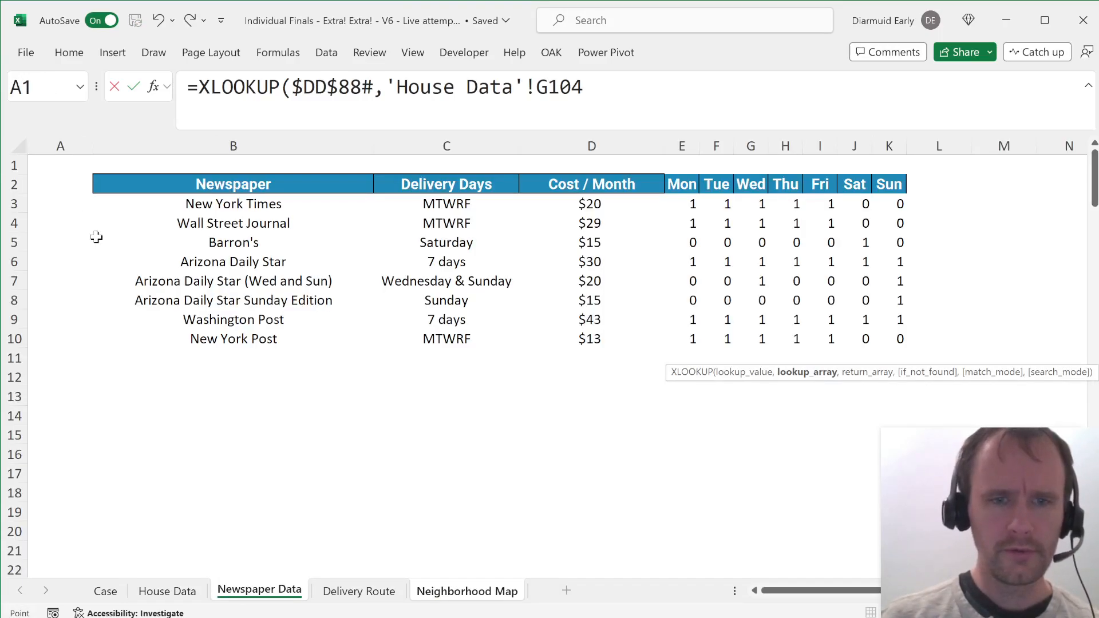
key(ctrl+Page_Down)
click(138, 270)
key(ctrl+Up)
key(Down)
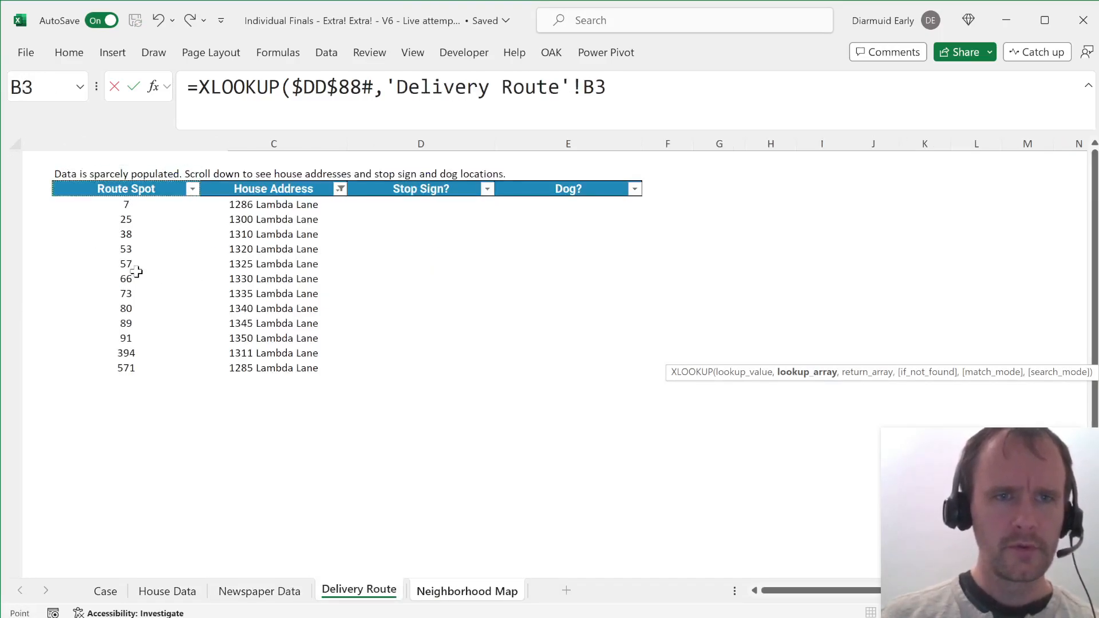
key(ctrl+shift+Down)
key(ctrl+shift+Down)
key(F4)
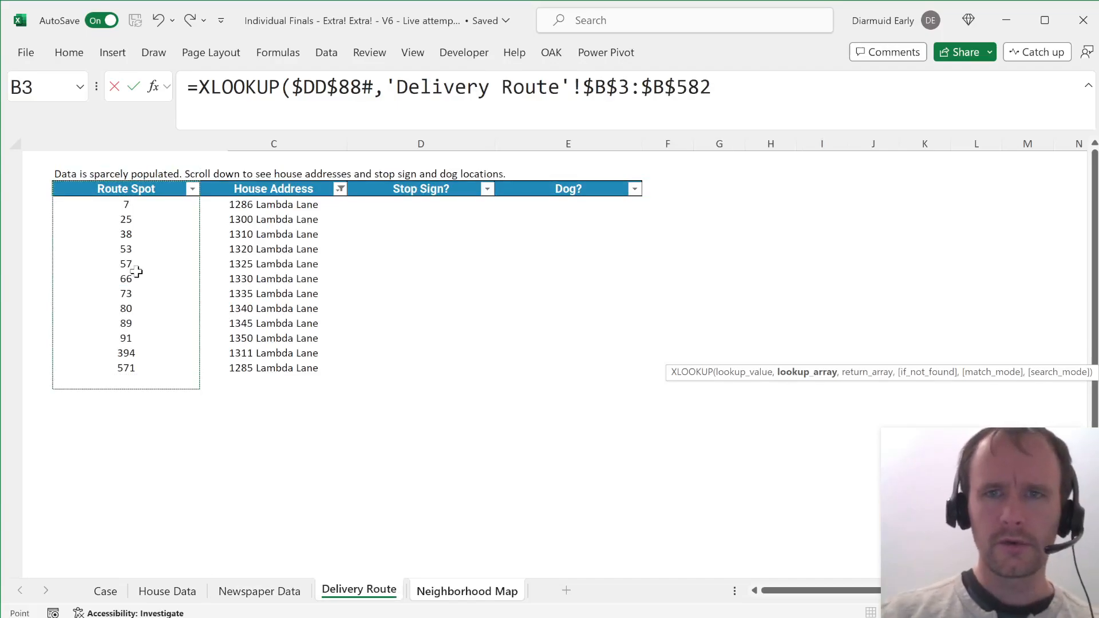
Step: Set the return array to the stop sign column 'Delivery Route'!$D$3:$D$582 and enter the XLOOKUP formula
text(,)
click(400, 185)
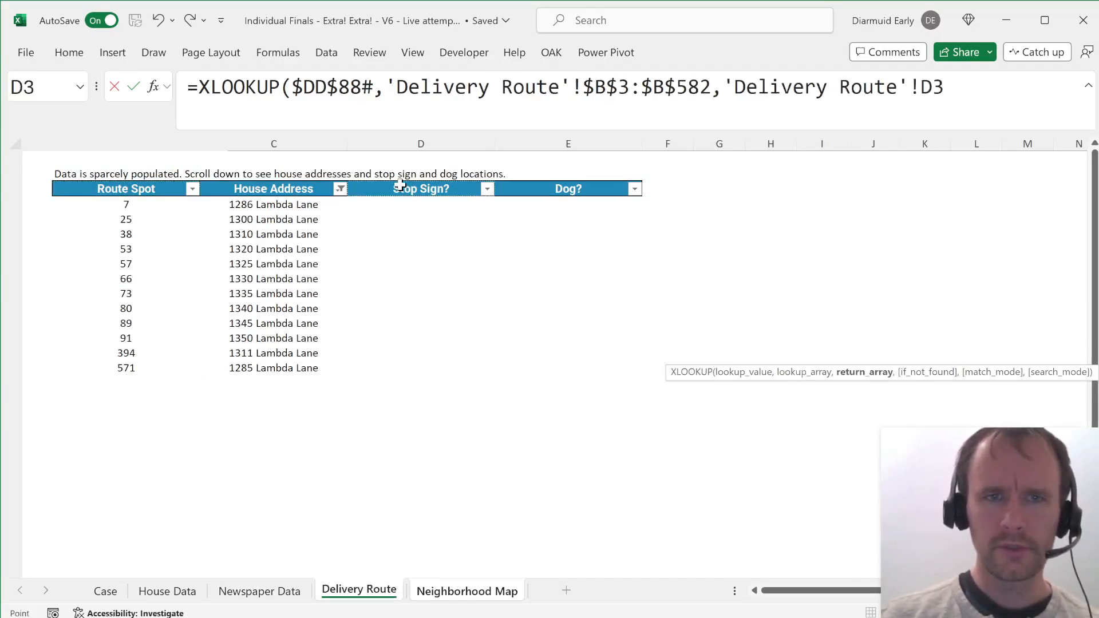
key(ctrl+shift+Down)
key(ctrl+shift+Up)
key(shift+Down)
key(shift+Down)
key(shift+Down)
key(shift+Down)
key(shift+Down)
key(shift+Down)
key(shift+Down)
key(shift+Down)
key(shift+Down)
key(shift+Down)
key(shift+Down)
key(shift+Down)
key(shift+Down)
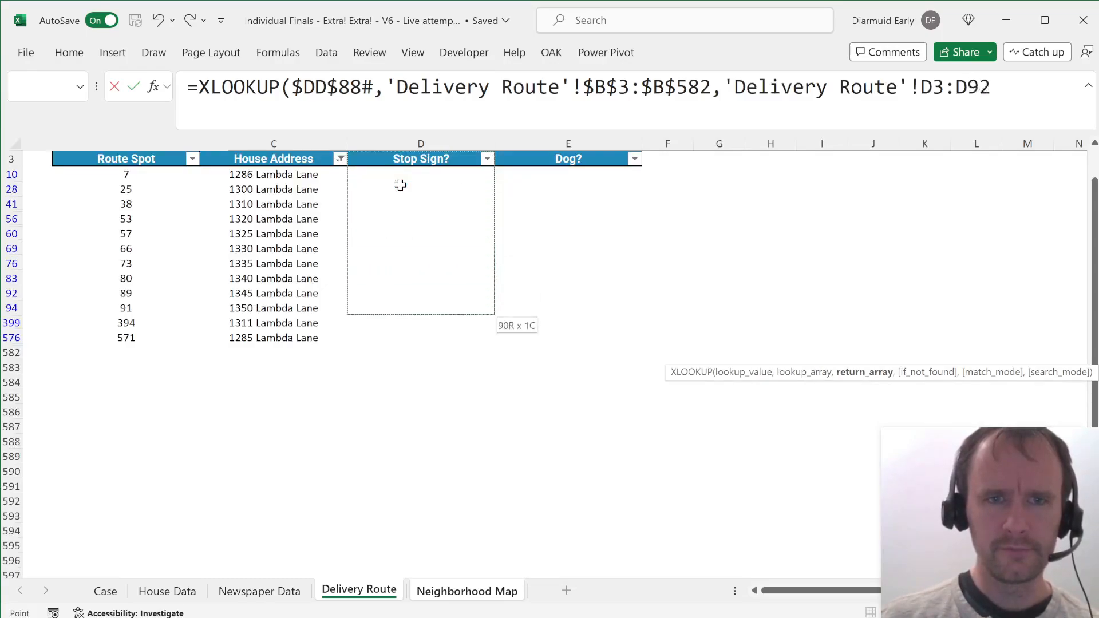
key(F4)
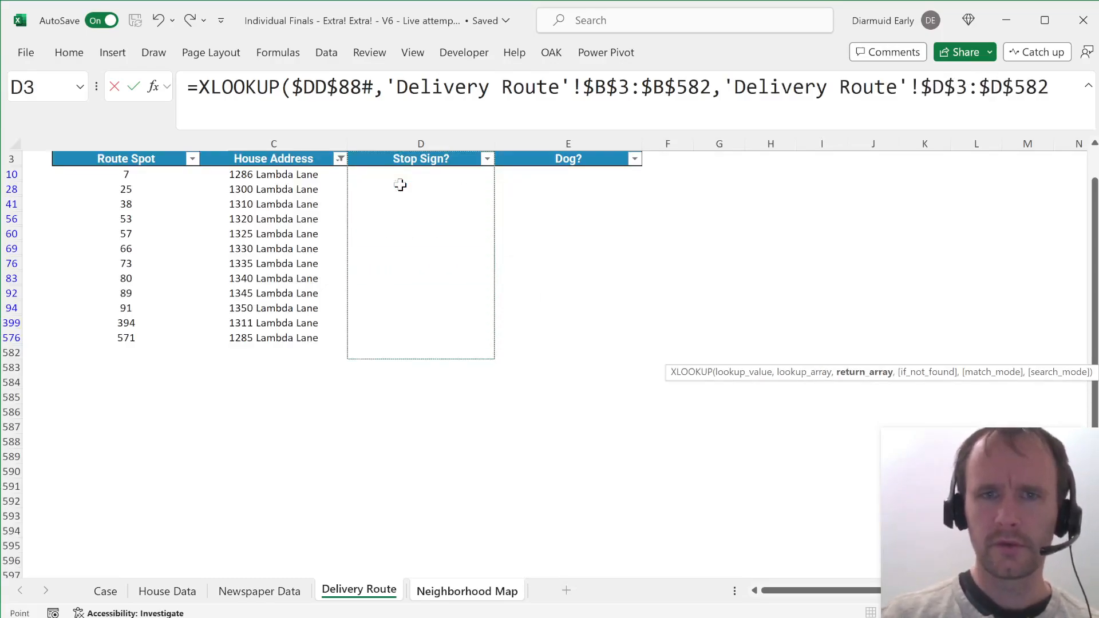
text())
key(Return)
Step: Copy the XLOOKUP into DF88 and change its return array to the dog column 'Delivery Route'!$E$3:$E$582
key(Up)
key(Right)
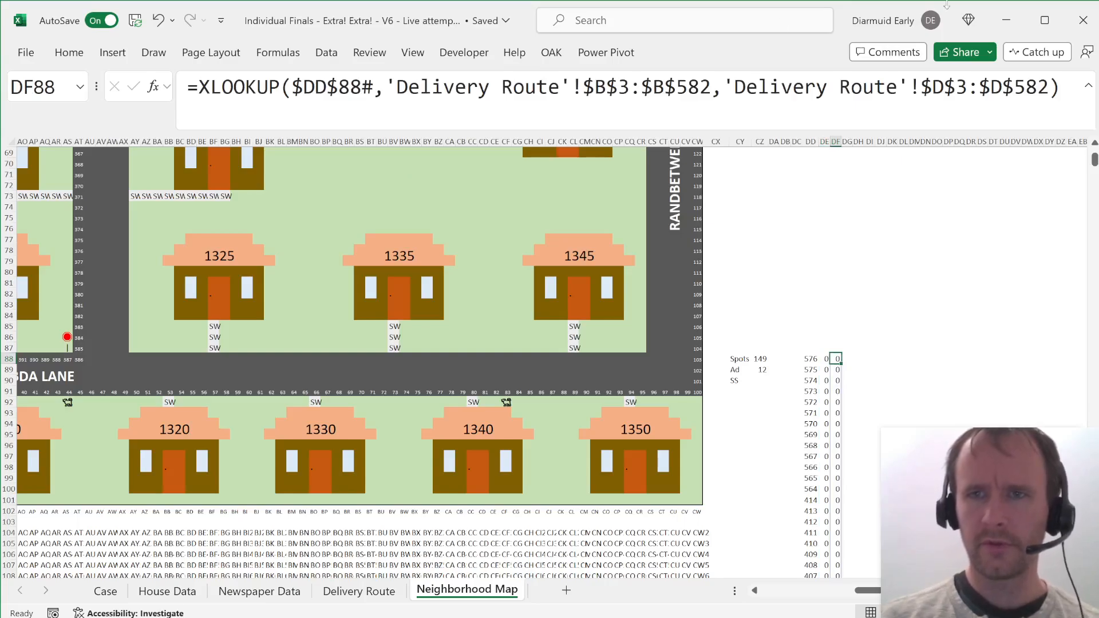
click(951, 87)
key(BackSpace)
text(e)
key(BackSpace)
text(e)
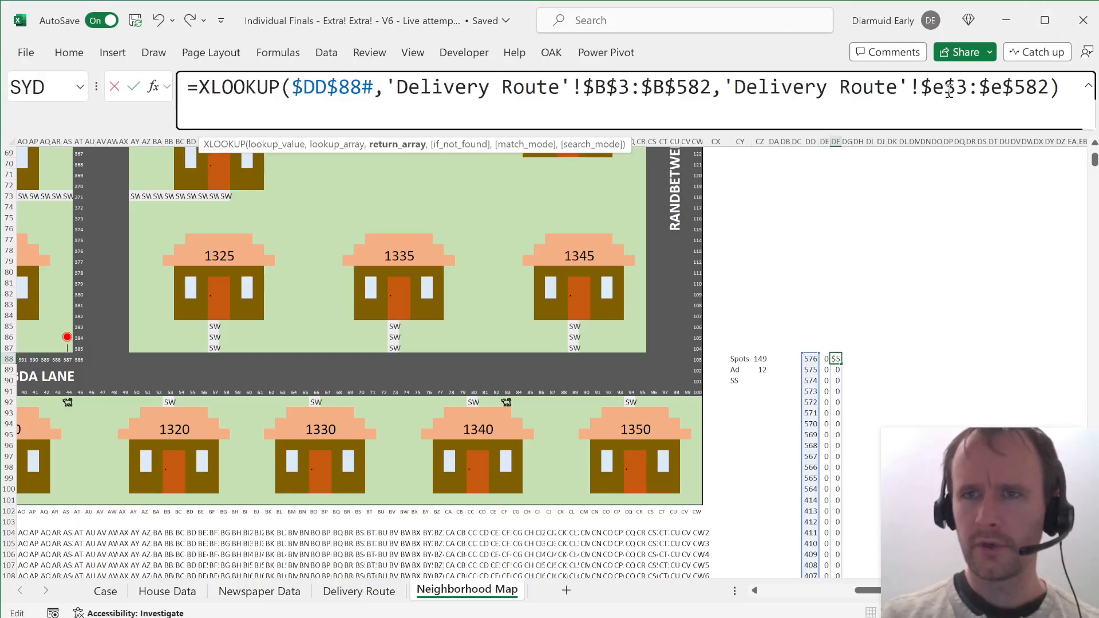
key(Return)
Step: Enter =COUNTIFS(DE88#,"Yes") in DE86 to count the stop signs on Lambda Lane
key(Up)
key(Up)
key(Up)
key(Left)
text(=countifs)
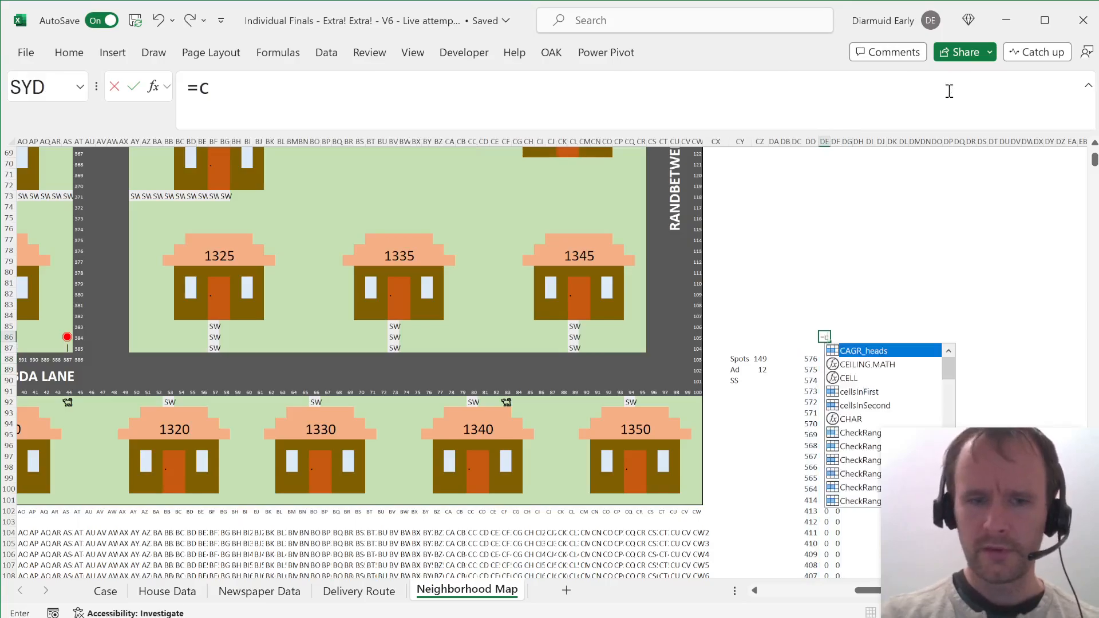
key(Tab)
key(Down)
key(Down)
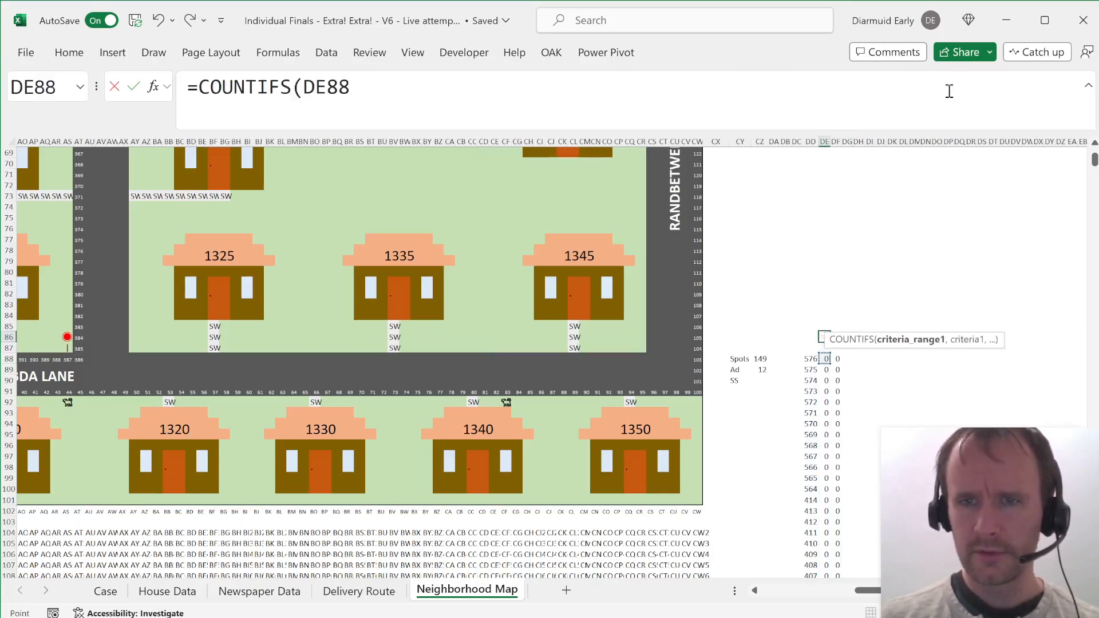
text(#,"Yes)
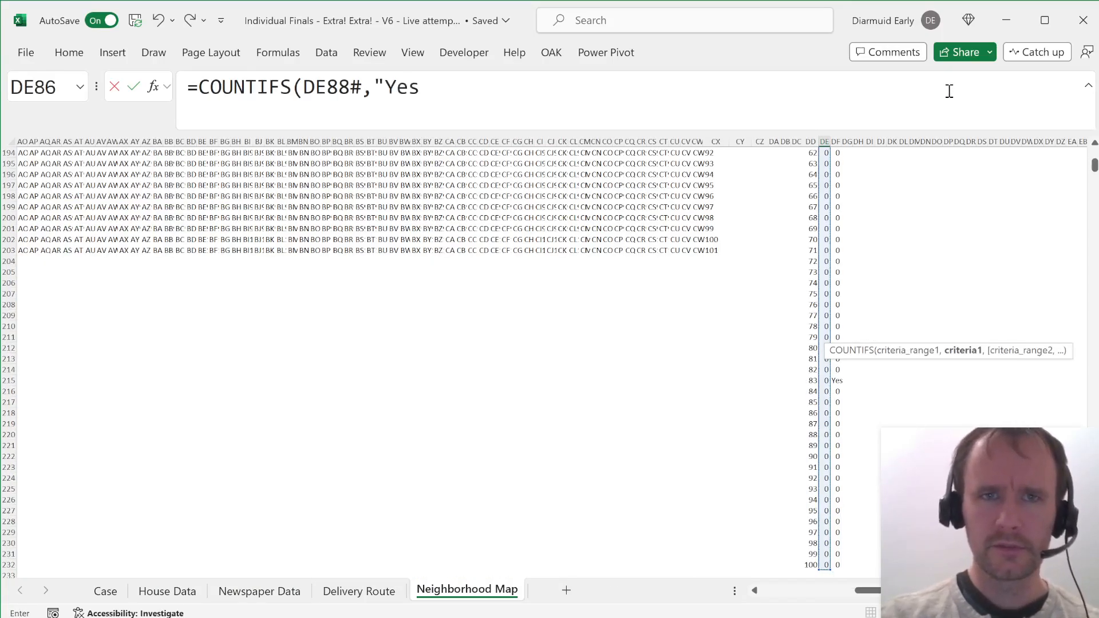
text("))
key(Return)
Step: Fill the COUNTIFS formula across into DF86 to count the dogs
key(Up)
key(Up)
key(Down)
key(Right)
key(ctrl+r)
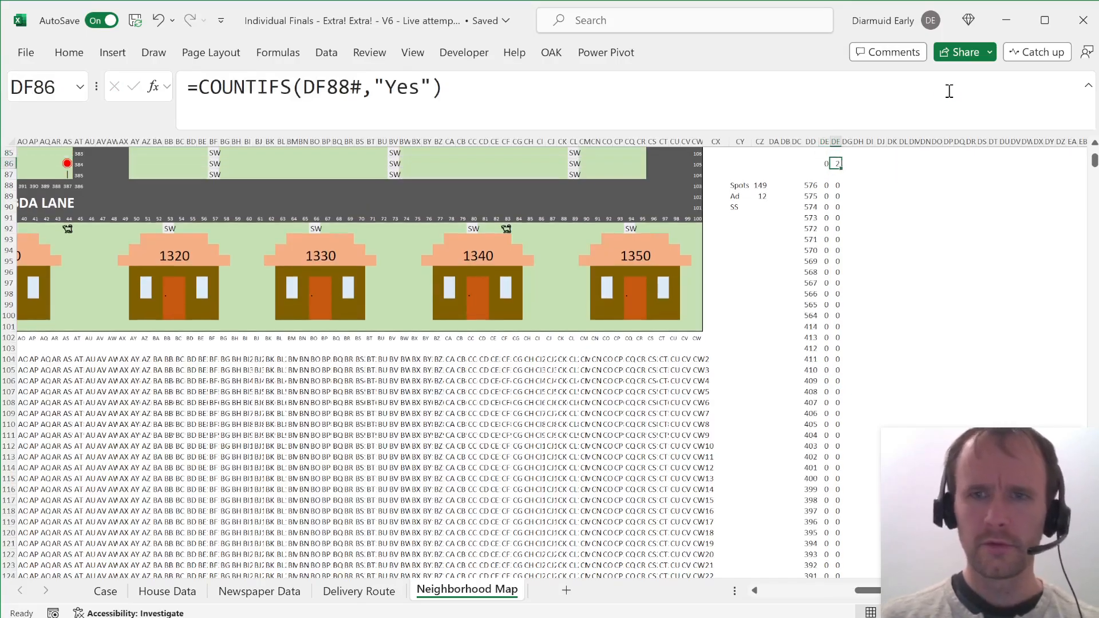
Step: Enter 0 in CZ90 as the SS count
key(Left)
key(Left)
key(Left)
key(Down)
key(Down)
key(Down)
key(Left)
key(Left)
key(Left)
key(Down)
key(Left)
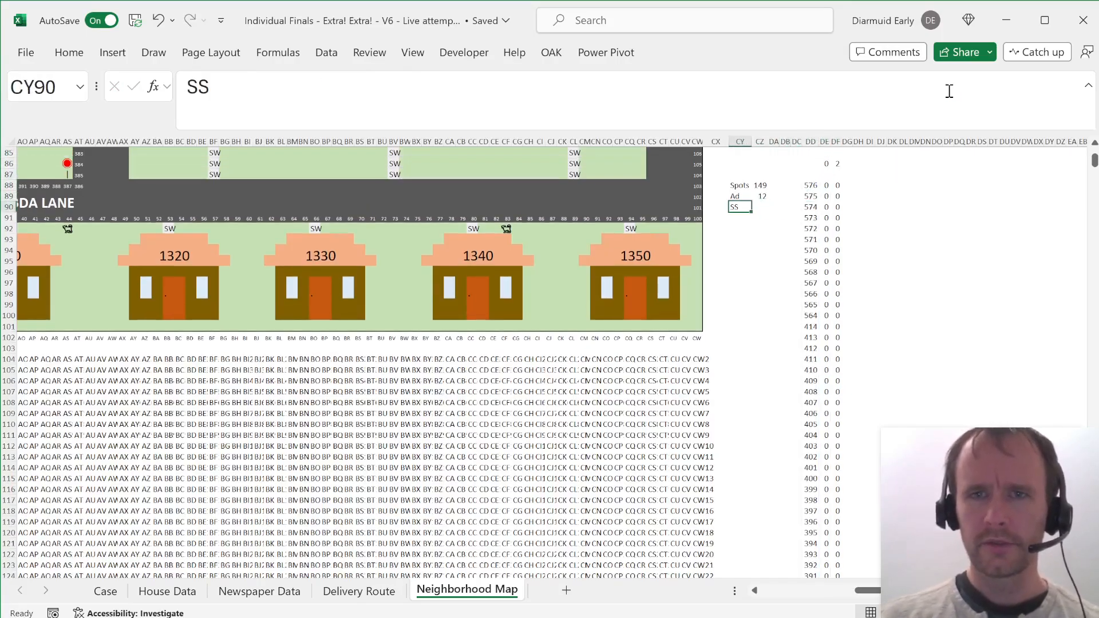
key(Right)
text(0)
key(Return)
Step: Add a Dog row with =-DF86 in CZ91, and sum the Spots, Ad, SS and Dog values in CZ92
key(Left)
text(D)
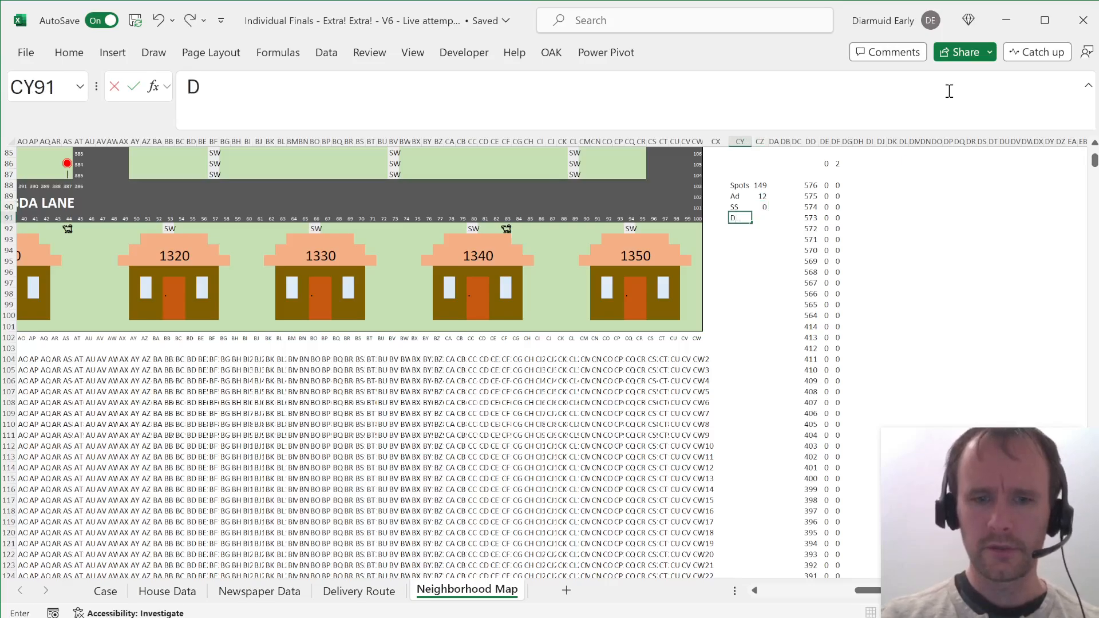
text(og)
key(Right)
text(=-)
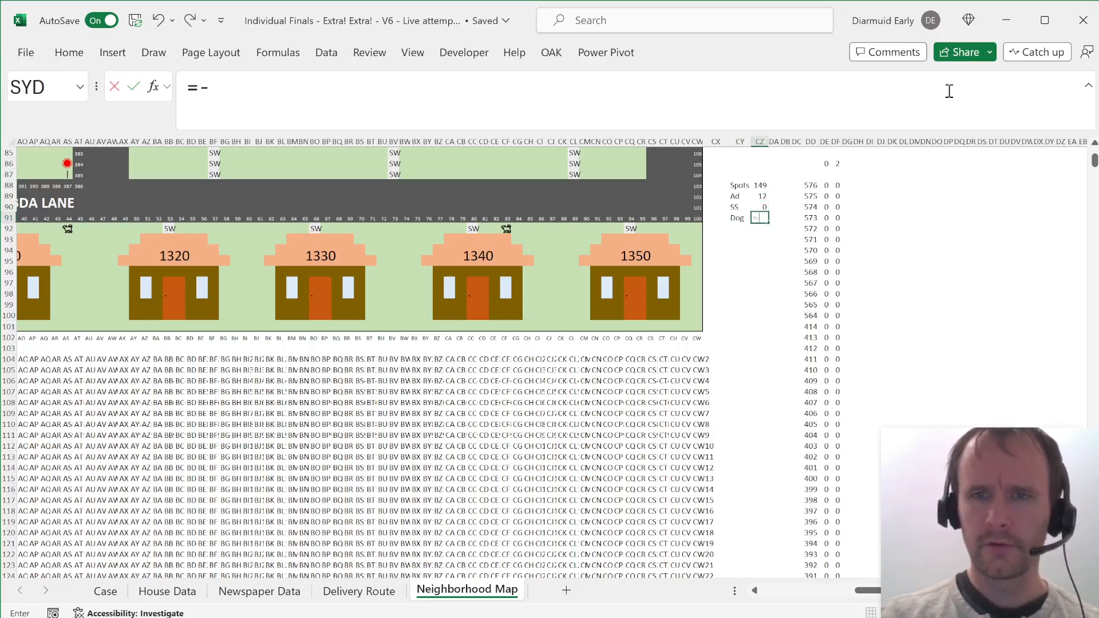
key(Right)
key(Right)
key(Up)
key(Up)
key(Right)
key(Right)
key(Right)
key(Up)
key(Up)
key(Up)
key(Return)
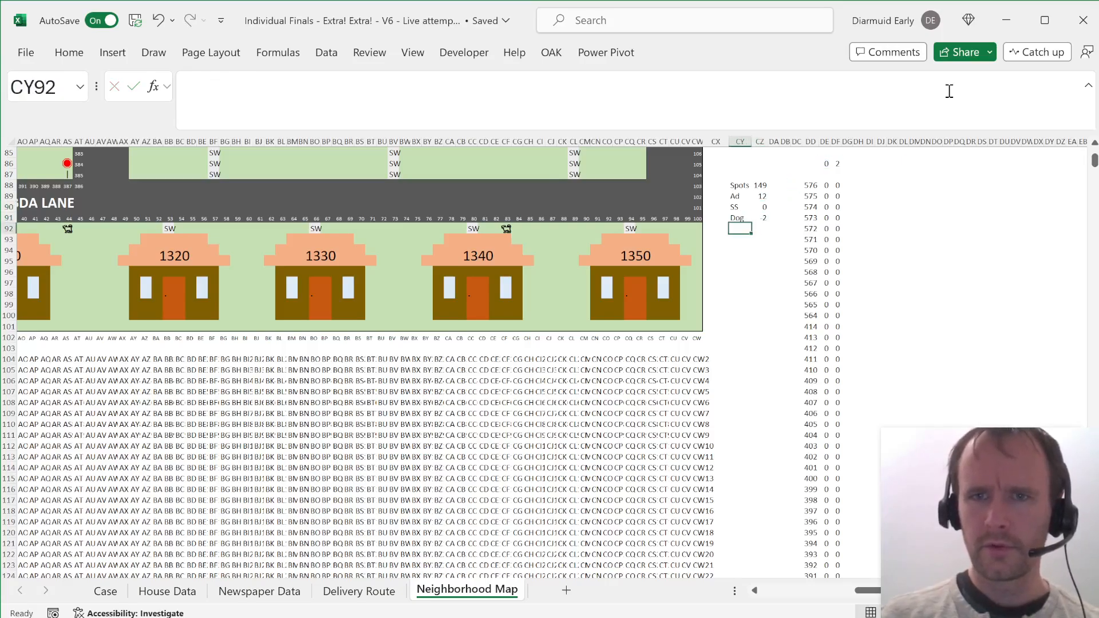
key(alt+equal)
key(Return)
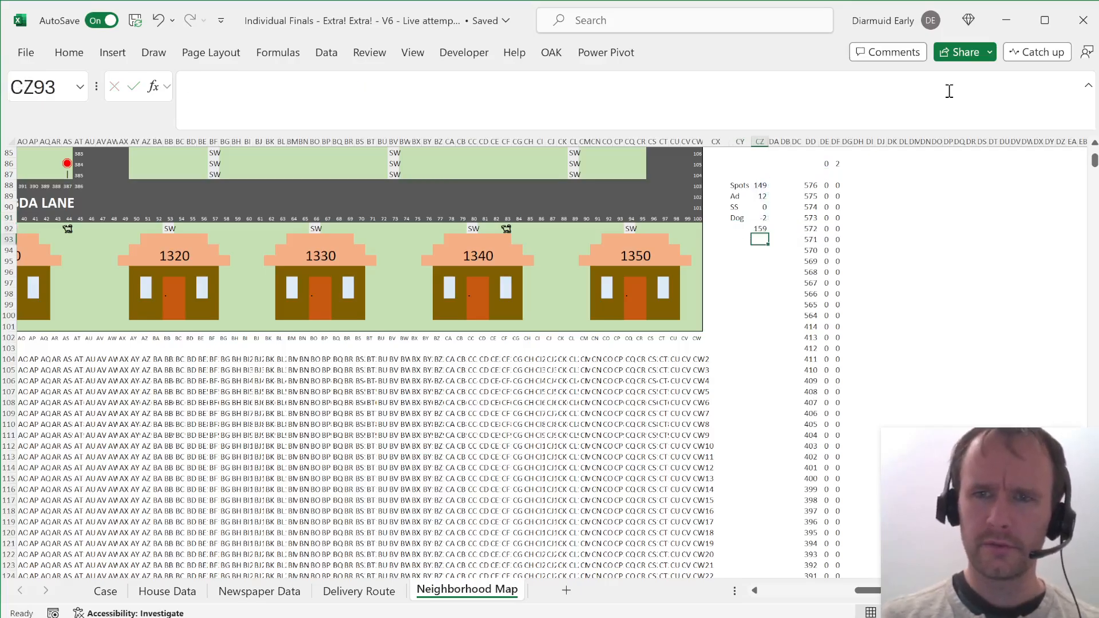
Step: Copy the Lambda Lane total in CZ92 and paste it as a link into the Bonus 3 answer cell E30 on the Case sheet
key(Up)
key(ctrl+c)
key(ctrl+Page_Up)
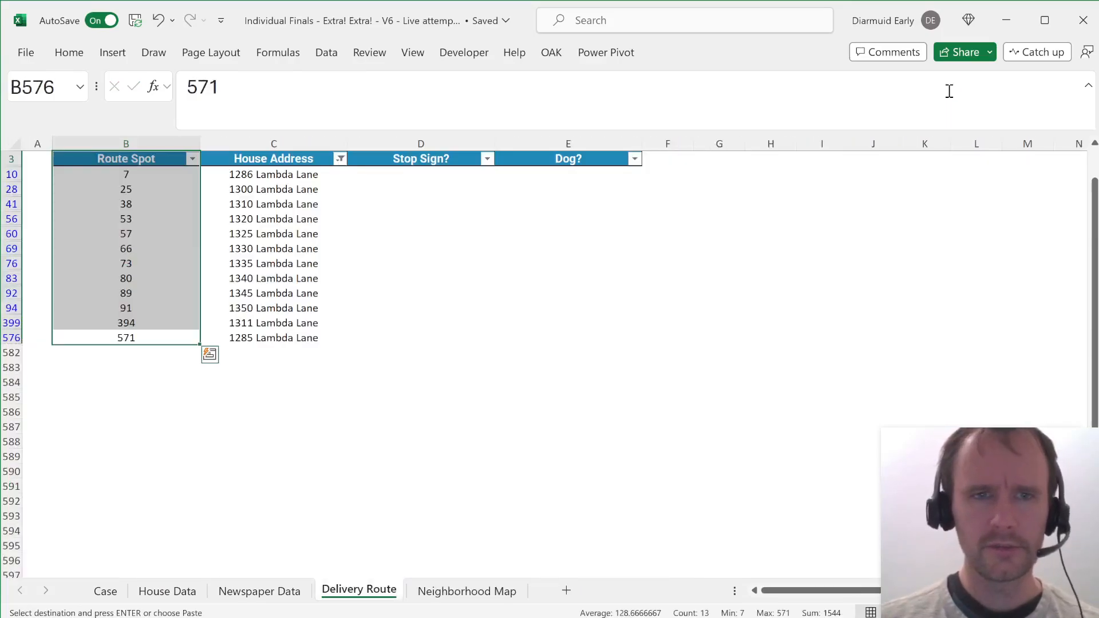
key(ctrl+Page_Up)
key(ctrl+Page_Up)
key(ctrl+Page_Up)
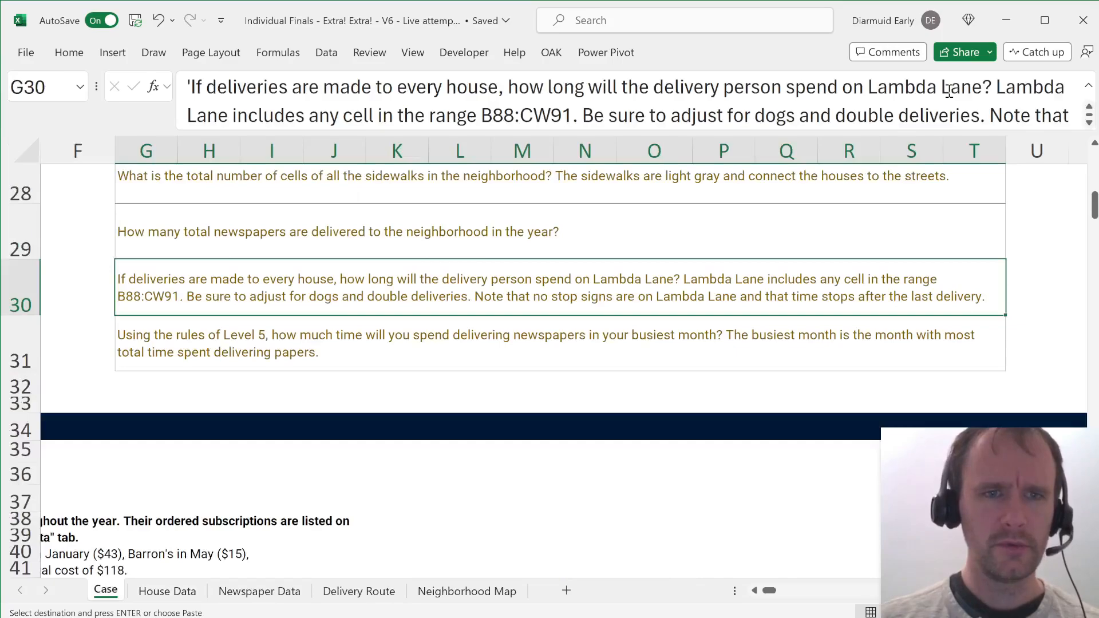
key(Left)
key(Left)
key(Left)
key(Left)
key(Left)
key(Right)
key(Right)
key(Right)
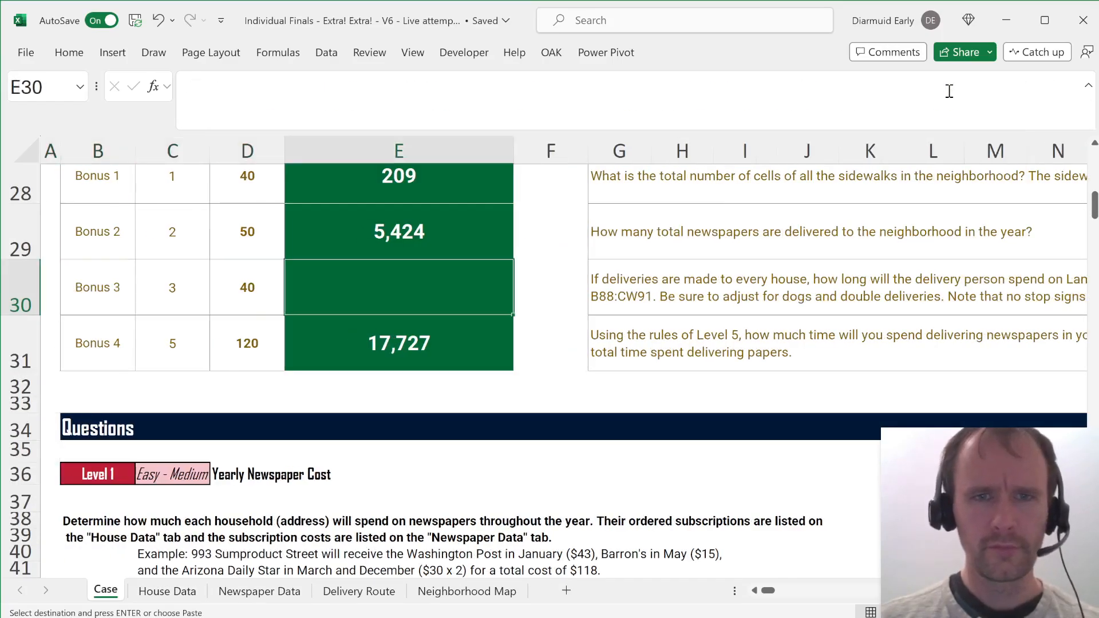
key(alt)
key(h)
key(v)
key(n)
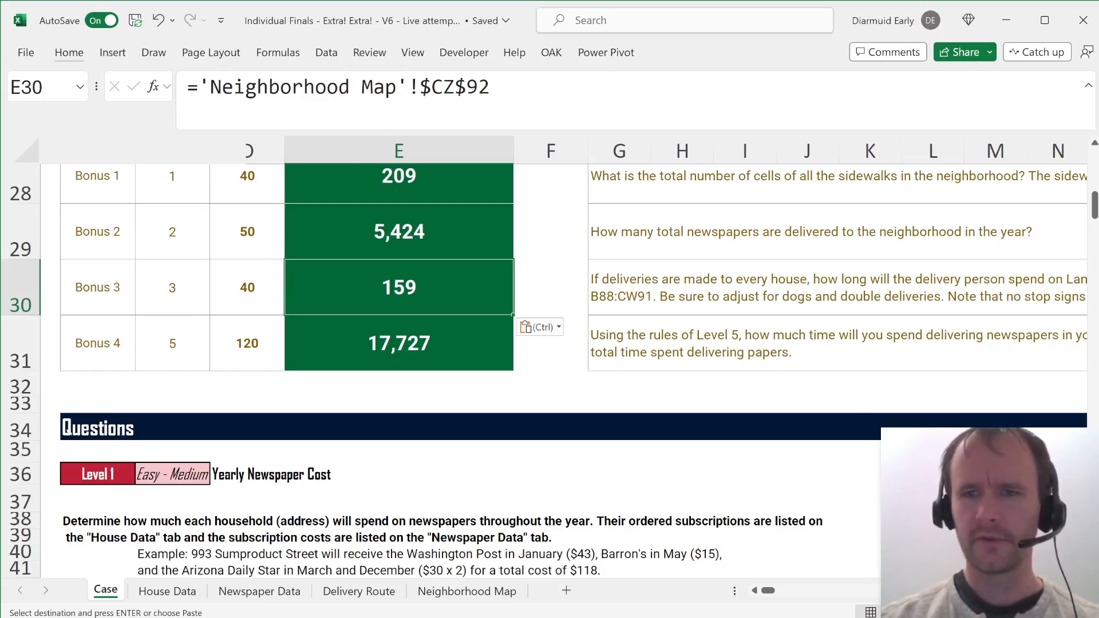
key(alt+Tab)
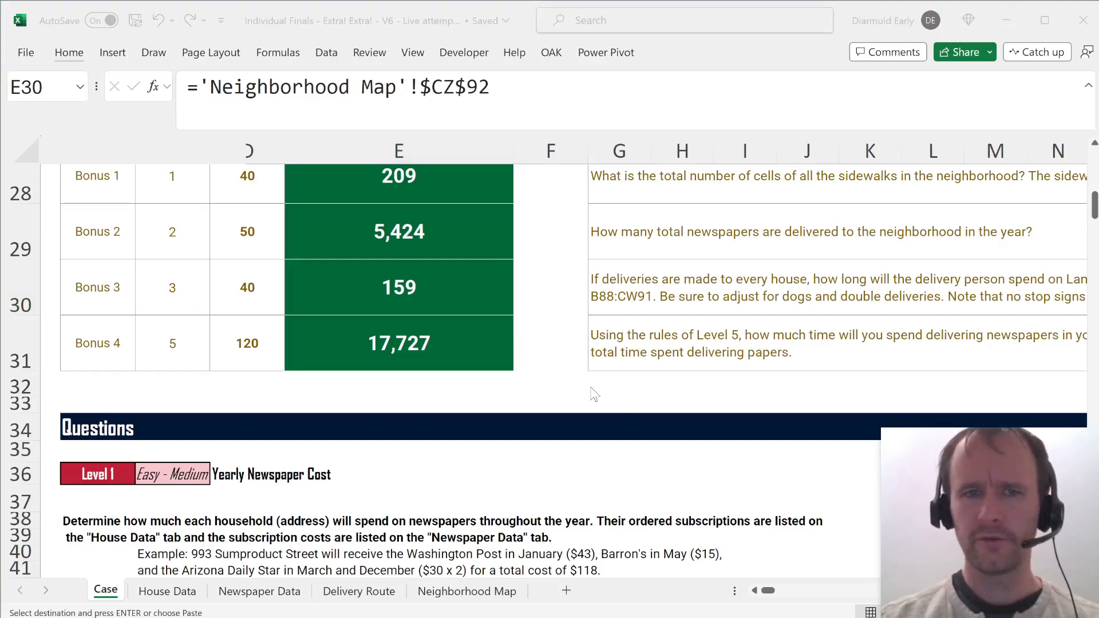